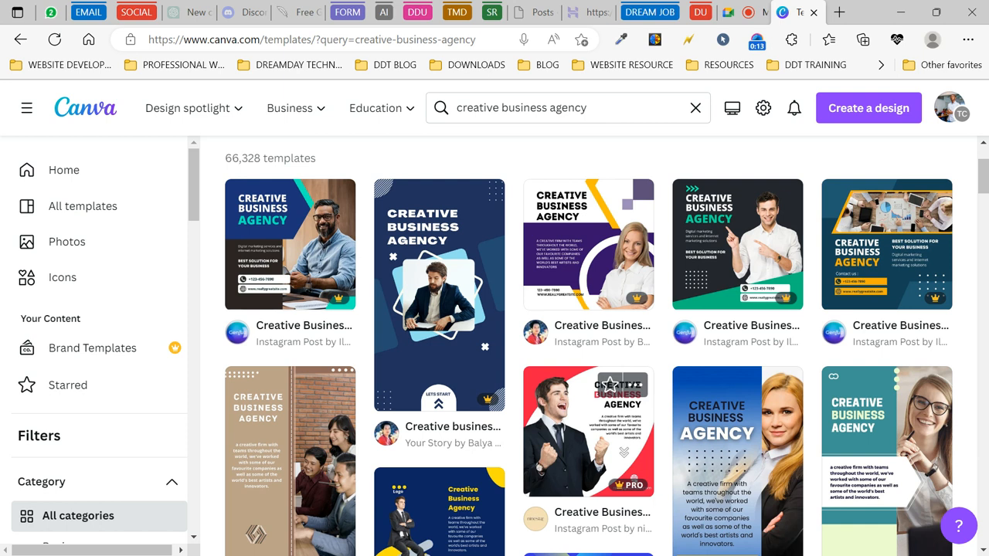
- Preview creative business agency templates, including the navy Creative business agency story
{"action": "left_click", "coordinate": [527, 435]}
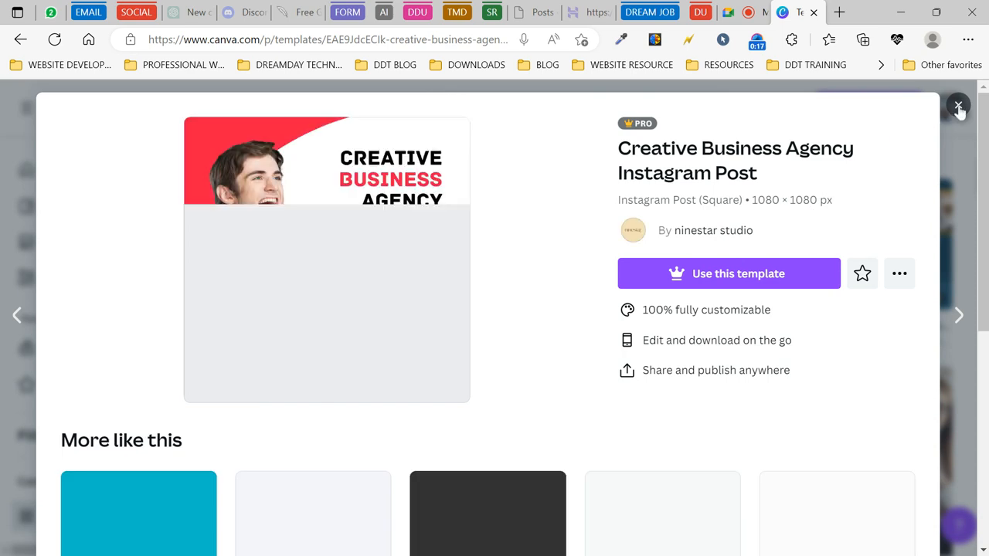
{"action": "left_click", "coordinate": [958, 105]}
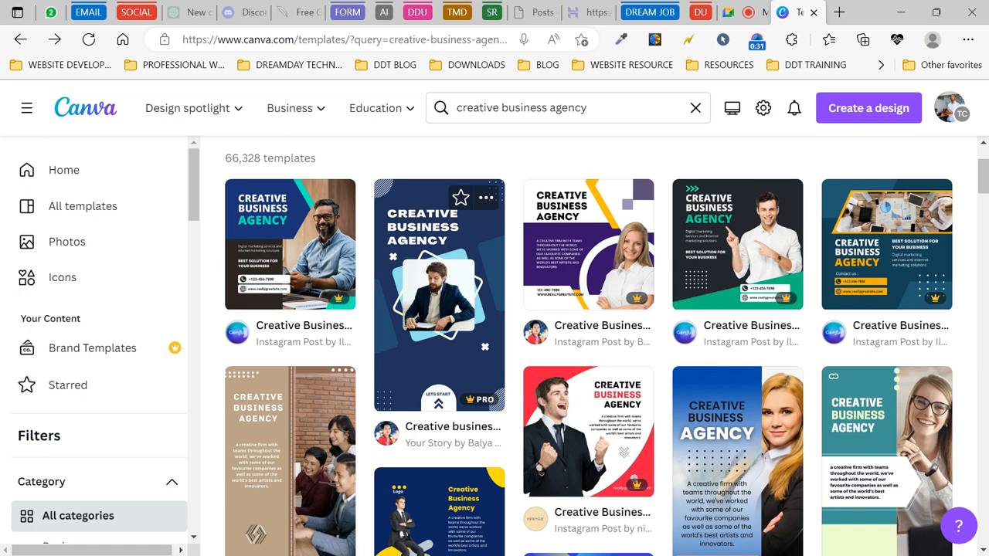
{"action": "left_click", "coordinate": [449, 338]}
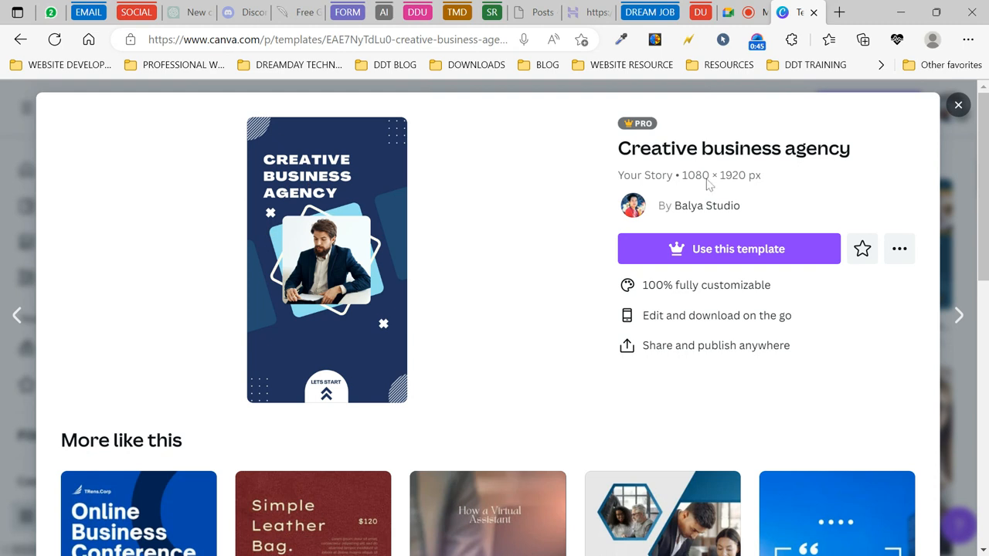
{"action": "scroll", "coordinate": [606, 406], "scroll_direction": "down", "scroll_amount": 4}
{"action": "scroll", "coordinate": [607, 406], "scroll_direction": "down", "scroll_amount": 4}
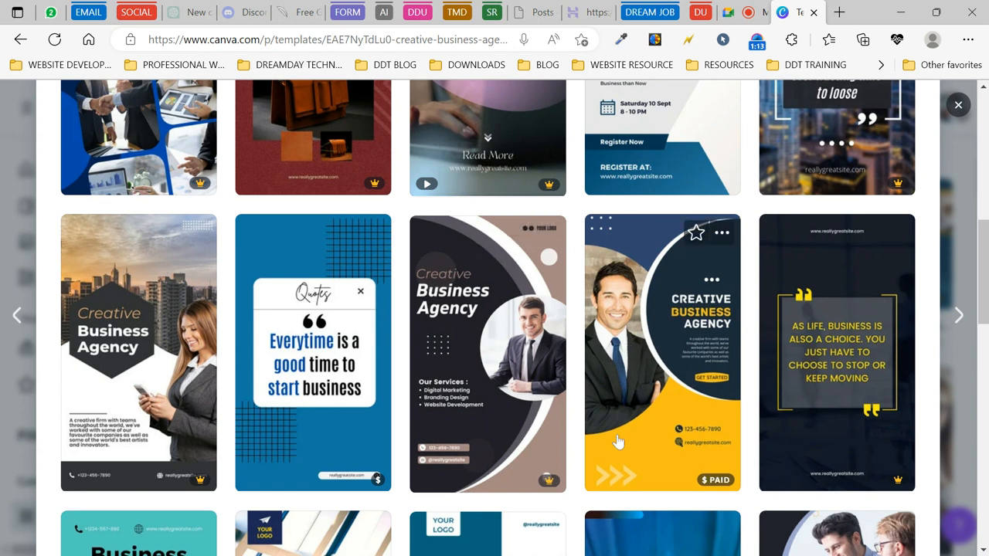
{"action": "scroll", "coordinate": [442, 389], "scroll_direction": "down", "scroll_amount": 5}
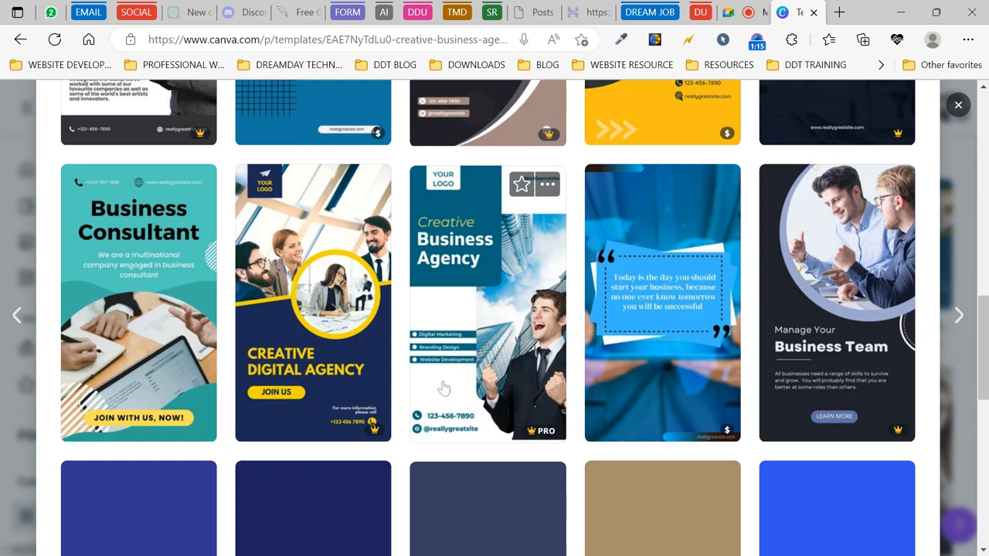
{"action": "scroll", "coordinate": [445, 388], "scroll_direction": "down", "scroll_amount": 1}
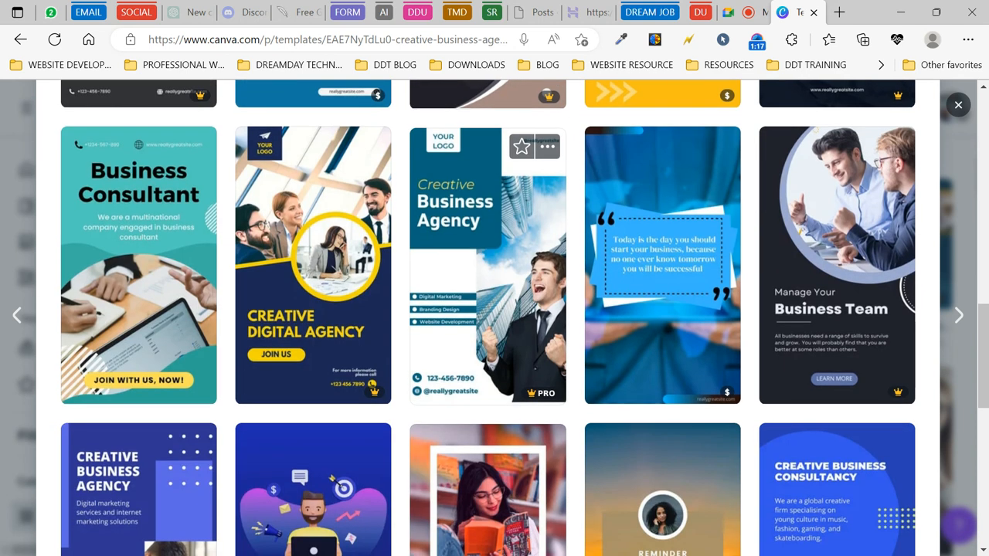
{"action": "scroll", "coordinate": [445, 389], "scroll_direction": "down", "scroll_amount": 3}
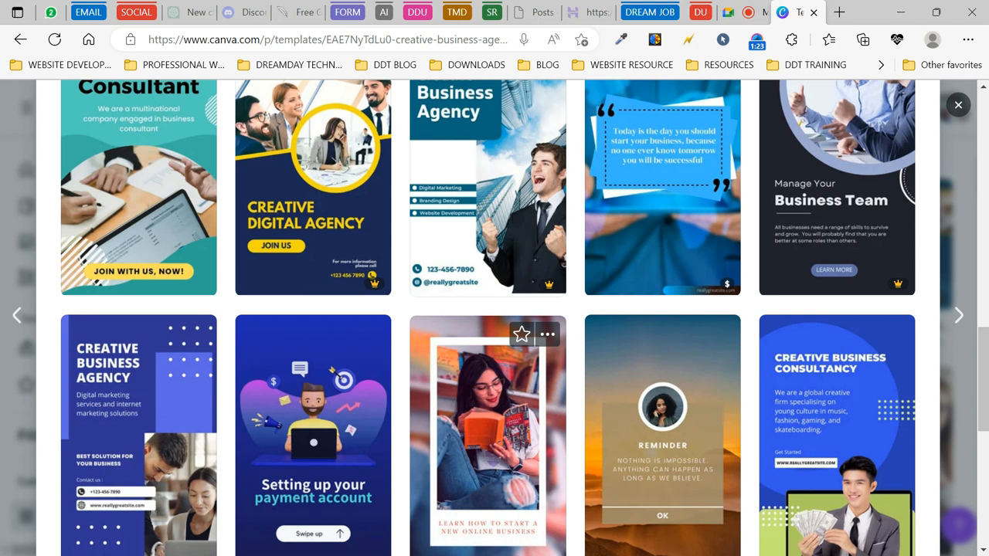
{"action": "scroll", "coordinate": [444, 389], "scroll_direction": "down", "scroll_amount": 5}
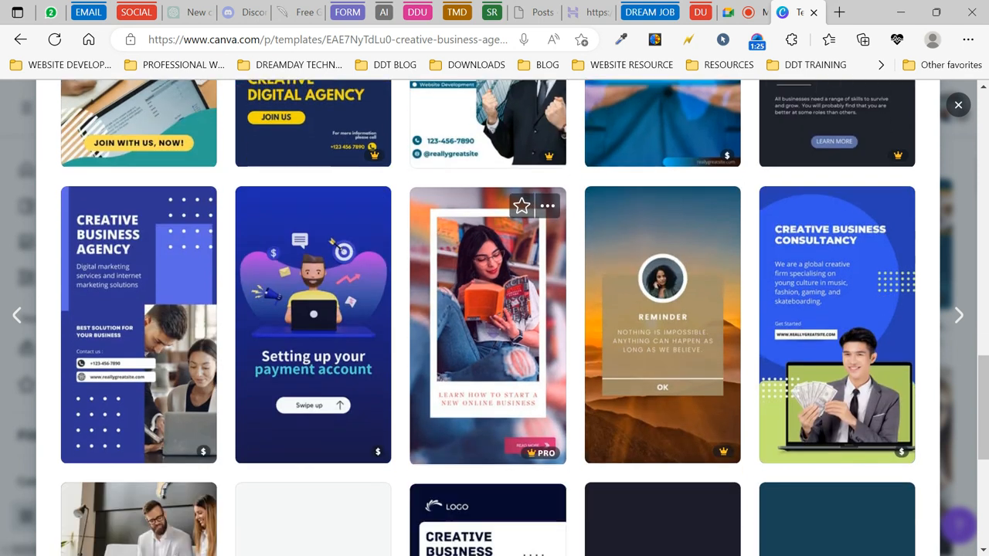
{"action": "scroll", "coordinate": [445, 389], "scroll_direction": "down", "scroll_amount": 4}
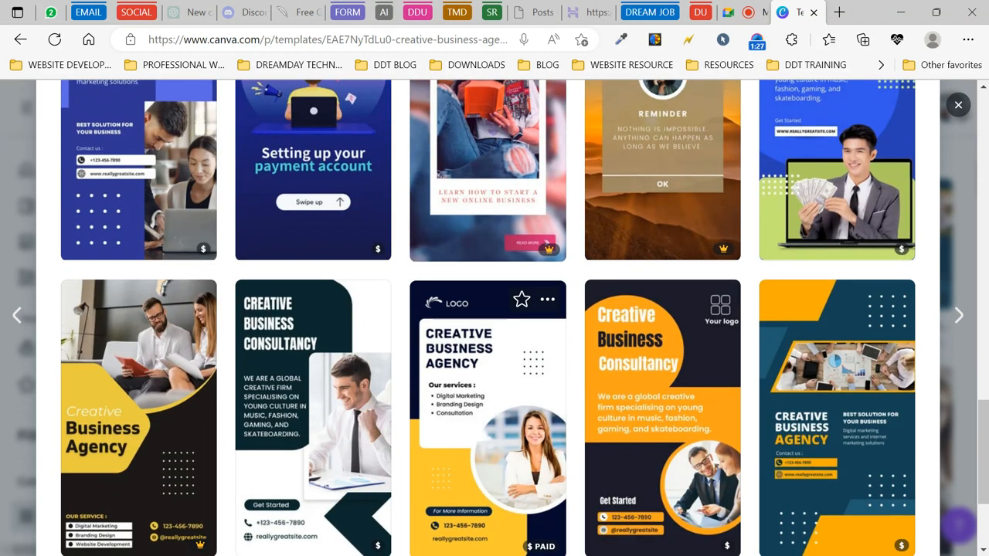
{"action": "scroll", "coordinate": [444, 388], "scroll_direction": "down", "scroll_amount": 3}
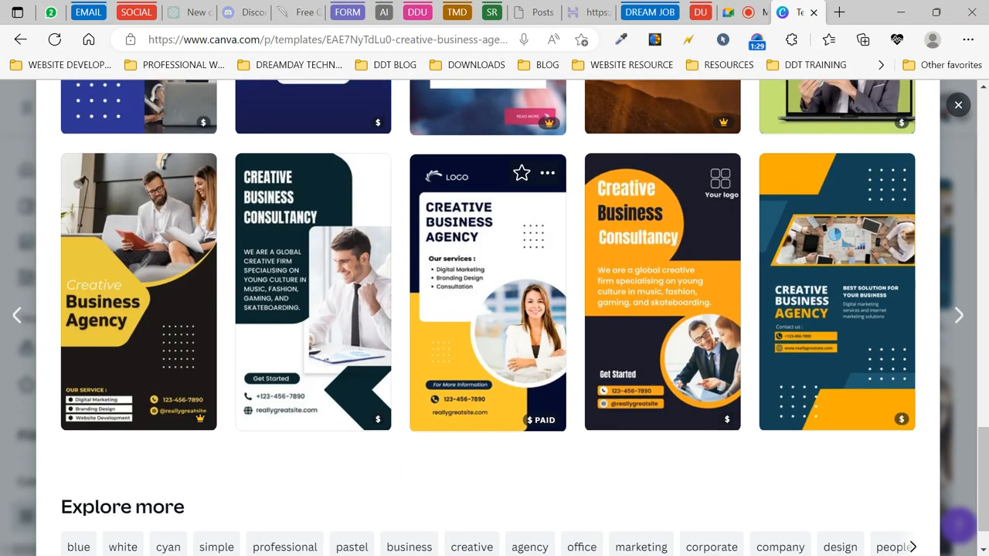
{"action": "scroll", "coordinate": [444, 389], "scroll_direction": "up", "scroll_amount": 1}
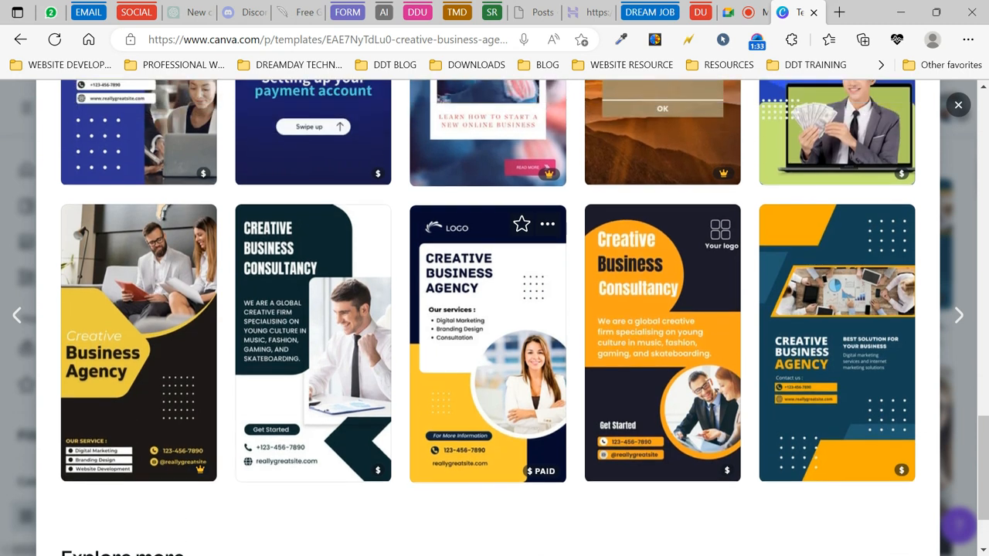
{"action": "scroll", "coordinate": [445, 388], "scroll_direction": "up", "scroll_amount": 3}
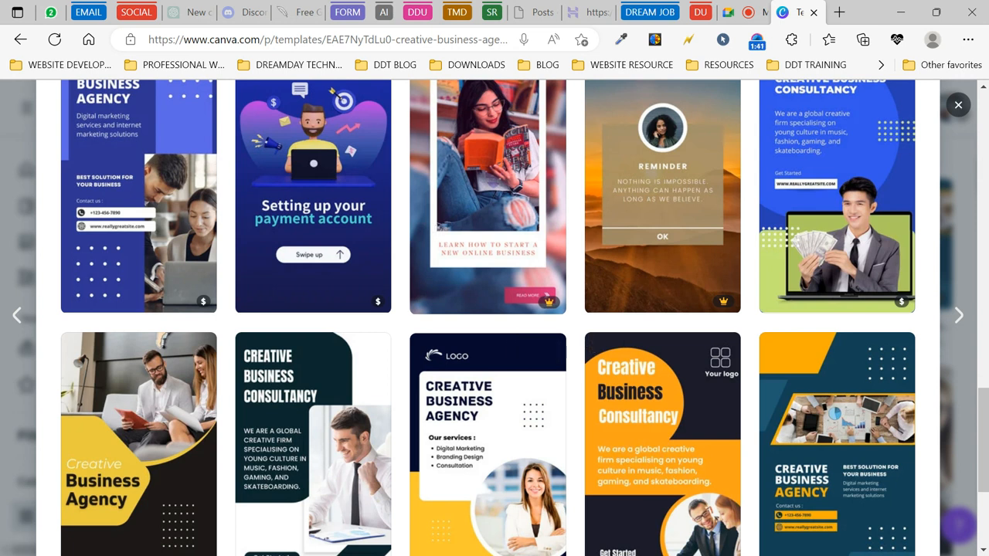
{"action": "scroll", "coordinate": [487, 432], "scroll_direction": "up", "scroll_amount": 15}
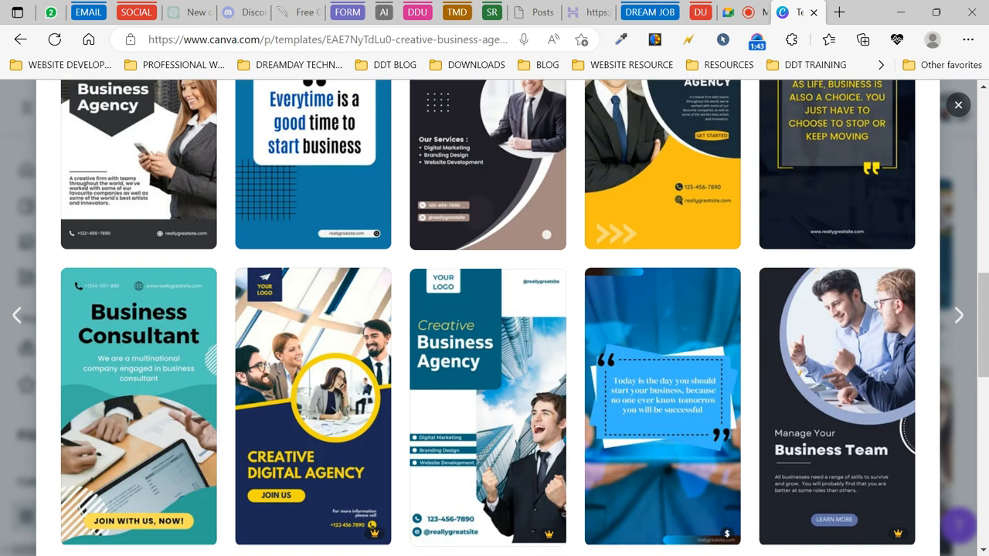
{"action": "scroll", "coordinate": [487, 433], "scroll_direction": "up", "scroll_amount": 2}
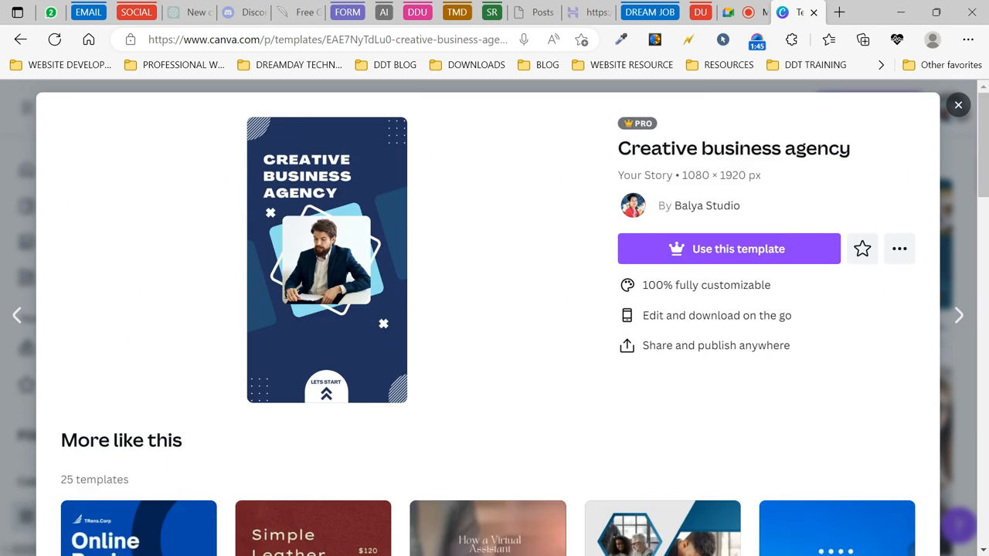
{"action": "left_click", "coordinate": [959, 106]}
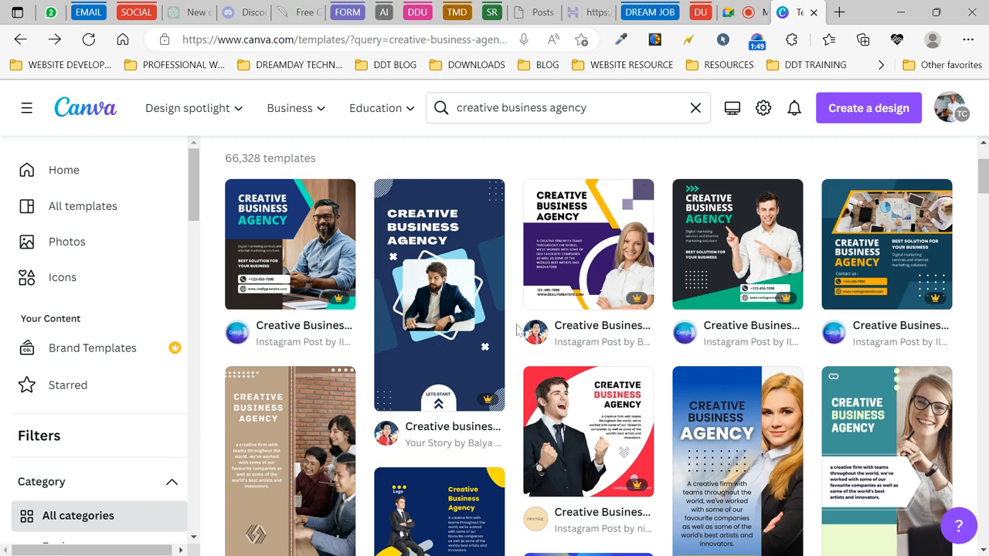
- Star the navy Creative business agency story template
{"action": "scroll", "coordinate": [589, 302], "scroll_direction": "down", "scroll_amount": 1}
{"action": "scroll", "coordinate": [589, 301], "scroll_direction": "up", "scroll_amount": 1}
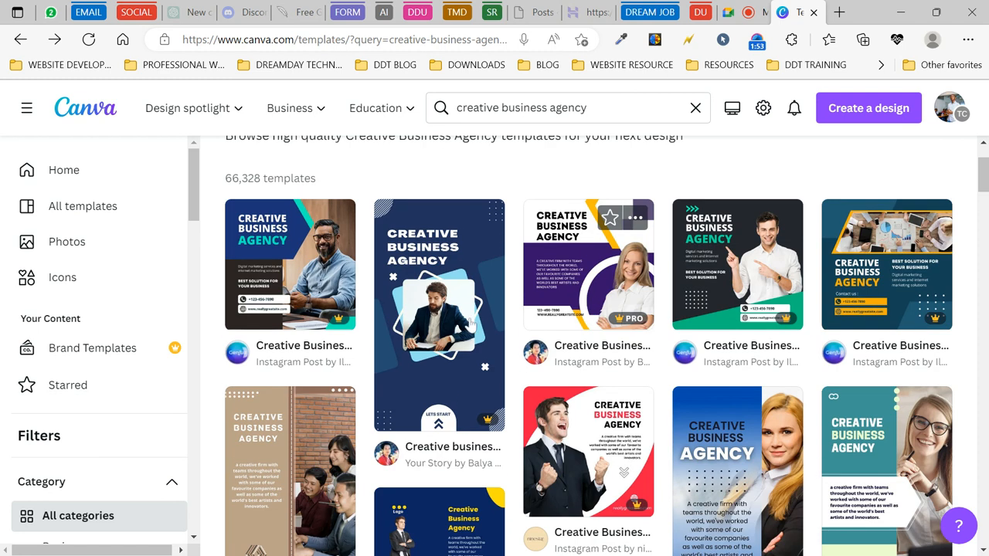
{"action": "scroll", "coordinate": [623, 473], "scroll_direction": "down", "scroll_amount": 3}
{"action": "scroll", "coordinate": [623, 473], "scroll_direction": "up", "scroll_amount": 3}
{"action": "scroll", "coordinate": [623, 473], "scroll_direction": "up", "scroll_amount": 2}
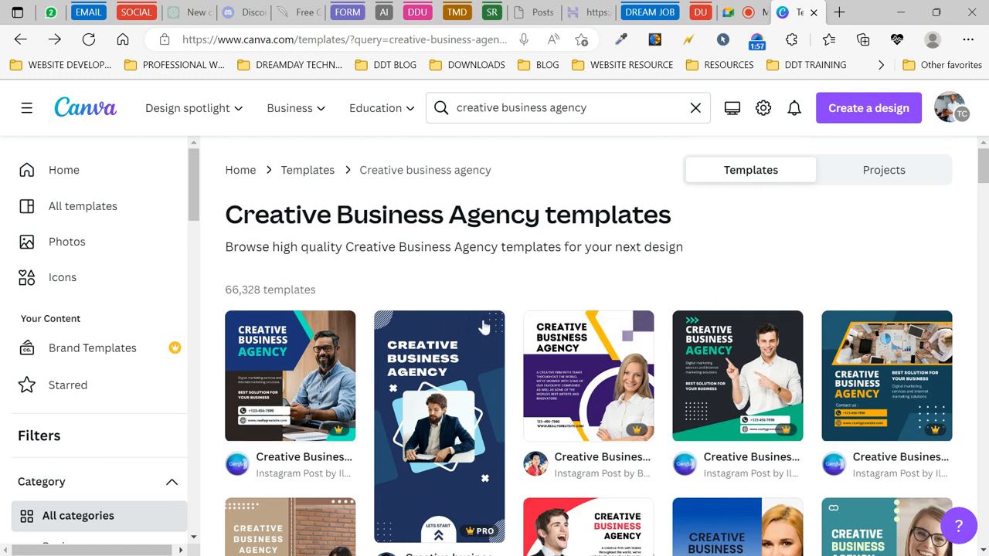
{"action": "scroll", "coordinate": [547, 400], "scroll_direction": "down", "scroll_amount": 1}
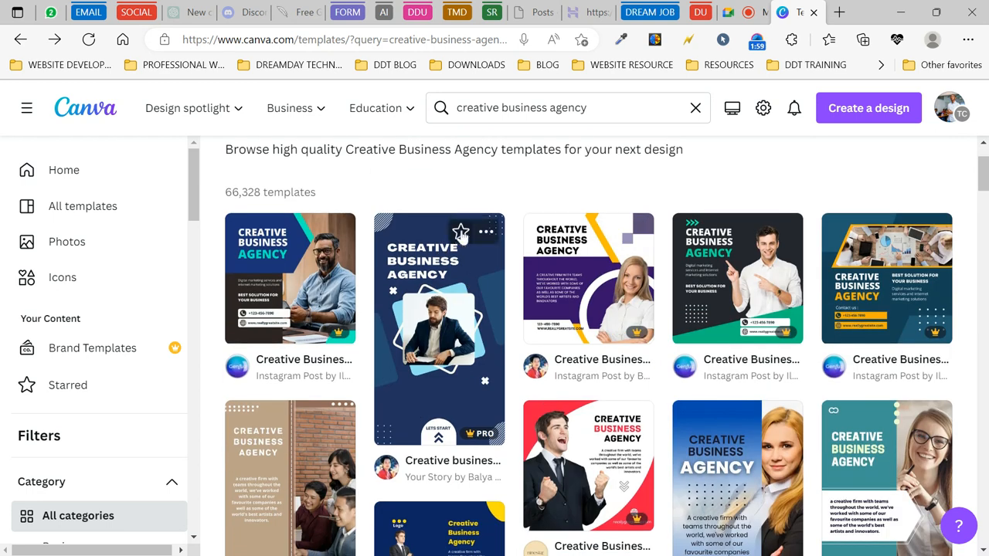
{"action": "left_click", "coordinate": [460, 234]}
- Star the Green and Yellow creative business agency Instagram post template
{"action": "scroll", "coordinate": [586, 452], "scroll_direction": "down", "scroll_amount": 5}
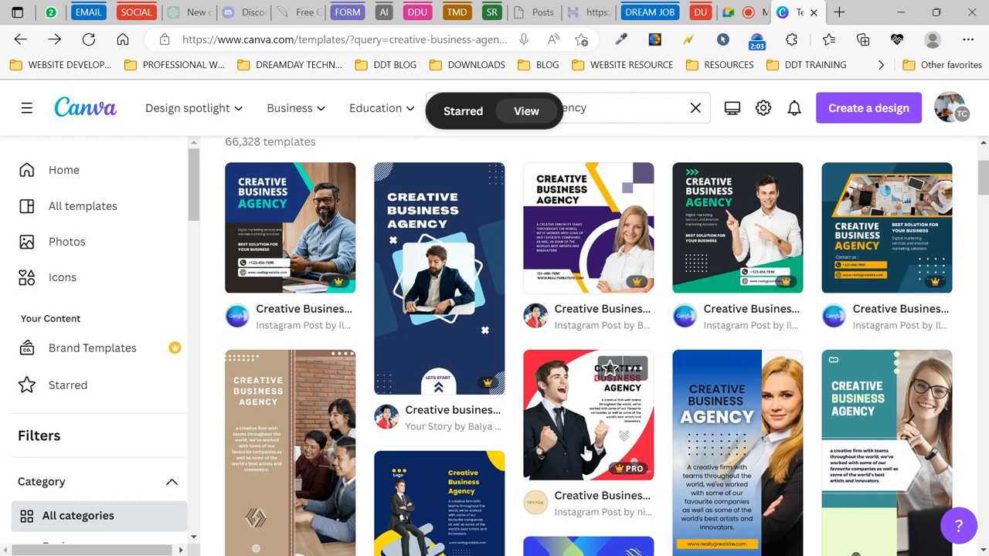
{"action": "scroll", "coordinate": [586, 452], "scroll_direction": "down", "scroll_amount": 2}
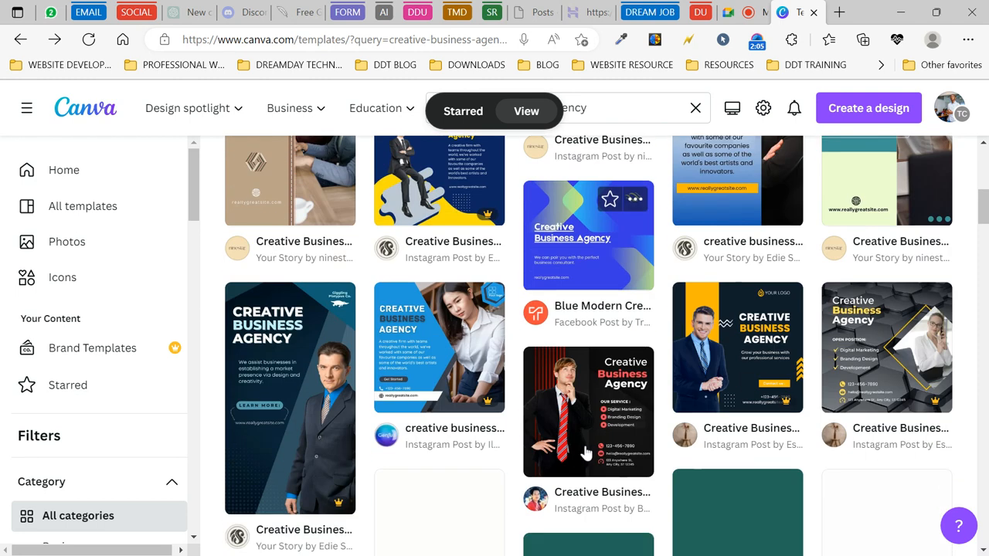
{"action": "scroll", "coordinate": [585, 453], "scroll_direction": "down", "scroll_amount": 1}
{"action": "scroll", "coordinate": [586, 454], "scroll_direction": "down", "scroll_amount": 3}
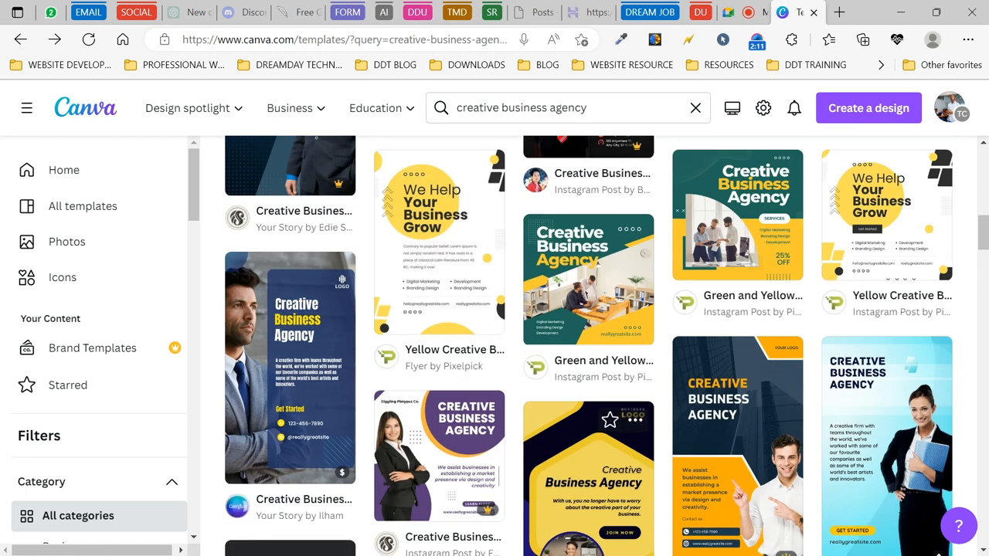
{"action": "scroll", "coordinate": [586, 453], "scroll_direction": "down", "scroll_amount": 1}
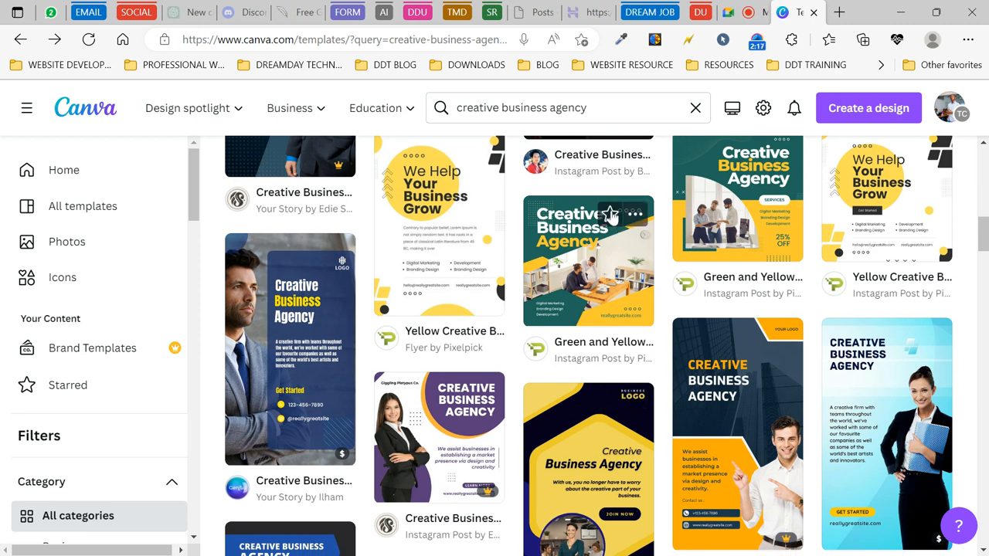
{"action": "left_click", "coordinate": [611, 215]}
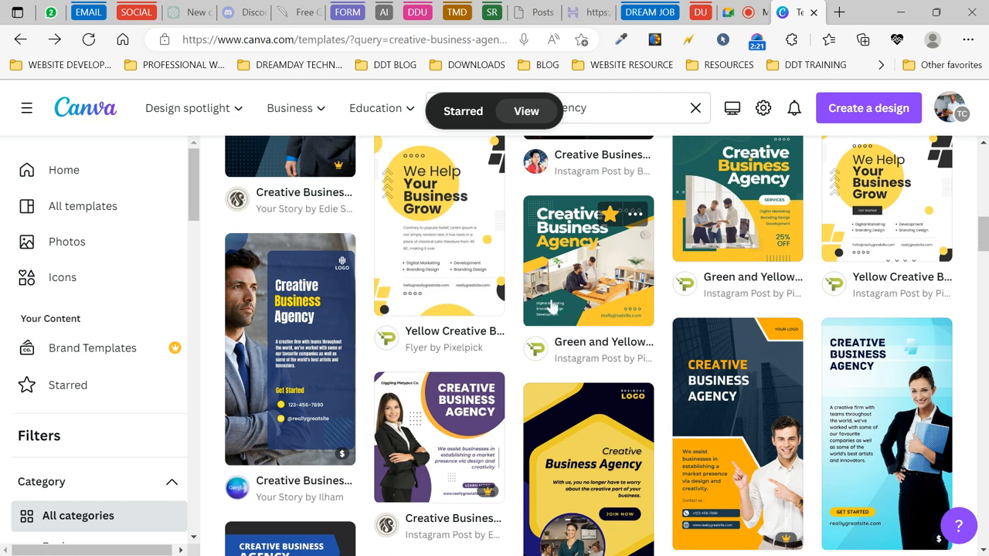
{"action": "scroll", "coordinate": [591, 360], "scroll_direction": "down", "scroll_amount": 1}
{"action": "scroll", "coordinate": [591, 359], "scroll_direction": "down", "scroll_amount": 2}
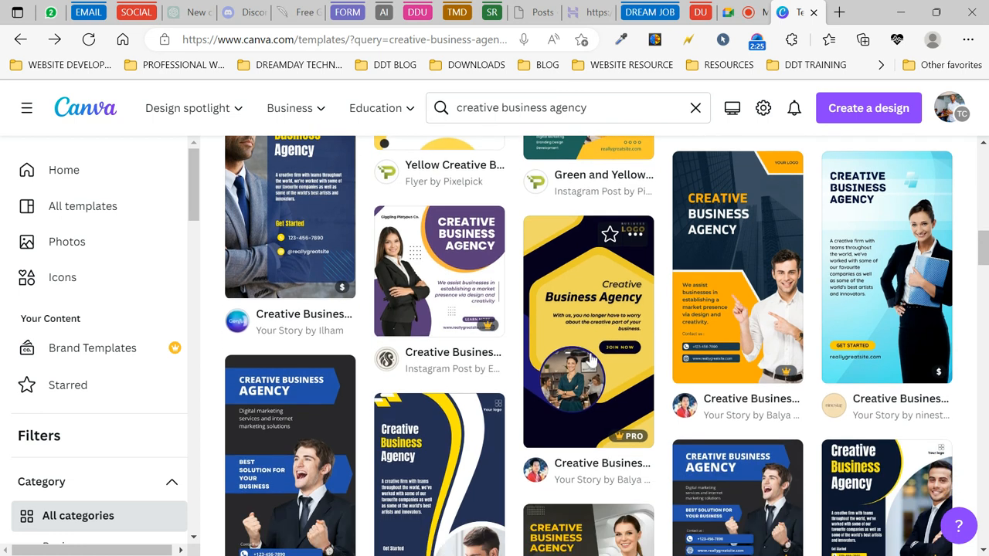
{"action": "scroll", "coordinate": [587, 356], "scroll_direction": "down", "scroll_amount": 2}
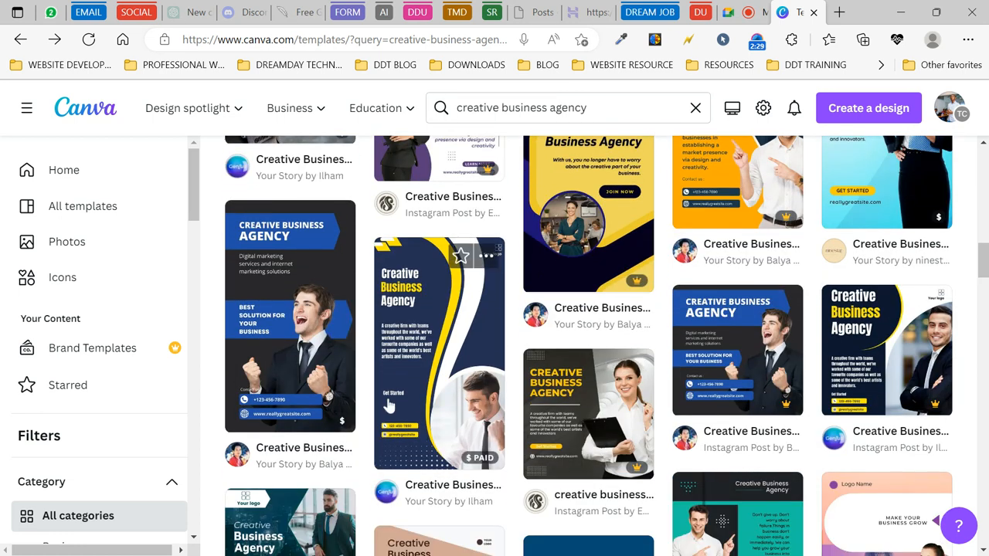
- Star the navy-and-yellow agency story template and browse further down the results
{"action": "left_click", "coordinate": [460, 255]}
{"action": "scroll", "coordinate": [614, 409], "scroll_direction": "down", "scroll_amount": 3}
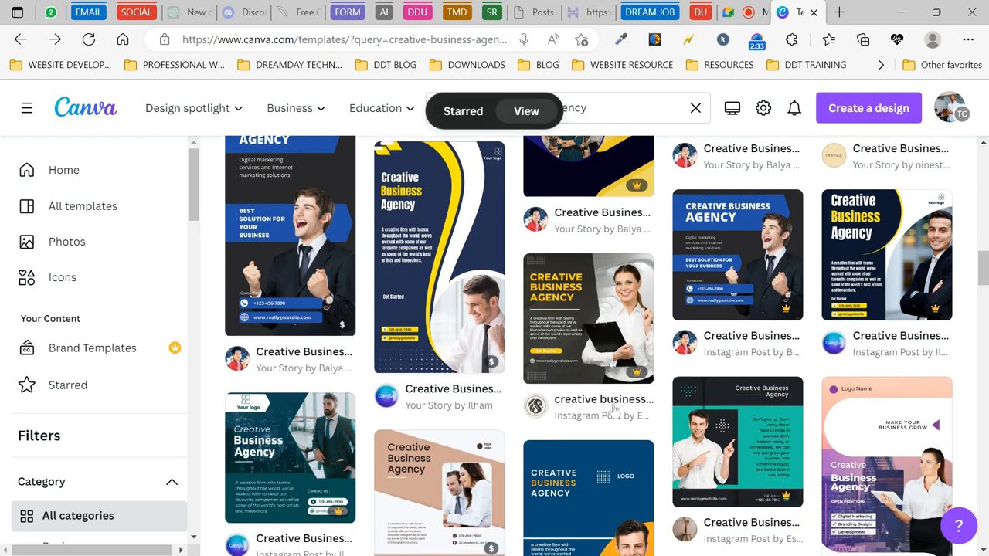
{"action": "scroll", "coordinate": [614, 409], "scroll_direction": "down", "scroll_amount": 3}
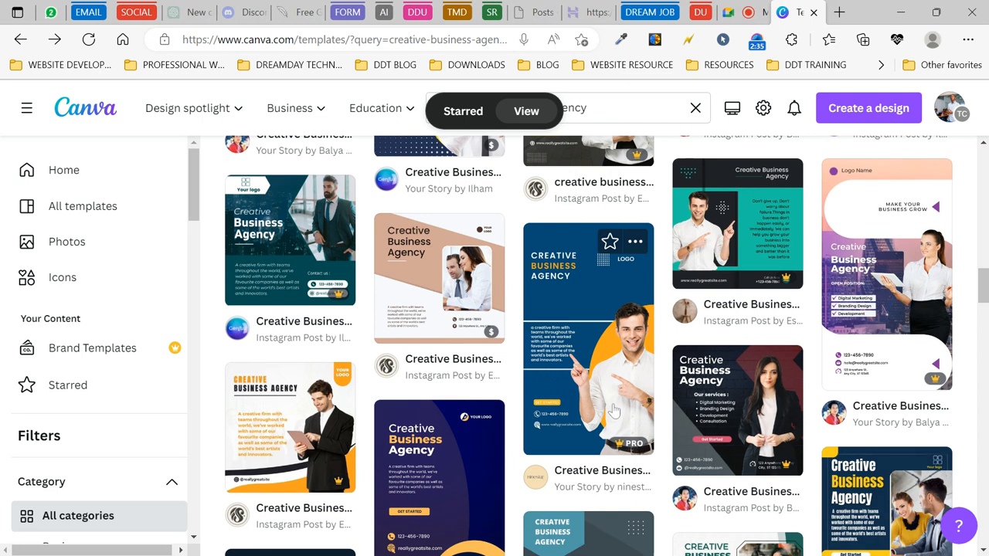
{"action": "scroll", "coordinate": [615, 409], "scroll_direction": "down", "scroll_amount": 2}
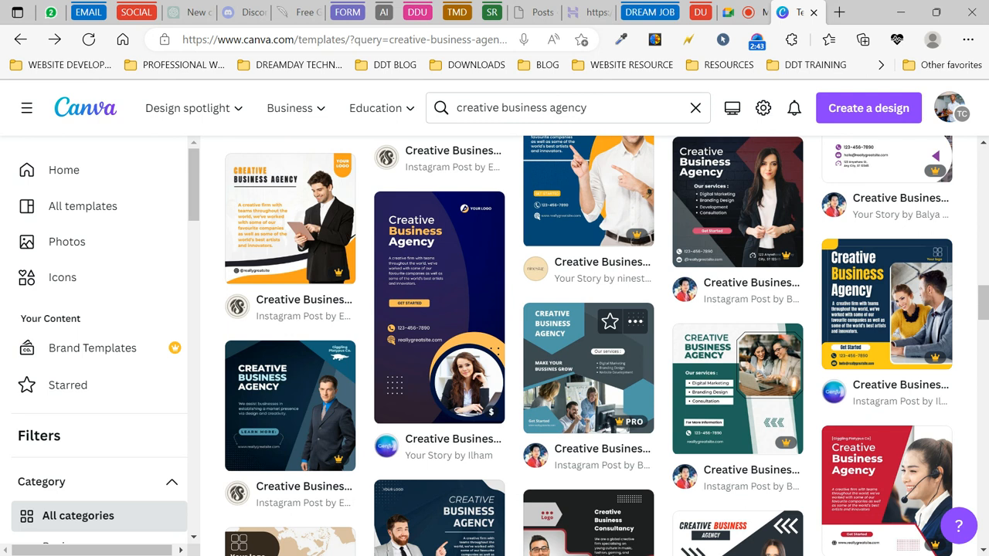
{"action": "scroll", "coordinate": [588, 367], "scroll_direction": "down", "scroll_amount": 3}
{"action": "scroll", "coordinate": [588, 367], "scroll_direction": "down", "scroll_amount": 1}
{"action": "scroll", "coordinate": [588, 367], "scroll_direction": "down", "scroll_amount": 4}
{"action": "scroll", "coordinate": [587, 367], "scroll_direction": "down", "scroll_amount": 1}
{"action": "scroll", "coordinate": [587, 368], "scroll_direction": "down", "scroll_amount": 2}
{"action": "scroll", "coordinate": [587, 368], "scroll_direction": "down", "scroll_amount": 2}
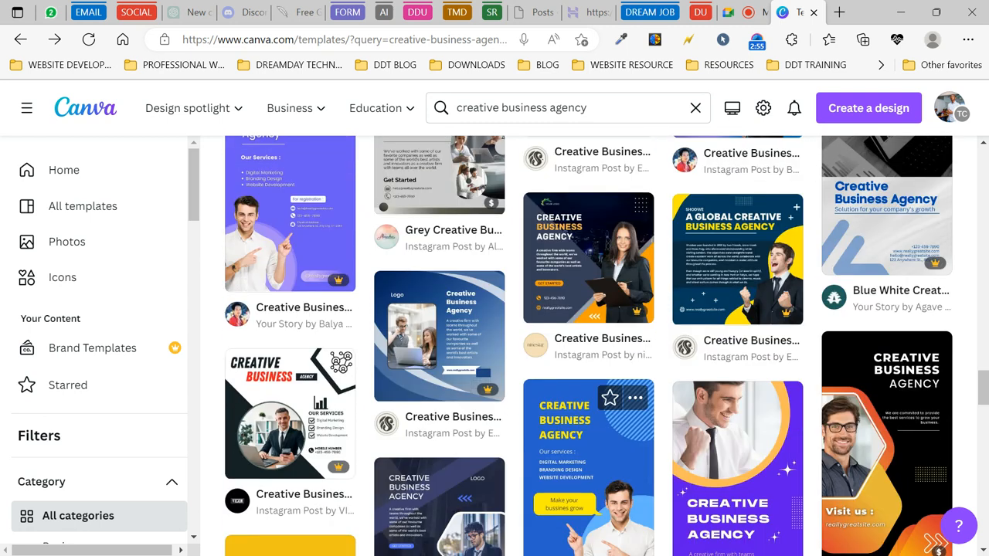
{"action": "scroll", "coordinate": [587, 367], "scroll_direction": "down", "scroll_amount": 2}
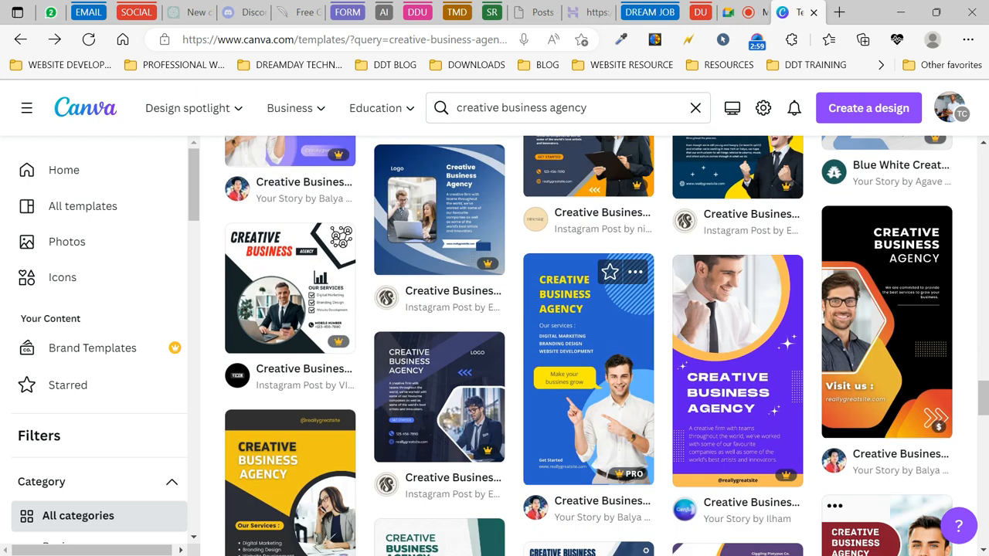
{"action": "scroll", "coordinate": [624, 394], "scroll_direction": "down", "scroll_amount": 3}
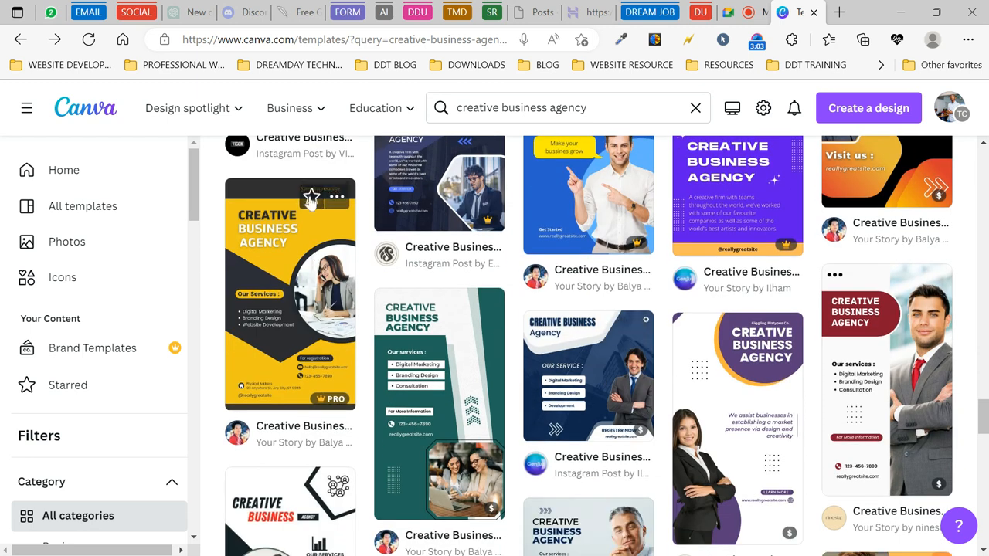
- Star the yellow Creative Business Agency template and keep browsing the results
{"action": "left_click", "coordinate": [312, 200]}
{"action": "scroll", "coordinate": [567, 375], "scroll_direction": "down", "scroll_amount": 2}
{"action": "scroll", "coordinate": [567, 375], "scroll_direction": "down", "scroll_amount": 3}
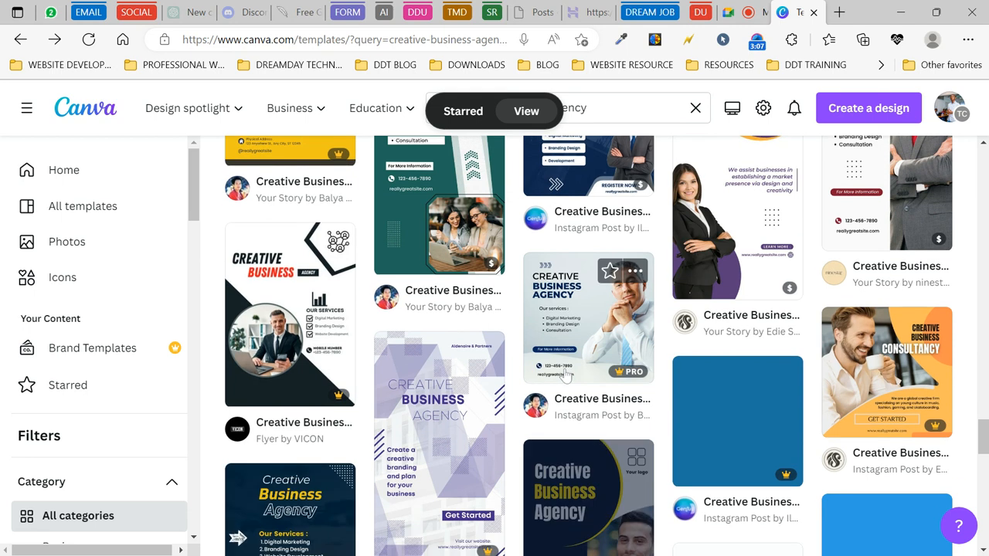
{"action": "scroll", "coordinate": [567, 375], "scroll_direction": "down", "scroll_amount": 2}
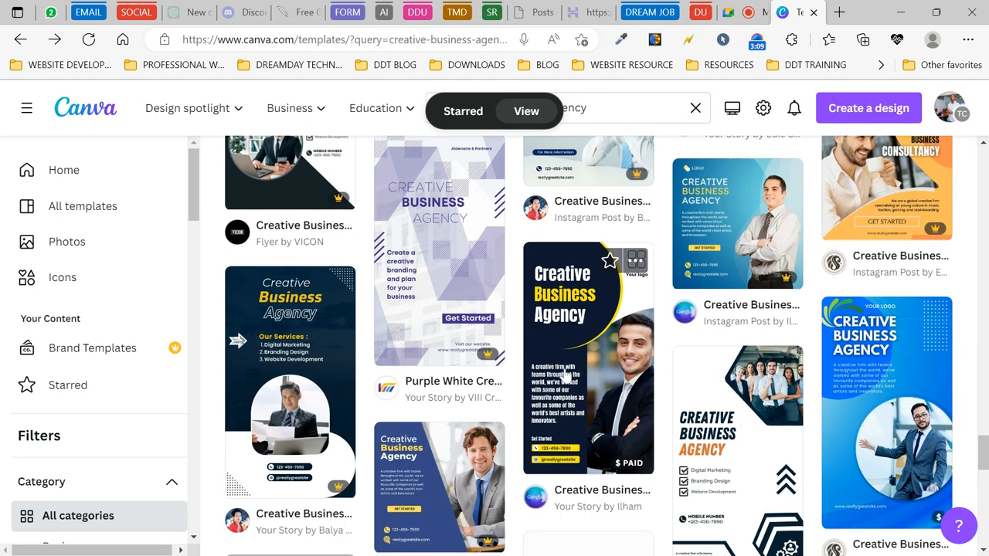
{"action": "scroll", "coordinate": [567, 376], "scroll_direction": "down", "scroll_amount": 3}
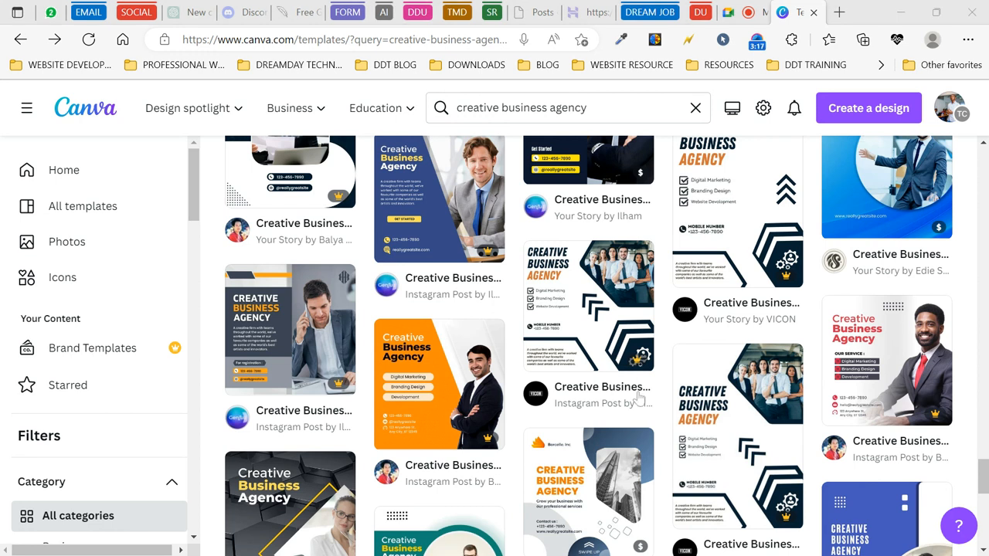
{"action": "scroll", "coordinate": [519, 402], "scroll_direction": "down", "scroll_amount": 1}
{"action": "scroll", "coordinate": [519, 402], "scroll_direction": "down", "scroll_amount": 1}
{"action": "scroll", "coordinate": [519, 401], "scroll_direction": "down", "scroll_amount": 2}
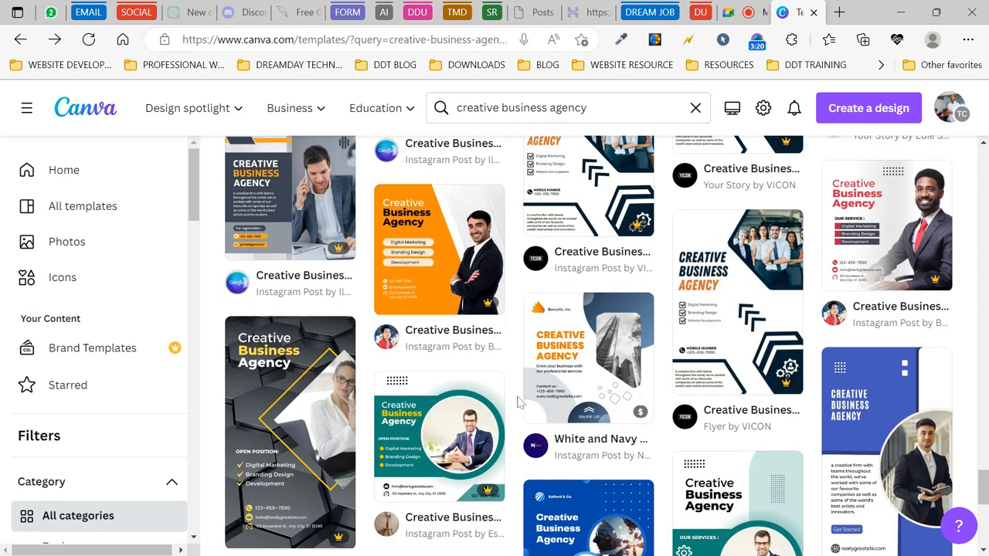
{"action": "scroll", "coordinate": [520, 402], "scroll_direction": "down", "scroll_amount": 5}
{"action": "scroll", "coordinate": [519, 402], "scroll_direction": "down", "scroll_amount": 4}
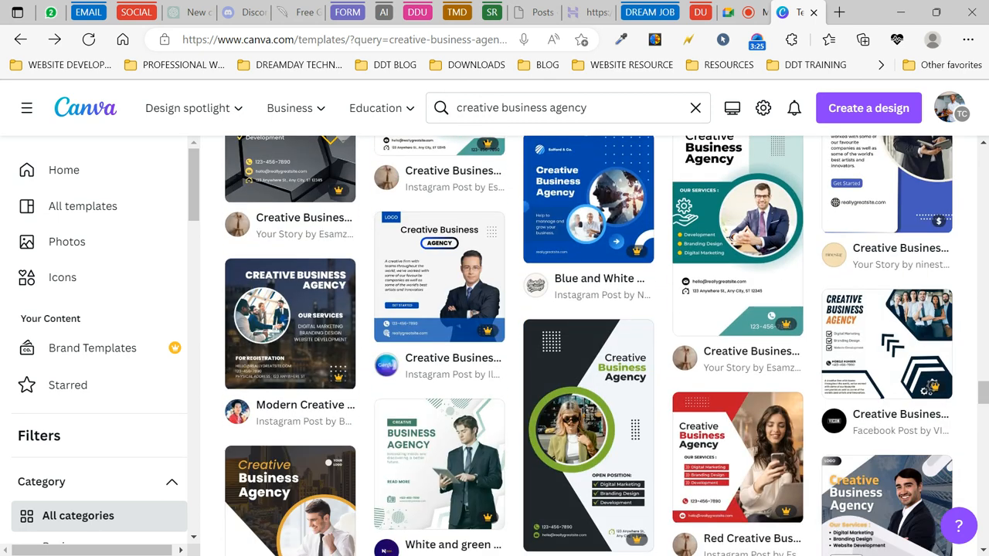
{"action": "scroll", "coordinate": [520, 402], "scroll_direction": "up", "scroll_amount": 3}
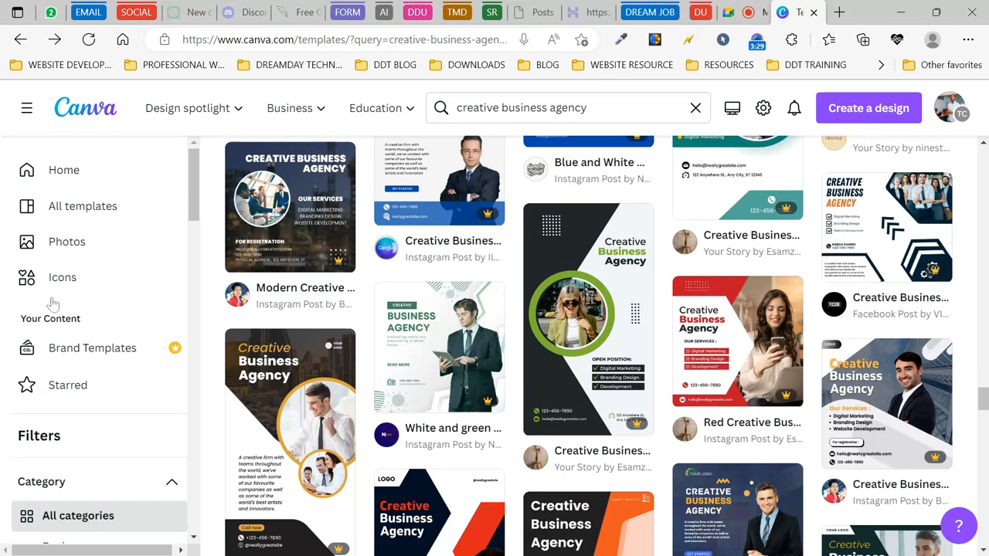
- Go to the Starred designs, via Projects and back to the Starred folder
{"action": "left_click", "coordinate": [82, 384]}
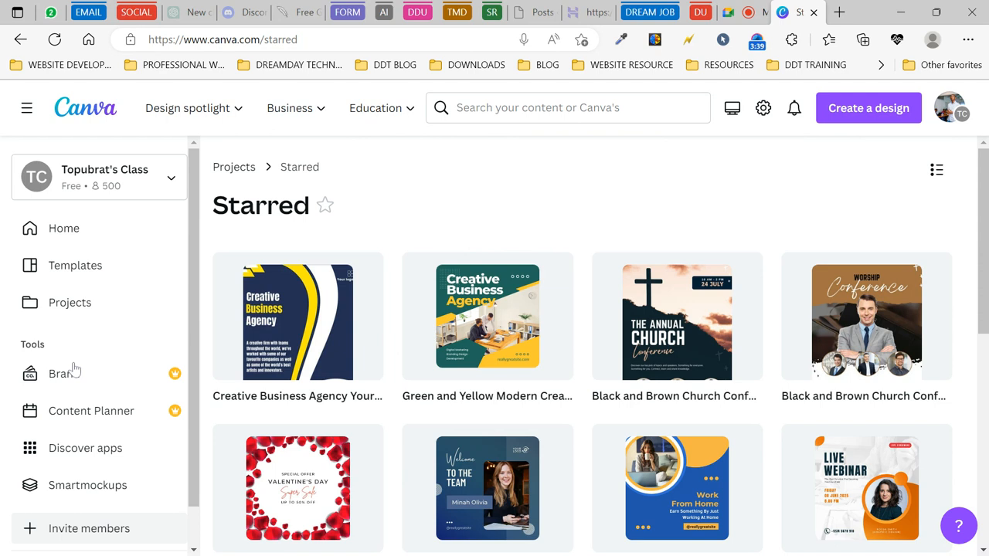
{"action": "left_click", "coordinate": [88, 301]}
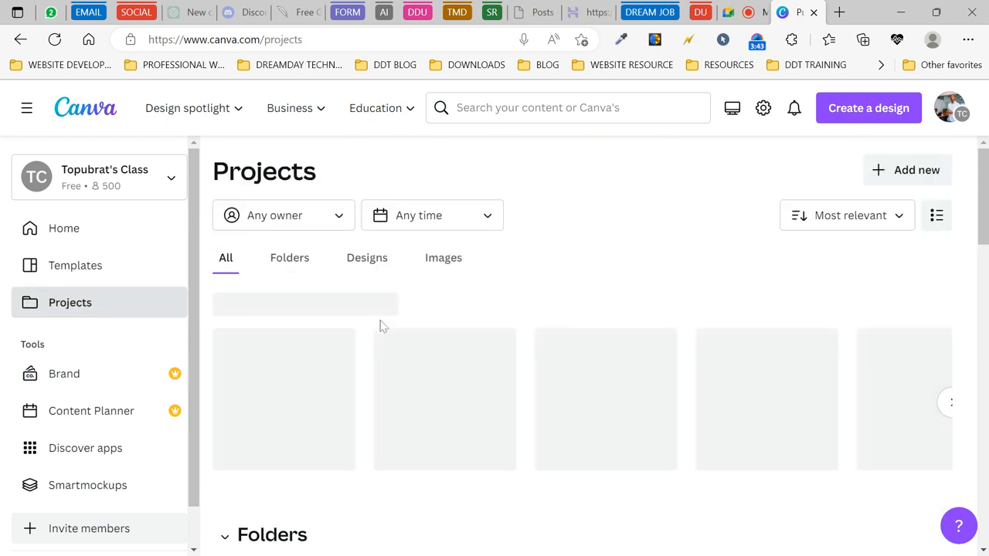
{"action": "scroll", "coordinate": [294, 279], "scroll_direction": "down", "scroll_amount": 2}
{"action": "left_click", "coordinate": [475, 439]}
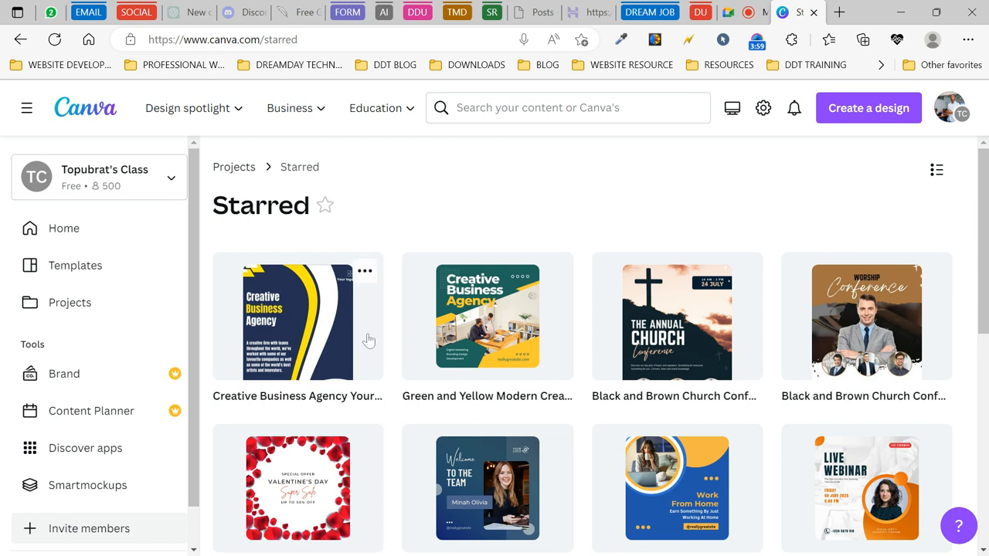
- Preview the Creative Business Agency Your Story template, then switch to the Google Meet call
{"action": "scroll", "coordinate": [410, 377], "scroll_direction": "down", "scroll_amount": 2}
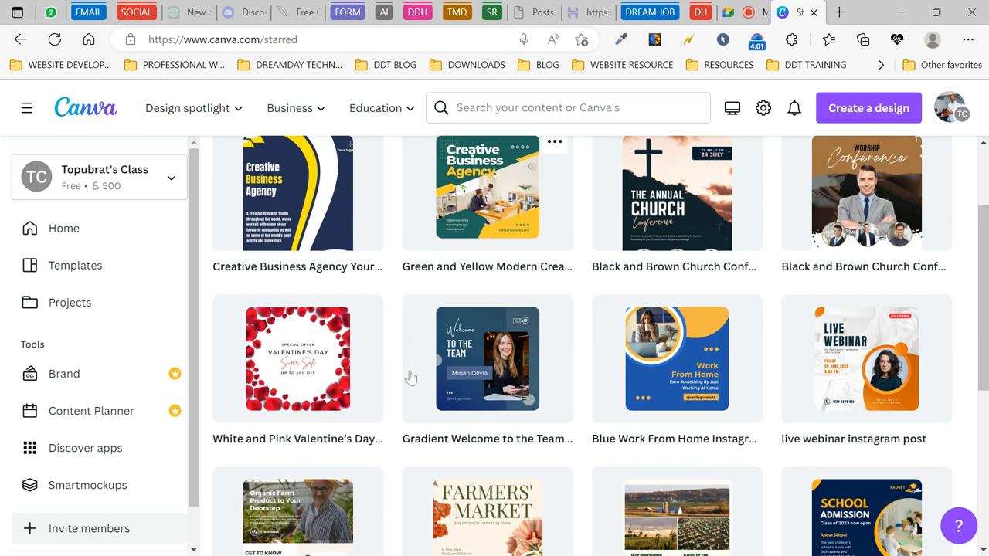
{"action": "scroll", "coordinate": [410, 377], "scroll_direction": "up", "scroll_amount": 2}
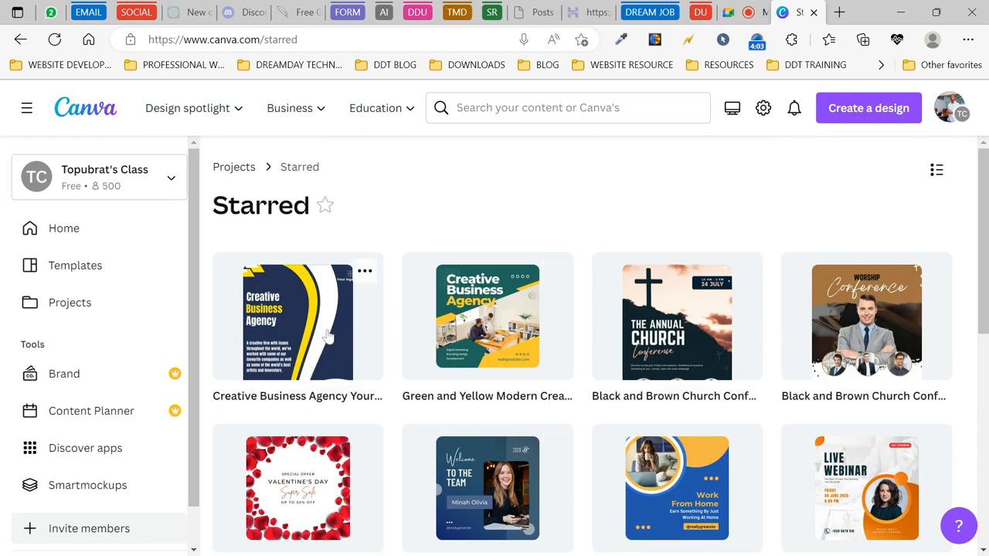
{"action": "left_click", "coordinate": [298, 325]}
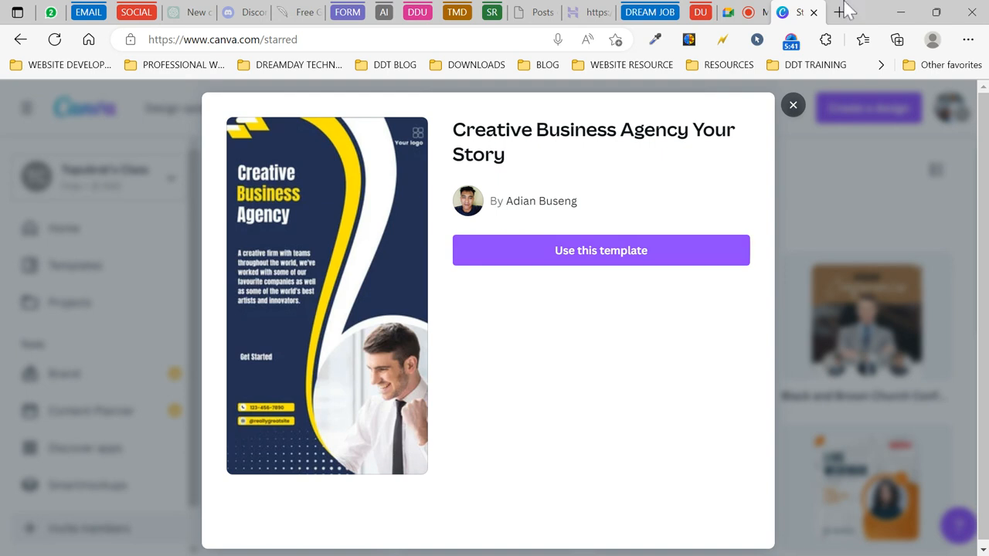
{"action": "left_click", "coordinate": [762, 11]}
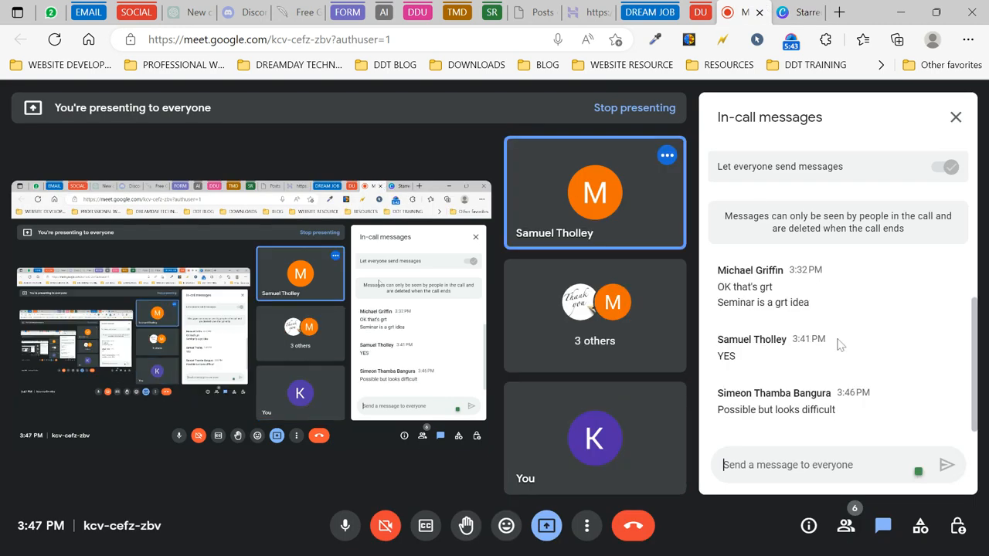
- Mute a participant for everyone from the Meet People list, then return to Canva
{"action": "left_click", "coordinate": [846, 531]}
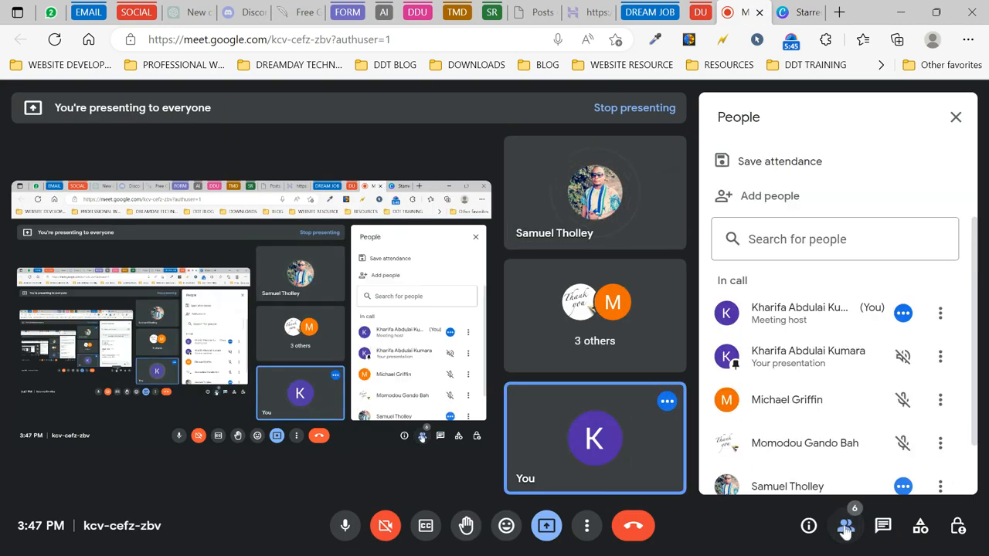
{"action": "scroll", "coordinate": [882, 361], "scroll_direction": "down", "scroll_amount": 1}
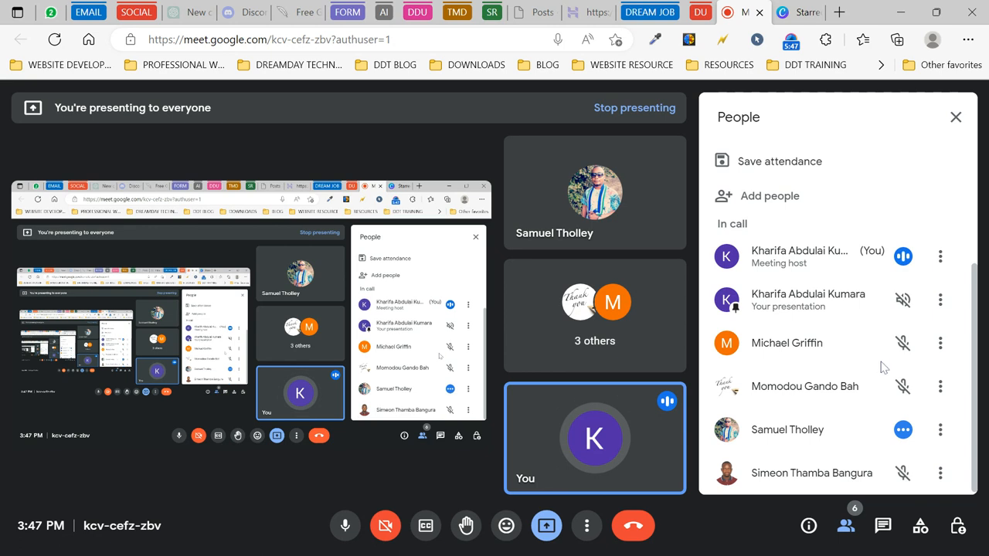
{"action": "left_click", "coordinate": [904, 430]}
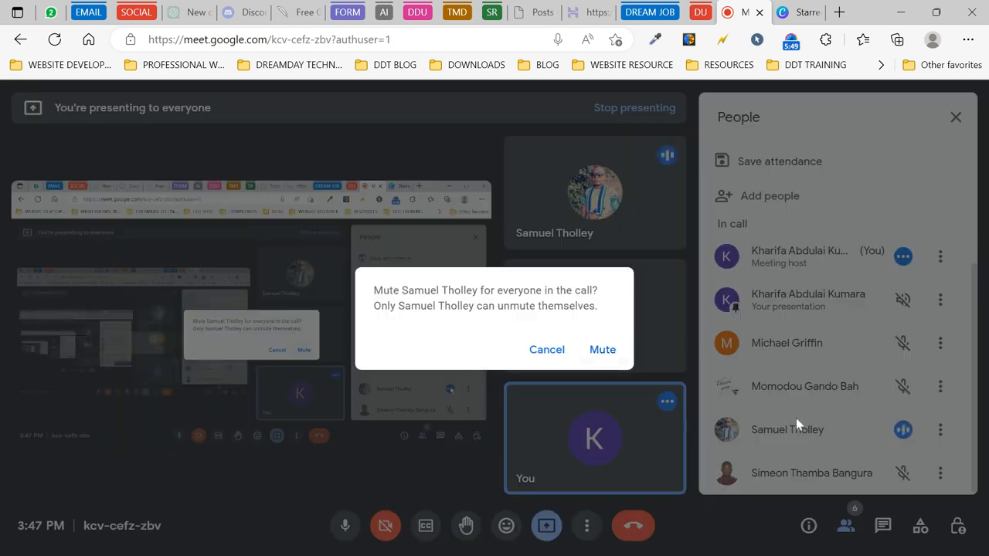
{"action": "left_click", "coordinate": [599, 352]}
{"action": "left_click", "coordinate": [803, 12]}
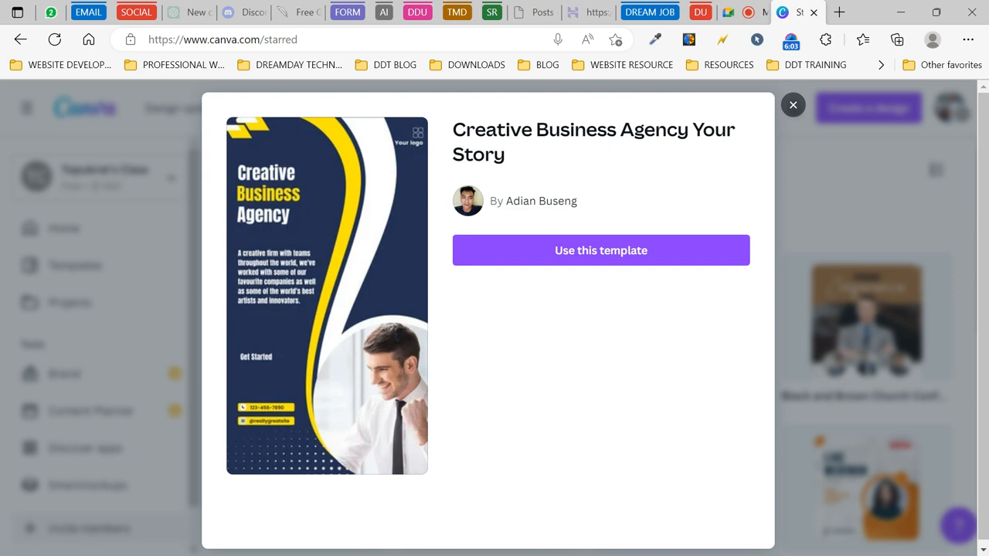
- Close the Your Story template preview and show the Create a design suggestions
{"action": "left_click", "coordinate": [793, 105]}
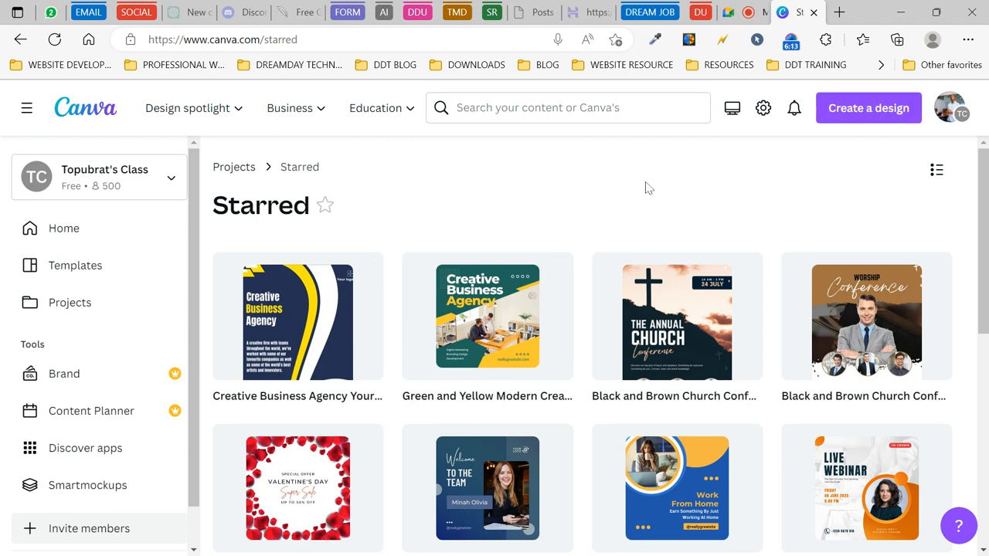
{"action": "left_click", "coordinate": [864, 112]}
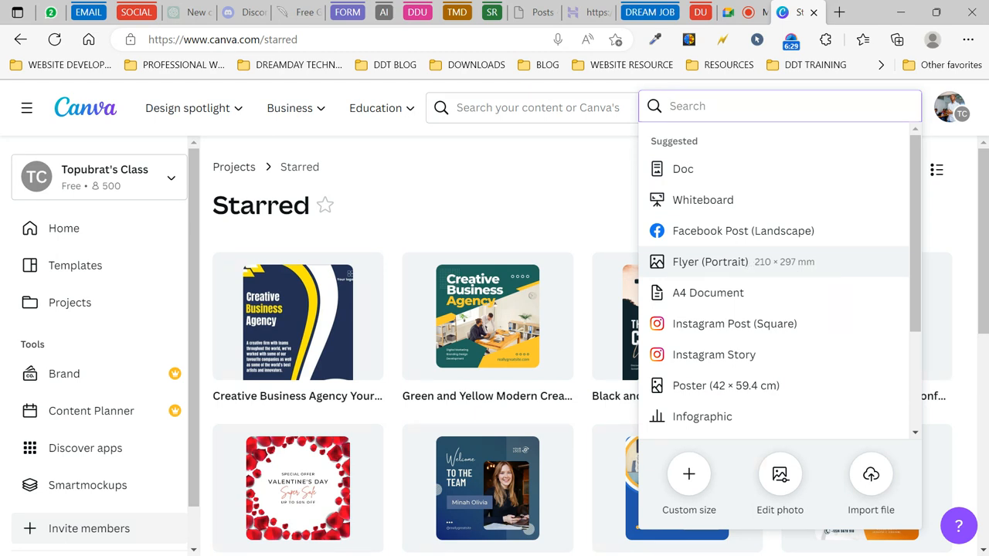
- Create a new Flyer (Portrait) design at 210 × 297 mm
{"action": "left_click", "coordinate": [723, 263]}
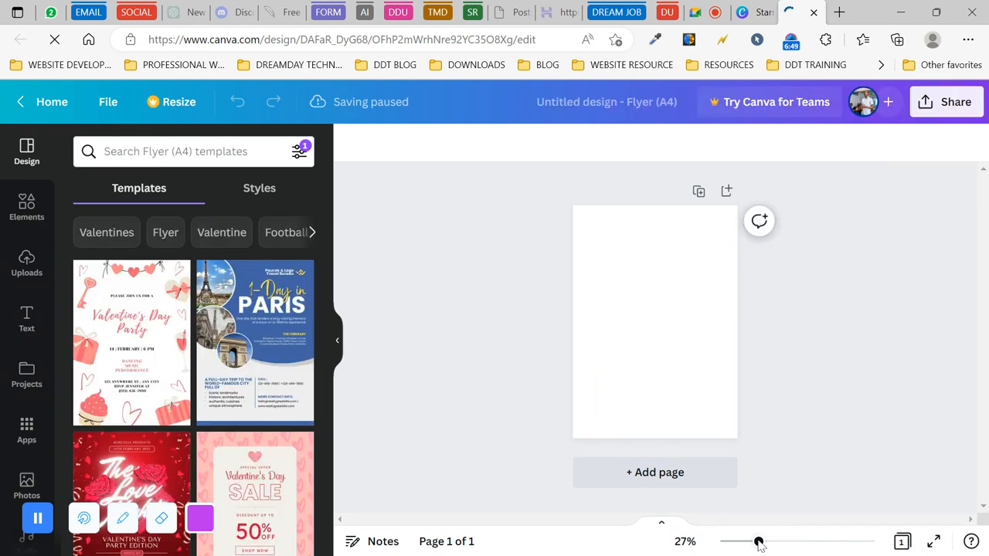
- Zoom the blank A4 flyer to 40% and show the Text panel options
{"action": "left_click_drag", "start_coordinate": [759, 543], "coordinate": [775, 543]}
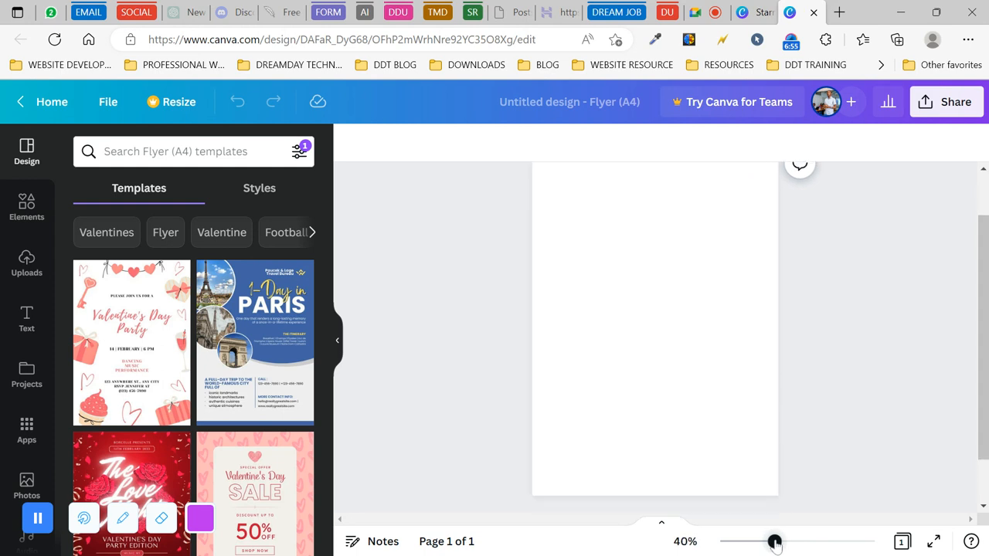
{"action": "scroll", "coordinate": [834, 321], "scroll_direction": "up", "scroll_amount": 2}
{"action": "scroll", "coordinate": [834, 321], "scroll_direction": "down", "scroll_amount": 1}
{"action": "scroll", "coordinate": [833, 318], "scroll_direction": "down", "scroll_amount": 1}
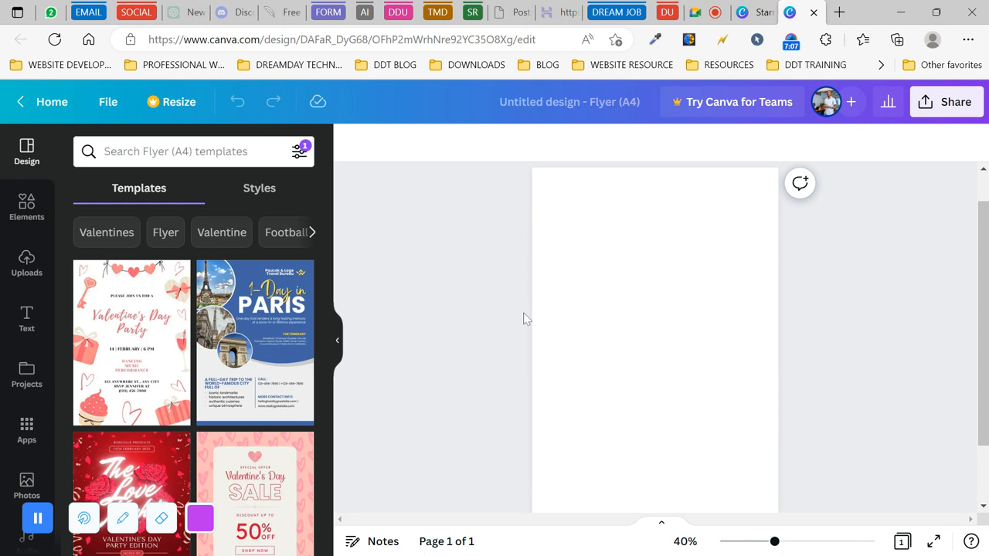
{"action": "scroll", "coordinate": [464, 307], "scroll_direction": "down", "scroll_amount": 1}
{"action": "scroll", "coordinate": [465, 307], "scroll_direction": "up", "scroll_amount": 1}
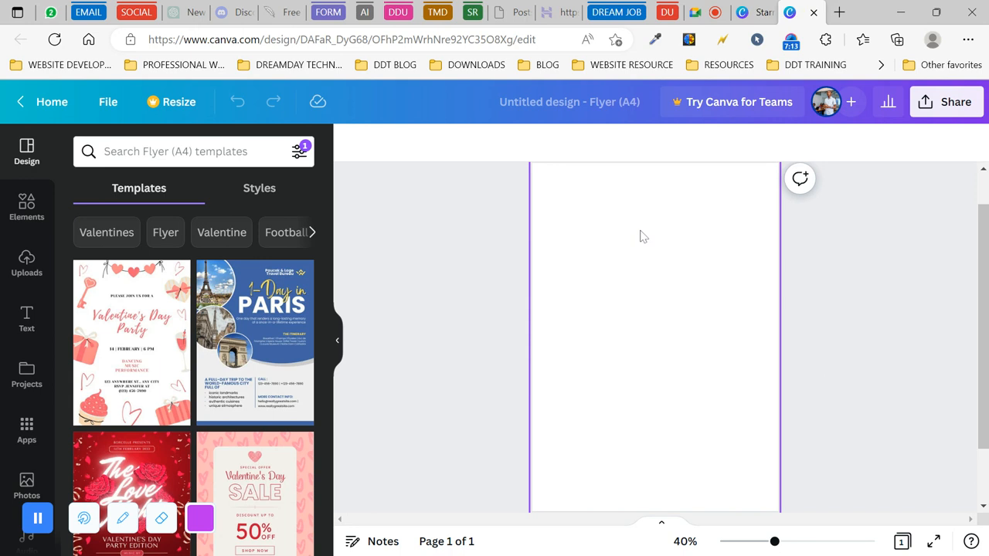
{"action": "scroll", "coordinate": [488, 263], "scroll_direction": "up", "scroll_amount": 1}
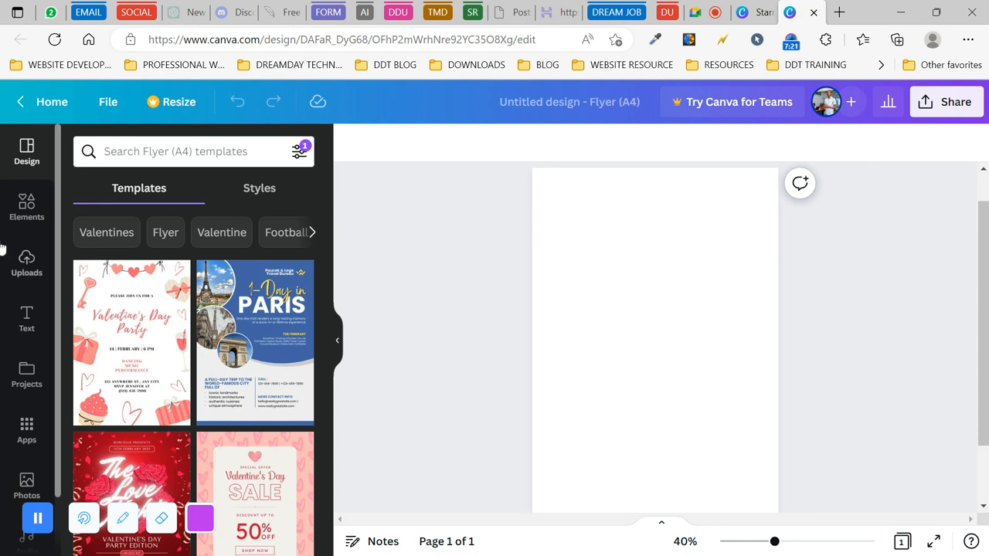
{"action": "left_click", "coordinate": [27, 324]}
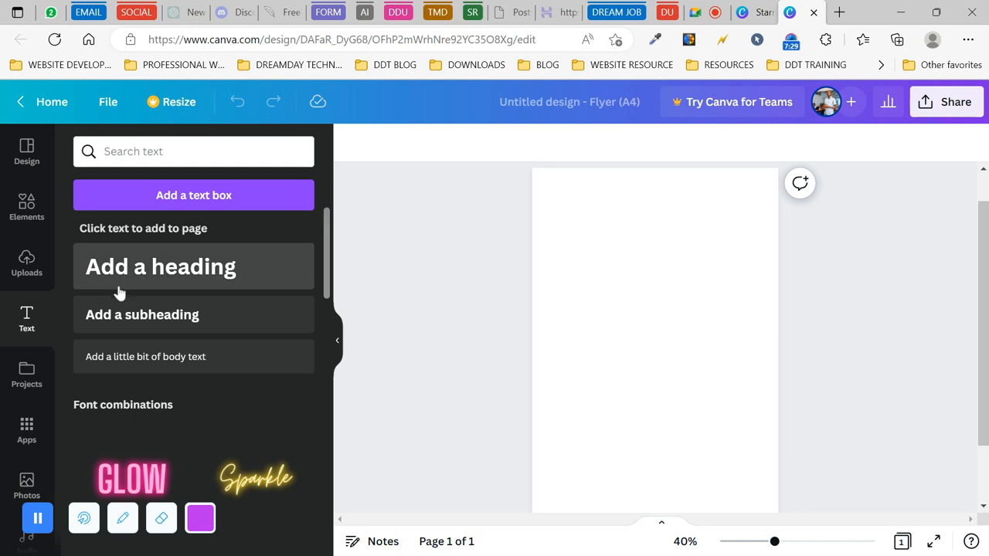
- Add a heading reading 'DreamDay Technology' and open its font list
{"action": "left_click", "coordinate": [155, 274]}
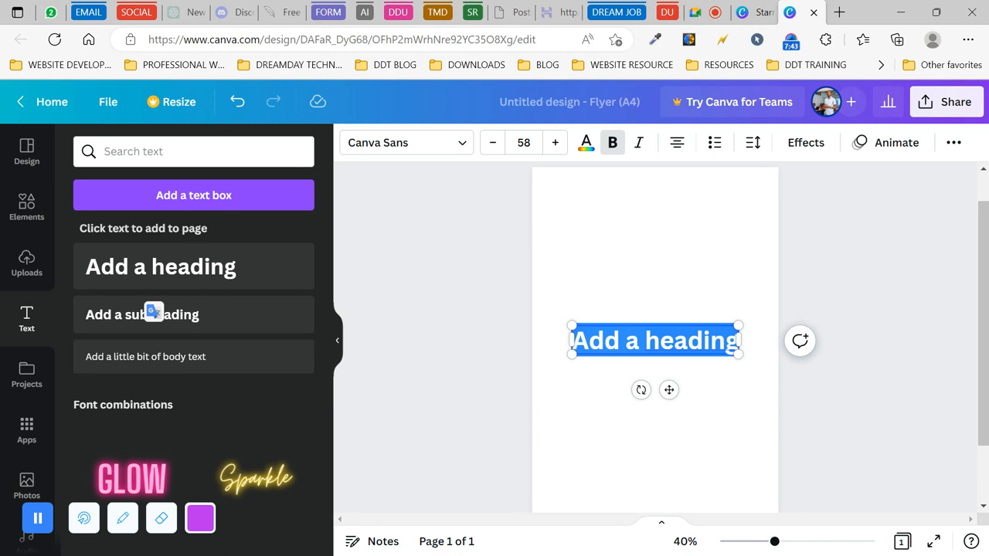
{"action": "type", "text": "U"}
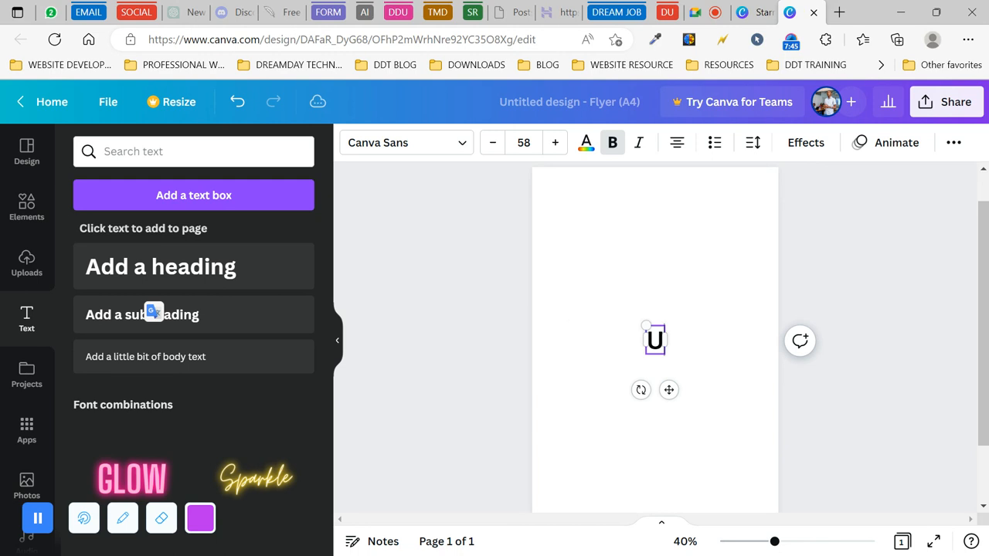
{"action": "key", "text": "BackSpace"}
{"action": "type", "text": "D"}
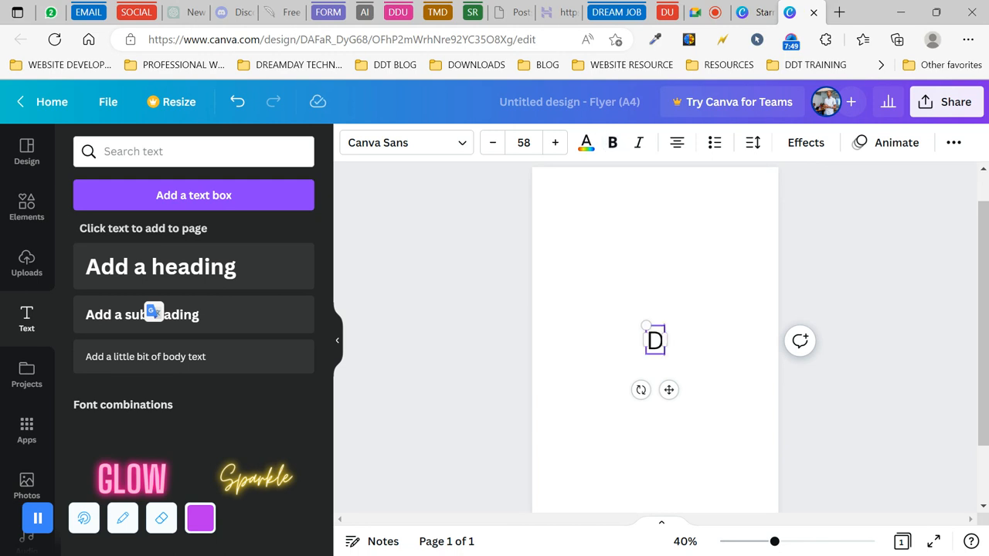
{"action": "type", "text": "reamDay"}
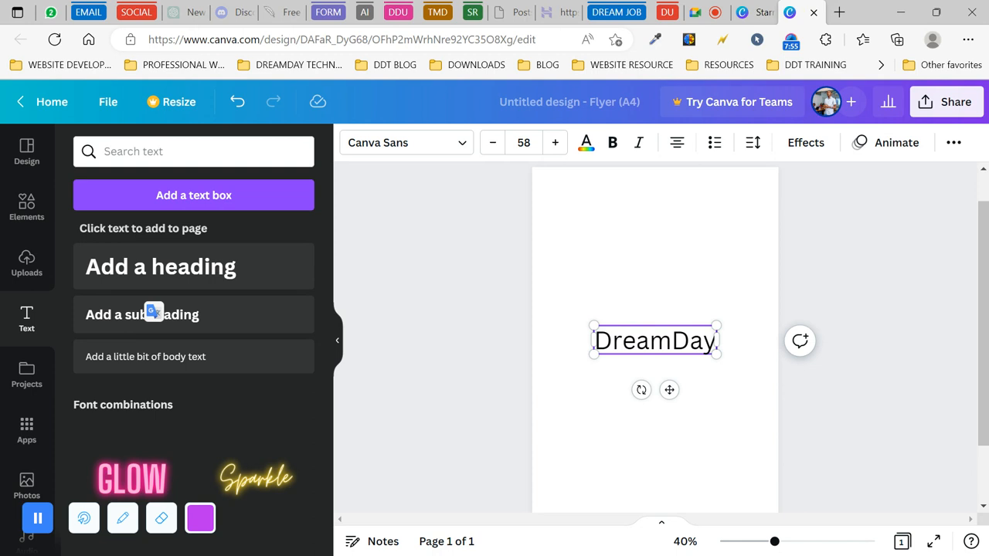
{"action": "type", "text": " Te"}
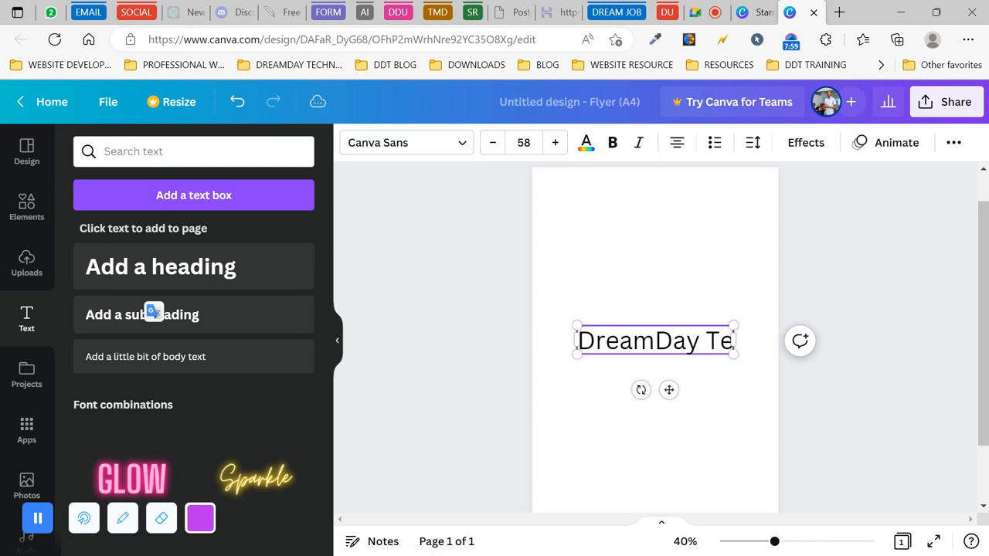
{"action": "type", "text": "chnology"}
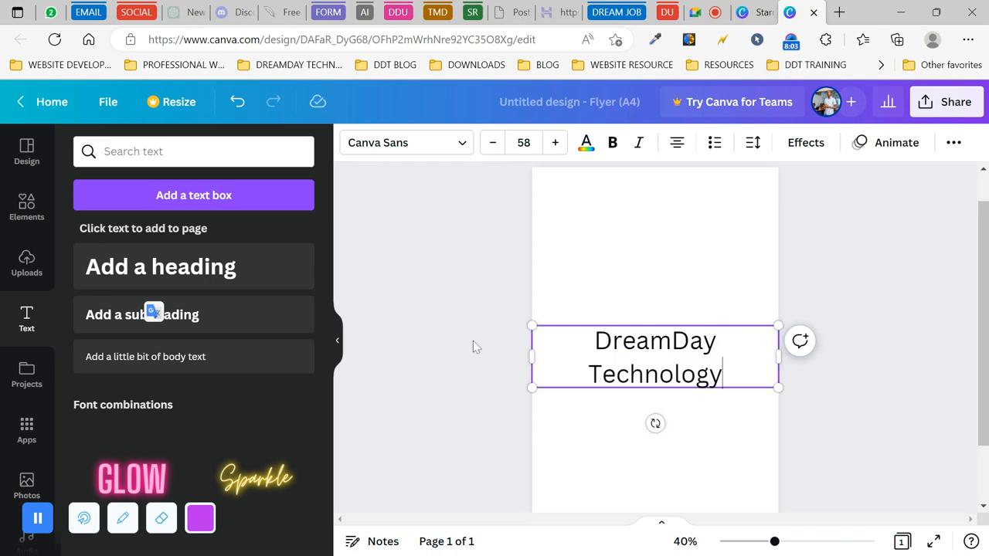
{"action": "left_click", "coordinate": [502, 349]}
{"action": "left_click", "coordinate": [553, 363]}
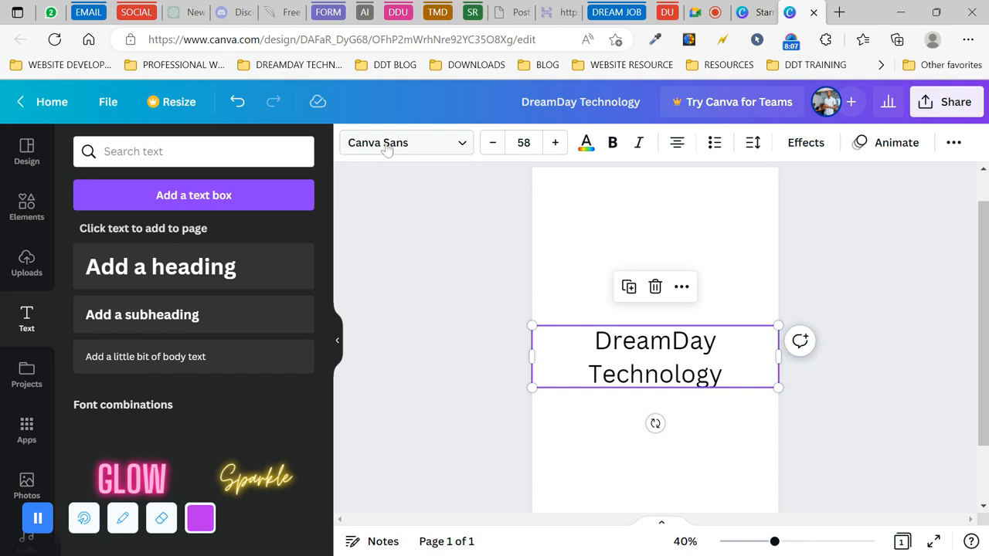
{"action": "left_click", "coordinate": [459, 147]}
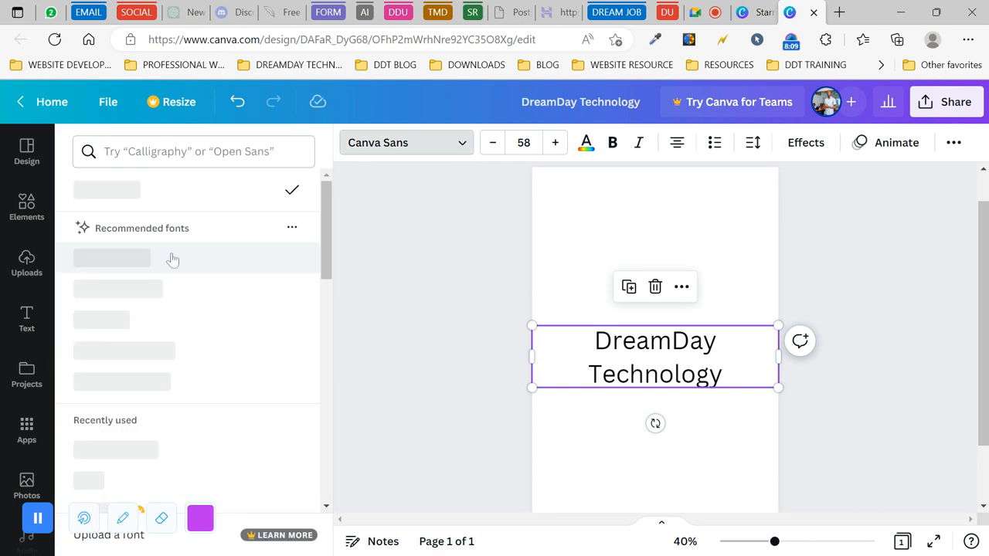
- Set the heading to Hatton Black and reduce its font size to 23
{"action": "left_click", "coordinate": [168, 353]}
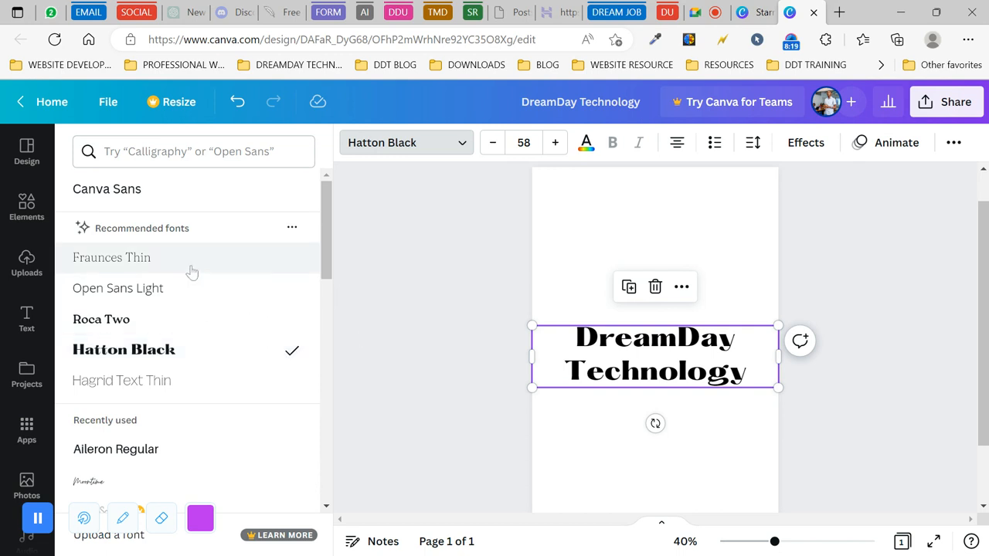
{"action": "scroll", "coordinate": [193, 348], "scroll_direction": "down", "scroll_amount": 3}
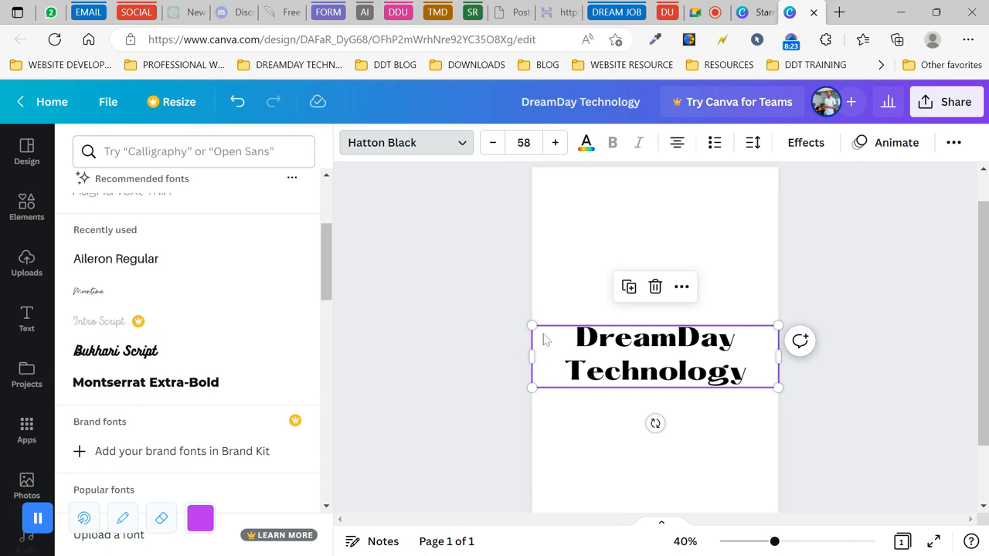
{"action": "left_click", "coordinate": [493, 143]}
{"action": "left_click", "coordinate": [494, 143]}
{"action": "left_click", "coordinate": [493, 143]}
{"action": "left_click", "coordinate": [493, 144]}
{"action": "left_click", "coordinate": [493, 144]}
{"action": "left_click", "coordinate": [493, 144]}
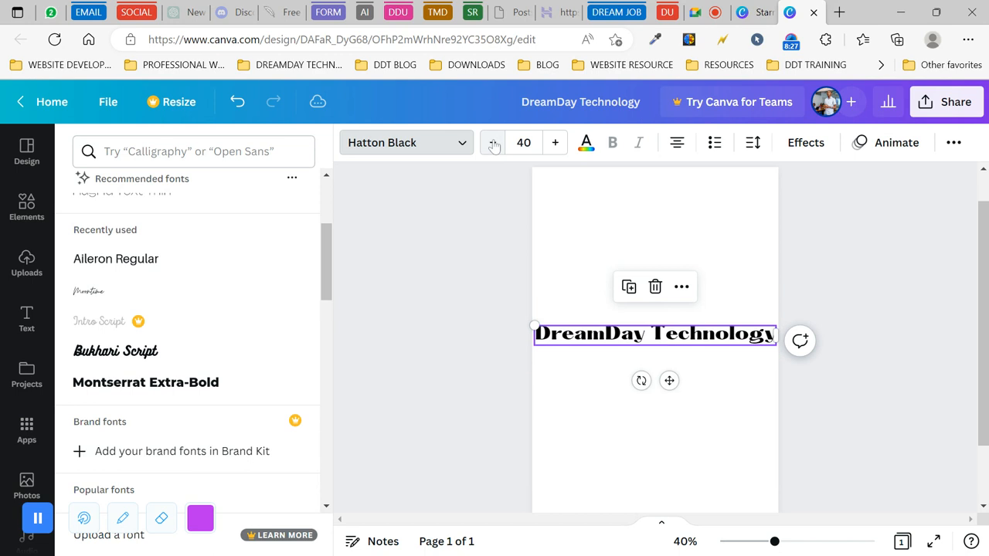
{"action": "left_click", "coordinate": [493, 144]}
{"action": "left_click", "coordinate": [493, 144]}
{"action": "left_click", "coordinate": [493, 144]}
{"action": "left_click", "coordinate": [493, 143]}
{"action": "left_click", "coordinate": [493, 143]}
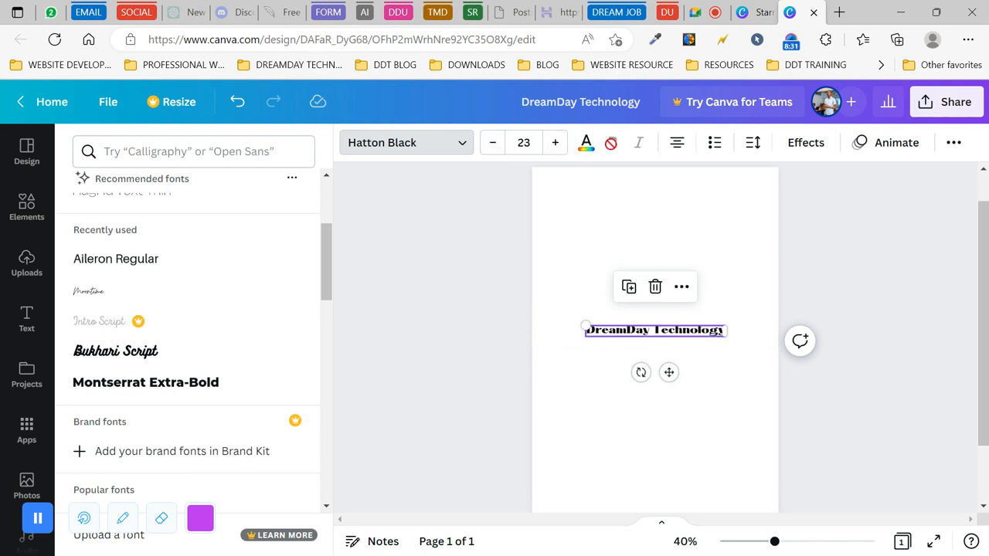
- Move the heading up toward the flyer's top-left edge
{"action": "left_click_drag", "start_coordinate": [669, 372], "coordinate": [625, 286]}
{"action": "left_click", "coordinate": [615, 241]}
{"action": "left_click", "coordinate": [513, 260]}
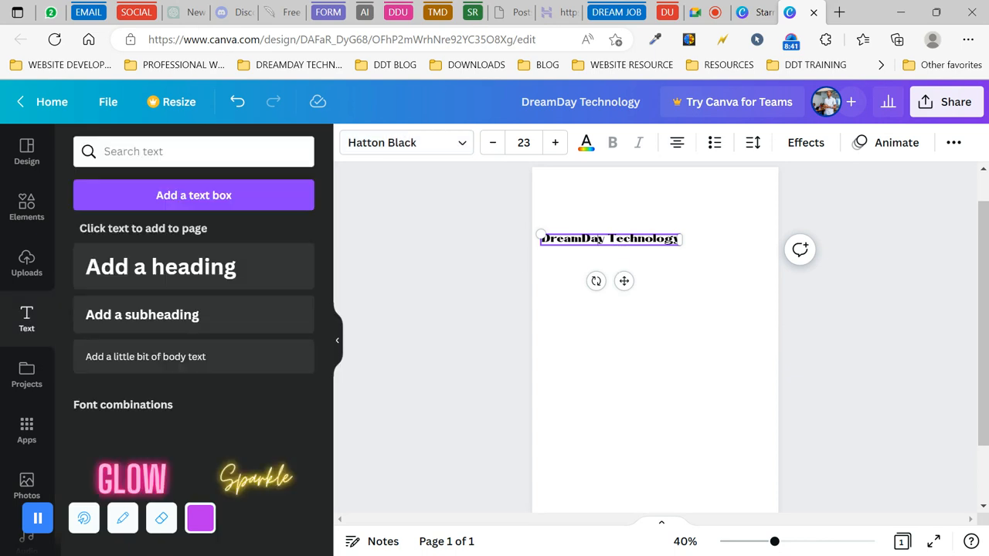
- Break the heading into 'DreamDay' and 'Technology' lines and nudge it left
{"action": "key", "text": "Right"}
{"action": "key", "text": "Right"}
{"action": "key", "text": "Return"}
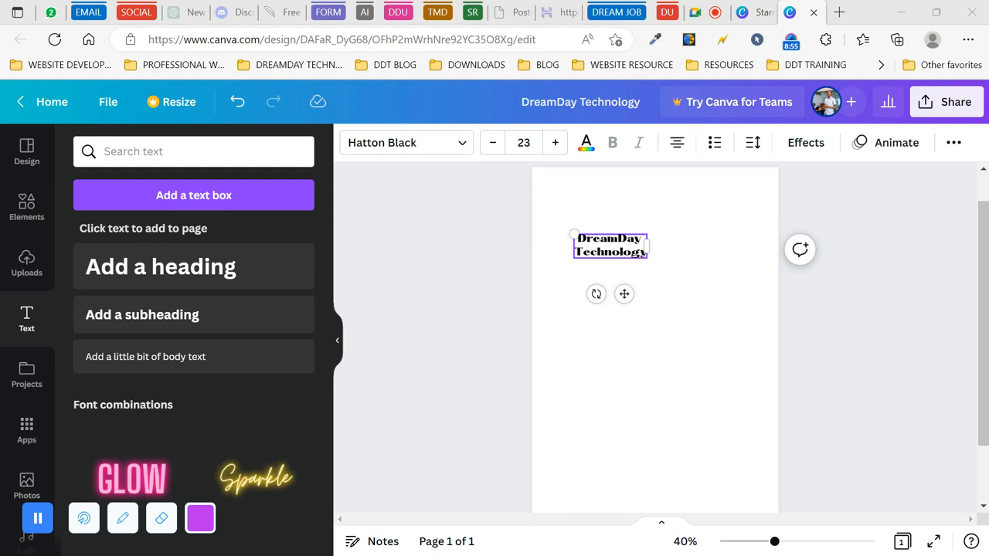
{"action": "left_click_drag", "start_coordinate": [623, 294], "coordinate": [595, 294]}
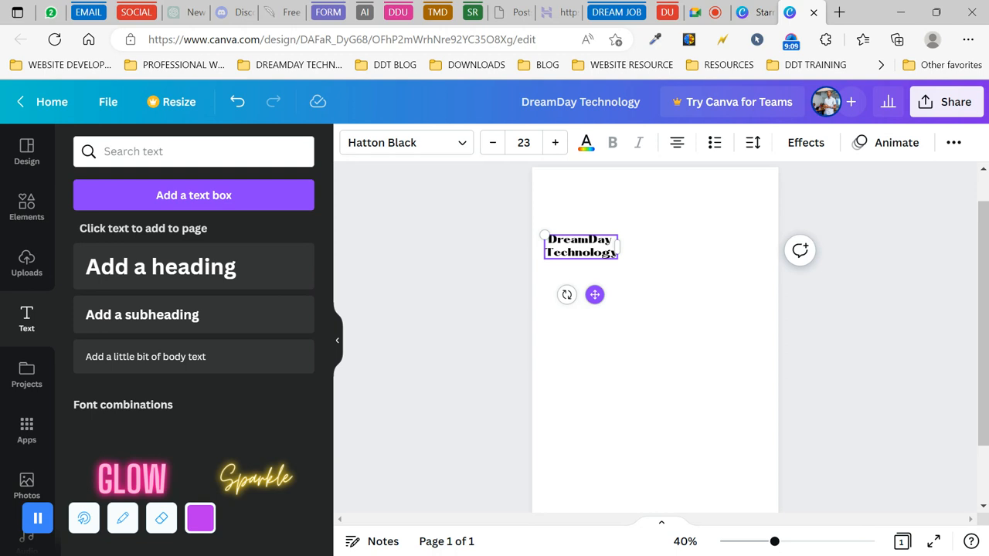
- Replace the existing heading text with the single word 'Creative'
{"action": "double_click", "coordinate": [581, 252]}
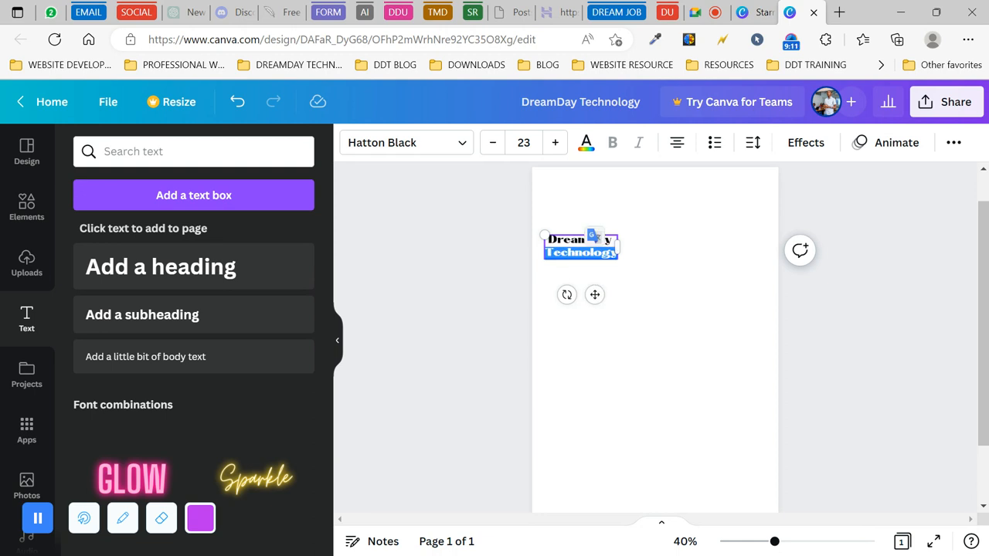
{"action": "key", "text": "BackSpace"}
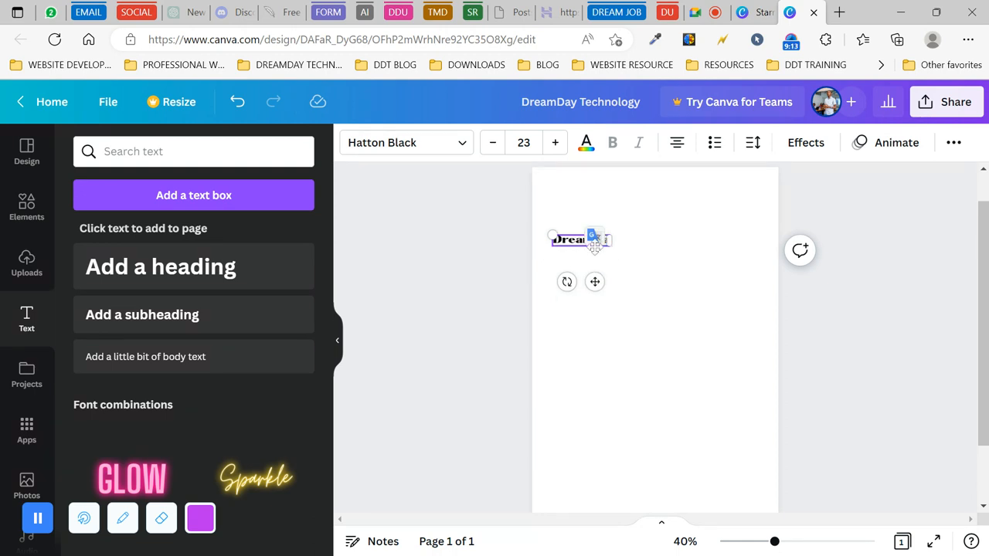
{"action": "key", "text": "BackSpace"}
{"action": "key", "text": "BackSpace"}
{"action": "key", "text": "BackSpace"}
{"action": "key", "text": "BackSpace"}
{"action": "key", "text": "BackSpace"}
{"action": "key", "text": "BackSpace"}
{"action": "key", "text": "BackSpace"}
{"action": "key", "text": "BackSpace"}
{"action": "type", "text": "Creati"}
{"action": "key", "text": "BackSpace"}
{"action": "key", "text": "BackSpace"}
{"action": "type", "text": "tive"}
{"action": "left_click", "coordinate": [436, 303]}
- Raise the Creative text's font size to 35
{"action": "left_click", "coordinate": [581, 241]}
{"action": "left_click", "coordinate": [555, 143]}
{"action": "left_click", "coordinate": [555, 143]}
{"action": "left_click", "coordinate": [555, 143]}
{"action": "left_click", "coordinate": [555, 143]}
{"action": "left_click", "coordinate": [555, 143]}
{"action": "left_click", "coordinate": [554, 143]}
{"action": "left_click", "coordinate": [555, 143]}
{"action": "left_click", "coordinate": [555, 143]}
{"action": "left_click", "coordinate": [555, 143]}
{"action": "left_click", "coordinate": [555, 143]}
{"action": "left_click", "coordinate": [555, 143]}
{"action": "left_click", "coordinate": [556, 144]}
{"action": "left_click", "coordinate": [434, 296]}
{"action": "left_click", "coordinate": [578, 247]}
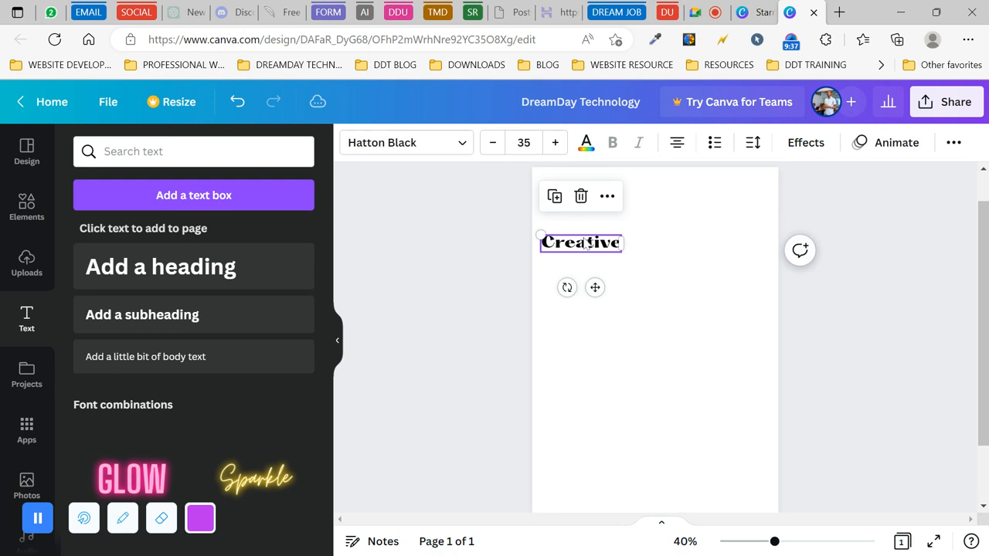
- Duplicate the Creative line below it and retype the copy as 'Business'
{"action": "left_click", "coordinate": [555, 196]}
{"action": "left_click_drag", "start_coordinate": [603, 294], "coordinate": [596, 306]}
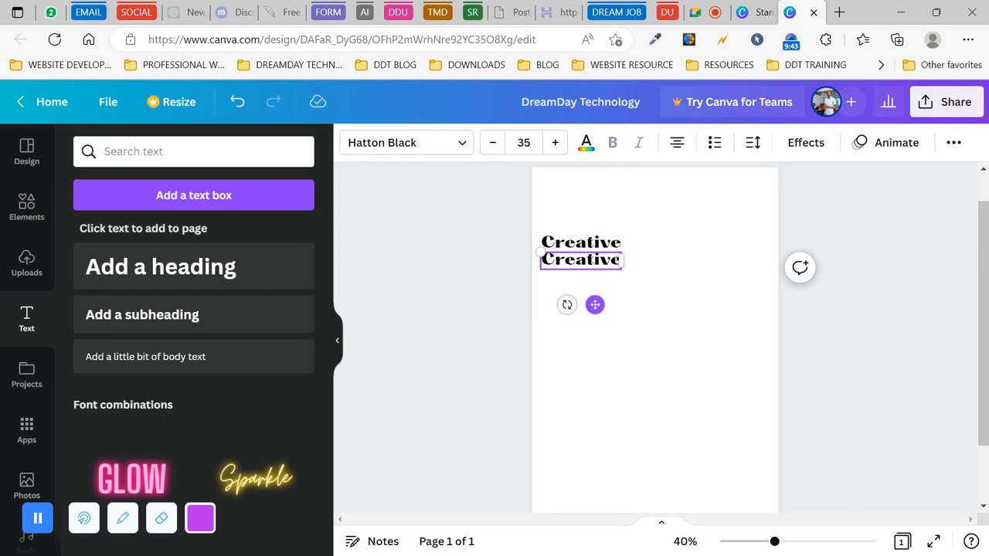
{"action": "double_click", "coordinate": [596, 275]}
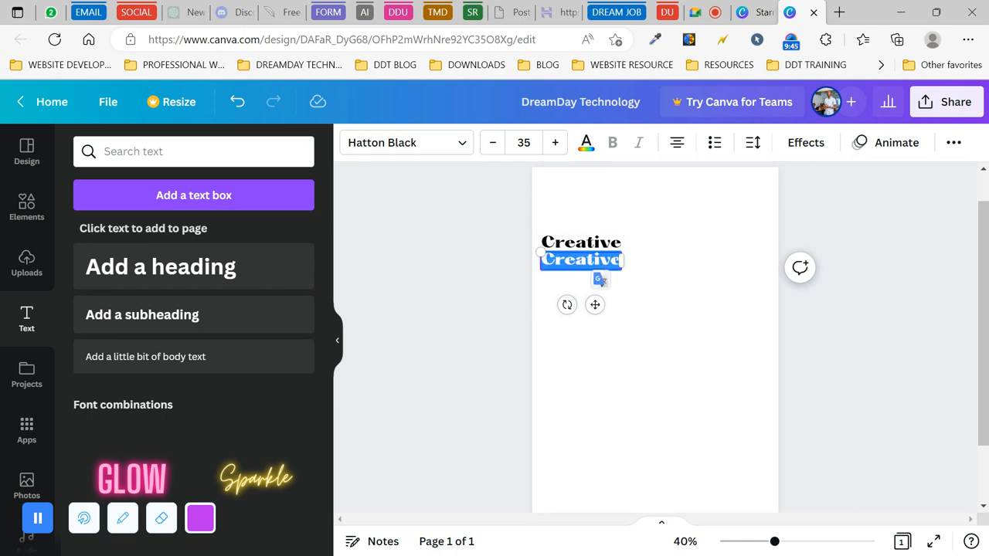
{"action": "type", "text": "Business"}
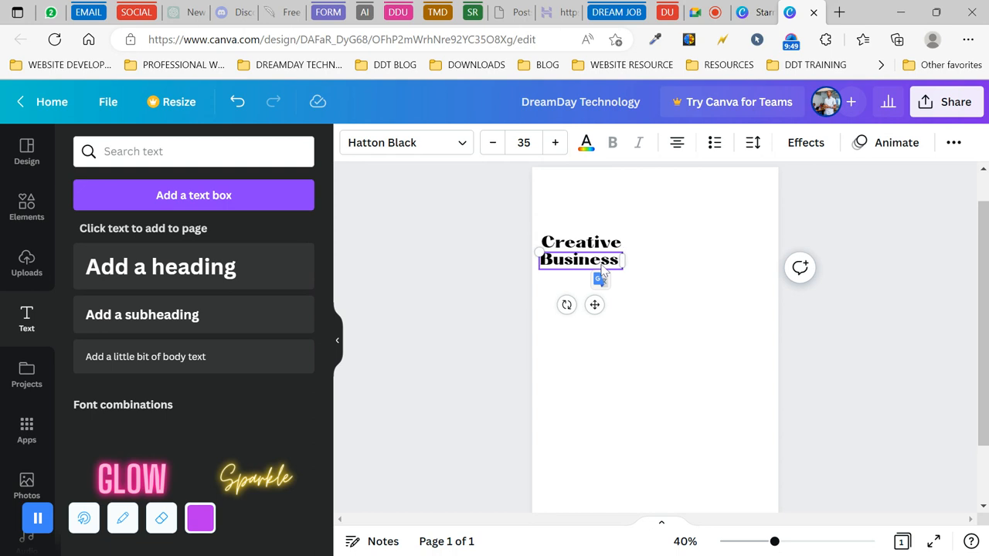
{"action": "left_click", "coordinate": [497, 298]}
{"action": "left_click", "coordinate": [574, 264]}
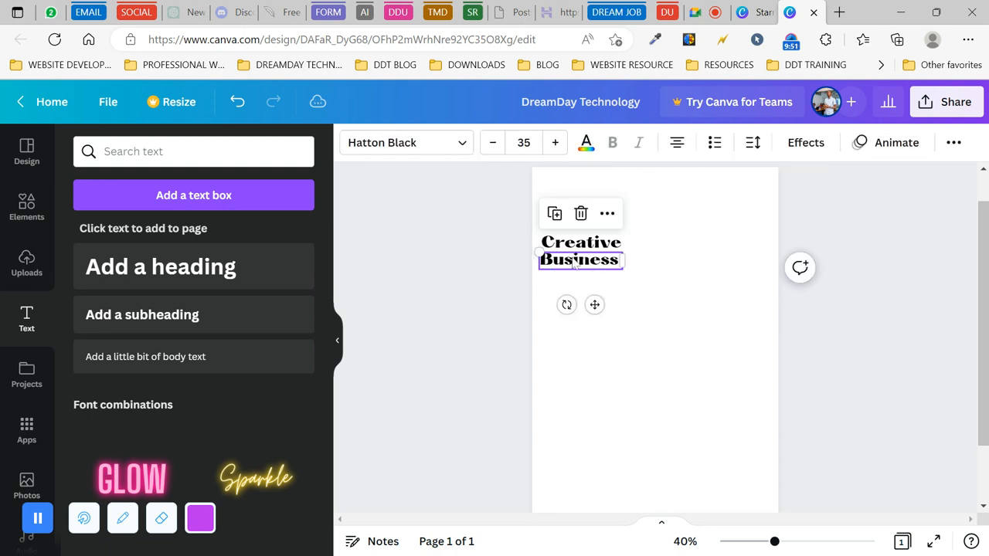
- Duplicate Business below it, retype it as 'Agency' and remove the doubled Agency line
{"action": "left_click", "coordinate": [555, 213]}
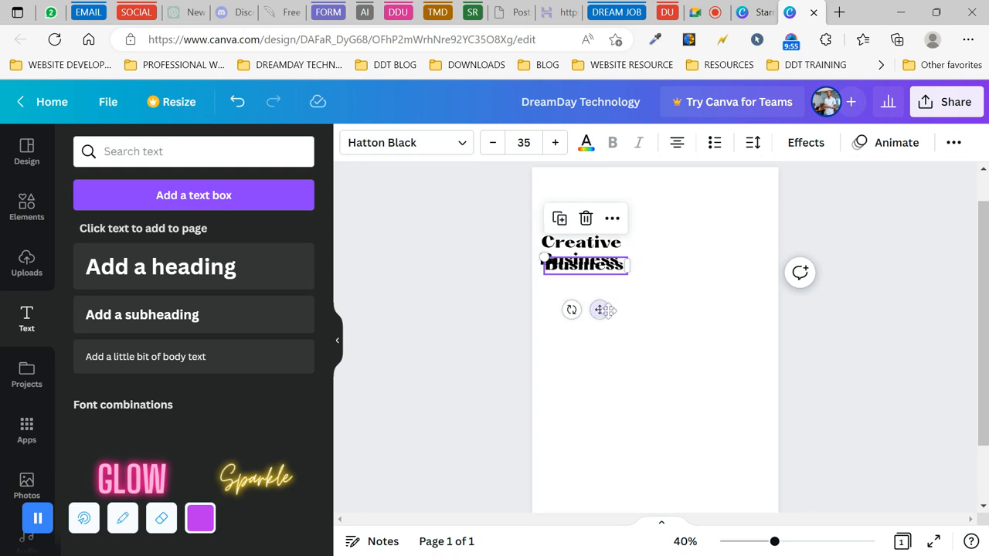
{"action": "left_click_drag", "start_coordinate": [600, 309], "coordinate": [596, 323]}
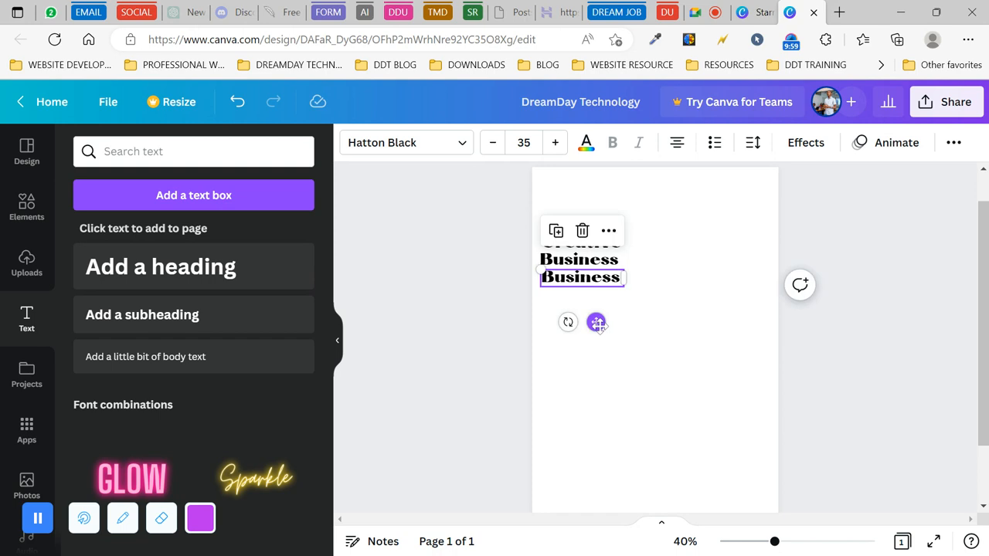
{"action": "double_click", "coordinate": [588, 278]}
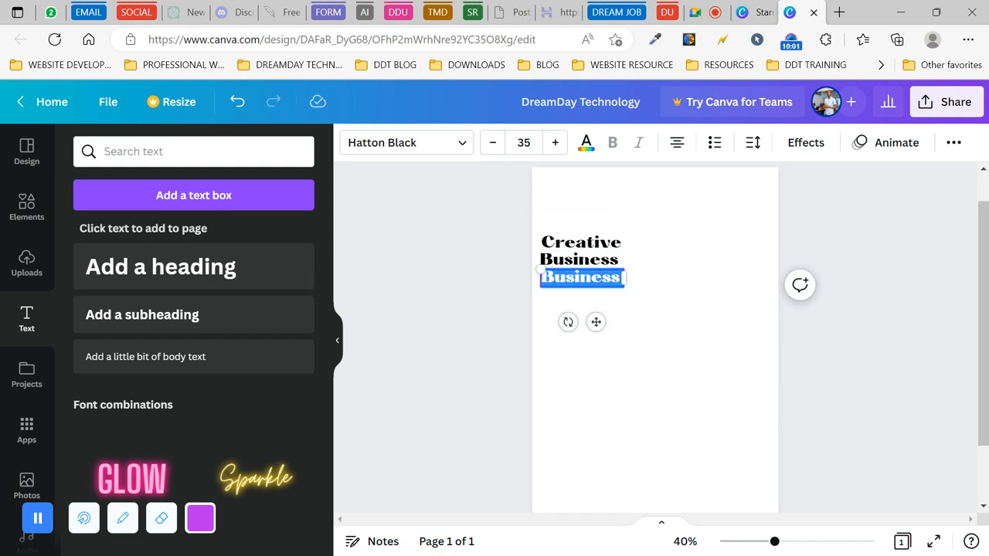
{"action": "type", "text": "A"}
{"action": "type", "text": "ngel"}
{"action": "key", "text": "BackSpace"}
{"action": "key", "text": "BackSpace"}
{"action": "key", "text": "BackSpace"}
{"action": "key", "text": "BackSpace"}
{"action": "type", "text": "genc"}
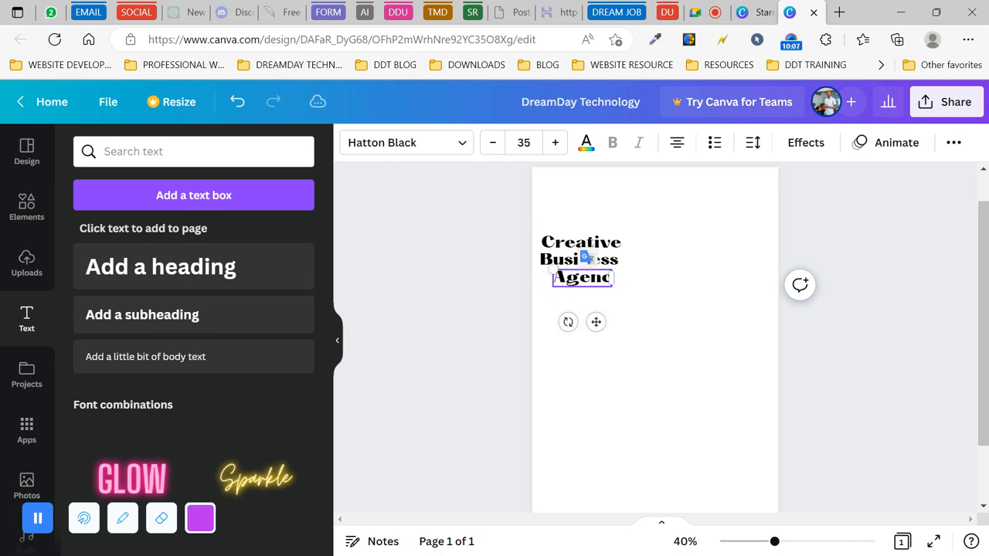
{"action": "type", "text": "y"}
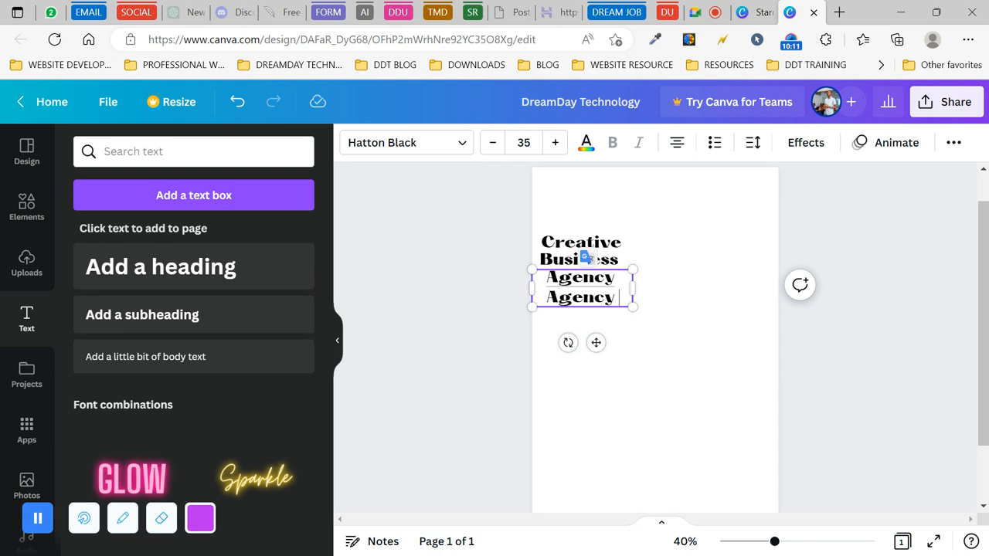
{"action": "key", "text": "ctrl+a"}
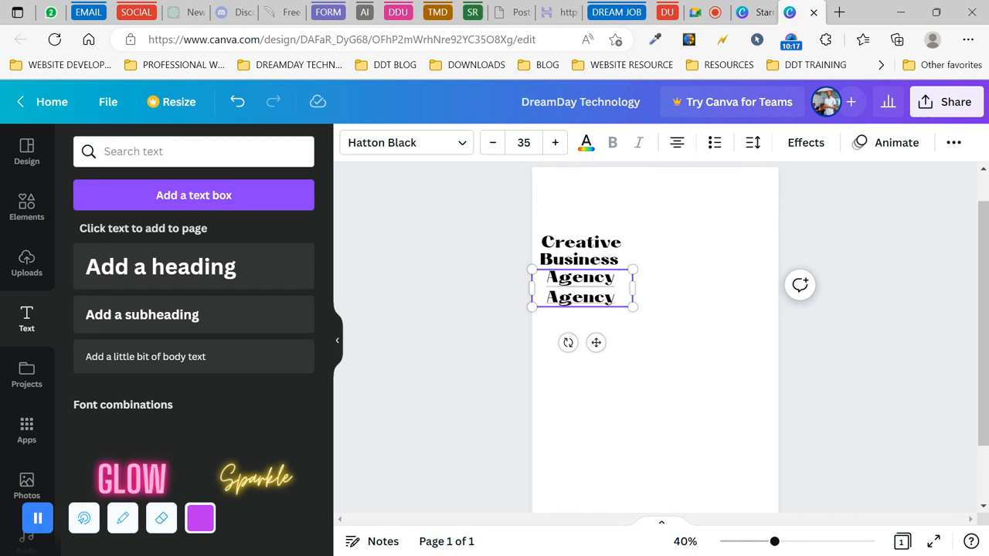
{"action": "double_click", "coordinate": [581, 278]}
{"action": "key", "text": "BackSpace"}
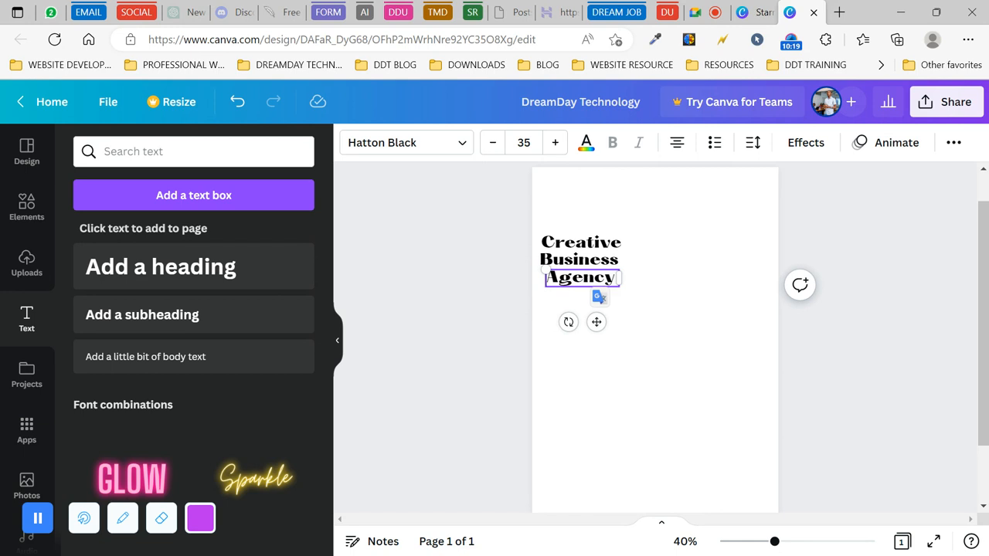
{"action": "left_click", "coordinate": [445, 272]}
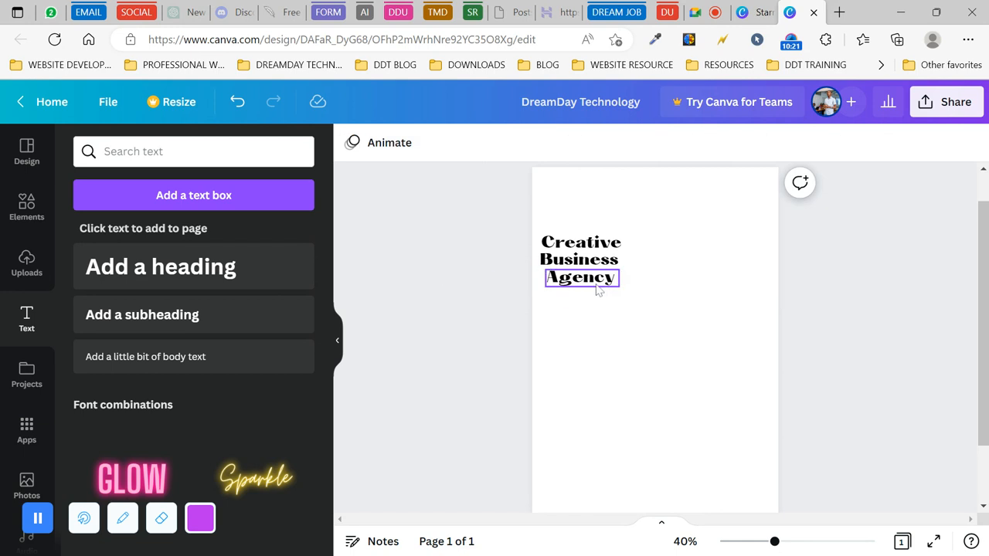
- Nudge the Agency and Business boxes until they snap flush-left with Creative
{"action": "left_click", "coordinate": [596, 283]}
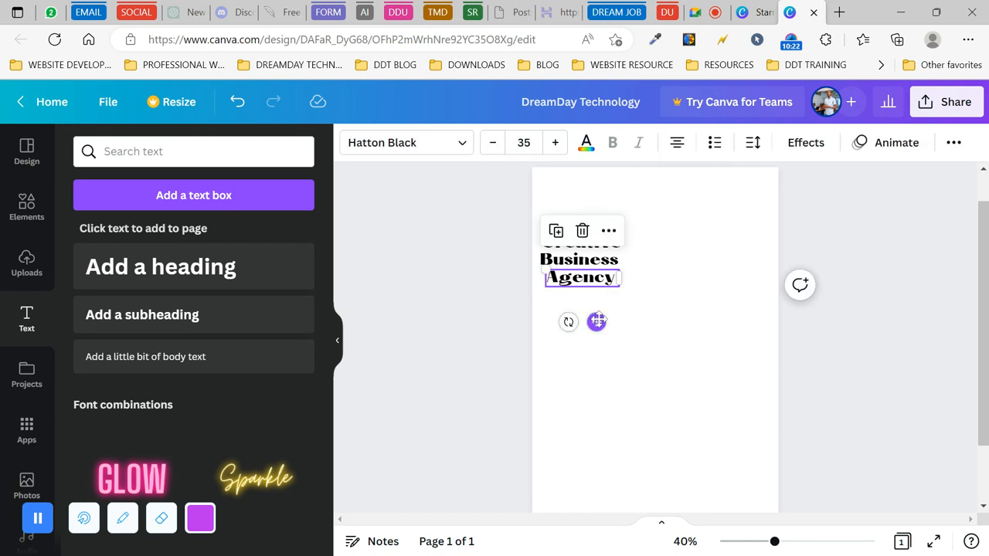
{"action": "left_click_drag", "start_coordinate": [597, 322], "coordinate": [591, 322]}
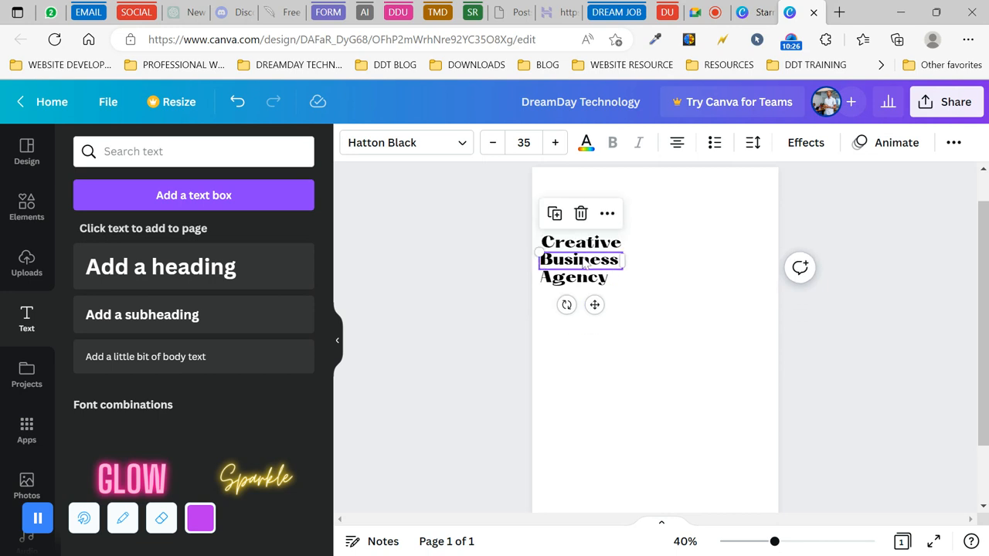
{"action": "left_click_drag", "start_coordinate": [585, 262], "coordinate": [588, 262]}
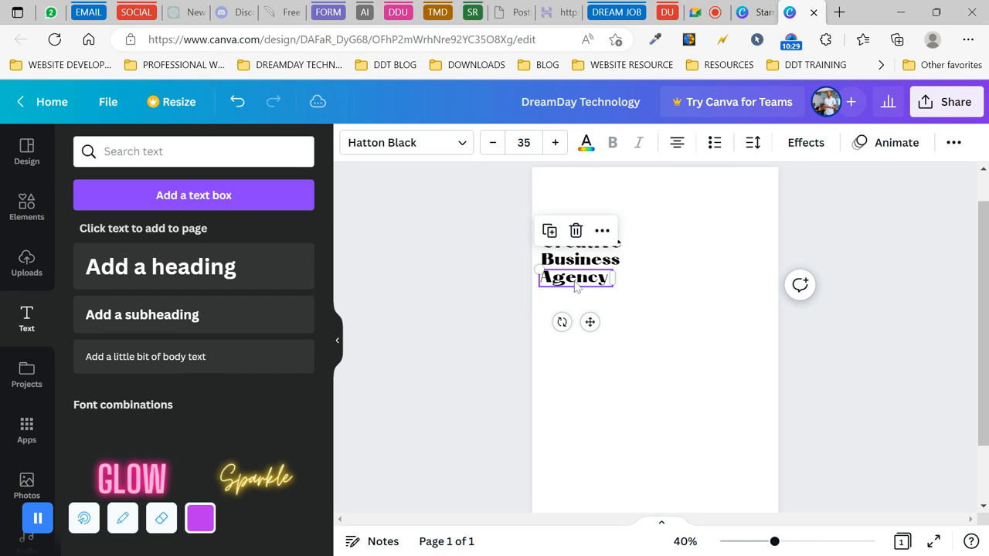
{"action": "left_click_drag", "start_coordinate": [572, 281], "coordinate": [574, 282]}
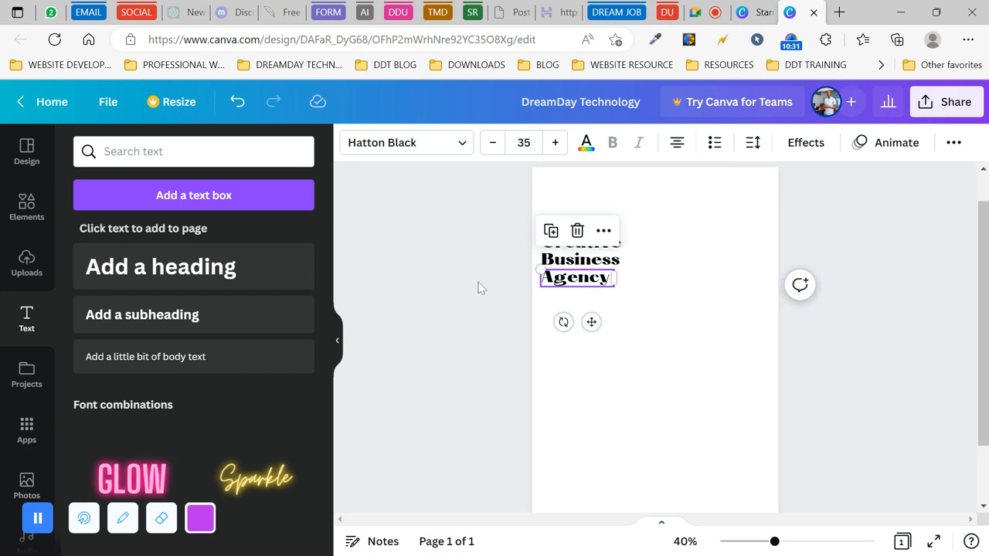
{"action": "left_click", "coordinate": [472, 287]}
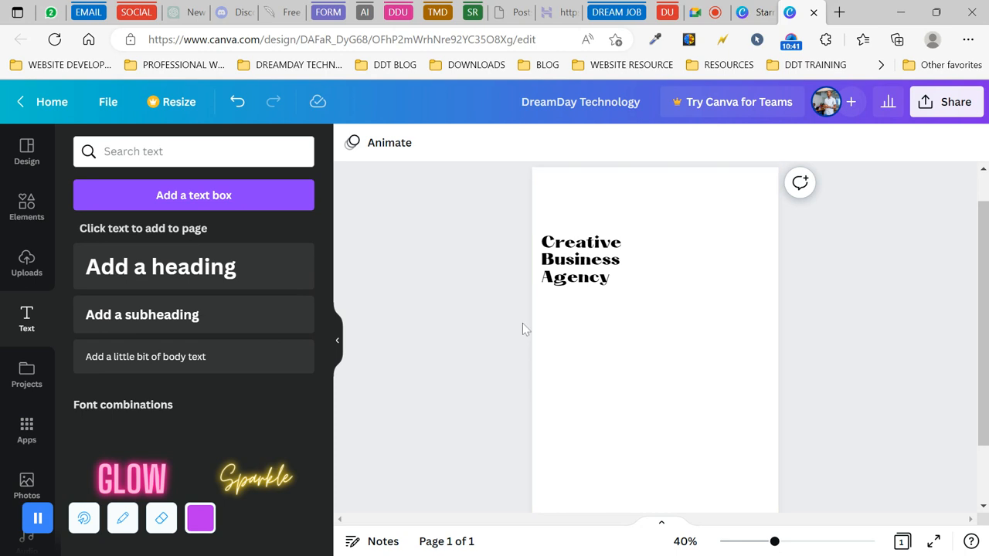
- Try dark blue and orange swatches, settling on light orange #FFBD59 for the page background
{"action": "left_click", "coordinate": [588, 213]}
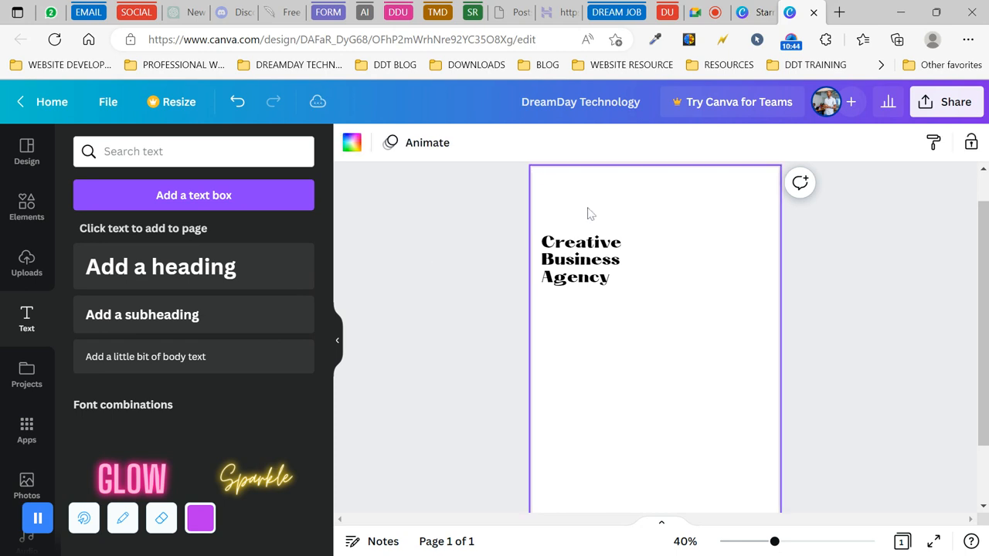
{"action": "left_click", "coordinate": [351, 144]}
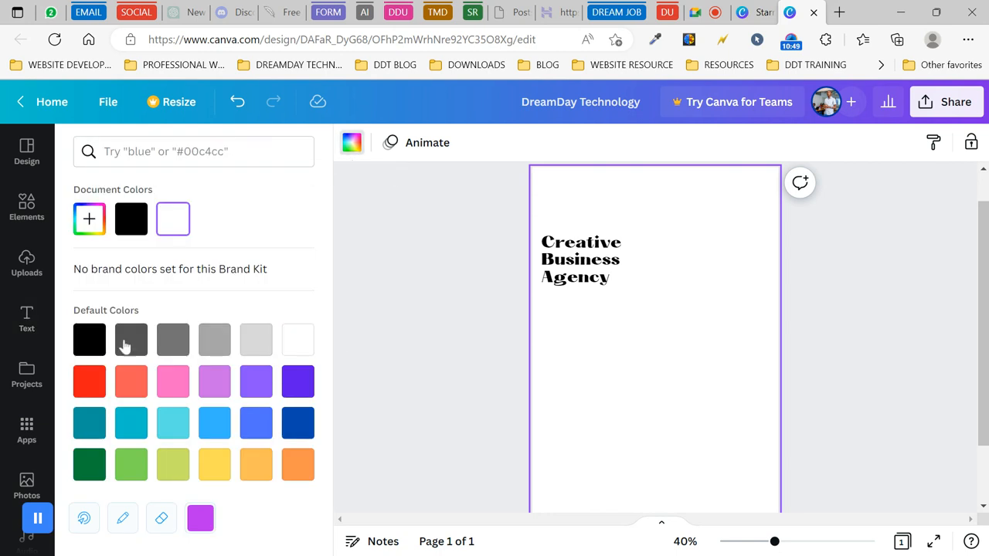
{"action": "left_click", "coordinate": [297, 427]}
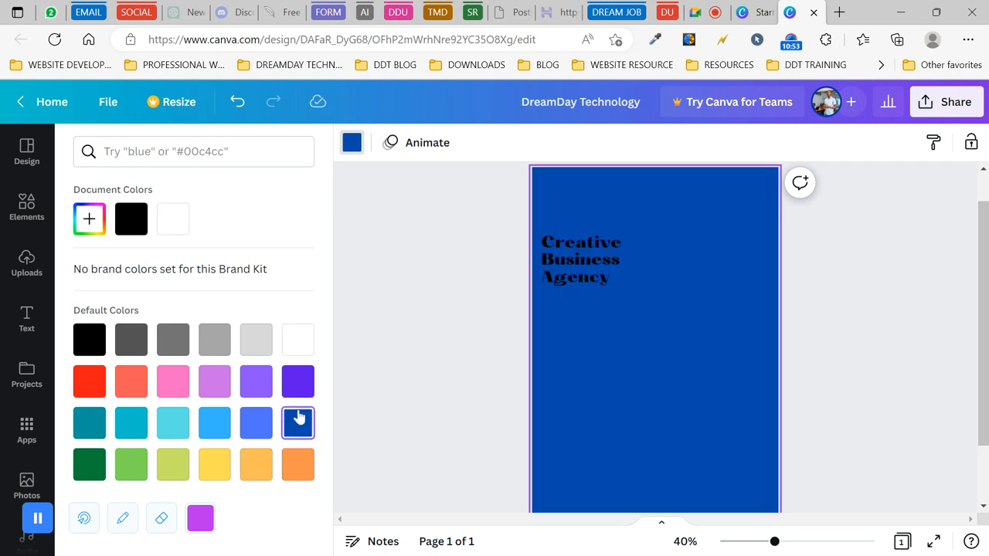
{"action": "left_click", "coordinate": [299, 464]}
{"action": "left_click", "coordinate": [255, 468]}
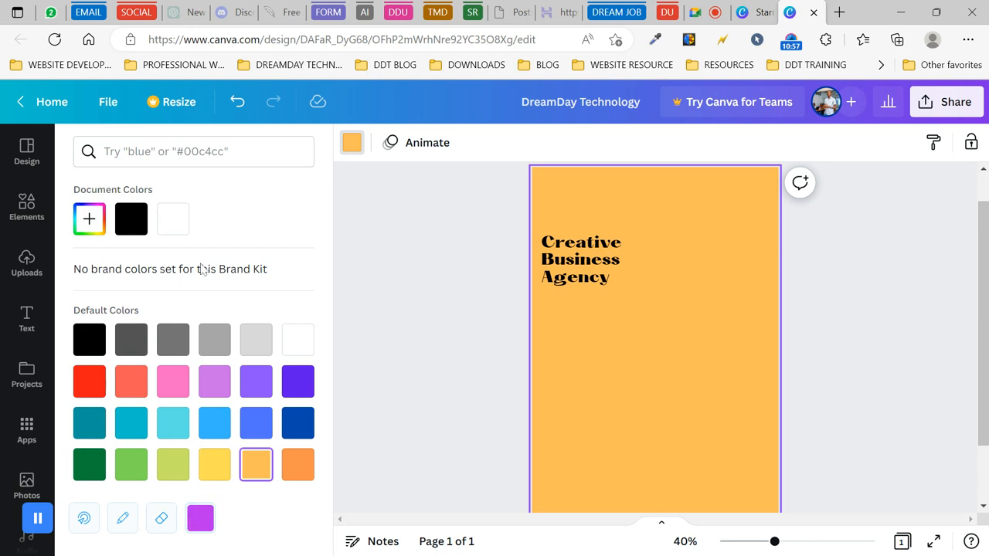
{"action": "left_click", "coordinate": [90, 220]}
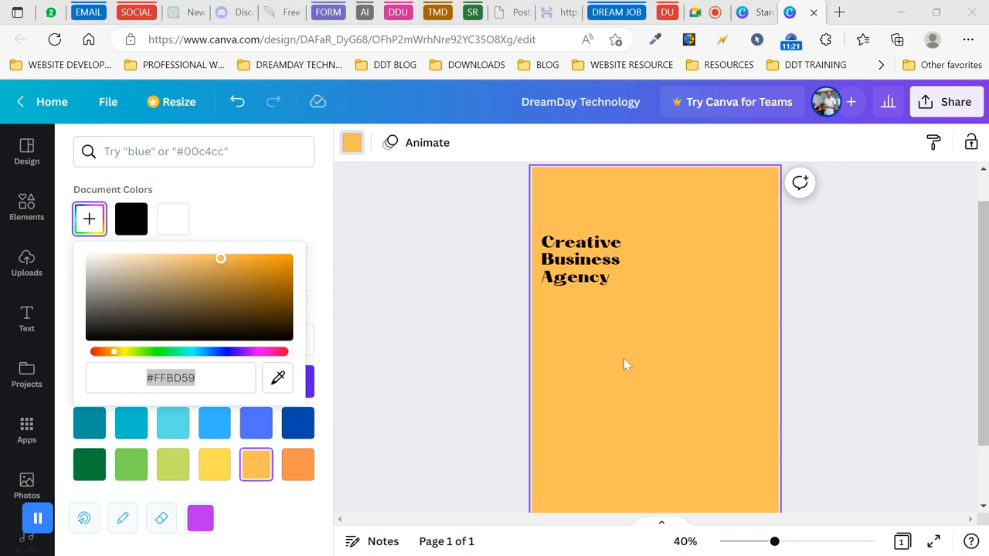
- Set the page background to the custom hex colour #233961
{"action": "left_click", "coordinate": [415, 287]}
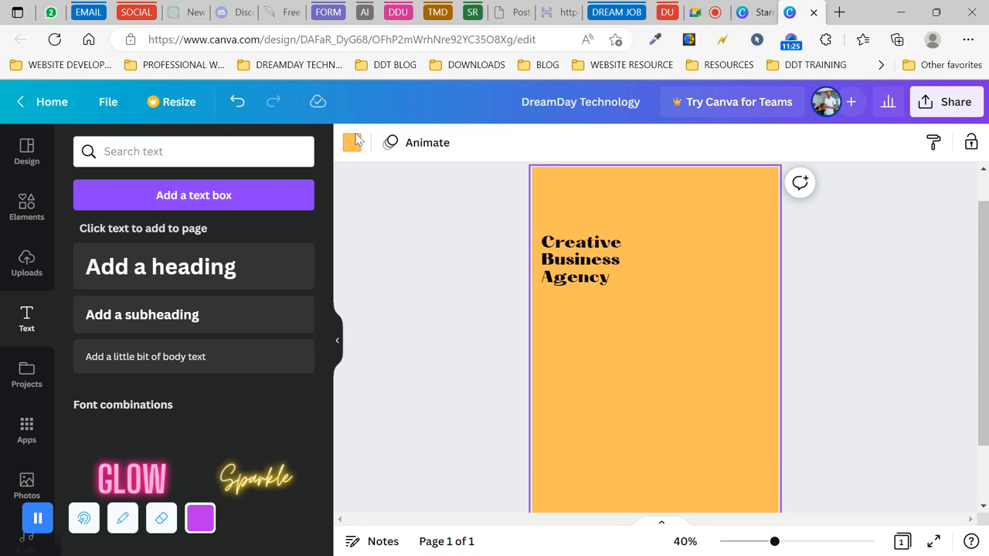
{"action": "left_click", "coordinate": [352, 142]}
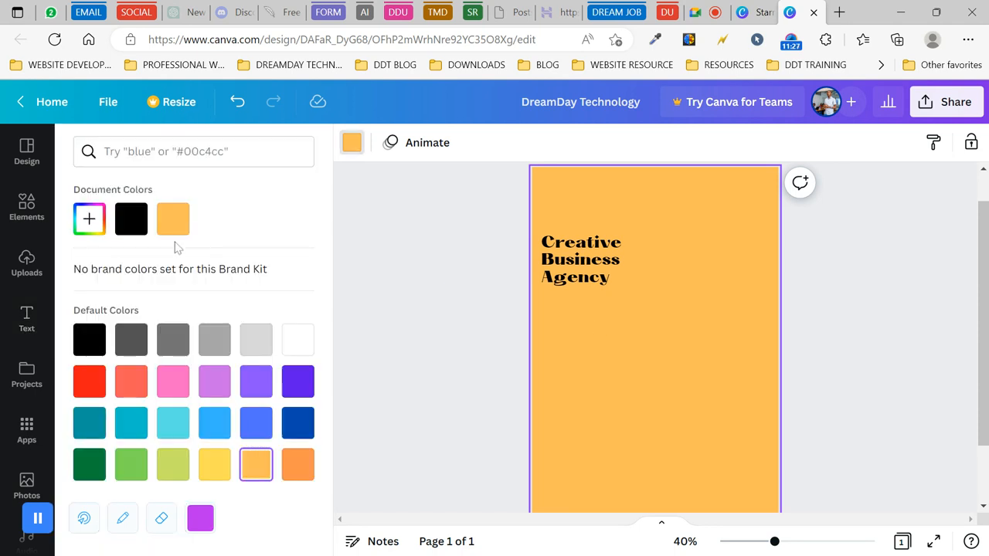
{"action": "left_click", "coordinate": [90, 220]}
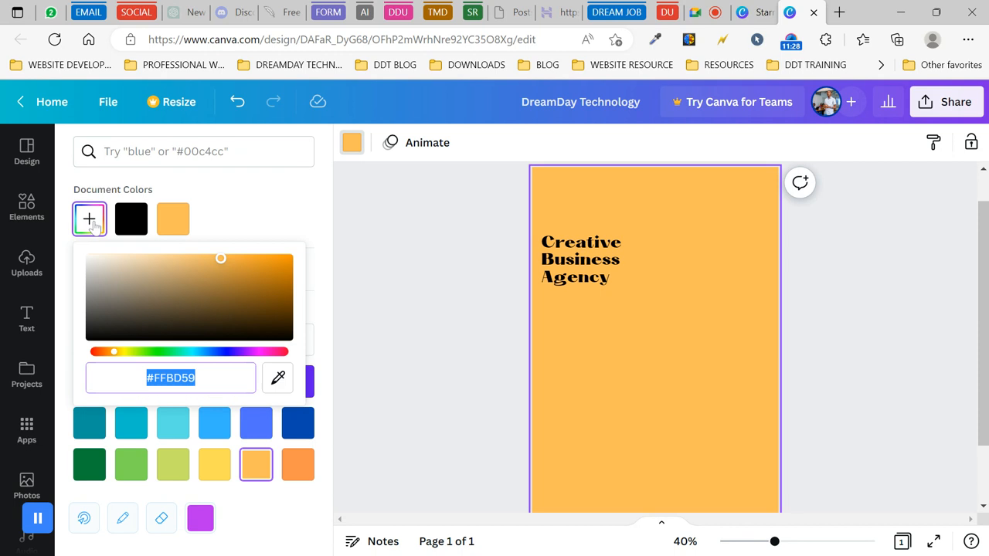
{"action": "left_click", "coordinate": [220, 353]}
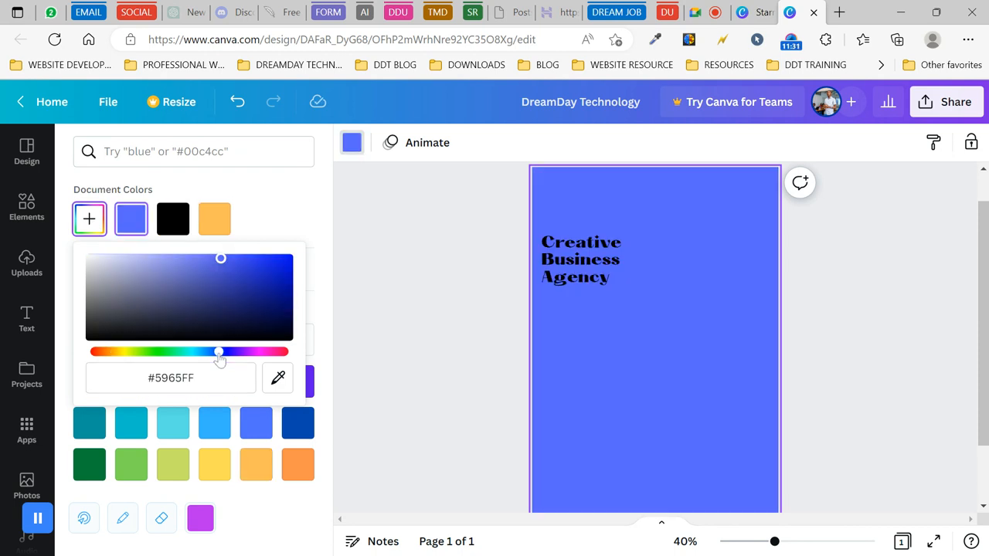
{"action": "left_click_drag", "start_coordinate": [220, 357], "coordinate": [231, 360]}
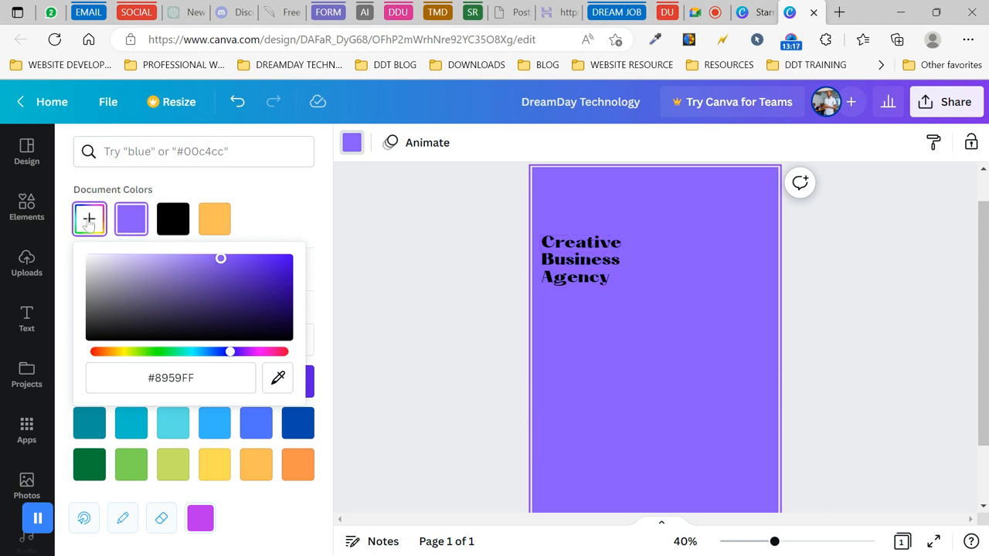
{"action": "left_click", "coordinate": [190, 378]}
{"action": "type", "text": "#233961"}
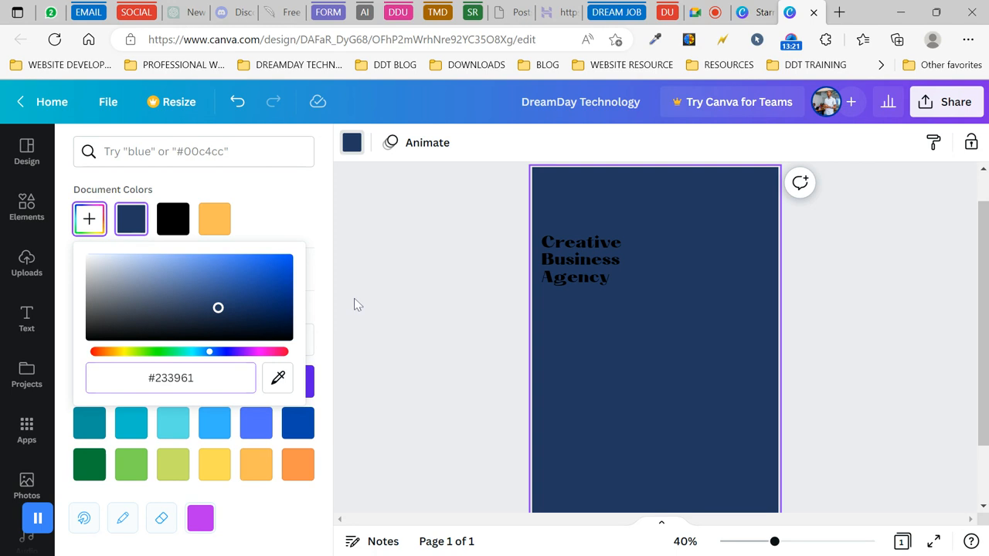
{"action": "left_click", "coordinate": [297, 218]}
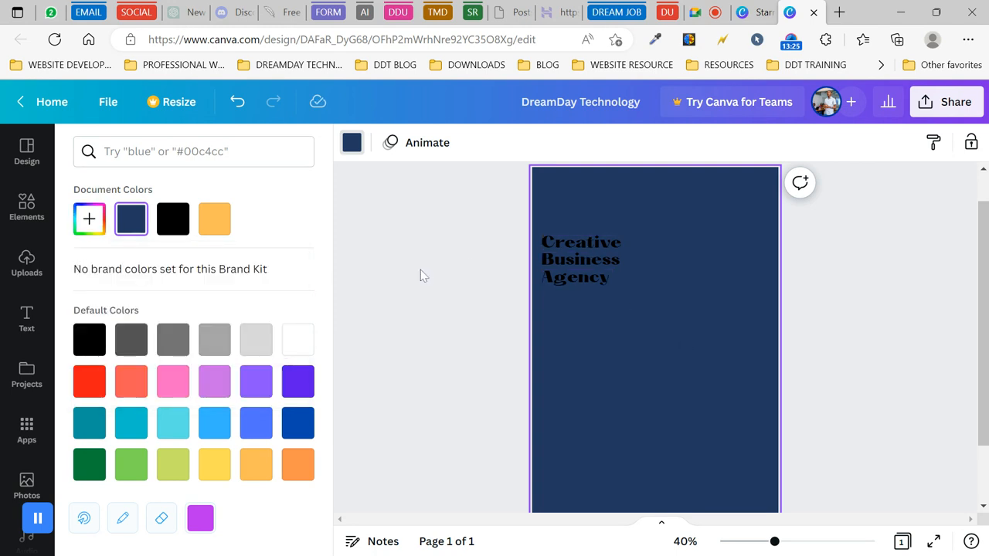
{"action": "left_click", "coordinate": [659, 338]}
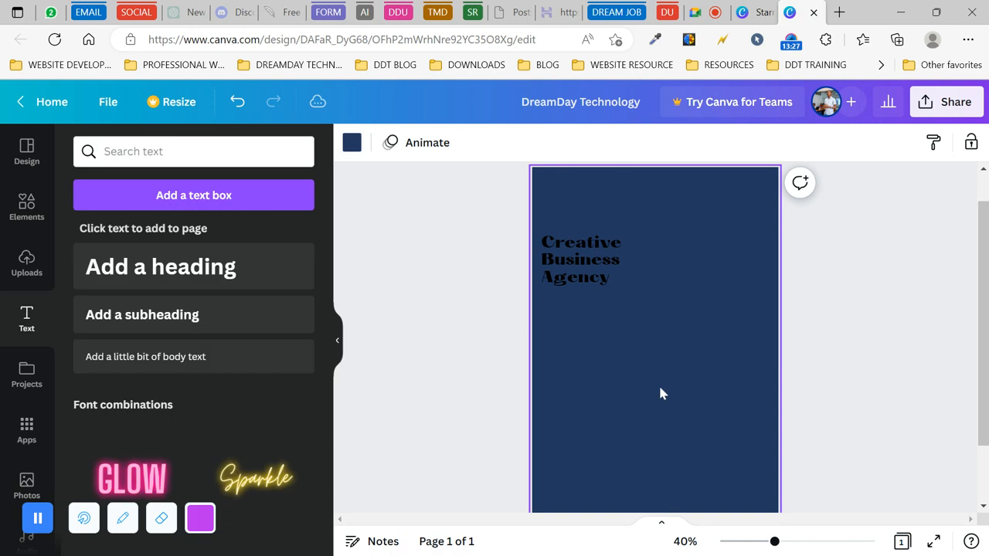
- Open Elements and expand the full Lines & Shapes collection
{"action": "scroll", "coordinate": [513, 338], "scroll_direction": "down", "scroll_amount": 1}
{"action": "scroll", "coordinate": [513, 339], "scroll_direction": "up", "scroll_amount": 1}
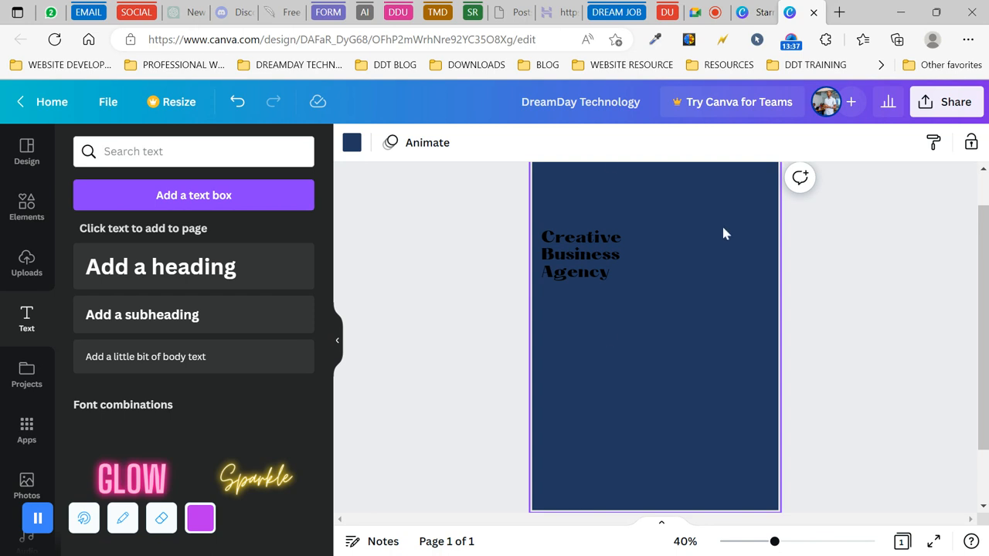
{"action": "left_click", "coordinate": [471, 317]}
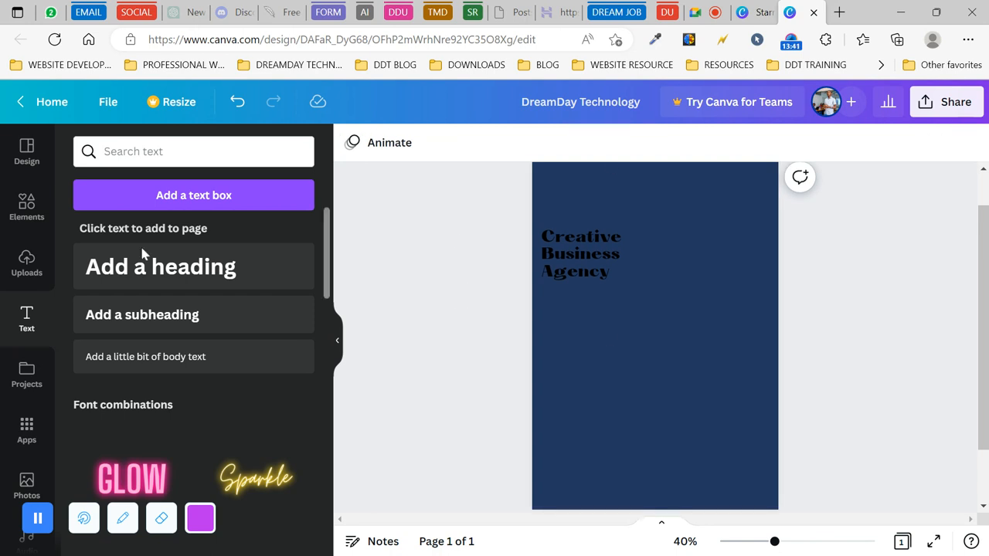
{"action": "left_click", "coordinate": [27, 205]}
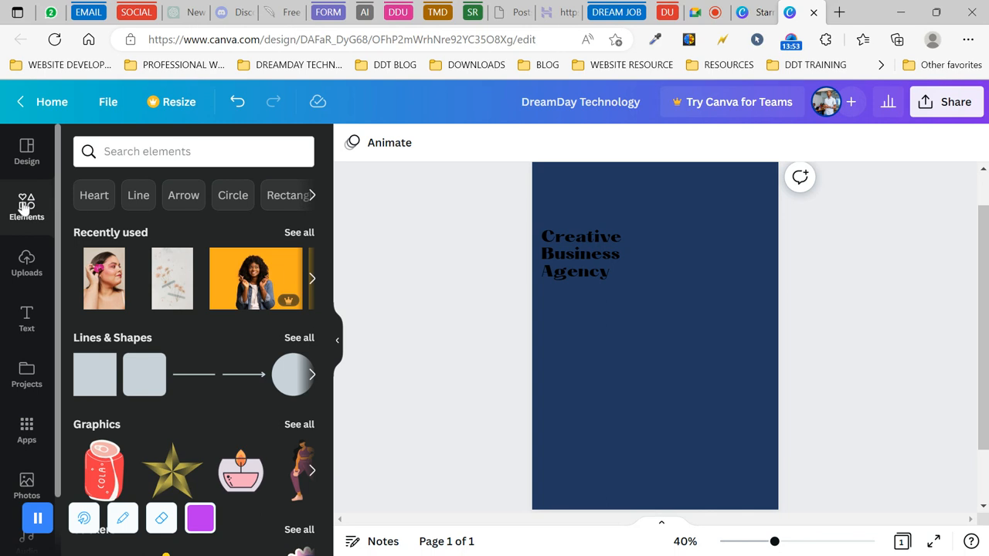
{"action": "left_click", "coordinate": [299, 338]}
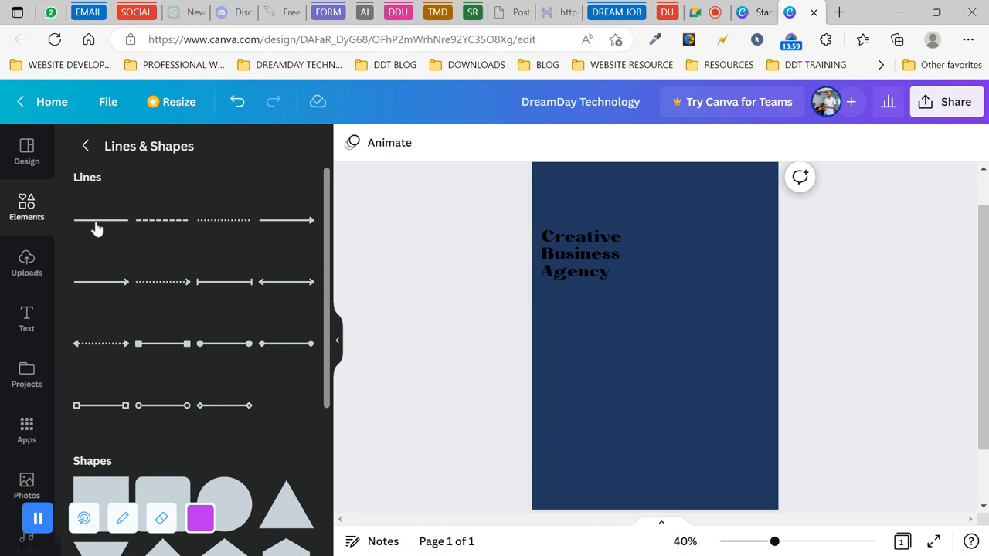
- Add a plain line, tilt it steeply, set weight 25, and stretch it to the page top
{"action": "left_click", "coordinate": [96, 222]}
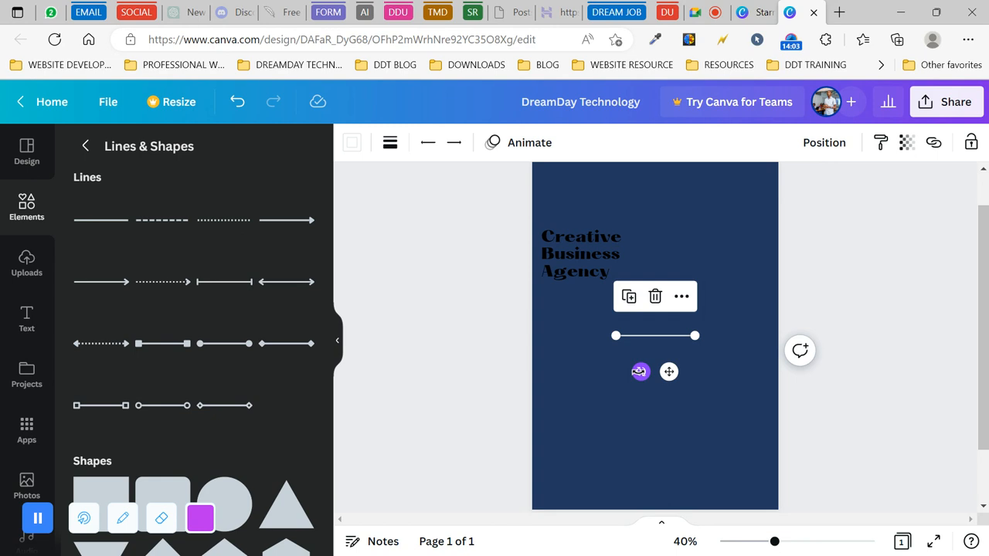
{"action": "left_click_drag", "start_coordinate": [640, 372], "coordinate": [596, 301]}
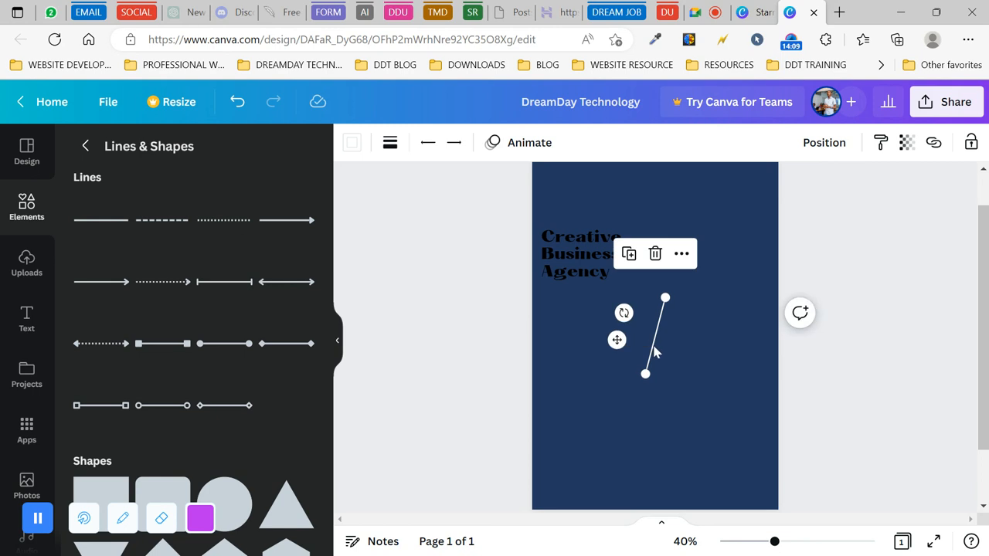
{"action": "left_click", "coordinate": [389, 143]}
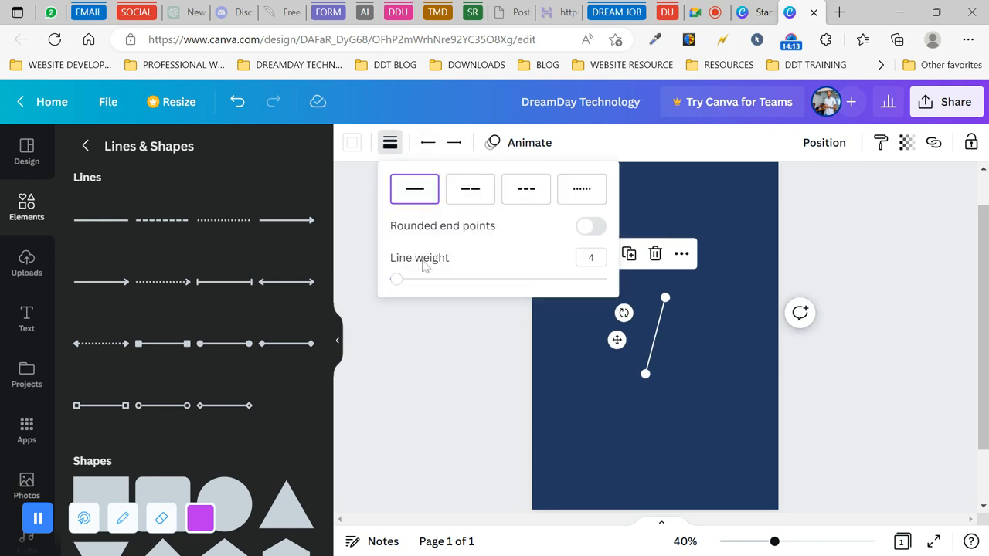
{"action": "left_click", "coordinate": [591, 258]}
{"action": "left_click_drag", "start_coordinate": [397, 280], "coordinate": [443, 282]}
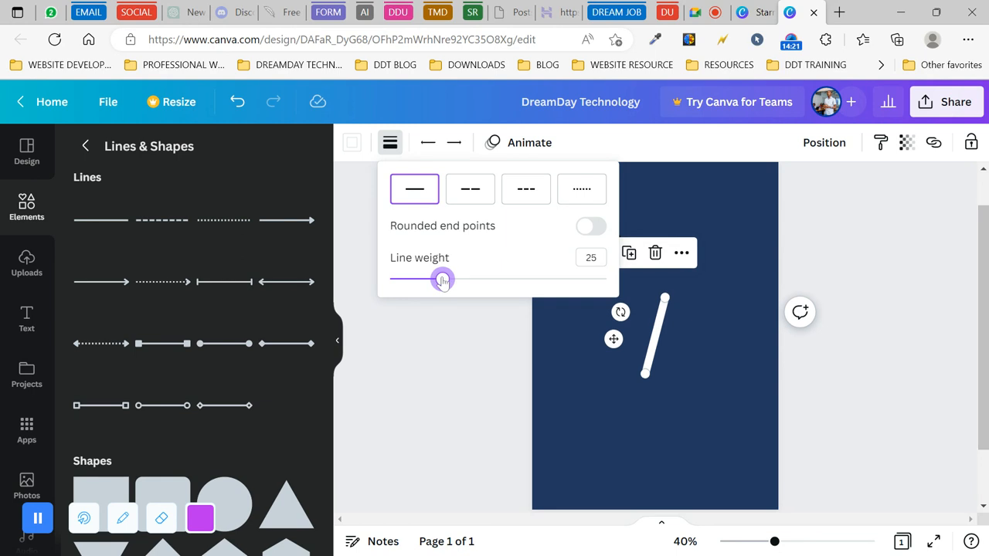
{"action": "left_click_drag", "start_coordinate": [663, 297], "coordinate": [735, 144]}
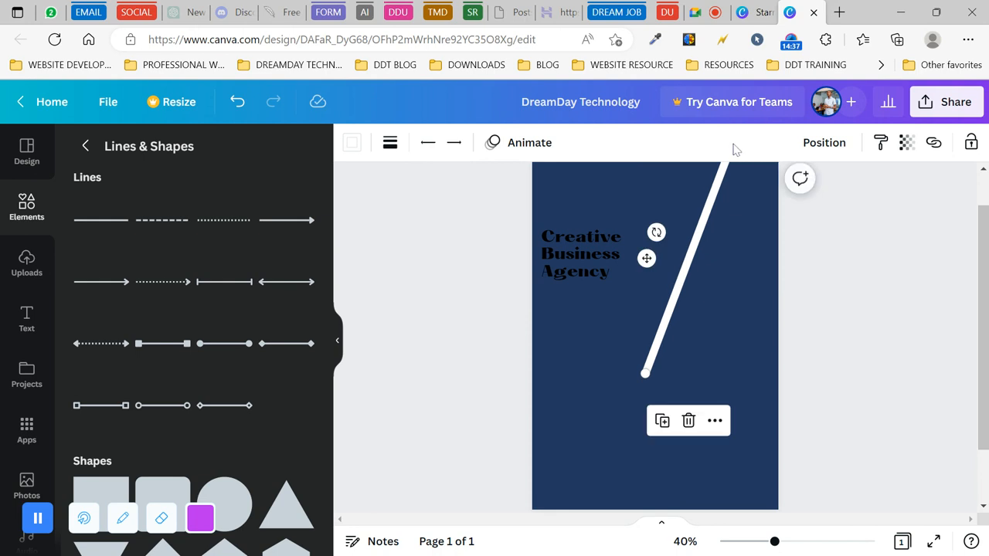
- Move, shorten and re-angle the white line from lower left up past the top edge
{"action": "left_click_drag", "start_coordinate": [698, 243], "coordinate": [675, 272]}
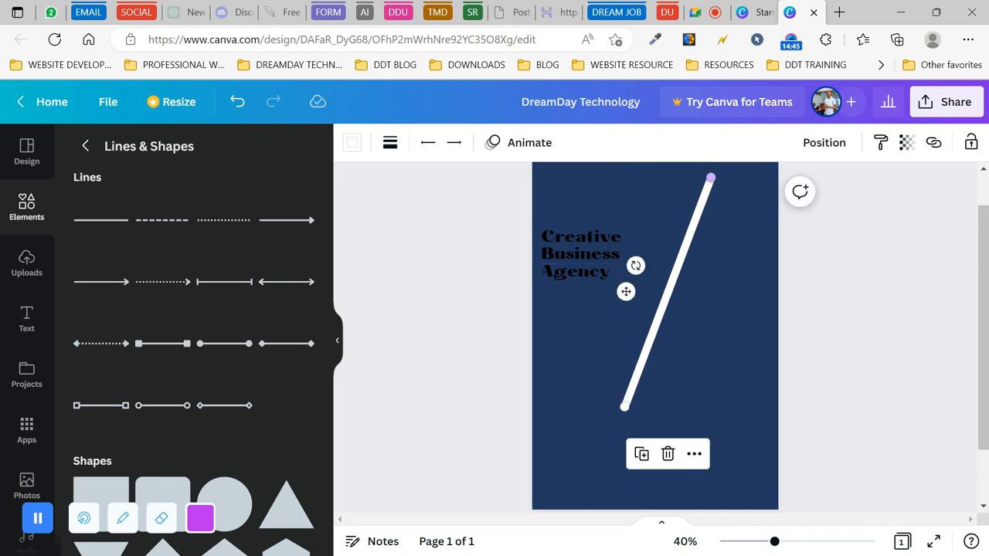
{"action": "left_click_drag", "start_coordinate": [711, 179], "coordinate": [725, 149]}
{"action": "mouse_move", "coordinate": [674, 261]}
{"action": "left_mouse_down"}
{"action": "mouse_move", "coordinate": [667, 280]}
{"action": "mouse_move", "coordinate": [667, 267]}
{"action": "left_mouse_up"}
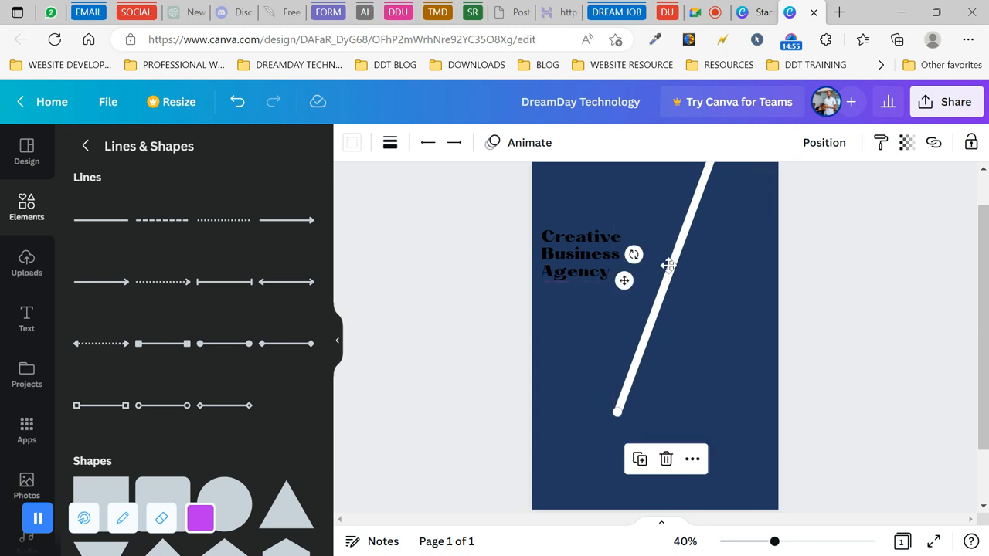
{"action": "left_click", "coordinate": [457, 327]}
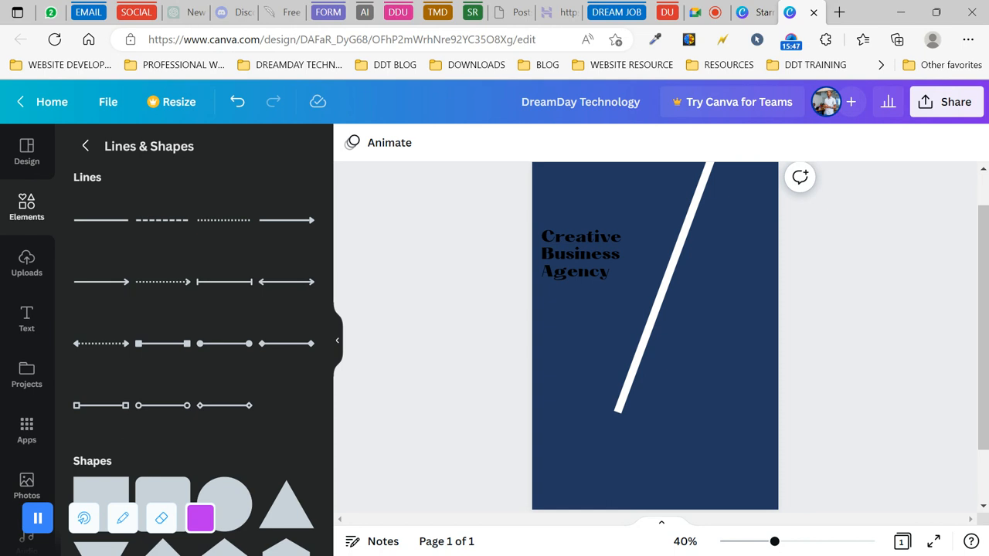
{"action": "left_click", "coordinate": [642, 349]}
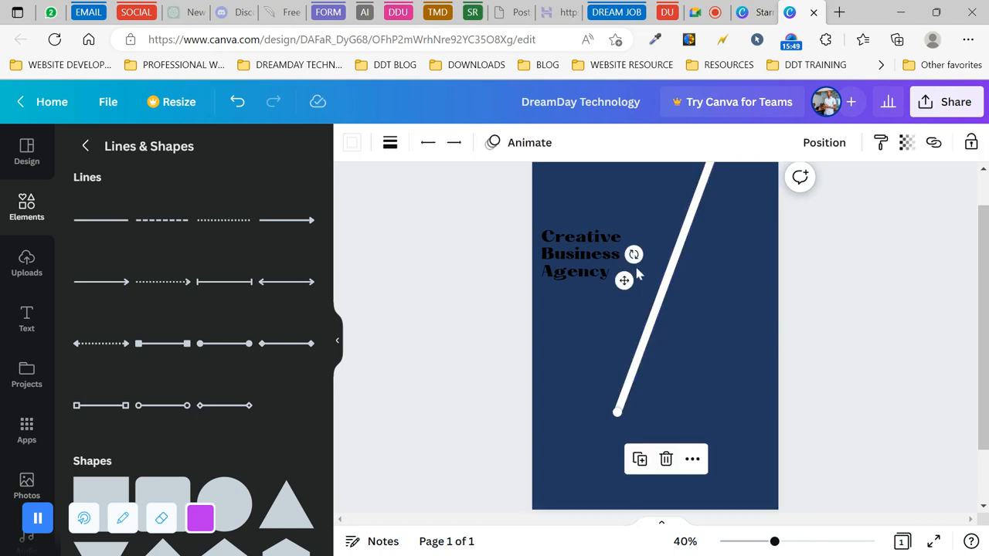
{"action": "left_click_drag", "start_coordinate": [634, 254], "coordinate": [691, 291]}
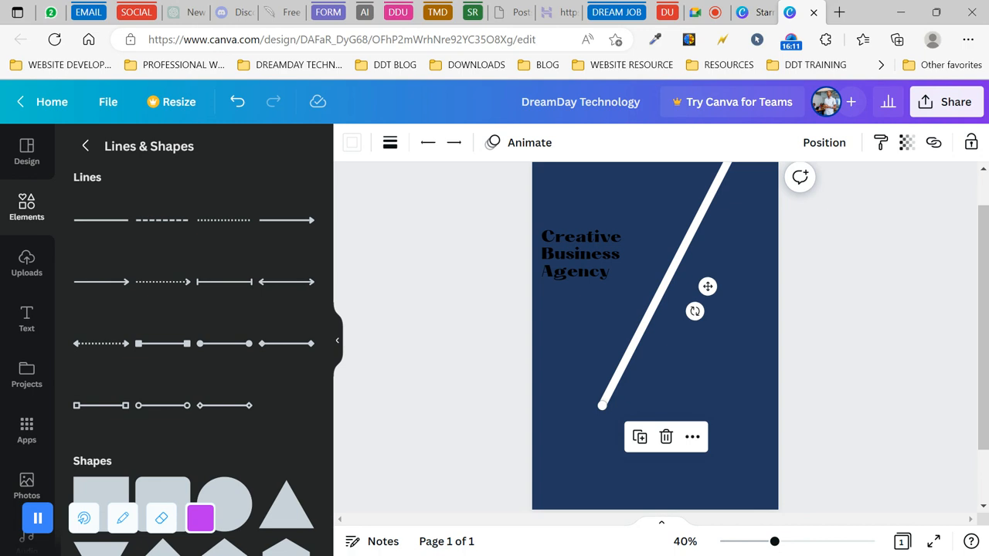
{"action": "left_click", "coordinate": [391, 144]}
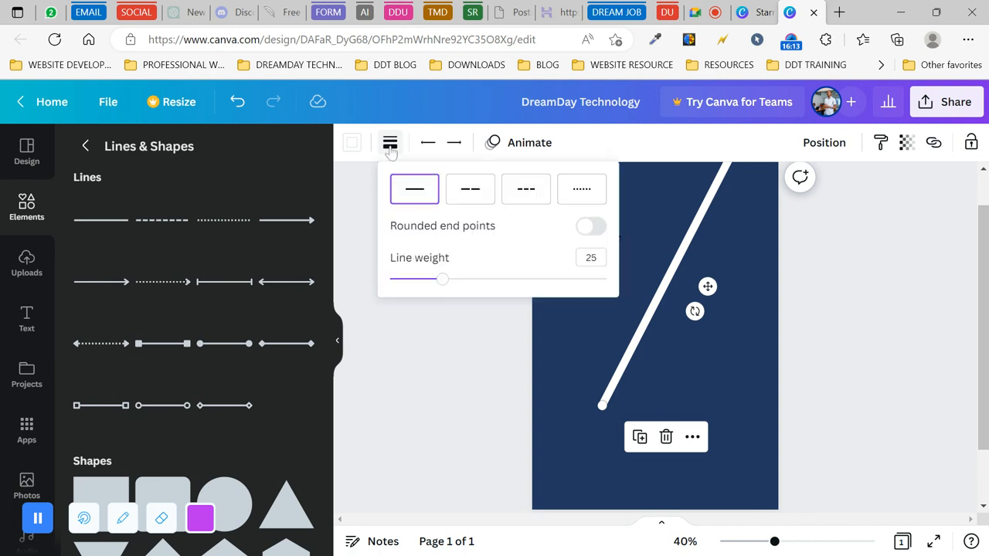
{"action": "left_click", "coordinate": [591, 257]}
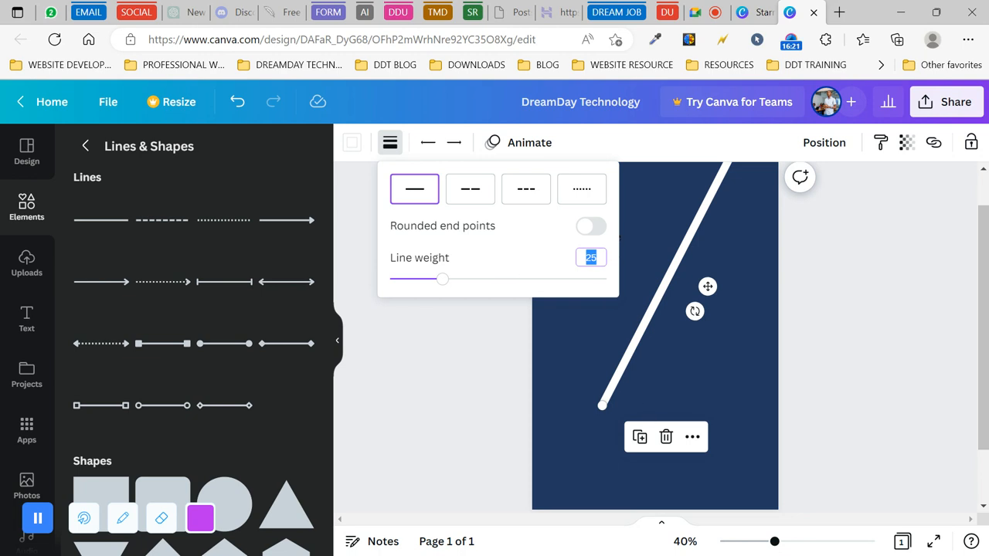
{"action": "left_click", "coordinate": [353, 143]}
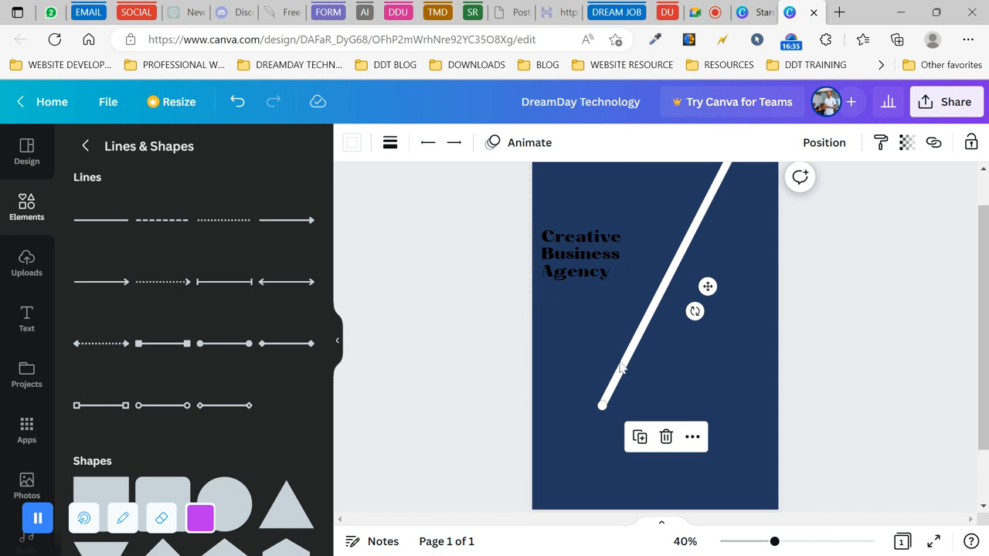
{"action": "left_click", "coordinate": [486, 336]}
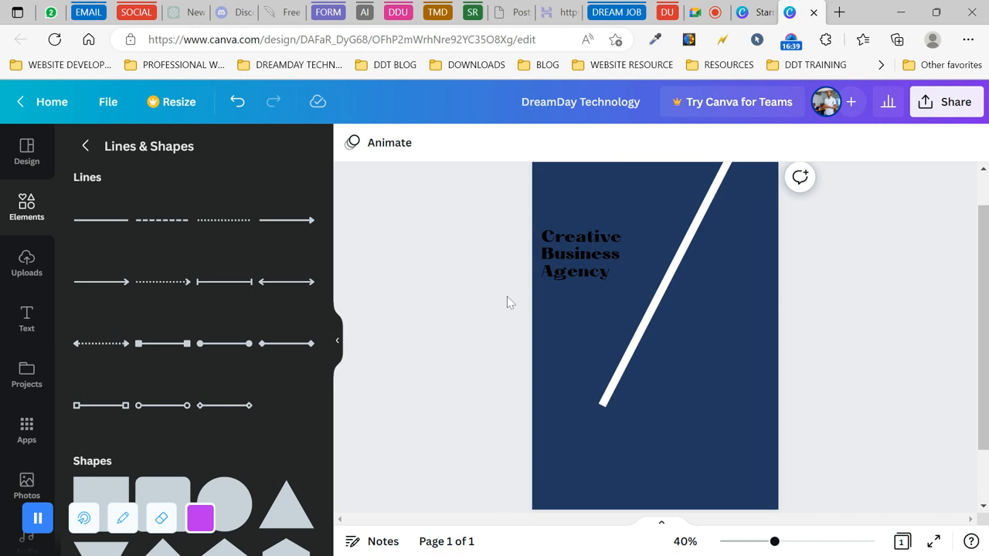
{"action": "left_click", "coordinate": [27, 218]}
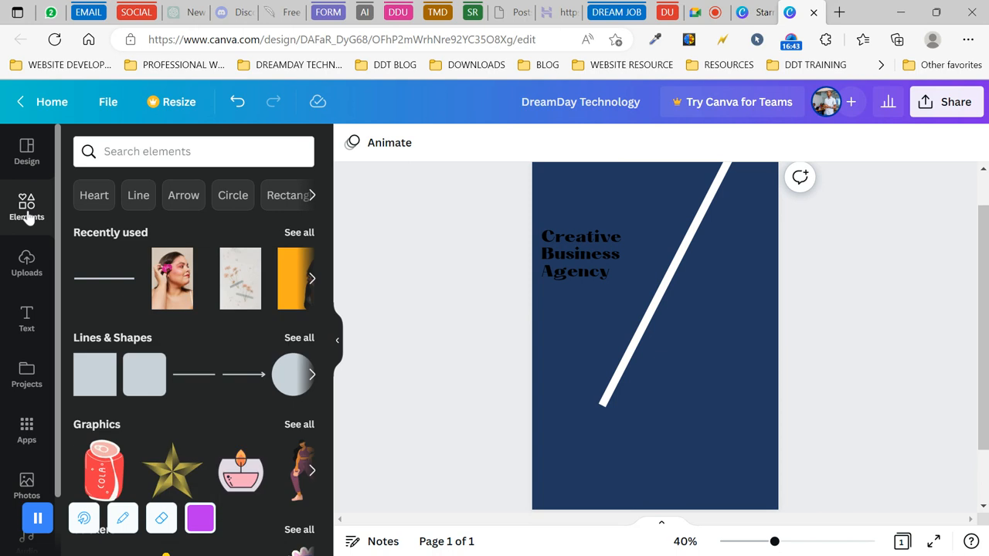
{"action": "scroll", "coordinate": [245, 372], "scroll_direction": "down", "scroll_amount": 10}
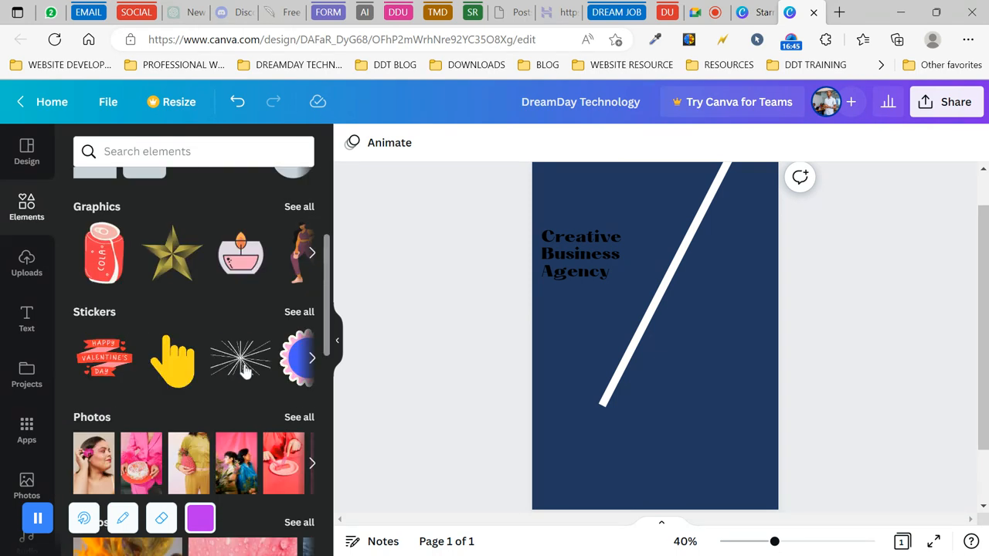
{"action": "scroll", "coordinate": [245, 373], "scroll_direction": "down", "scroll_amount": 5}
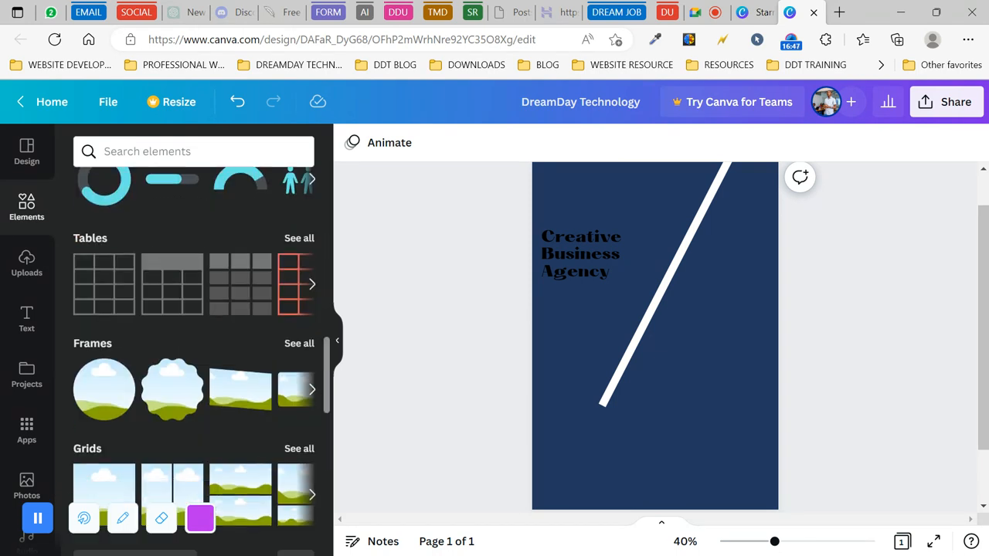
{"action": "scroll", "coordinate": [244, 373], "scroll_direction": "up", "scroll_amount": 1}
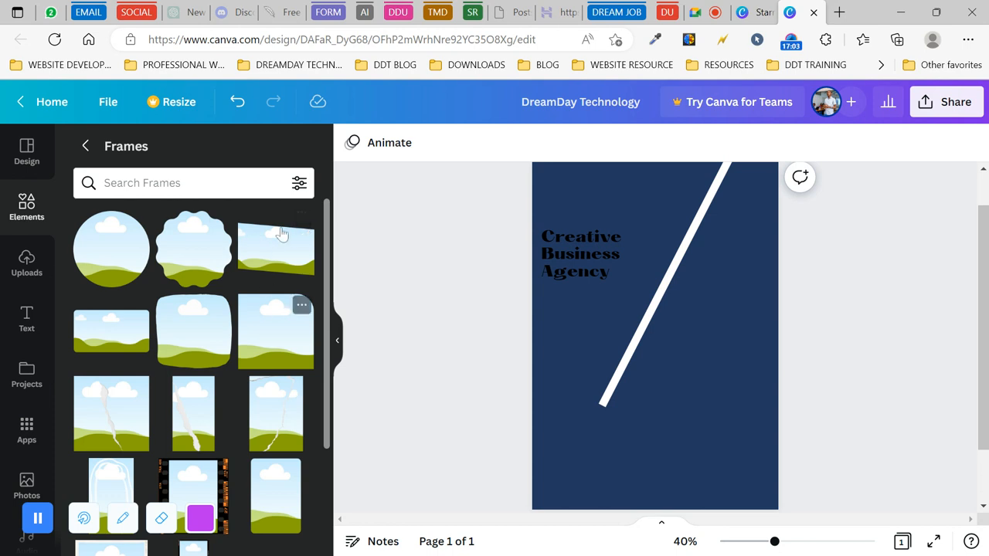
{"action": "scroll", "coordinate": [262, 340], "scroll_direction": "down", "scroll_amount": 5}
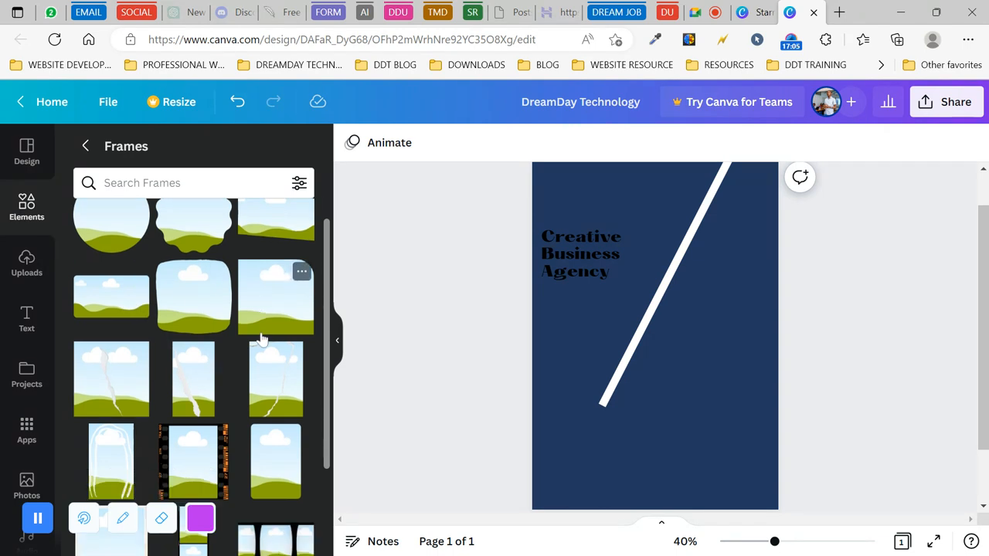
{"action": "scroll", "coordinate": [279, 255], "scroll_direction": "down", "scroll_amount": 5}
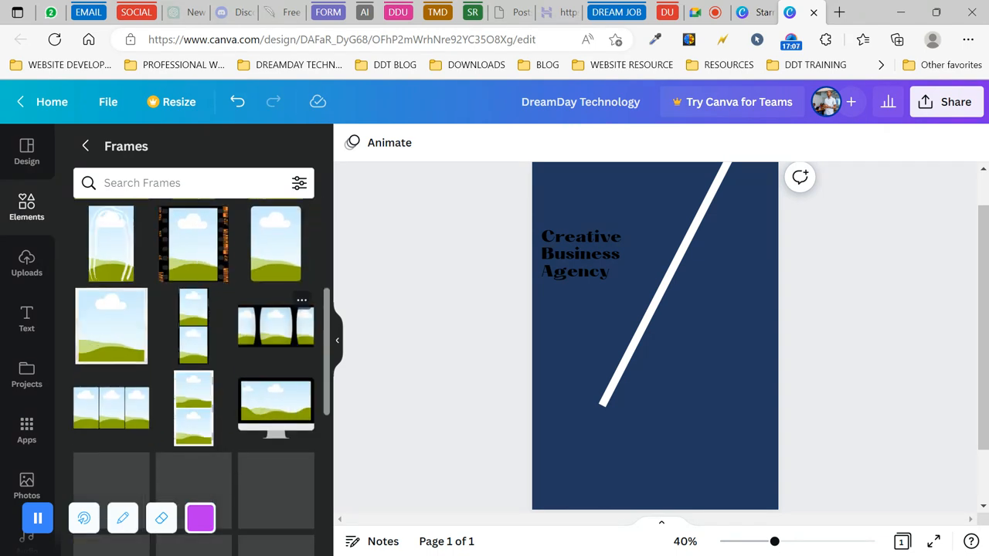
{"action": "scroll", "coordinate": [278, 340], "scroll_direction": "down", "scroll_amount": 2}
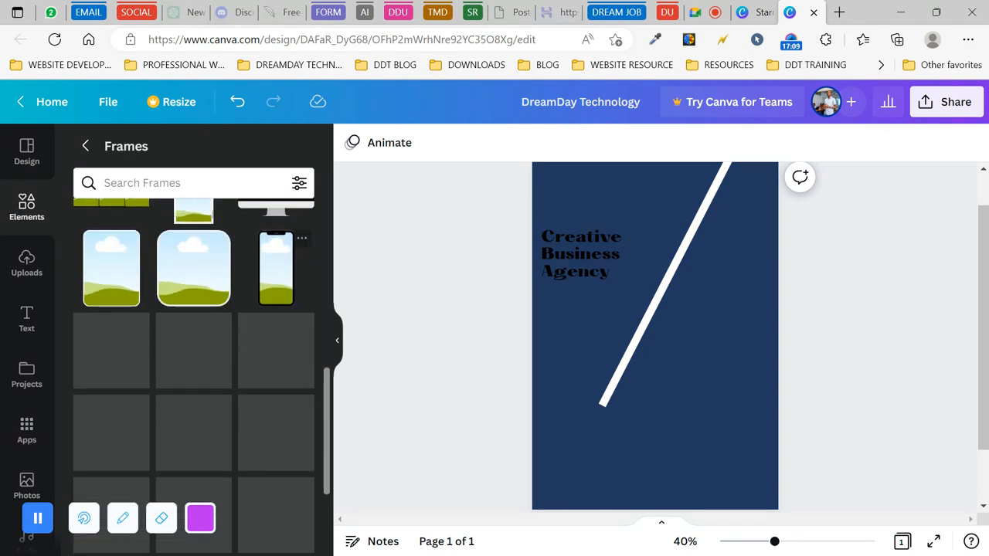
{"action": "scroll", "coordinate": [193, 371], "scroll_direction": "down", "scroll_amount": 5}
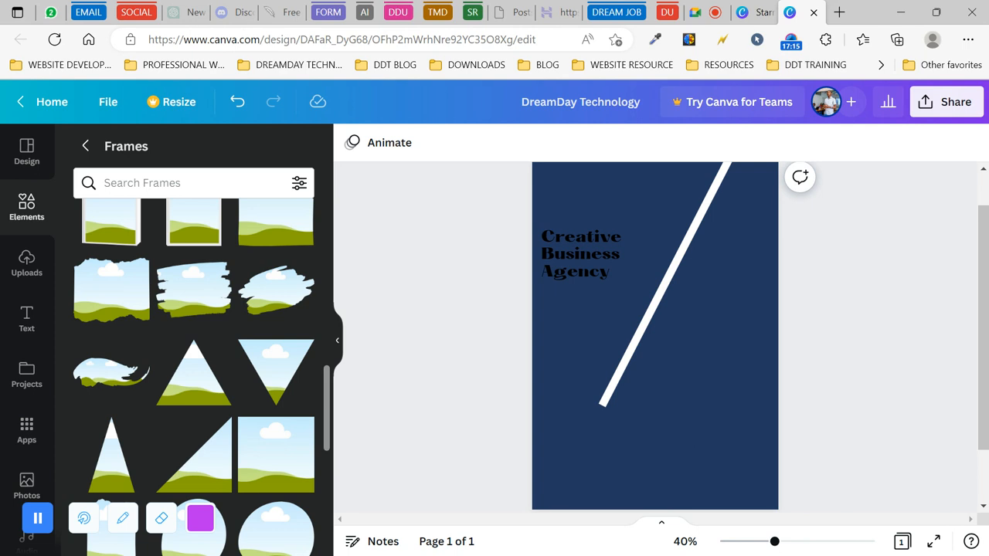
{"action": "scroll", "coordinate": [276, 340], "scroll_direction": "down", "scroll_amount": 3}
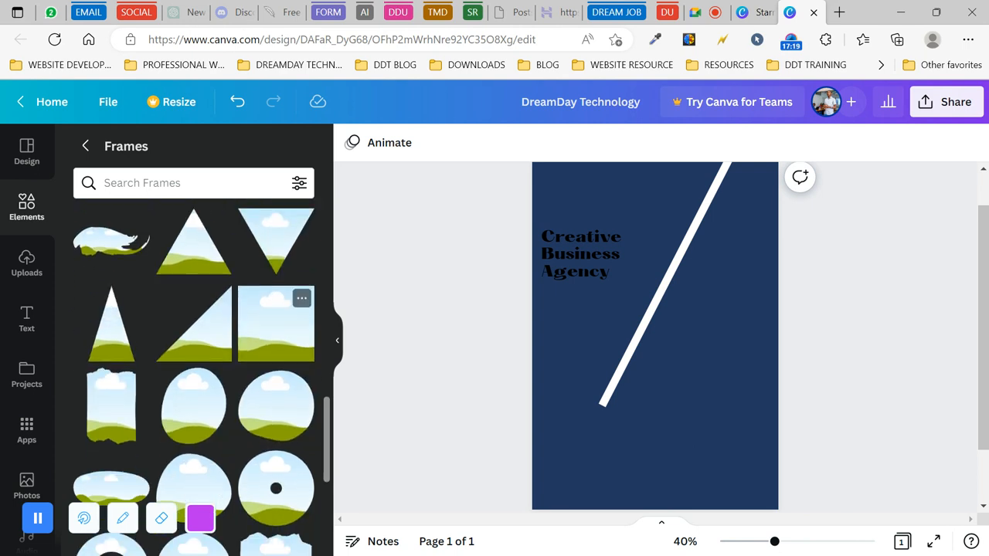
- Add a square frame and enlarge it across the upper right, overhanging the right page edge
{"action": "left_click", "coordinate": [282, 331]}
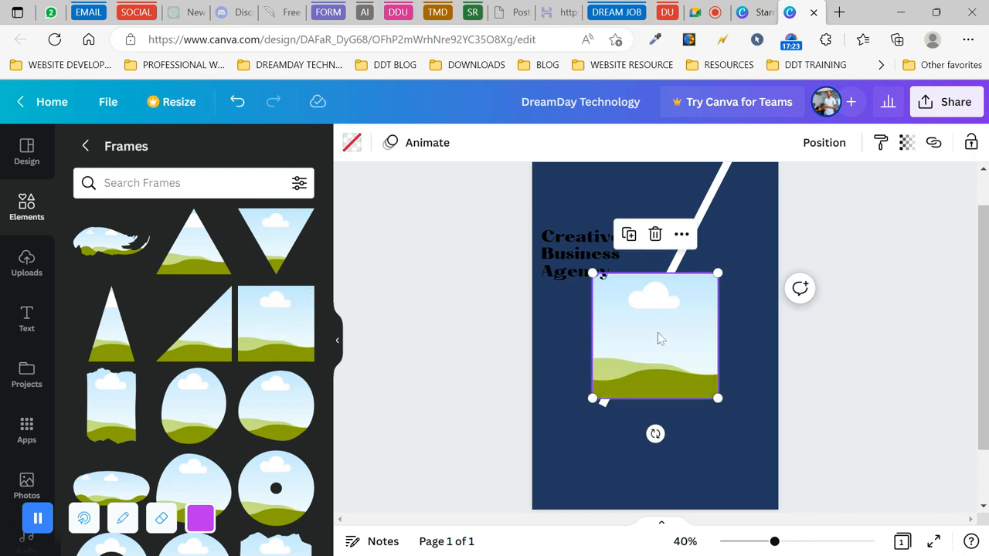
{"action": "left_click_drag", "start_coordinate": [663, 327], "coordinate": [726, 215]}
{"action": "left_click_drag", "start_coordinate": [661, 283], "coordinate": [631, 402]}
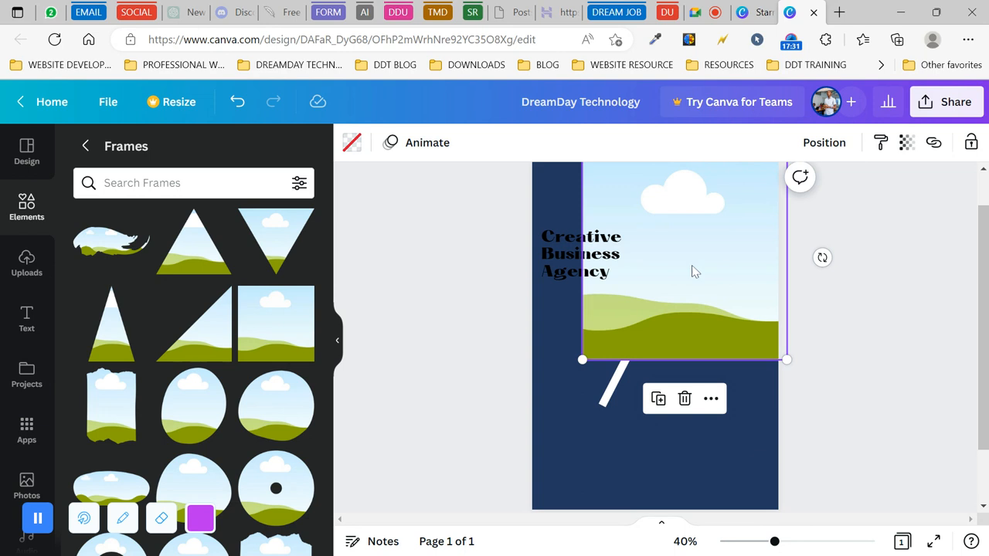
{"action": "left_click_drag", "start_coordinate": [706, 276], "coordinate": [725, 267]}
{"action": "left_click", "coordinate": [436, 391]}
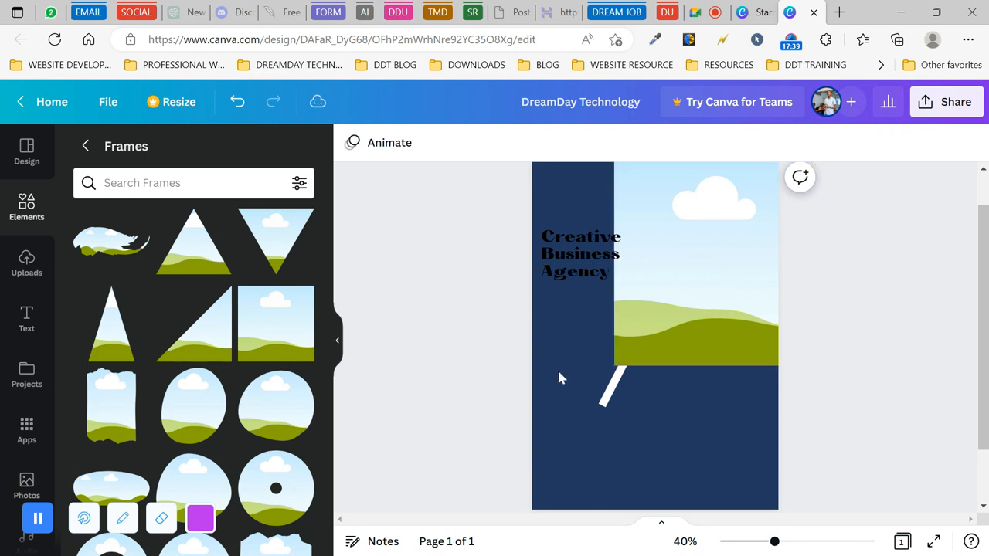
{"action": "left_click", "coordinate": [616, 361]}
{"action": "left_click_drag", "start_coordinate": [612, 363], "coordinate": [595, 397]}
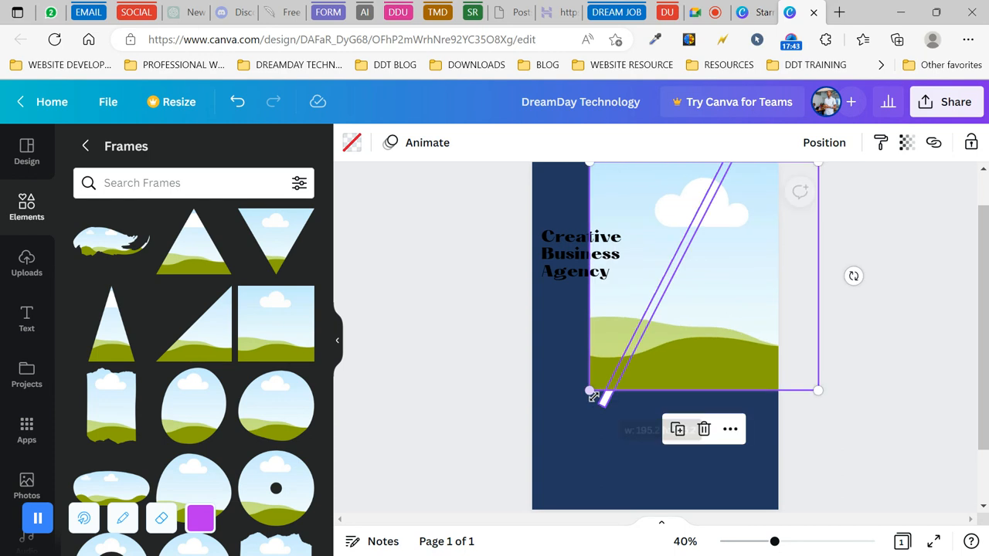
{"action": "left_click_drag", "start_coordinate": [667, 345], "coordinate": [688, 344]}
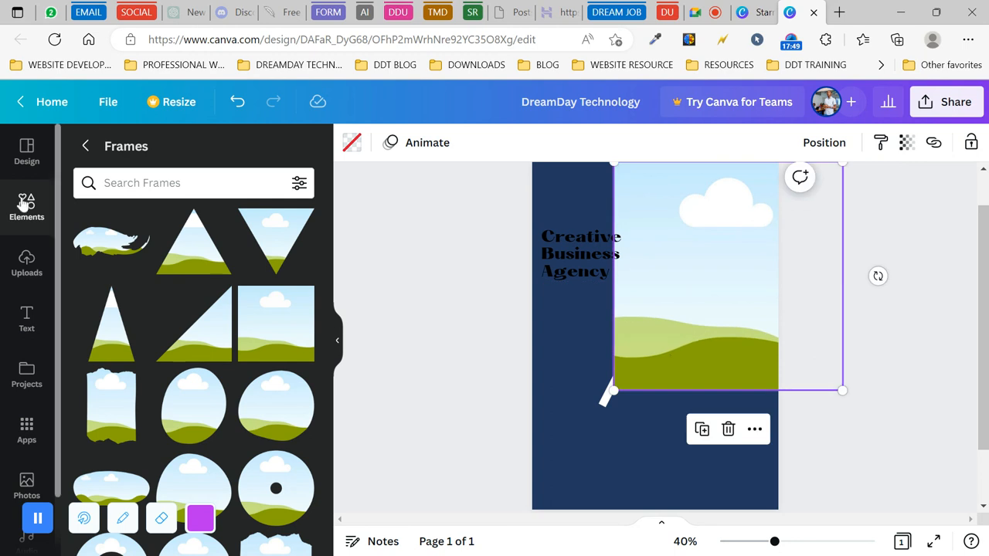
{"action": "left_click", "coordinate": [26, 262]}
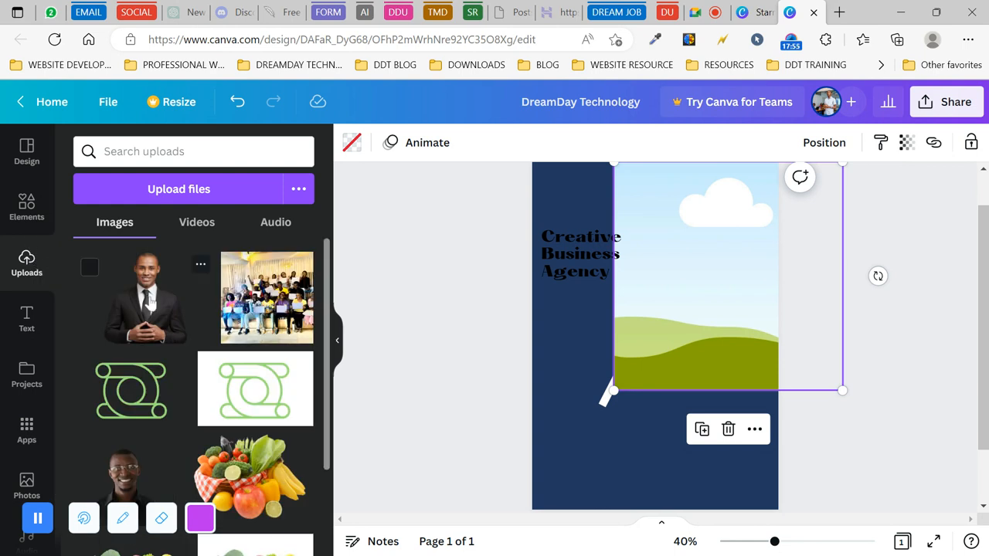
- Drop the uploaded businessman photo into the large frame and shift it right within the crop
{"action": "scroll", "coordinate": [151, 304], "scroll_direction": "down", "scroll_amount": 3}
{"action": "scroll", "coordinate": [133, 294], "scroll_direction": "up", "scroll_amount": 3}
{"action": "left_click_drag", "start_coordinate": [132, 295], "coordinate": [658, 331]}
{"action": "left_click_drag", "start_coordinate": [701, 292], "coordinate": [706, 260]}
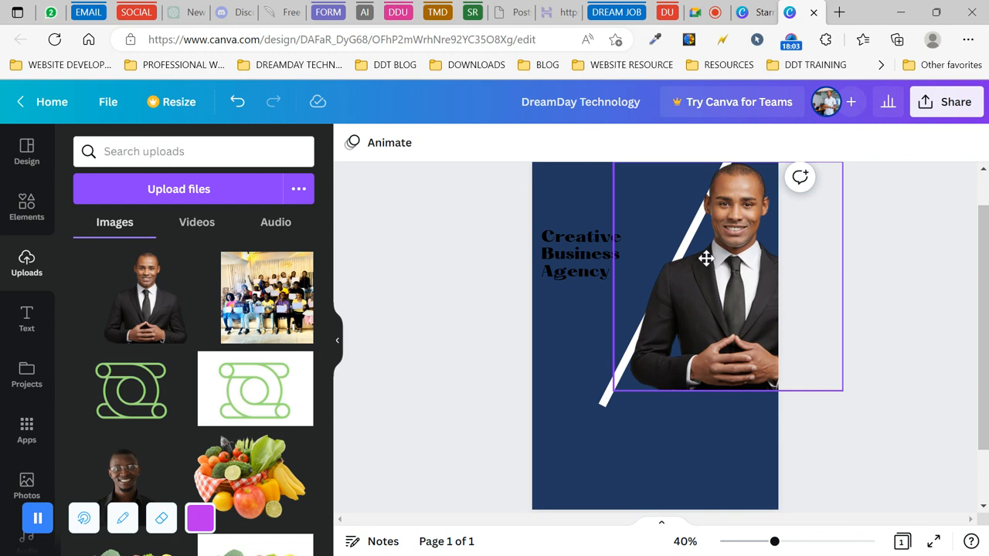
{"action": "double_click", "coordinate": [718, 310]}
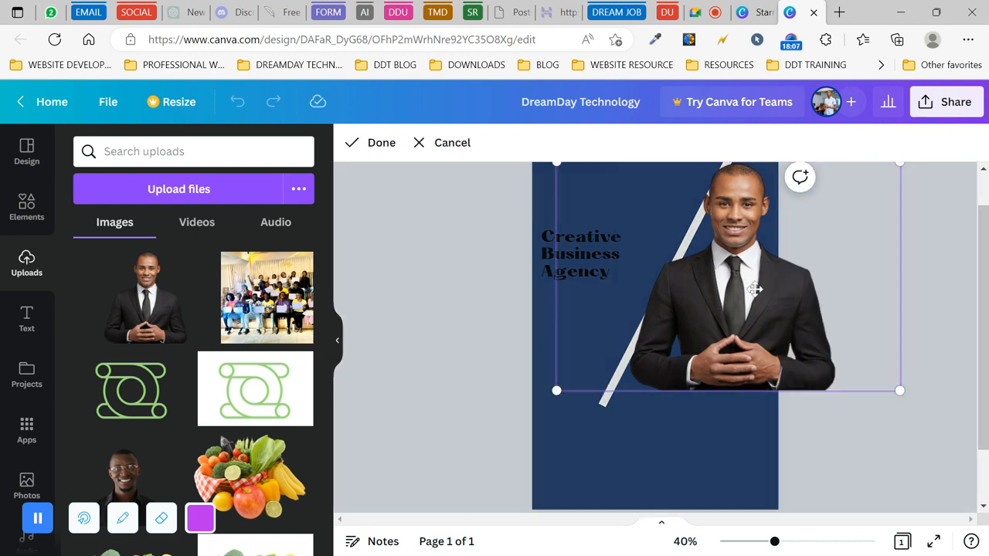
{"action": "double_click", "coordinate": [734, 289]}
{"action": "double_click", "coordinate": [734, 288]}
{"action": "left_click_drag", "start_coordinate": [733, 288], "coordinate": [739, 308]}
- Apply the photo crop and send the businessman photo backward behind the white diagonal line
{"action": "left_click", "coordinate": [826, 440]}
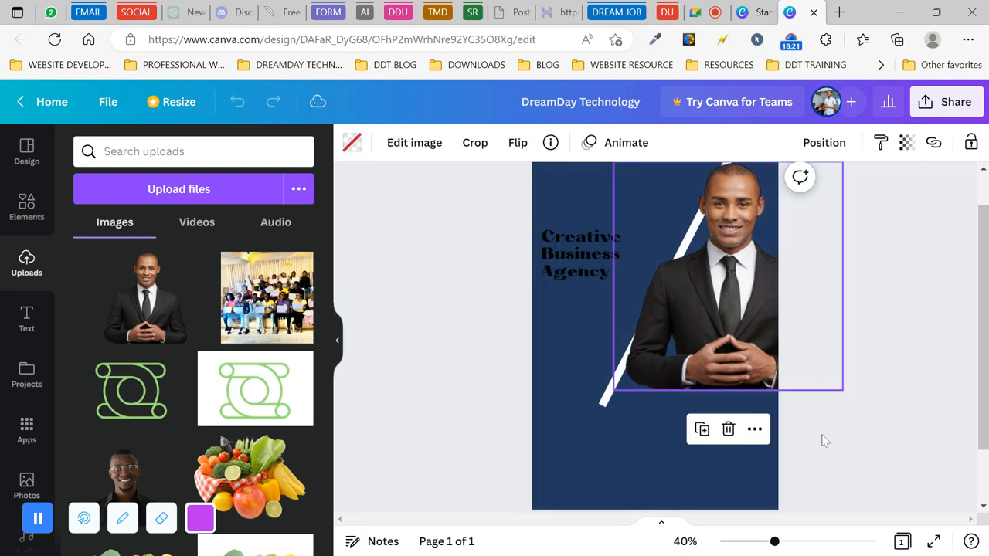
{"action": "left_click", "coordinate": [426, 307]}
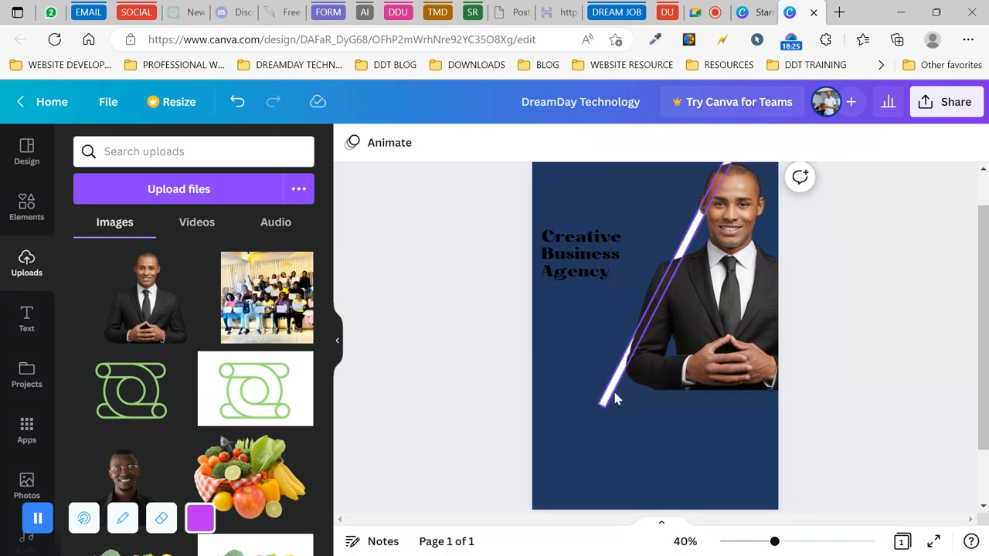
{"action": "left_click", "coordinate": [694, 321]}
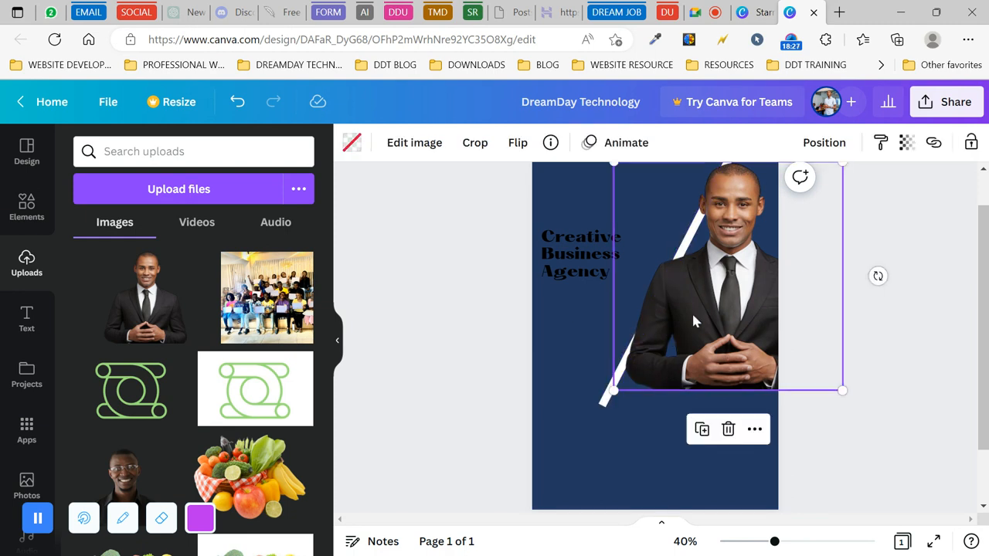
{"action": "left_click", "coordinate": [824, 147]}
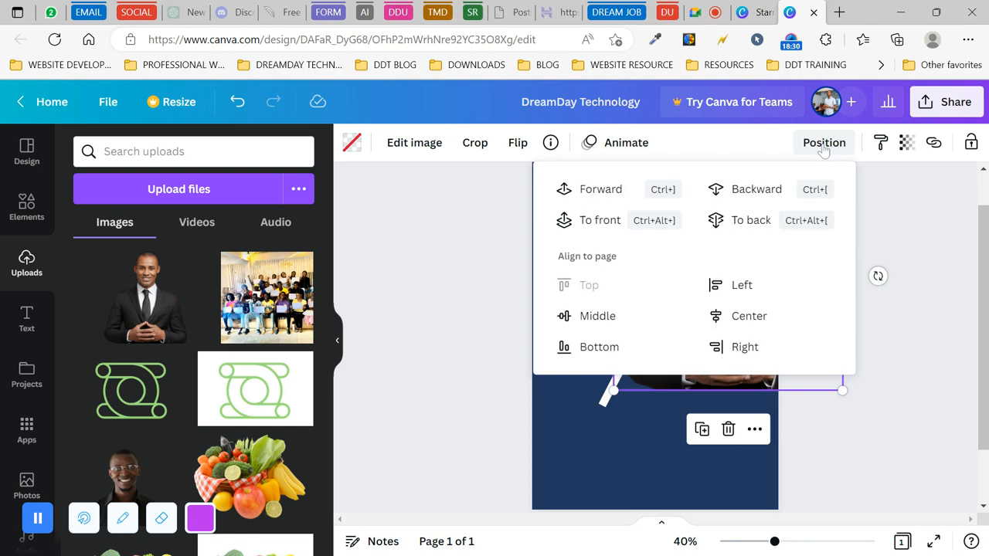
{"action": "left_click", "coordinate": [741, 194]}
{"action": "left_click", "coordinate": [485, 302]}
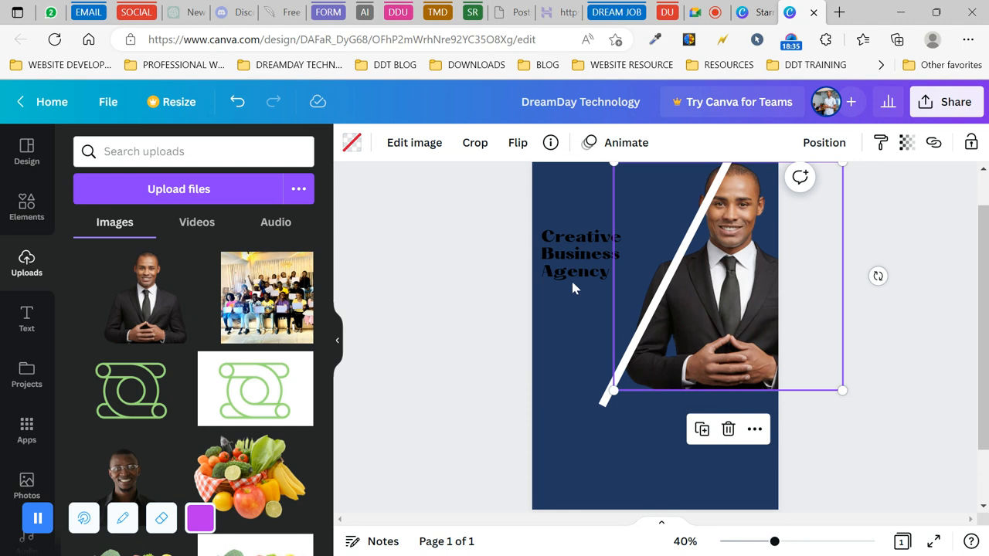
{"action": "mouse_move", "coordinate": [669, 276]}
{"action": "left_mouse_down"}
{"action": "mouse_move", "coordinate": [663, 267]}
{"action": "mouse_move", "coordinate": [679, 270]}
{"action": "left_mouse_up"}
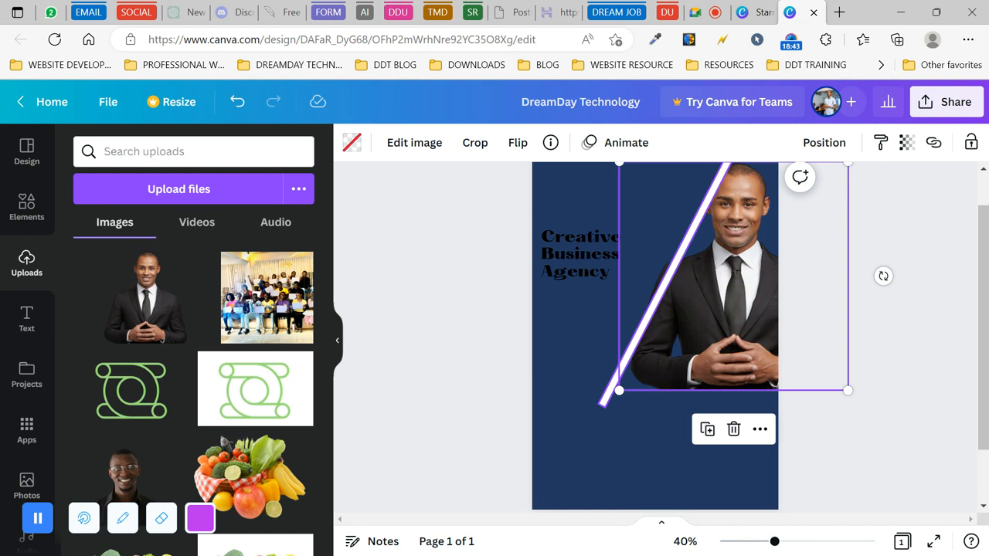
{"action": "left_click", "coordinate": [470, 285]}
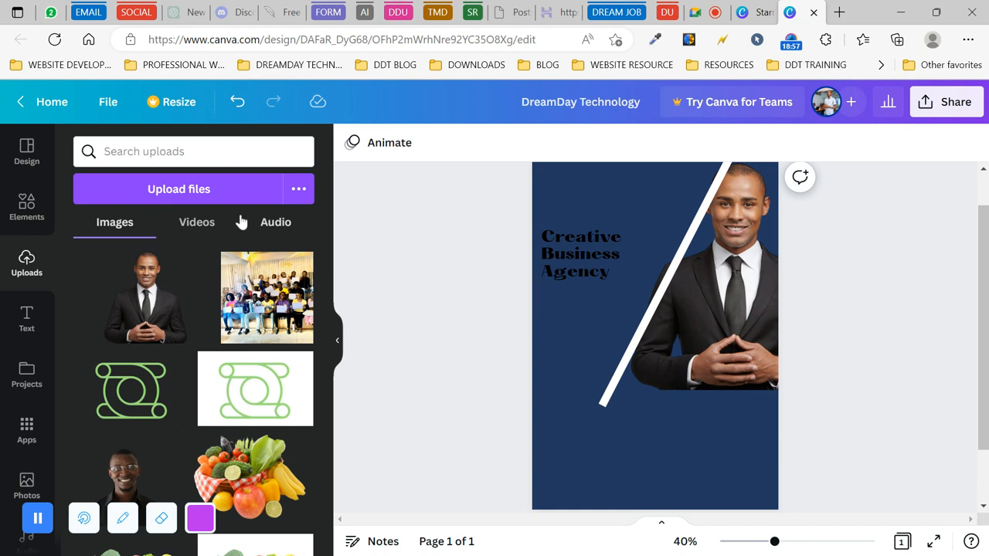
- Return to the Elements library and open the full Lines & Shapes collection, scrolling to Shapes
{"action": "left_click", "coordinate": [23, 216]}
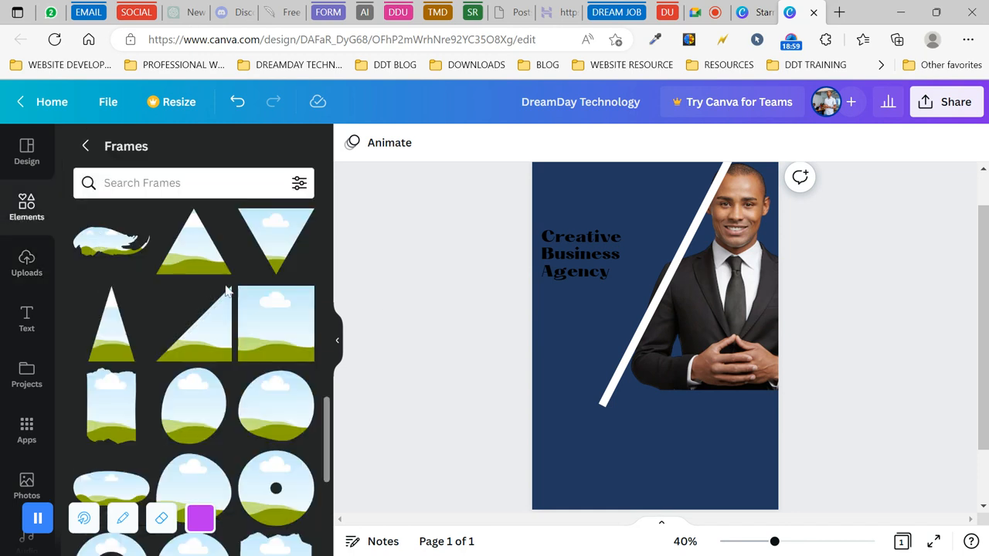
{"action": "left_click", "coordinate": [27, 204]}
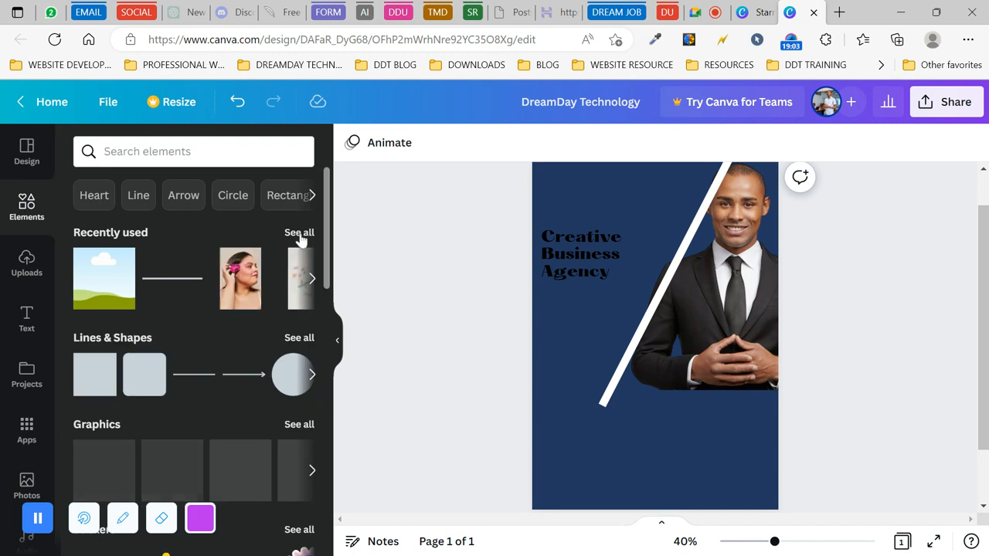
{"action": "left_click", "coordinate": [303, 338]}
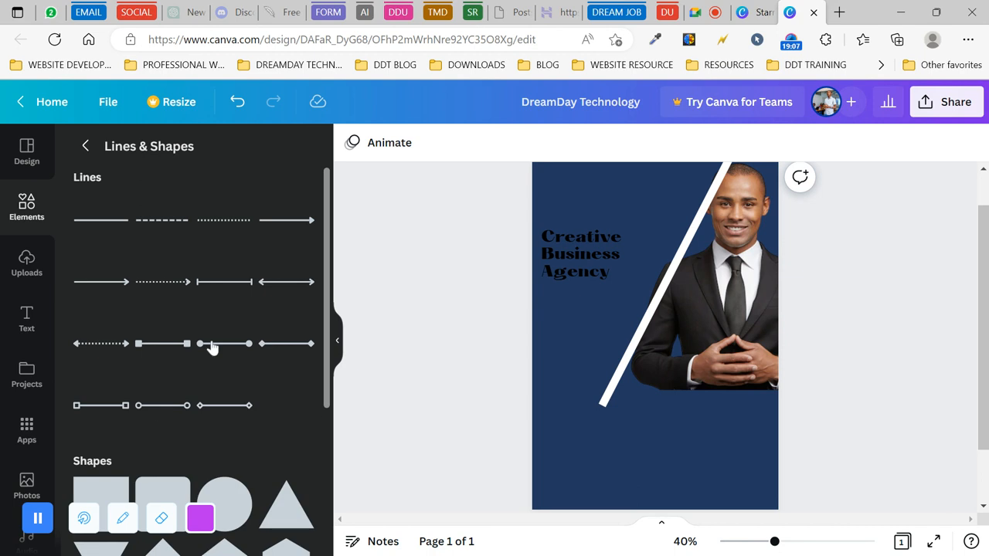
{"action": "scroll", "coordinate": [225, 333], "scroll_direction": "down", "scroll_amount": 2}
{"action": "scroll", "coordinate": [226, 336], "scroll_direction": "down", "scroll_amount": 3}
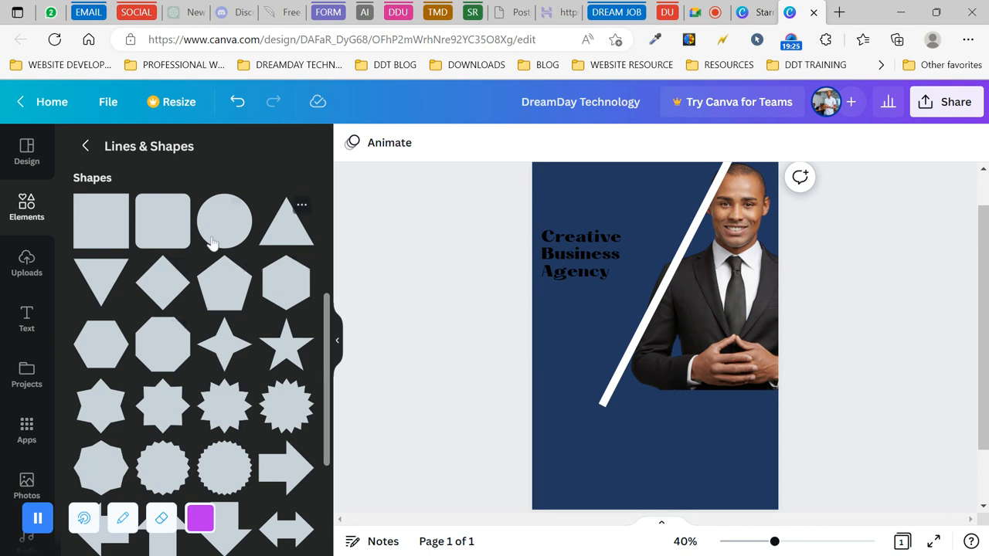
- Add a brown square and stretch it into a large rectangle at the flyer's top-left
{"action": "left_click", "coordinate": [100, 232]}
{"action": "left_click", "coordinate": [604, 434]}
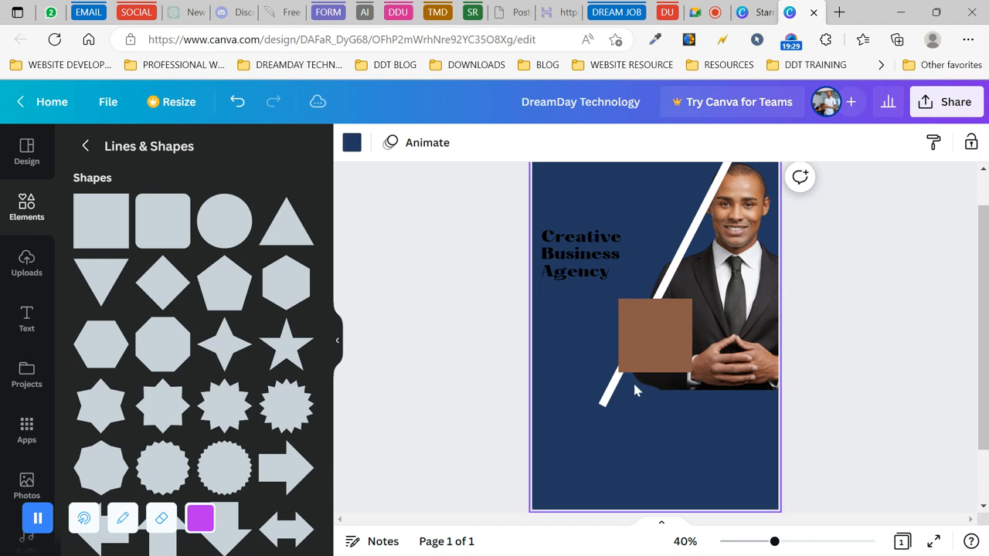
{"action": "left_click", "coordinate": [657, 348]}
{"action": "left_click_drag", "start_coordinate": [658, 348], "coordinate": [574, 209]}
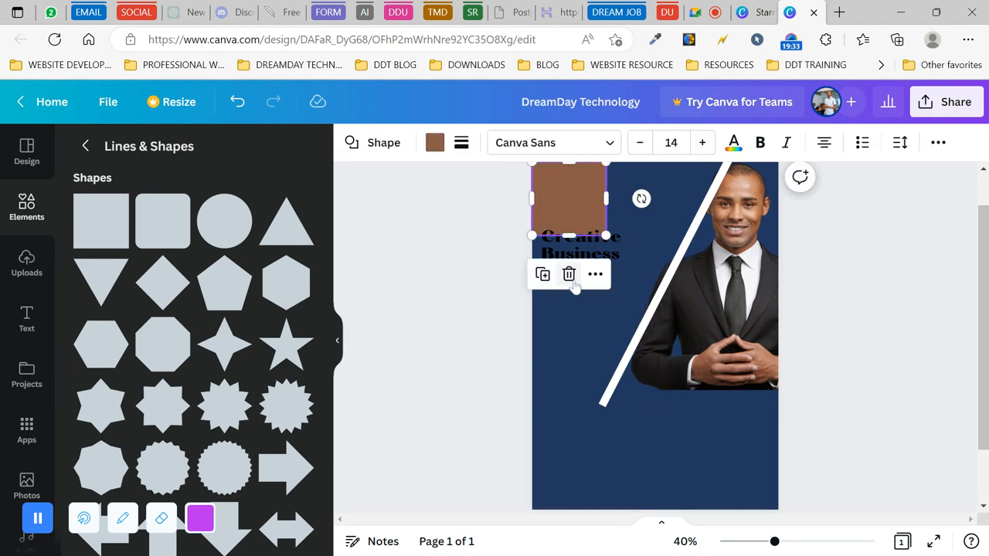
{"action": "left_click_drag", "start_coordinate": [606, 235], "coordinate": [692, 417]}
{"action": "left_click_drag", "start_coordinate": [628, 266], "coordinate": [646, 255]}
{"action": "left_click_drag", "start_coordinate": [718, 418], "coordinate": [734, 431]}
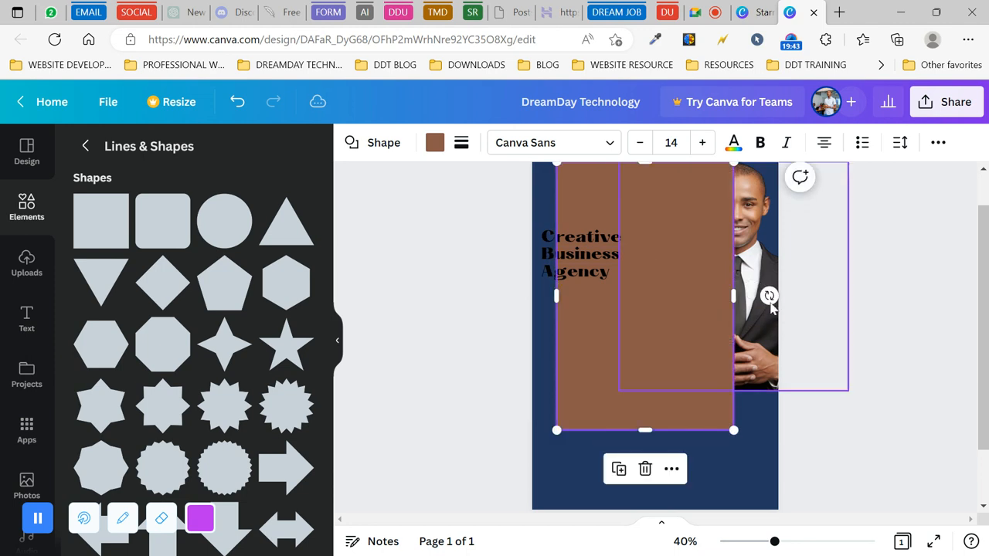
- Tilt the brown rectangle to about 22° and fine-tune its size and position
{"action": "left_click_drag", "start_coordinate": [769, 296], "coordinate": [596, 283]}
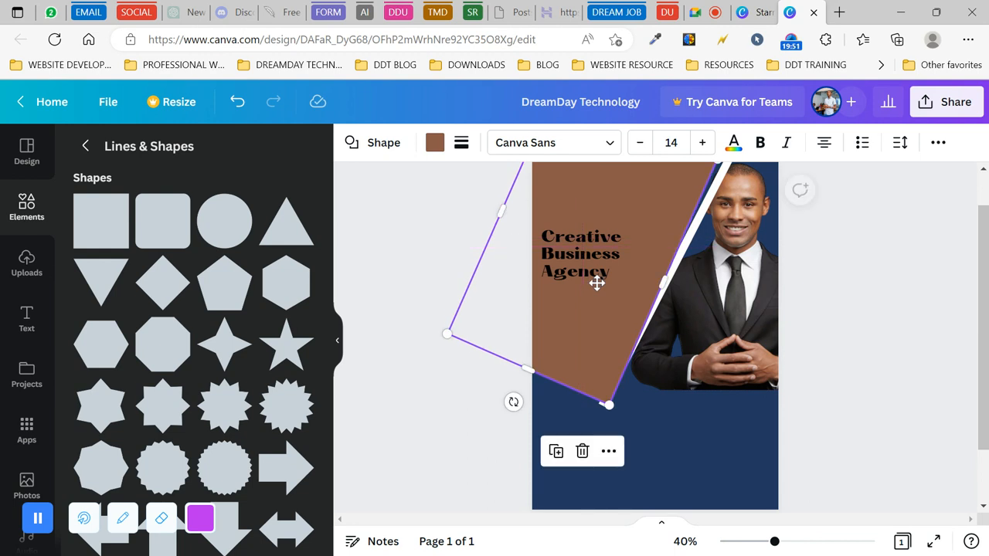
{"action": "left_click_drag", "start_coordinate": [608, 400], "coordinate": [601, 343]}
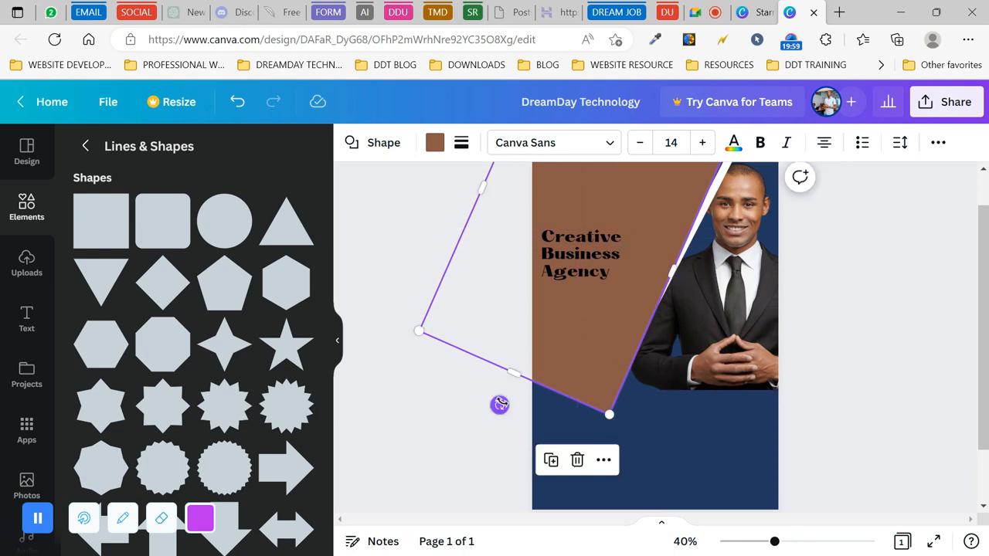
{"action": "left_click_drag", "start_coordinate": [500, 405], "coordinate": [506, 404]}
{"action": "left_click_drag", "start_coordinate": [614, 318], "coordinate": [612, 328]}
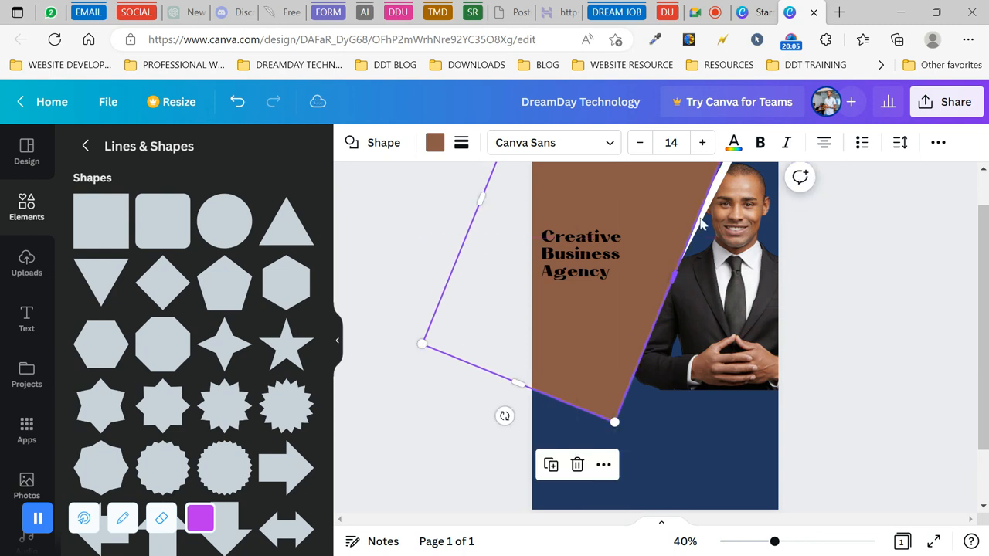
- Nudge the white diagonal line into place and tilt it to about -68° along the brown edge
{"action": "left_click", "coordinate": [722, 180]}
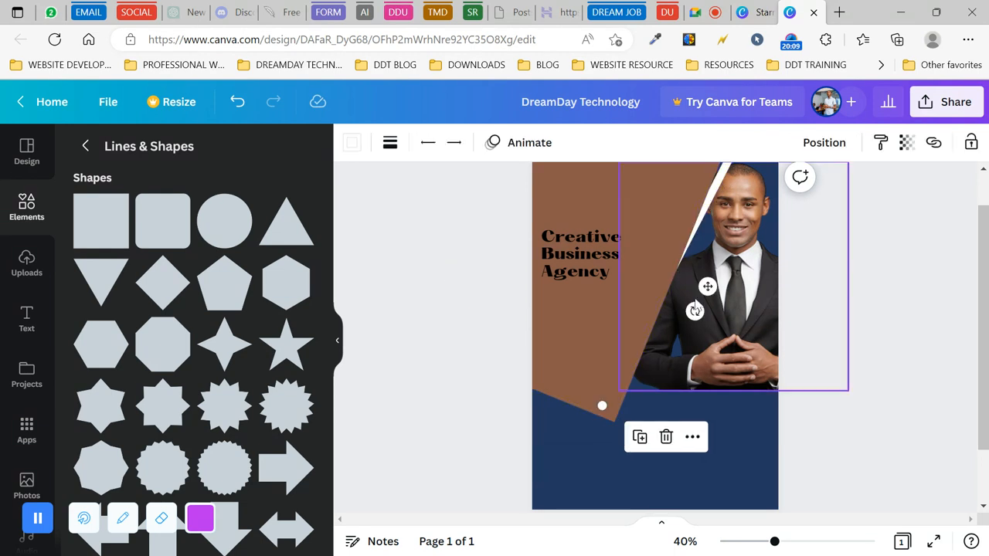
{"action": "mouse_move", "coordinate": [694, 311]}
{"action": "left_mouse_down"}
{"action": "mouse_move", "coordinate": [687, 317]}
{"action": "mouse_move", "coordinate": [695, 307]}
{"action": "left_mouse_up"}
{"action": "left_click", "coordinate": [648, 312]}
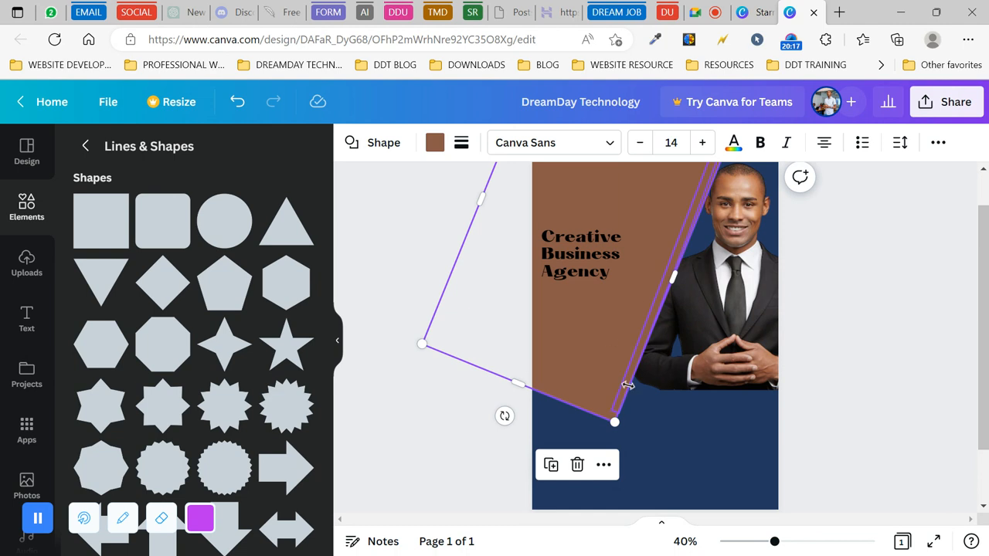
{"action": "key", "text": "Escape"}
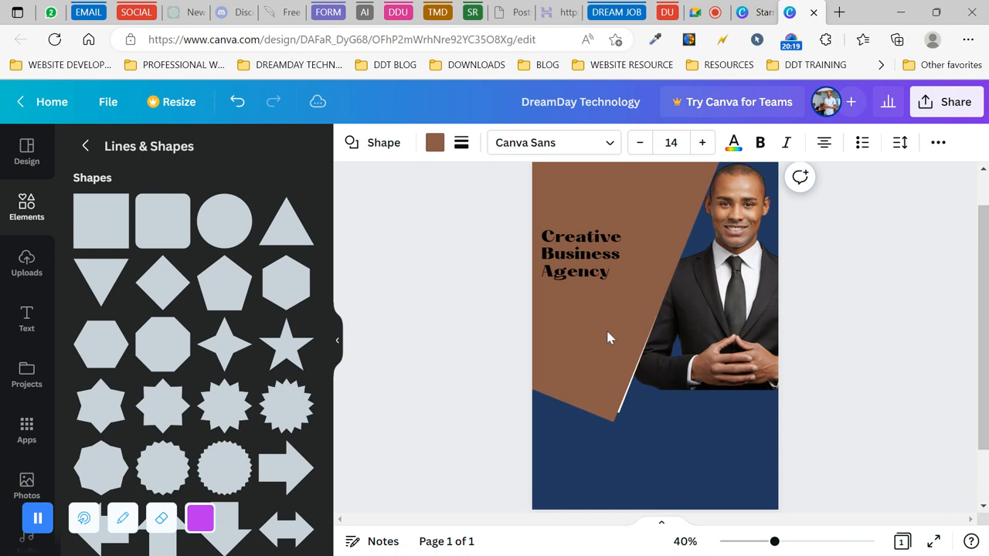
{"action": "left_click", "coordinate": [634, 398]}
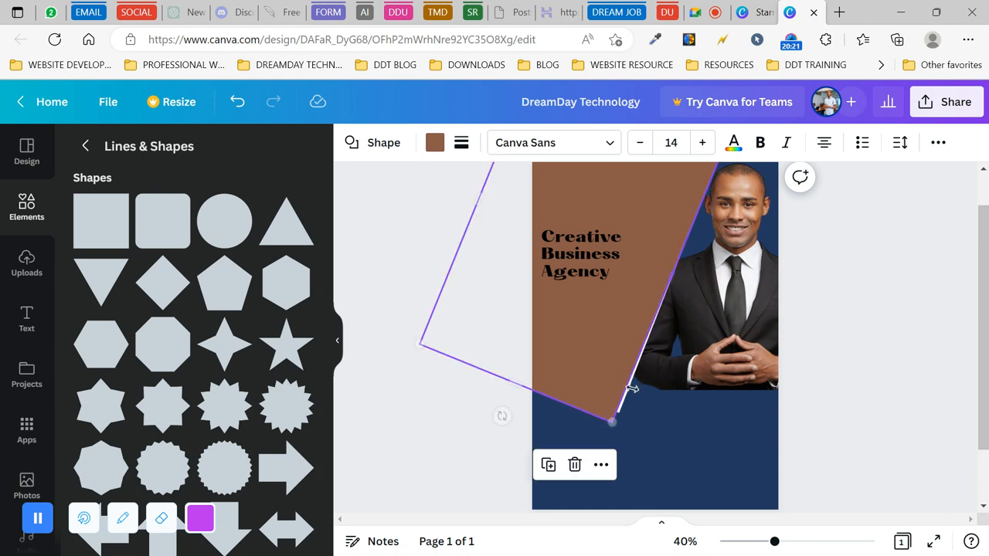
{"action": "left_click", "coordinate": [633, 395]}
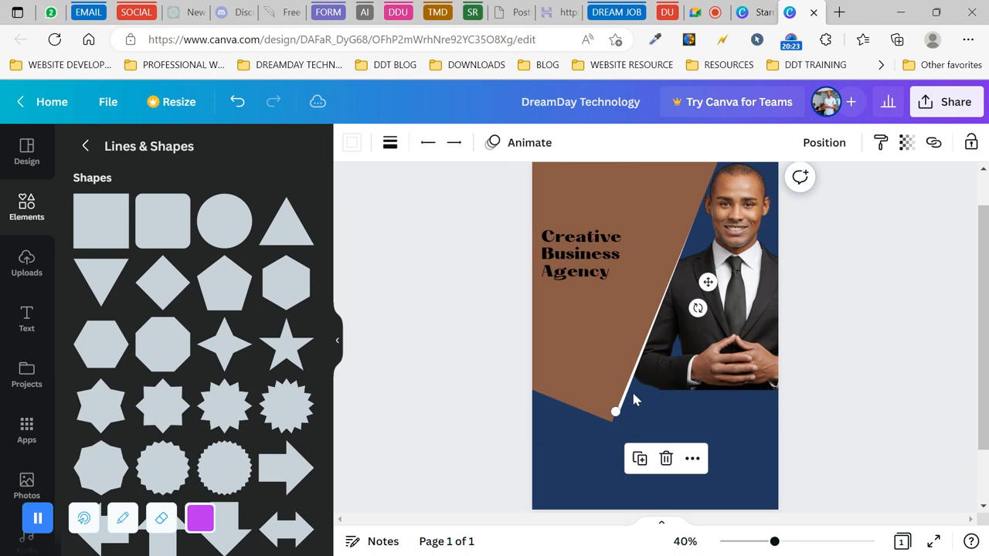
{"action": "key", "text": "Right"}
{"action": "key", "text": "Right"}
{"action": "key", "text": "Right"}
{"action": "key", "text": "Right"}
{"action": "key", "text": "Right"}
{"action": "key", "text": "Right"}
{"action": "key", "text": "Right"}
{"action": "key", "text": "Right"}
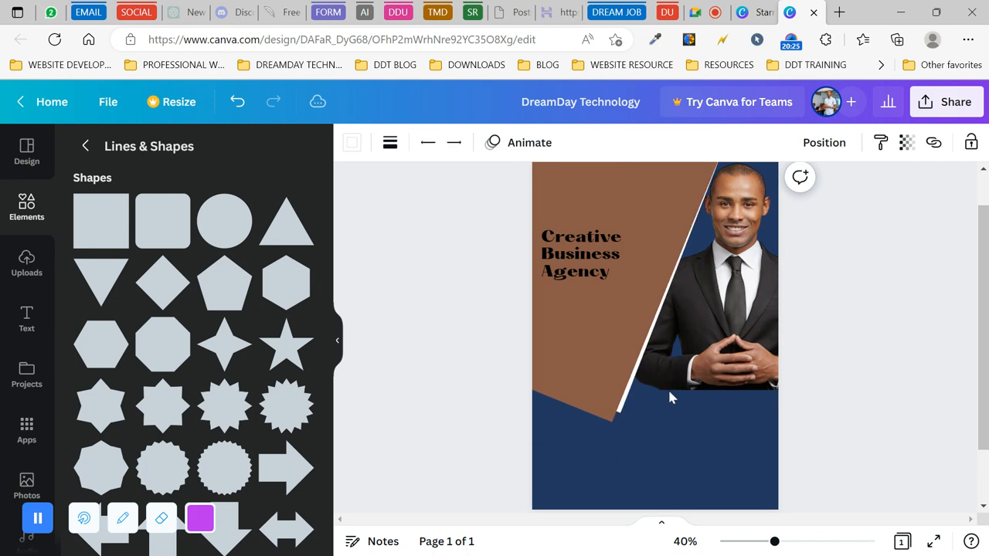
{"action": "key", "text": "Right"}
{"action": "key", "text": "Right"}
{"action": "key", "text": "Right"}
{"action": "key", "text": "Right"}
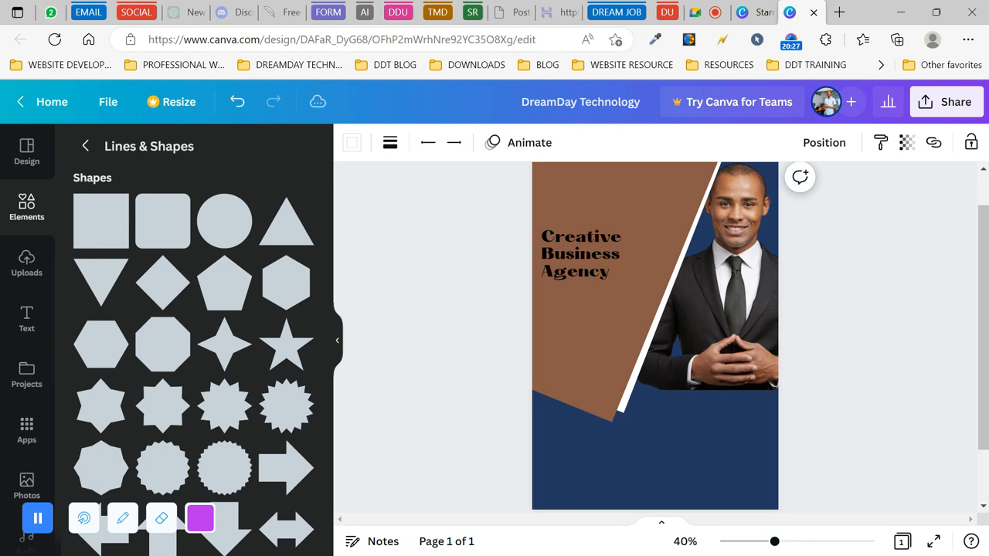
{"action": "key", "text": "Right"}
{"action": "key", "text": "Right"}
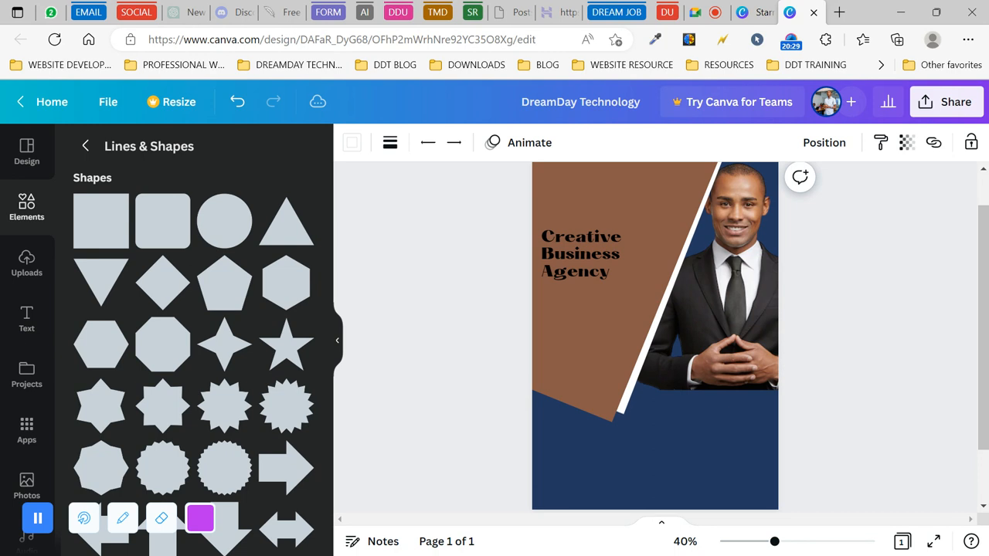
{"action": "left_click_drag", "start_coordinate": [638, 376], "coordinate": [632, 384]}
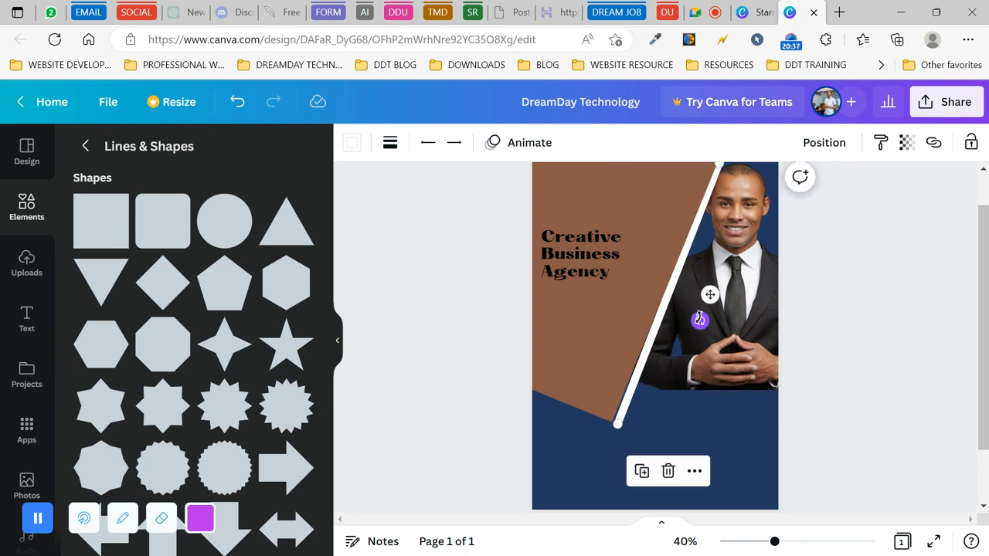
{"action": "left_click_drag", "start_coordinate": [699, 321], "coordinate": [698, 317]}
- Rotate the brown panel to about 21°, then reselect the white line
{"action": "left_click", "coordinate": [547, 311]}
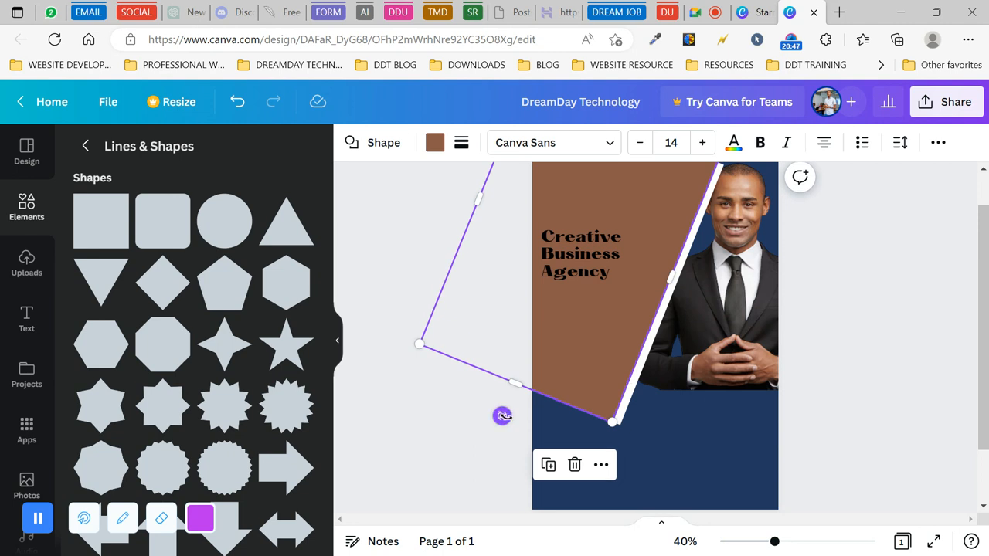
{"action": "left_click_drag", "start_coordinate": [502, 416], "coordinate": [504, 416]}
{"action": "left_click", "coordinate": [671, 437]}
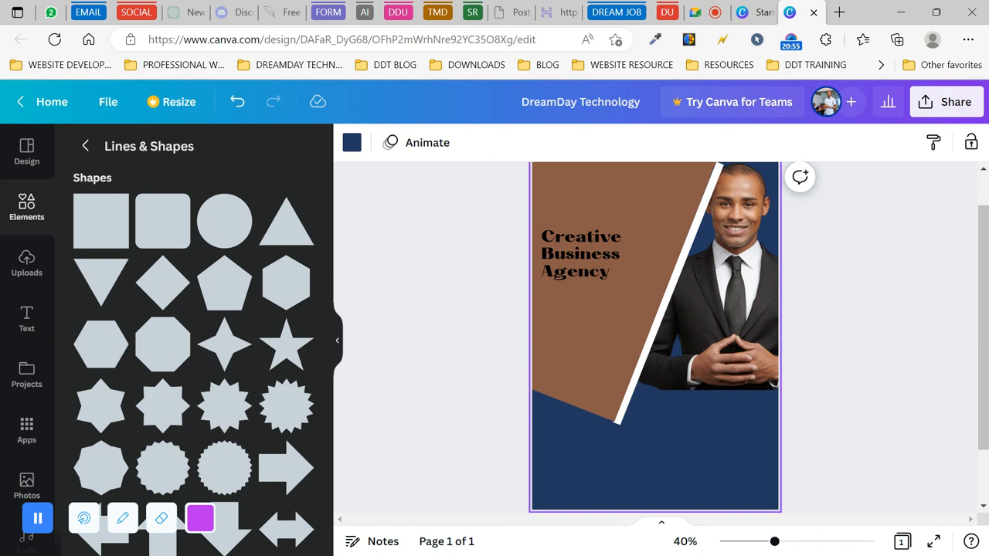
{"action": "left_click", "coordinate": [653, 351]}
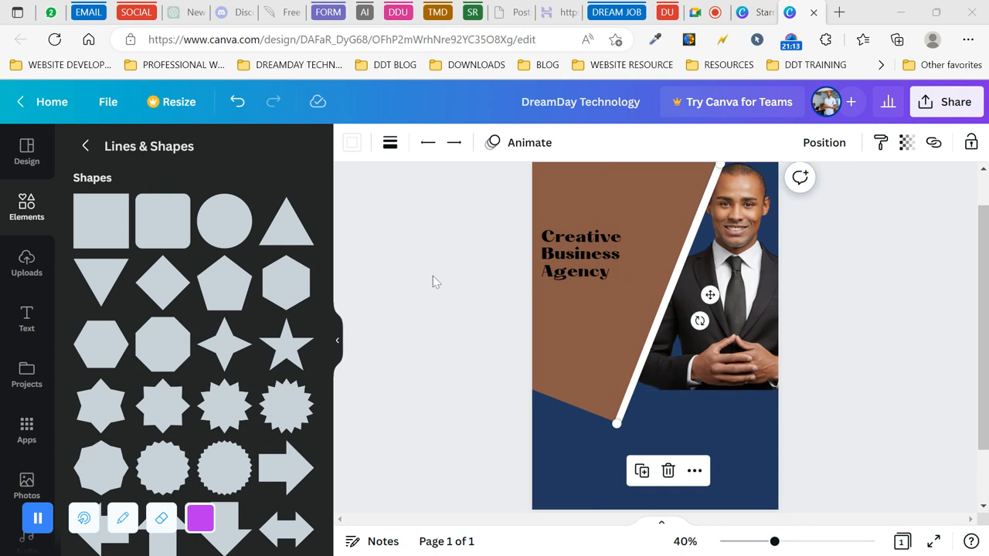
- Undo the last line change and delete the brown panel, restoring the accidentally deleted white line
{"action": "left_click", "coordinate": [239, 106]}
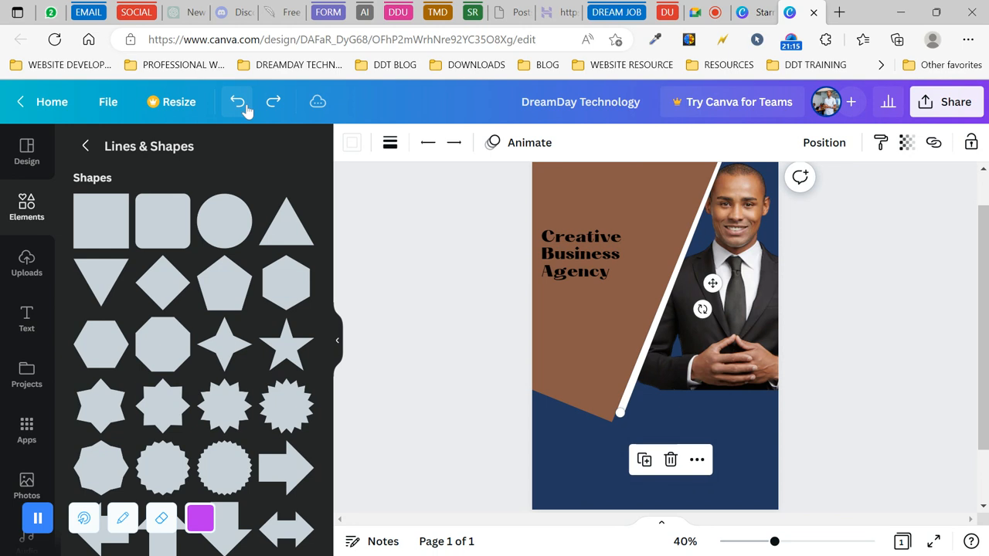
{"action": "left_click", "coordinate": [646, 262]}
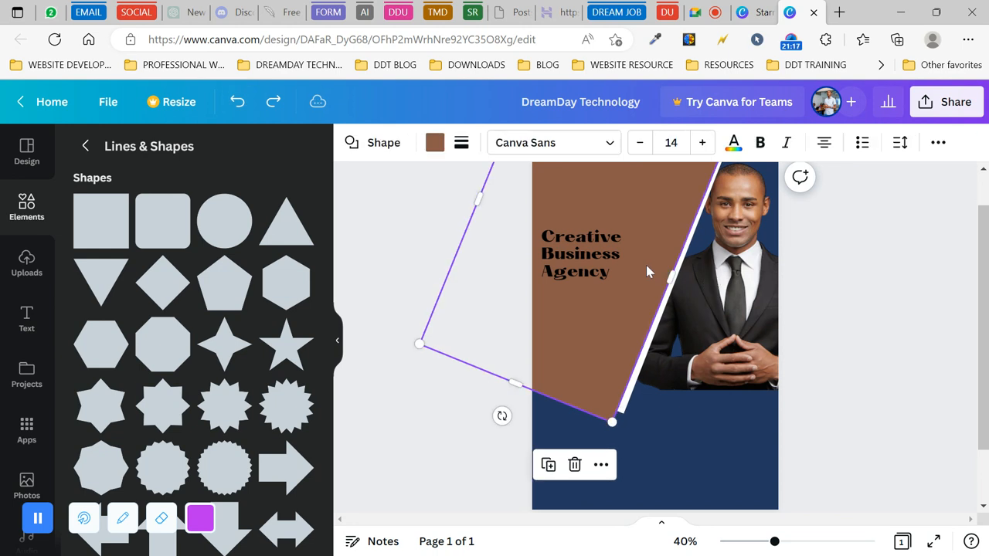
{"action": "key", "text": "Delete"}
{"action": "left_click", "coordinate": [691, 274]}
{"action": "key", "text": "Delete"}
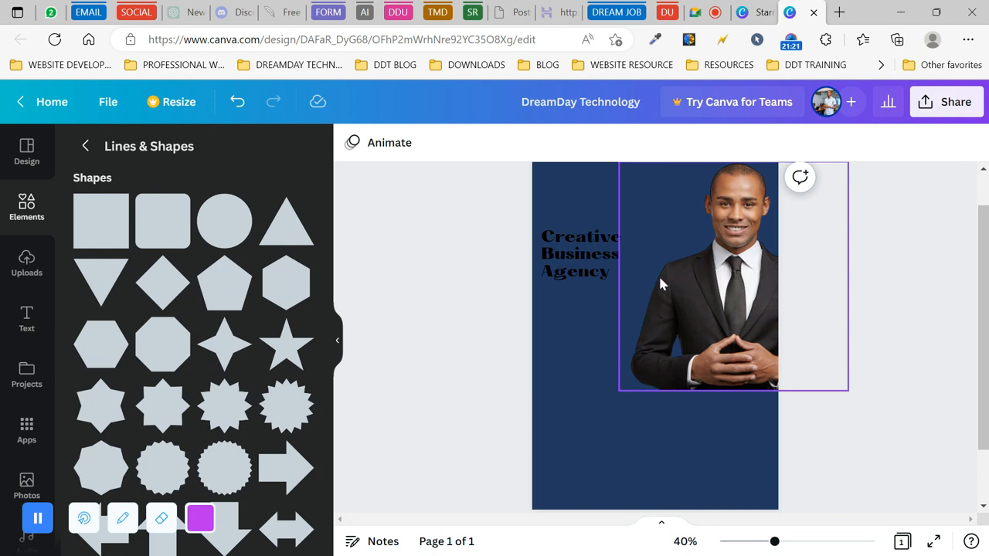
{"action": "key", "text": "ctrl+z"}
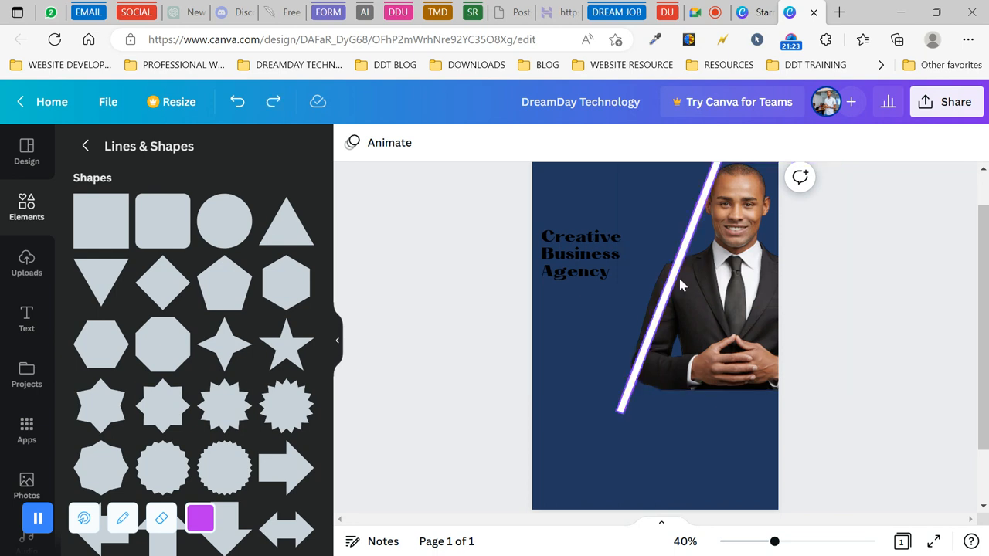
- Delete the businessman photo and its leftover empty landscape frame
{"action": "left_click", "coordinate": [742, 299]}
{"action": "key", "text": "Delete"}
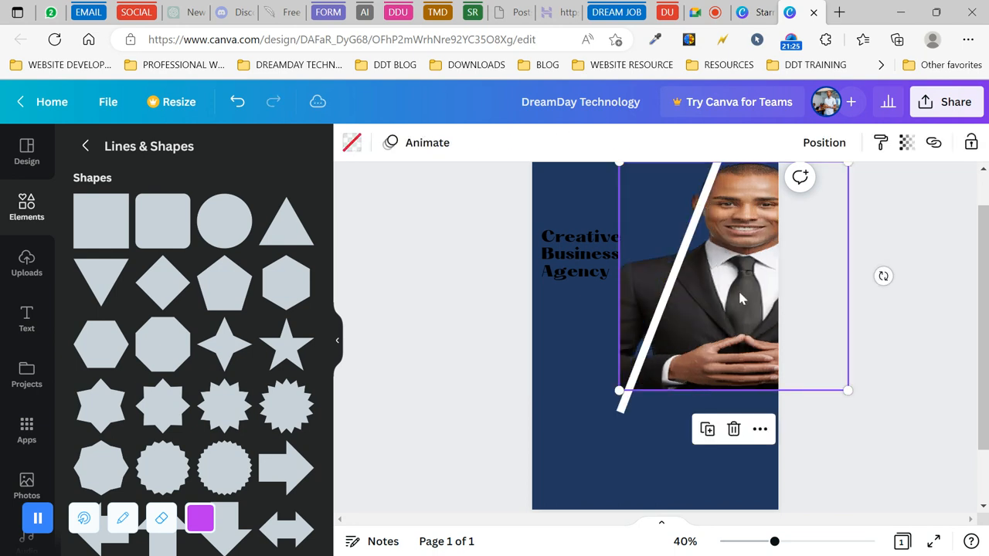
{"action": "key", "text": "Delete"}
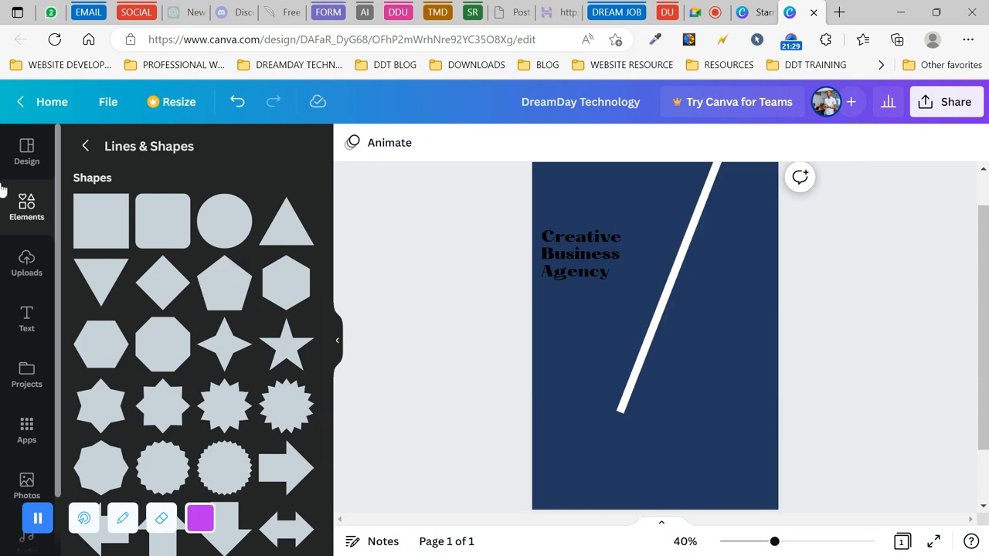
{"action": "left_click", "coordinate": [29, 207]}
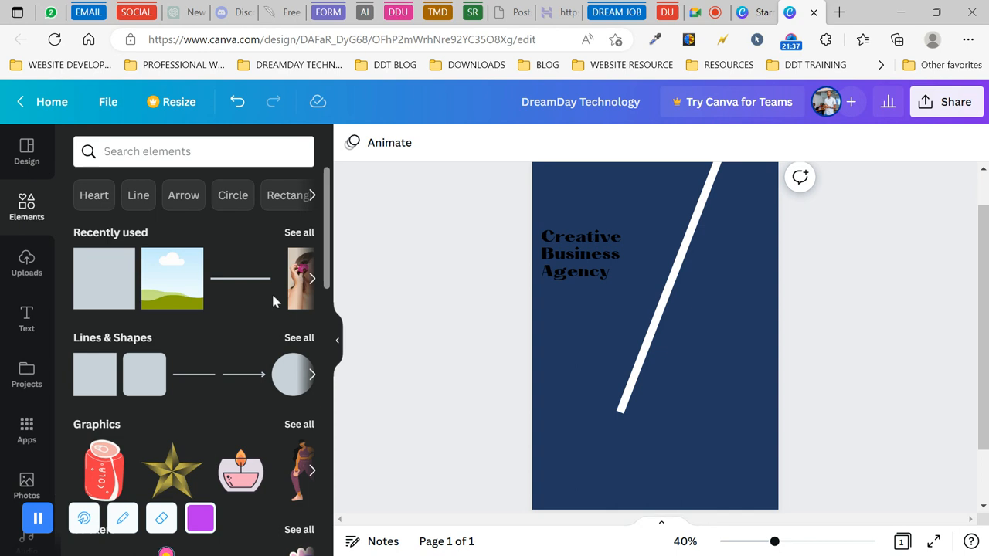
- Browse the full Frames collection and add a landscape frame to the page
{"action": "scroll", "coordinate": [241, 348], "scroll_direction": "down", "scroll_amount": 1}
{"action": "scroll", "coordinate": [241, 351], "scroll_direction": "up", "scroll_amount": 1}
{"action": "scroll", "coordinate": [241, 354], "scroll_direction": "down", "scroll_amount": 2}
{"action": "scroll", "coordinate": [240, 354], "scroll_direction": "down", "scroll_amount": 8}
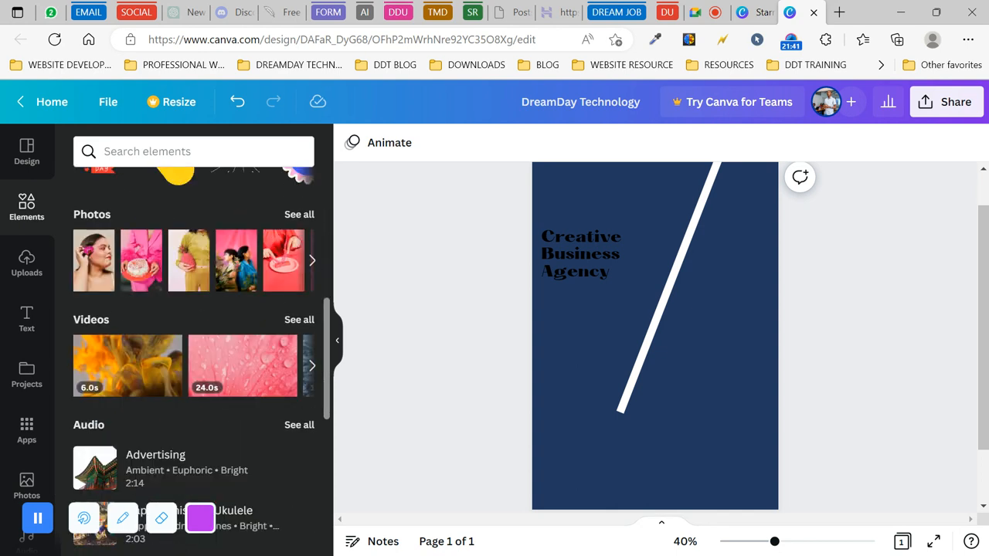
{"action": "scroll", "coordinate": [297, 340], "scroll_direction": "down", "scroll_amount": 3}
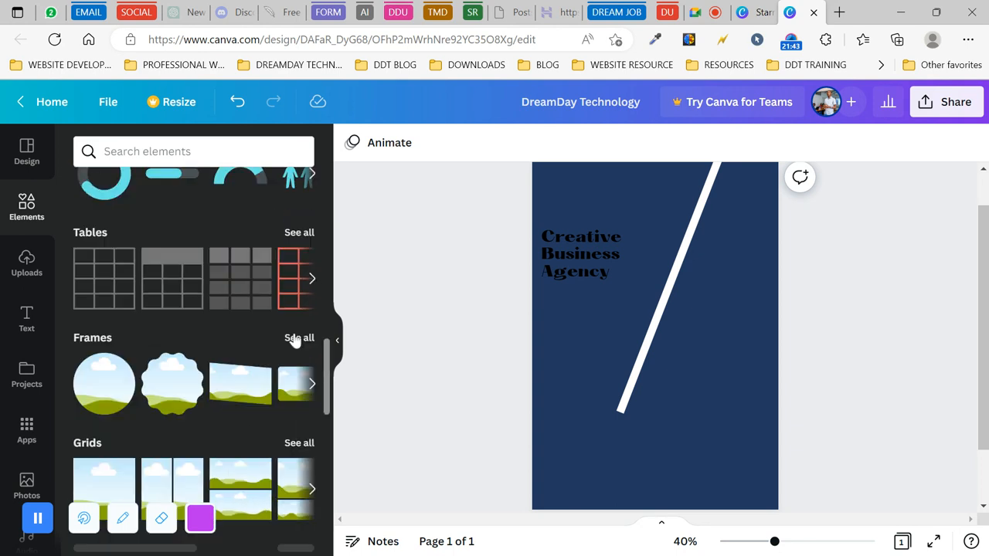
{"action": "left_click", "coordinate": [301, 337]}
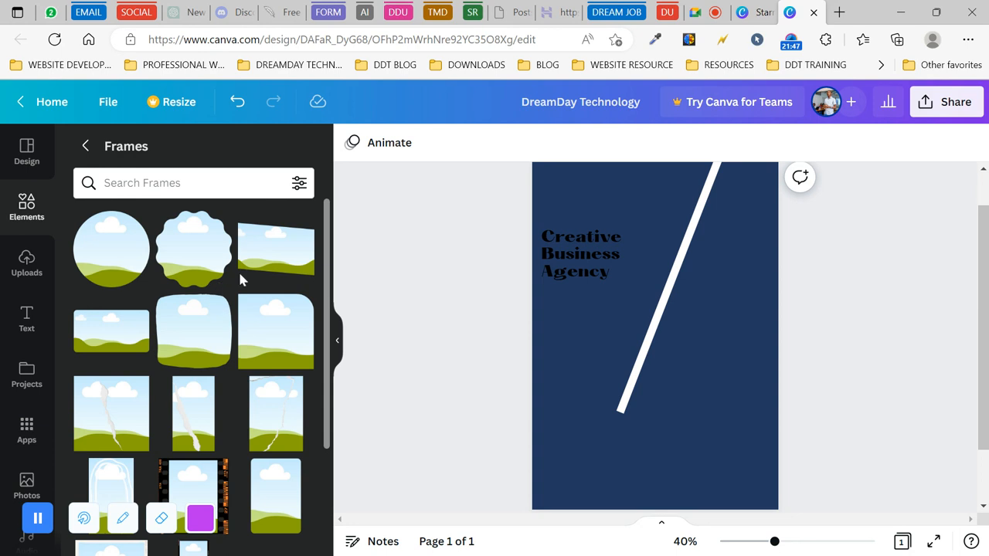
{"action": "scroll", "coordinate": [207, 424], "scroll_direction": "down", "scroll_amount": 3}
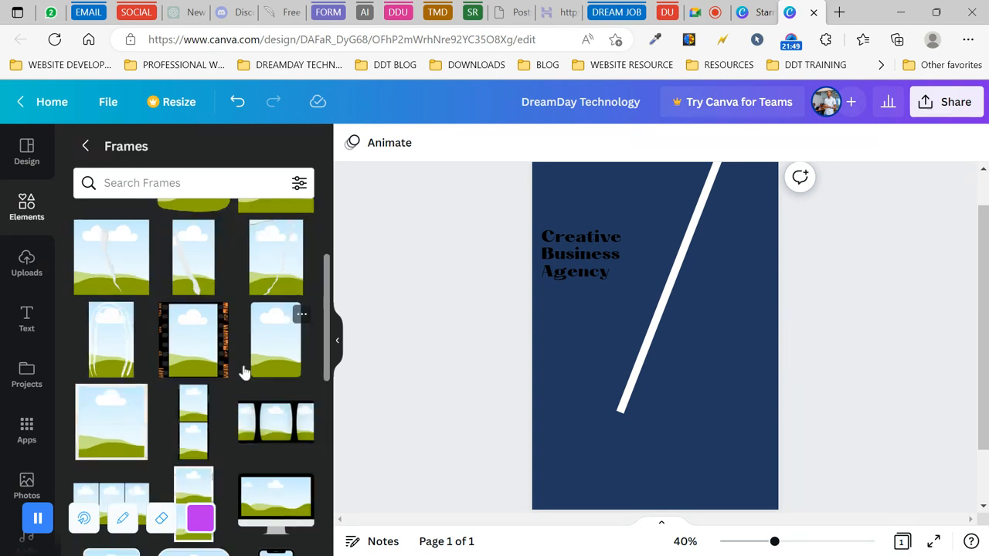
{"action": "scroll", "coordinate": [170, 376], "scroll_direction": "down", "scroll_amount": 6}
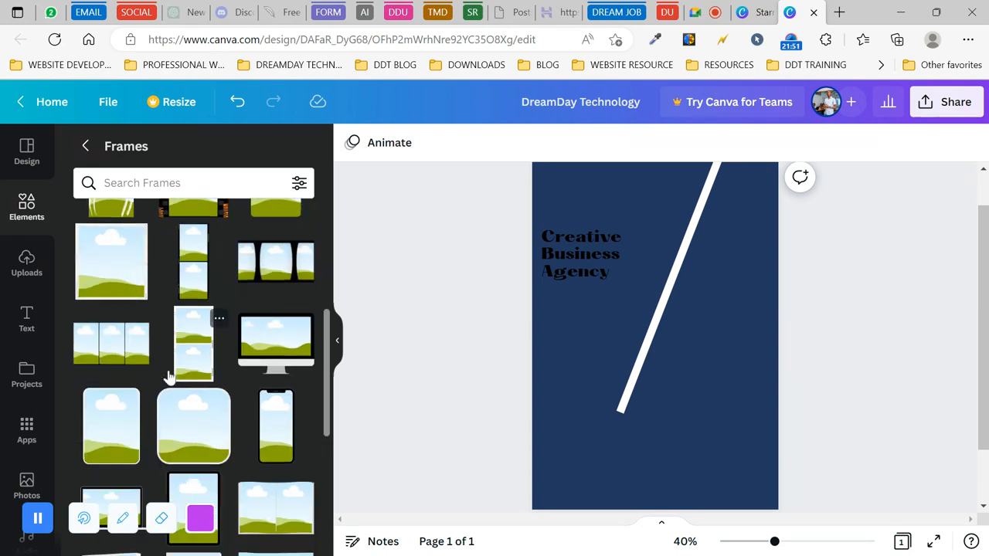
{"action": "scroll", "coordinate": [170, 376], "scroll_direction": "down", "scroll_amount": 2}
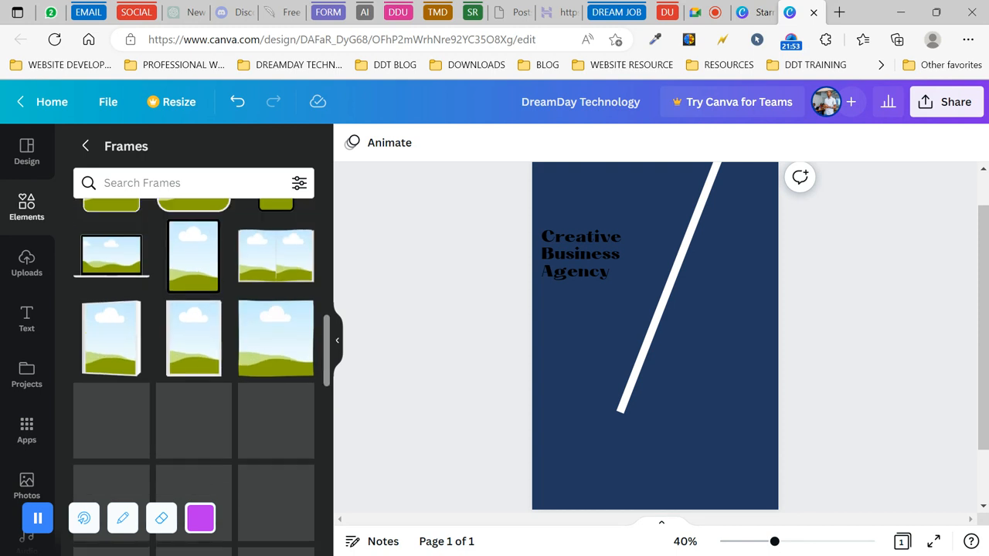
{"action": "scroll", "coordinate": [193, 387], "scroll_direction": "down", "scroll_amount": 1}
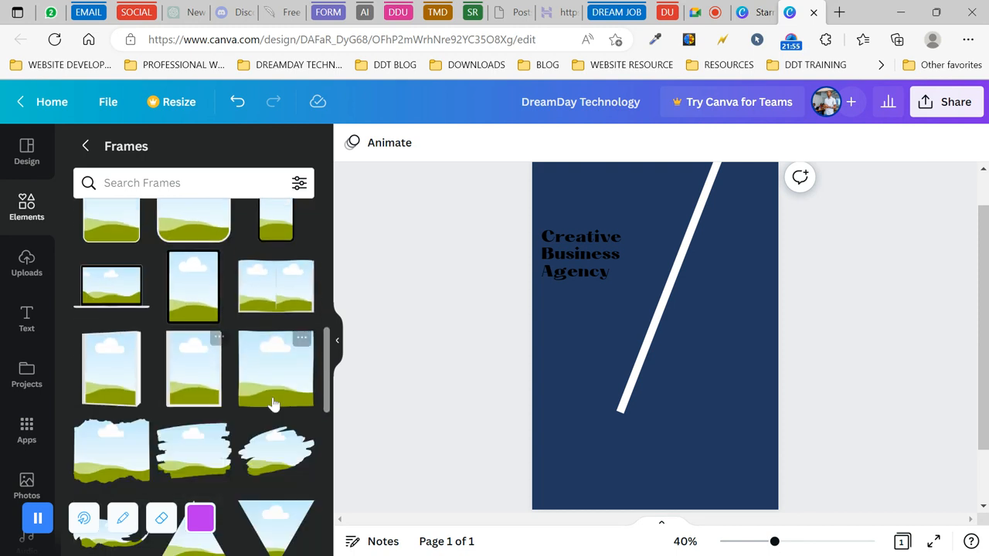
{"action": "scroll", "coordinate": [255, 365], "scroll_direction": "up", "scroll_amount": 5}
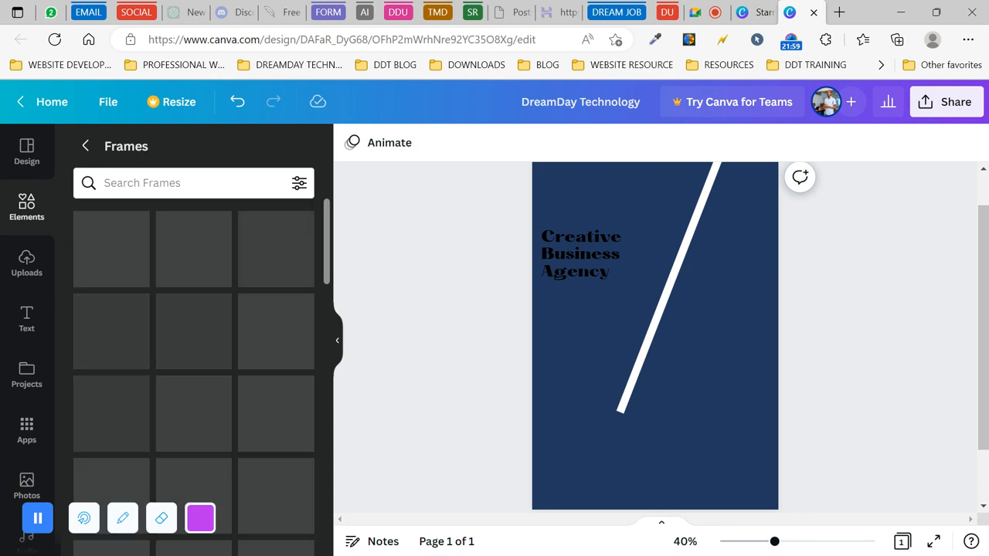
{"action": "scroll", "coordinate": [276, 429], "scroll_direction": "down", "scroll_amount": 1}
{"action": "scroll", "coordinate": [276, 429], "scroll_direction": "down", "scroll_amount": 10}
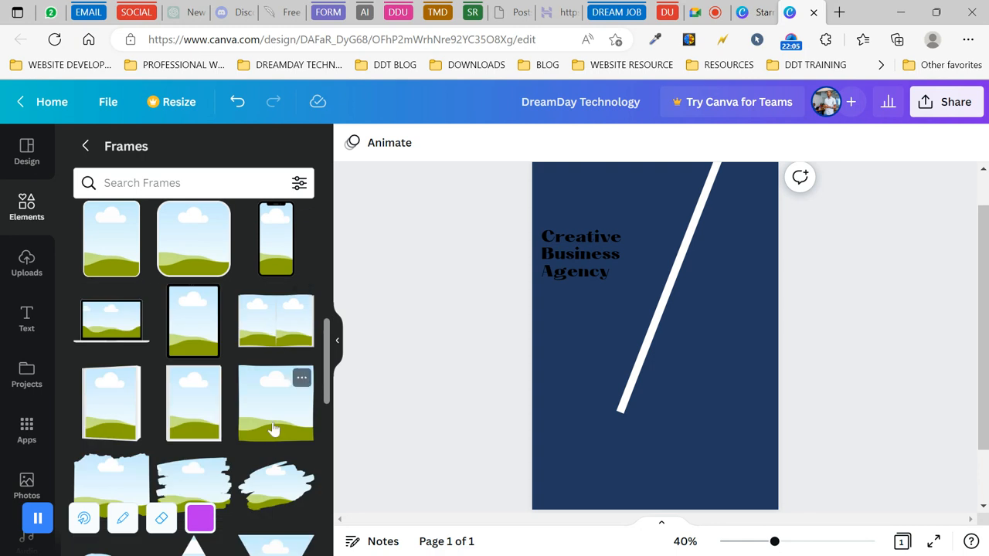
{"action": "left_click", "coordinate": [275, 425]}
- Move the landscape frame to the top-right and enlarge it to cover the page's right half
{"action": "left_click_drag", "start_coordinate": [673, 335], "coordinate": [758, 214]}
{"action": "left_click_drag", "start_coordinate": [677, 281], "coordinate": [623, 433]}
{"action": "left_click_drag", "start_coordinate": [690, 316], "coordinate": [752, 311]}
{"action": "left_click_drag", "start_coordinate": [639, 389], "coordinate": [610, 419]}
{"action": "left_click_drag", "start_coordinate": [684, 354], "coordinate": [684, 356]}
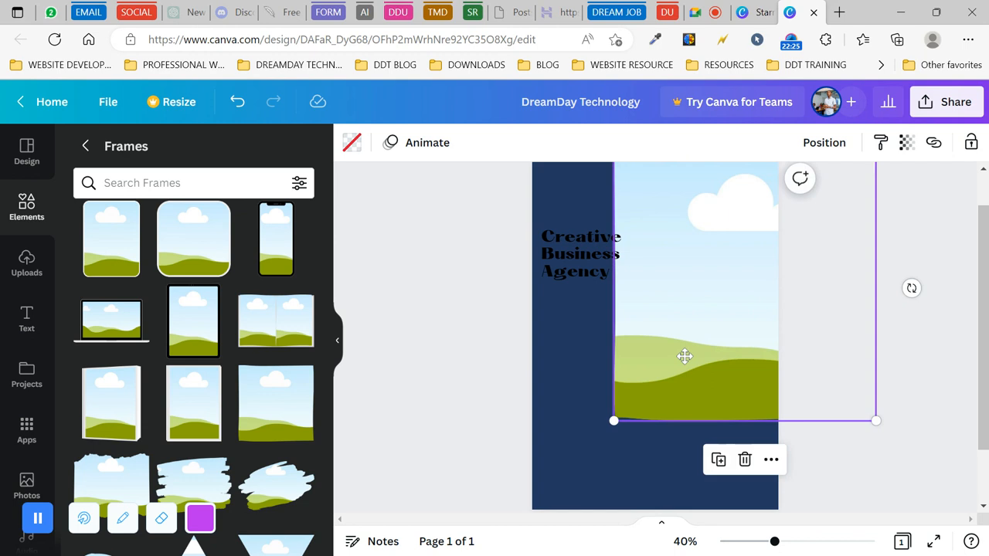
{"action": "left_click", "coordinate": [405, 342]}
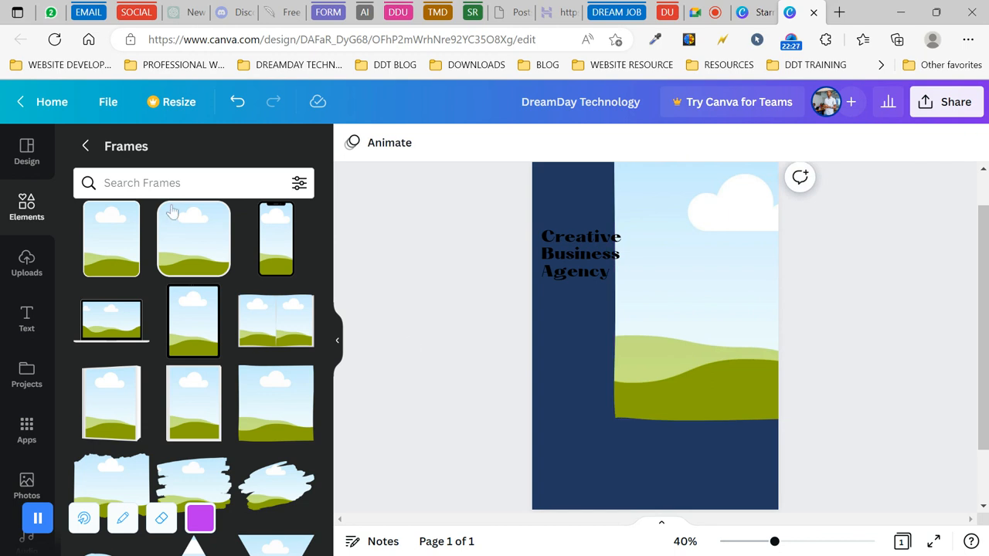
{"action": "left_click", "coordinate": [17, 215]}
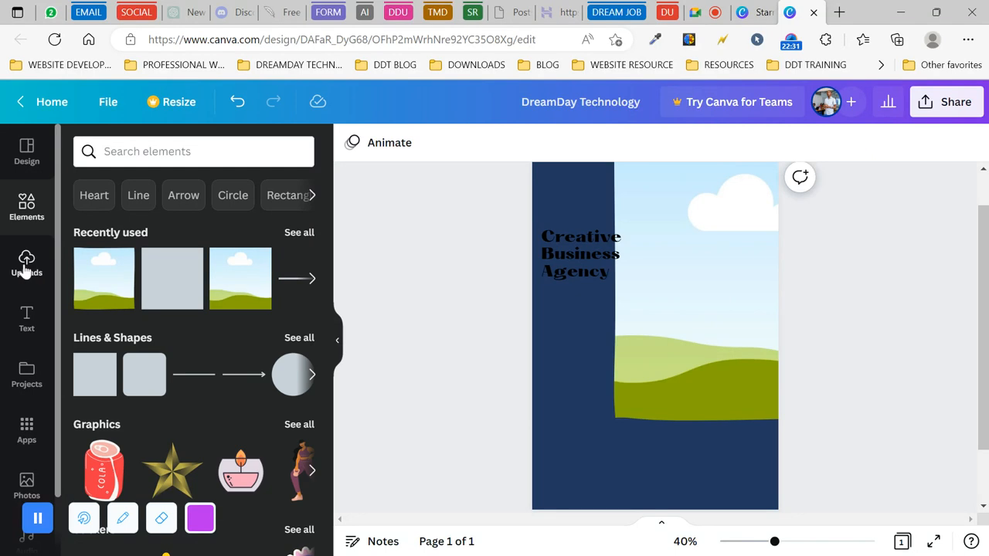
- Drag the uploaded businessman photo from Uploads into the right-side frame and select it
{"action": "left_click", "coordinate": [26, 266]}
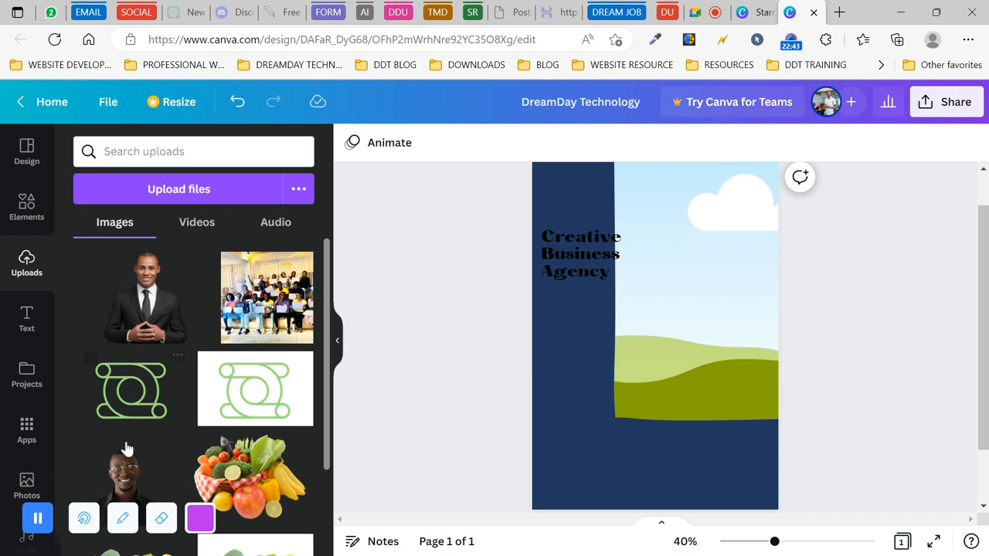
{"action": "left_click", "coordinate": [124, 468]}
{"action": "left_click_drag", "start_coordinate": [655, 342], "coordinate": [696, 263]}
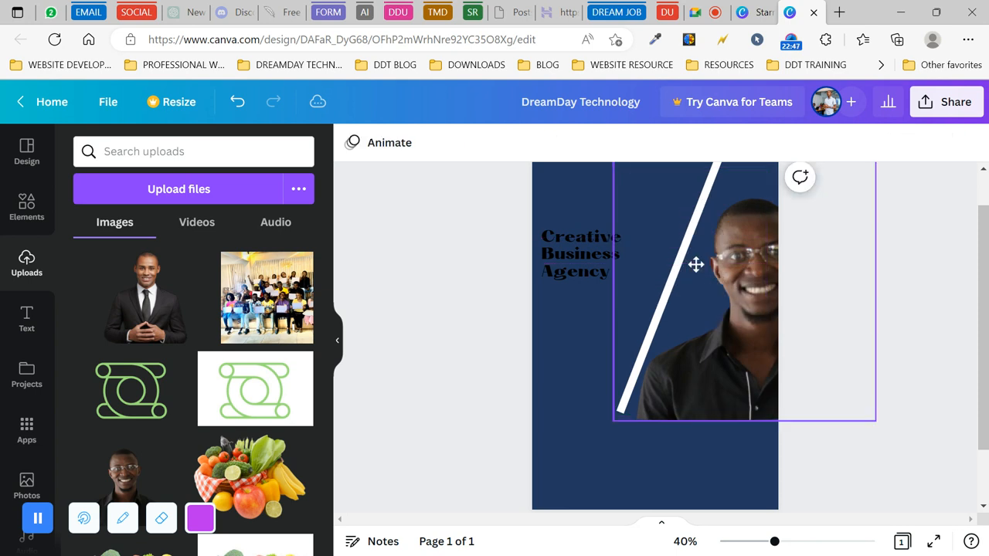
{"action": "left_click_drag", "start_coordinate": [143, 311], "coordinate": [730, 287]}
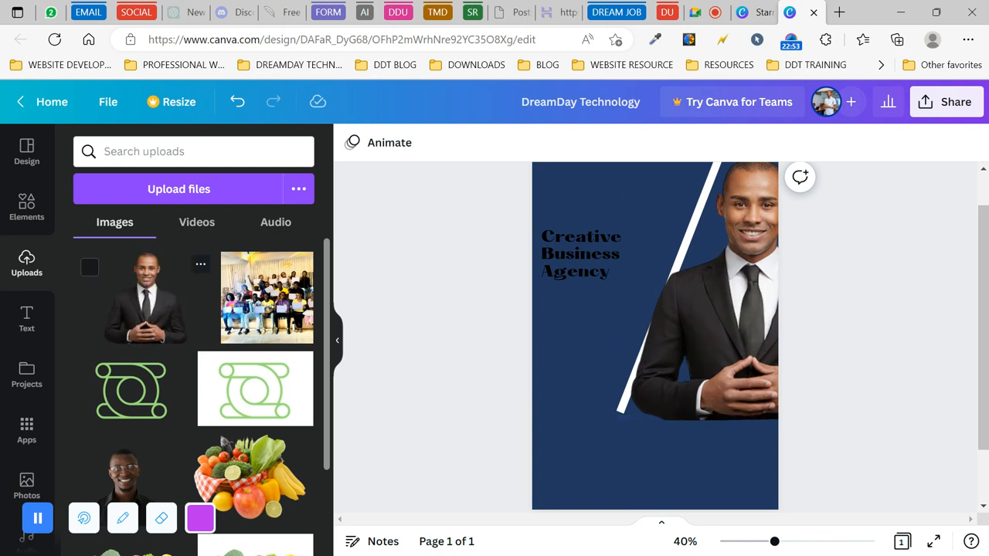
{"action": "left_click", "coordinate": [715, 228]}
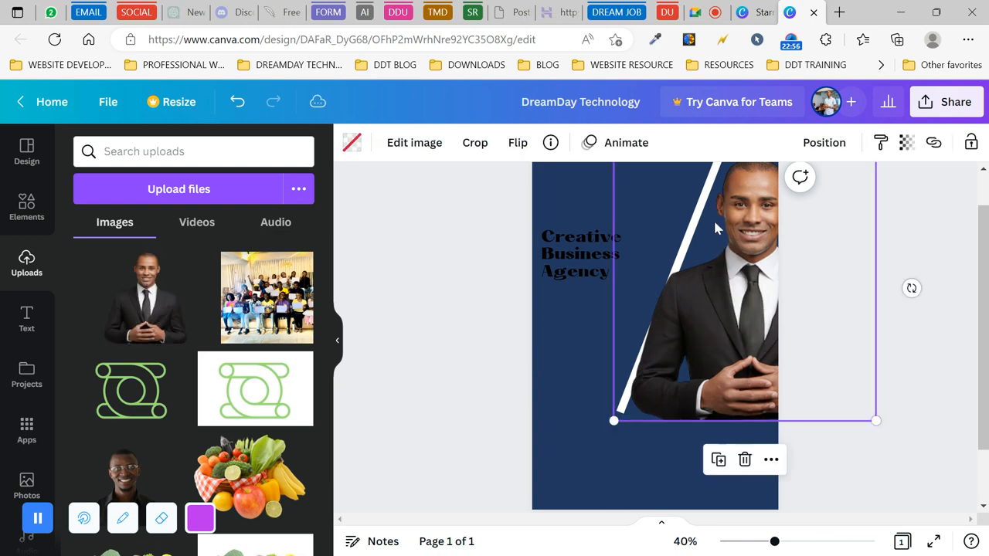
- Shift the businessman photo left within its frame and apply the crop
{"action": "double_click", "coordinate": [731, 303]}
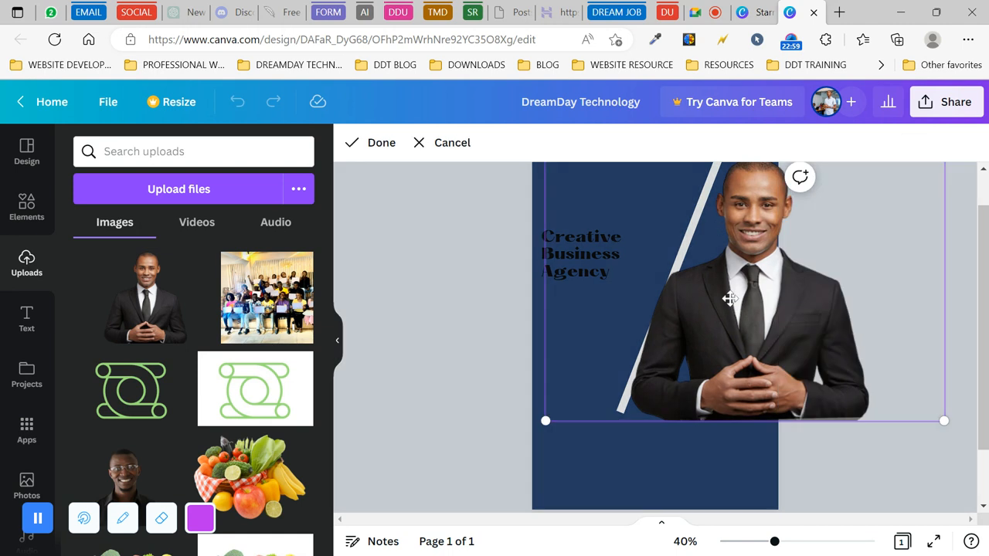
{"action": "left_click_drag", "start_coordinate": [724, 296], "coordinate": [709, 300]}
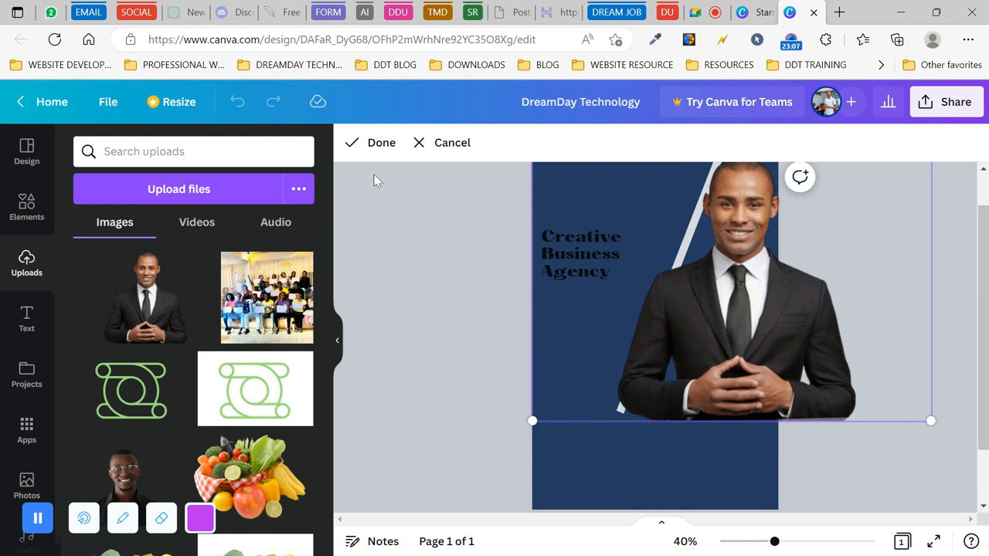
{"action": "left_click", "coordinate": [375, 144]}
{"action": "left_click", "coordinate": [525, 356]}
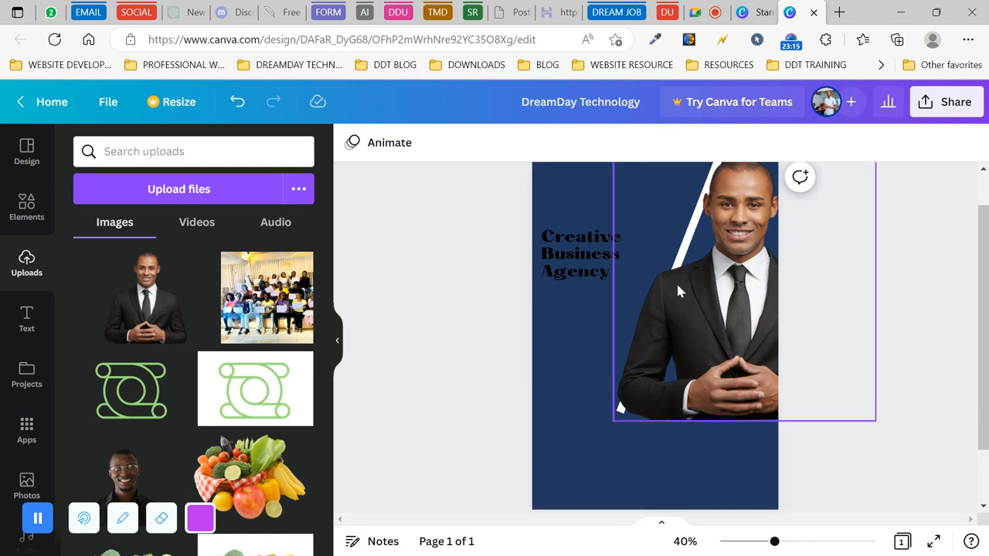
- Move the businessman photo one layer Backward via Position so the white line shows in front
{"action": "left_click", "coordinate": [734, 318]}
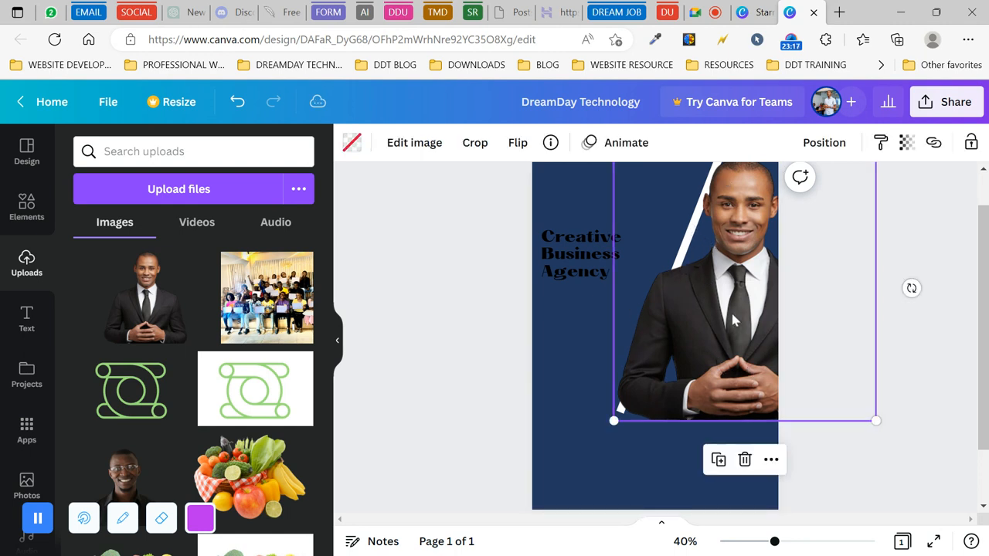
{"action": "left_click", "coordinate": [825, 145]}
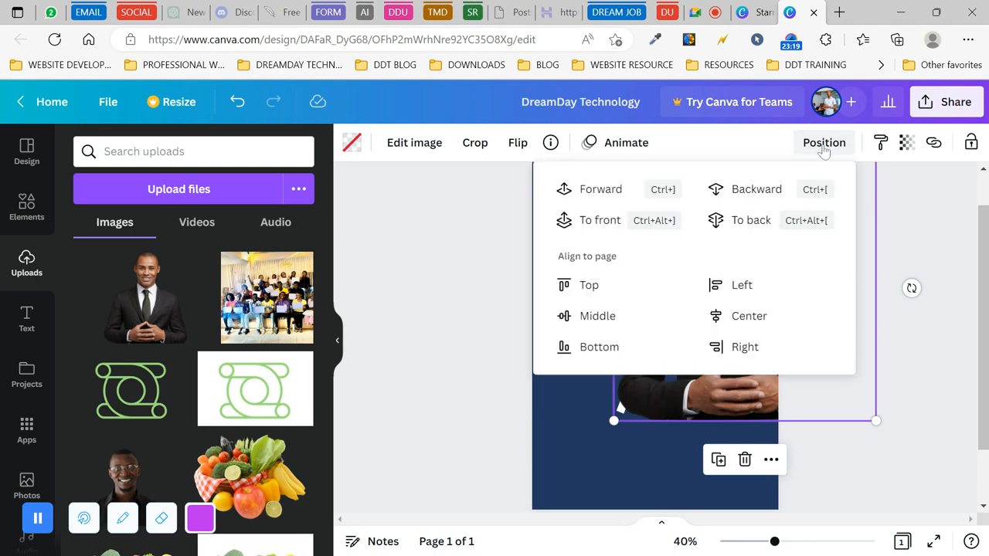
{"action": "left_click", "coordinate": [753, 193]}
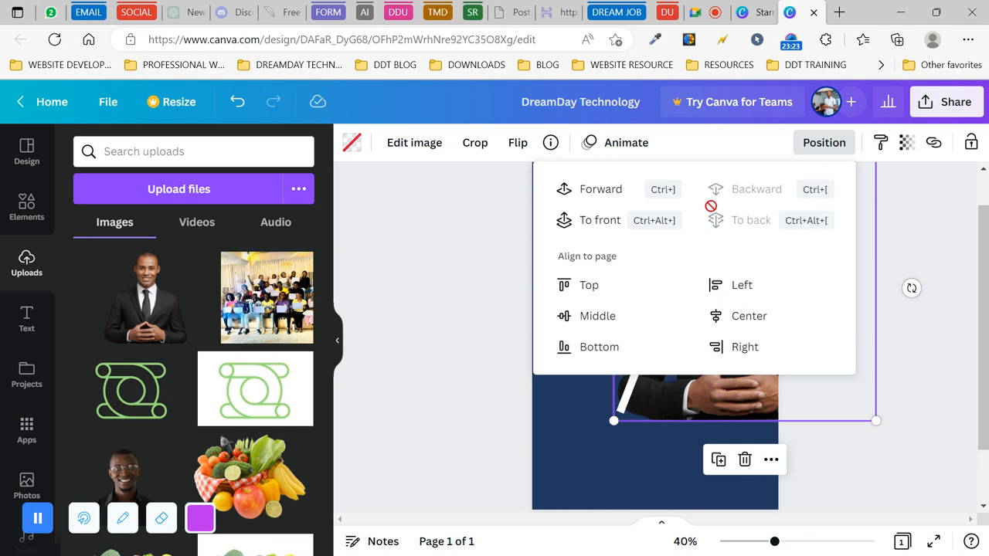
{"action": "left_click", "coordinate": [440, 273]}
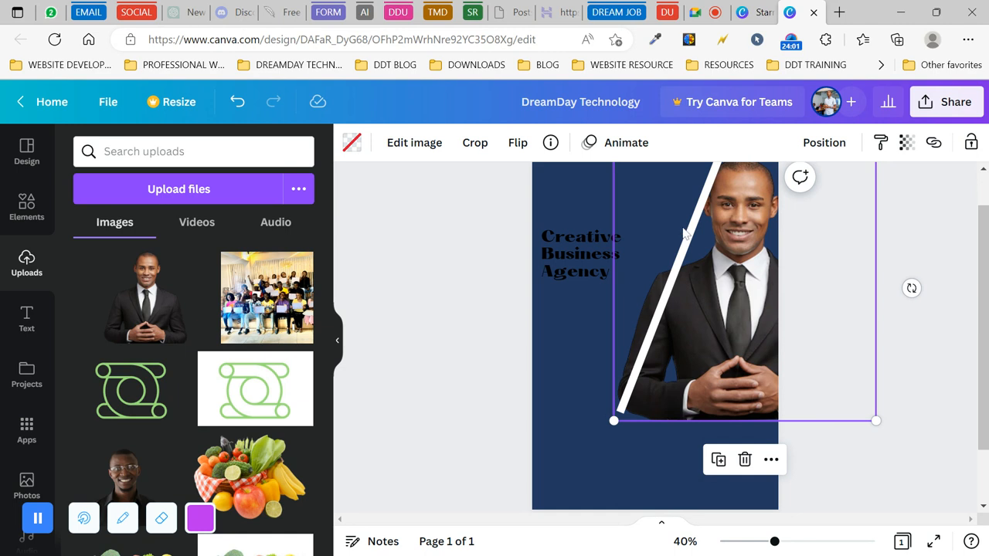
{"action": "left_click", "coordinate": [459, 290]}
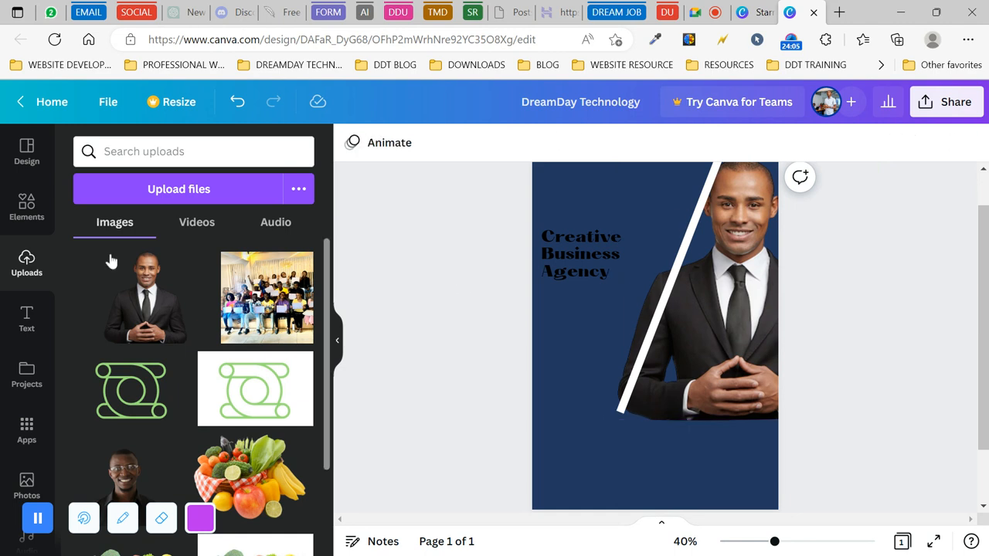
- Add a square from Elements' Lines & Shapes to the flyer
{"action": "left_click", "coordinate": [27, 217]}
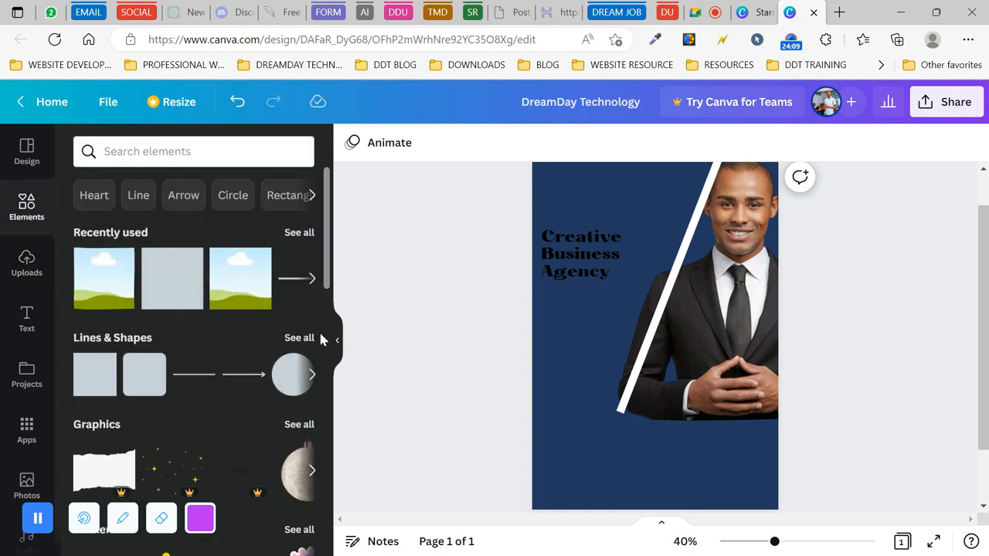
{"action": "left_click", "coordinate": [296, 338]}
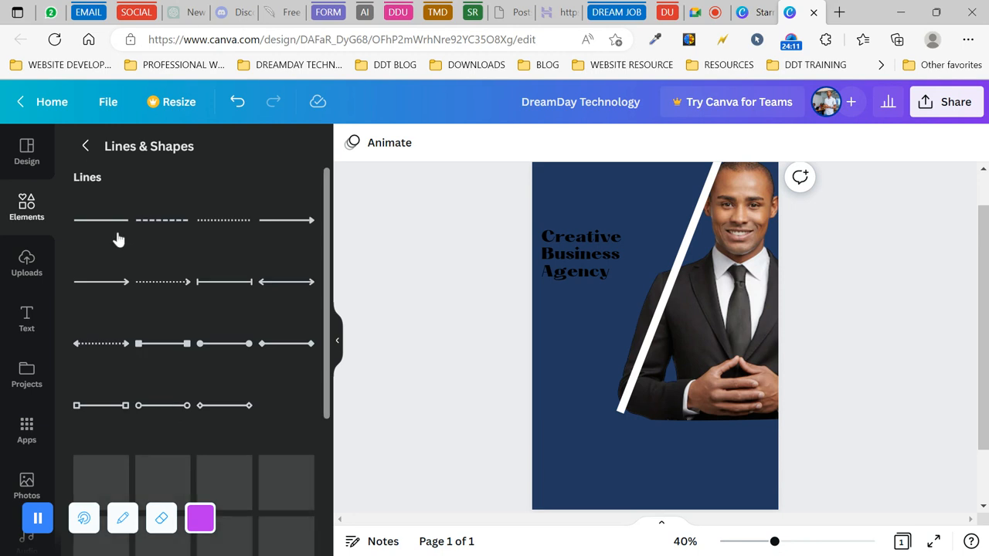
{"action": "scroll", "coordinate": [218, 282], "scroll_direction": "down", "scroll_amount": 3}
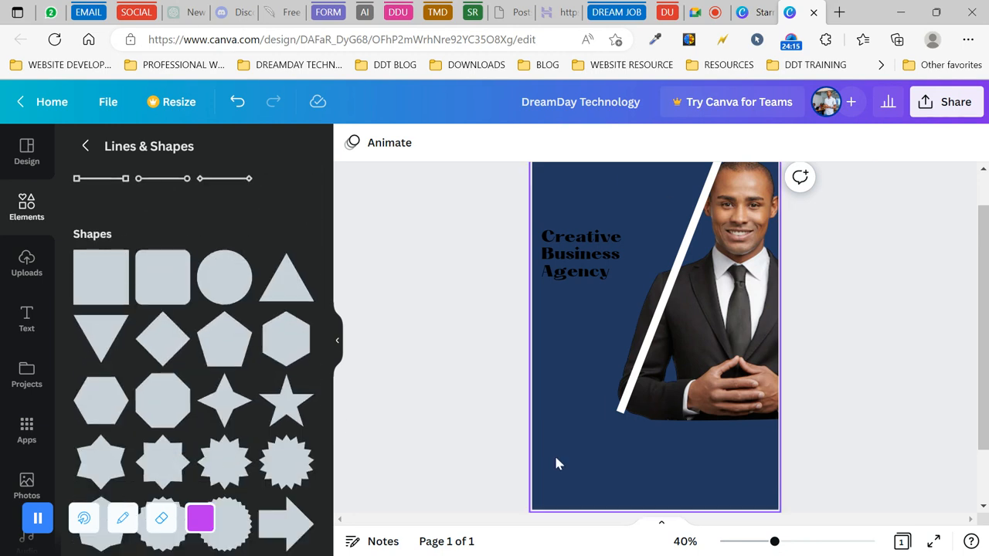
{"action": "left_click", "coordinate": [98, 285]}
{"action": "left_click", "coordinate": [645, 439]}
- Move, stretch and rotate the square into a tall brown panel tilted about 25° on the left
{"action": "left_click_drag", "start_coordinate": [667, 345], "coordinate": [604, 274]}
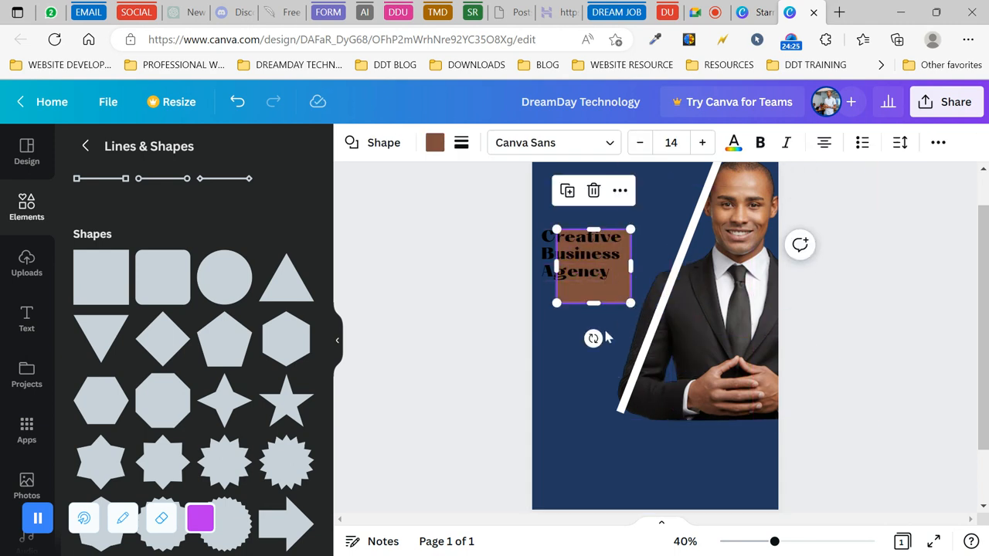
{"action": "left_click_drag", "start_coordinate": [594, 339], "coordinate": [549, 353]}
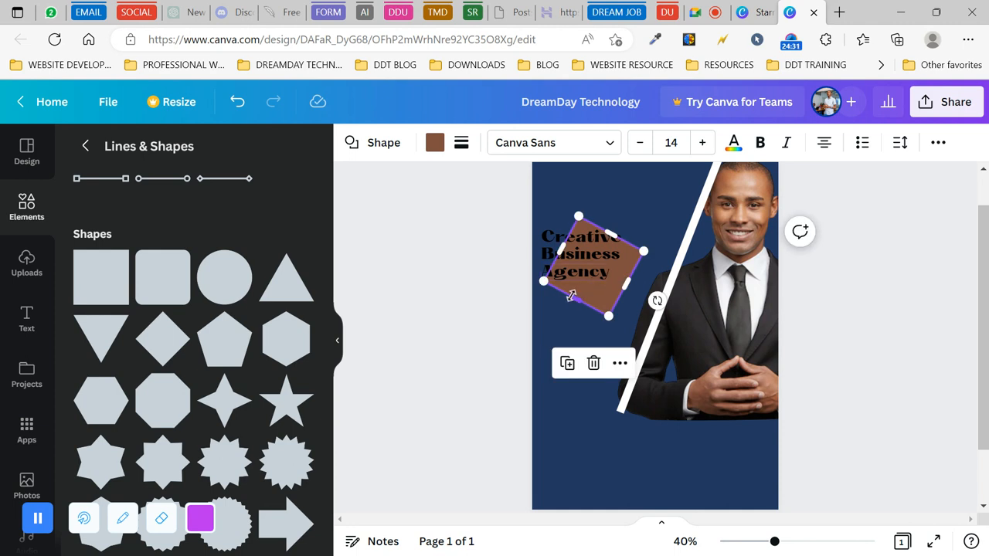
{"action": "left_click_drag", "start_coordinate": [575, 296], "coordinate": [502, 430]}
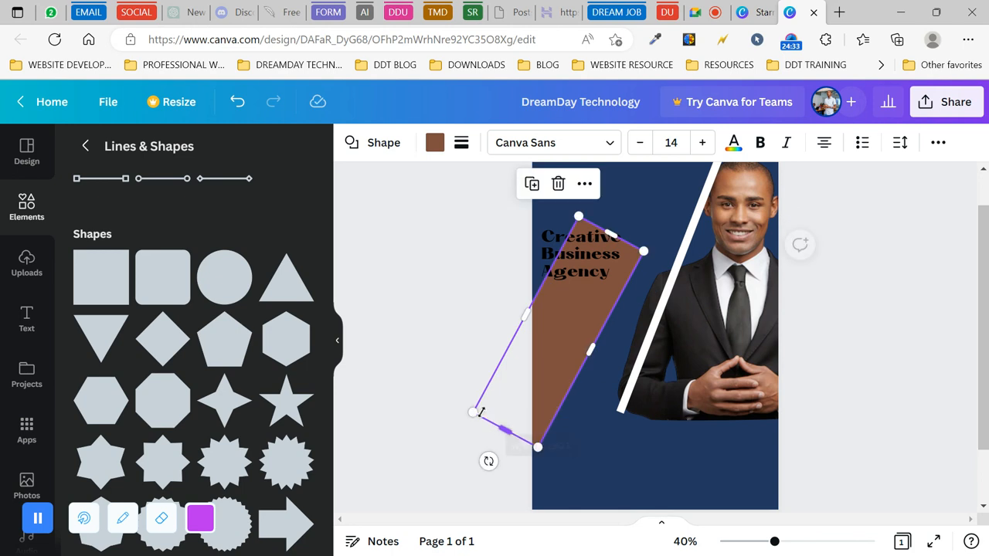
{"action": "left_click_drag", "start_coordinate": [525, 314], "coordinate": [355, 245]}
{"action": "left_click_drag", "start_coordinate": [530, 190], "coordinate": [593, 91]}
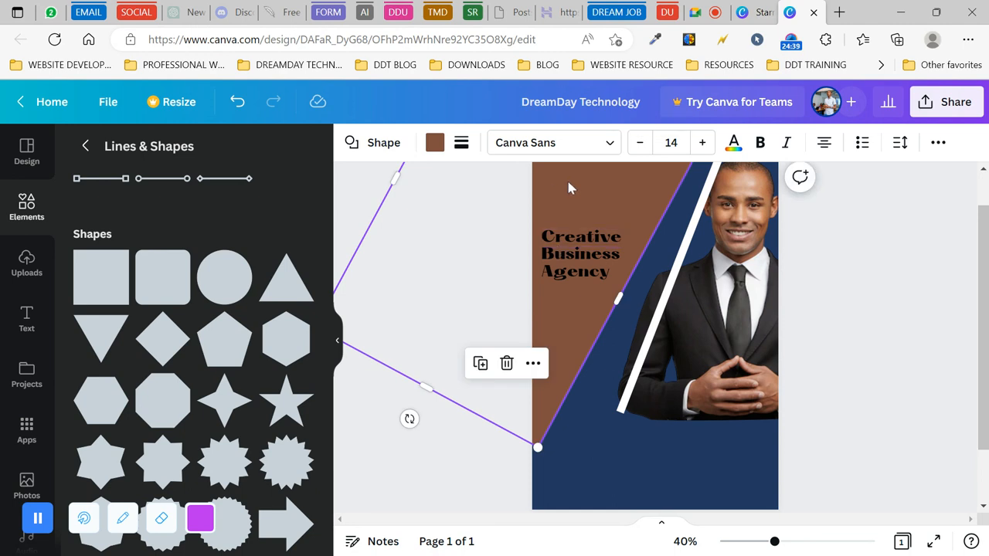
{"action": "left_click_drag", "start_coordinate": [572, 190], "coordinate": [606, 190]}
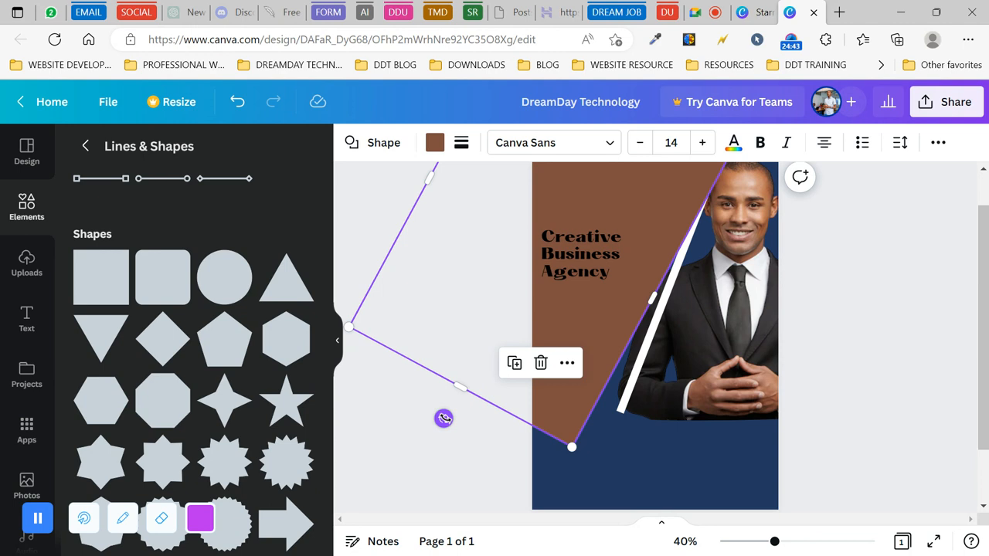
{"action": "left_click_drag", "start_coordinate": [444, 418], "coordinate": [467, 431]}
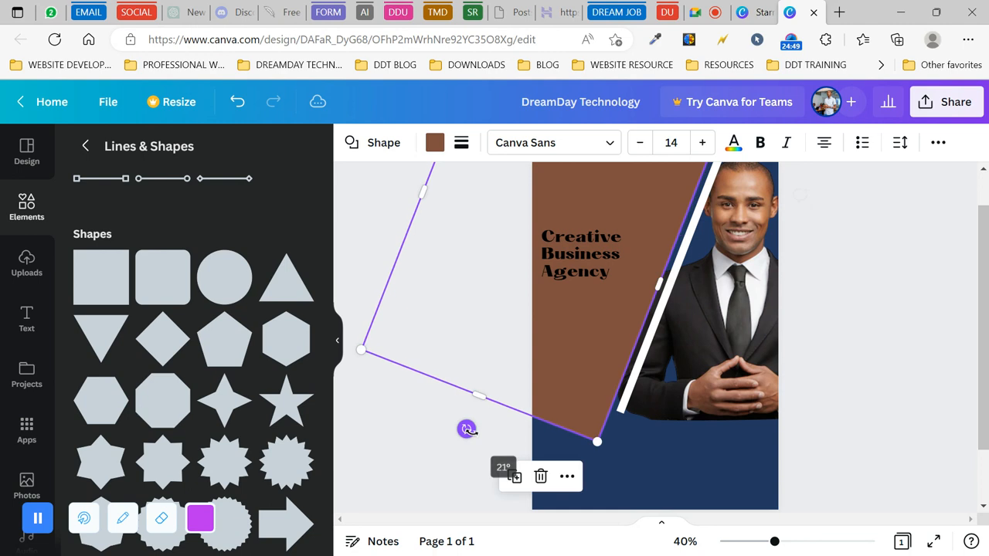
{"action": "left_click", "coordinate": [647, 362]}
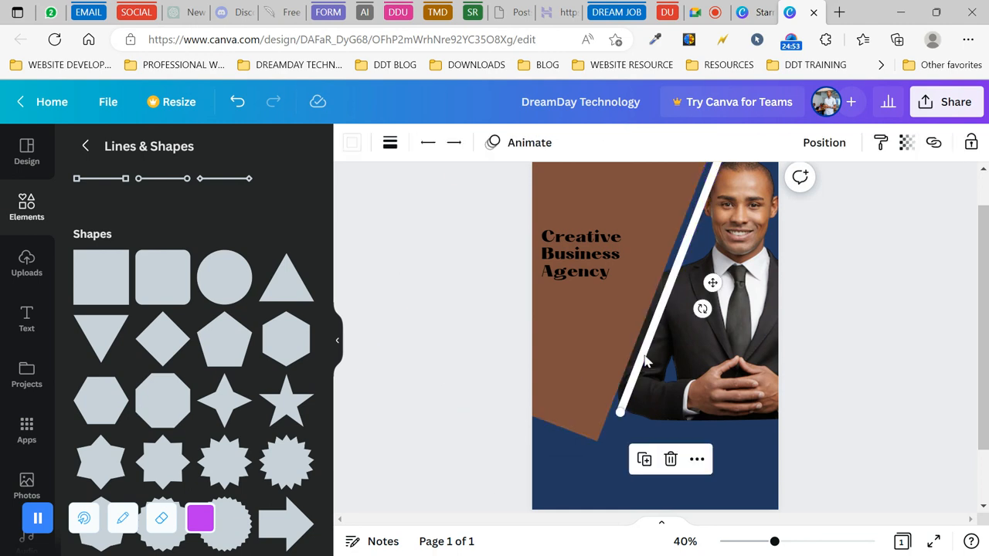
- Nudge the white diagonal line eight steps left and one down along the panel edge
{"action": "key", "text": "Left"}
{"action": "key", "text": "Left"}
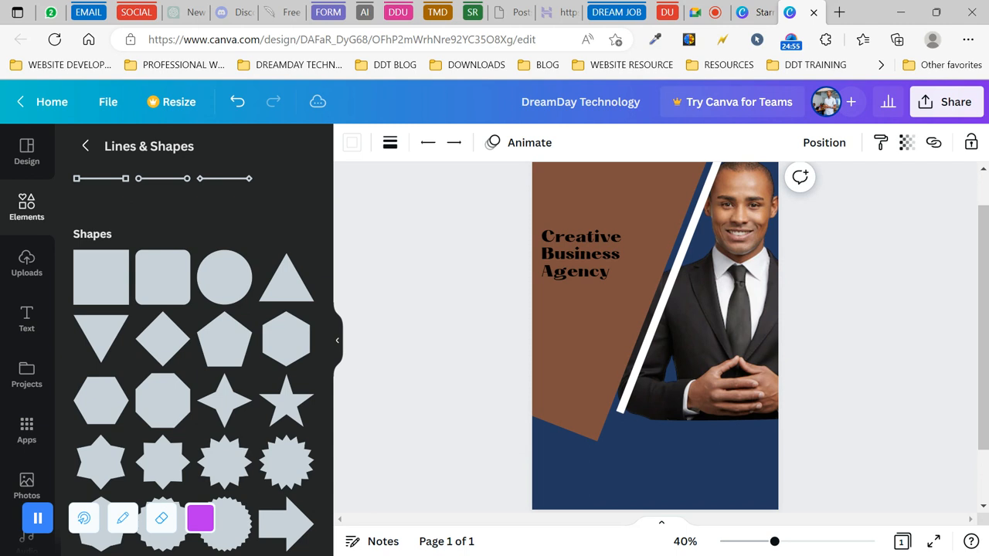
{"action": "key", "text": "Left"}
{"action": "key", "text": "Left"}
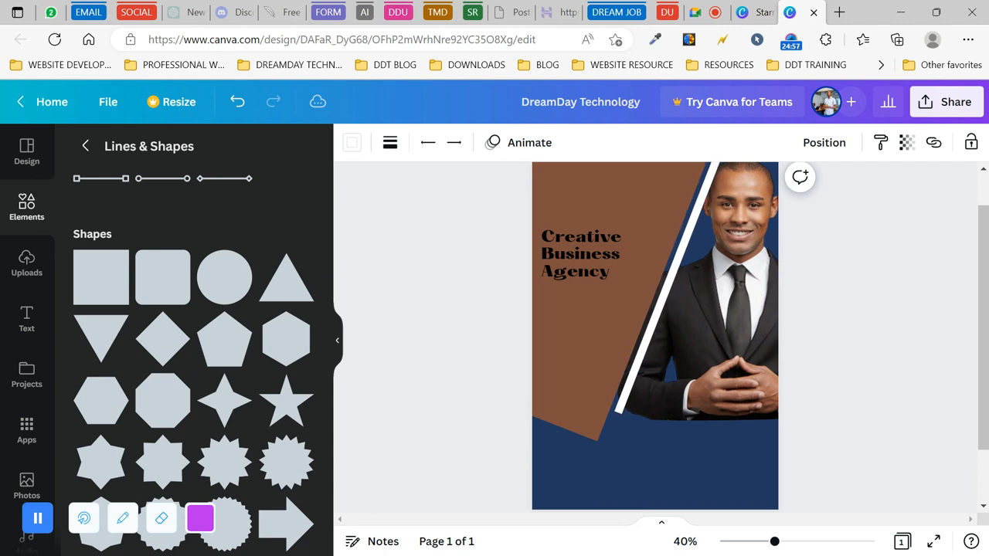
{"action": "key", "text": "Left"}
{"action": "key", "text": "Left"}
{"action": "key", "text": "Left"}
{"action": "key", "text": "Left"}
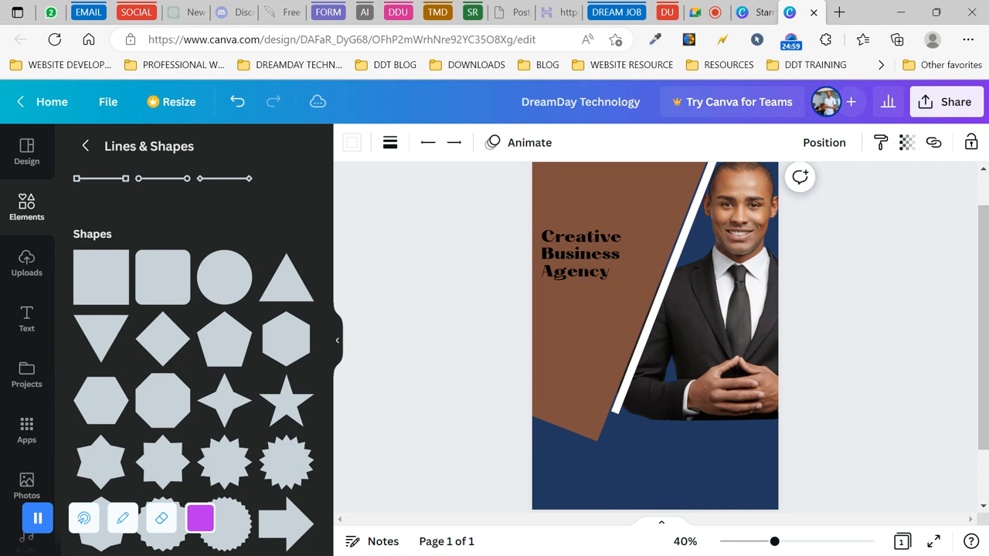
{"action": "key", "text": "Left"}
{"action": "key", "text": "Left"}
{"action": "key", "text": "Left"}
{"action": "key", "text": "Left"}
{"action": "key", "text": "Left"}
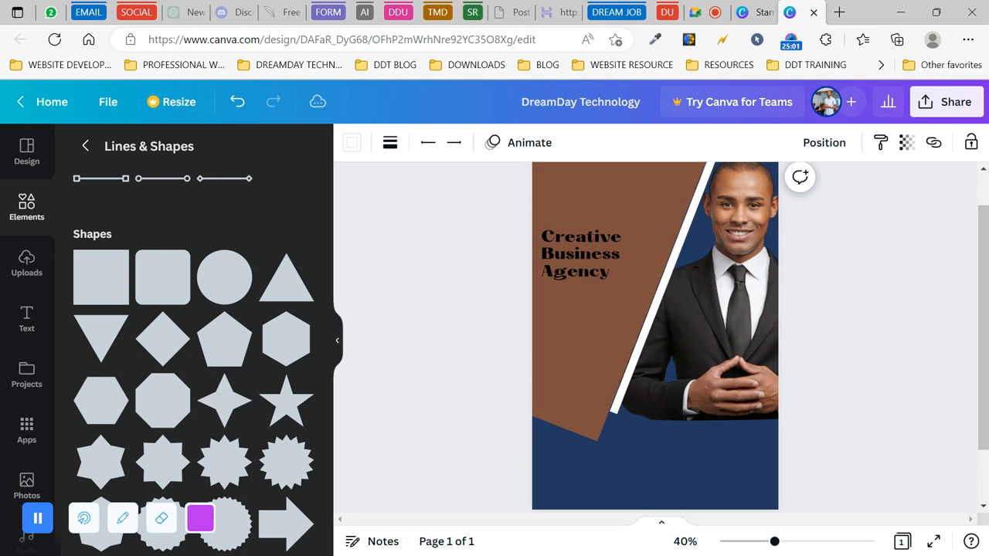
{"action": "key", "text": "Left"}
{"action": "key", "text": "Left"}
{"action": "key", "text": "Left"}
{"action": "key", "text": "Left"}
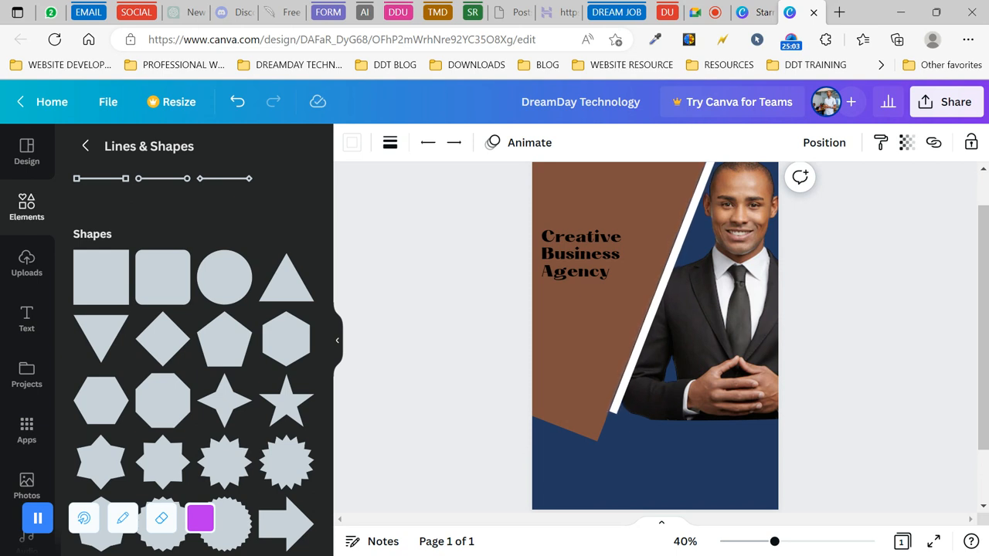
{"action": "key", "text": "Left"}
{"action": "key", "text": "Left"}
{"action": "key", "text": "Left"}
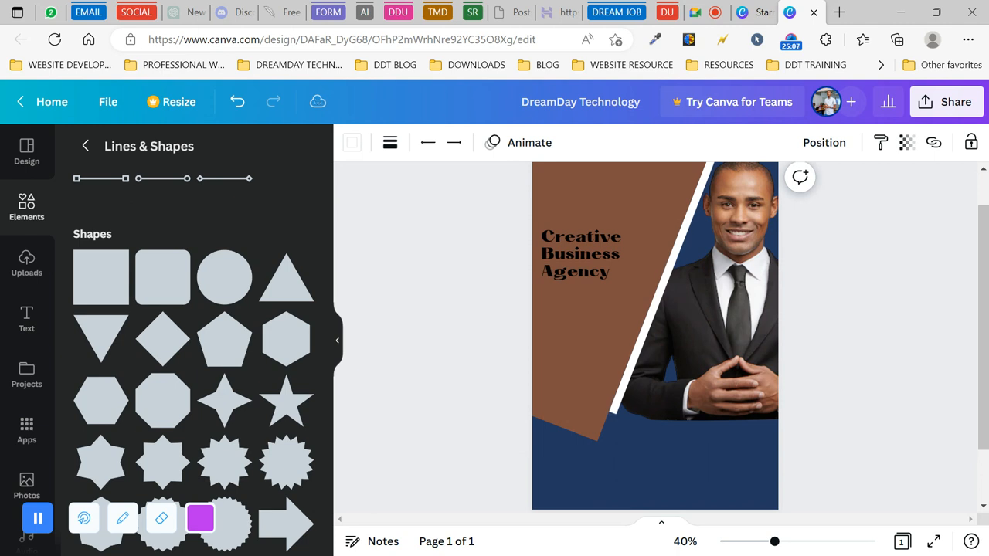
{"action": "key", "text": "Down"}
{"action": "key", "text": "Down"}
{"action": "key", "text": "Down"}
{"action": "key", "text": "Down"}
{"action": "key", "text": "Down"}
{"action": "key", "text": "Down"}
{"action": "key", "text": "Down"}
{"action": "key", "text": "Down"}
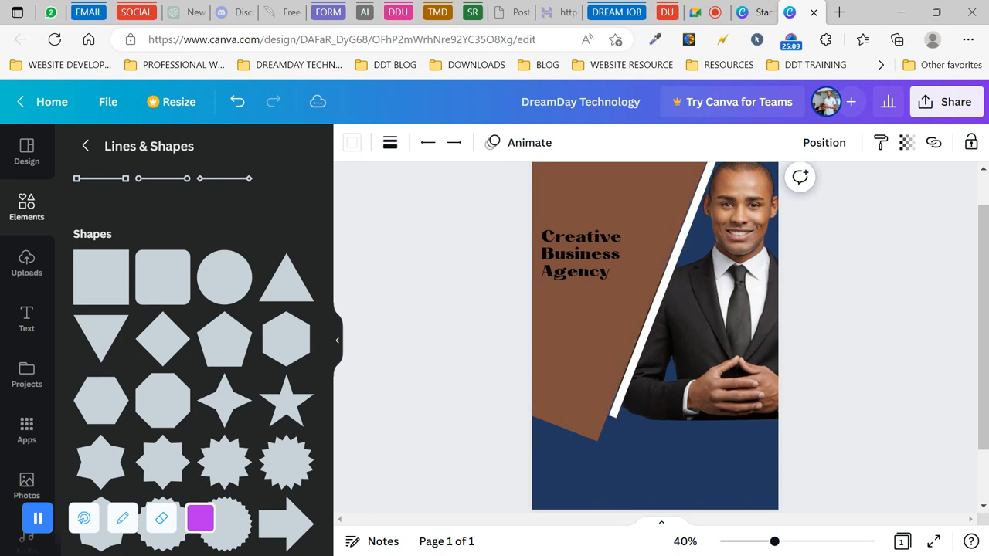
{"action": "key", "text": "Left"}
{"action": "key", "text": "Left"}
{"action": "key", "text": "Left"}
{"action": "key", "text": "Left"}
{"action": "key", "text": "Left"}
{"action": "key", "text": "Left"}
{"action": "key", "text": "Left"}
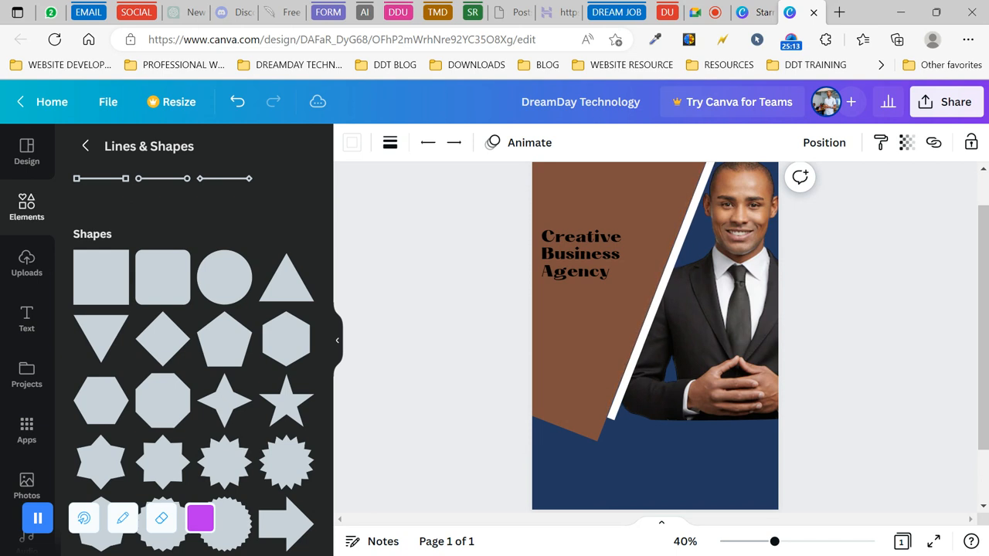
{"action": "key", "text": "Left"}
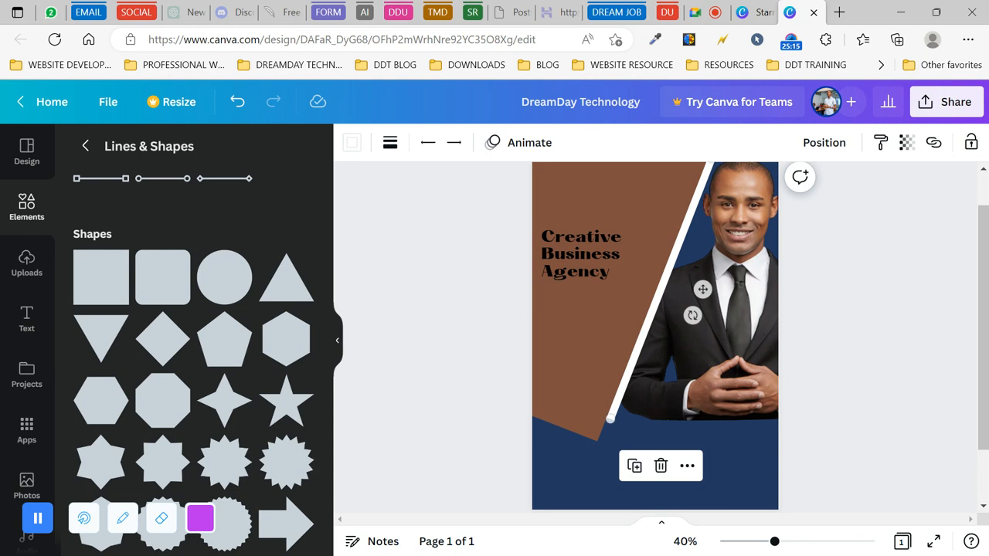
{"action": "left_click", "coordinate": [568, 452]}
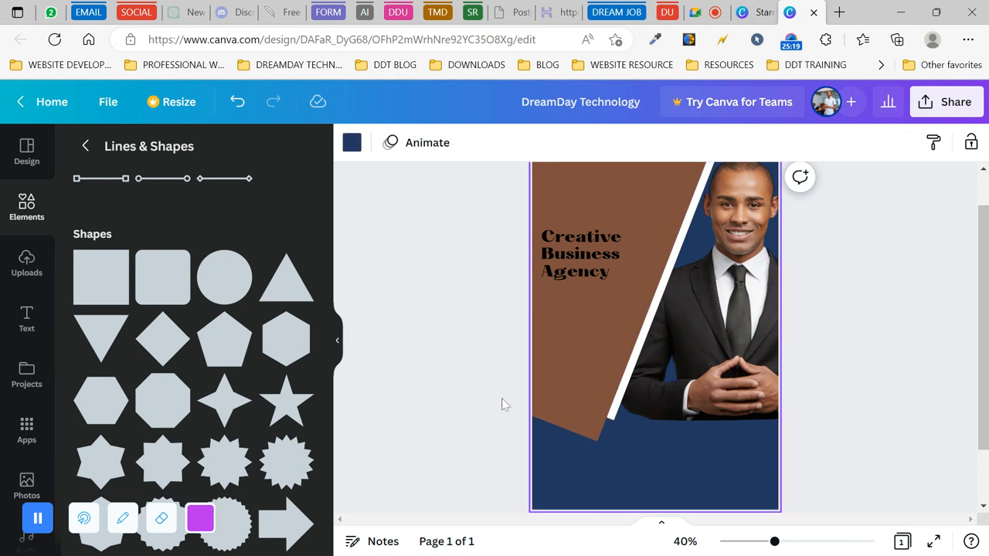
- Replace a misspelled 'griendien' search, clear recent searches, and search elements for 'gradient'
{"action": "left_click", "coordinate": [32, 210]}
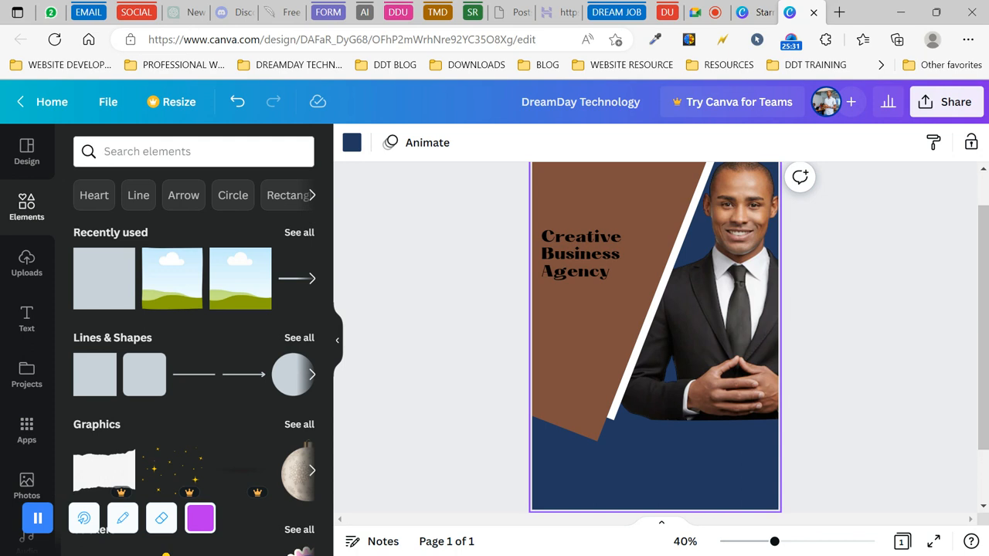
{"action": "left_click", "coordinate": [193, 152]}
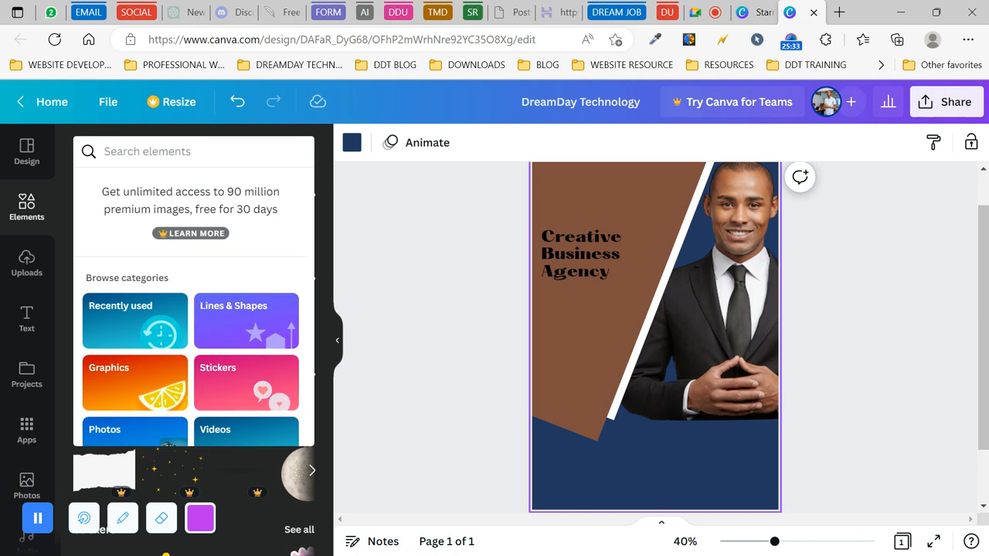
{"action": "type", "text": "gri"}
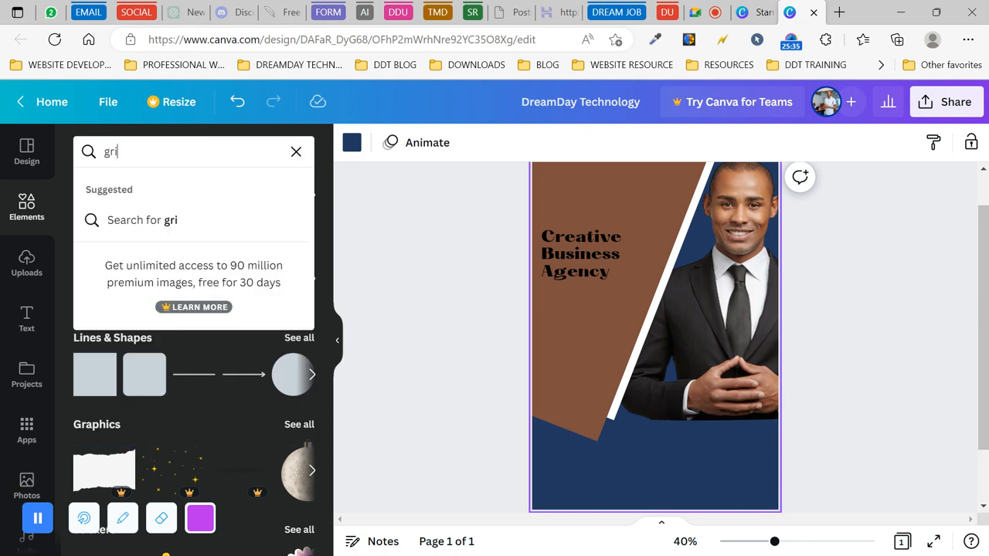
{"action": "type", "text": "en"}
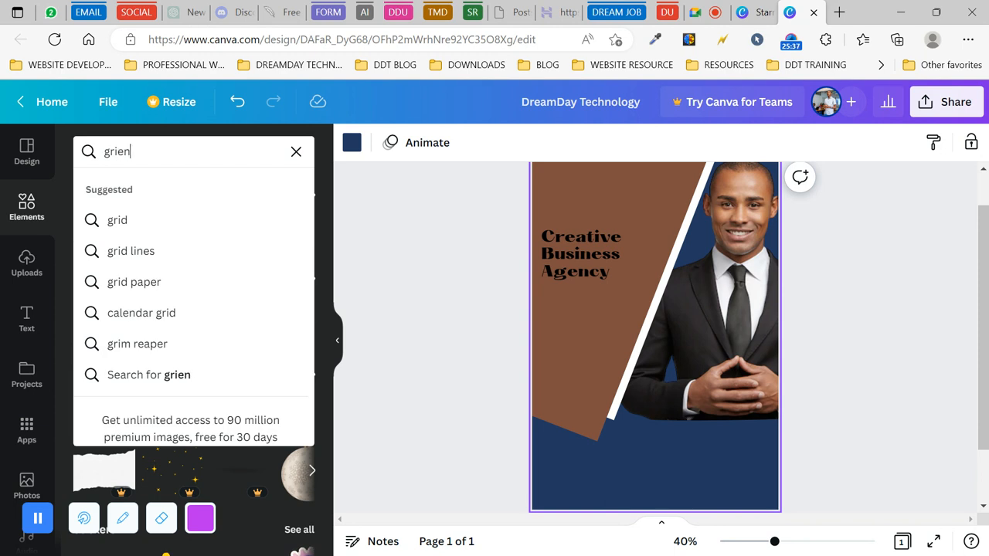
{"action": "type", "text": "dien"}
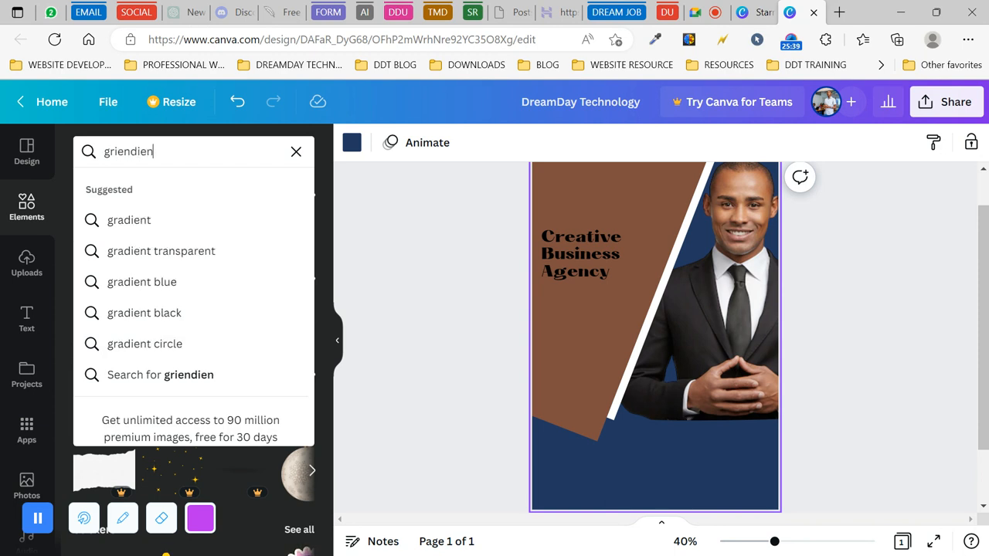
{"action": "left_click", "coordinate": [199, 220]}
{"action": "double_click", "coordinate": [155, 153]}
{"action": "key", "text": "BackSpace"}
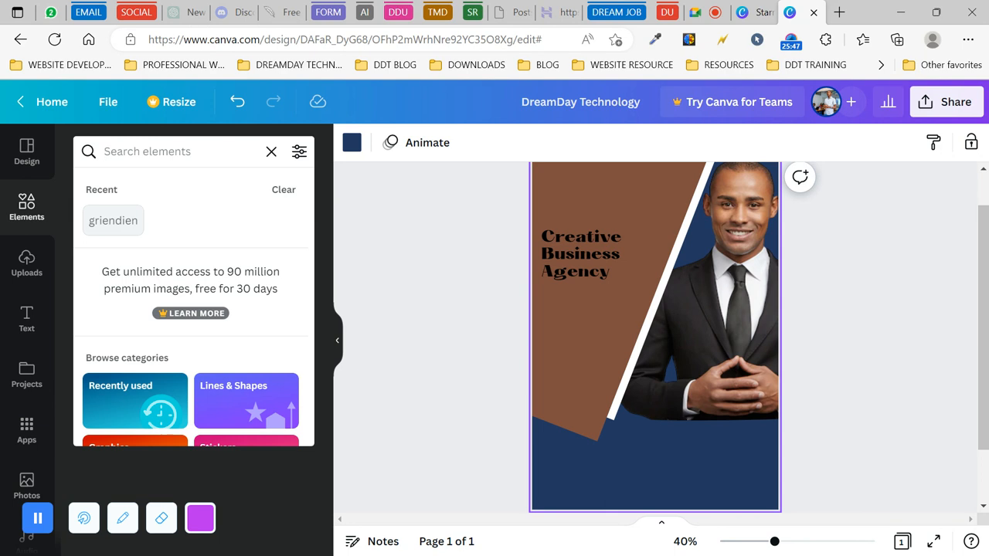
{"action": "left_click", "coordinate": [278, 190]}
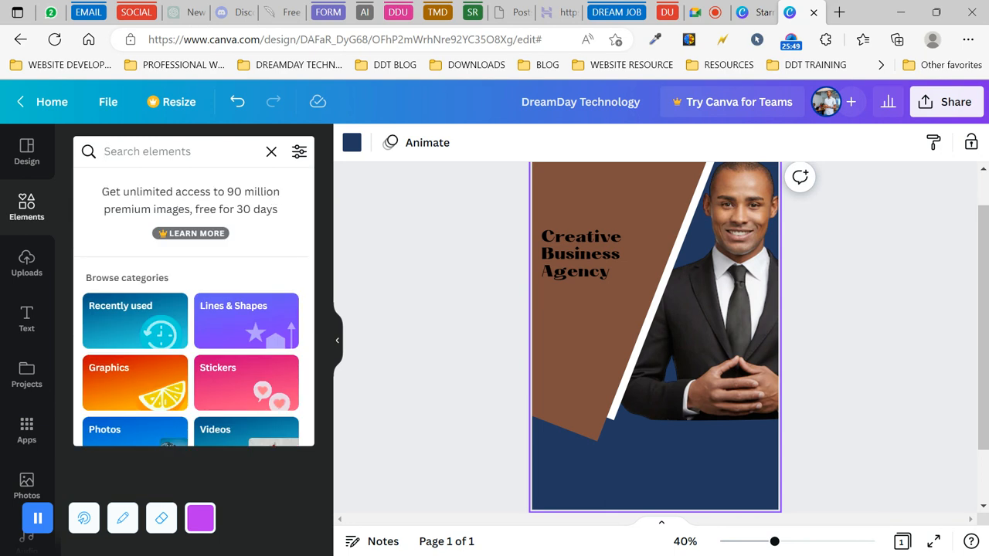
{"action": "type", "text": "gr"}
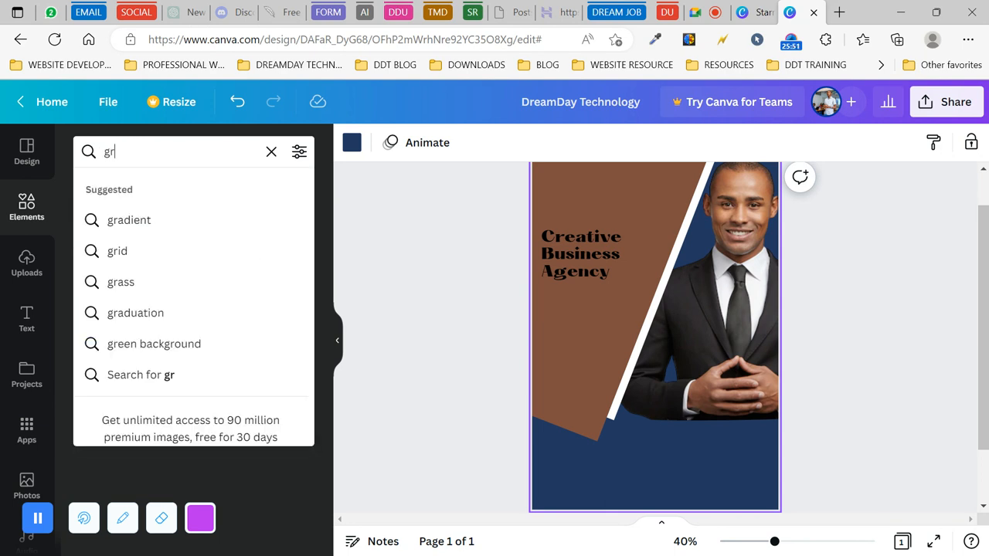
{"action": "left_click", "coordinate": [148, 221]}
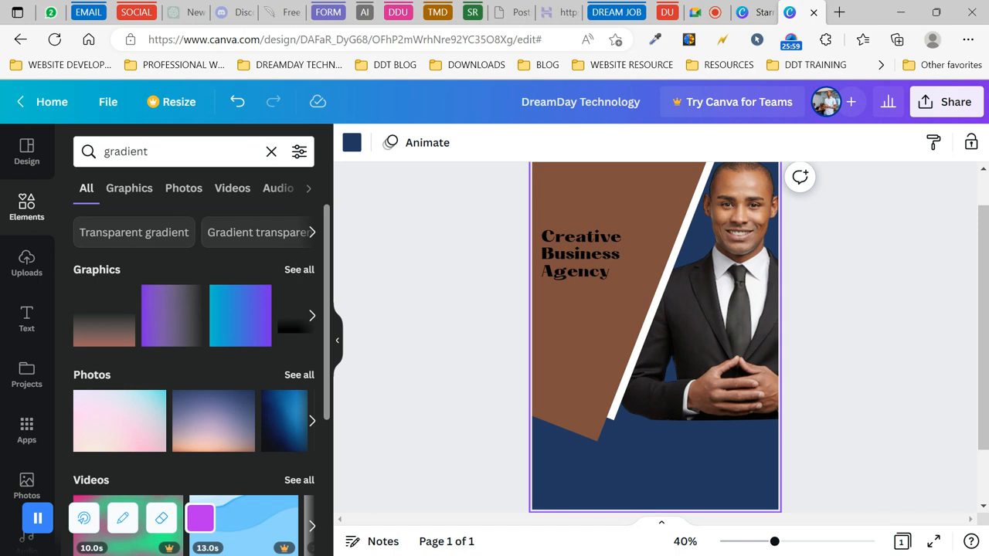
- Add a gradient blob from the Graphics results, move it onto the panel, then delete it
{"action": "left_click", "coordinate": [298, 270]}
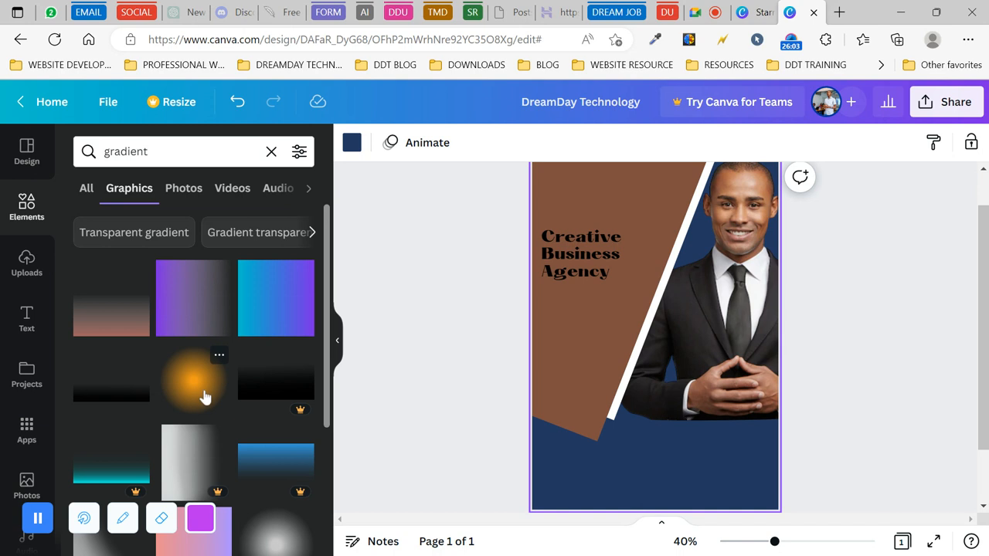
{"action": "scroll", "coordinate": [205, 396], "scroll_direction": "down", "scroll_amount": 8}
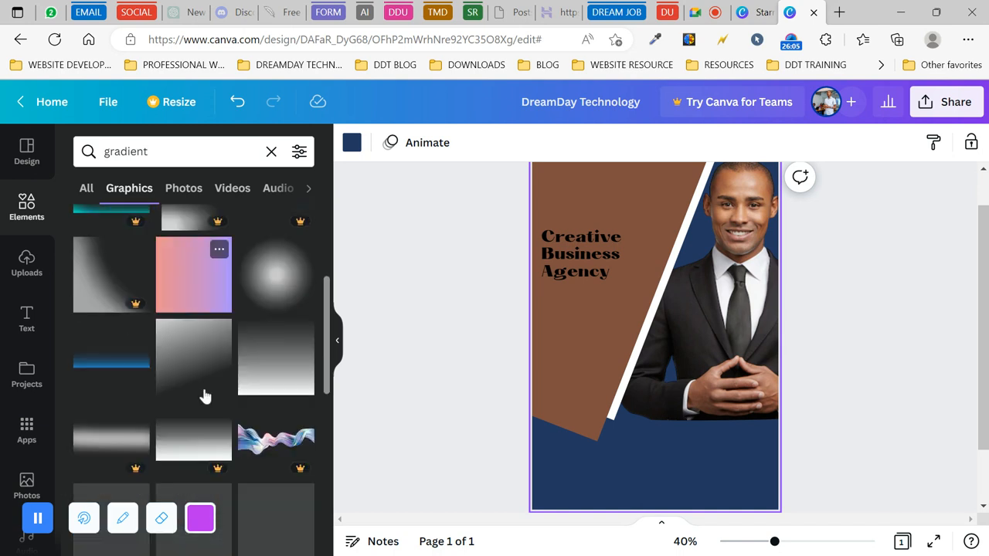
{"action": "scroll", "coordinate": [193, 371], "scroll_direction": "down", "scroll_amount": 2}
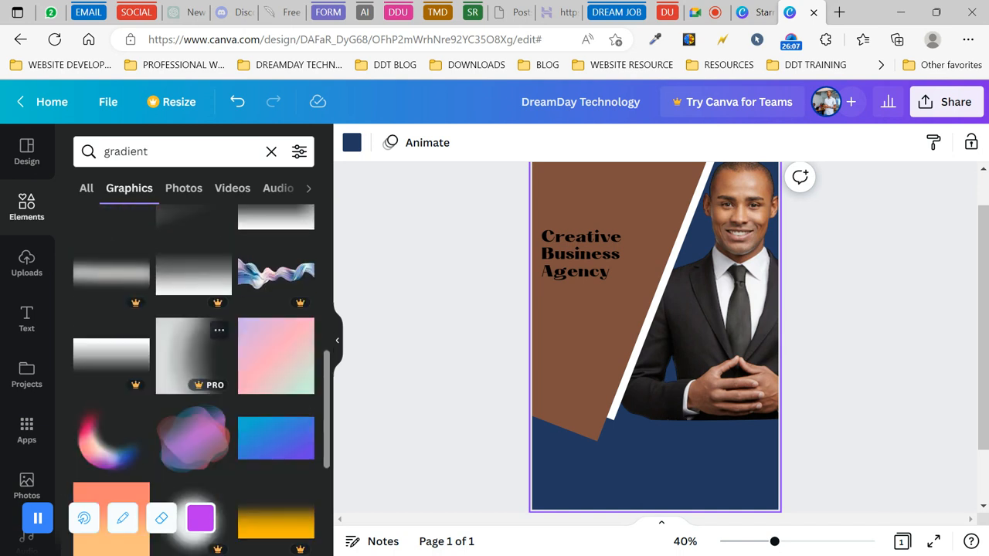
{"action": "scroll", "coordinate": [194, 363], "scroll_direction": "down", "scroll_amount": 2}
{"action": "scroll", "coordinate": [194, 333], "scroll_direction": "down", "scroll_amount": 1}
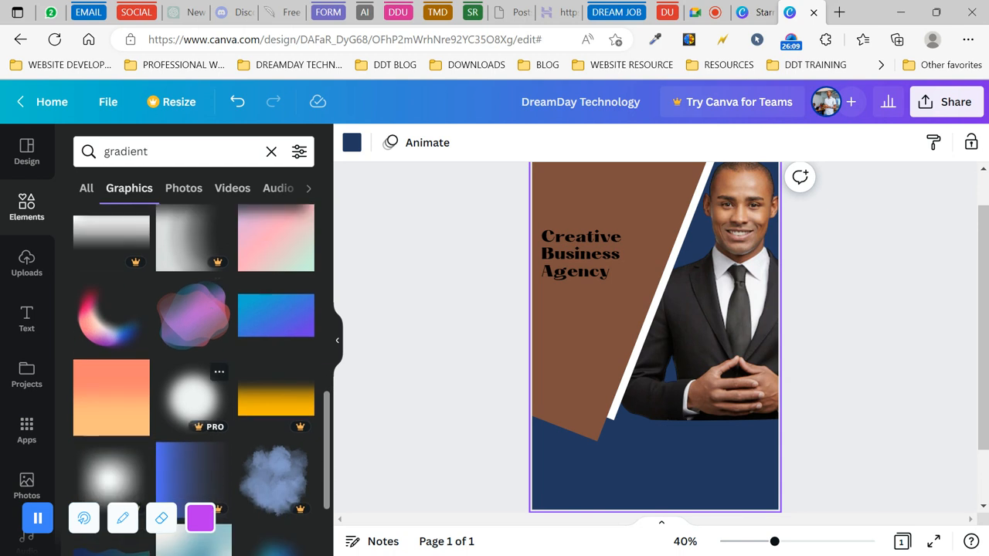
{"action": "left_click", "coordinate": [192, 324]}
{"action": "left_click_drag", "start_coordinate": [679, 329], "coordinate": [649, 445]}
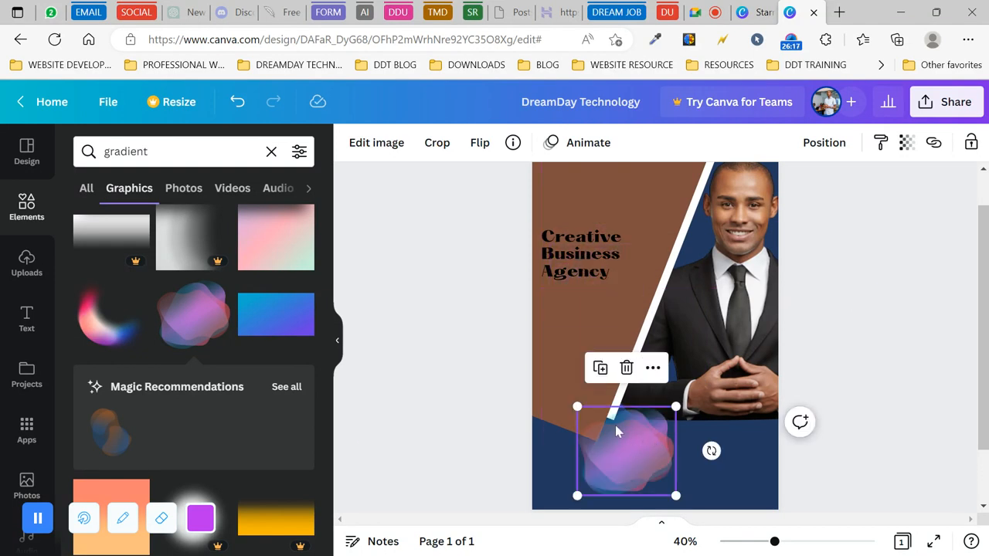
{"action": "left_click", "coordinate": [626, 368]}
- Add the thin blue-to-pink gradient bar graphic to the flyer
{"action": "scroll", "coordinate": [216, 387], "scroll_direction": "down", "scroll_amount": 5}
{"action": "scroll", "coordinate": [183, 387], "scroll_direction": "down", "scroll_amount": 5}
{"action": "scroll", "coordinate": [183, 390], "scroll_direction": "down", "scroll_amount": 4}
{"action": "left_click", "coordinate": [282, 397]}
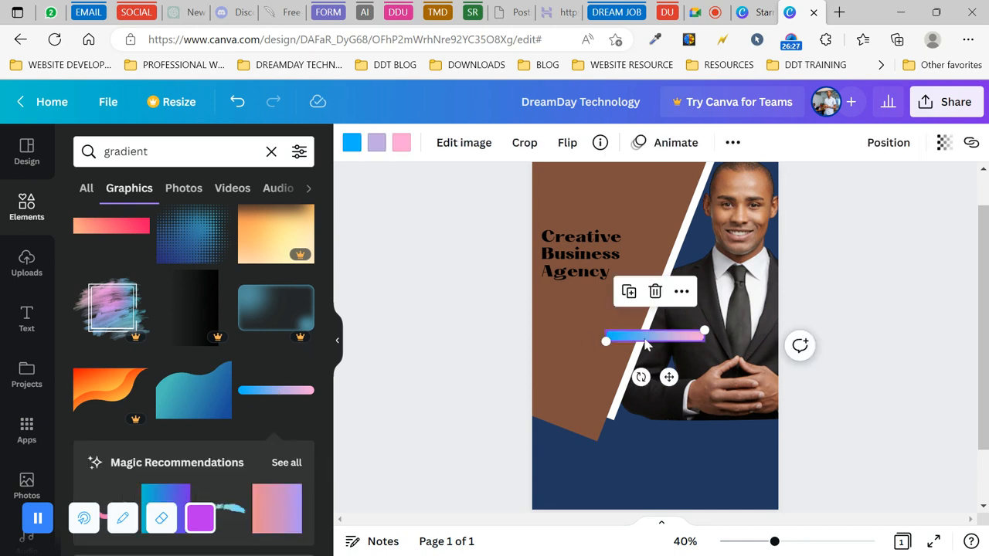
- Move the gradient bar down, recolour its stops red, black and violet, then delete it
{"action": "left_click_drag", "start_coordinate": [649, 338], "coordinate": [647, 459]}
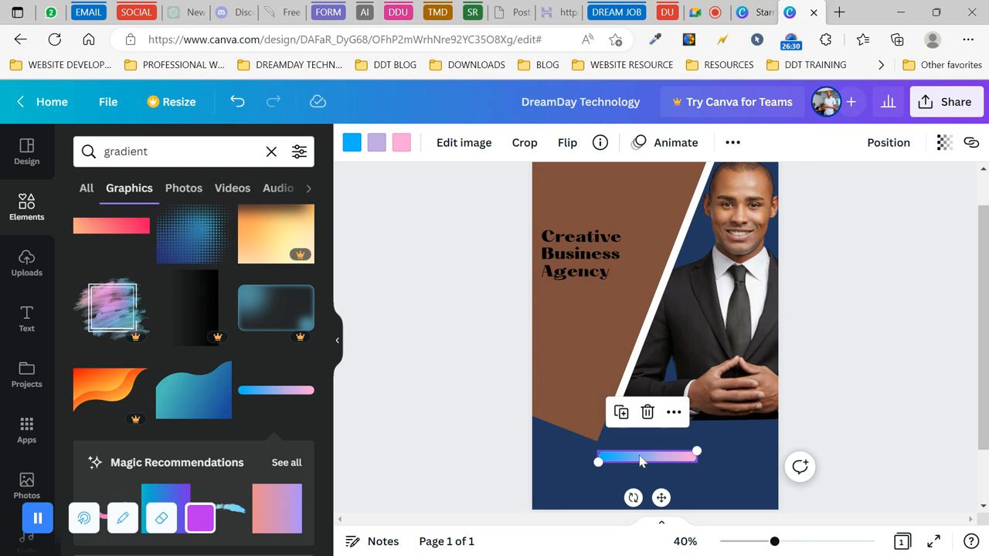
{"action": "left_click", "coordinate": [401, 144]}
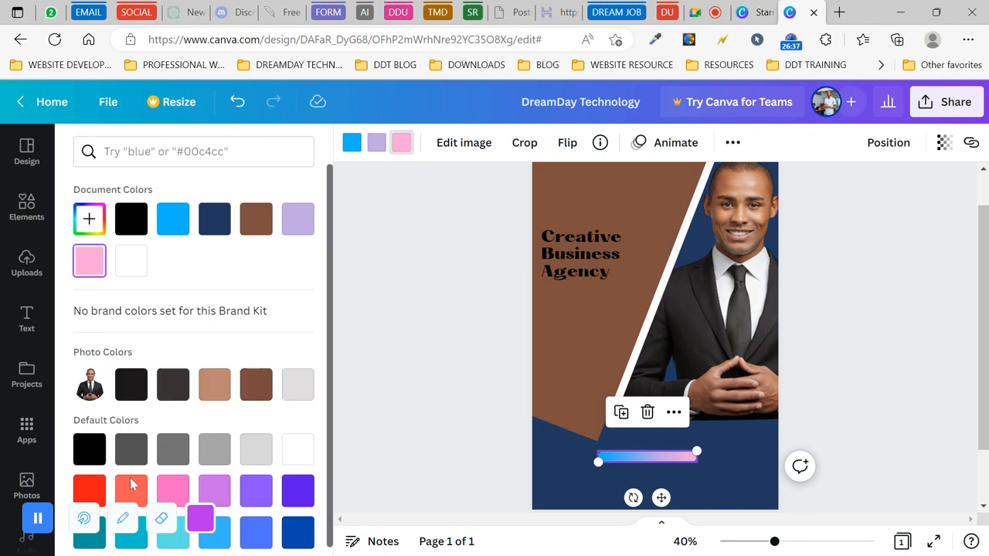
{"action": "left_click", "coordinate": [130, 493]}
{"action": "left_click", "coordinate": [89, 491]}
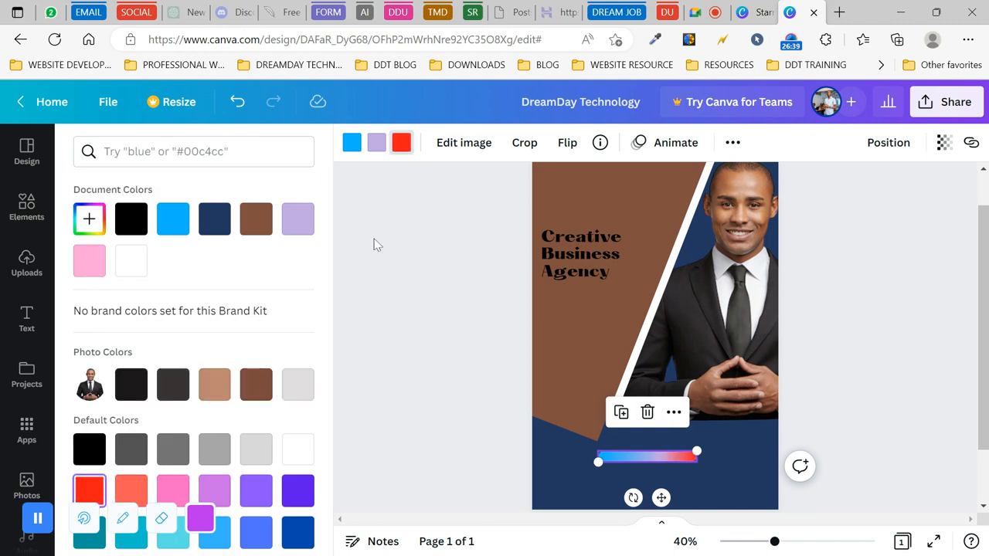
{"action": "left_click", "coordinate": [377, 143]}
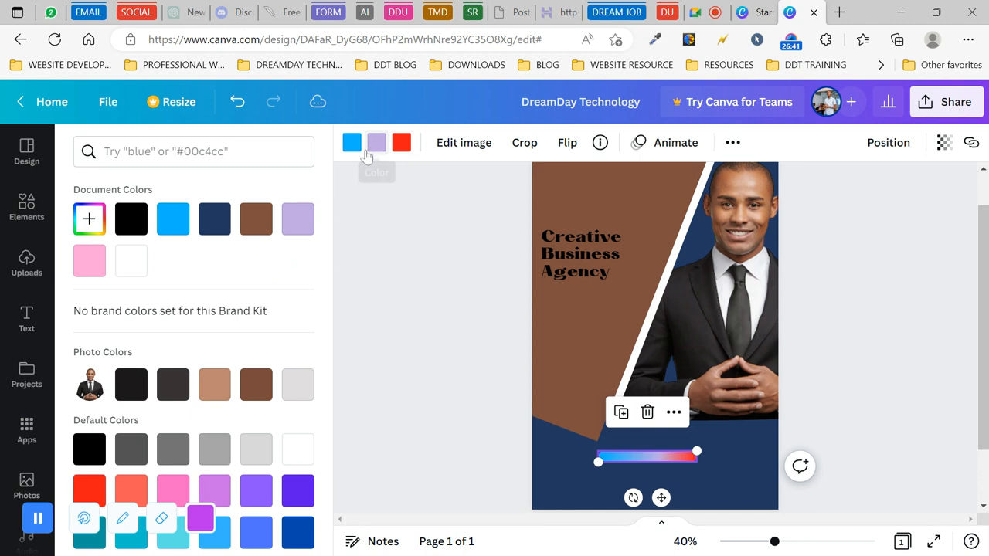
{"action": "left_click", "coordinate": [131, 384]}
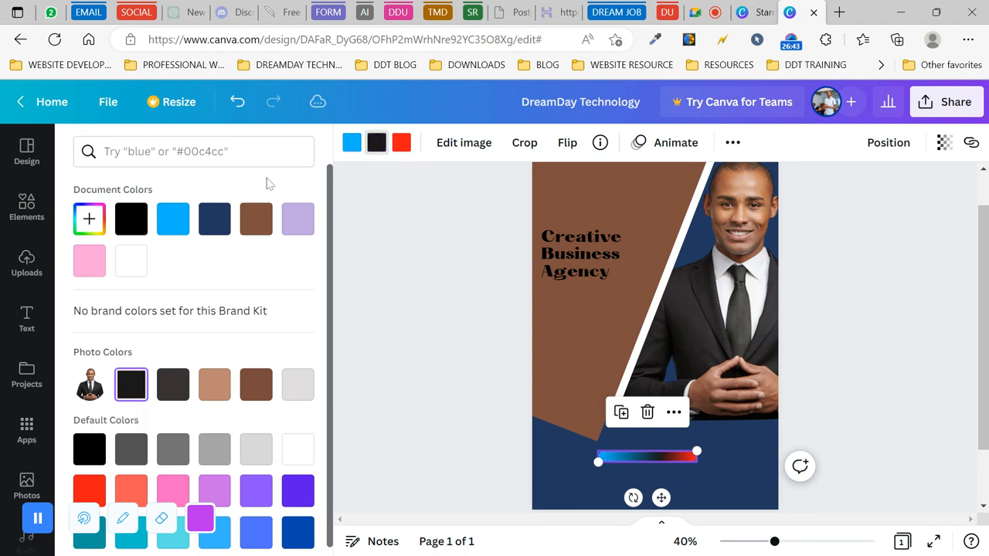
{"action": "left_click", "coordinate": [352, 143]}
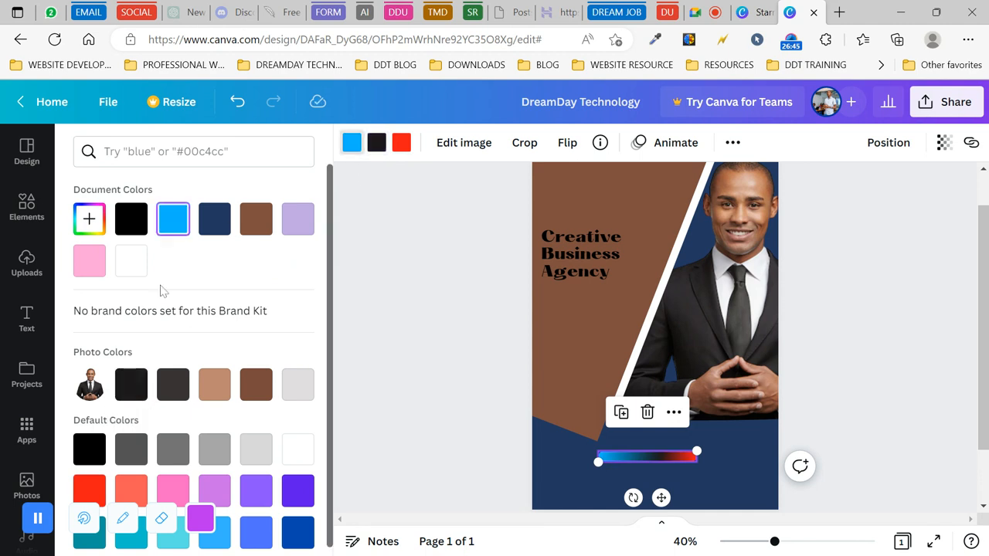
{"action": "left_click", "coordinate": [301, 495]}
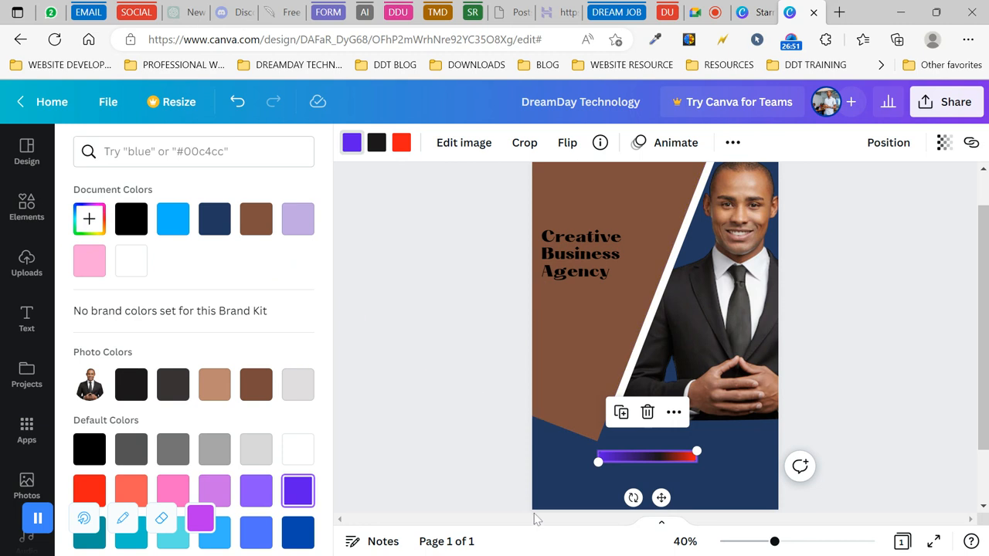
{"action": "left_click", "coordinate": [648, 413]}
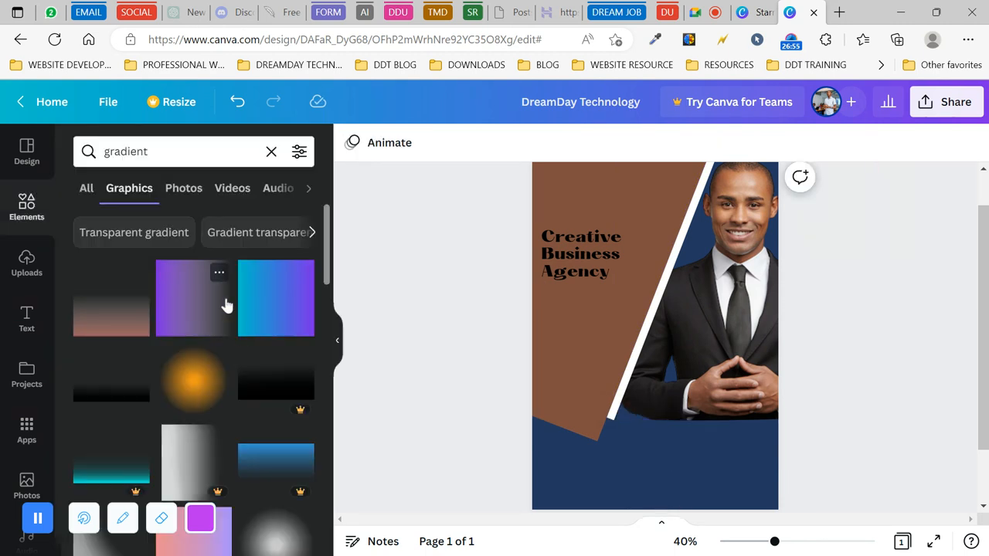
{"action": "left_click", "coordinate": [719, 11]}
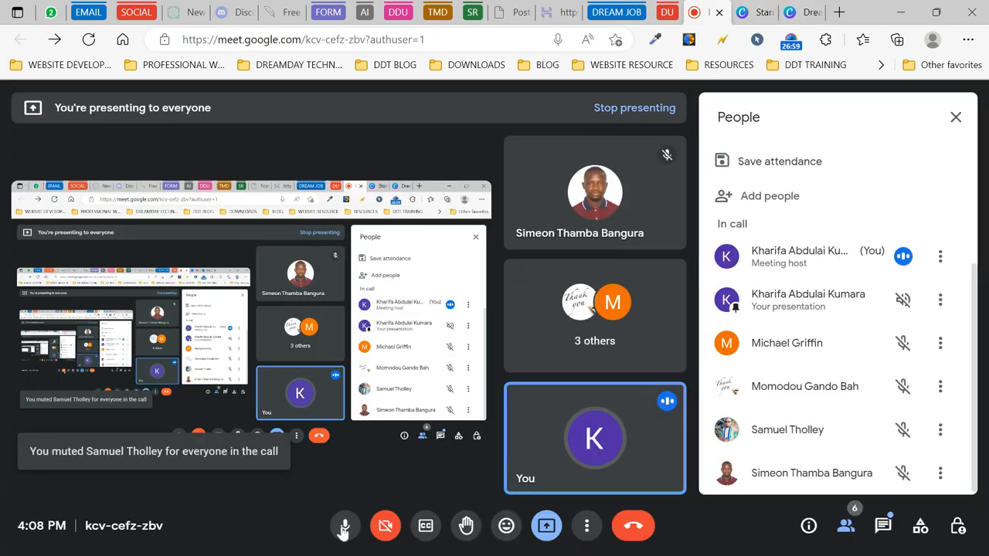
{"action": "left_click", "coordinate": [344, 528]}
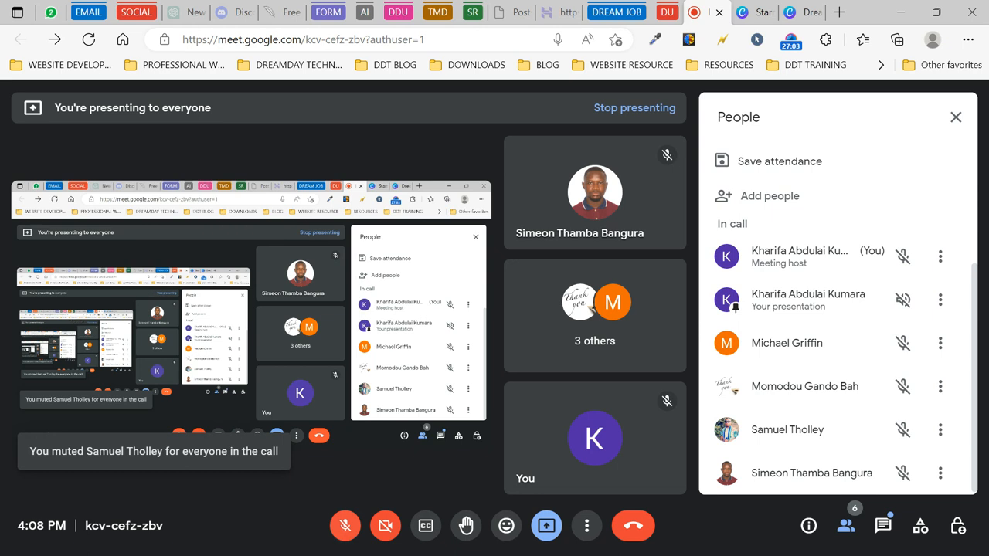
{"action": "left_click", "coordinate": [346, 527]}
{"action": "left_click", "coordinate": [742, 13]}
{"action": "left_click", "coordinate": [792, 11]}
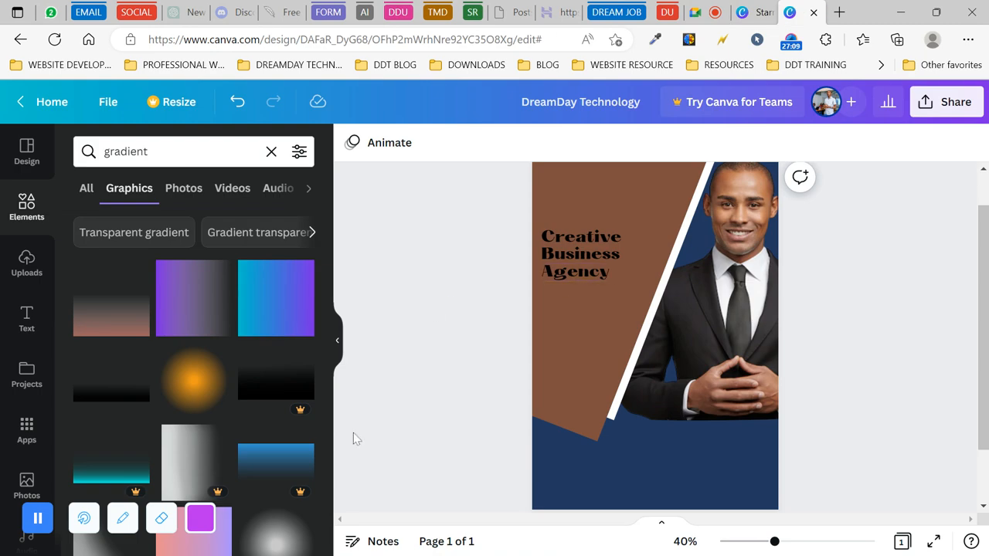
- Scroll through the gradient graphics, then go back to the Elements home
{"action": "scroll", "coordinate": [139, 426], "scroll_direction": "down", "scroll_amount": 3}
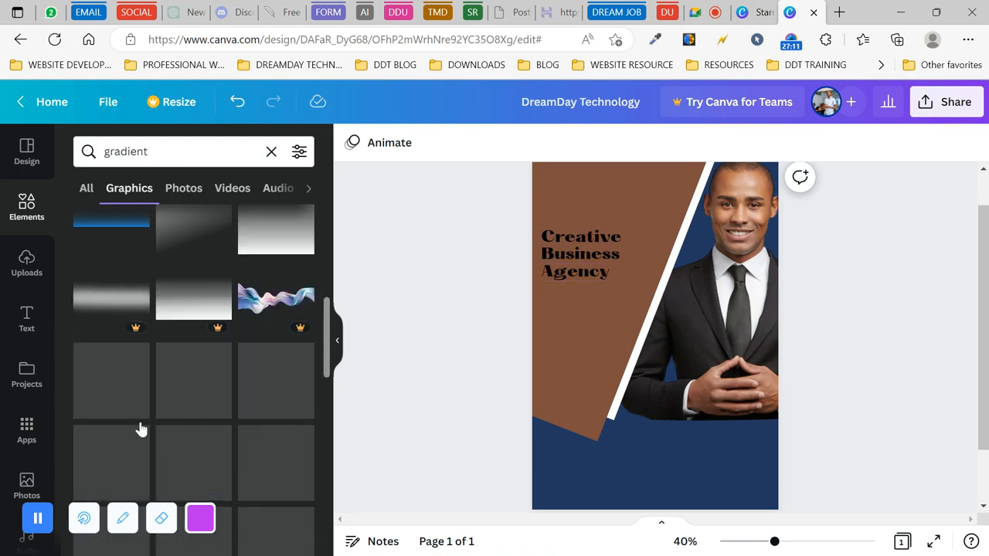
{"action": "scroll", "coordinate": [194, 364], "scroll_direction": "down", "scroll_amount": 5}
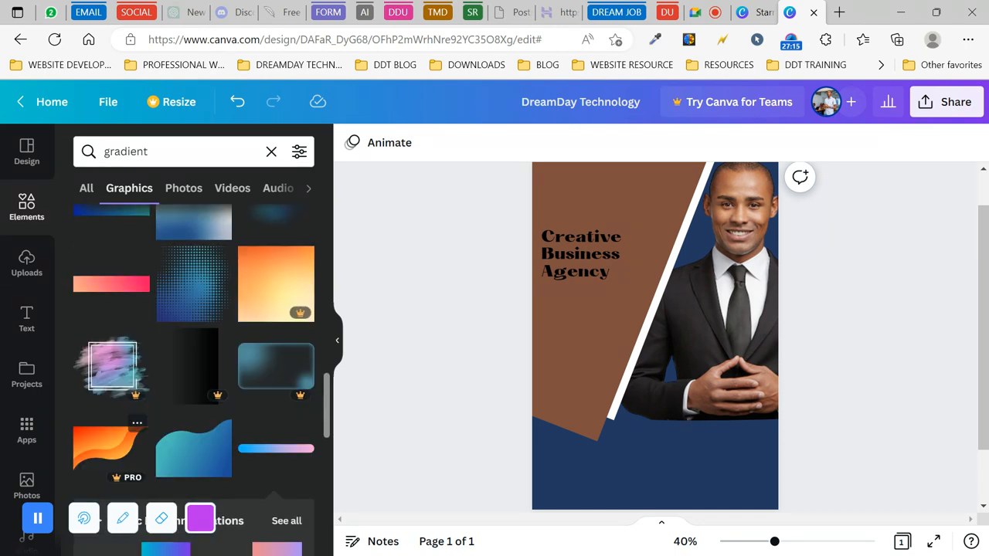
{"action": "scroll", "coordinate": [194, 371], "scroll_direction": "down", "scroll_amount": 3}
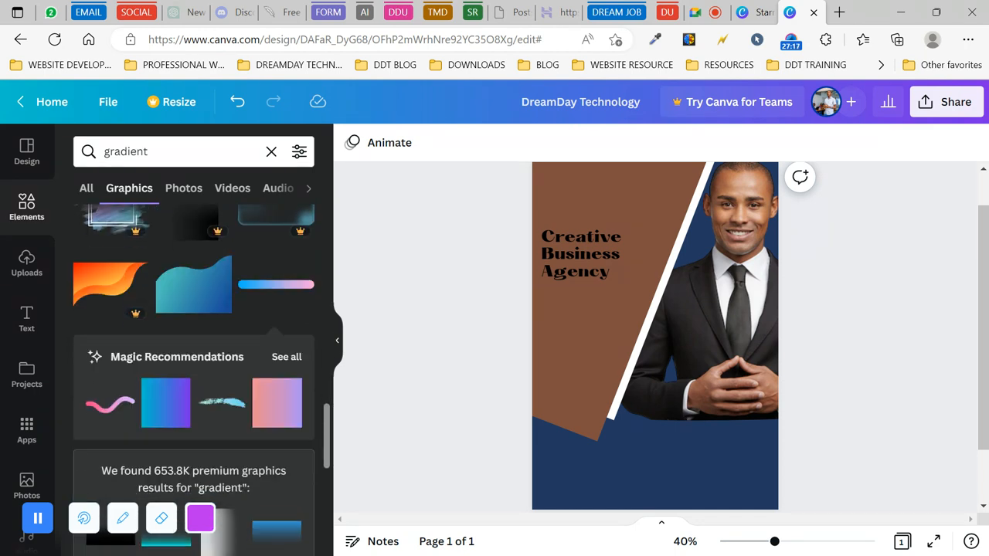
{"action": "scroll", "coordinate": [193, 378], "scroll_direction": "down", "scroll_amount": 6}
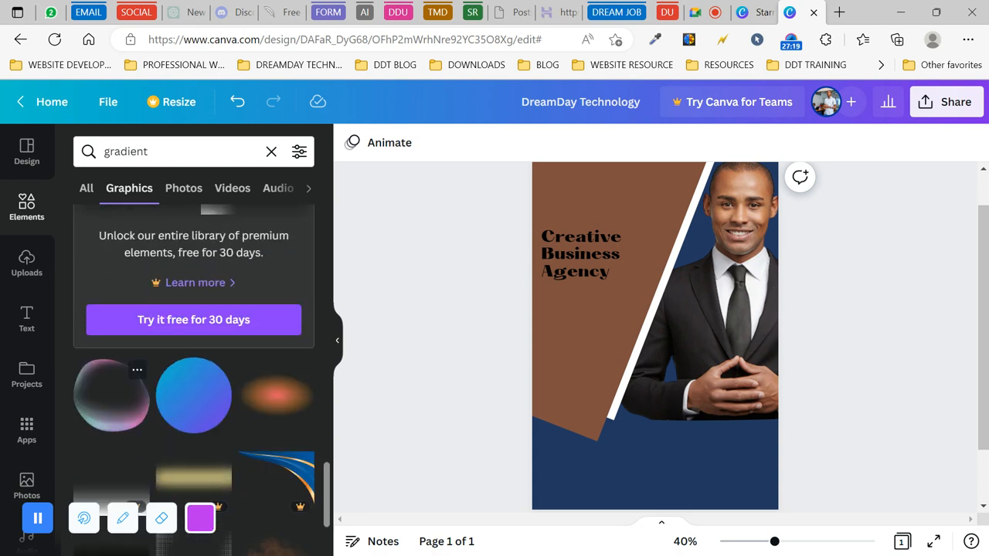
{"action": "scroll", "coordinate": [193, 379], "scroll_direction": "down", "scroll_amount": 3}
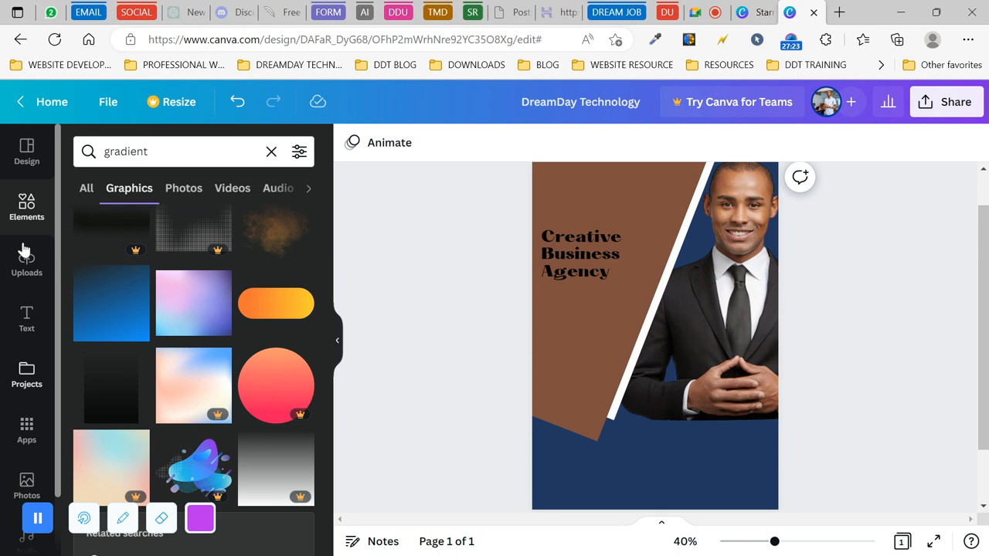
{"action": "left_click", "coordinate": [27, 209]}
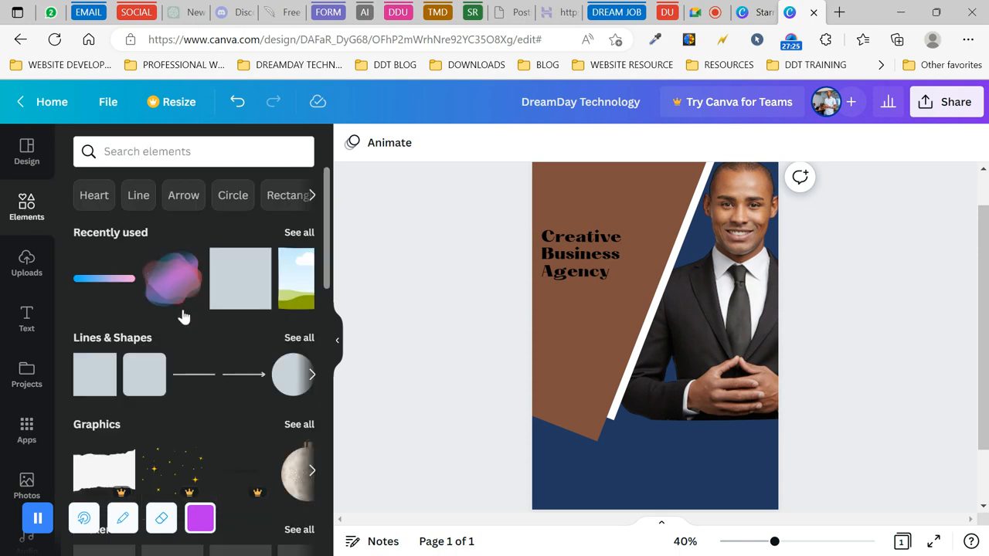
- Browse all Lines & Shapes, then rerun the recent 'gradient' element search
{"action": "left_click", "coordinate": [299, 338]}
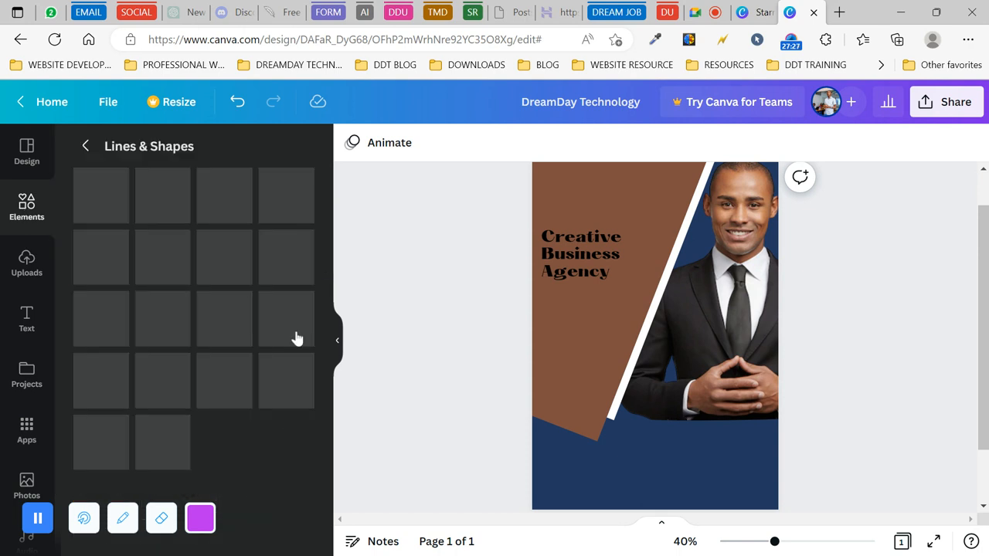
{"action": "scroll", "coordinate": [195, 338], "scroll_direction": "down", "scroll_amount": 3}
{"action": "scroll", "coordinate": [193, 332], "scroll_direction": "down", "scroll_amount": 6}
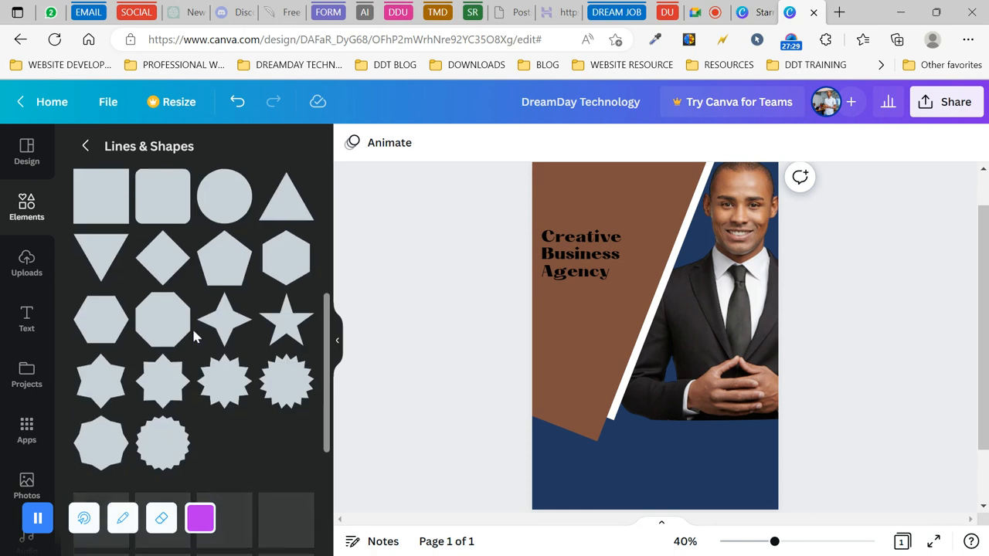
{"action": "scroll", "coordinate": [193, 340], "scroll_direction": "down", "scroll_amount": 1}
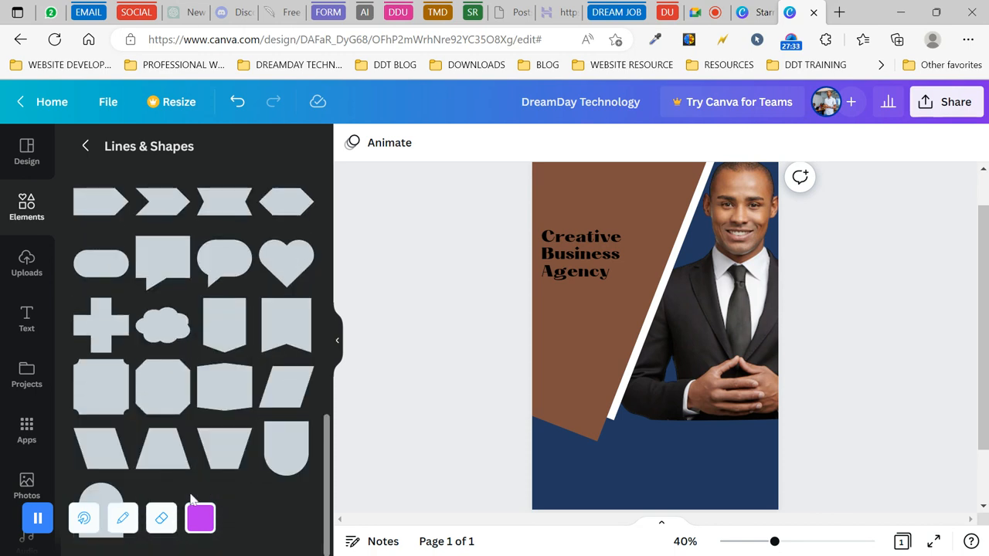
{"action": "scroll", "coordinate": [237, 358], "scroll_direction": "up", "scroll_amount": 10}
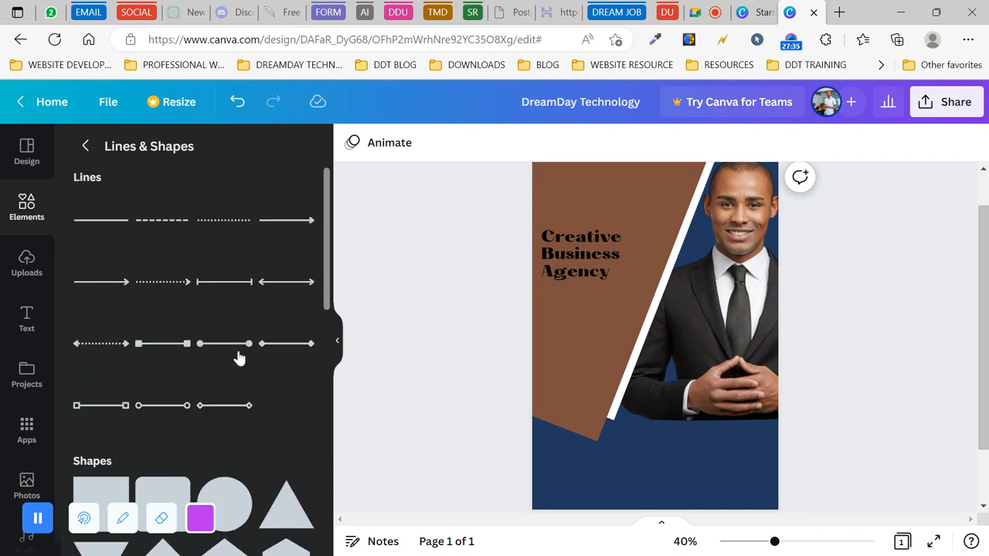
{"action": "left_click", "coordinate": [17, 207]}
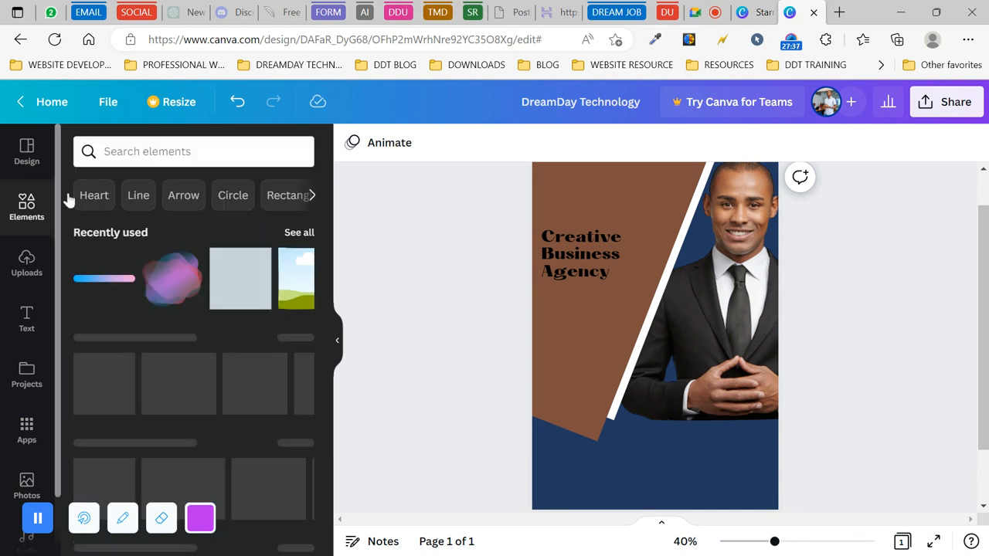
{"action": "left_click", "coordinate": [184, 154]}
{"action": "left_click", "coordinate": [115, 221]}
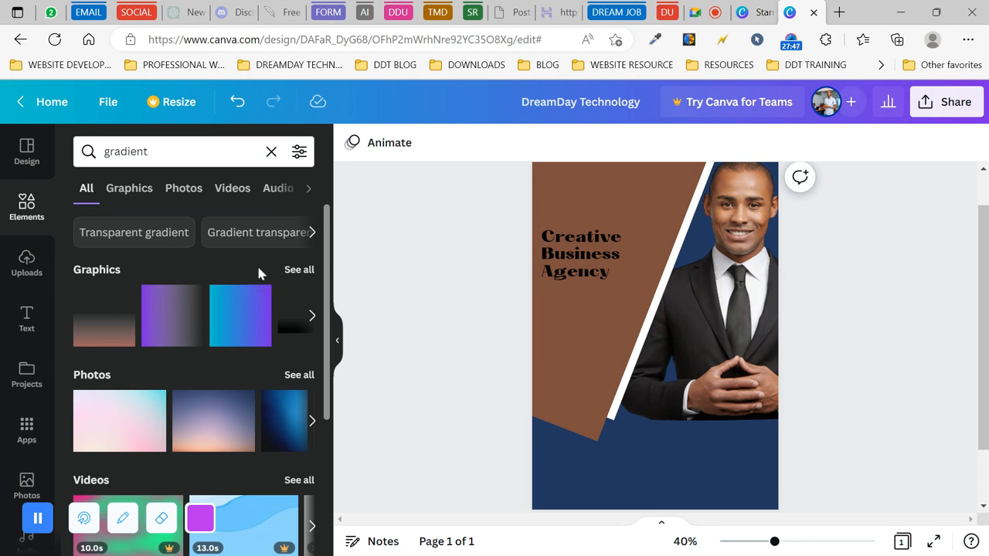
- Narrow the 'gradient' results to Graphics and add the peach gradient blob to the flyer
{"action": "scroll", "coordinate": [230, 354], "scroll_direction": "down", "scroll_amount": 3}
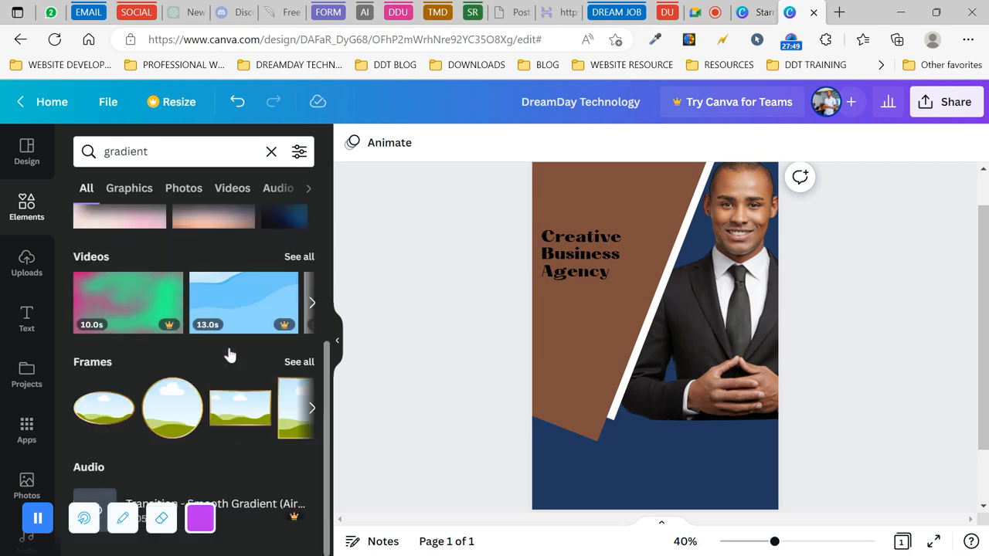
{"action": "scroll", "coordinate": [193, 379], "scroll_direction": "up", "scroll_amount": 3}
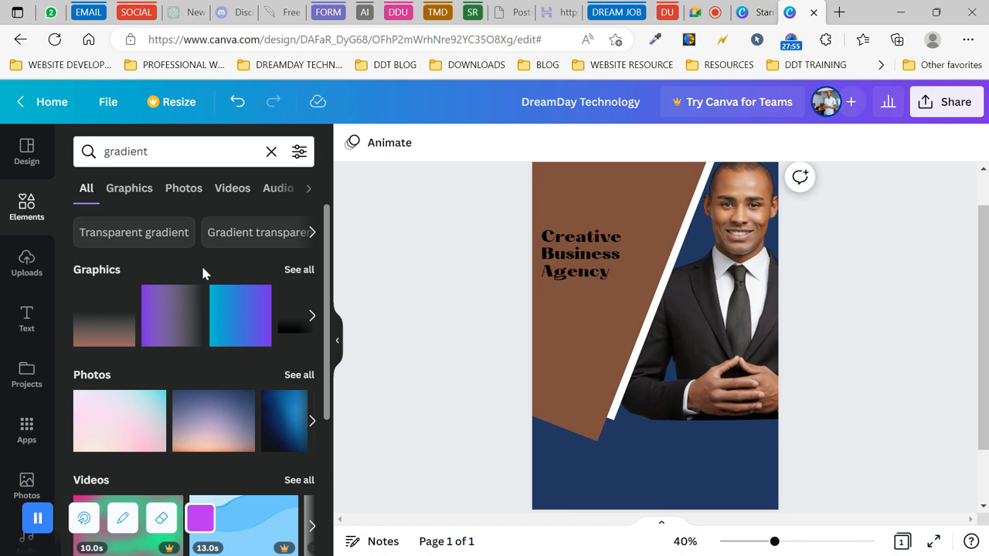
{"action": "left_click", "coordinate": [297, 270]}
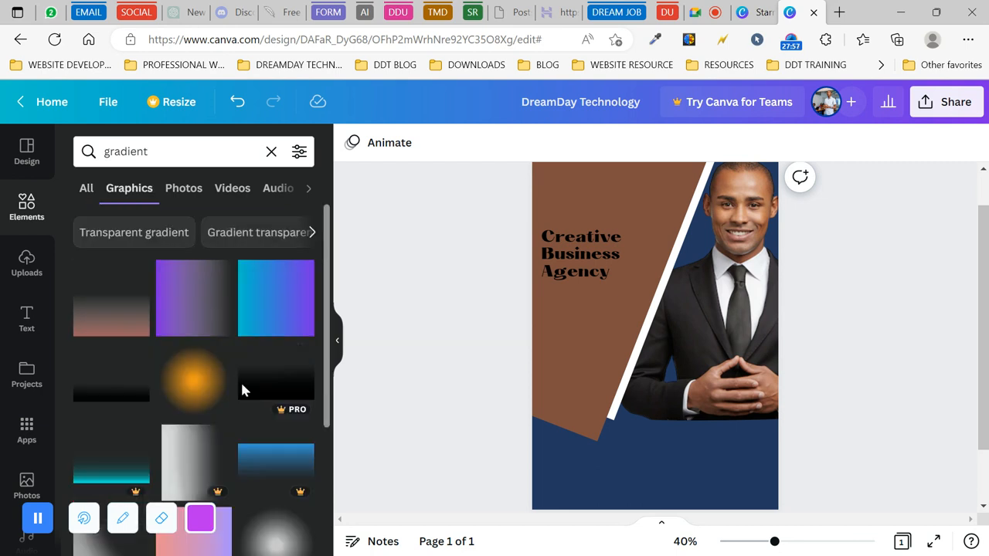
{"action": "scroll", "coordinate": [241, 391], "scroll_direction": "down", "scroll_amount": 3}
{"action": "scroll", "coordinate": [240, 380], "scroll_direction": "down", "scroll_amount": 2}
{"action": "scroll", "coordinate": [274, 290], "scroll_direction": "down", "scroll_amount": 4}
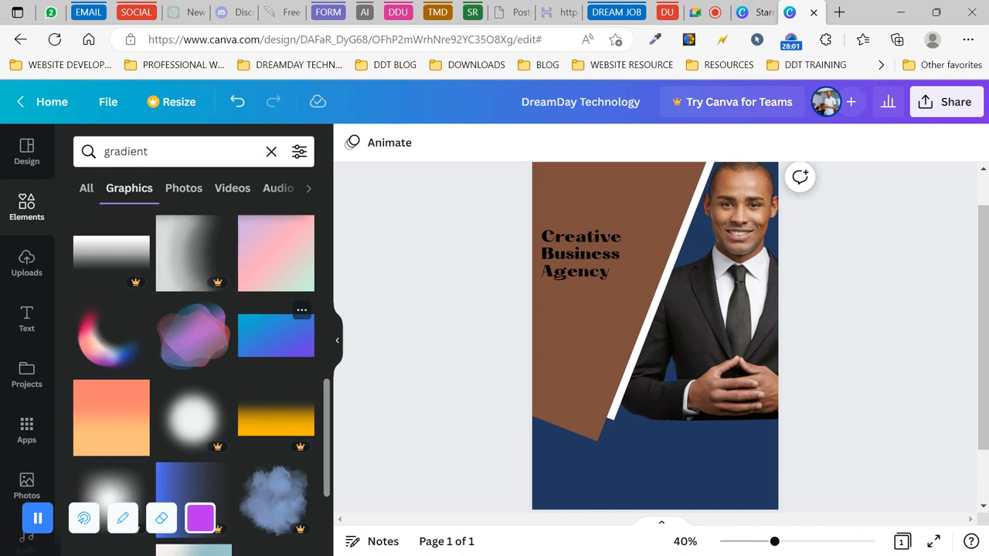
{"action": "scroll", "coordinate": [275, 290], "scroll_direction": "down", "scroll_amount": 3}
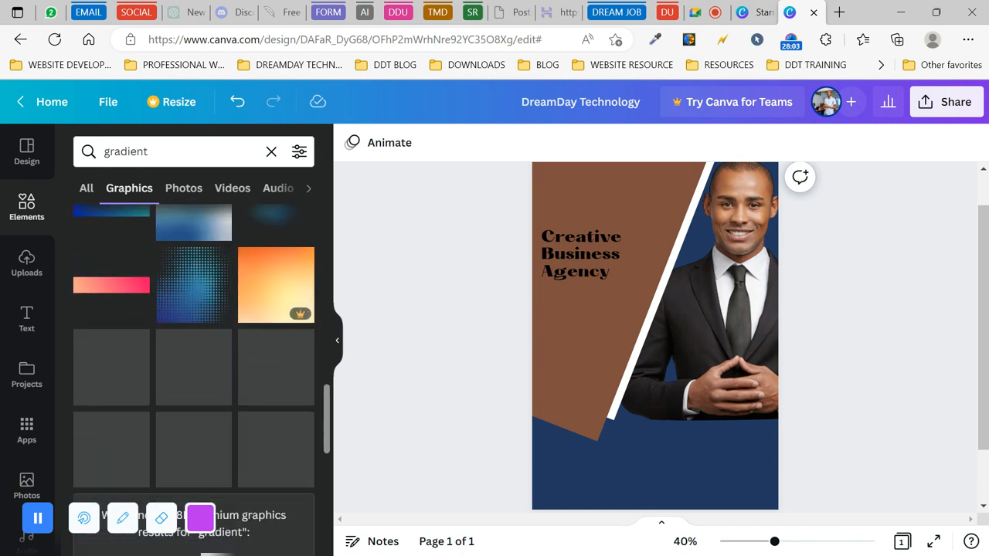
{"action": "scroll", "coordinate": [193, 379], "scroll_direction": "down", "scroll_amount": 2}
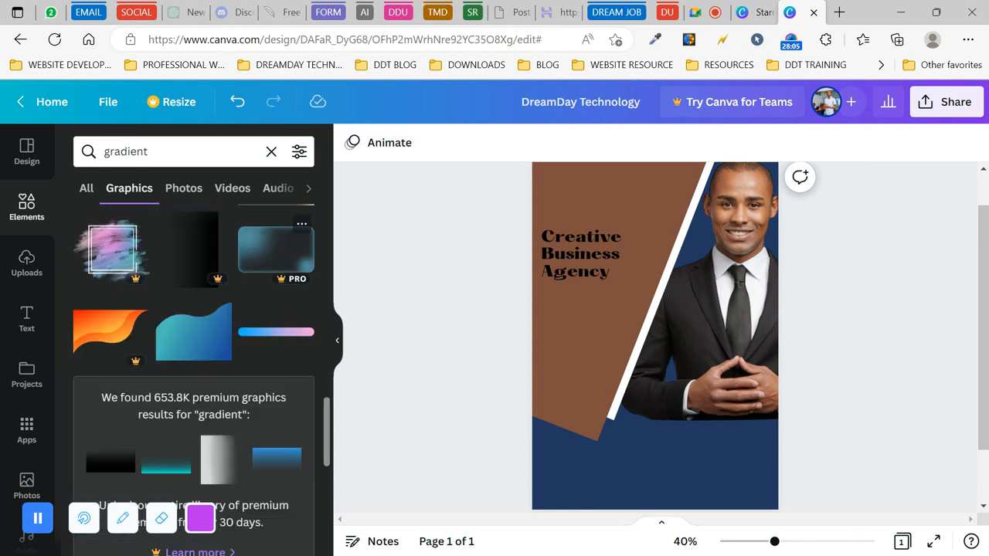
{"action": "mouse_move", "coordinate": [200, 268]}
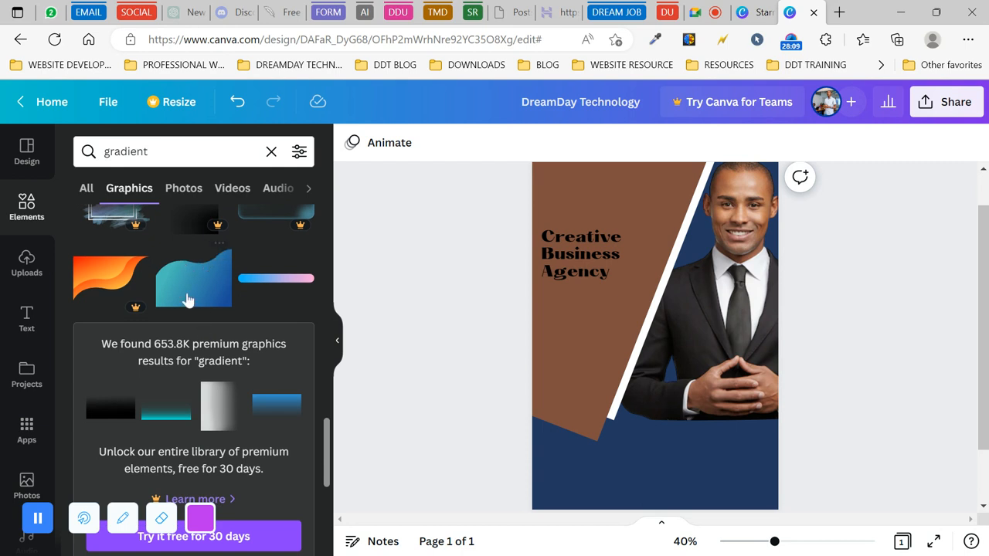
{"action": "scroll", "coordinate": [278, 406], "scroll_direction": "down", "scroll_amount": 4}
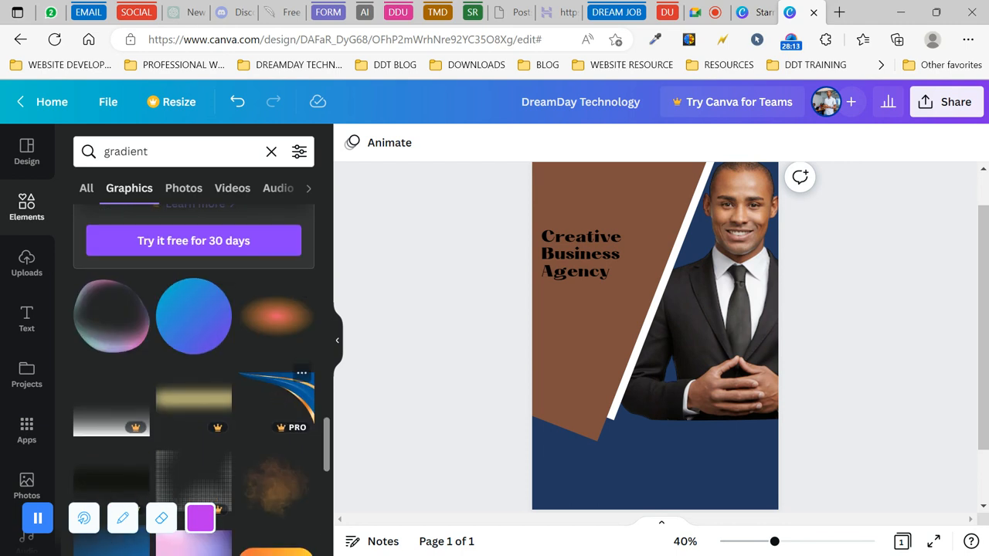
{"action": "scroll", "coordinate": [265, 325], "scroll_direction": "down", "scroll_amount": 3}
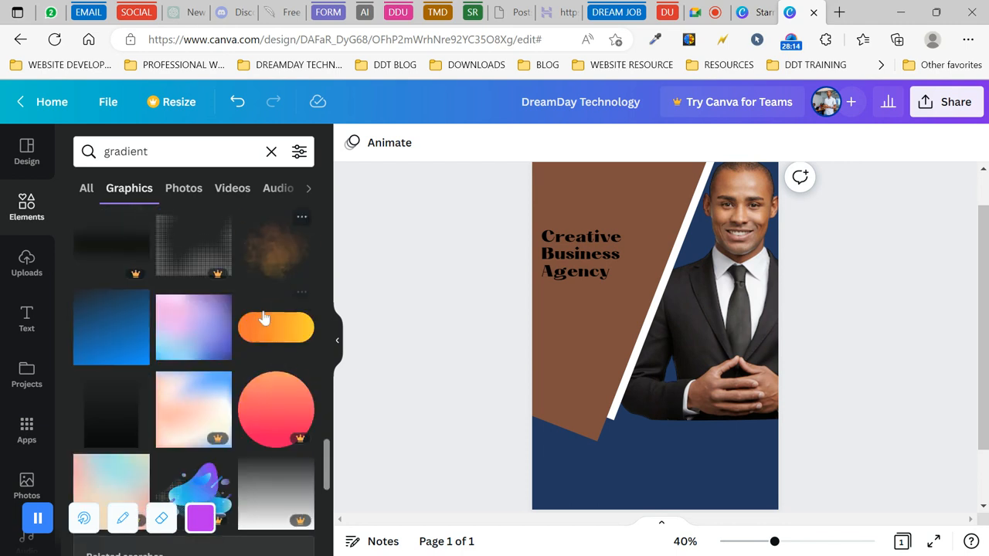
{"action": "scroll", "coordinate": [265, 318], "scroll_direction": "down", "scroll_amount": 4}
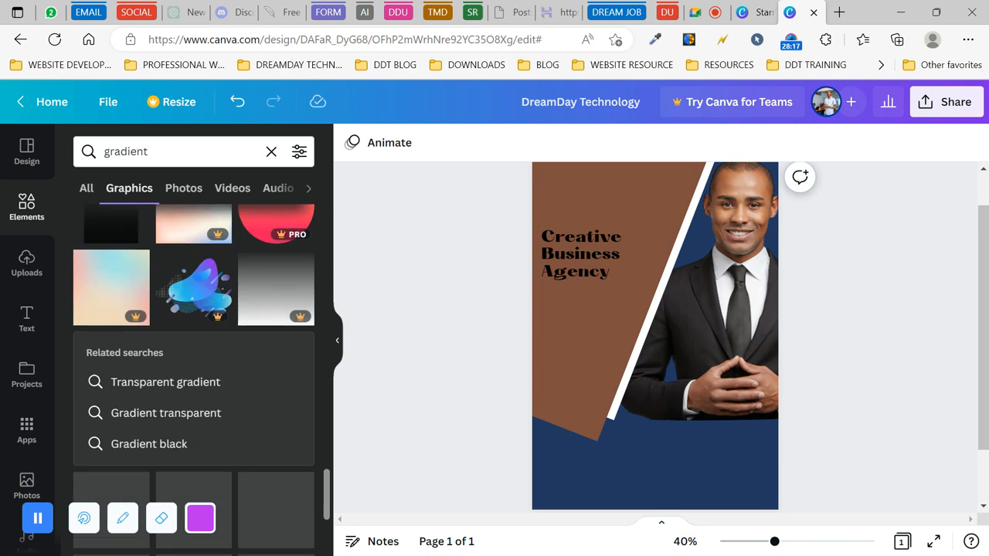
{"action": "scroll", "coordinate": [264, 315], "scroll_direction": "down", "scroll_amount": 1}
{"action": "scroll", "coordinate": [264, 315], "scroll_direction": "up", "scroll_amount": 3}
{"action": "scroll", "coordinate": [264, 315], "scroll_direction": "down", "scroll_amount": 2}
{"action": "scroll", "coordinate": [265, 315], "scroll_direction": "down", "scroll_amount": 1}
{"action": "scroll", "coordinate": [193, 310], "scroll_direction": "down", "scroll_amount": 2}
{"action": "scroll", "coordinate": [193, 309], "scroll_direction": "down", "scroll_amount": 2}
{"action": "scroll", "coordinate": [276, 317], "scroll_direction": "down", "scroll_amount": 2}
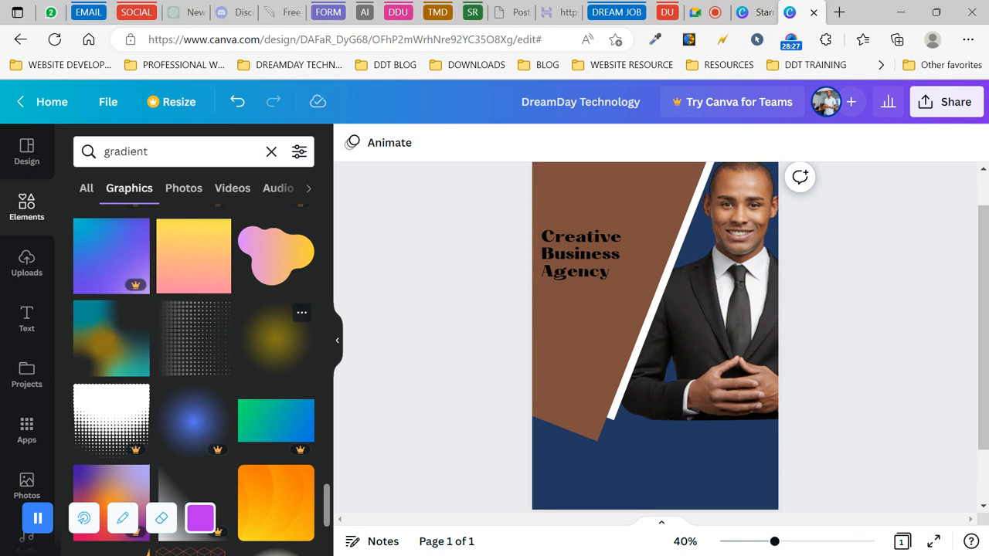
{"action": "scroll", "coordinate": [276, 332], "scroll_direction": "down", "scroll_amount": 2}
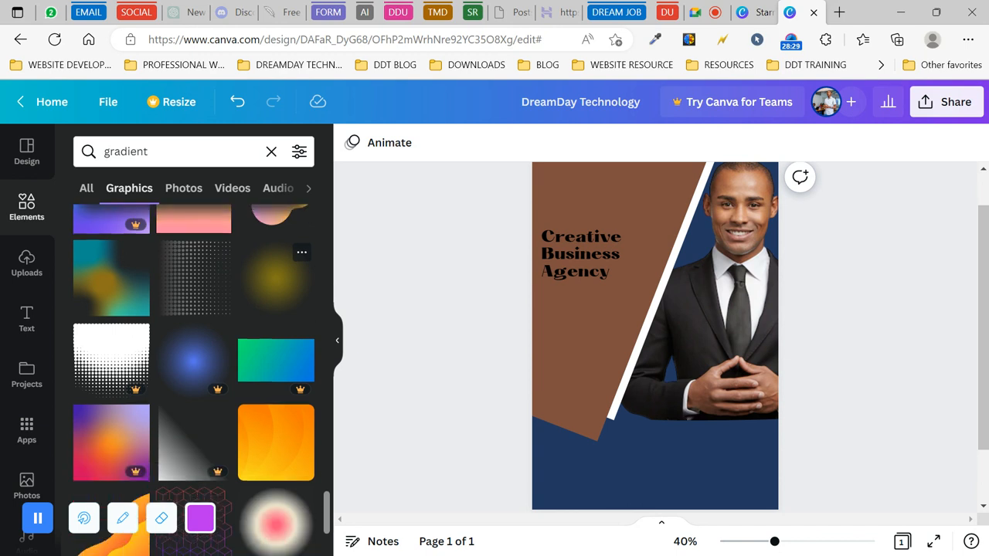
{"action": "scroll", "coordinate": [276, 309], "scroll_direction": "down", "scroll_amount": 3}
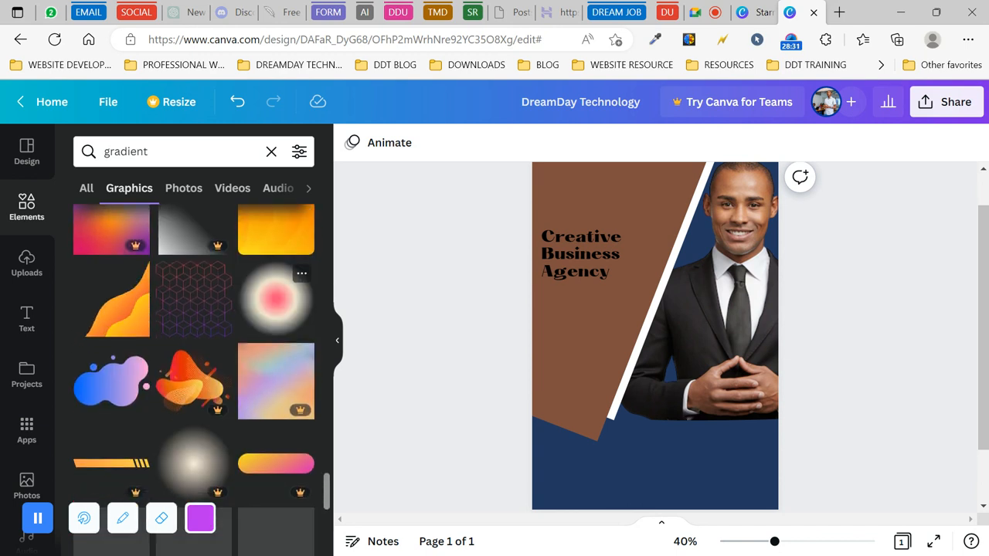
{"action": "scroll", "coordinate": [193, 379], "scroll_direction": "down", "scroll_amount": 1}
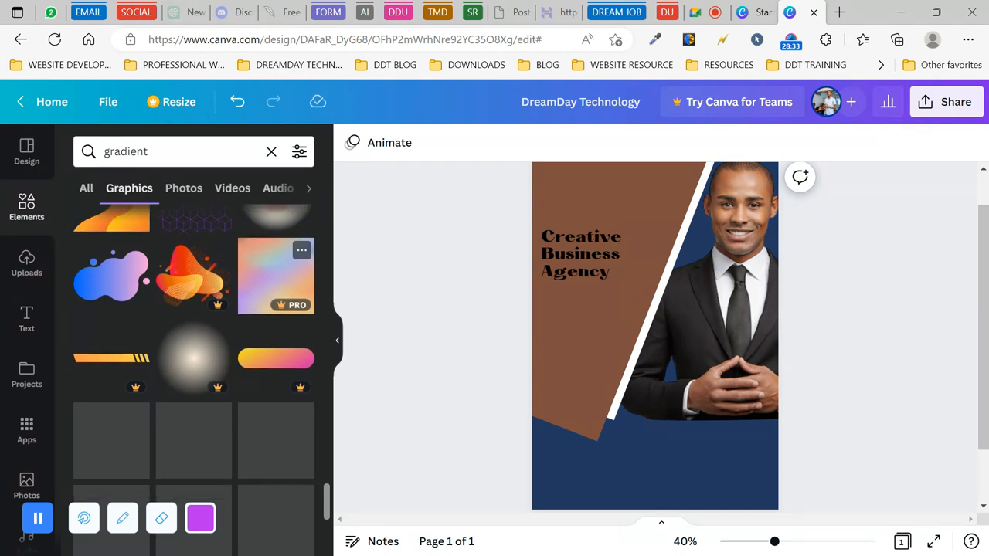
{"action": "scroll", "coordinate": [193, 379], "scroll_direction": "down", "scroll_amount": 2}
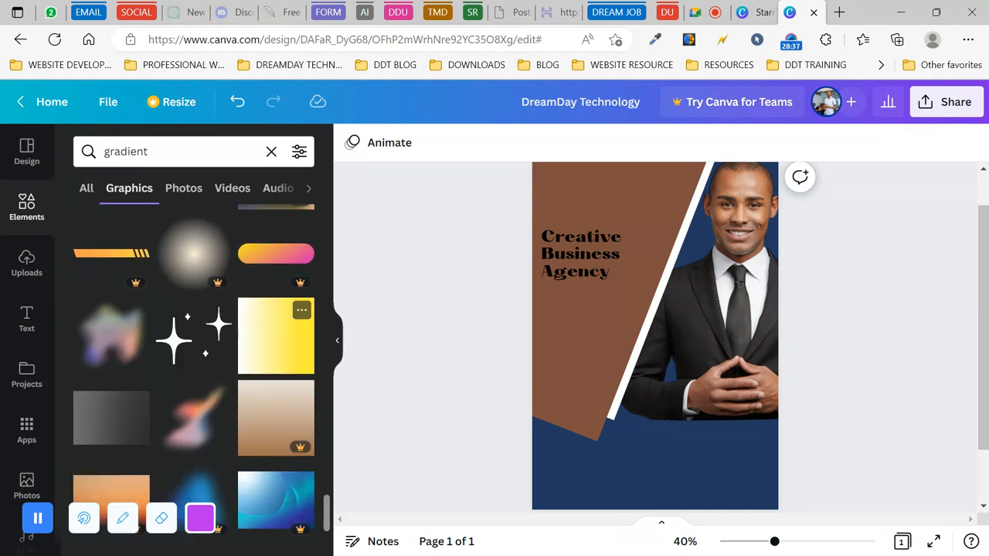
{"action": "scroll", "coordinate": [276, 332], "scroll_direction": "down", "scroll_amount": 1}
{"action": "scroll", "coordinate": [276, 332], "scroll_direction": "down", "scroll_amount": 5}
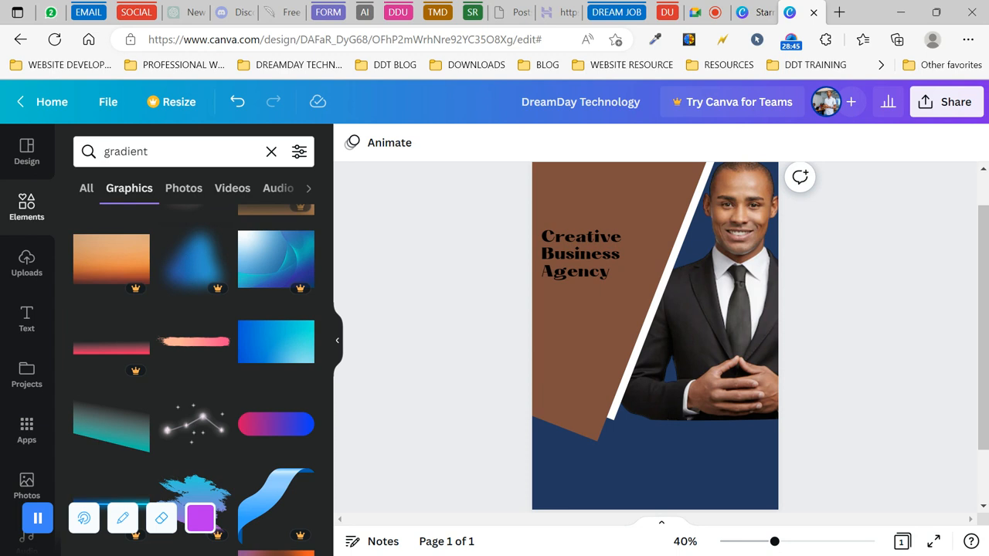
{"action": "scroll", "coordinate": [172, 399], "scroll_direction": "down", "scroll_amount": 7}
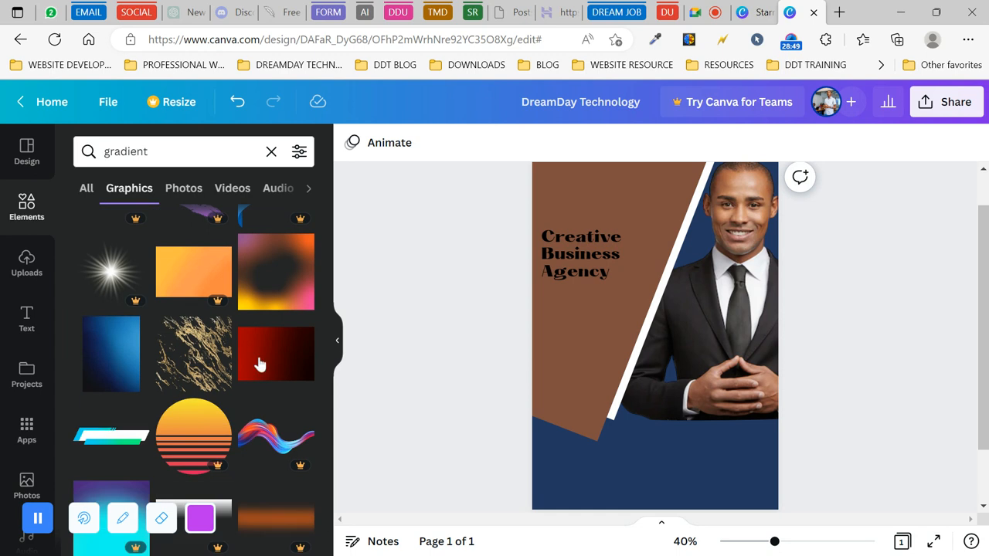
{"action": "scroll", "coordinate": [190, 397], "scroll_direction": "down", "scroll_amount": 5}
{"action": "scroll", "coordinate": [187, 397], "scroll_direction": "down", "scroll_amount": 5}
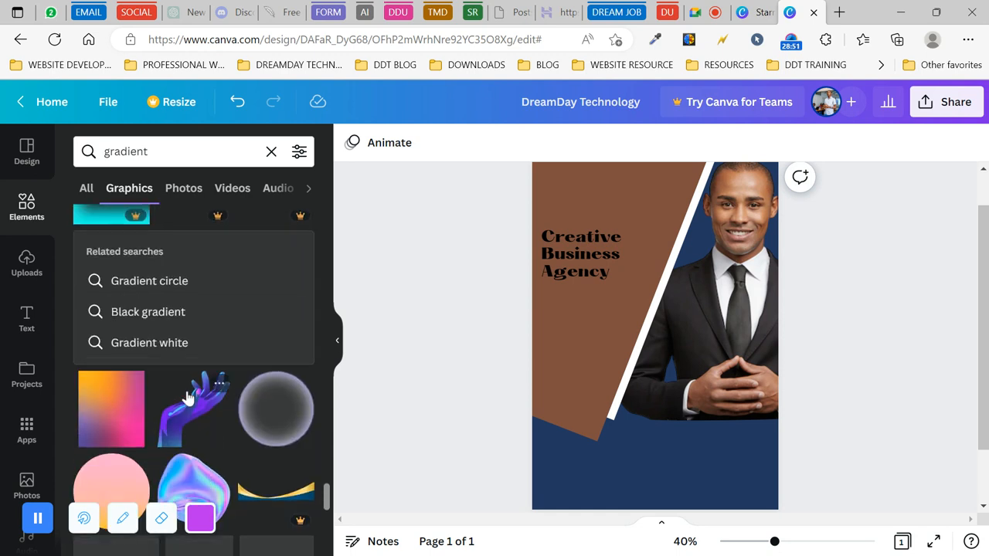
{"action": "scroll", "coordinate": [188, 397], "scroll_direction": "down", "scroll_amount": 2}
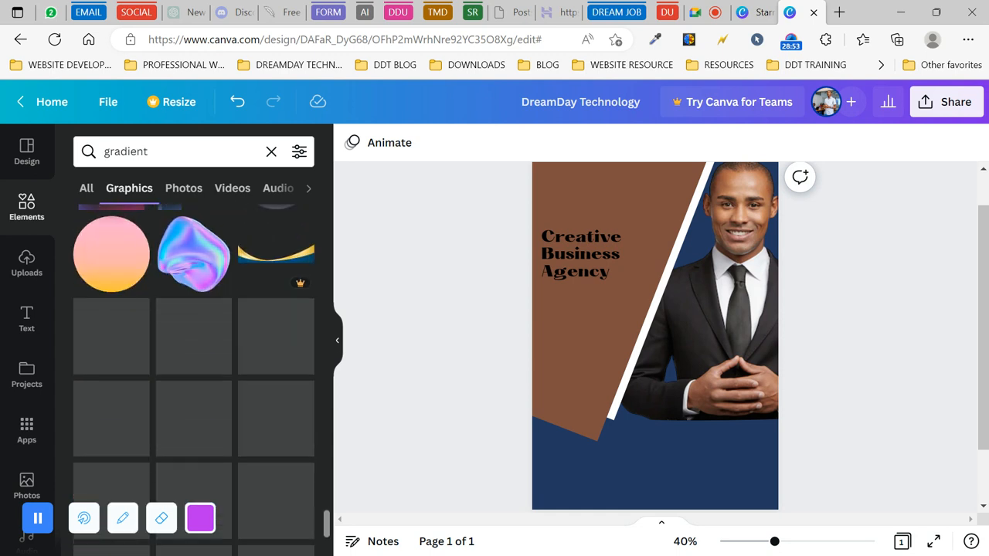
{"action": "scroll", "coordinate": [194, 379], "scroll_direction": "down", "scroll_amount": 5}
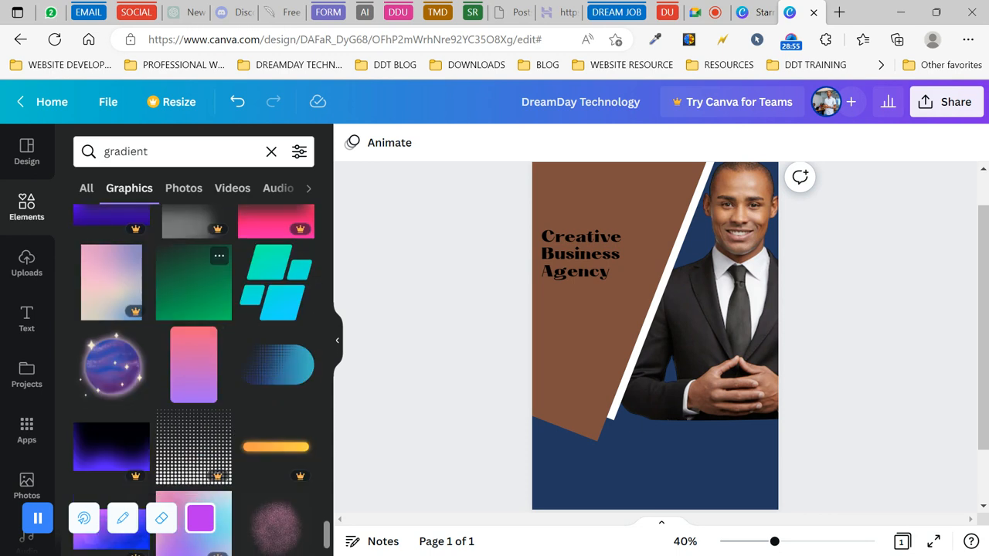
{"action": "scroll", "coordinate": [193, 351], "scroll_direction": "down", "scroll_amount": 2}
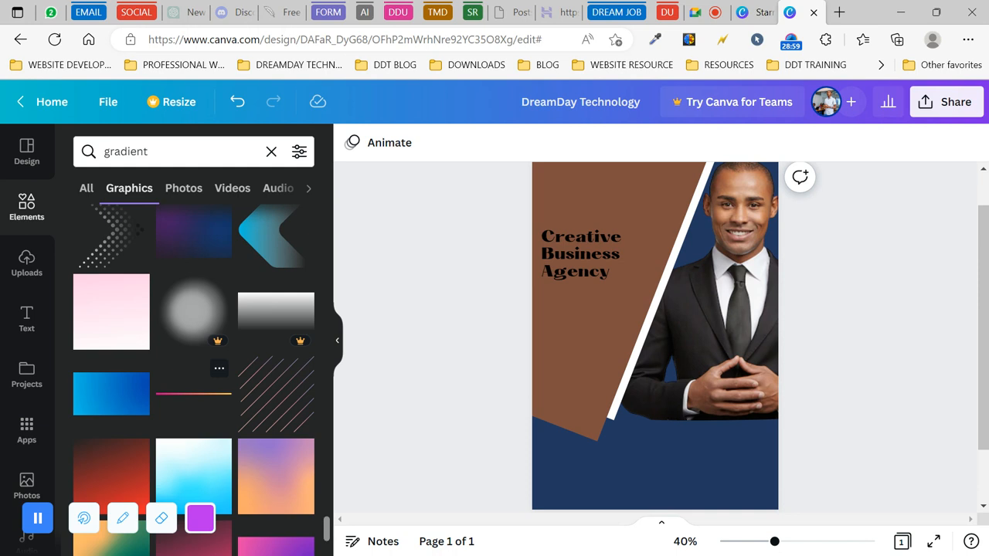
{"action": "scroll", "coordinate": [193, 378], "scroll_direction": "down", "scroll_amount": 6}
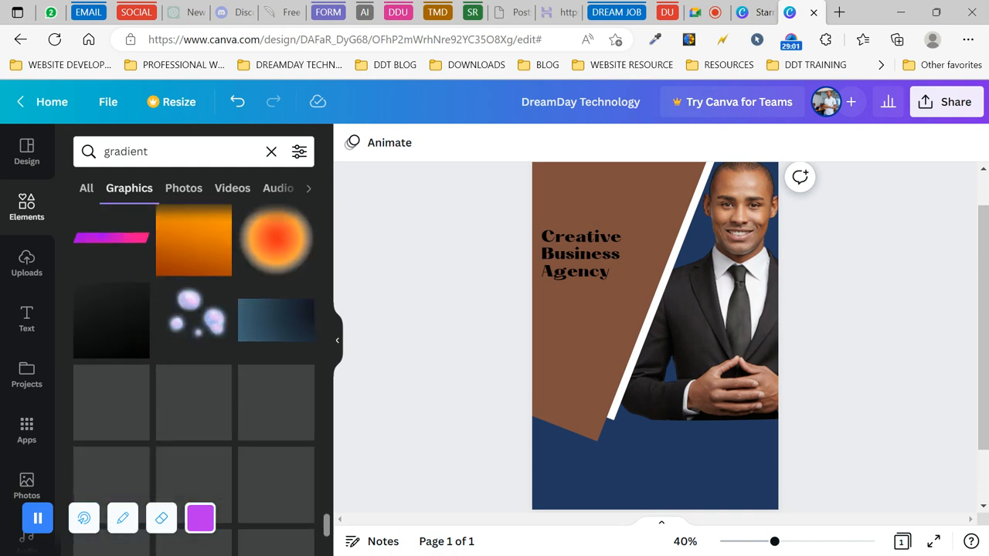
{"action": "scroll", "coordinate": [193, 340], "scroll_direction": "down", "scroll_amount": 1}
{"action": "scroll", "coordinate": [193, 371], "scroll_direction": "down", "scroll_amount": 1}
{"action": "scroll", "coordinate": [193, 371], "scroll_direction": "up", "scroll_amount": 1}
{"action": "scroll", "coordinate": [193, 340], "scroll_direction": "down", "scroll_amount": 3}
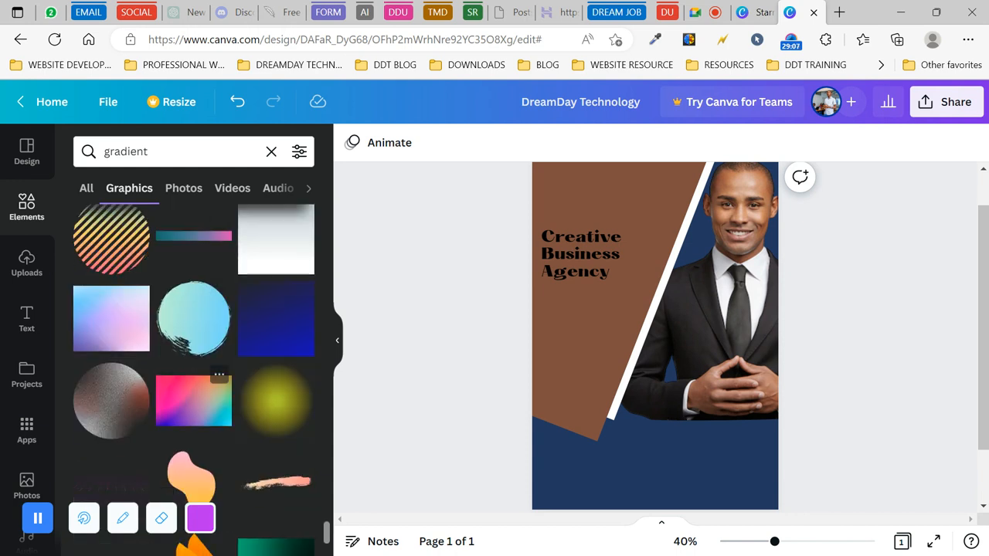
{"action": "scroll", "coordinate": [199, 309], "scroll_direction": "down", "scroll_amount": 1}
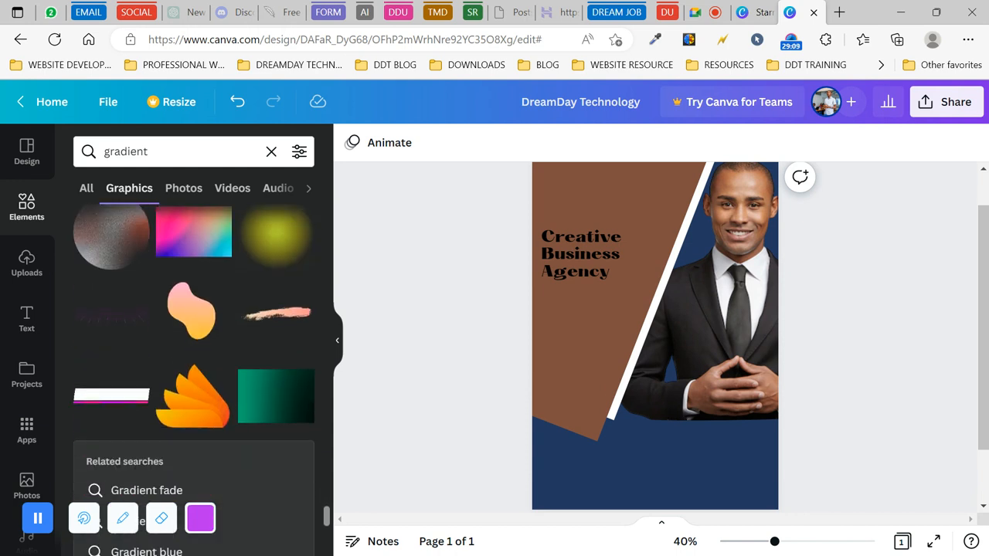
{"action": "left_click", "coordinate": [198, 305]}
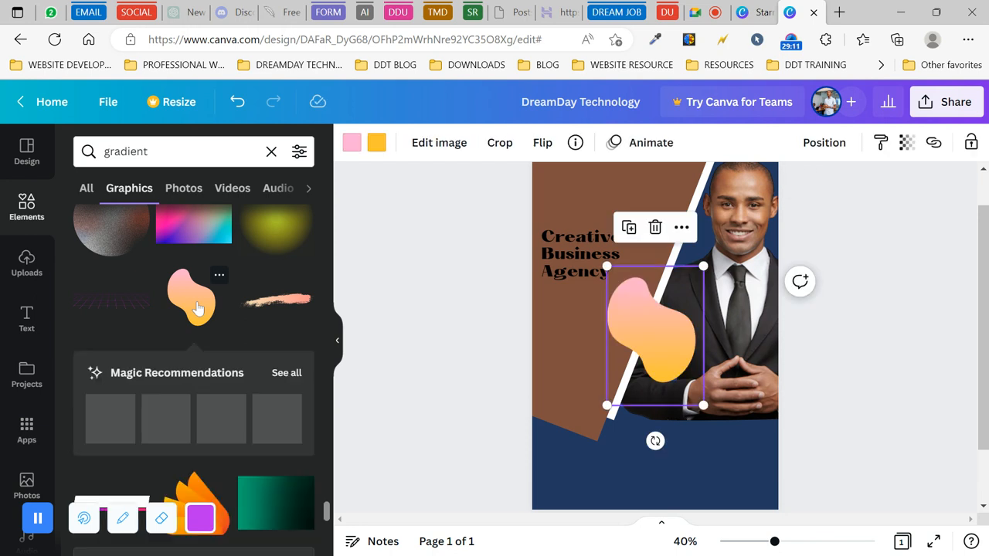
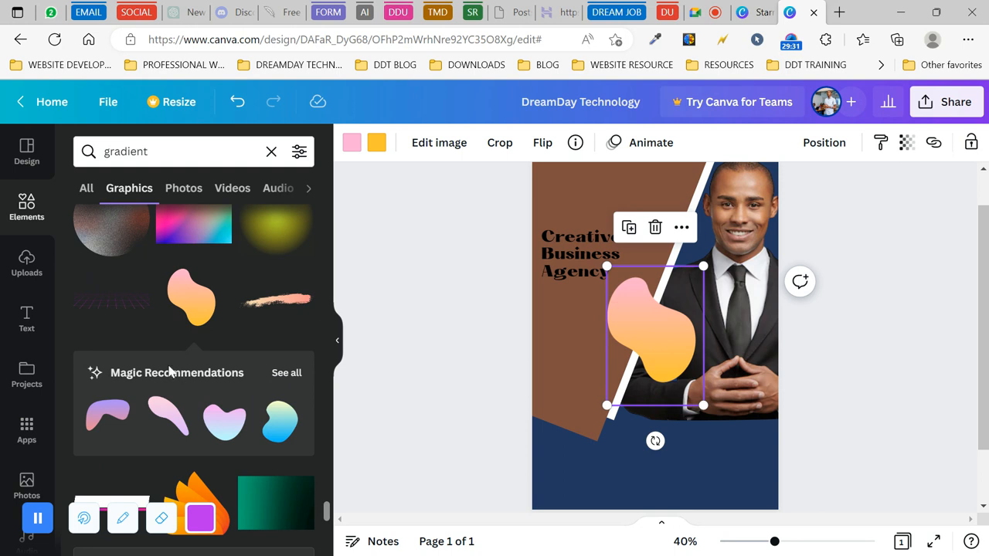
- Show all Magic Recommendations and scroll through the gradient blob and brush-stroke tiles
{"action": "left_click", "coordinate": [286, 374]}
{"action": "scroll", "coordinate": [216, 332], "scroll_direction": "down", "scroll_amount": 2}
{"action": "scroll", "coordinate": [215, 332], "scroll_direction": "down", "scroll_amount": 3}
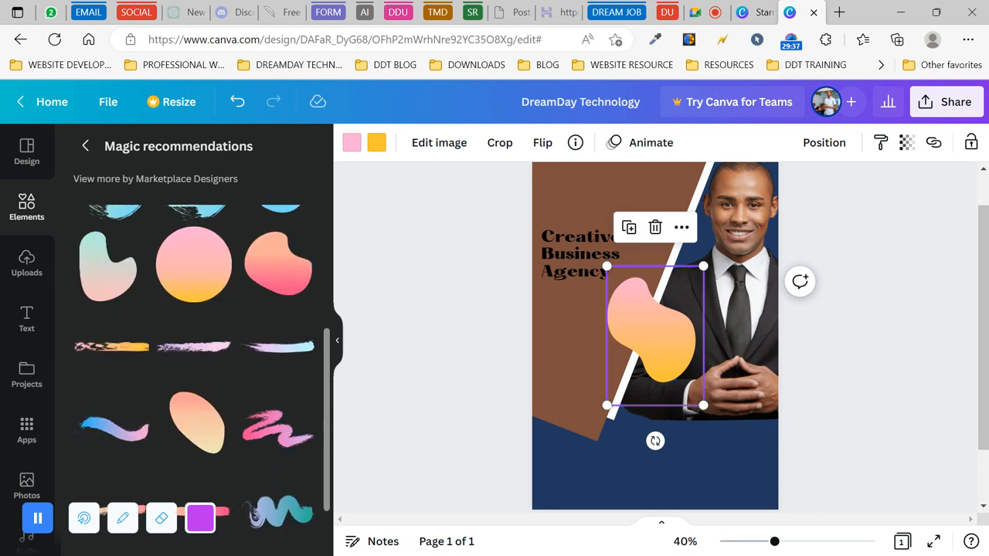
{"action": "scroll", "coordinate": [216, 333], "scroll_direction": "down", "scroll_amount": 2}
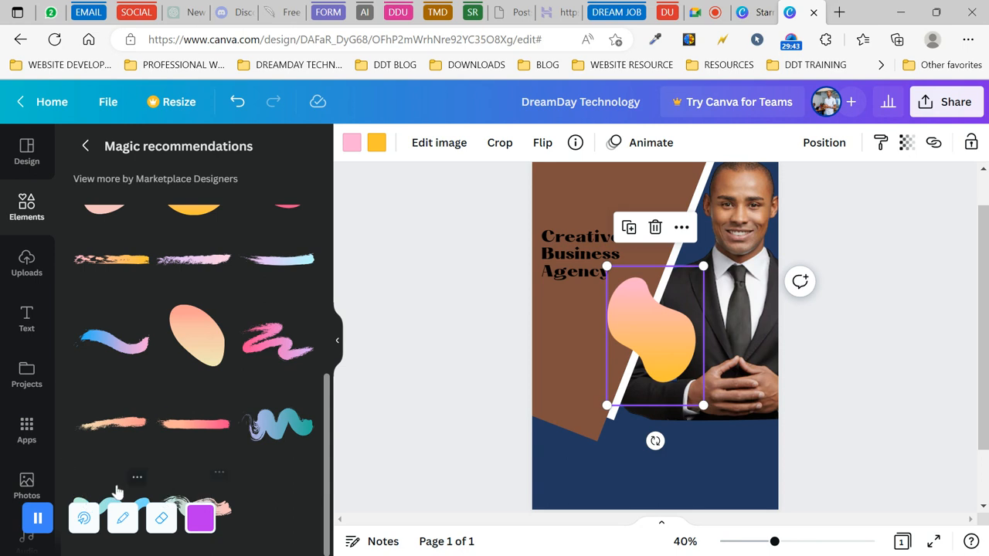
- Add a brush stroke, swap it for the teal wave, and drag it near the photo's bottom
{"action": "left_click", "coordinate": [227, 512]}
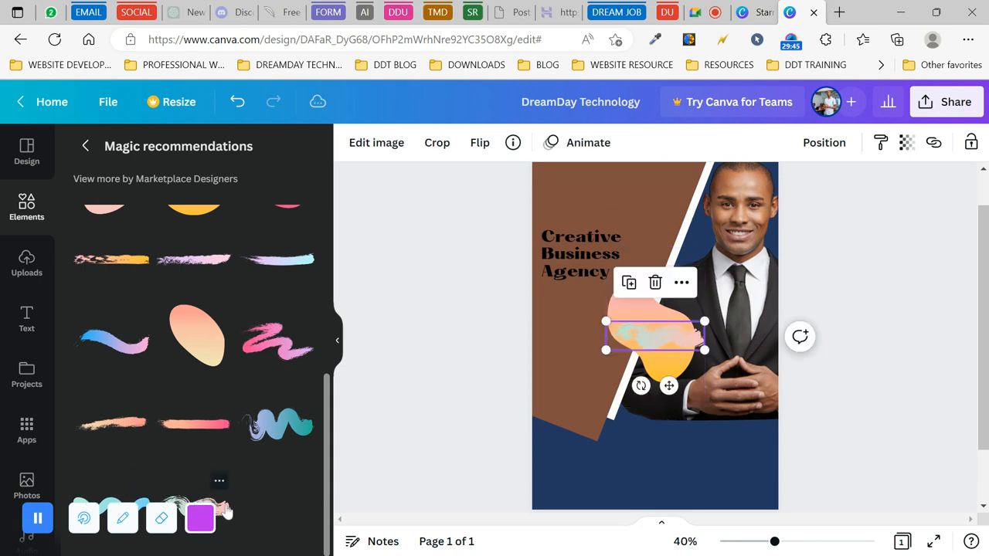
{"action": "scroll", "coordinate": [138, 379], "scroll_direction": "up", "scroll_amount": 2}
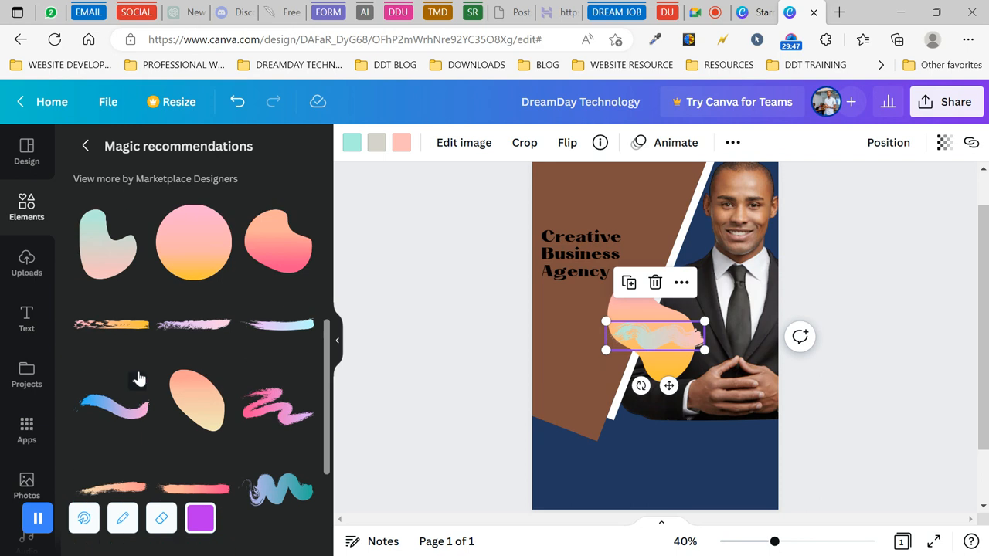
{"action": "scroll", "coordinate": [136, 379], "scroll_direction": "down", "scroll_amount": 5}
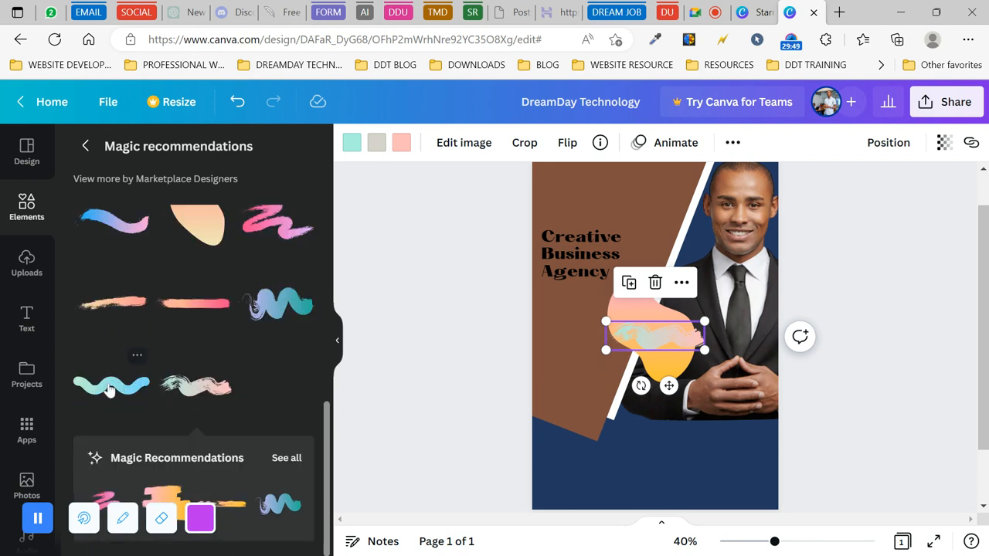
{"action": "left_click", "coordinate": [114, 389]}
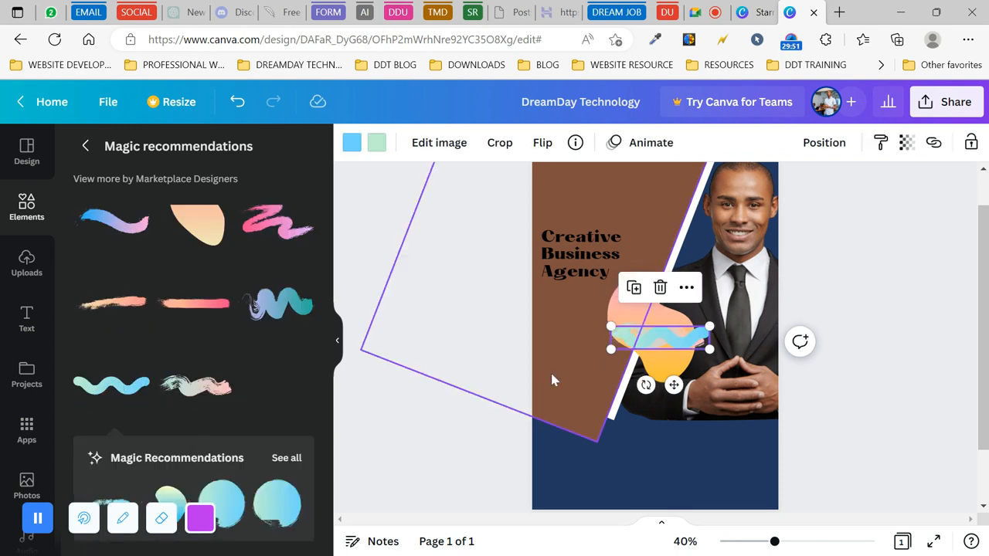
{"action": "left_click_drag", "start_coordinate": [649, 347], "coordinate": [661, 419]}
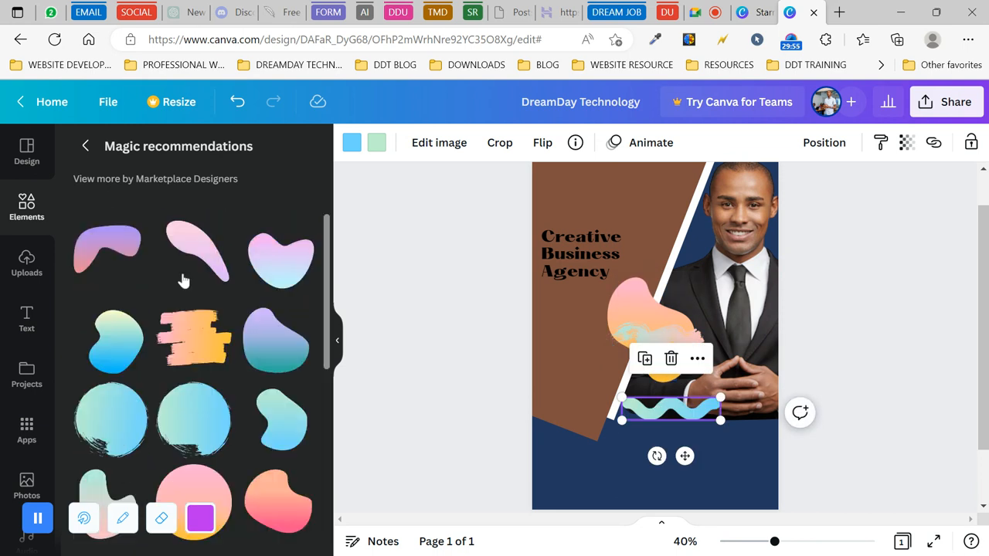
- Go back to the gradient graphics results and scroll through them
{"action": "left_click", "coordinate": [85, 146]}
{"action": "scroll", "coordinate": [226, 383], "scroll_direction": "down", "scroll_amount": 5}
{"action": "scroll", "coordinate": [227, 392], "scroll_direction": "down", "scroll_amount": 3}
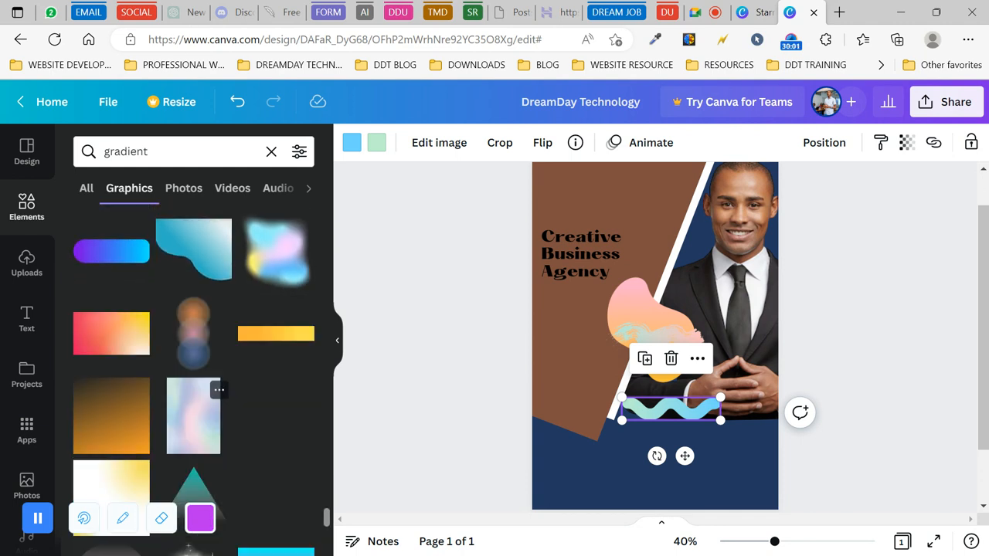
{"action": "scroll", "coordinate": [224, 398], "scroll_direction": "down", "scroll_amount": 3}
{"action": "scroll", "coordinate": [194, 401], "scroll_direction": "down", "scroll_amount": 3}
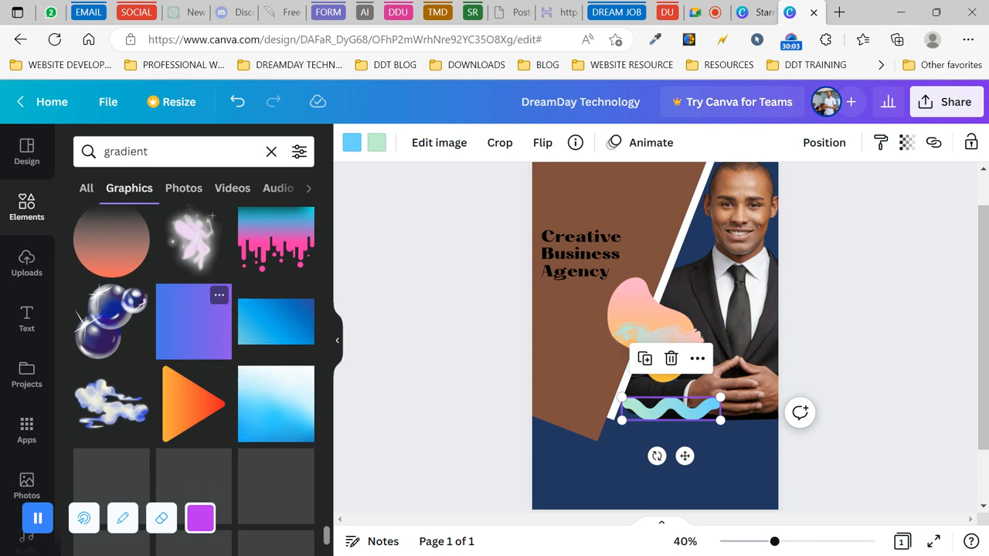
{"action": "scroll", "coordinate": [193, 363], "scroll_direction": "down", "scroll_amount": 2}
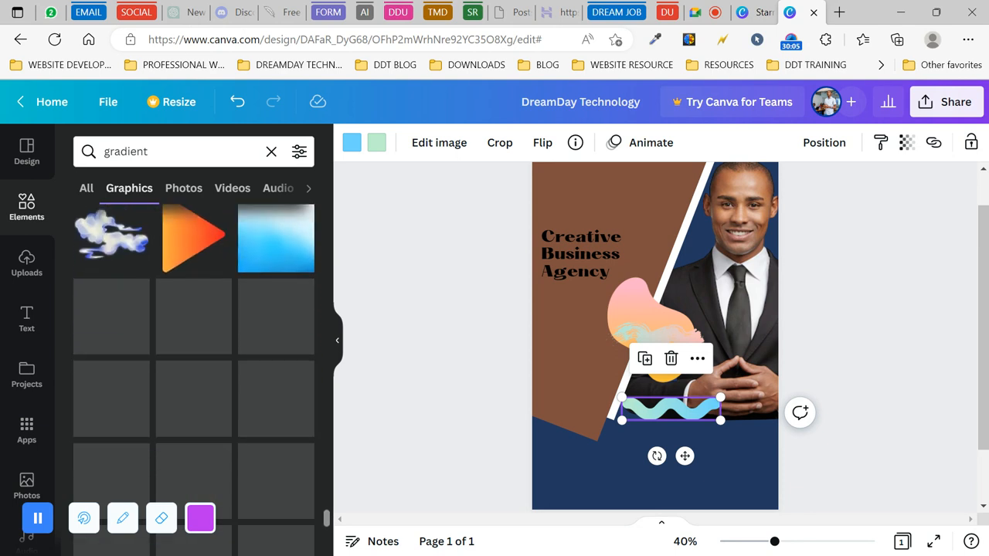
{"action": "scroll", "coordinate": [193, 371], "scroll_direction": "down", "scroll_amount": 5}
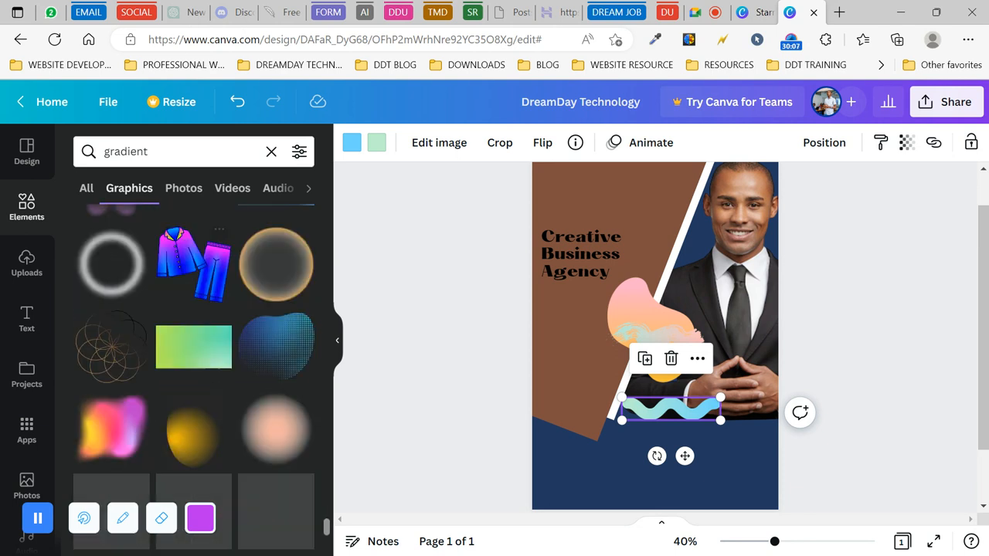
{"action": "scroll", "coordinate": [193, 371], "scroll_direction": "down", "scroll_amount": 3}
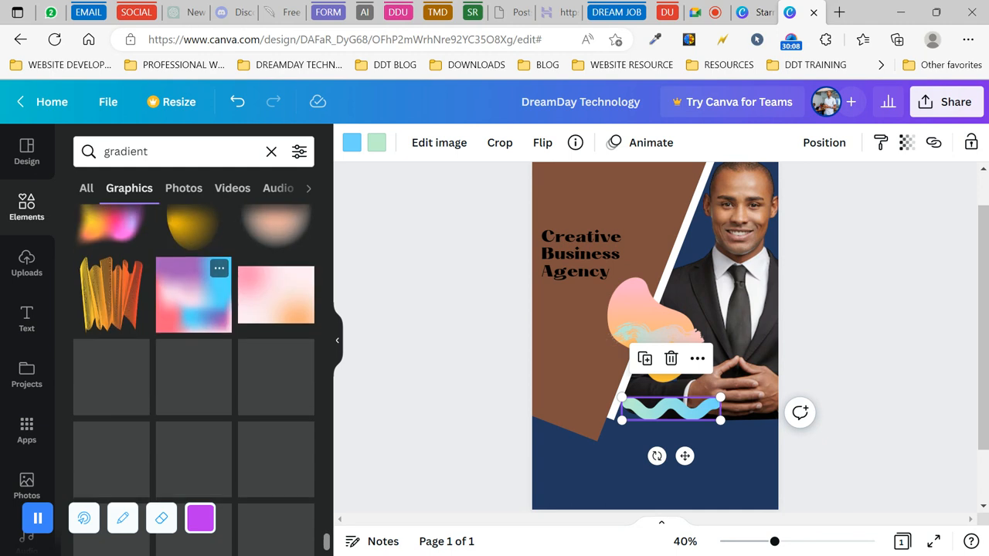
{"action": "scroll", "coordinate": [194, 387], "scroll_direction": "down", "scroll_amount": 1}
{"action": "scroll", "coordinate": [193, 386], "scroll_direction": "down", "scroll_amount": 1}
{"action": "scroll", "coordinate": [193, 387], "scroll_direction": "up", "scroll_amount": 1}
{"action": "scroll", "coordinate": [193, 371], "scroll_direction": "down", "scroll_amount": 5}
{"action": "scroll", "coordinate": [193, 379], "scroll_direction": "down", "scroll_amount": 8}
{"action": "scroll", "coordinate": [193, 371], "scroll_direction": "down", "scroll_amount": 1}
{"action": "scroll", "coordinate": [193, 379], "scroll_direction": "down", "scroll_amount": 1}
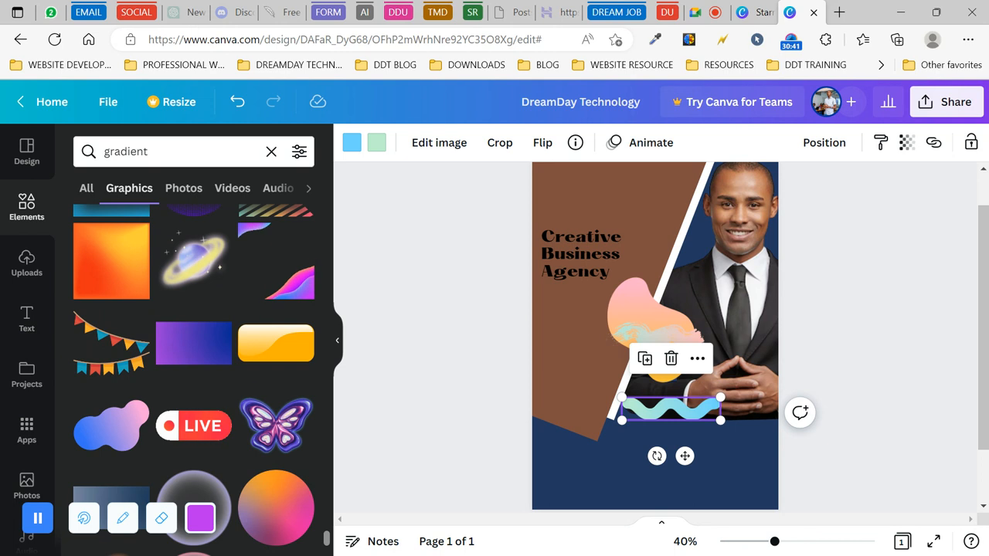
{"action": "scroll", "coordinate": [255, 387], "scroll_direction": "down", "scroll_amount": 6}
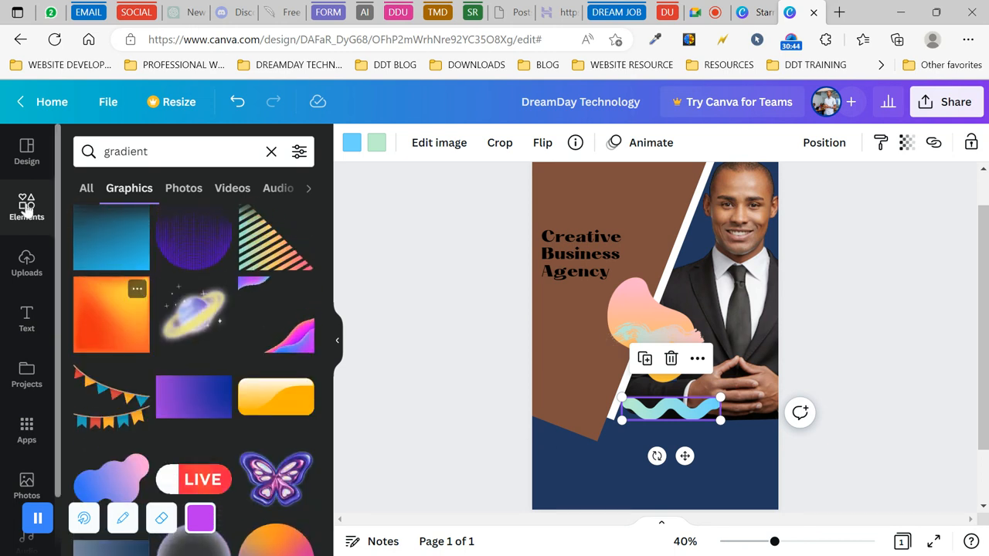
- Search Elements for 'liquid and fluid shape'
{"action": "left_click", "coordinate": [27, 205]}
{"action": "left_click", "coordinate": [155, 151]}
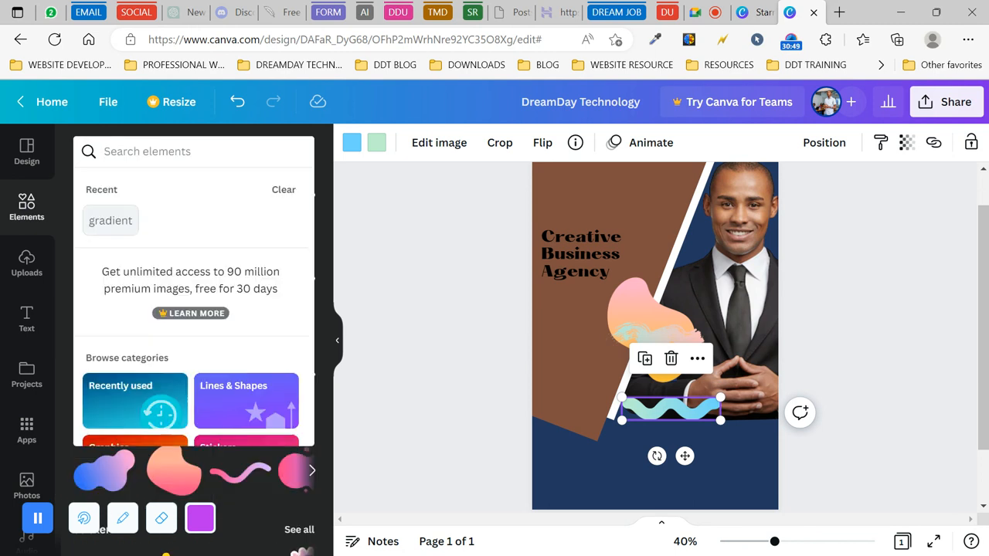
{"action": "type", "text": "liquid"}
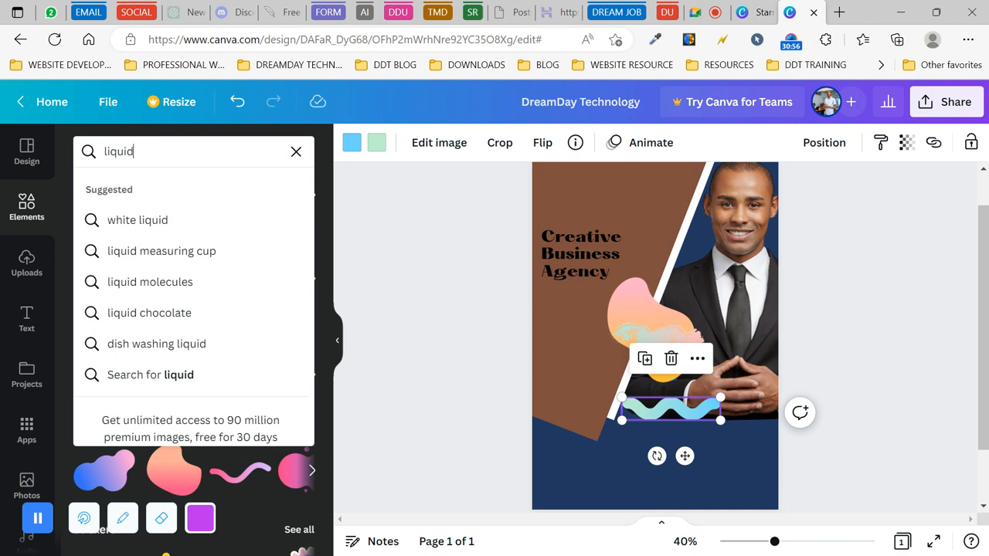
{"action": "type", "text": " and flui"}
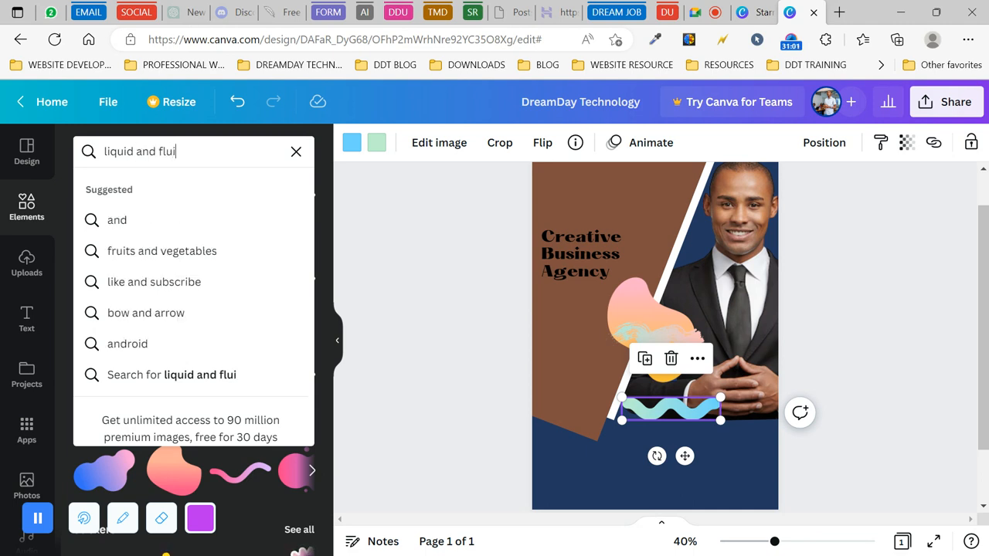
{"action": "type", "text": "d shape"}
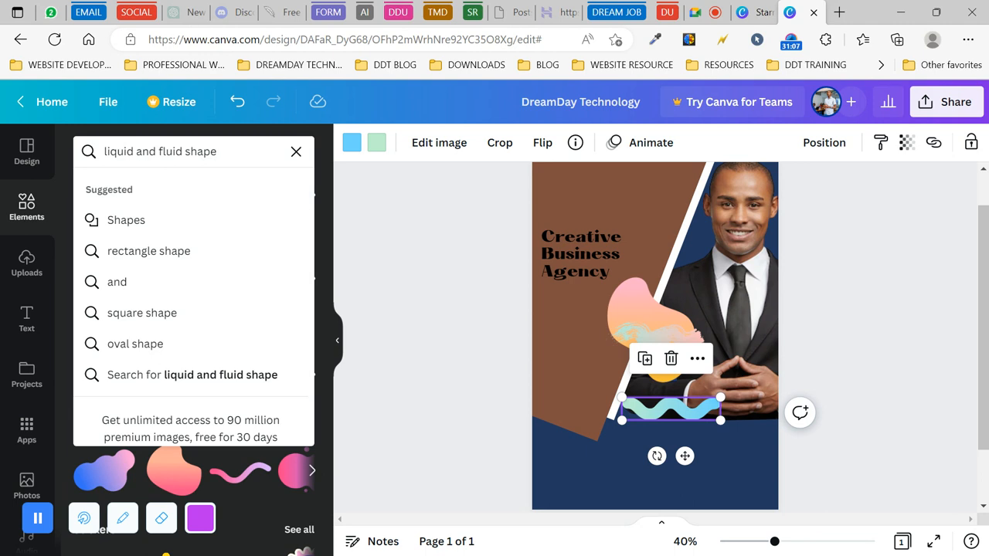
{"action": "left_click", "coordinate": [238, 381]}
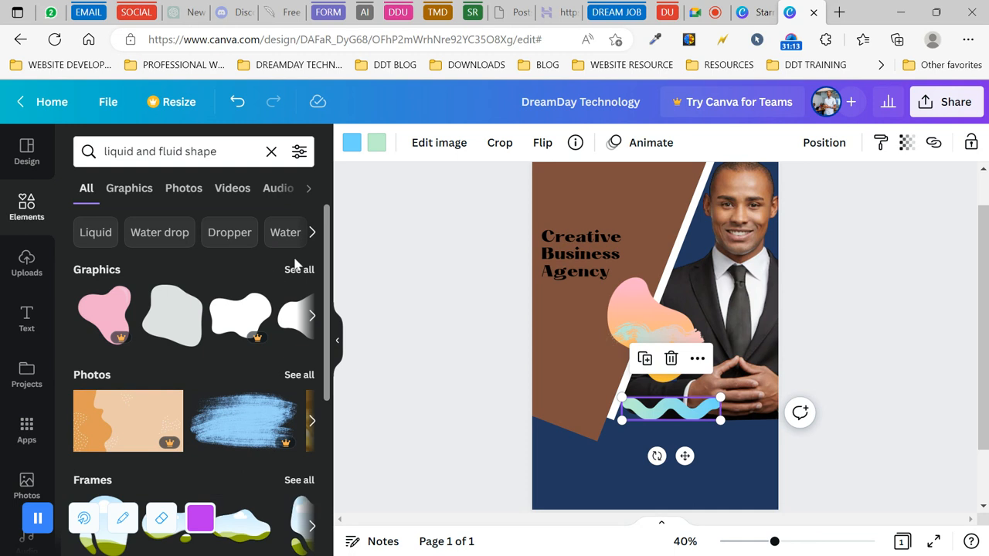
{"action": "scroll", "coordinate": [209, 301], "scroll_direction": "down", "scroll_amount": 5}
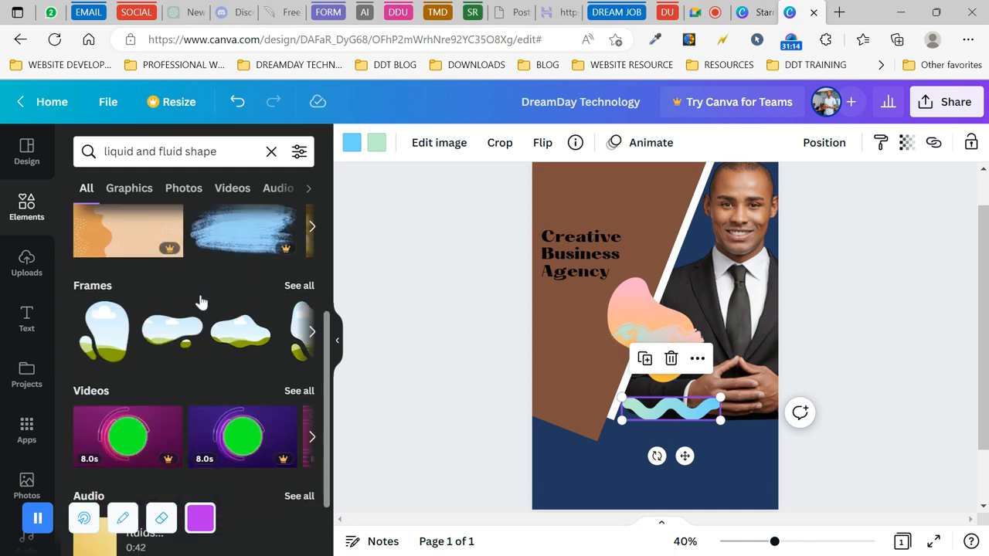
{"action": "scroll", "coordinate": [222, 331], "scroll_direction": "up", "scroll_amount": 5}
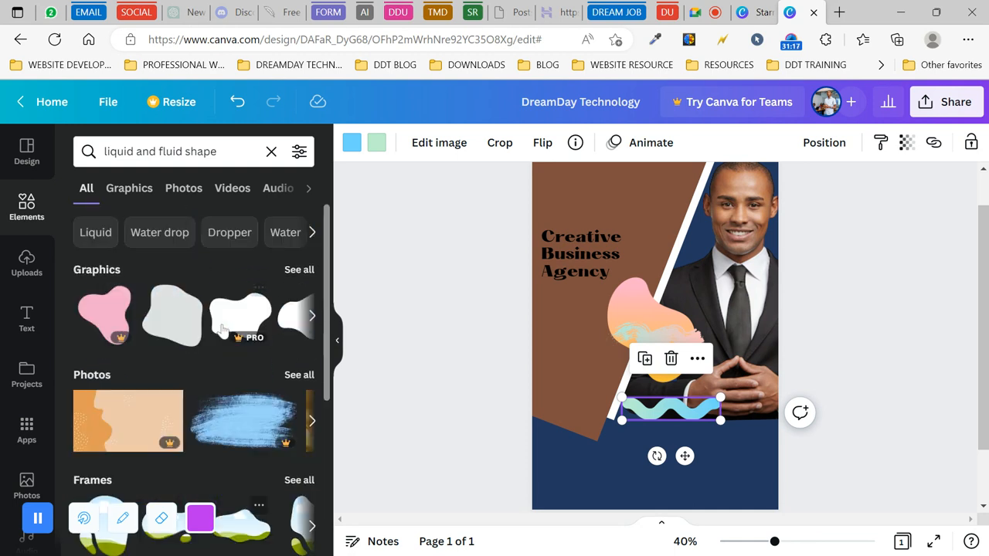
- Show all Graphics results for the liquid shape search and browse them
{"action": "left_click", "coordinate": [298, 269]}
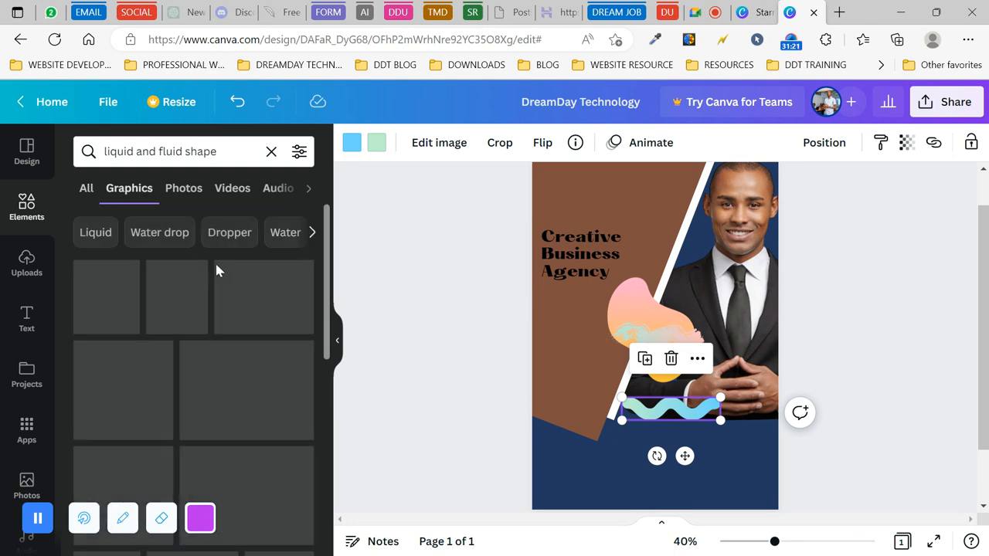
{"action": "scroll", "coordinate": [232, 402], "scroll_direction": "down", "scroll_amount": 2}
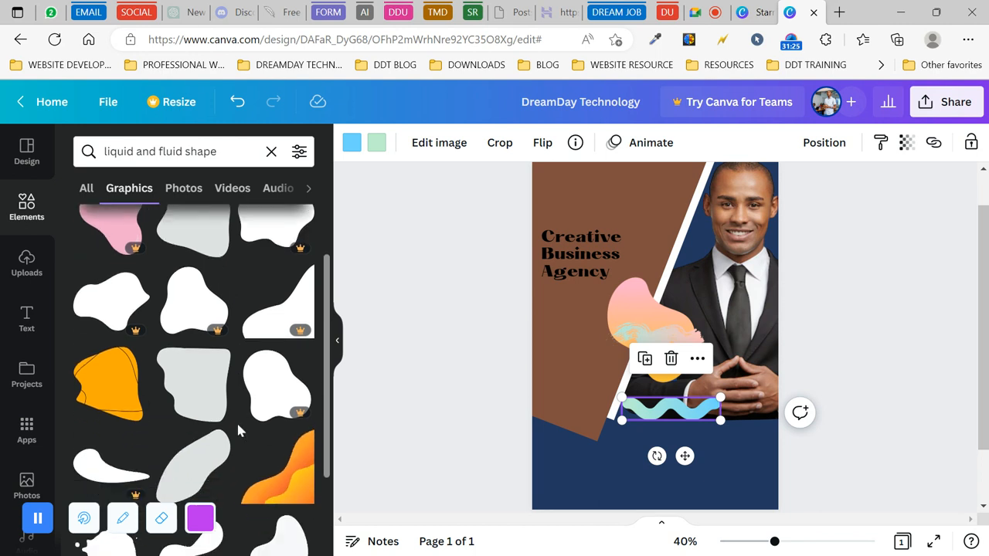
{"action": "scroll", "coordinate": [236, 420], "scroll_direction": "down", "scroll_amount": 3}
{"action": "scroll", "coordinate": [222, 384], "scroll_direction": "down", "scroll_amount": 5}
{"action": "scroll", "coordinate": [222, 384], "scroll_direction": "down", "scroll_amount": 5}
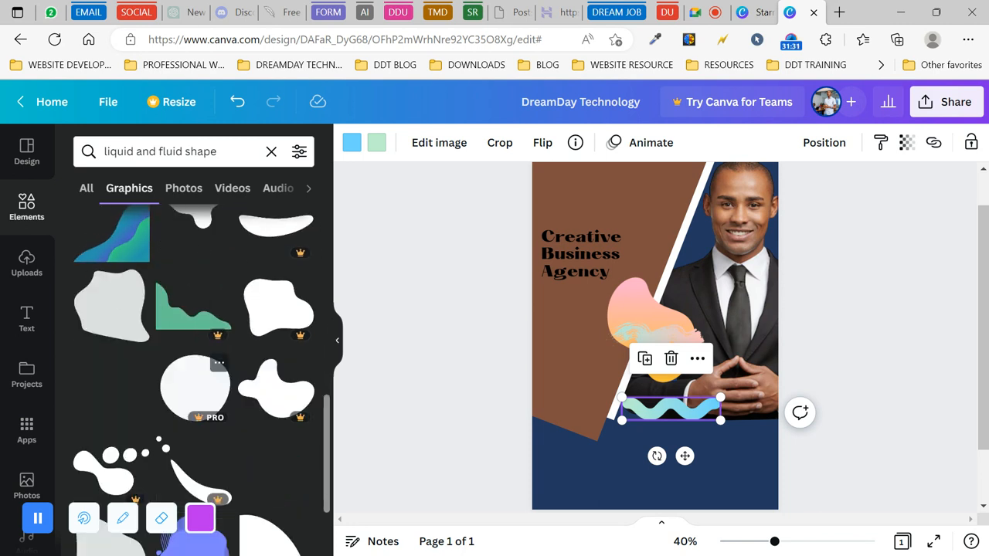
{"action": "scroll", "coordinate": [194, 347], "scroll_direction": "down", "scroll_amount": 2}
{"action": "scroll", "coordinate": [201, 356], "scroll_direction": "down", "scroll_amount": 2}
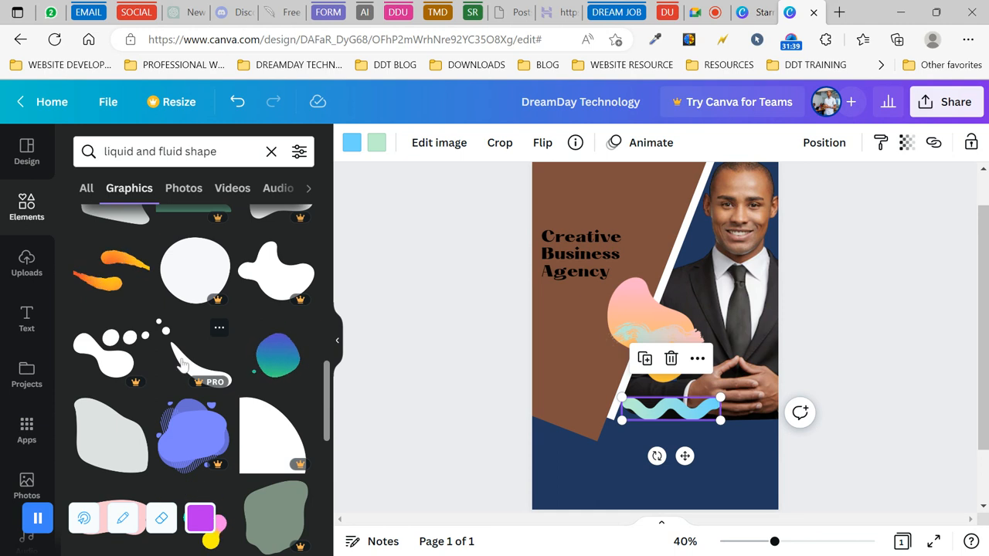
{"action": "scroll", "coordinate": [225, 357], "scroll_direction": "up", "scroll_amount": 10}
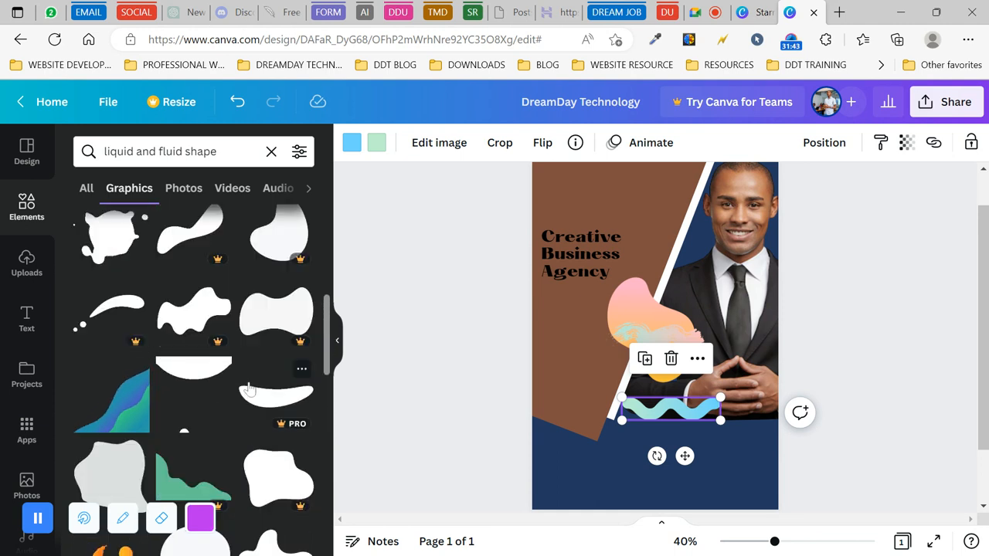
{"action": "scroll", "coordinate": [187, 415], "scroll_direction": "up", "scroll_amount": 2}
{"action": "scroll", "coordinate": [184, 415], "scroll_direction": "up", "scroll_amount": 1}
{"action": "scroll", "coordinate": [184, 416], "scroll_direction": "down", "scroll_amount": 1}
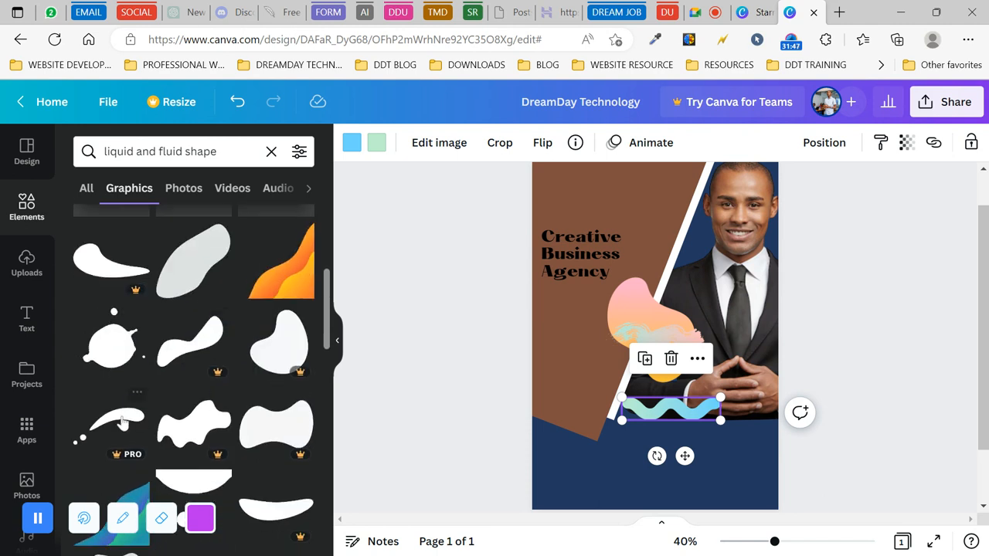
- Add a swoosh blob shape and move the pink-orange blob up and to the right
{"action": "left_click", "coordinate": [100, 269]}
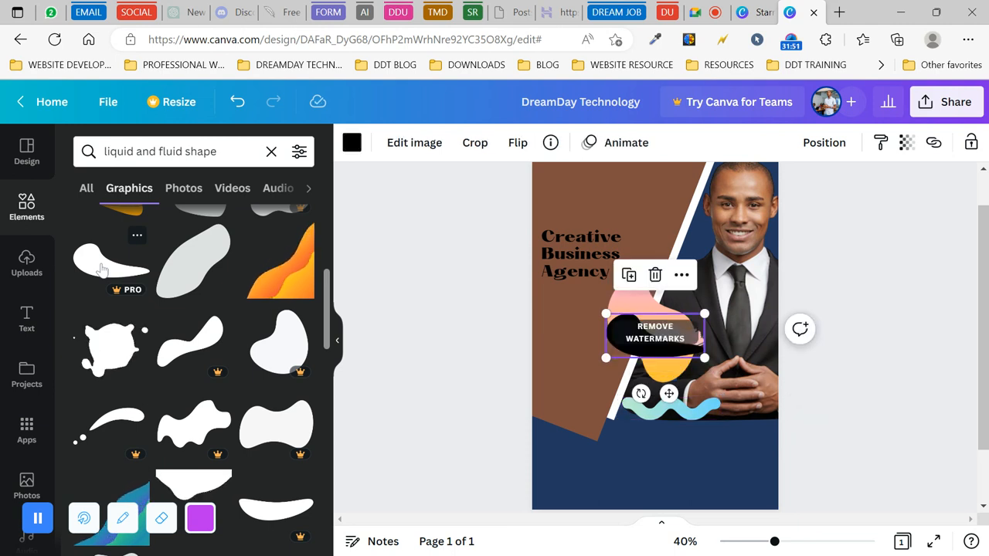
{"action": "scroll", "coordinate": [162, 296], "scroll_direction": "down", "scroll_amount": 1}
{"action": "scroll", "coordinate": [123, 340], "scroll_direction": "down", "scroll_amount": 2}
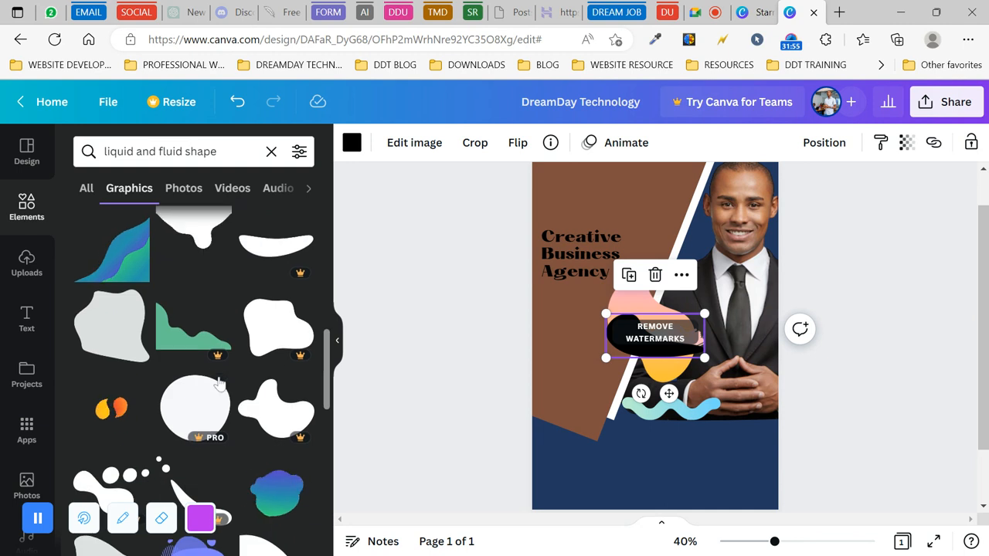
{"action": "scroll", "coordinate": [183, 450], "scroll_direction": "down", "scroll_amount": 3}
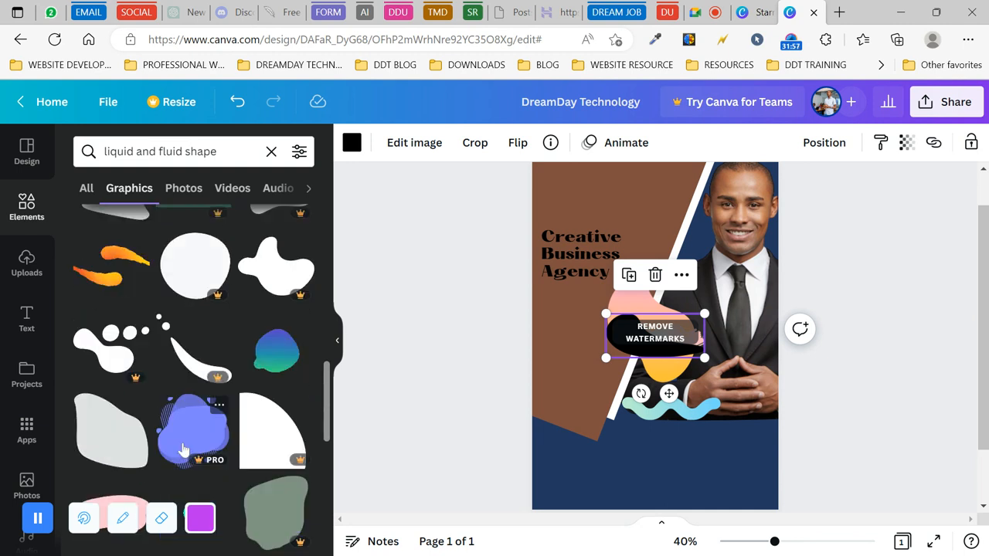
{"action": "scroll", "coordinate": [184, 450], "scroll_direction": "down", "scroll_amount": 5}
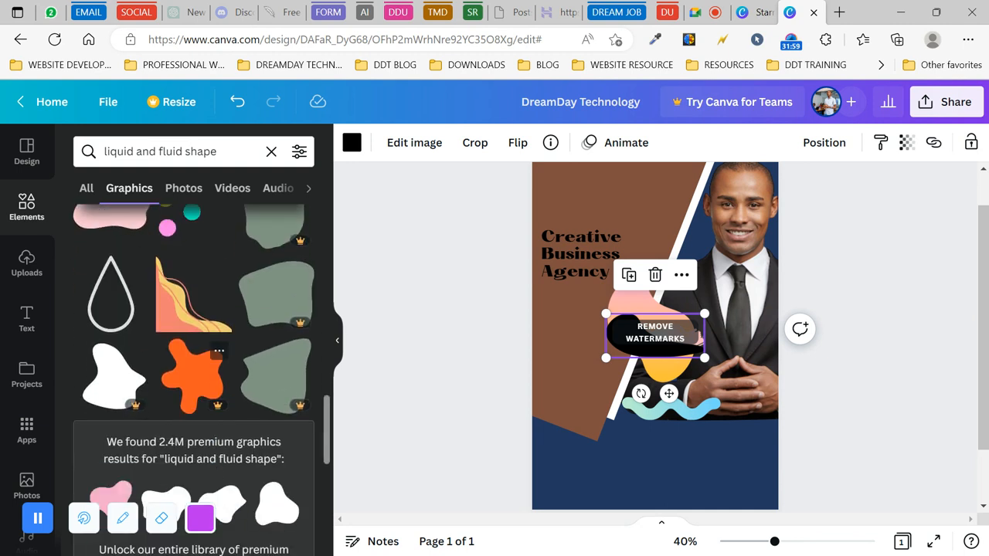
{"action": "scroll", "coordinate": [211, 435], "scroll_direction": "down", "scroll_amount": 5}
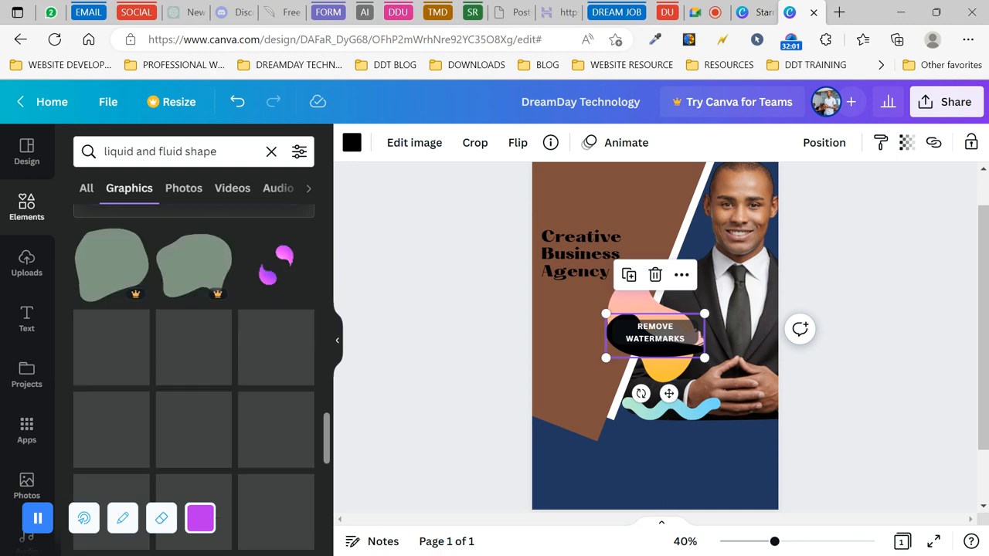
{"action": "scroll", "coordinate": [213, 436], "scroll_direction": "up", "scroll_amount": 2}
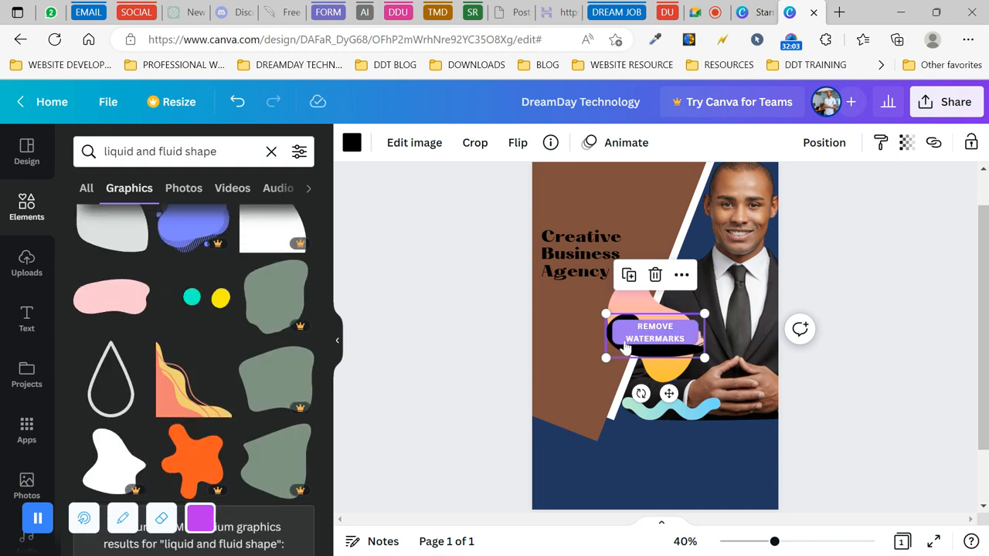
{"action": "left_click_drag", "start_coordinate": [622, 348], "coordinate": [570, 388]}
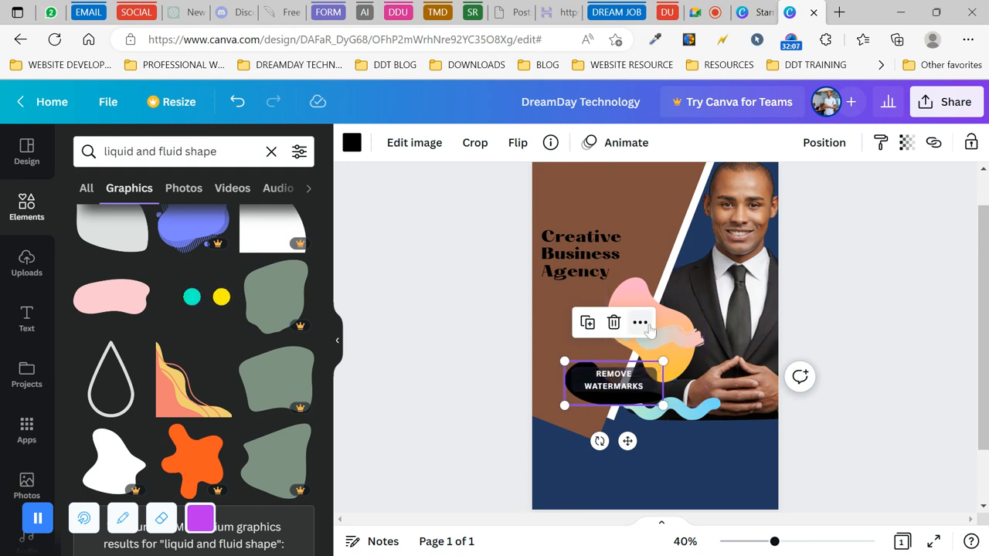
{"action": "left_click_drag", "start_coordinate": [678, 326], "coordinate": [702, 277]}
- Delete the brush stroke, then rotate and delete the premium black liquid shape
{"action": "left_click", "coordinate": [623, 347]}
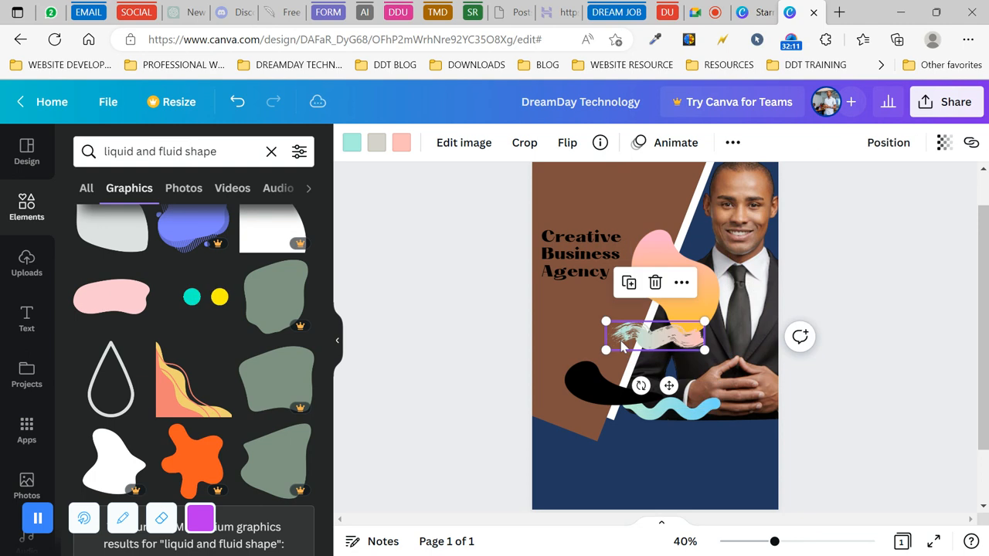
{"action": "key", "text": "Delete"}
{"action": "left_click", "coordinate": [605, 380]}
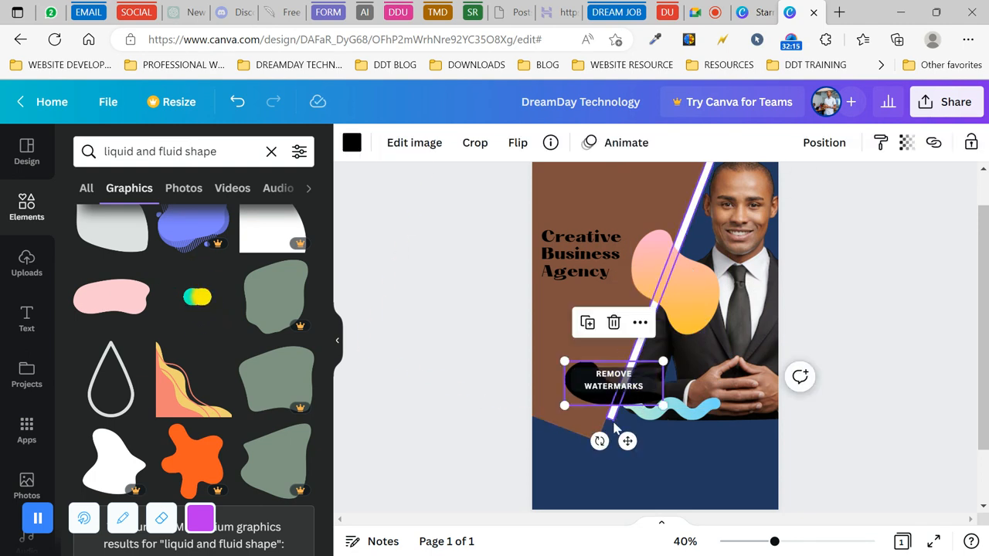
{"action": "left_click_drag", "start_coordinate": [598, 441], "coordinate": [608, 355]}
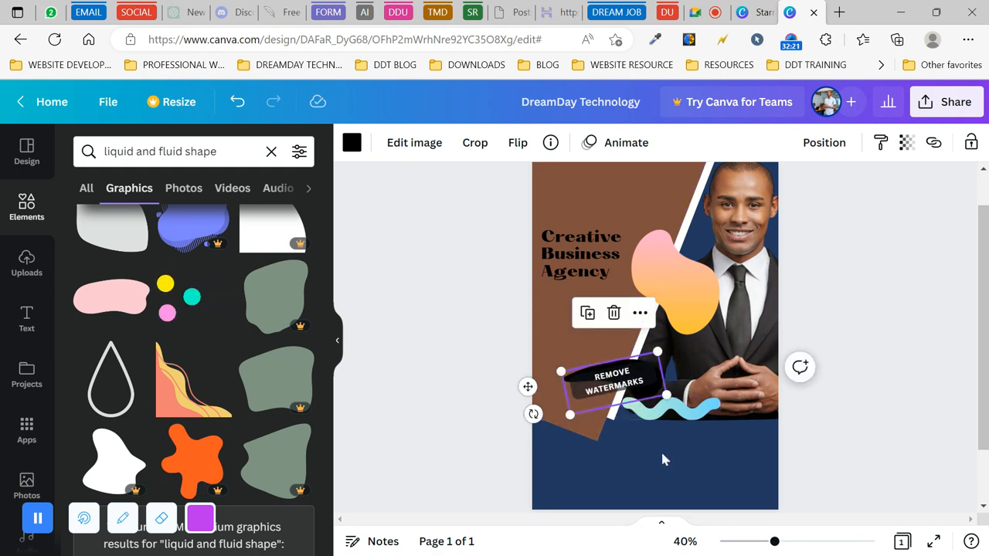
{"action": "left_click", "coordinate": [647, 386]}
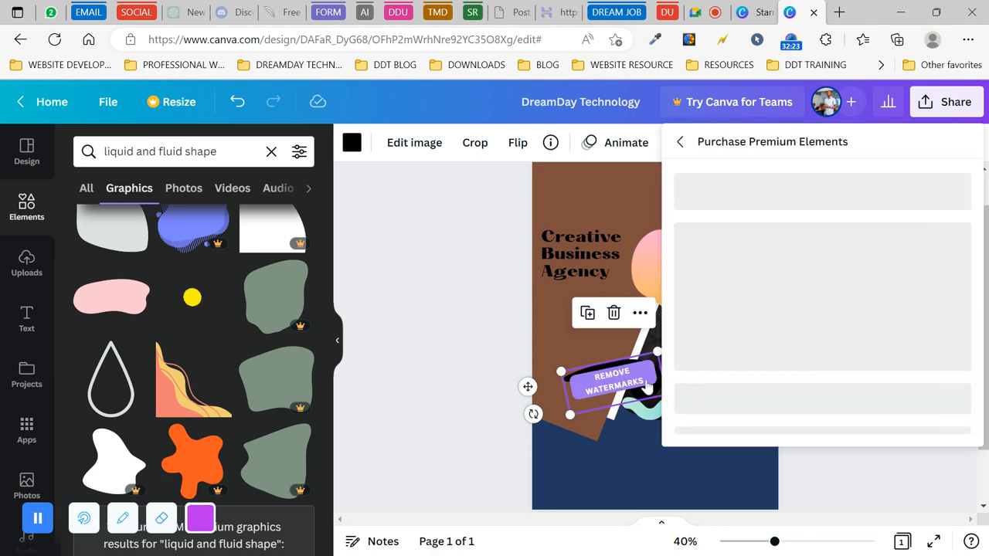
{"action": "left_click", "coordinate": [616, 317]}
{"action": "left_click", "coordinate": [614, 313]}
{"action": "left_click", "coordinate": [680, 291]}
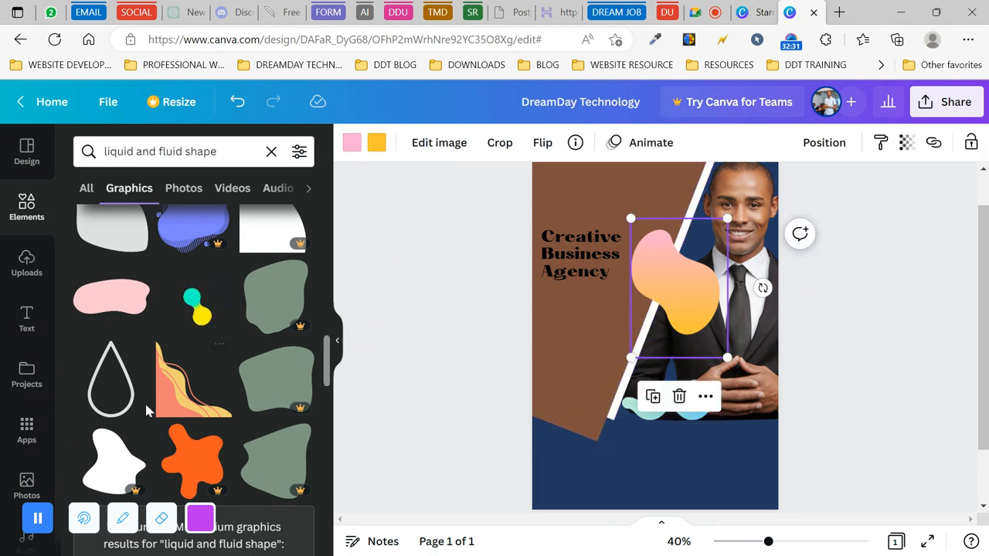
- Try the wavy orange-yellow corner graphic with horizontal and vertical flips, then delete it
{"action": "left_click", "coordinate": [169, 399]}
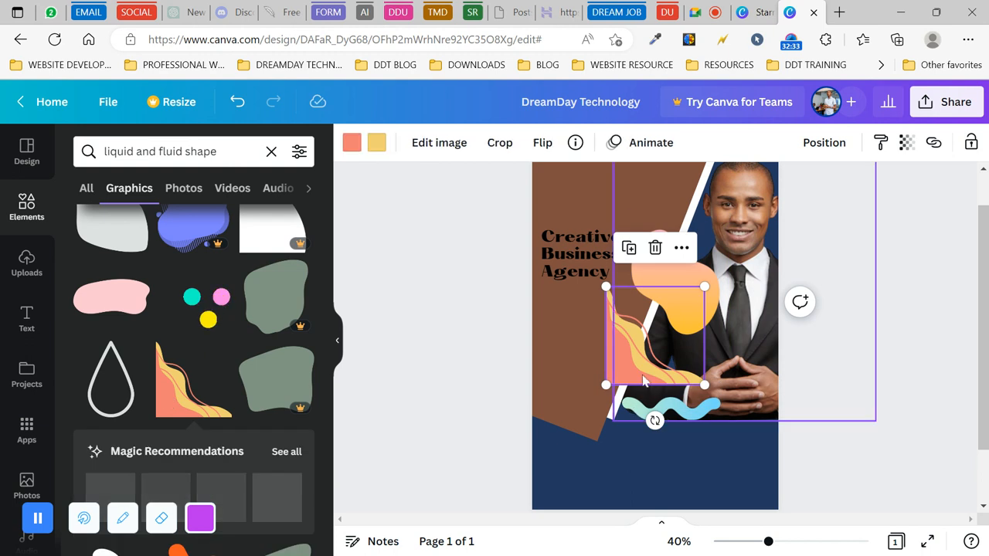
{"action": "mouse_move", "coordinate": [626, 372]}
{"action": "left_mouse_down"}
{"action": "mouse_move", "coordinate": [585, 479]}
{"action": "mouse_move", "coordinate": [581, 465]}
{"action": "left_mouse_up"}
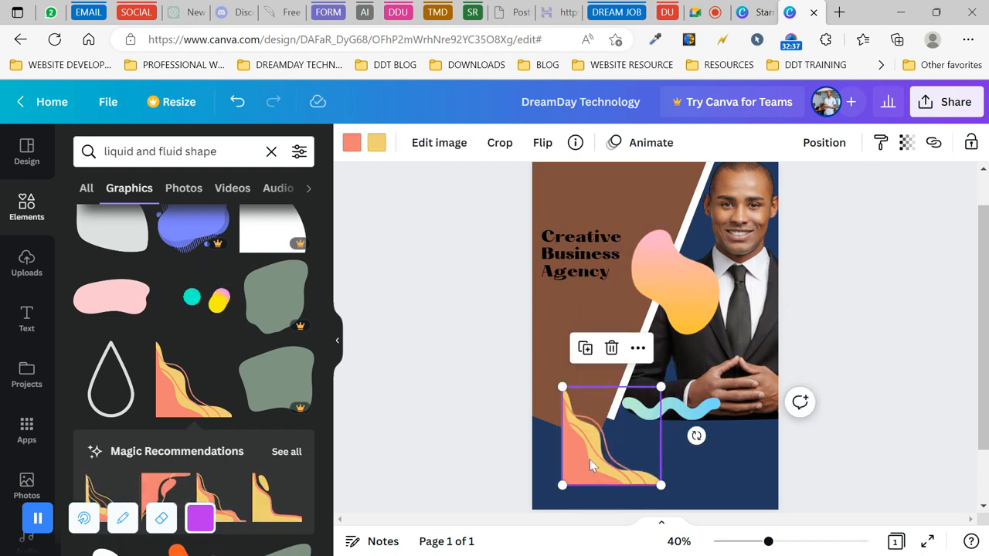
{"action": "left_click", "coordinate": [542, 144]}
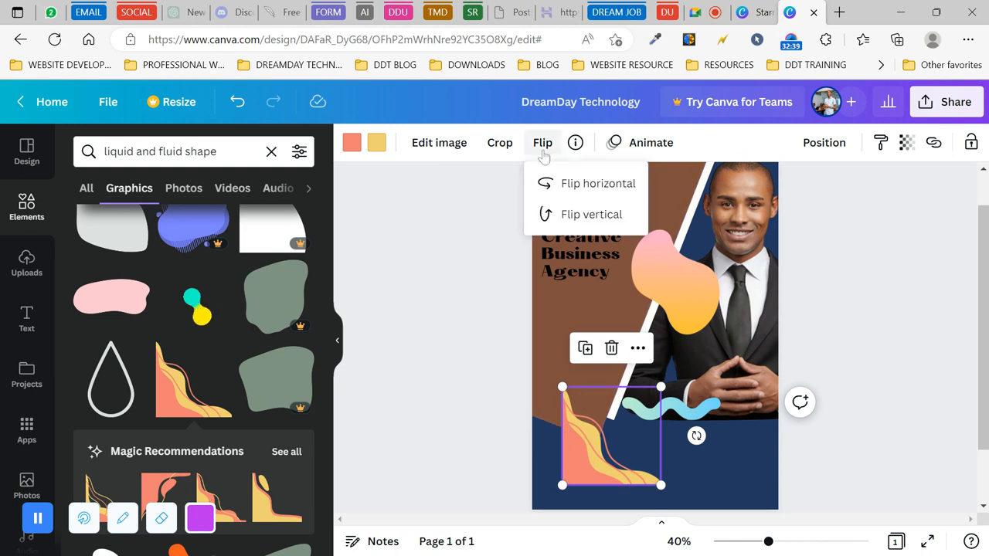
{"action": "left_click", "coordinate": [597, 191]}
{"action": "left_click", "coordinate": [597, 191]}
{"action": "left_click", "coordinate": [597, 191]}
{"action": "left_click", "coordinate": [596, 191]}
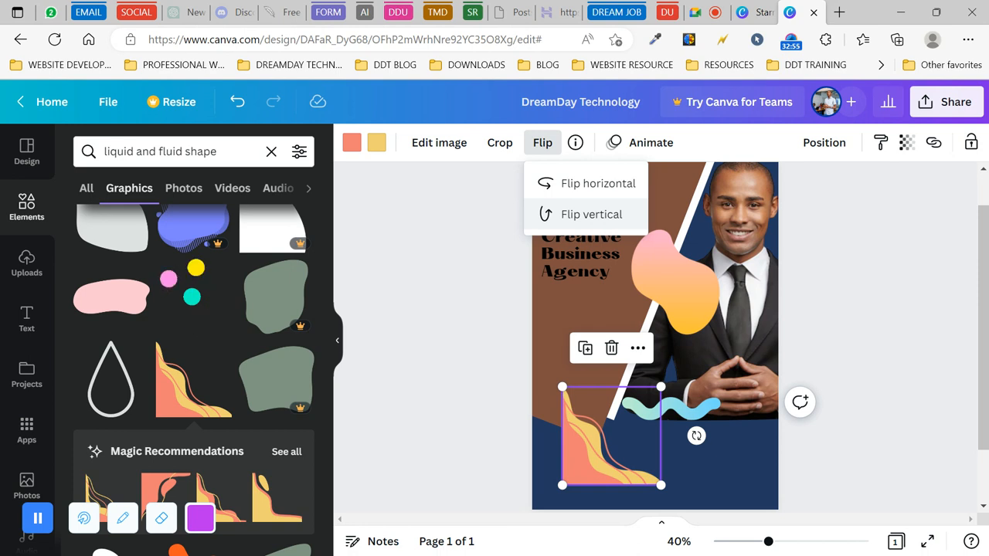
{"action": "left_click", "coordinate": [596, 224]}
{"action": "left_click", "coordinate": [596, 225]}
{"action": "left_click", "coordinate": [596, 224]}
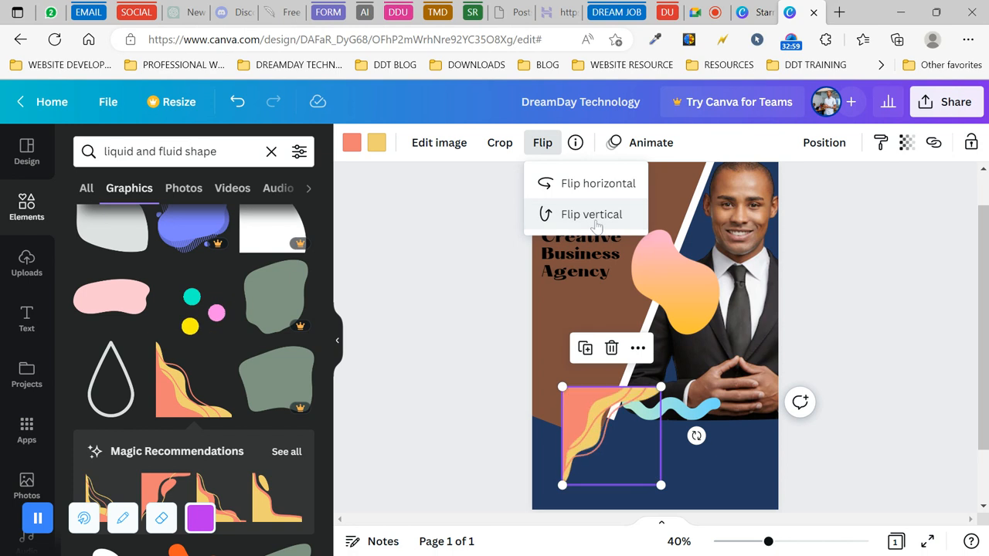
{"action": "left_click", "coordinate": [596, 224]}
{"action": "left_click", "coordinate": [596, 225]}
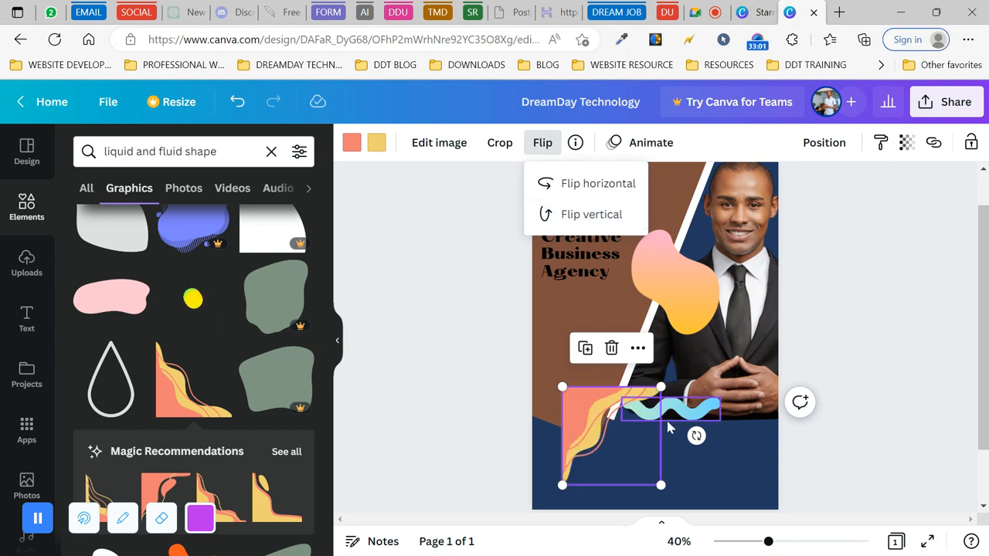
{"action": "left_click_drag", "start_coordinate": [629, 438], "coordinate": [617, 318]}
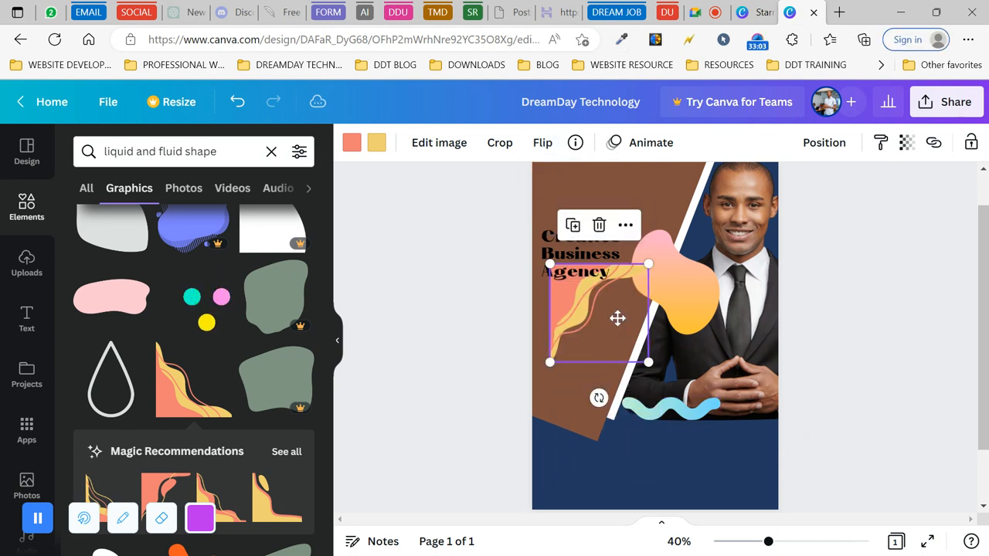
{"action": "left_click", "coordinate": [599, 226]}
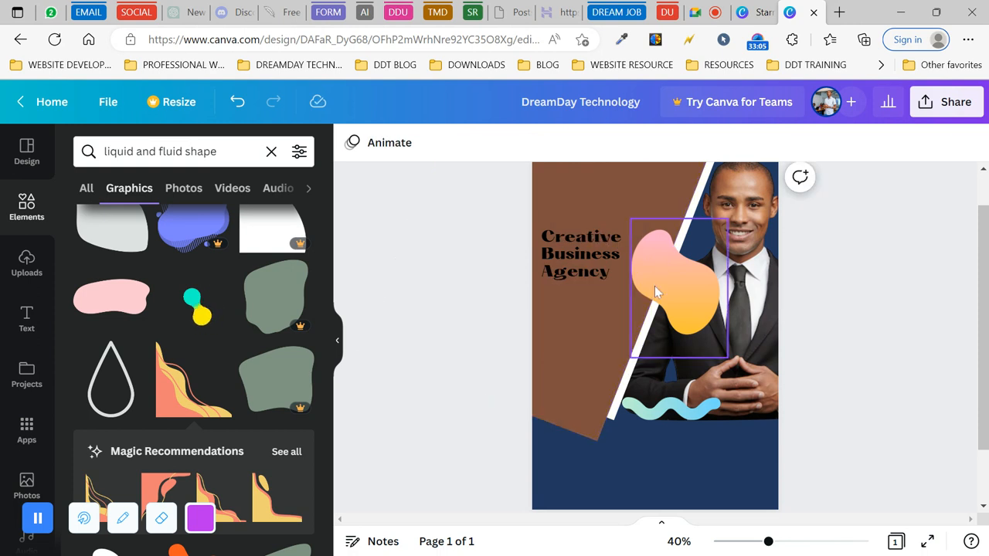
- Select the teal wave shape and delete it
{"action": "left_click", "coordinate": [695, 282]}
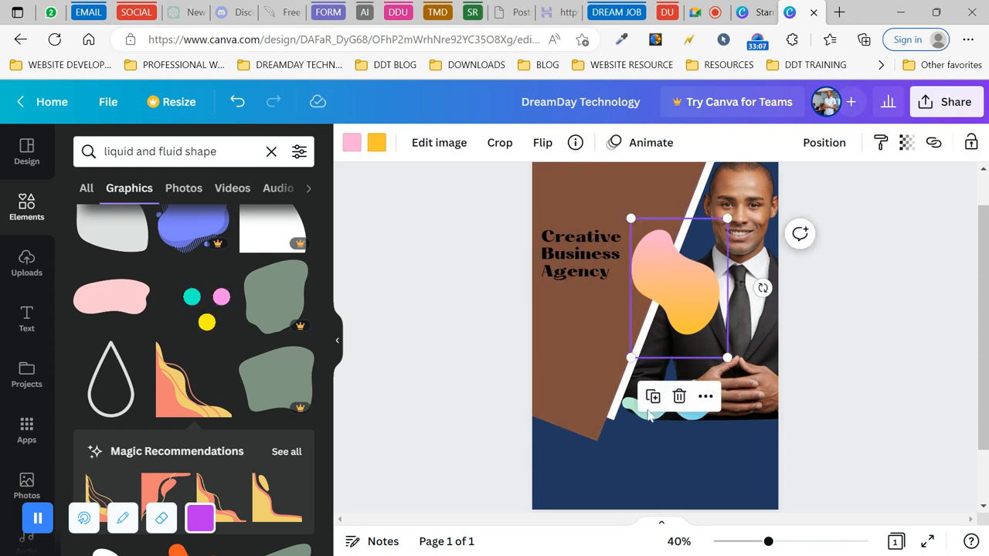
{"action": "left_click", "coordinate": [649, 415]}
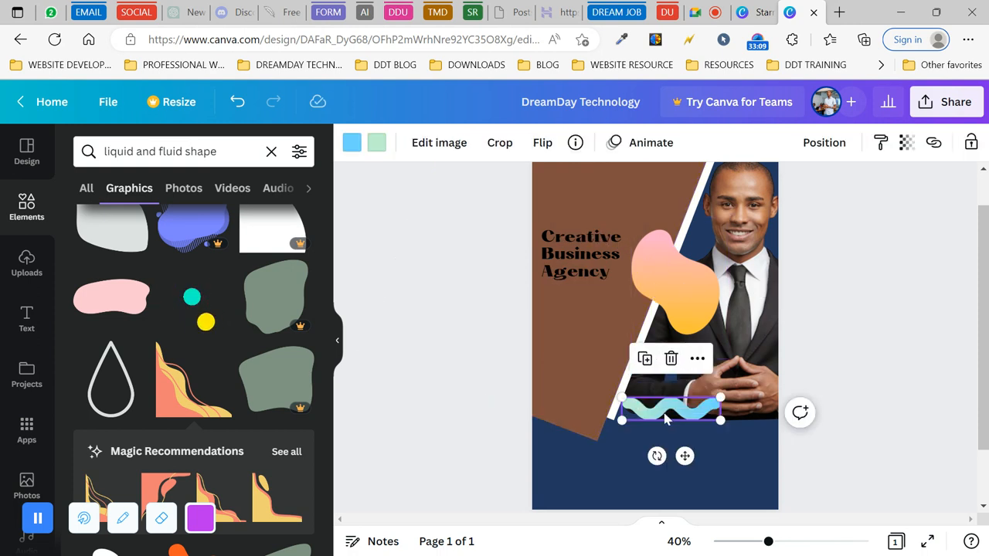
{"action": "key", "text": "Delete"}
- Enlarge the pink-orange blob, rotate it about 94°, and stretch it past the page edge
{"action": "left_click", "coordinate": [691, 303]}
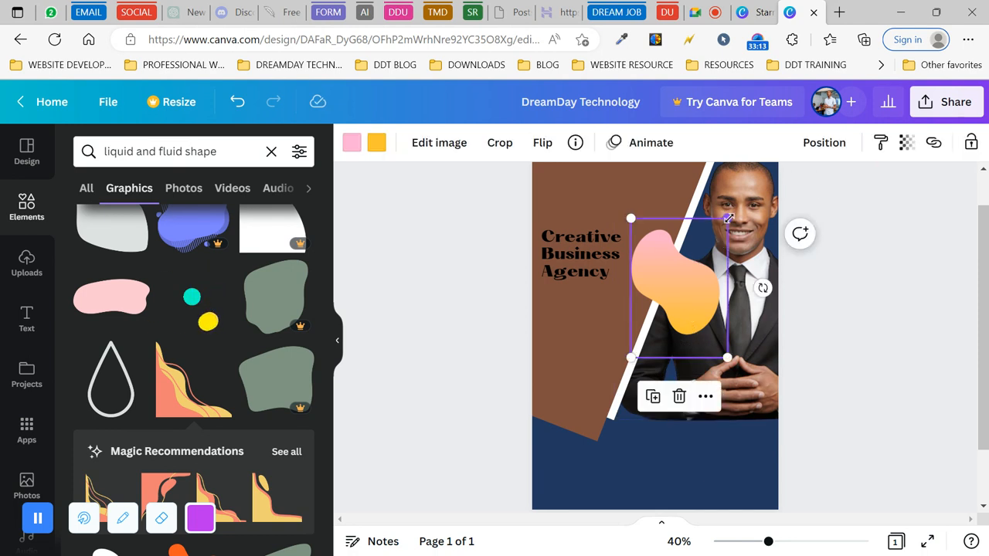
{"action": "left_click_drag", "start_coordinate": [730, 218], "coordinate": [836, 70]}
{"action": "left_click_drag", "start_coordinate": [698, 194], "coordinate": [644, 302]}
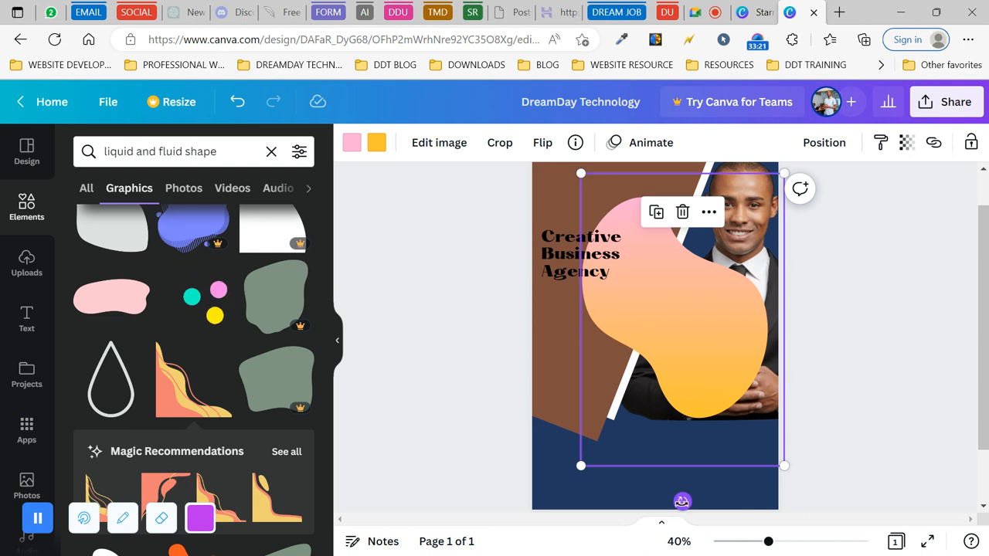
{"action": "left_click_drag", "start_coordinate": [683, 501], "coordinate": [226, 99]}
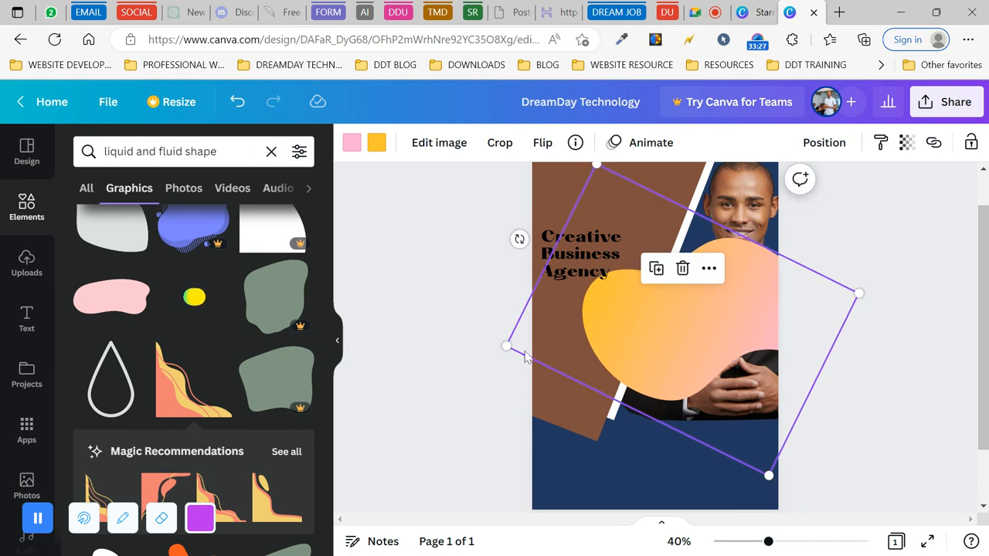
{"action": "left_click_drag", "start_coordinate": [506, 345], "coordinate": [291, 380]}
{"action": "left_click_drag", "start_coordinate": [831, 417], "coordinate": [821, 429]}
{"action": "left_click_drag", "start_coordinate": [421, 471], "coordinate": [231, 463]}
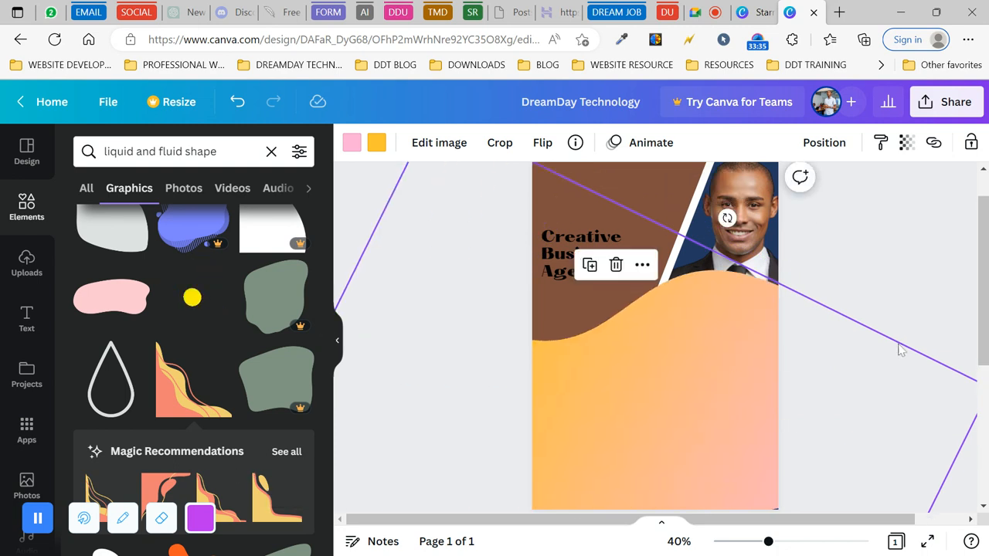
{"action": "left_click_drag", "start_coordinate": [704, 354], "coordinate": [786, 391]}
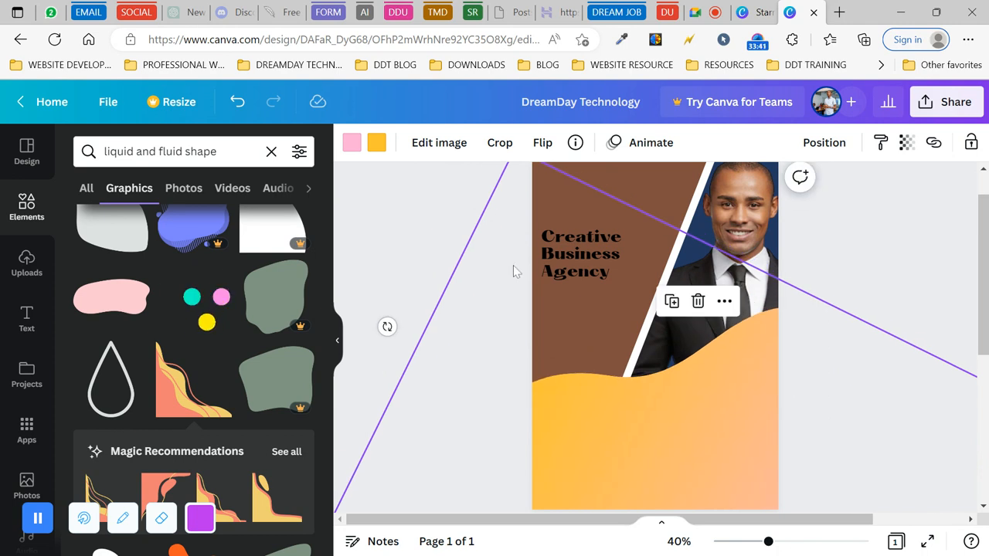
- Resize the blob, rotate it to about 121°, and centre it across the page bottom
{"action": "scroll", "coordinate": [426, 386], "scroll_direction": "down", "scroll_amount": 3}
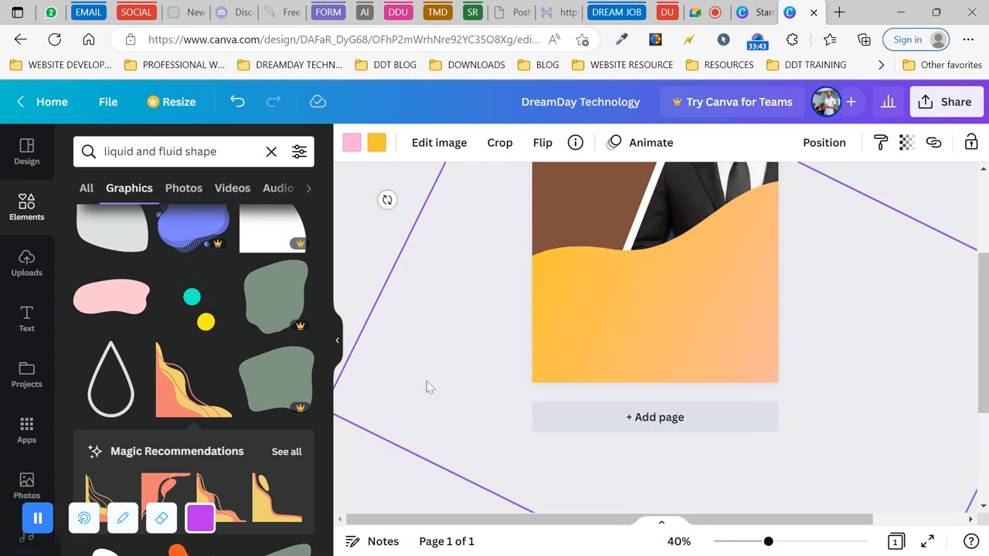
{"action": "scroll", "coordinate": [426, 381], "scroll_direction": "right", "scroll_amount": 2}
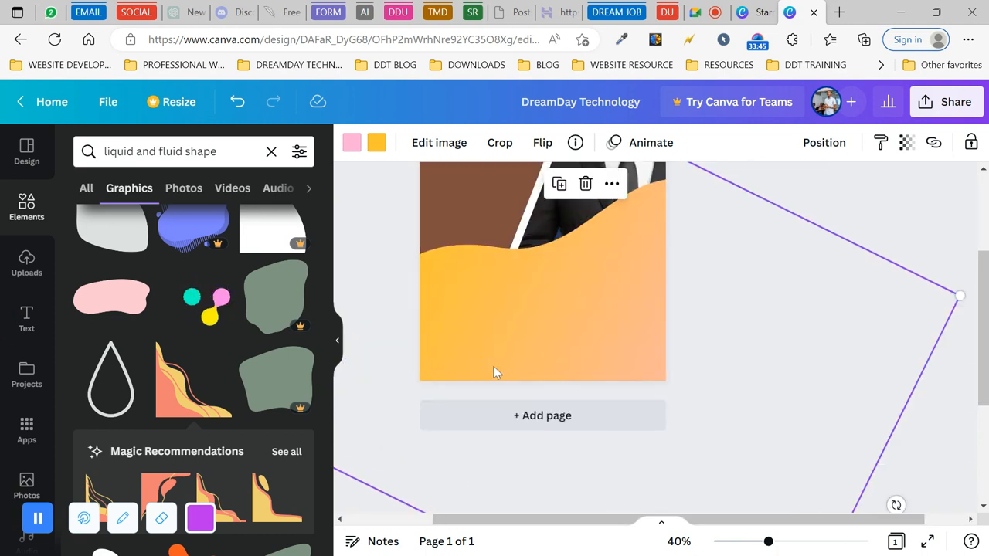
{"action": "left_click_drag", "start_coordinate": [959, 296], "coordinate": [872, 323]}
{"action": "left_click_drag", "start_coordinate": [603, 292], "coordinate": [665, 298]}
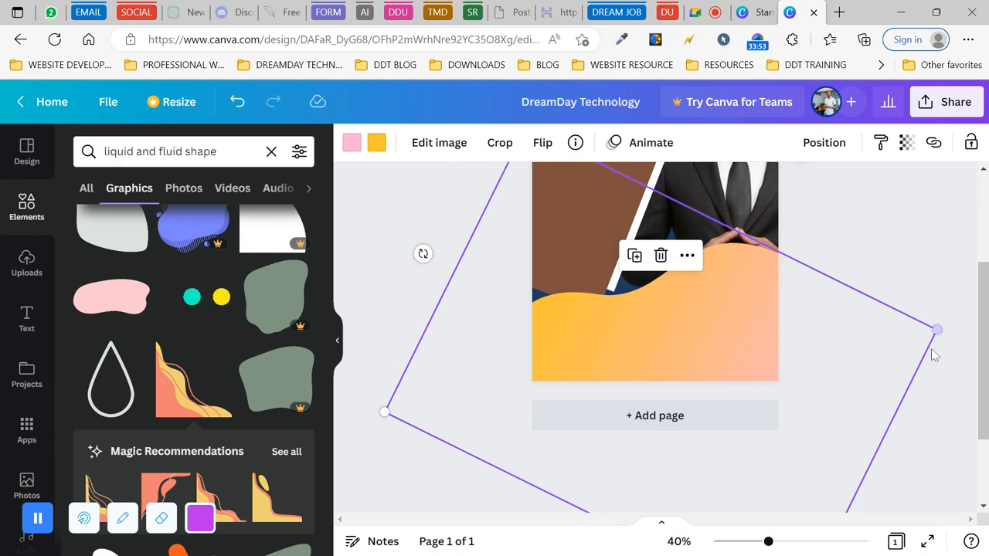
{"action": "left_click_drag", "start_coordinate": [422, 253], "coordinate": [397, 214]}
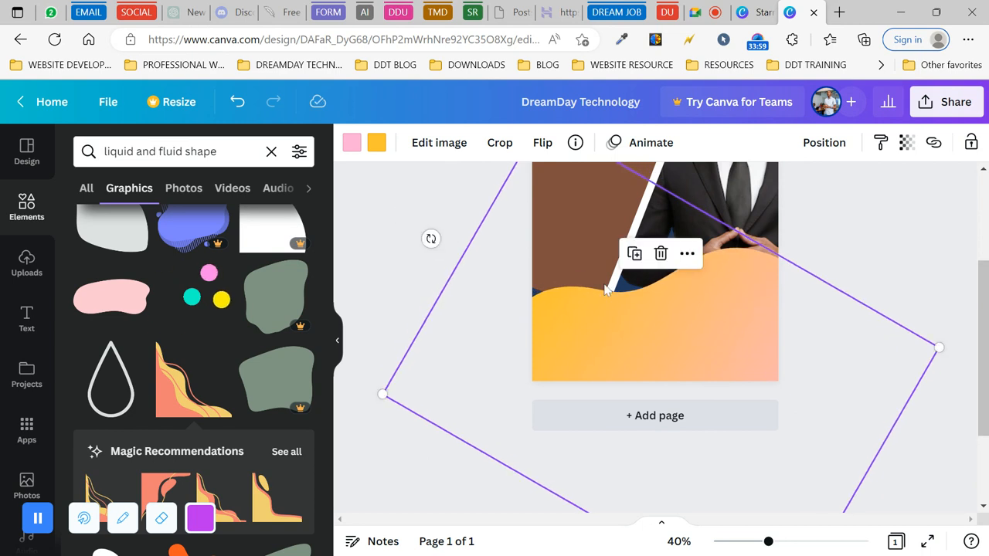
{"action": "mouse_move", "coordinate": [660, 311]}
{"action": "left_mouse_down"}
{"action": "mouse_move", "coordinate": [722, 295]}
{"action": "mouse_move", "coordinate": [667, 328]}
{"action": "left_mouse_up"}
{"action": "left_click_drag", "start_coordinate": [392, 409], "coordinate": [349, 416]}
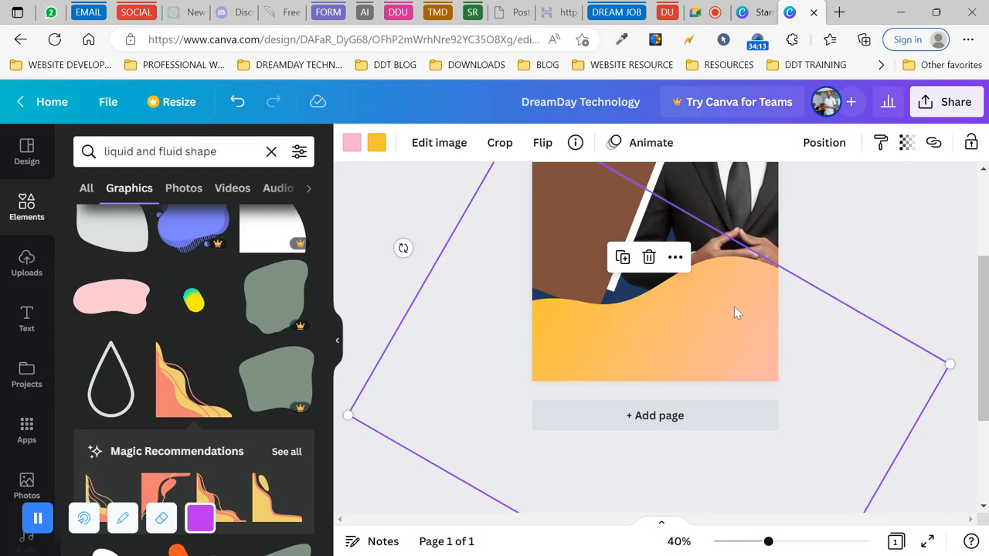
{"action": "mouse_move", "coordinate": [726, 313]}
{"action": "left_mouse_down"}
{"action": "mouse_move", "coordinate": [718, 311]}
{"action": "mouse_move", "coordinate": [731, 315]}
{"action": "left_mouse_up"}
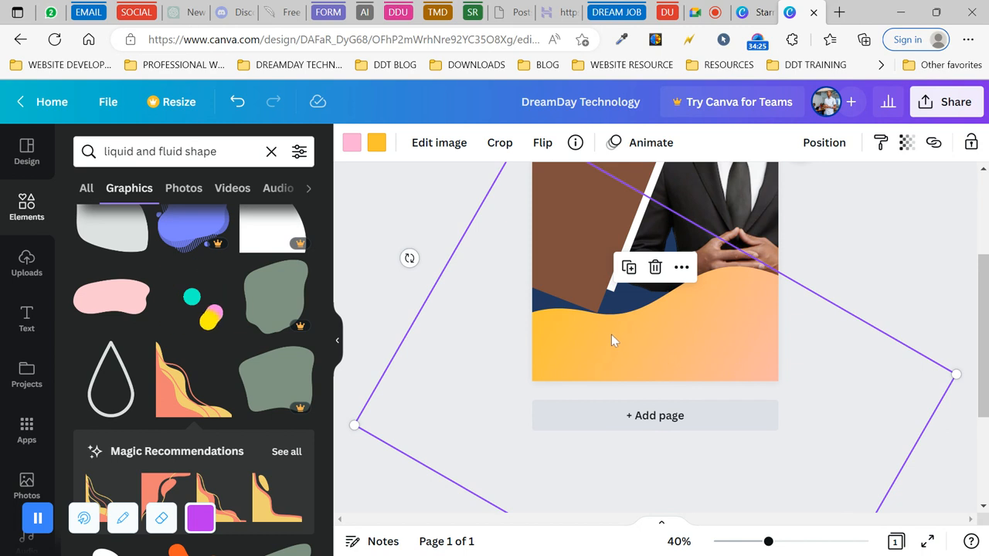
- Recolour both of the wave's gradient colours to navy
{"action": "left_click", "coordinate": [373, 299]}
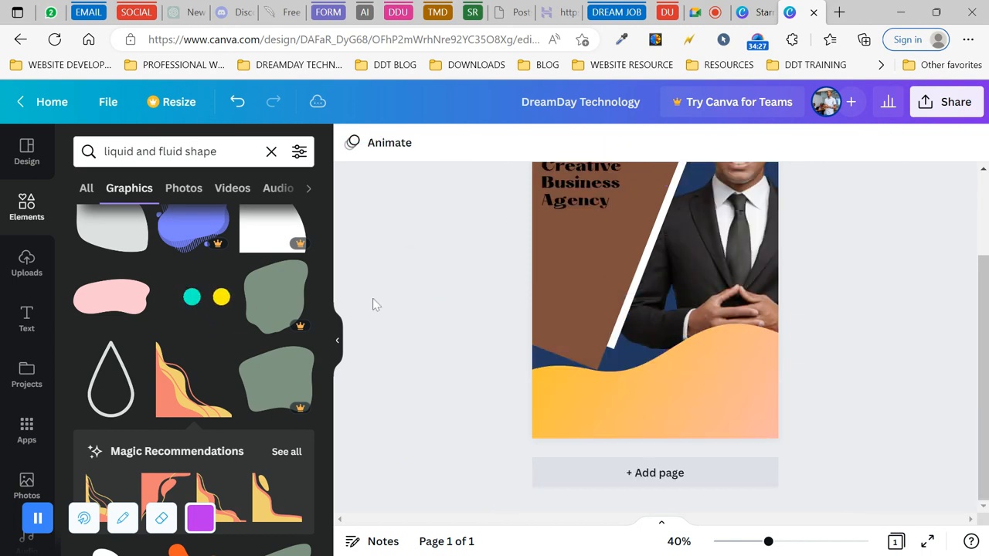
{"action": "scroll", "coordinate": [229, 328], "scroll_direction": "up", "scroll_amount": 3}
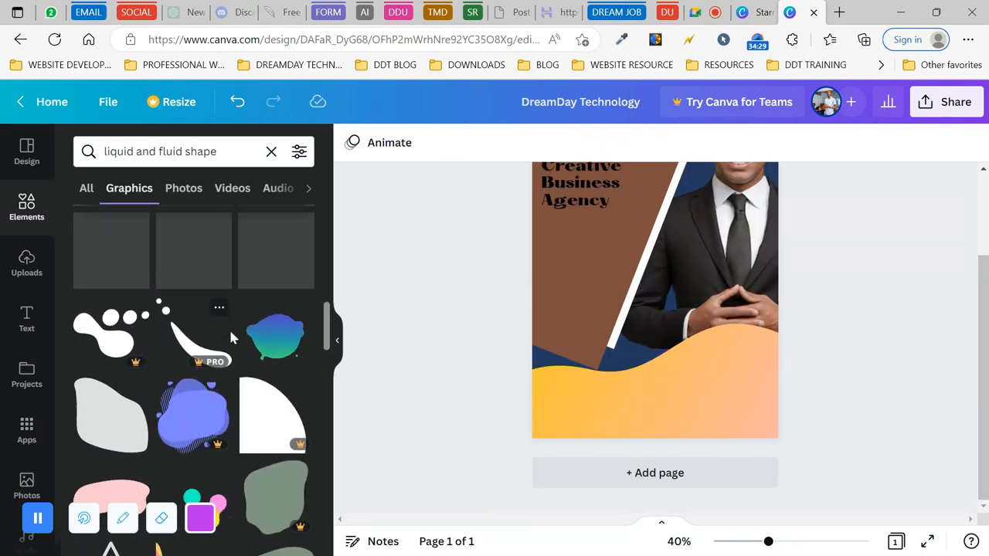
{"action": "left_click", "coordinate": [691, 384]}
{"action": "left_click", "coordinate": [848, 326]}
{"action": "left_click", "coordinate": [690, 389]}
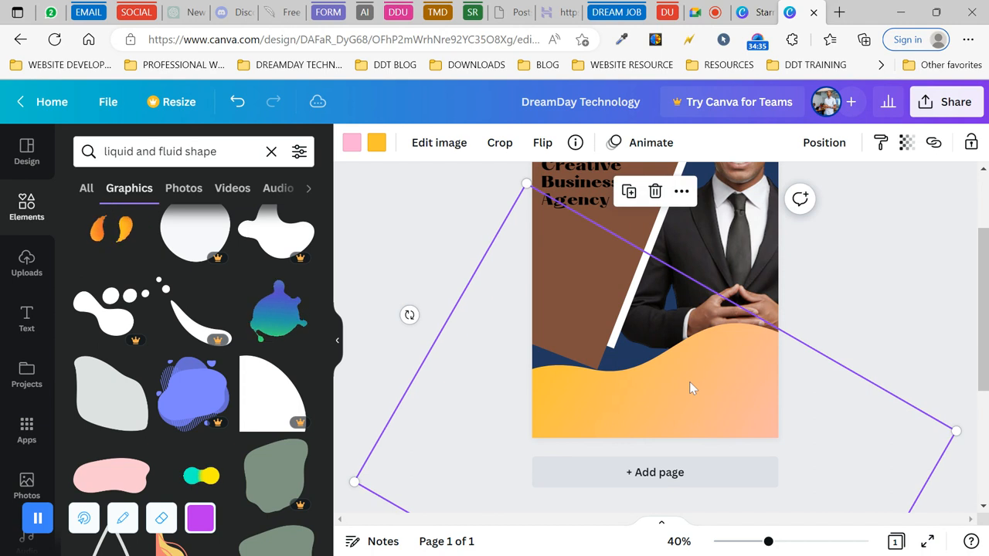
{"action": "left_click", "coordinate": [376, 143]}
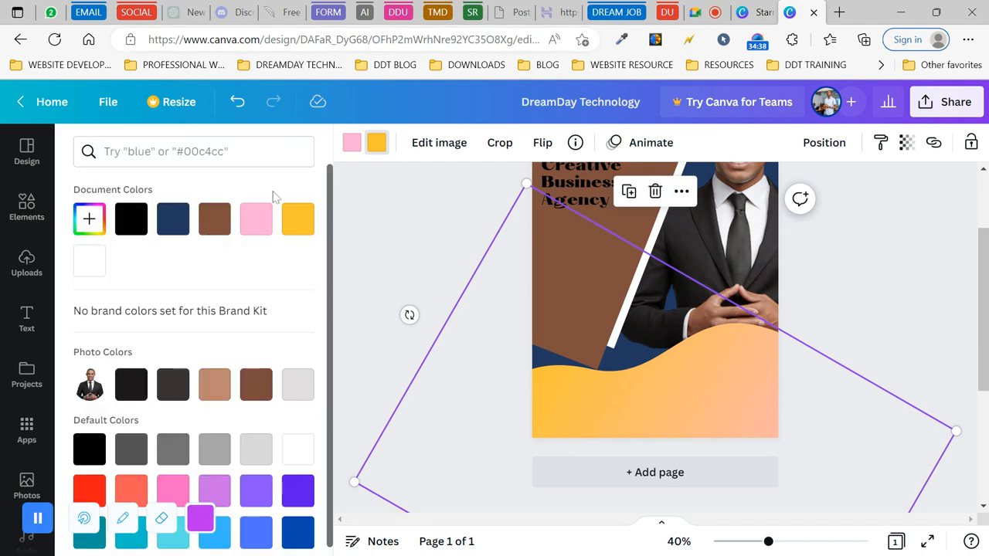
{"action": "left_click", "coordinate": [173, 224]}
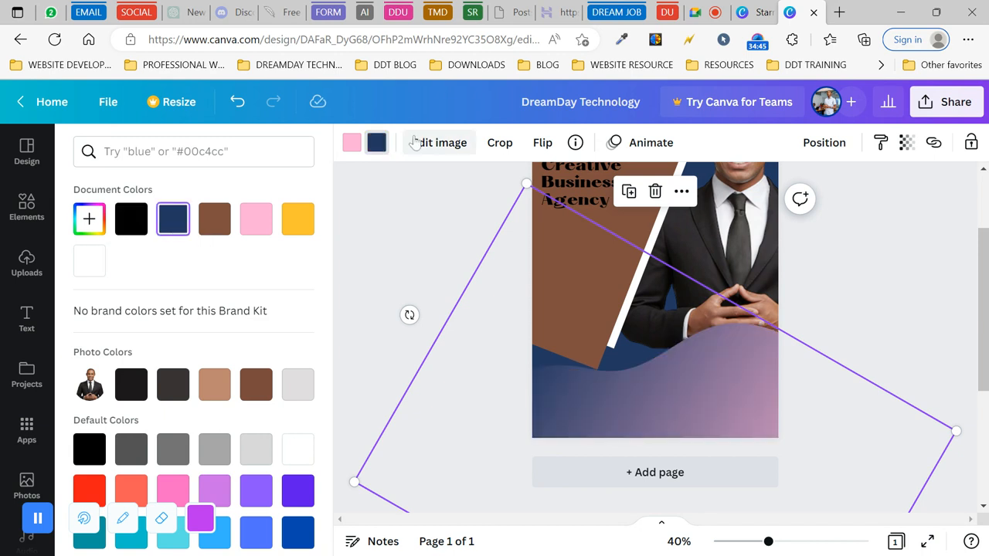
{"action": "left_click", "coordinate": [352, 146]}
{"action": "left_click", "coordinate": [172, 222]}
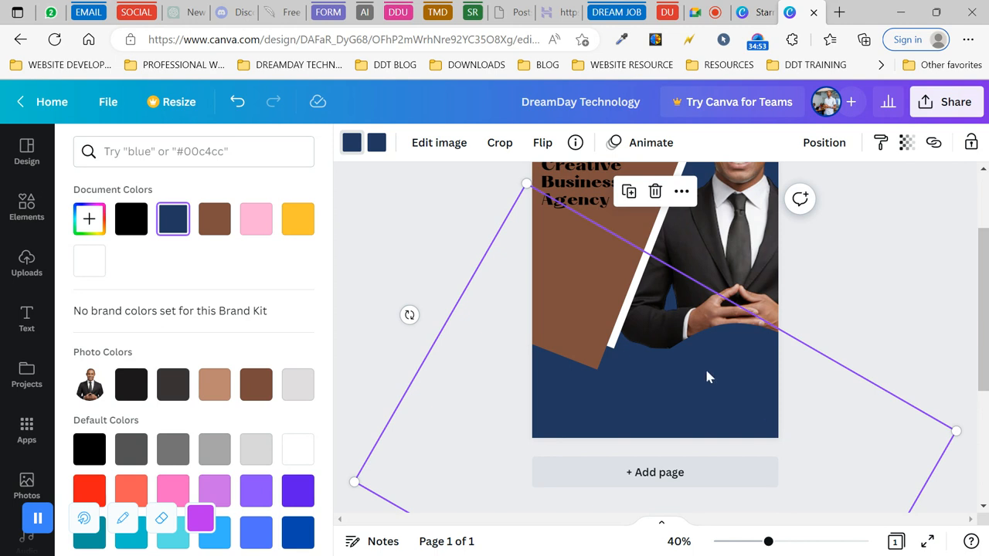
- Duplicate the navy wave and turn the copy's first colour white
{"action": "left_click", "coordinate": [629, 193]}
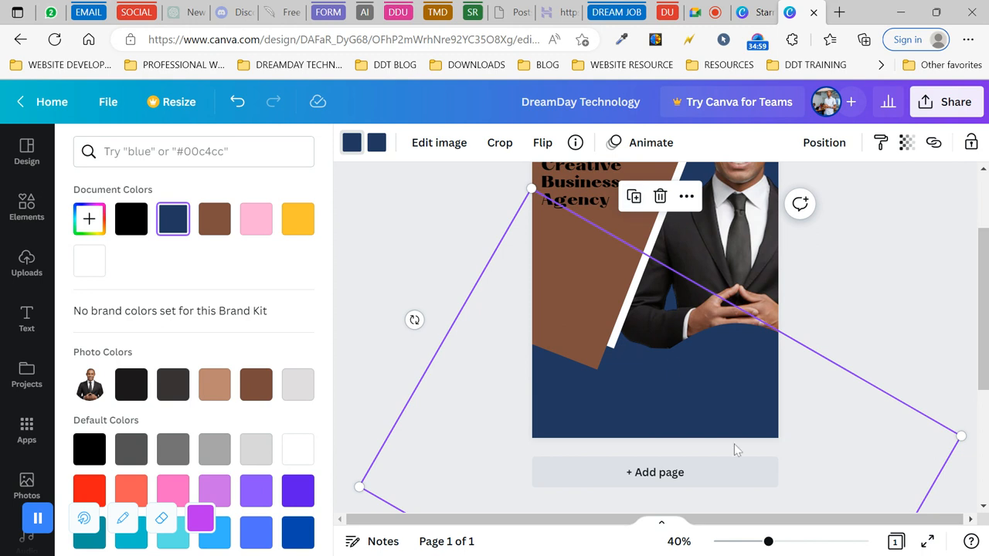
{"action": "left_click", "coordinate": [352, 147]}
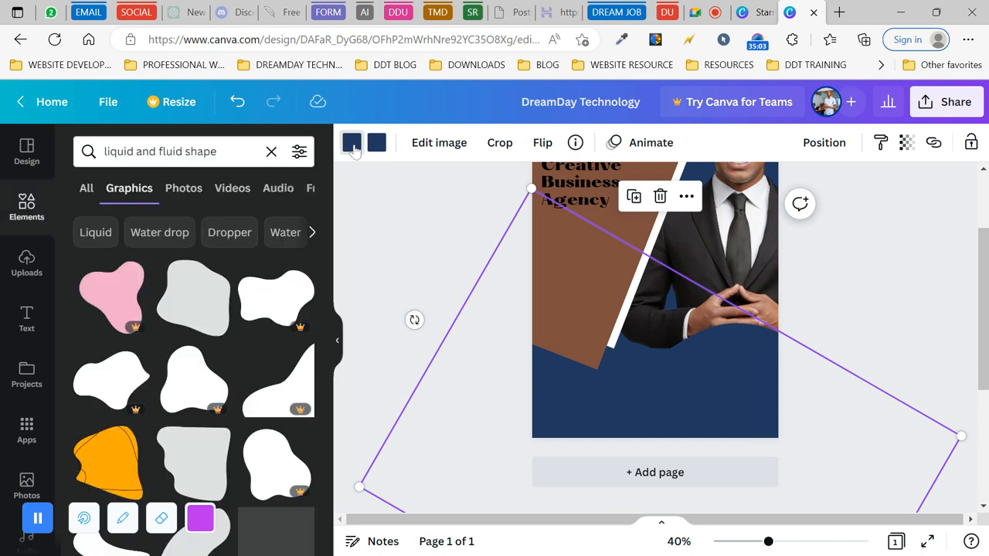
{"action": "left_click", "coordinate": [352, 148]}
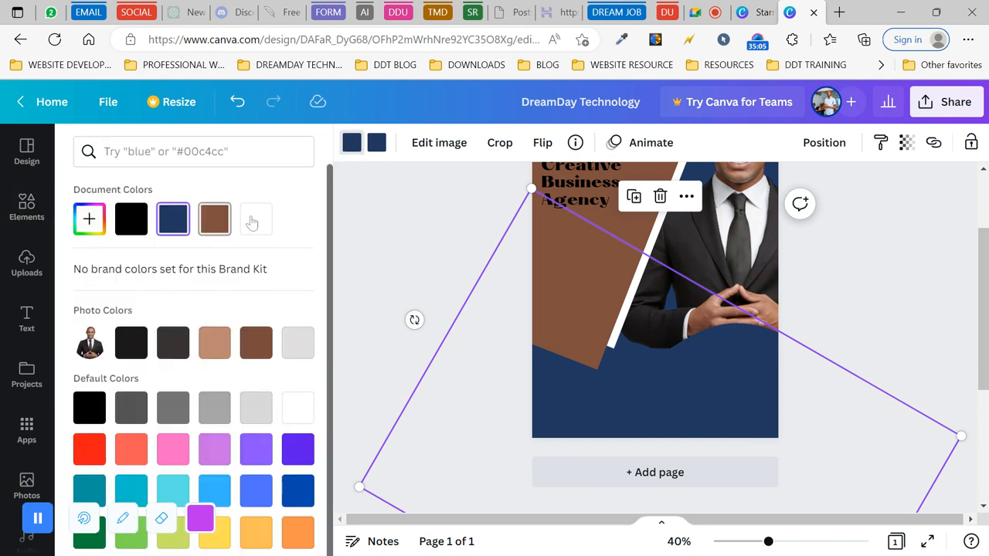
{"action": "left_click", "coordinate": [258, 221]}
{"action": "left_click", "coordinate": [378, 143]}
- Make the copy fully white, shift it slightly up, and send it to the back
{"action": "left_click", "coordinate": [256, 219]}
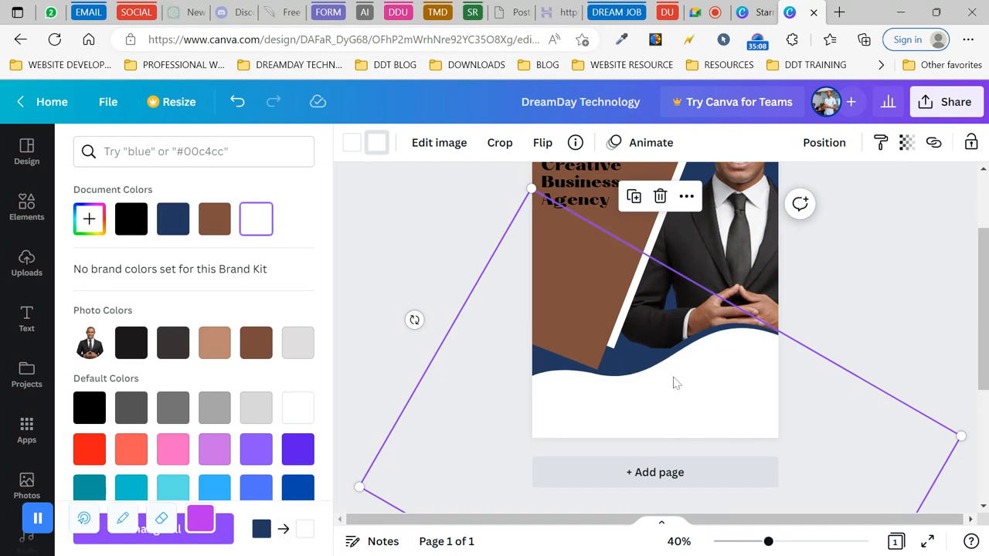
{"action": "left_click_drag", "start_coordinate": [692, 385], "coordinate": [682, 360]}
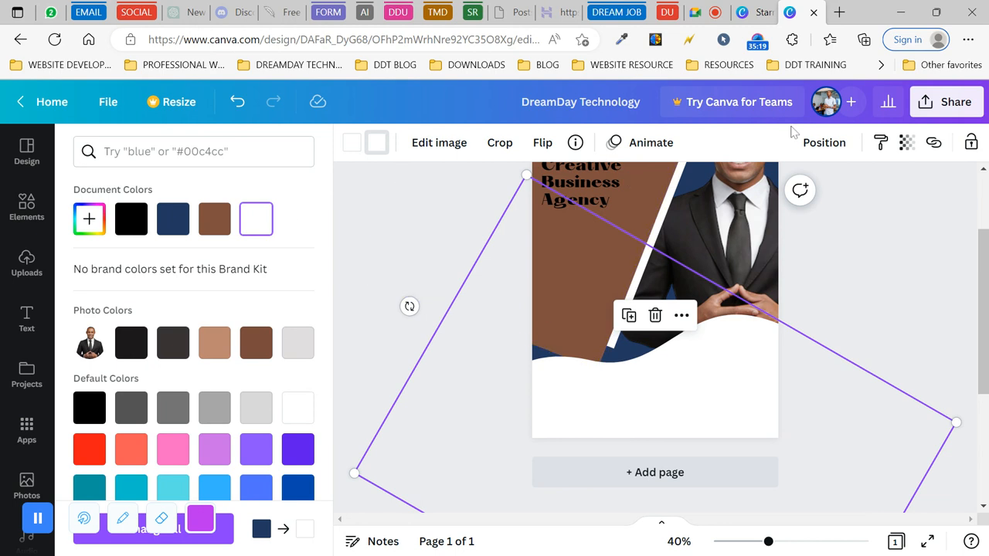
{"action": "left_click", "coordinate": [824, 144]}
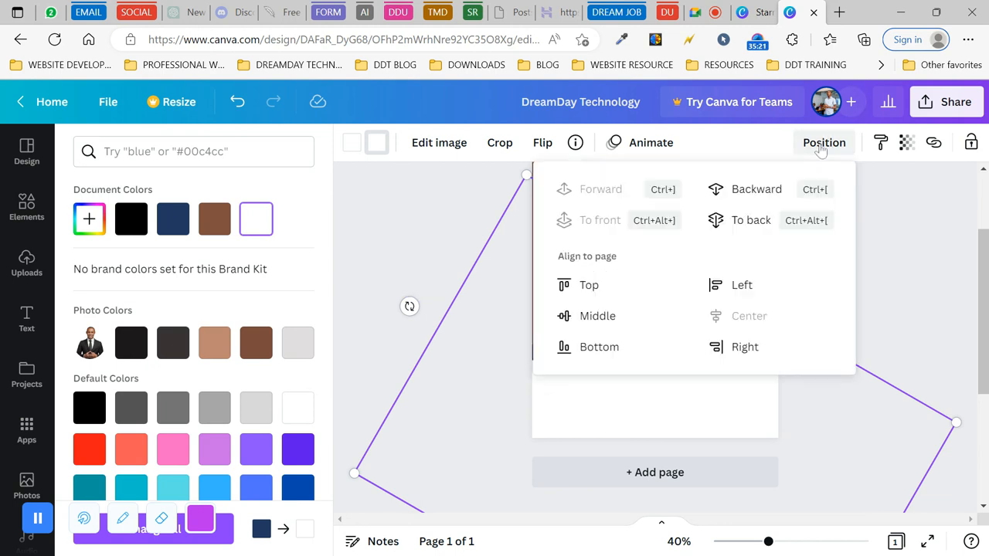
{"action": "left_click", "coordinate": [748, 193]}
{"action": "left_click", "coordinate": [434, 261]}
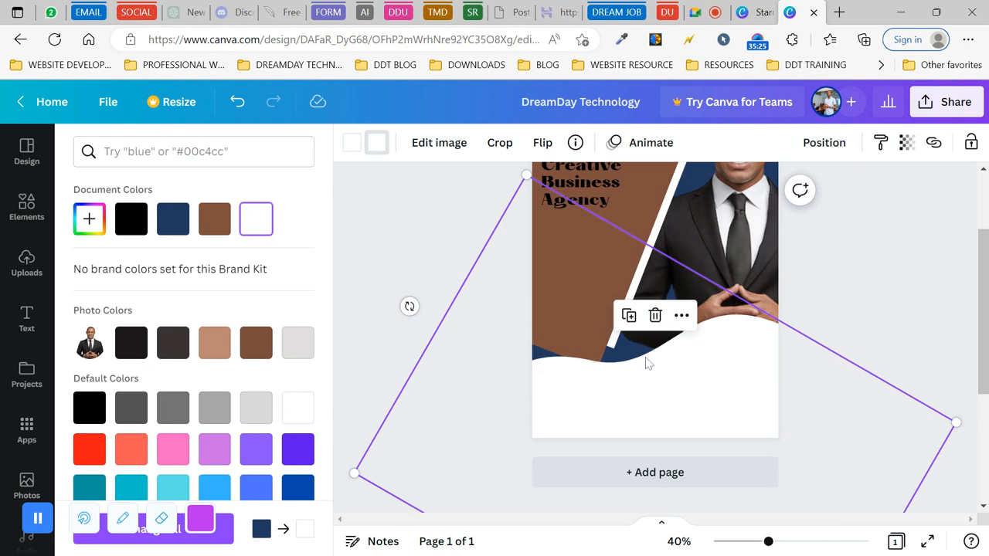
{"action": "left_click", "coordinate": [823, 143]}
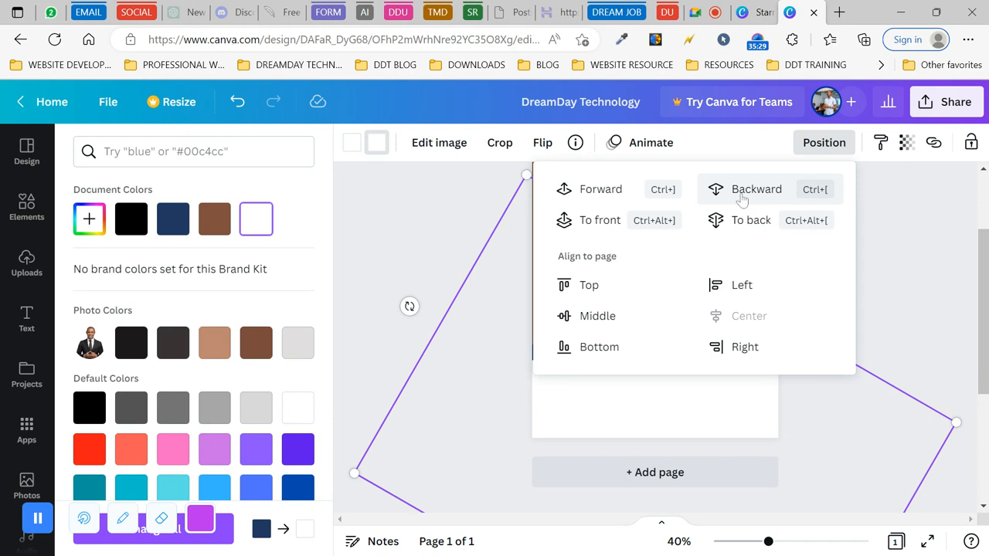
{"action": "left_click", "coordinate": [749, 221]}
{"action": "left_click", "coordinate": [487, 265]}
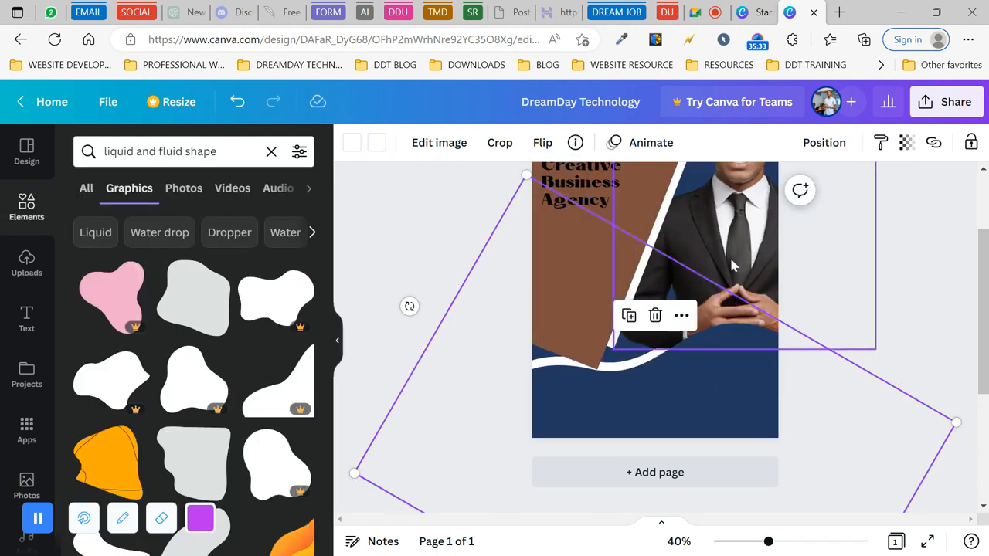
- Send the photo frame back one layer, then duplicate the navy wave
{"action": "left_click", "coordinate": [732, 265]}
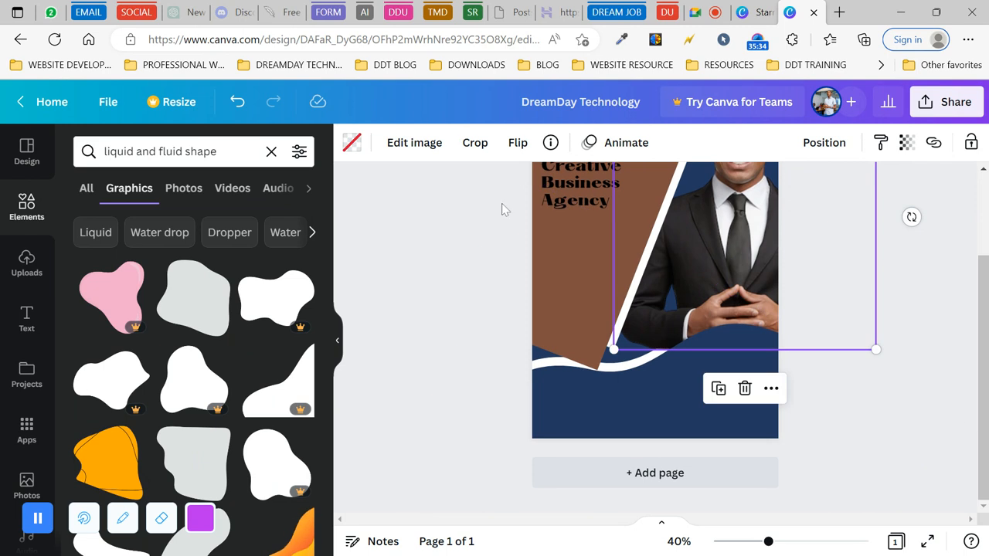
{"action": "left_click", "coordinate": [821, 143]}
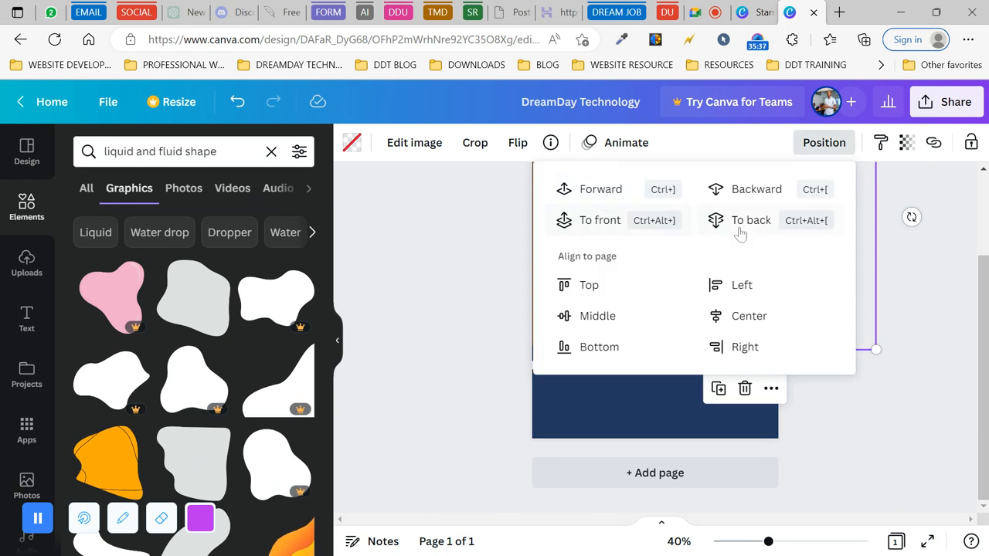
{"action": "left_click", "coordinate": [756, 189]}
{"action": "left_click", "coordinate": [430, 283]}
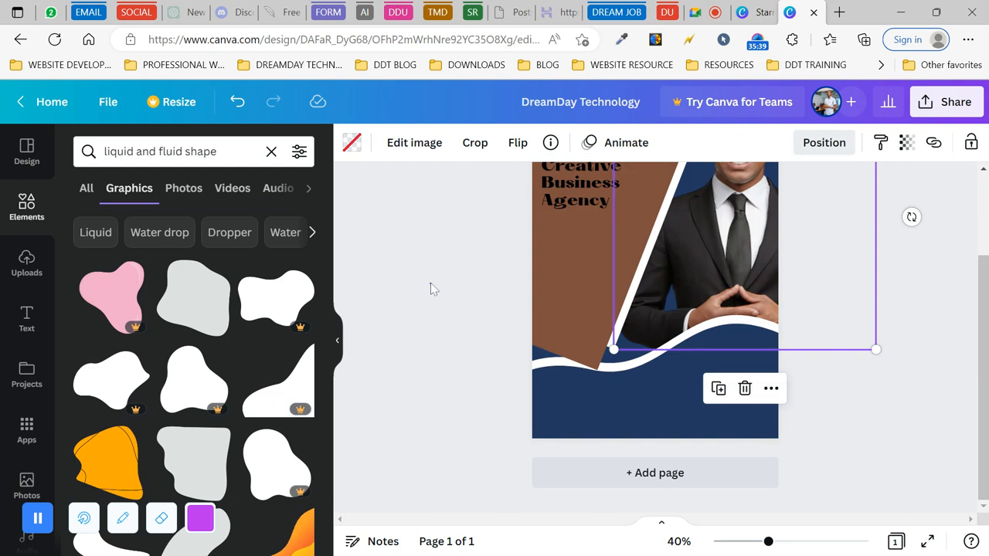
{"action": "left_click", "coordinate": [726, 326]}
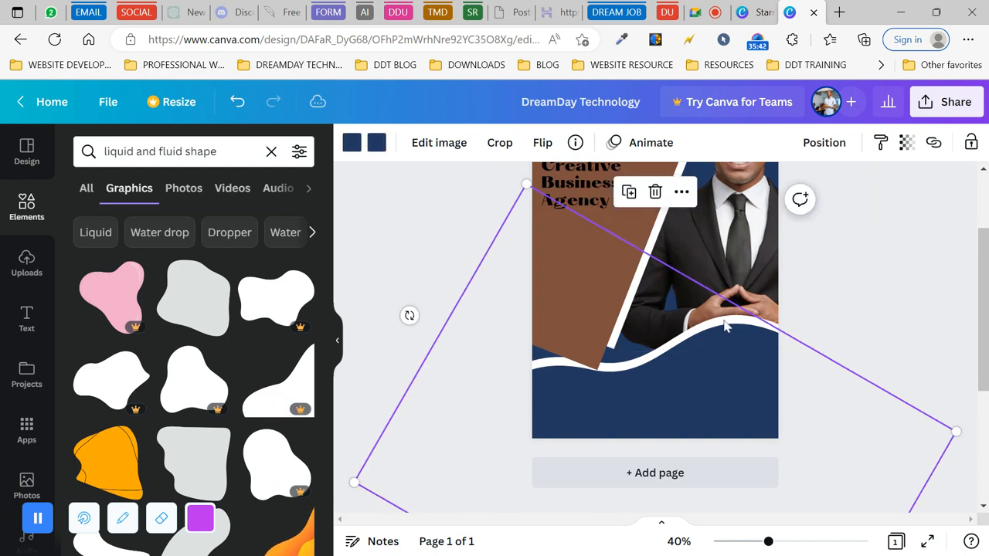
{"action": "left_click", "coordinate": [403, 345]}
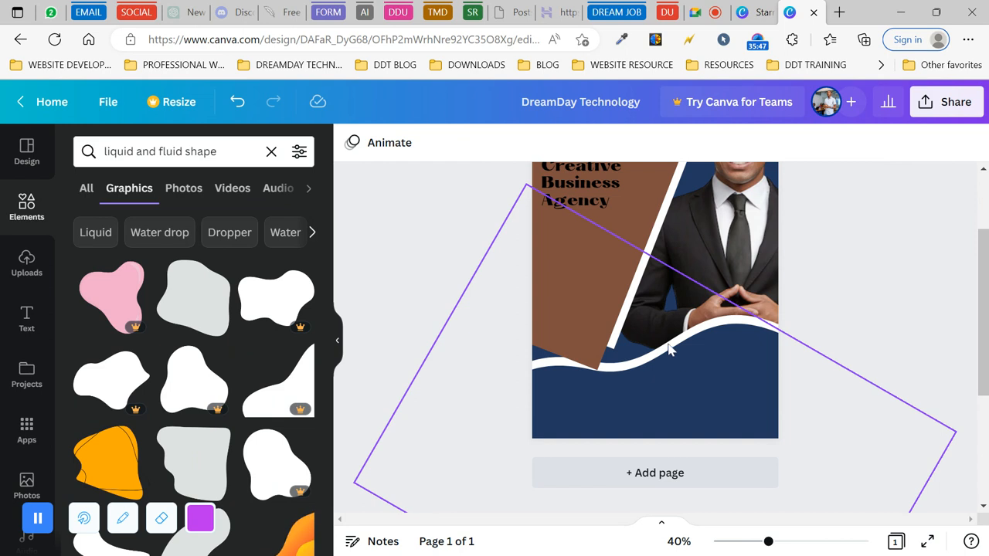
{"action": "left_click", "coordinate": [669, 350]}
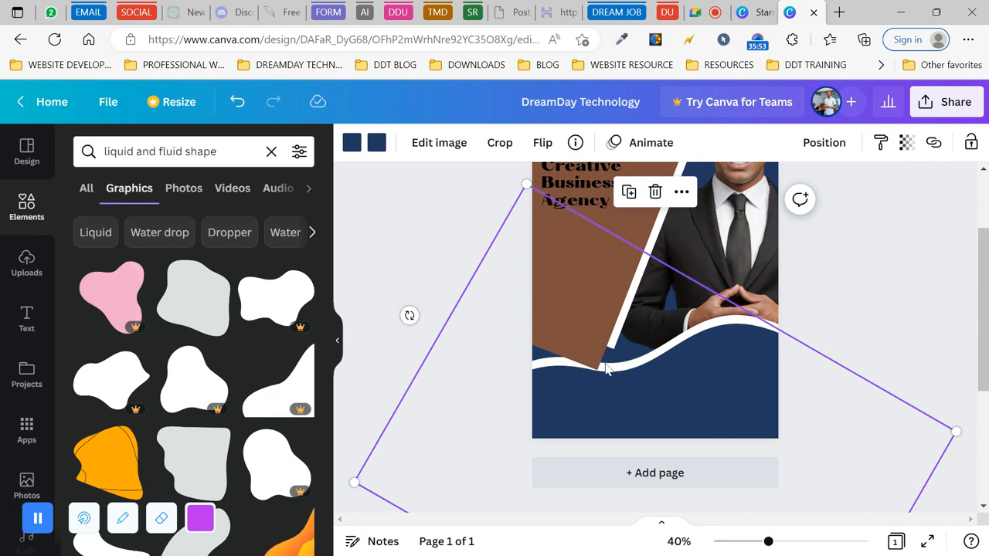
{"action": "left_click", "coordinate": [629, 194]}
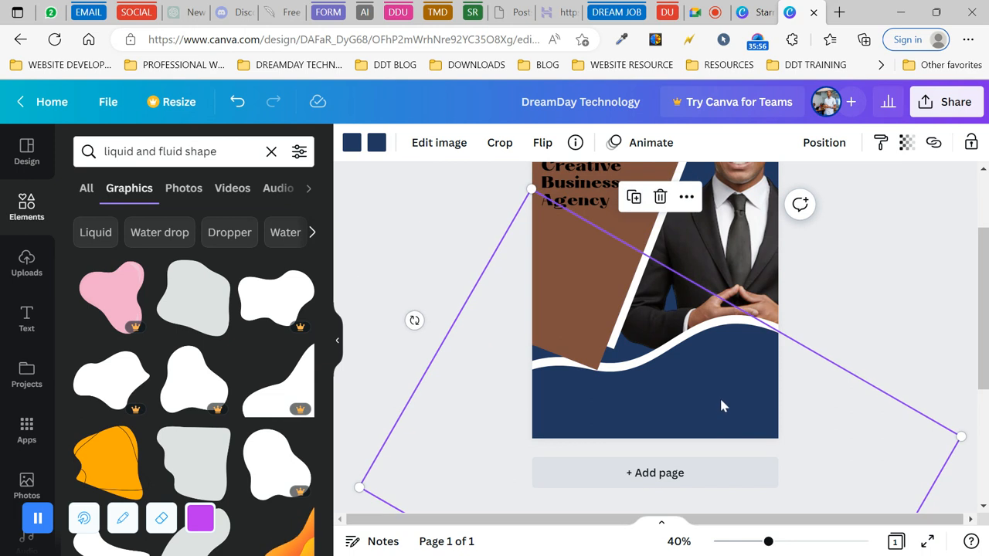
- Shift the new wave copy up, colour it fully orange, and send it to the back
{"action": "left_click_drag", "start_coordinate": [717, 390], "coordinate": [712, 377]}
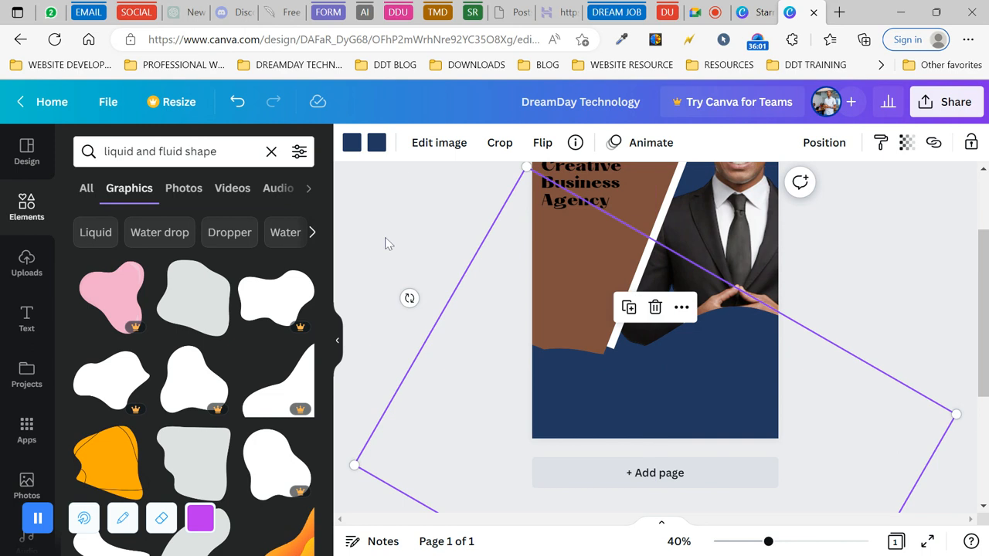
{"action": "left_click", "coordinate": [377, 144]}
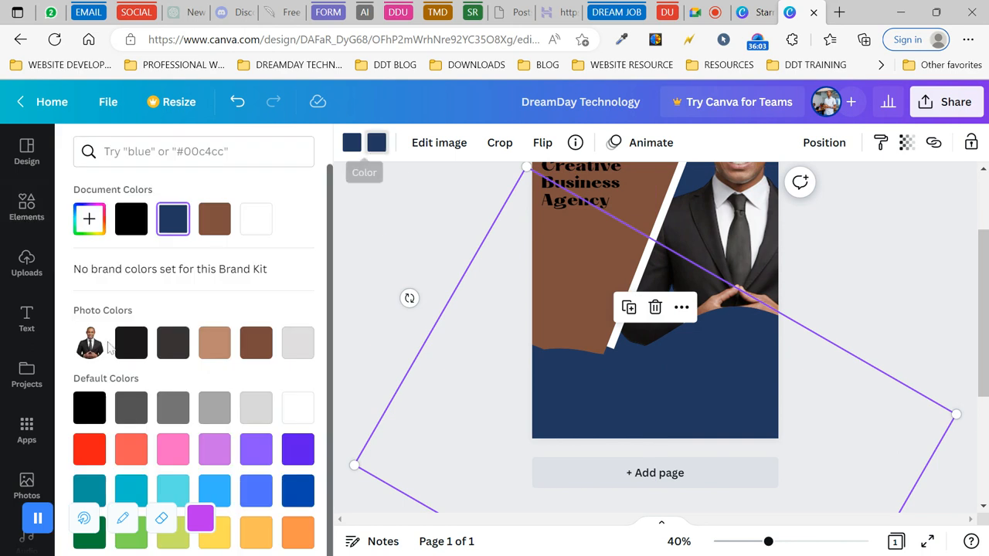
{"action": "scroll", "coordinate": [275, 386], "scroll_direction": "down", "scroll_amount": 1}
{"action": "left_click", "coordinate": [299, 522]}
{"action": "left_click", "coordinate": [352, 145]}
{"action": "left_click", "coordinate": [299, 524]}
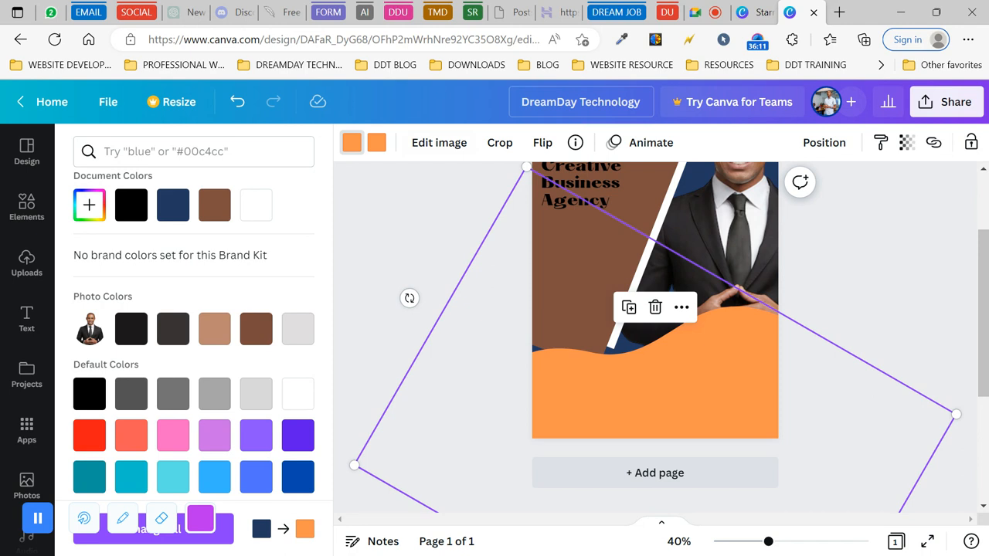
{"action": "left_click", "coordinate": [824, 144]}
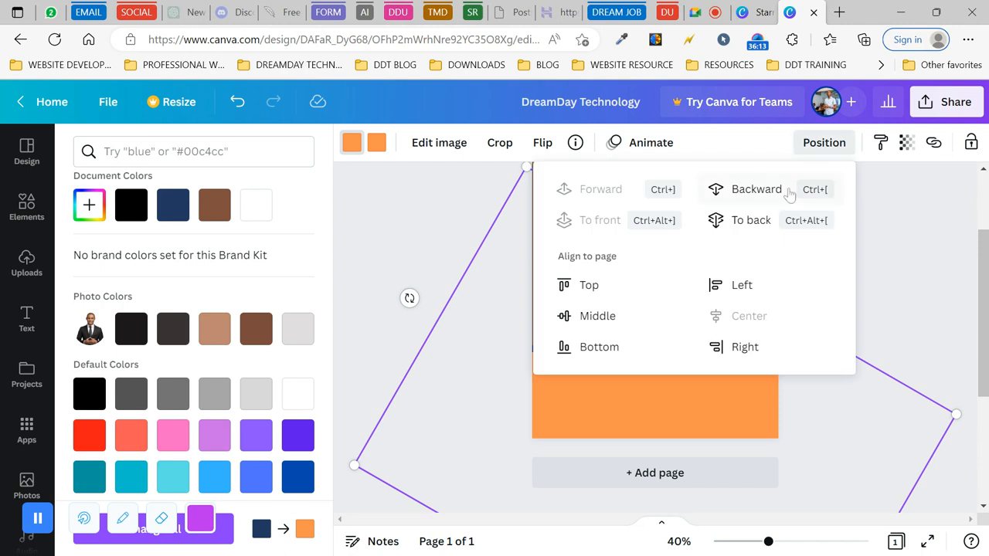
{"action": "left_click", "coordinate": [743, 224]}
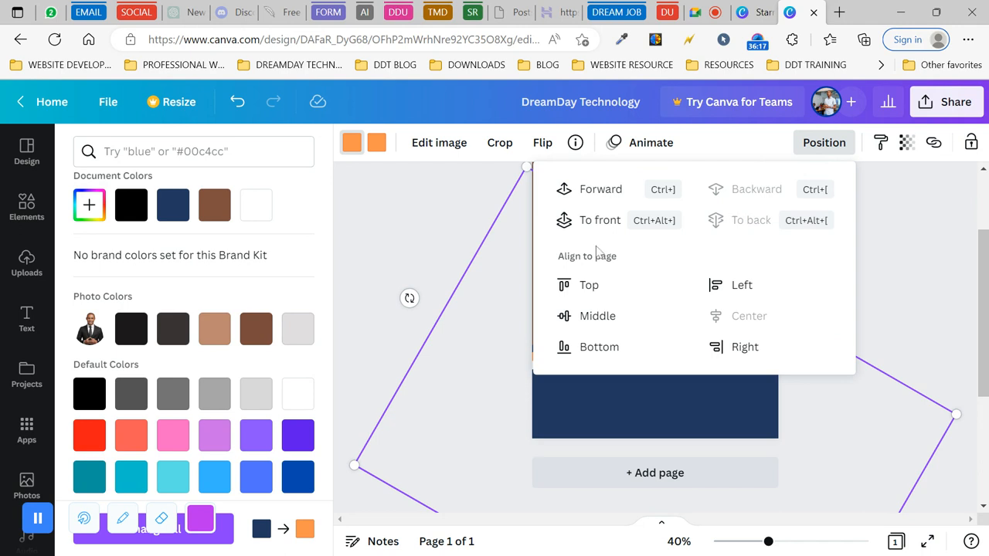
{"action": "left_click", "coordinate": [408, 277]}
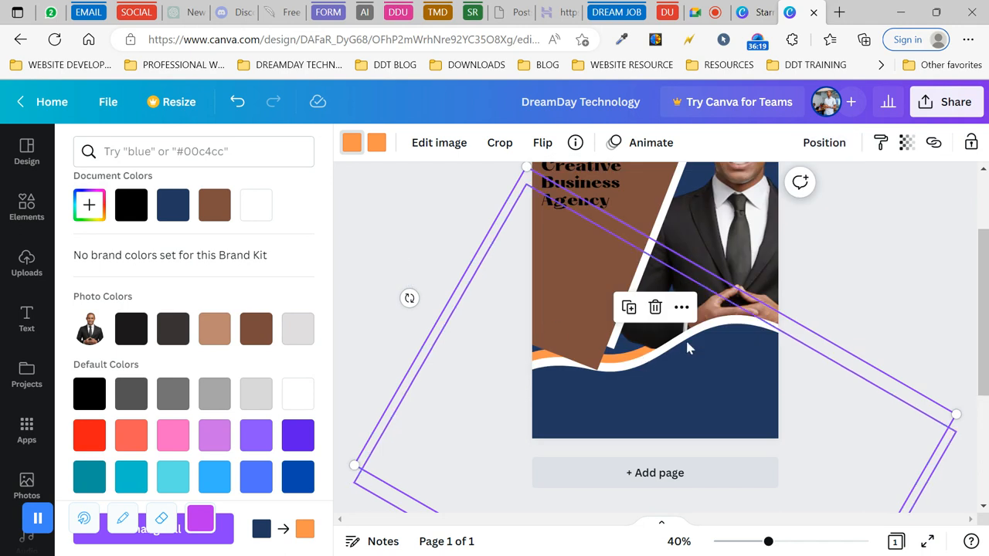
- Send the businessman photo to the back
{"action": "left_click", "coordinate": [727, 248]}
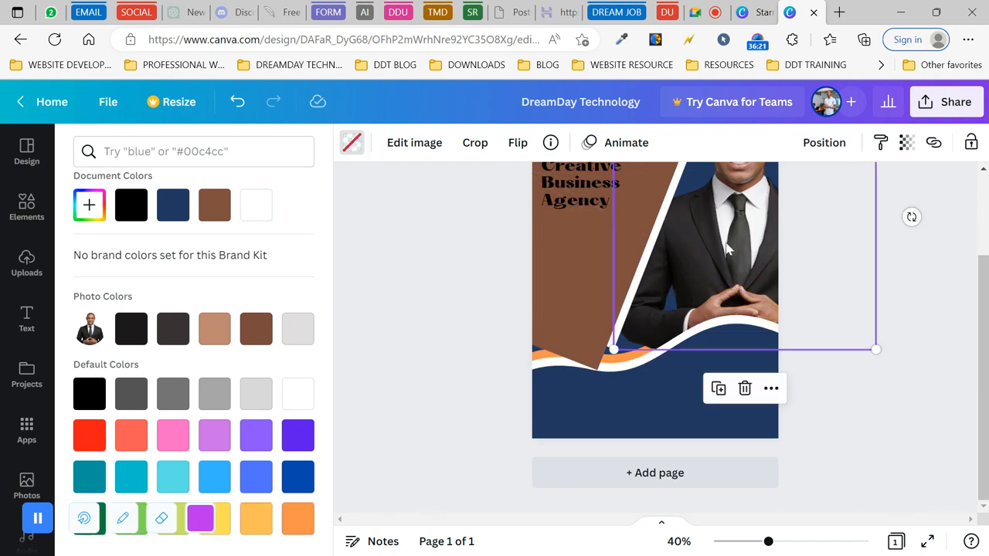
{"action": "left_click", "coordinate": [824, 142]}
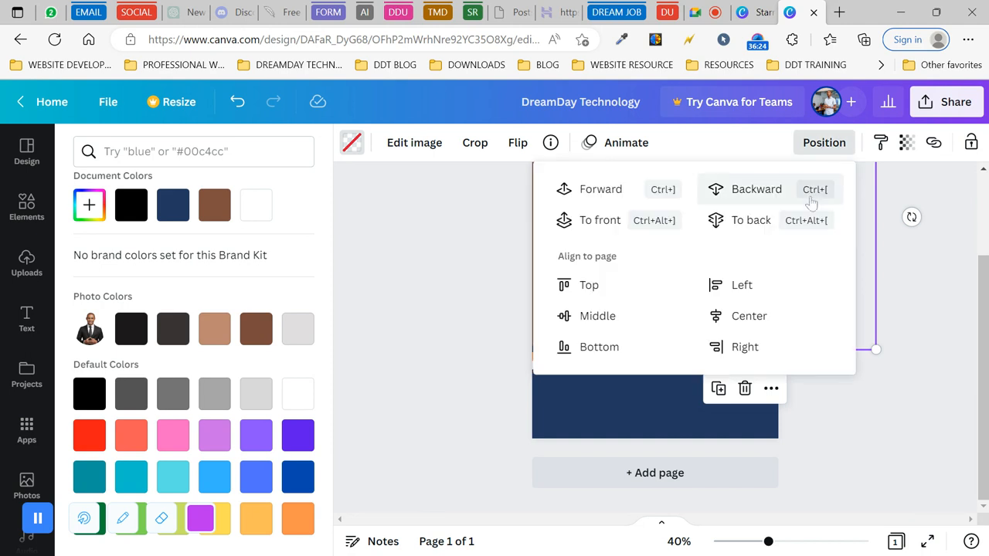
{"action": "left_click", "coordinate": [749, 221]}
{"action": "key", "text": "Escape"}
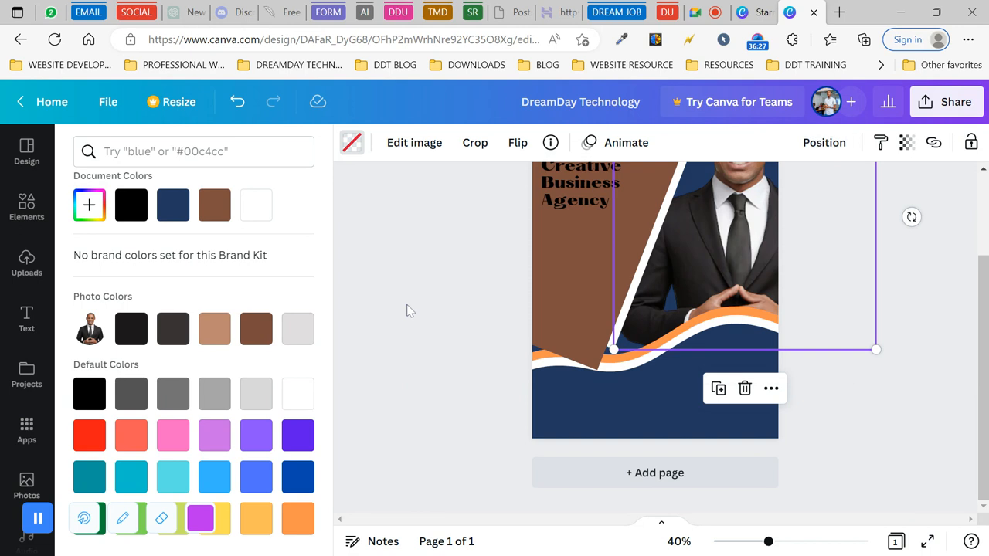
{"action": "key", "text": "Escape"}
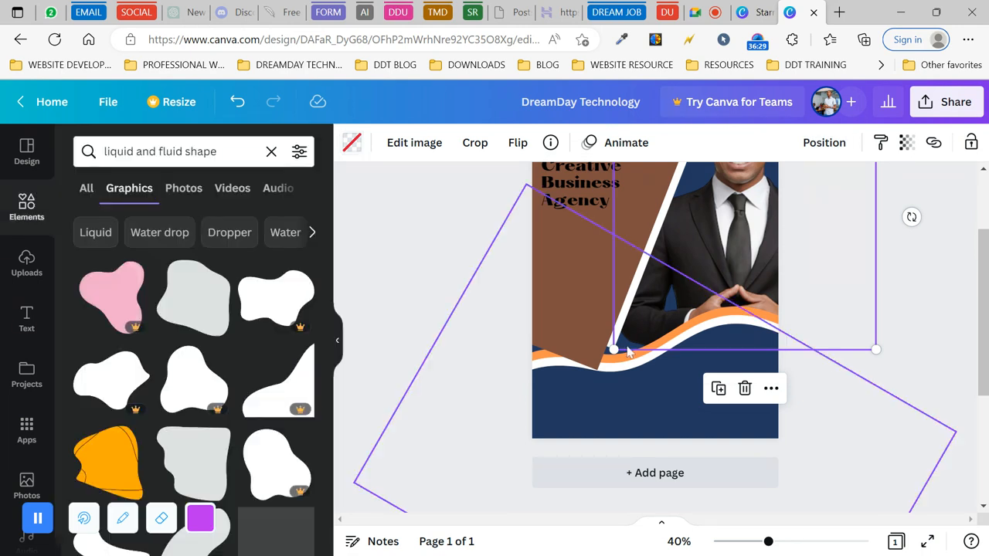
- Widen the brown panel slightly, extend the white diagonal line down, and send it to the back
{"action": "left_click", "coordinate": [574, 295]}
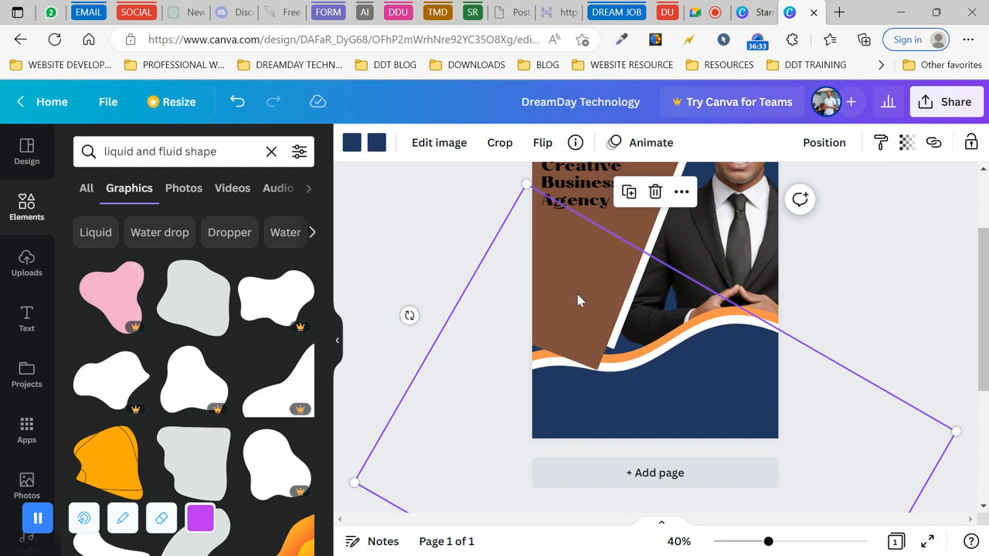
{"action": "left_click", "coordinate": [632, 225]}
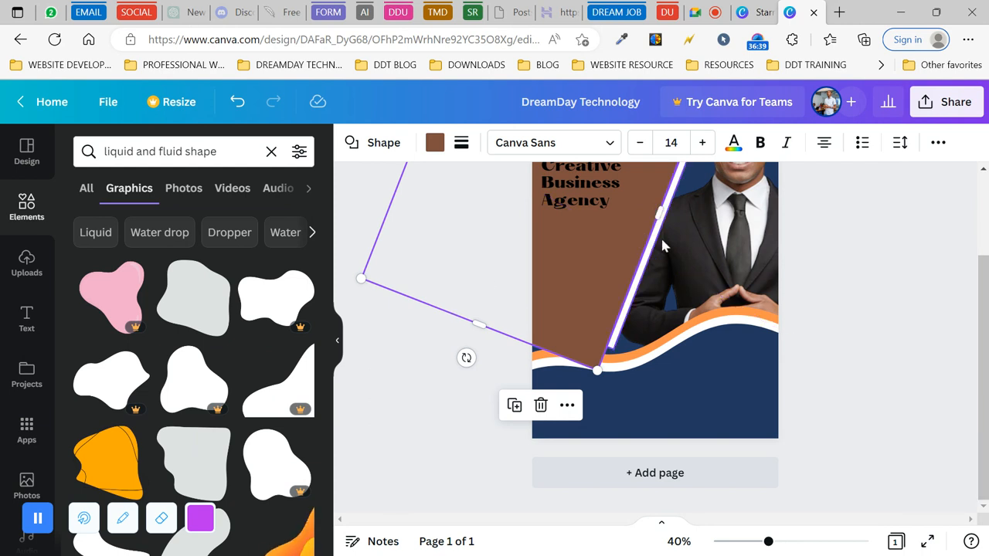
{"action": "left_click_drag", "start_coordinate": [653, 243], "coordinate": [657, 237]}
{"action": "left_click", "coordinate": [658, 244]}
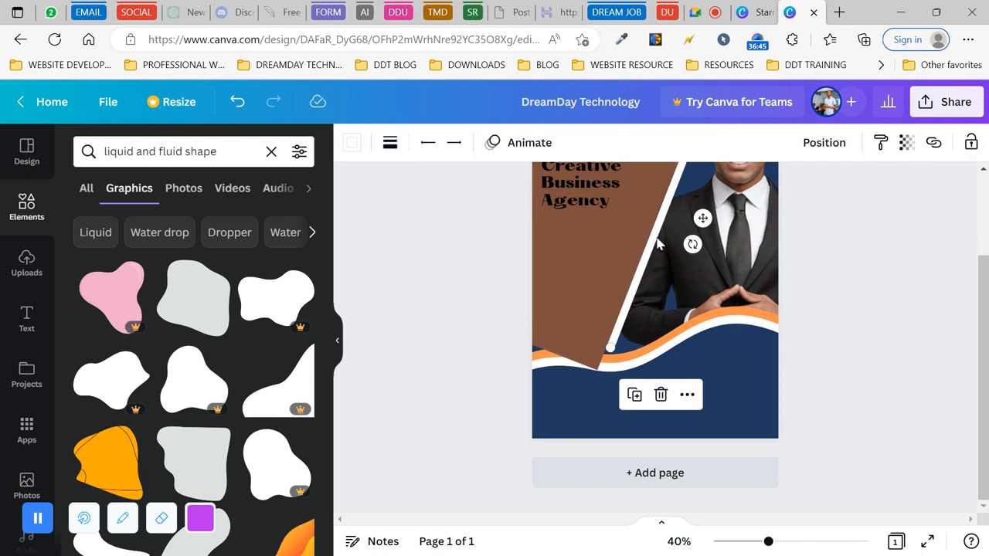
{"action": "left_click_drag", "start_coordinate": [610, 346], "coordinate": [600, 370]}
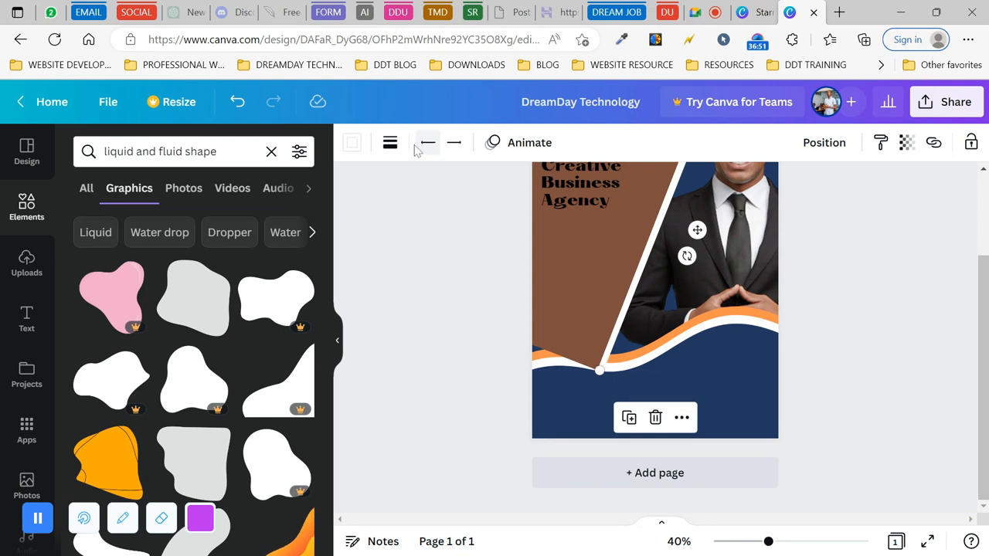
{"action": "left_click", "coordinate": [821, 147]}
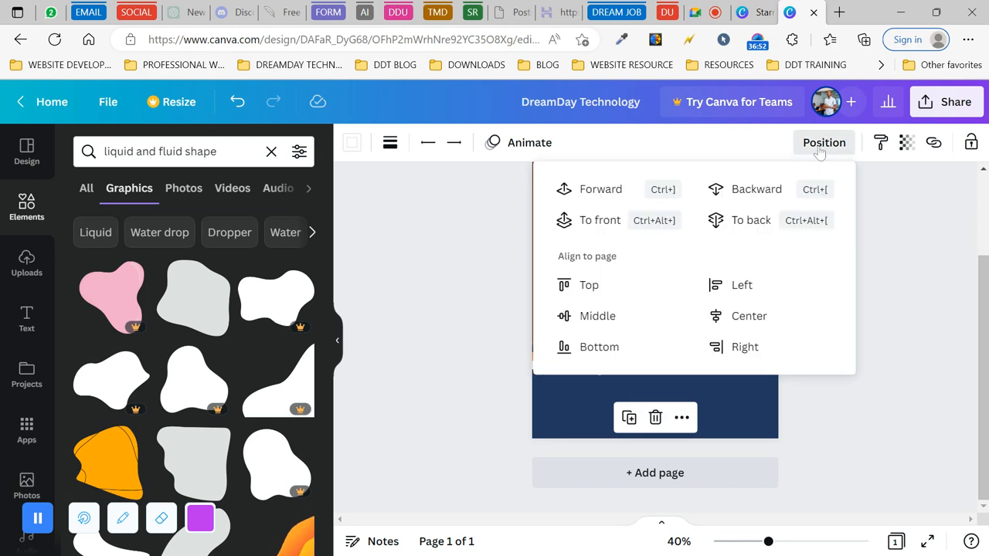
{"action": "left_click", "coordinate": [764, 197]}
{"action": "left_click", "coordinate": [838, 146]}
{"action": "left_click", "coordinate": [757, 222]}
{"action": "left_click", "coordinate": [477, 270]}
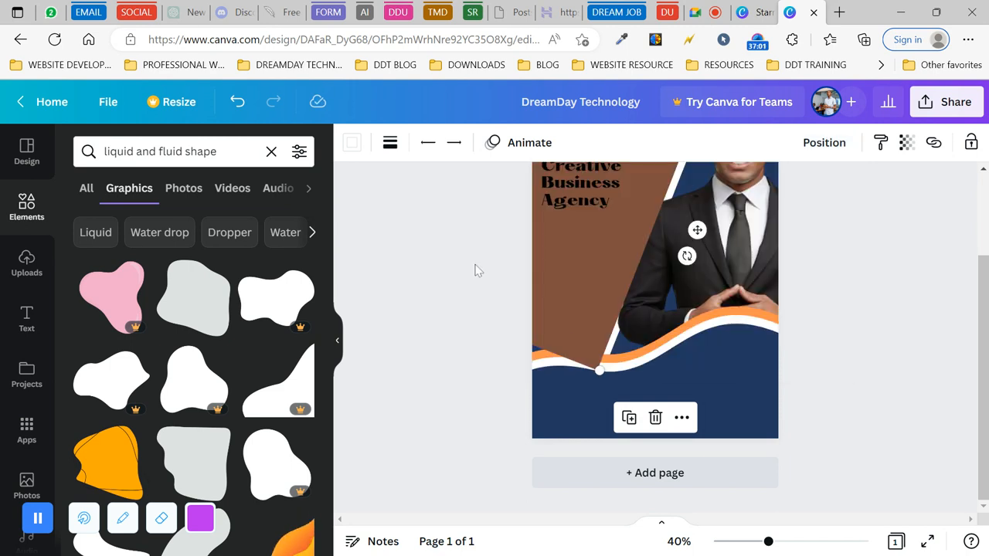
{"action": "left_click", "coordinate": [481, 327]}
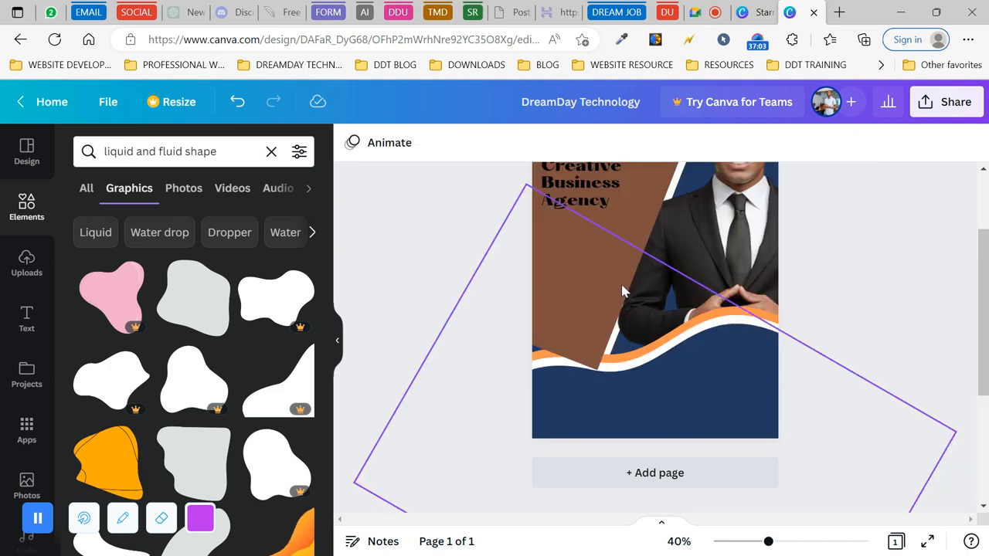
- Send the businessman photo to the back, then select the large rotated wave
{"action": "left_click", "coordinate": [701, 236]}
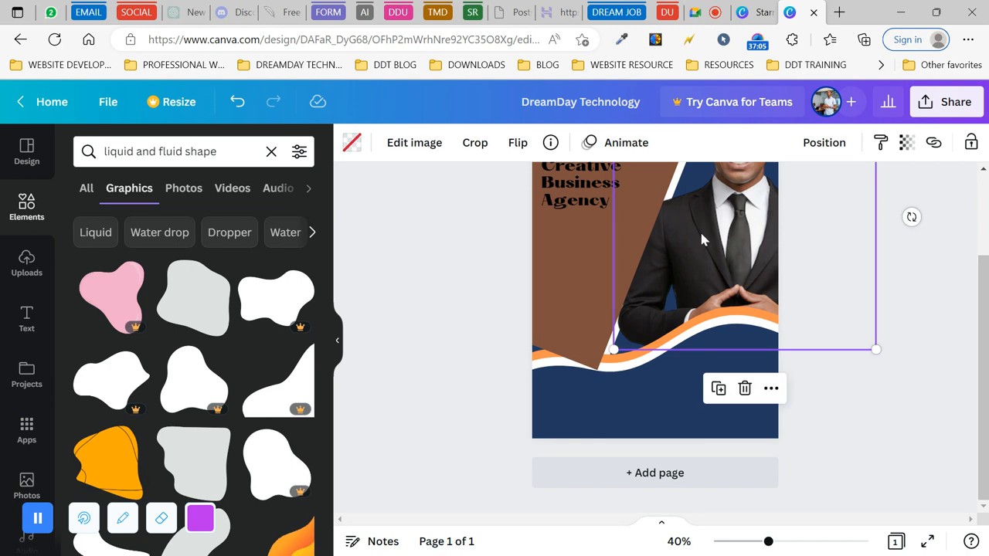
{"action": "left_click", "coordinate": [824, 143]}
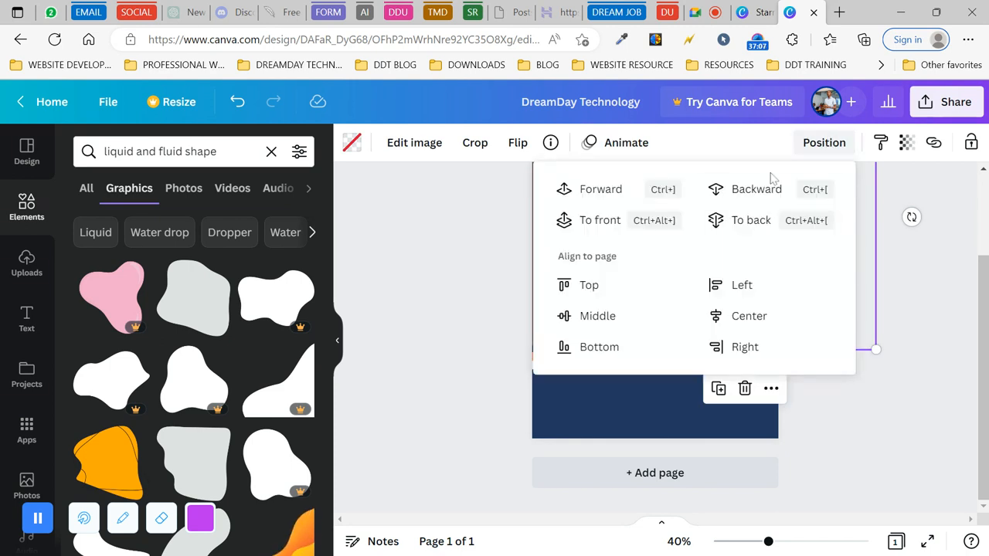
{"action": "left_click", "coordinate": [742, 220]}
{"action": "left_click", "coordinate": [429, 335]}
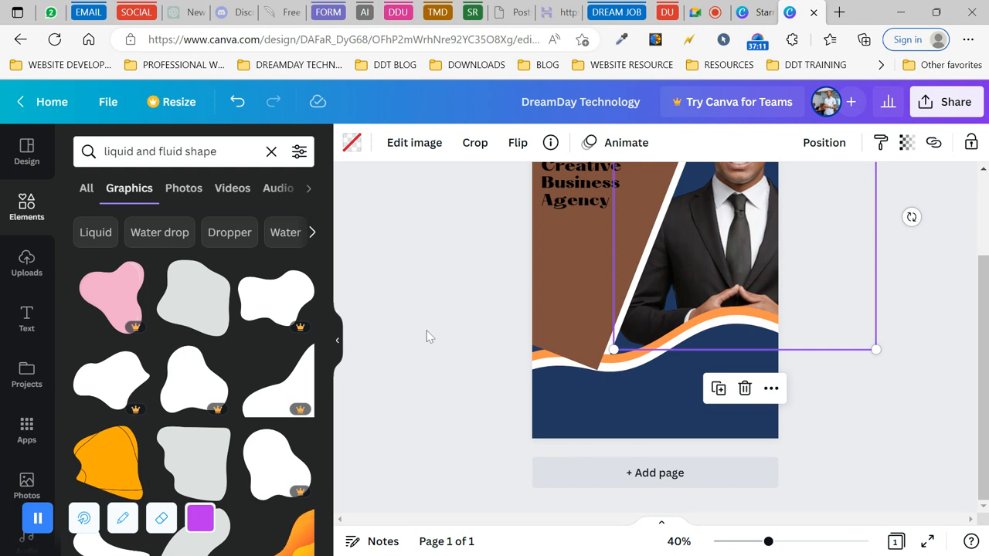
{"action": "left_click", "coordinate": [588, 307]}
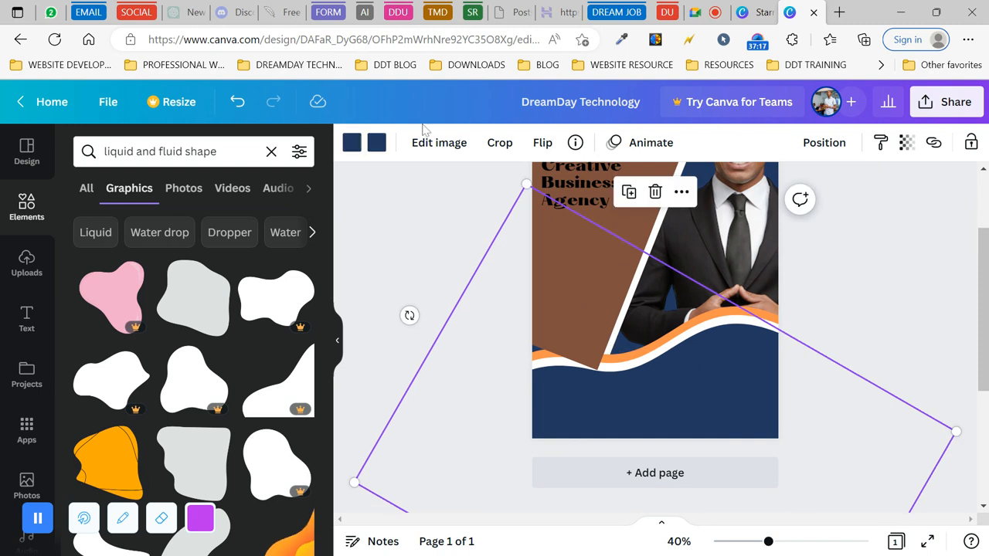
- Stretch the brown panel down and left and recolour it navy #233961
{"action": "left_click", "coordinate": [634, 215]}
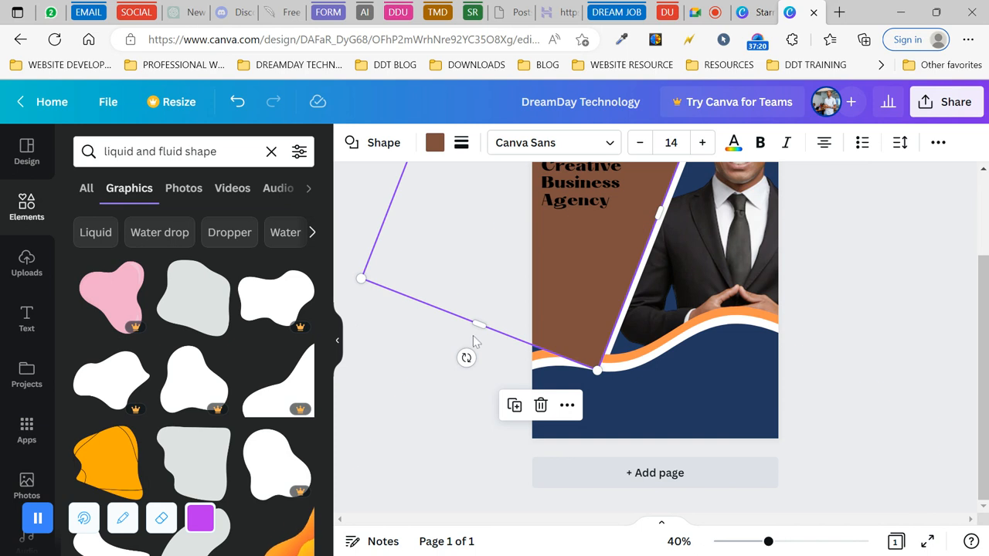
{"action": "left_click_drag", "start_coordinate": [479, 324], "coordinate": [460, 356]}
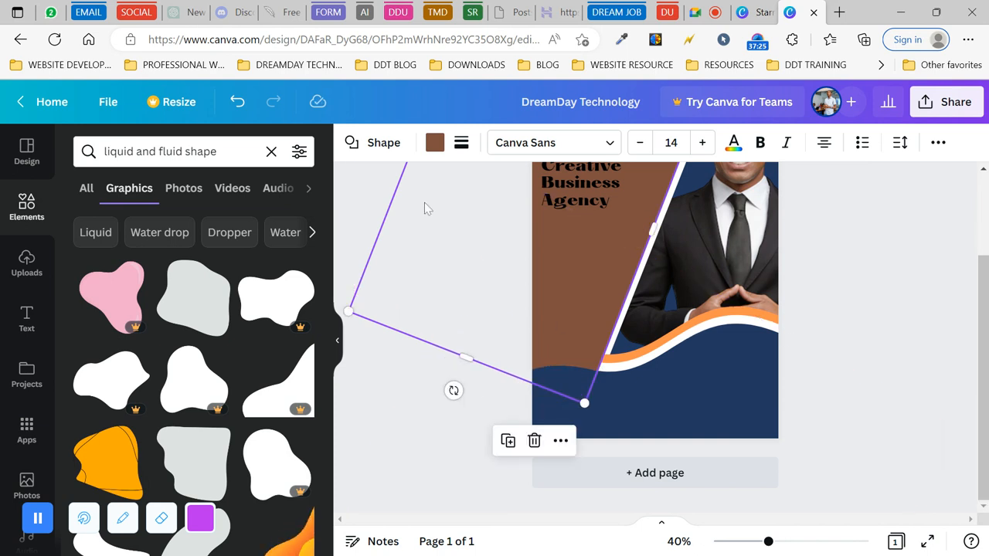
{"action": "left_click", "coordinate": [435, 143]}
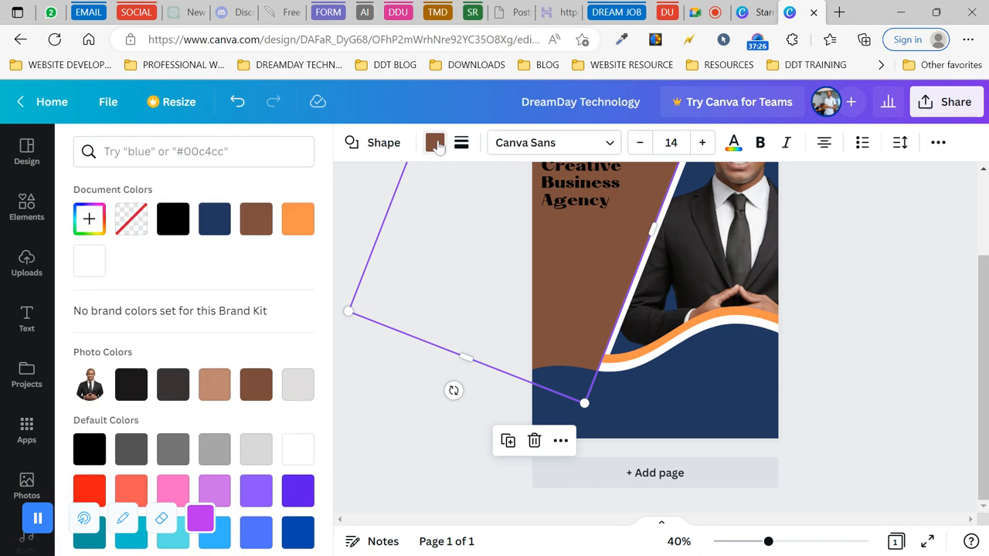
{"action": "left_click", "coordinate": [215, 223]}
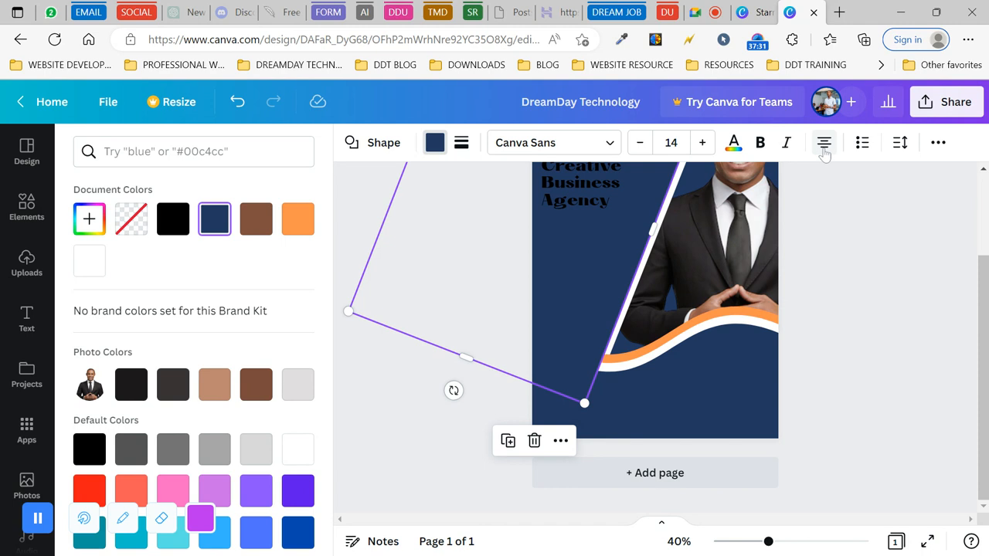
- Send the navy panel to the back of the layout
{"action": "left_click", "coordinate": [937, 143]}
{"action": "left_click", "coordinate": [782, 182]}
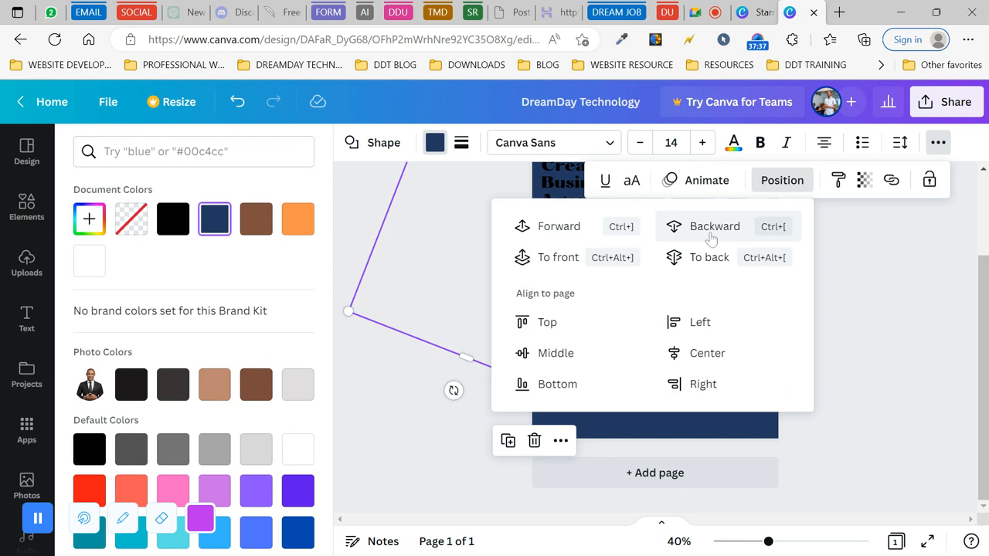
{"action": "left_click", "coordinate": [707, 256]}
{"action": "left_click", "coordinate": [351, 384]}
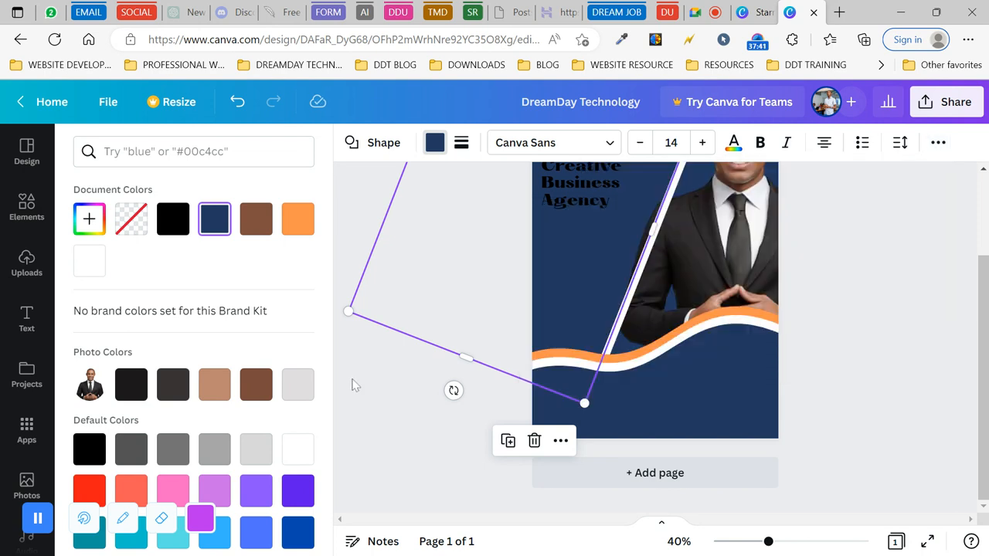
{"action": "left_click", "coordinate": [882, 273]}
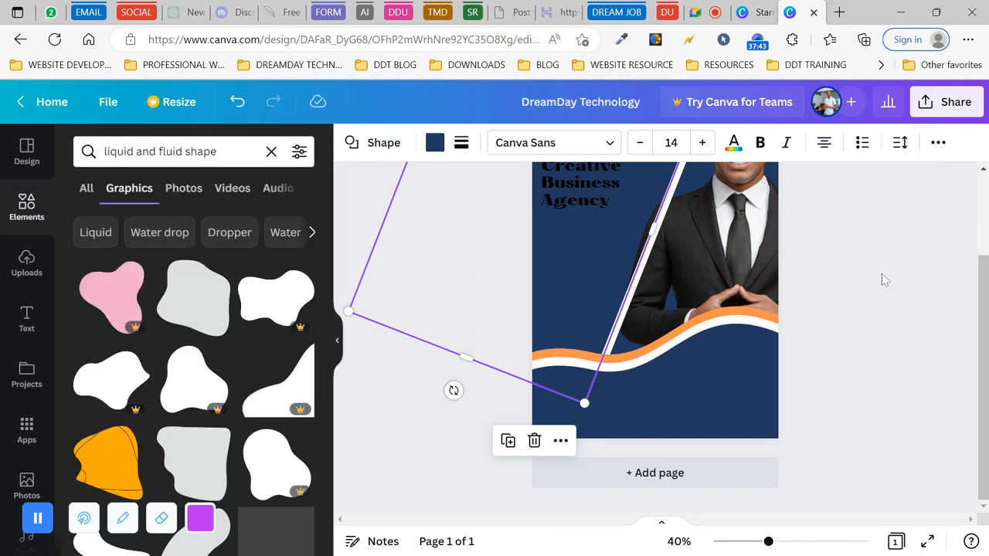
- Shift the white diagonal line slightly left to meet the wave, then view the whole flyer
{"action": "left_click", "coordinate": [702, 243]}
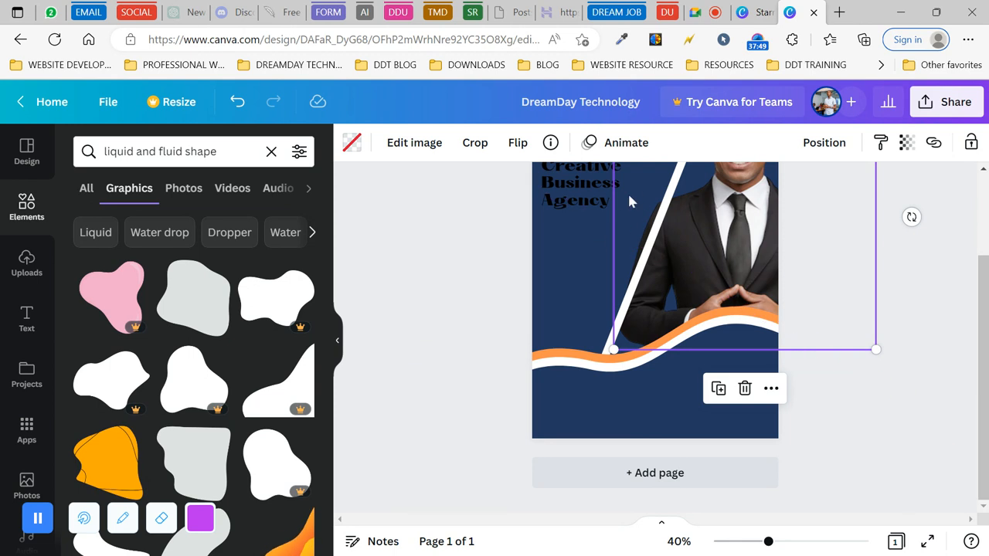
{"action": "left_click", "coordinate": [653, 240]}
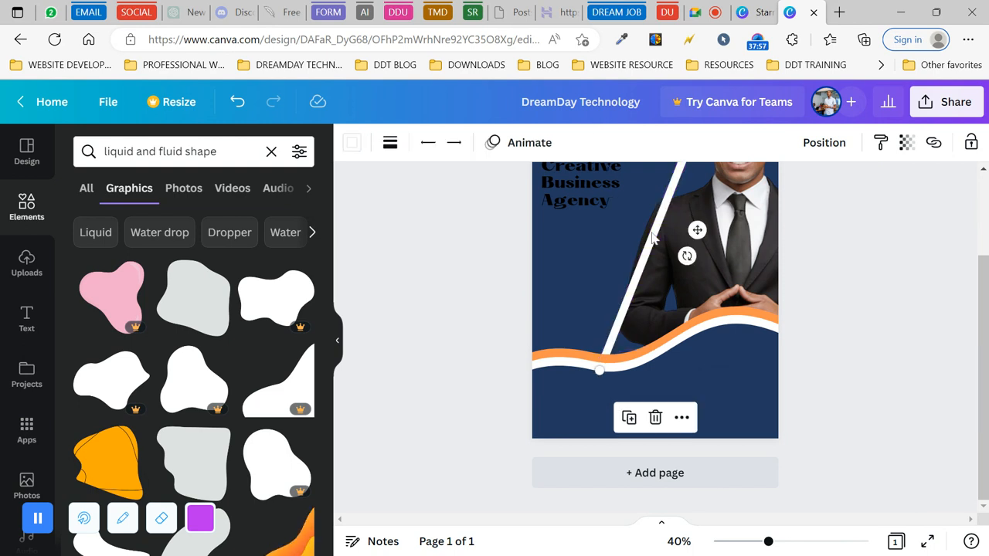
{"action": "mouse_move", "coordinate": [653, 240]}
{"action": "left_mouse_down"}
{"action": "mouse_move", "coordinate": [636, 229]}
{"action": "mouse_move", "coordinate": [644, 233]}
{"action": "left_mouse_up"}
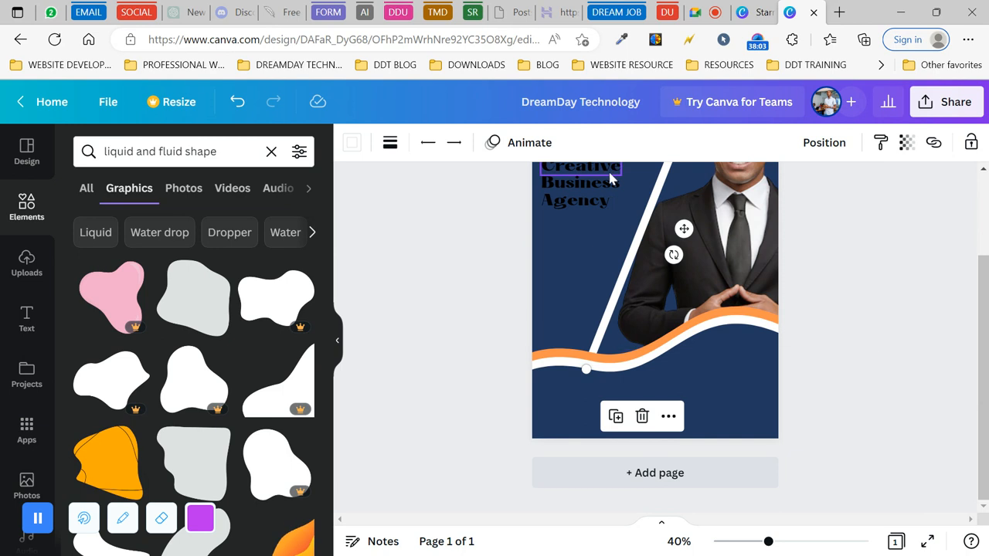
{"action": "left_click", "coordinate": [483, 329]}
{"action": "scroll", "coordinate": [483, 330], "scroll_direction": "up", "scroll_amount": 2}
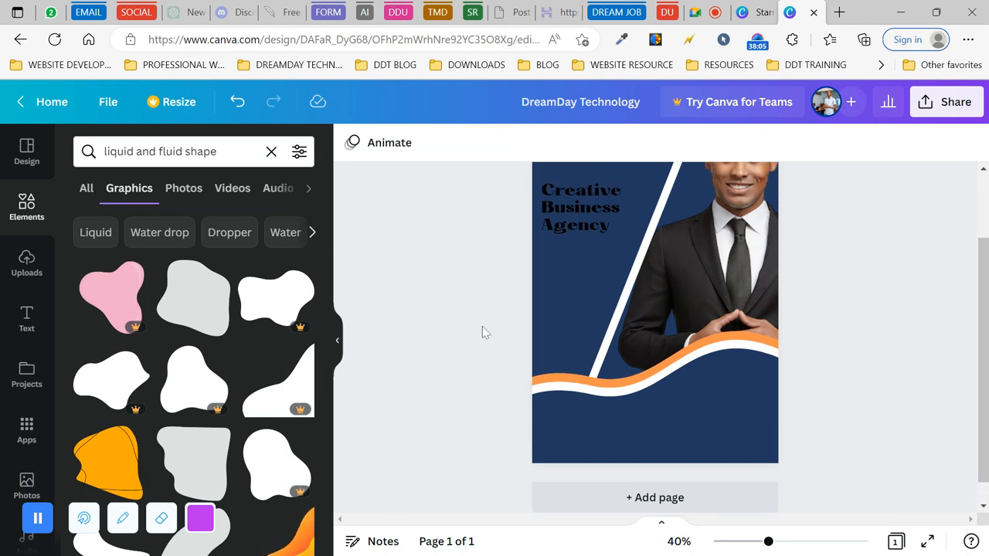
{"action": "scroll", "coordinate": [483, 327], "scroll_direction": "up", "scroll_amount": 1}
{"action": "scroll", "coordinate": [483, 328], "scroll_direction": "down", "scroll_amount": 1}
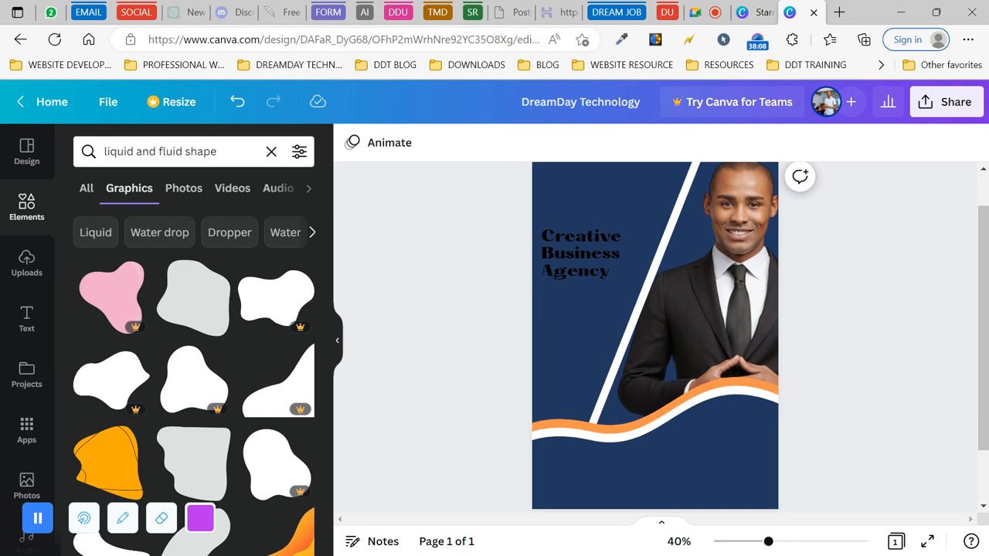
{"action": "scroll", "coordinate": [483, 328], "scroll_direction": "up", "scroll_amount": 1}
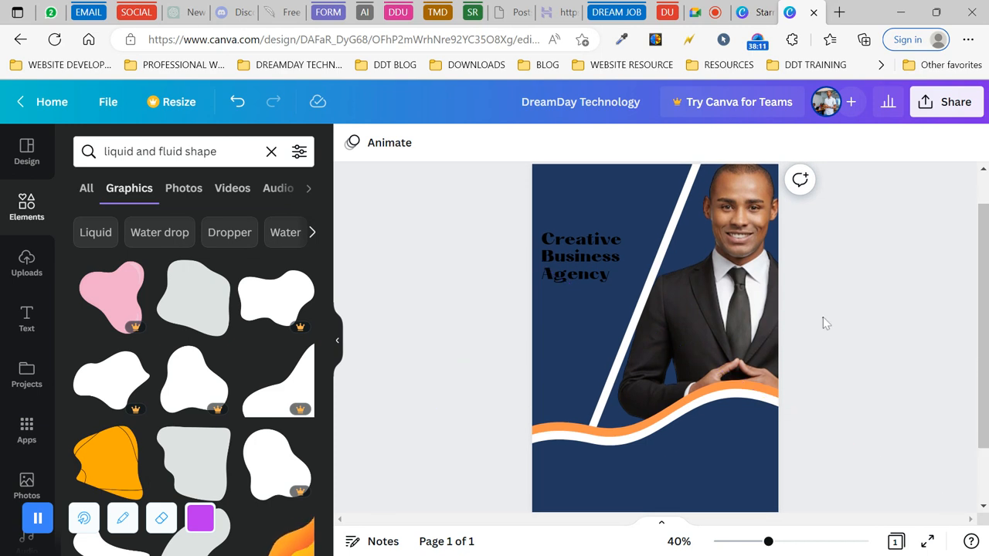
- Recolour the white diagonal line orange
{"action": "left_click", "coordinate": [649, 300]}
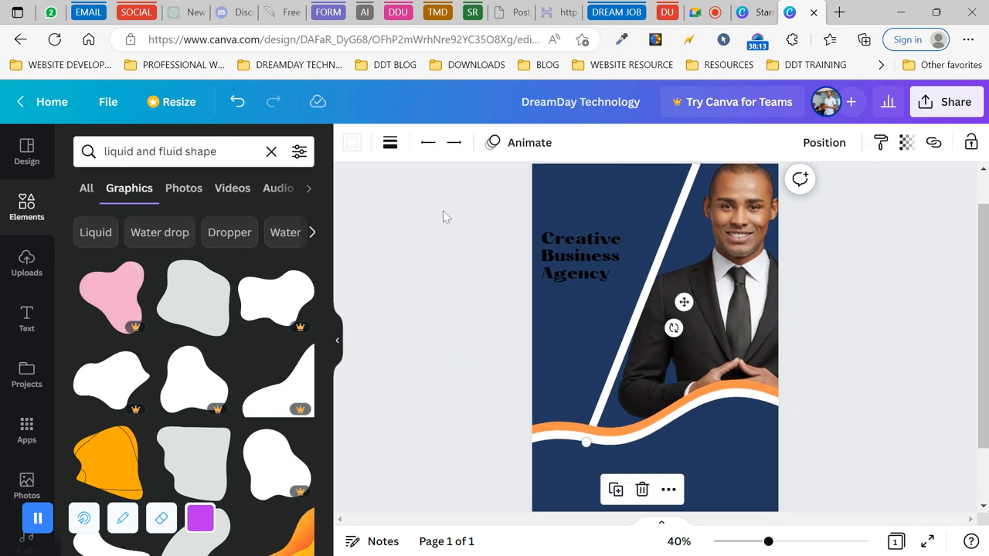
{"action": "left_click", "coordinate": [351, 143]}
{"action": "left_click", "coordinate": [214, 218]}
{"action": "key", "text": "Escape"}
{"action": "key", "text": "Escape"}
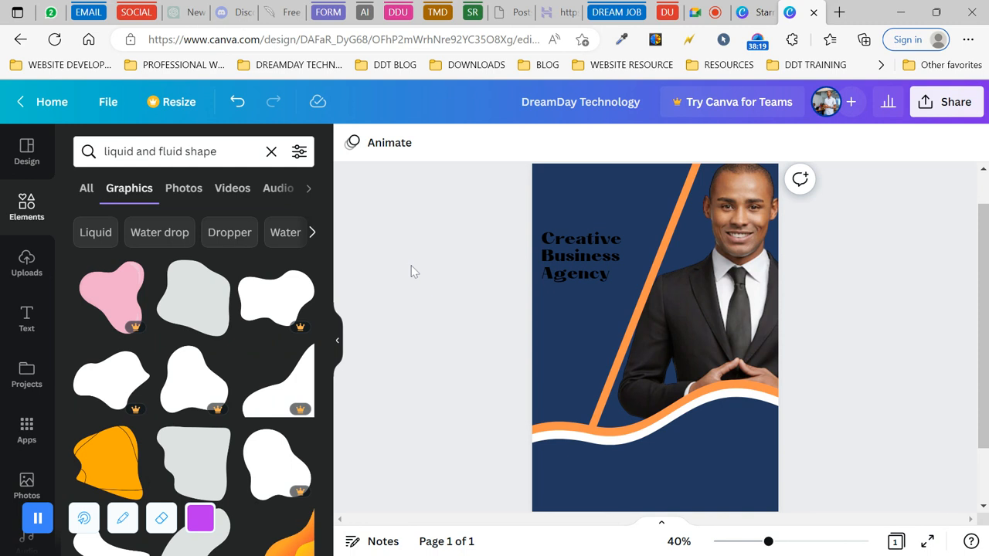
- Reduce the orange stripe's line weight from 25 to about 19
{"action": "left_click", "coordinate": [660, 271]}
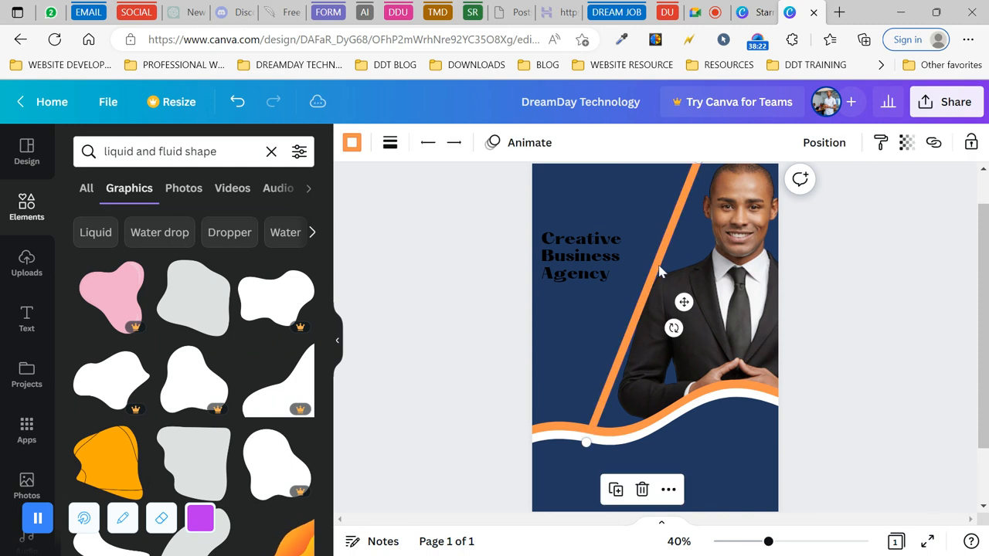
{"action": "left_click", "coordinate": [352, 144]}
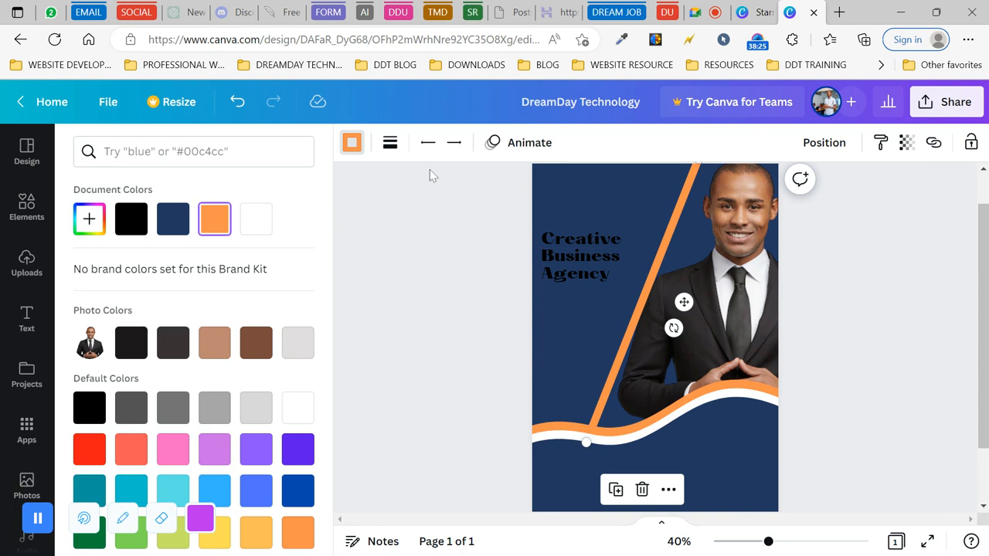
{"action": "left_click", "coordinate": [390, 142]}
{"action": "left_click", "coordinate": [596, 257]}
{"action": "key", "text": "Down"}
{"action": "key", "text": "Down"}
{"action": "key", "text": "Down"}
{"action": "key", "text": "Down"}
{"action": "key", "text": "Down"}
{"action": "key", "text": "Down"}
{"action": "key", "text": "Escape"}
{"action": "left_click", "coordinate": [481, 412]}
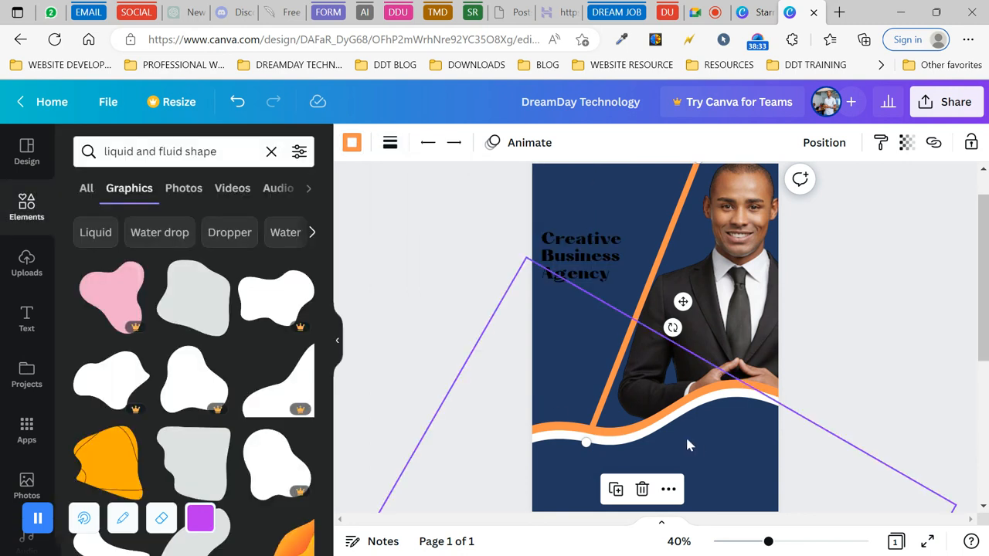
{"action": "left_click", "coordinate": [704, 428]}
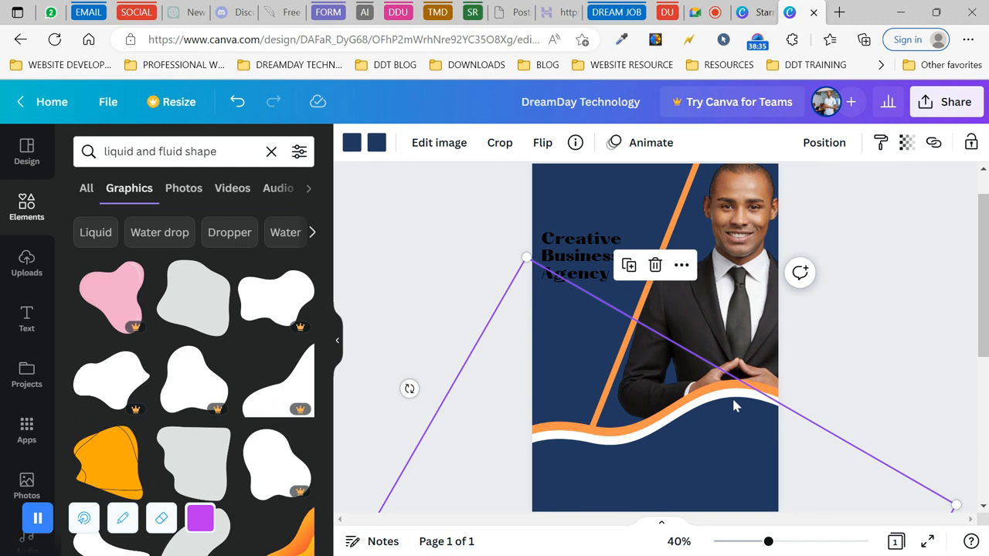
- Nudge the wave graphic slightly upward
{"action": "left_click", "coordinate": [833, 353]}
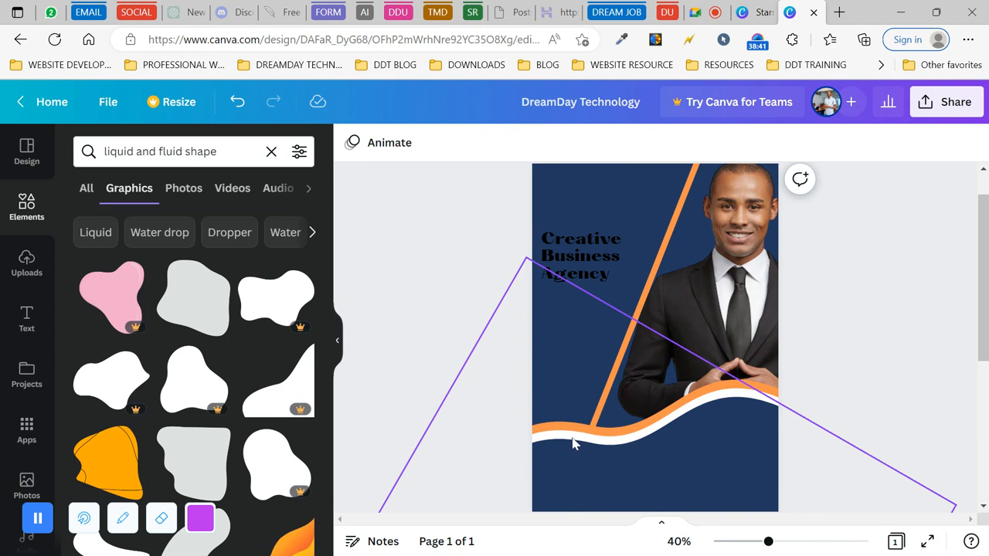
{"action": "left_click", "coordinate": [670, 444]}
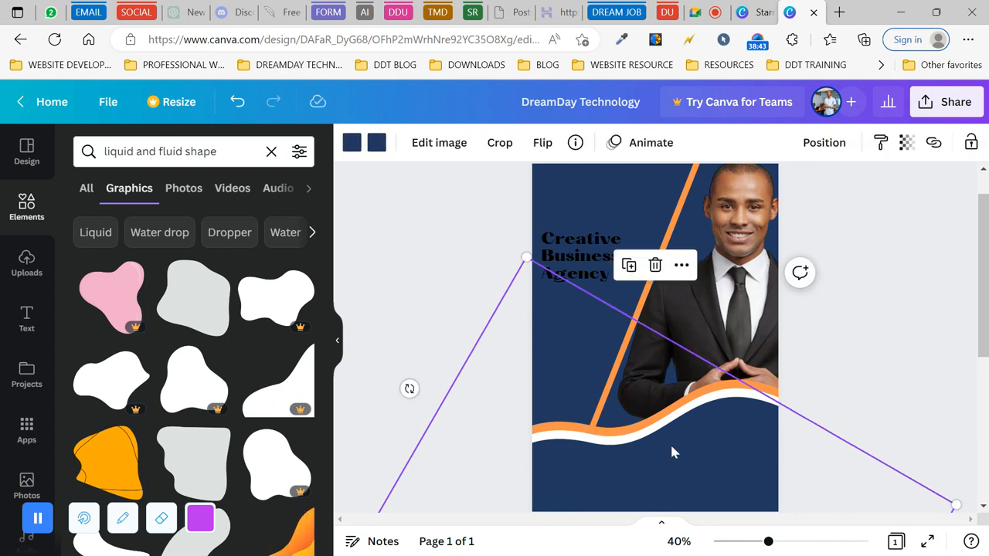
{"action": "left_click_drag", "start_coordinate": [670, 444], "coordinate": [672, 440]}
{"action": "left_click", "coordinate": [843, 370]}
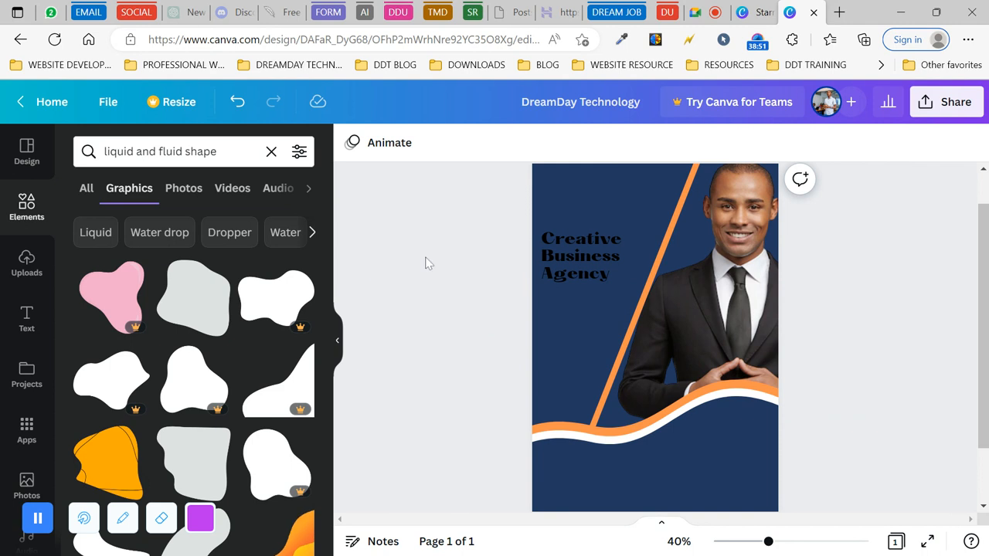
{"action": "left_click", "coordinate": [696, 221]}
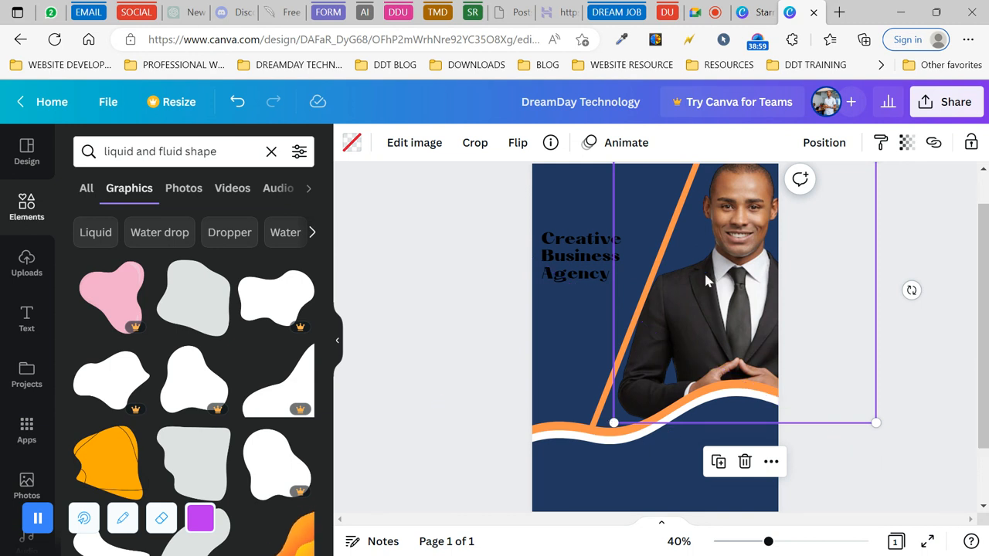
- Make the page background white and move the businessman photo back up and left
{"action": "left_click_drag", "start_coordinate": [705, 268], "coordinate": [737, 310]}
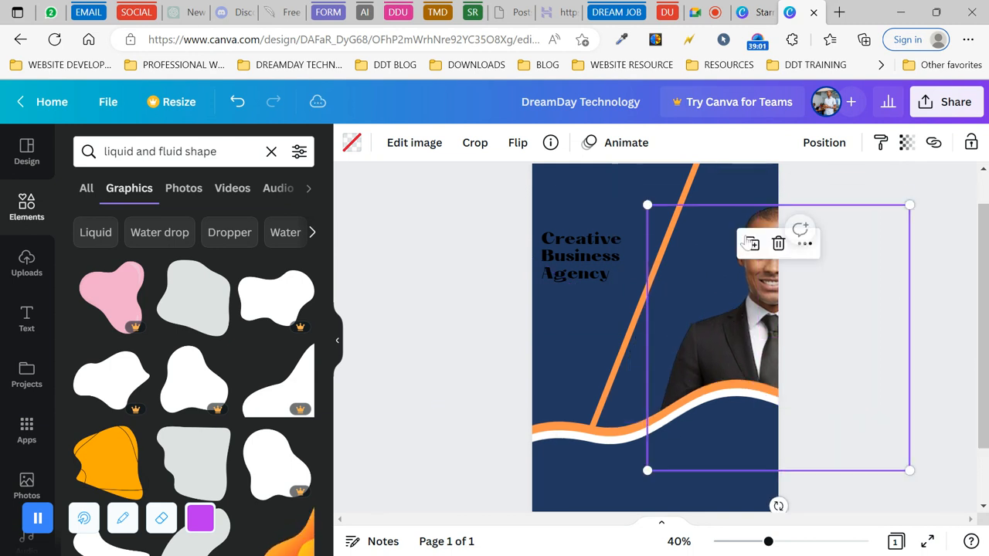
{"action": "left_click", "coordinate": [742, 186]}
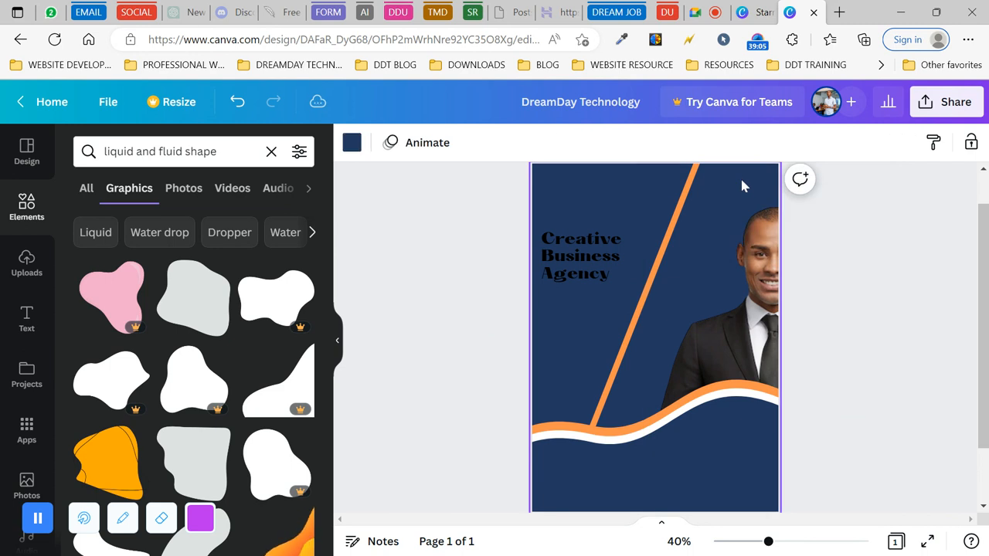
{"action": "left_click", "coordinate": [352, 144]}
{"action": "left_click", "coordinate": [256, 218]}
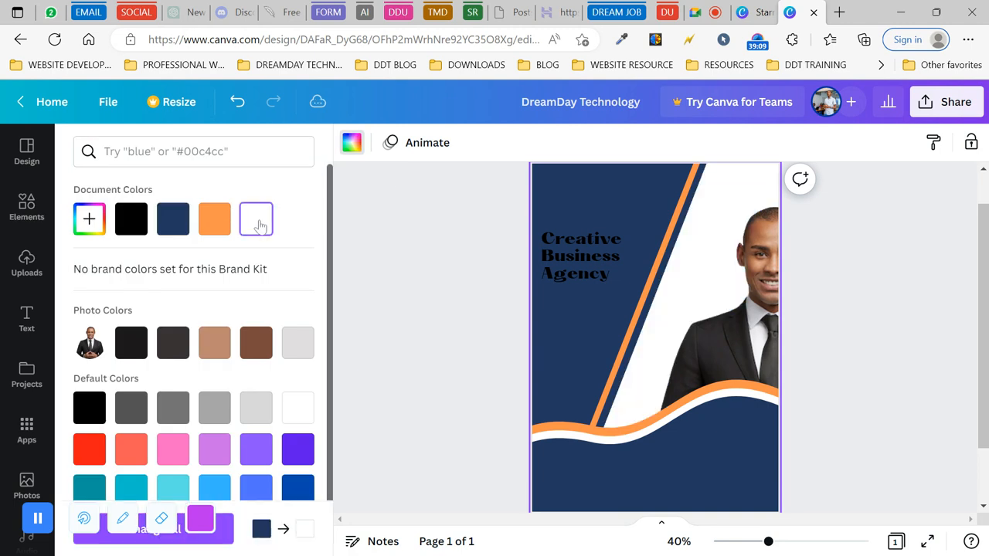
{"action": "left_click", "coordinate": [730, 254]}
{"action": "left_click_drag", "start_coordinate": [730, 253], "coordinate": [690, 187]}
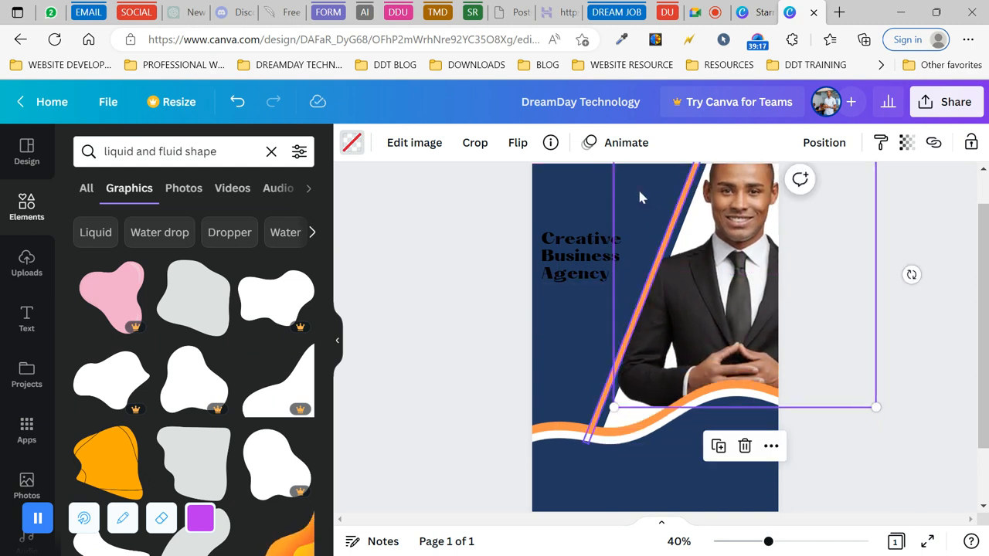
- Shift the navy diagonal panel slightly left
{"action": "left_click", "coordinate": [581, 181]}
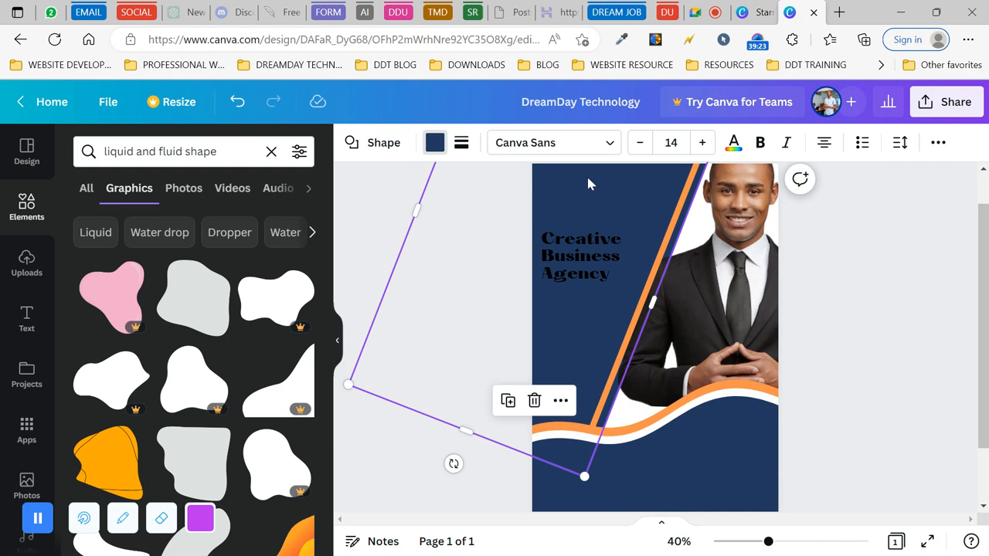
{"action": "left_click", "coordinate": [939, 144]}
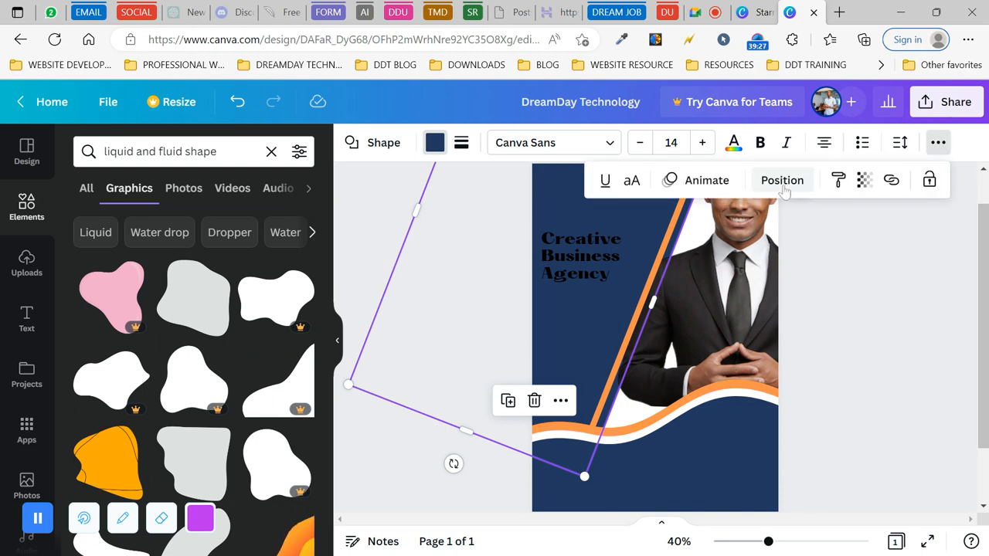
{"action": "left_click", "coordinate": [783, 186]}
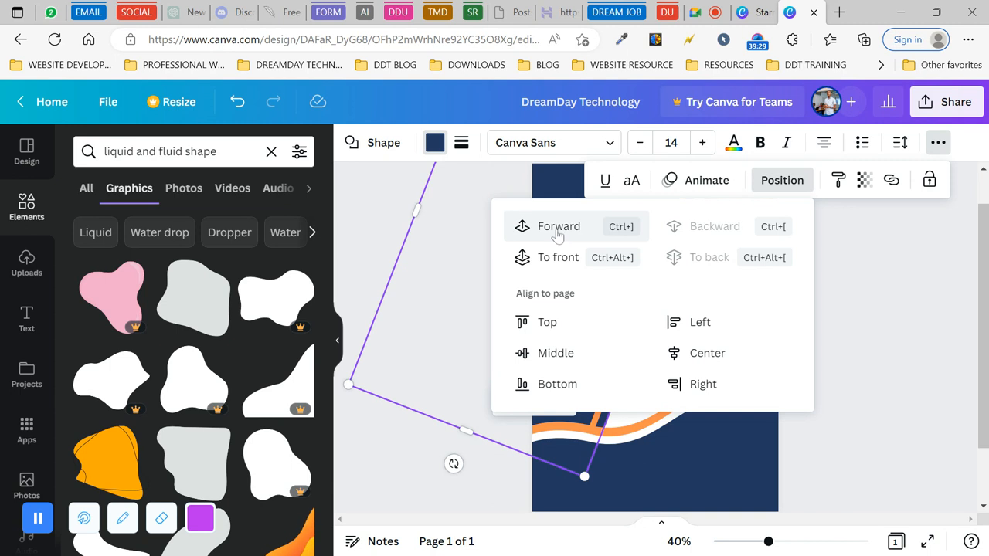
{"action": "left_click", "coordinate": [372, 231]}
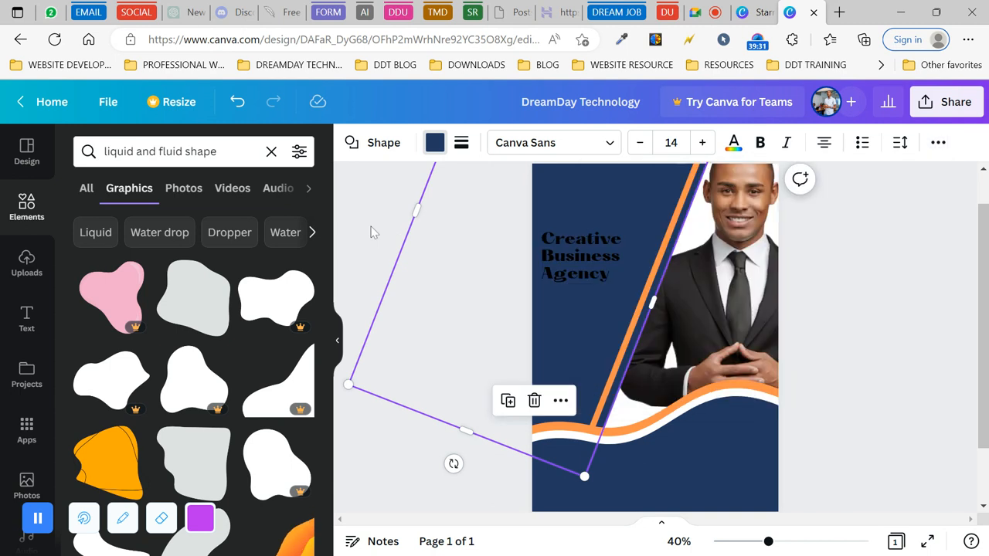
{"action": "left_click", "coordinate": [734, 257]}
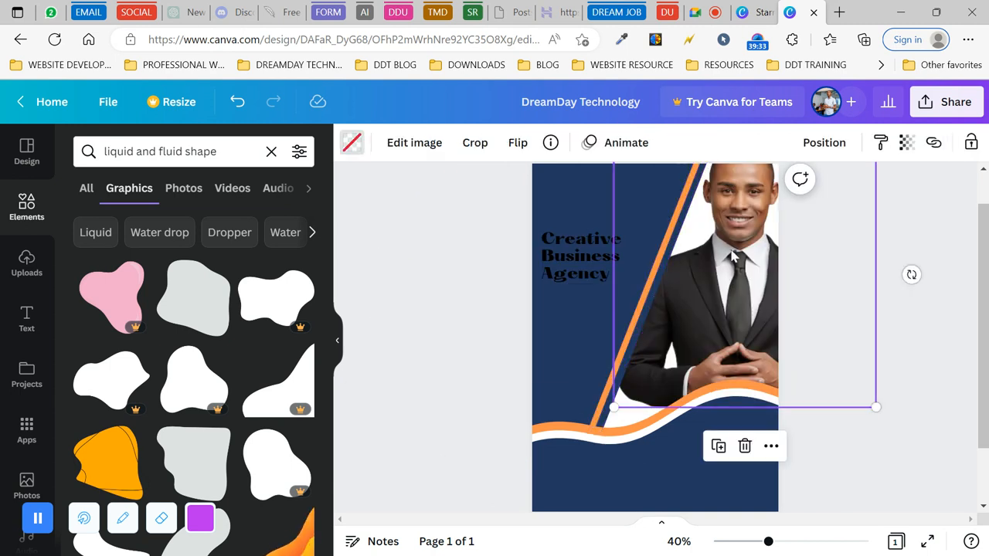
{"action": "left_click", "coordinate": [645, 214]}
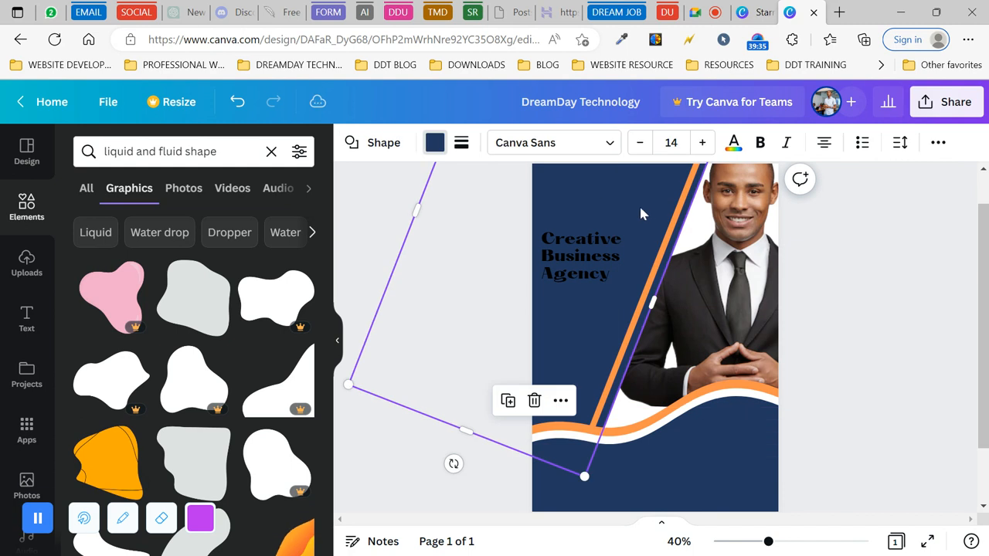
{"action": "left_click_drag", "start_coordinate": [601, 205], "coordinate": [589, 199]}
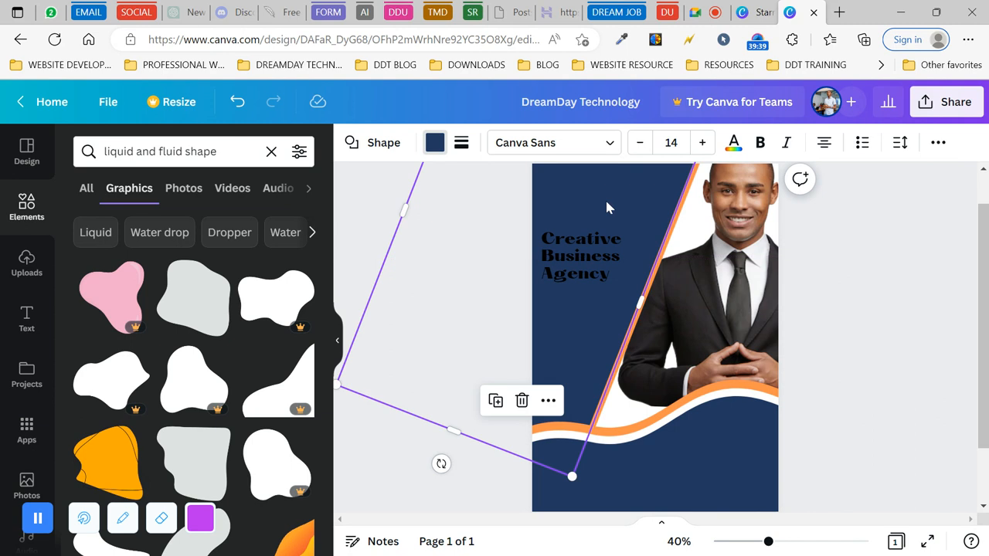
{"action": "left_click", "coordinate": [854, 198]}
- Lower the businessman photo so it rests on the waves
{"action": "scroll", "coordinate": [845, 287], "scroll_direction": "up", "scroll_amount": 2}
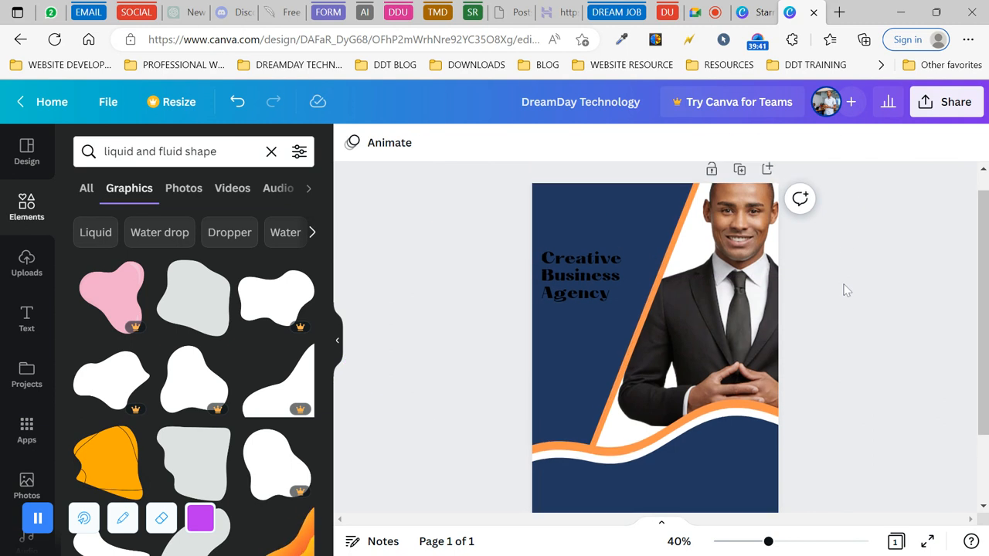
{"action": "left_click", "coordinate": [734, 276]}
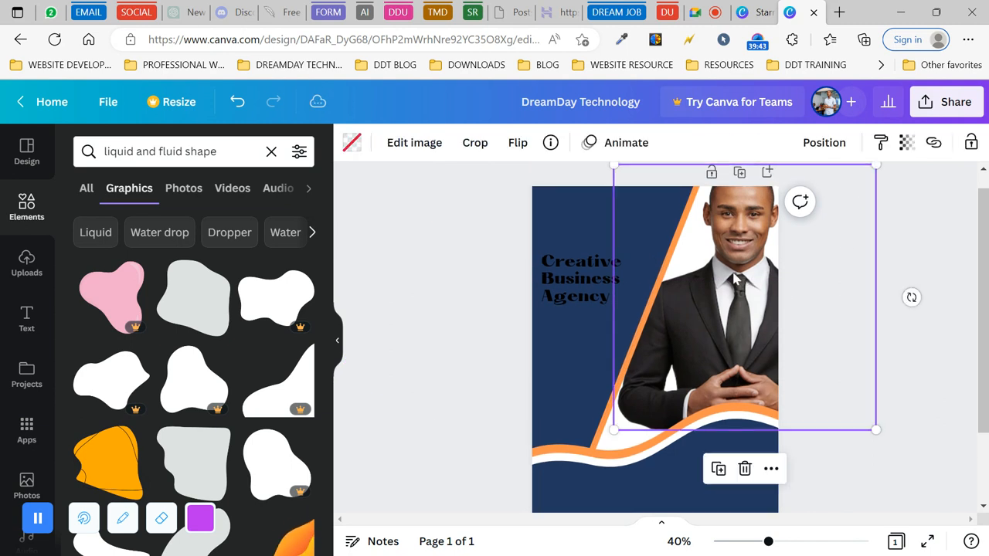
{"action": "left_click_drag", "start_coordinate": [732, 275], "coordinate": [727, 296]}
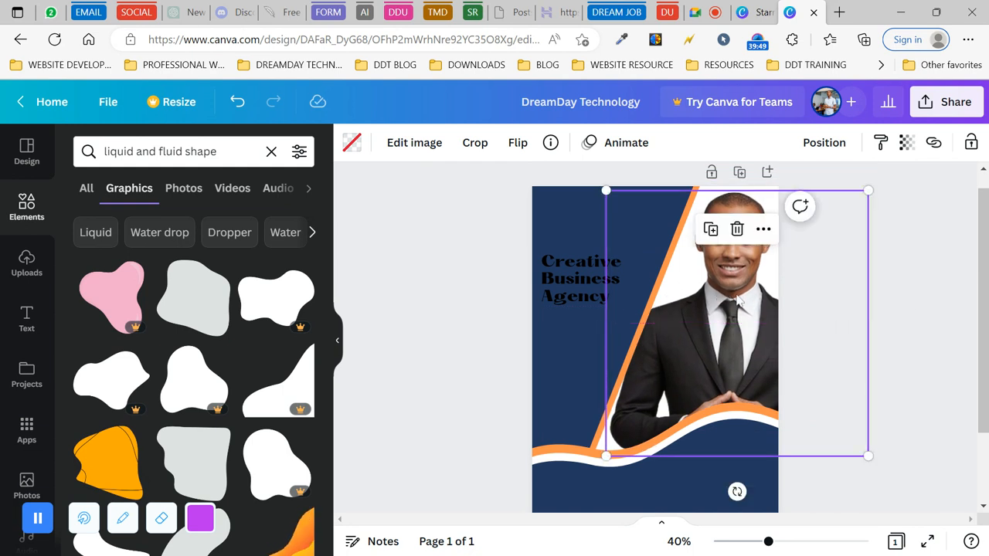
{"action": "left_click", "coordinate": [921, 252]}
{"action": "scroll", "coordinate": [921, 252], "scroll_direction": "down", "scroll_amount": 1}
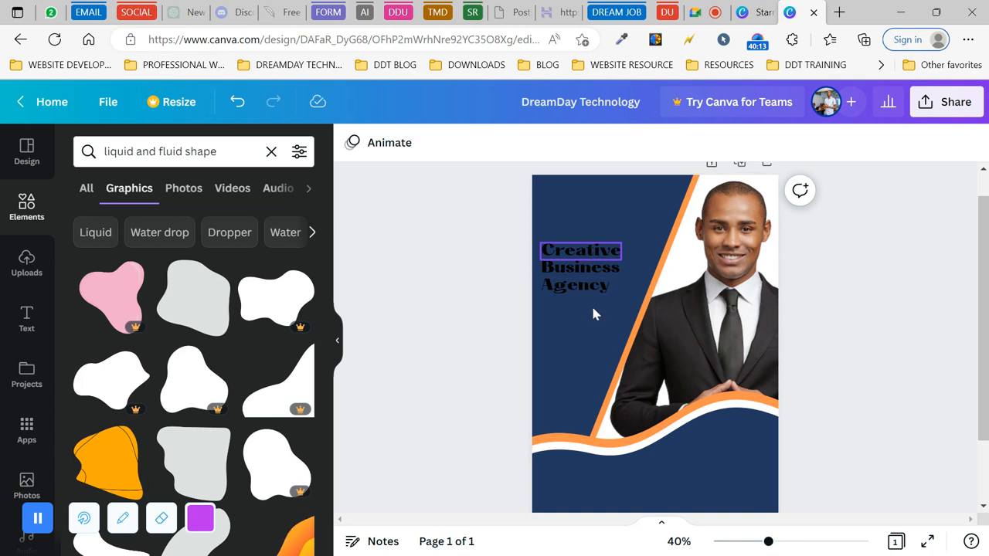
{"action": "scroll", "coordinate": [686, 417], "scroll_direction": "down", "scroll_amount": 2}
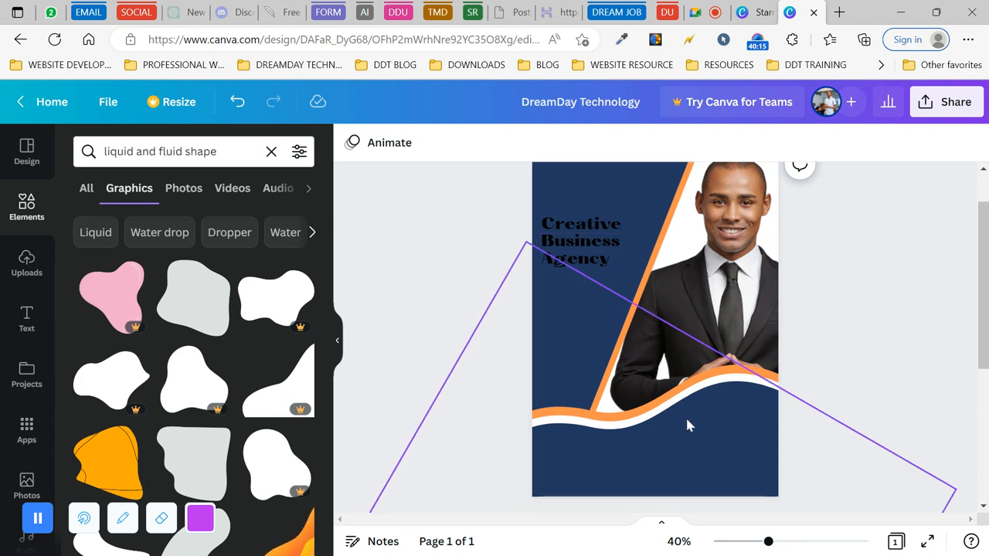
- Colour the word 'Creative' orange and 'Business' white
{"action": "left_click", "coordinate": [583, 223]}
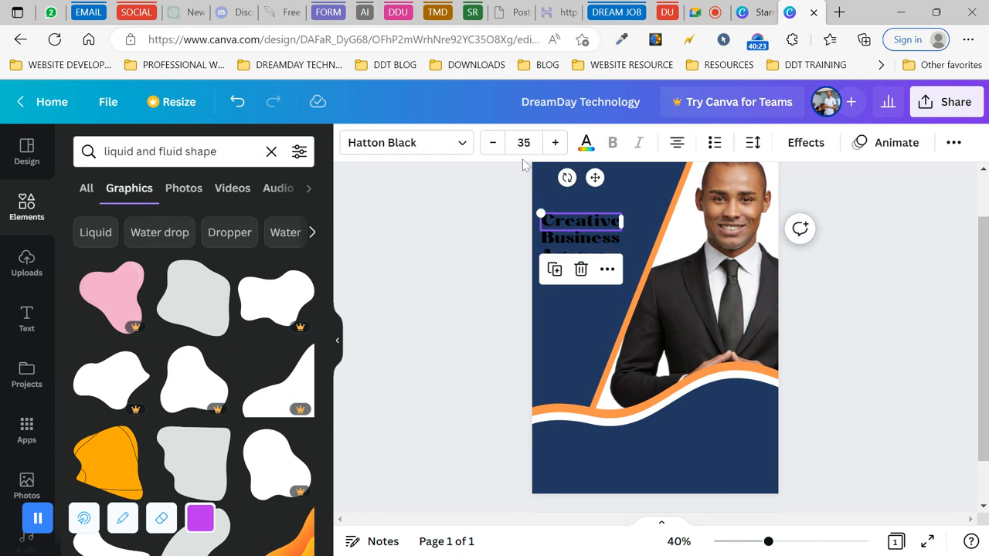
{"action": "left_click", "coordinate": [586, 142]}
{"action": "left_click", "coordinate": [224, 223]}
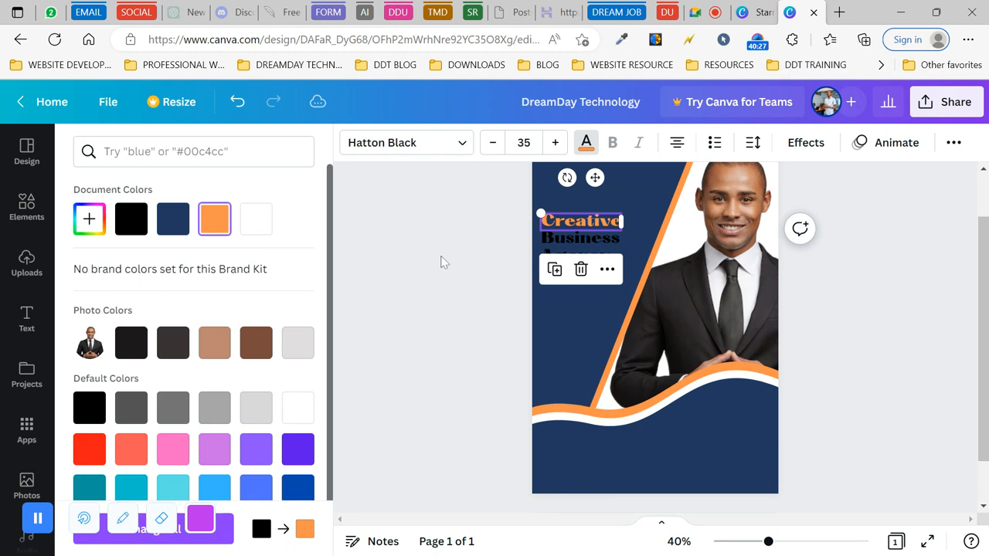
{"action": "left_click", "coordinate": [585, 245]}
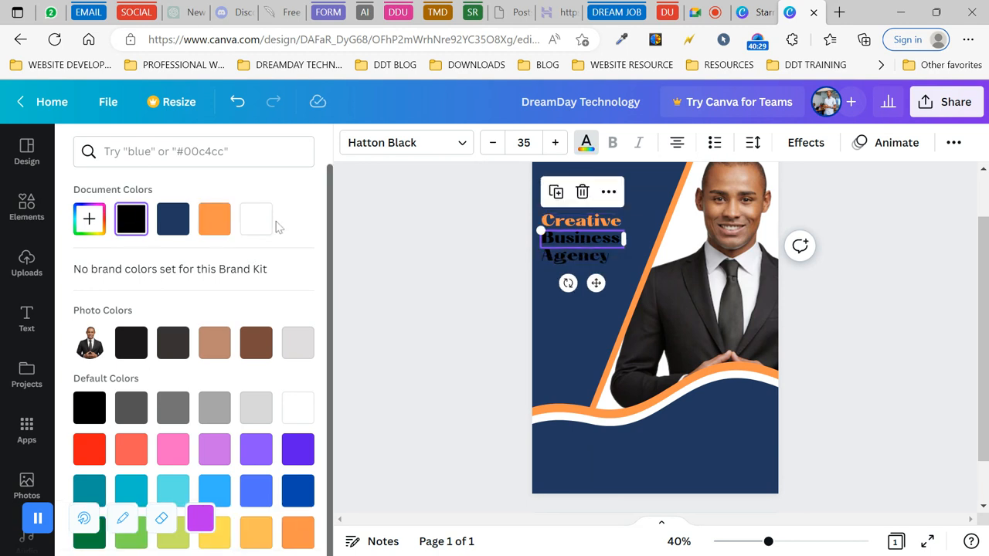
{"action": "left_click", "coordinate": [251, 223]}
- Make 'Agency' white after trying orange and black, then close the colour panel
{"action": "left_click", "coordinate": [581, 259]}
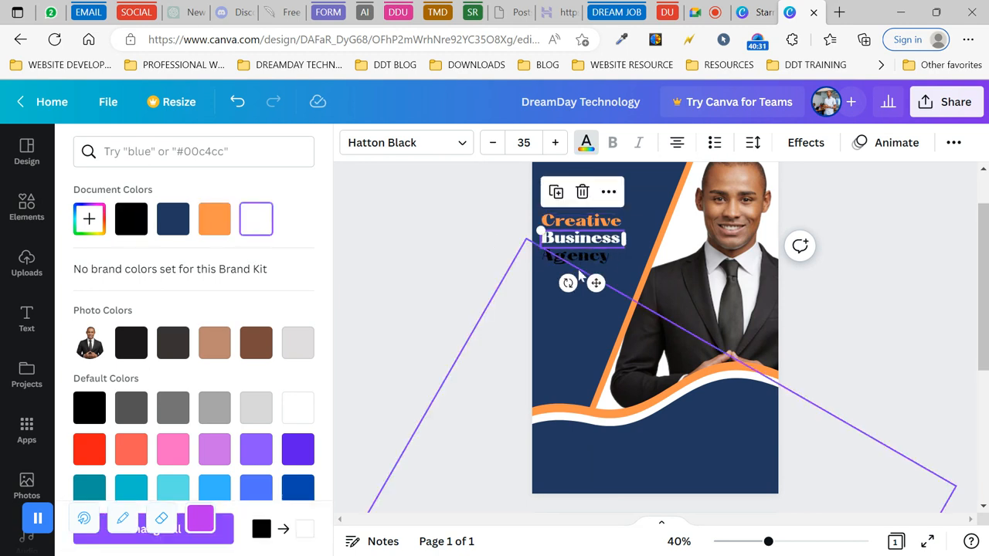
{"action": "left_click", "coordinate": [216, 225]}
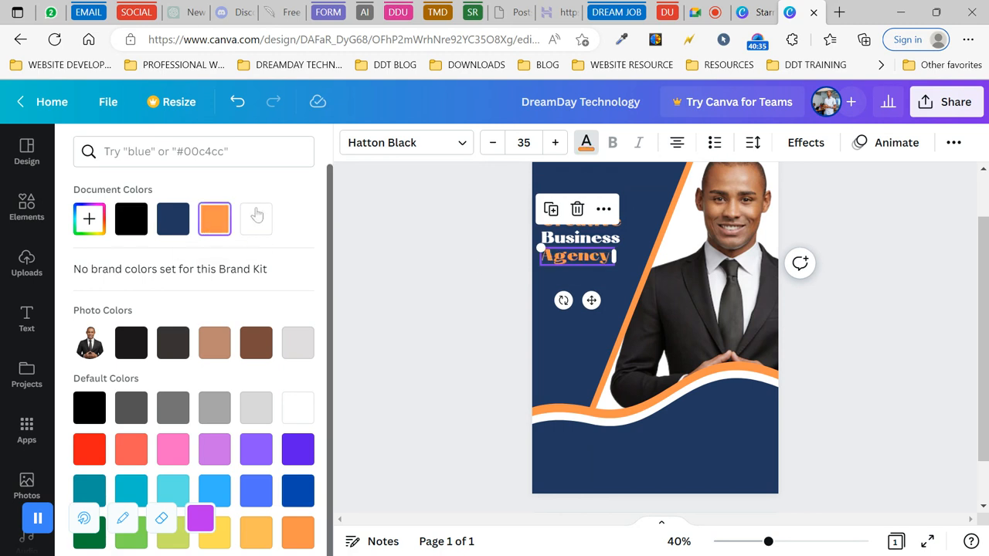
{"action": "left_click", "coordinate": [131, 222]}
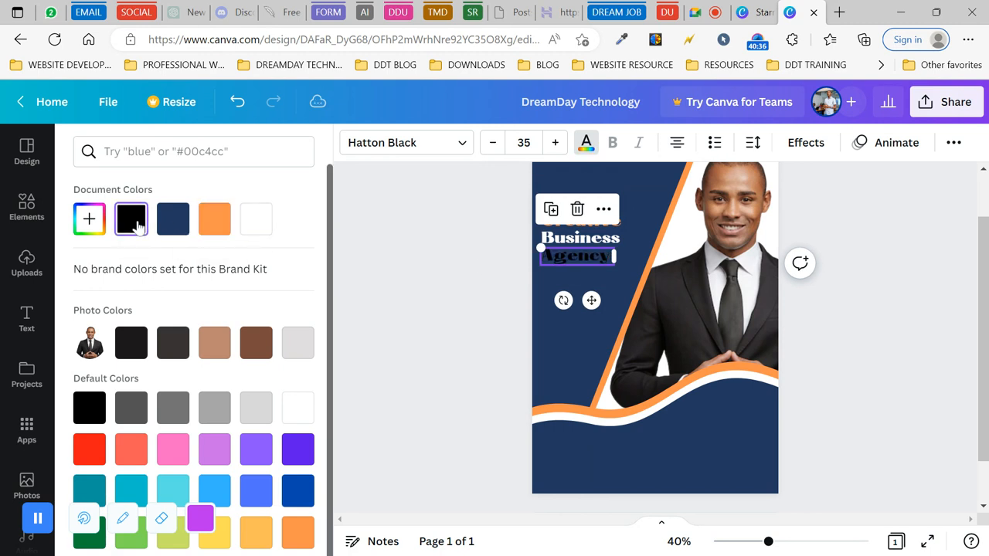
{"action": "left_click", "coordinate": [266, 222]}
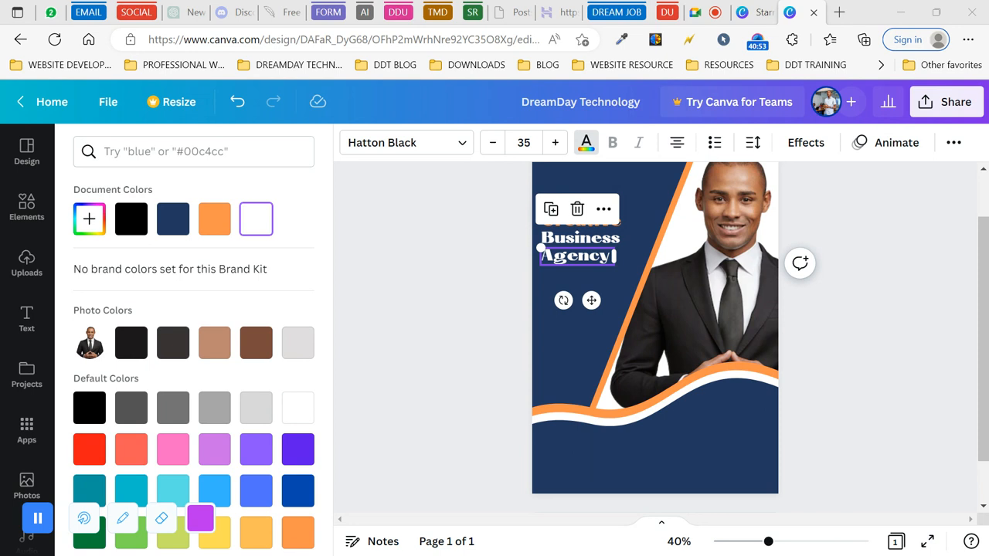
{"action": "left_click", "coordinate": [460, 303]}
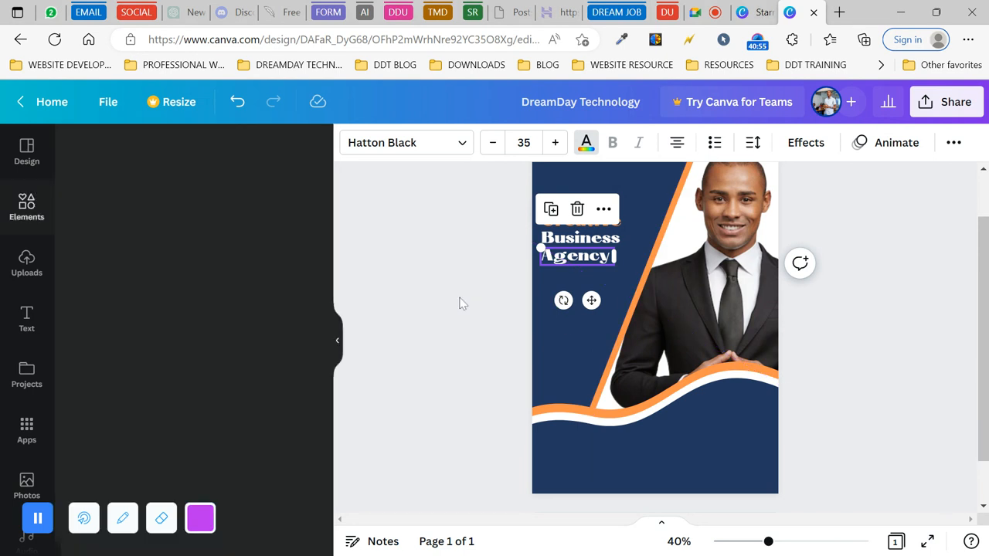
{"action": "left_click", "coordinate": [459, 302]}
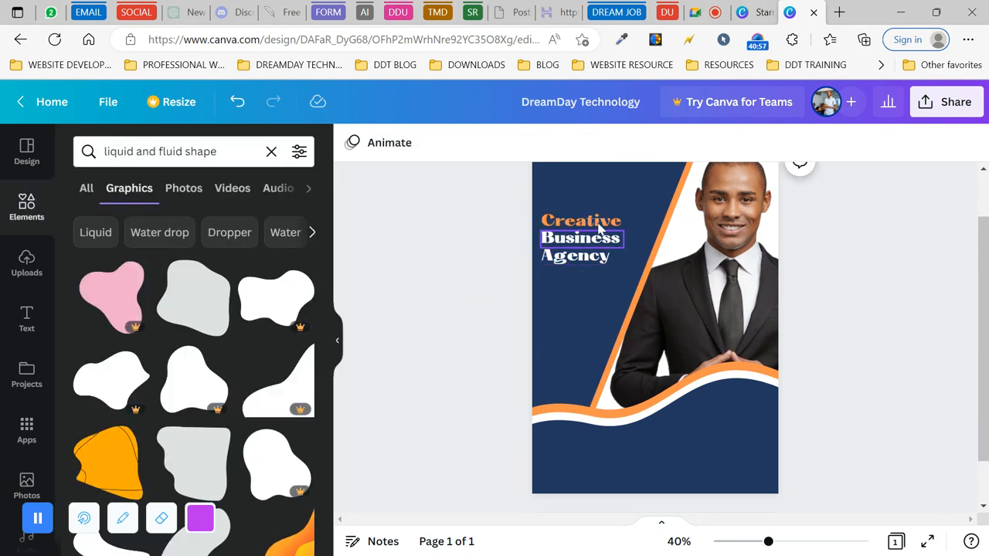
- Change the word 'Creative' to Montserrat Extra-Bold
{"action": "left_click", "coordinate": [598, 222]}
{"action": "left_click", "coordinate": [433, 145]}
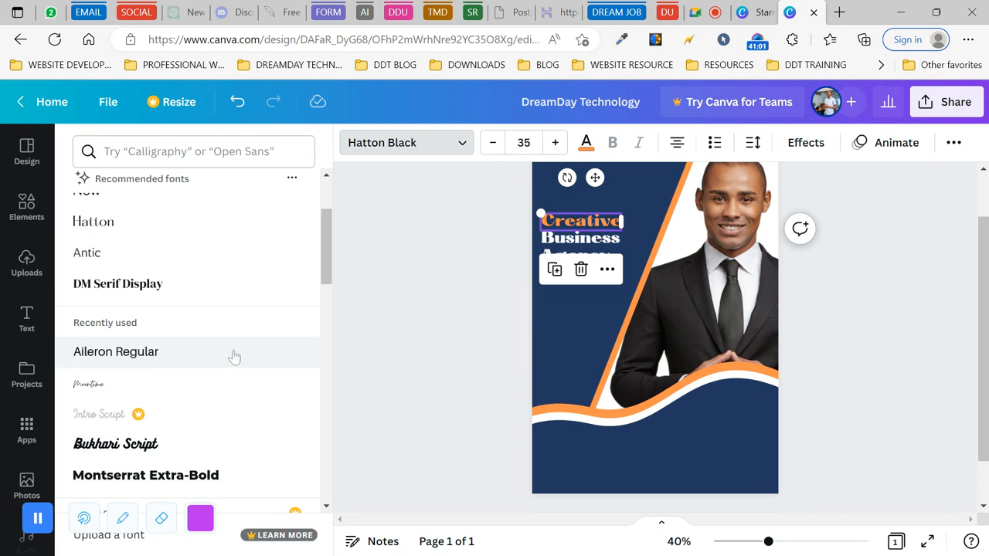
{"action": "scroll", "coordinate": [116, 351], "scroll_direction": "up", "scroll_amount": 2}
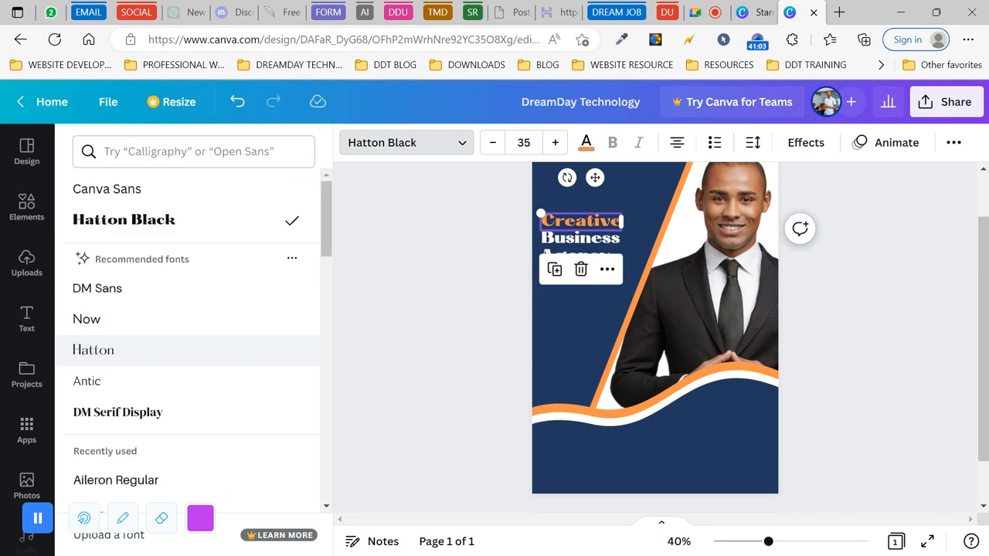
{"action": "scroll", "coordinate": [116, 351], "scroll_direction": "down", "scroll_amount": 4}
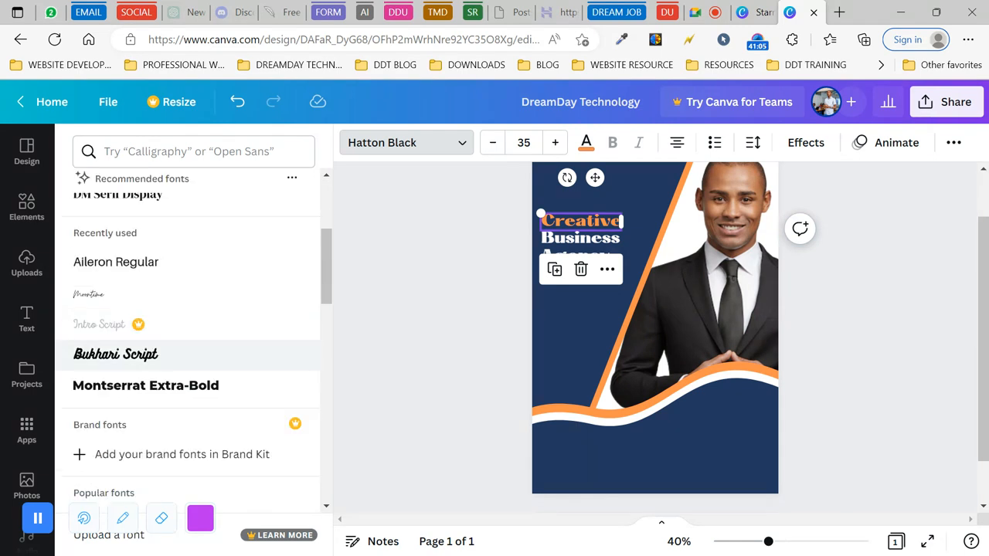
{"action": "left_click", "coordinate": [220, 311]}
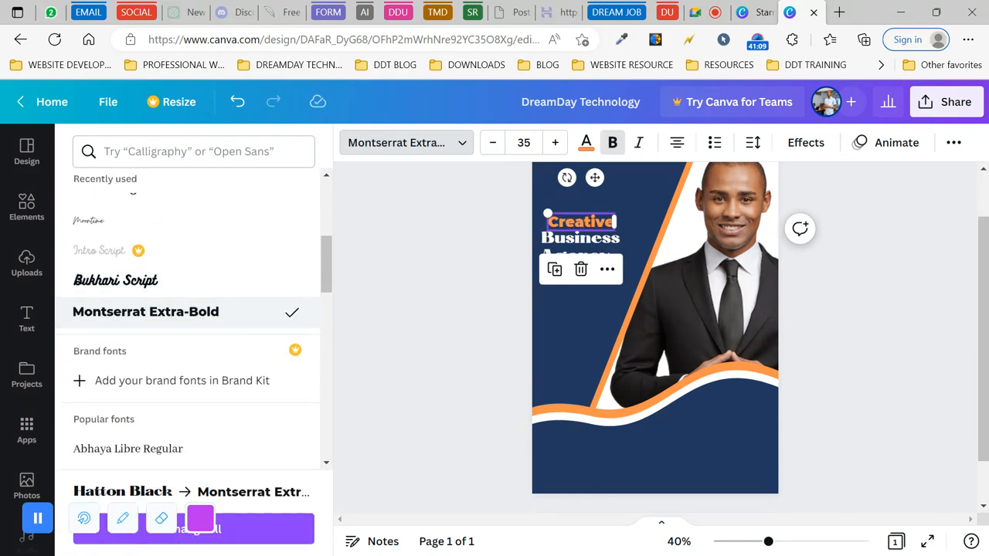
- Increase 'Creative' to size 45 and nudge it slightly up and right
{"action": "left_click", "coordinate": [555, 142]}
{"action": "left_click", "coordinate": [555, 142]}
{"action": "left_click", "coordinate": [555, 142]}
{"action": "left_click", "coordinate": [555, 142]}
{"action": "left_click", "coordinate": [555, 142]}
{"action": "left_click", "coordinate": [556, 147]}
{"action": "left_click", "coordinate": [556, 147]}
{"action": "left_click", "coordinate": [556, 146]}
{"action": "left_click", "coordinate": [557, 147]}
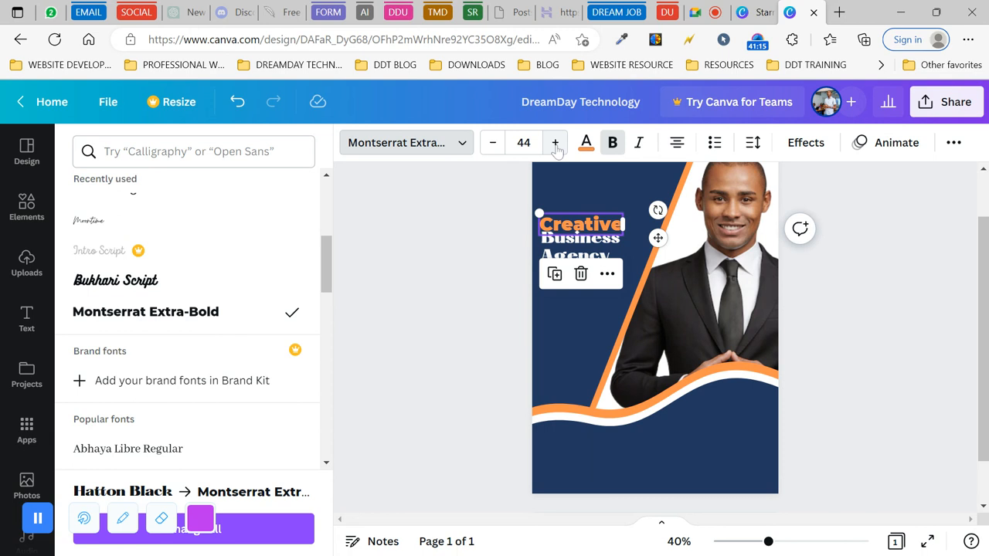
{"action": "left_click", "coordinate": [556, 147]}
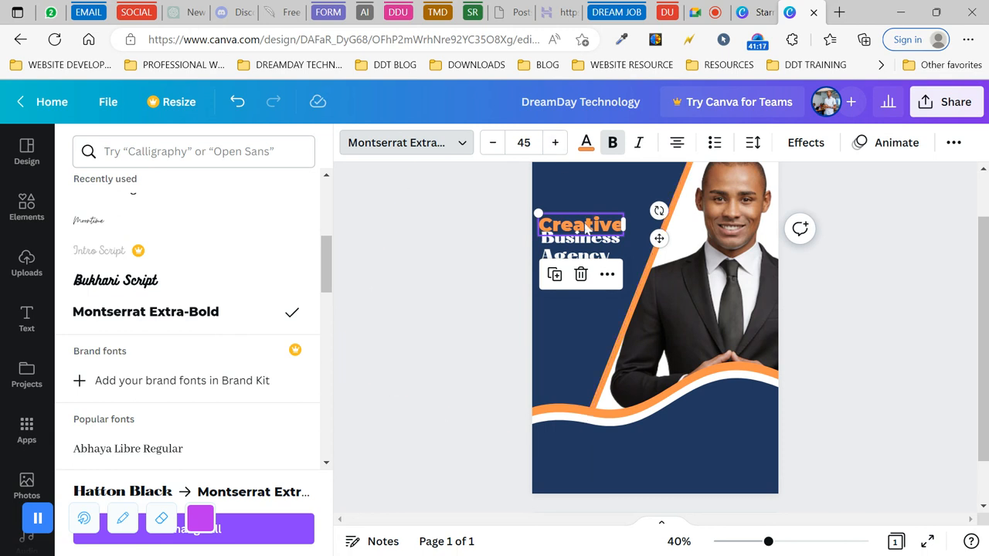
{"action": "left_click_drag", "start_coordinate": [589, 229], "coordinate": [590, 224]}
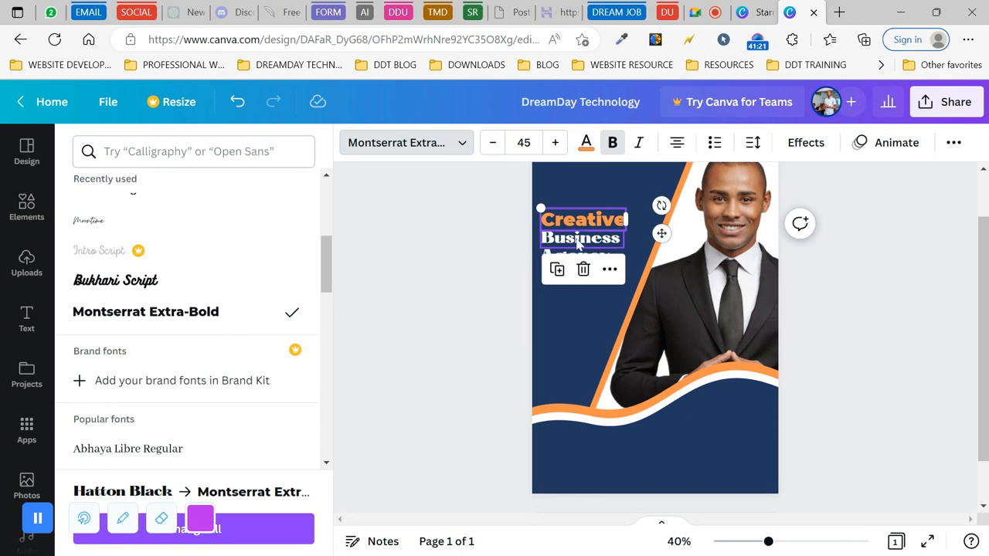
{"action": "left_click", "coordinate": [451, 246]}
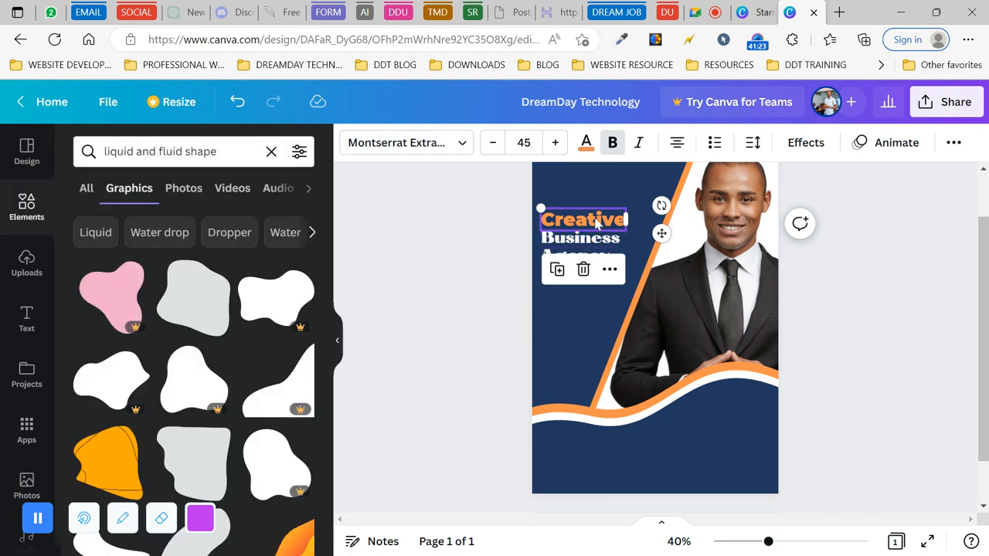
{"action": "left_click", "coordinate": [495, 252]}
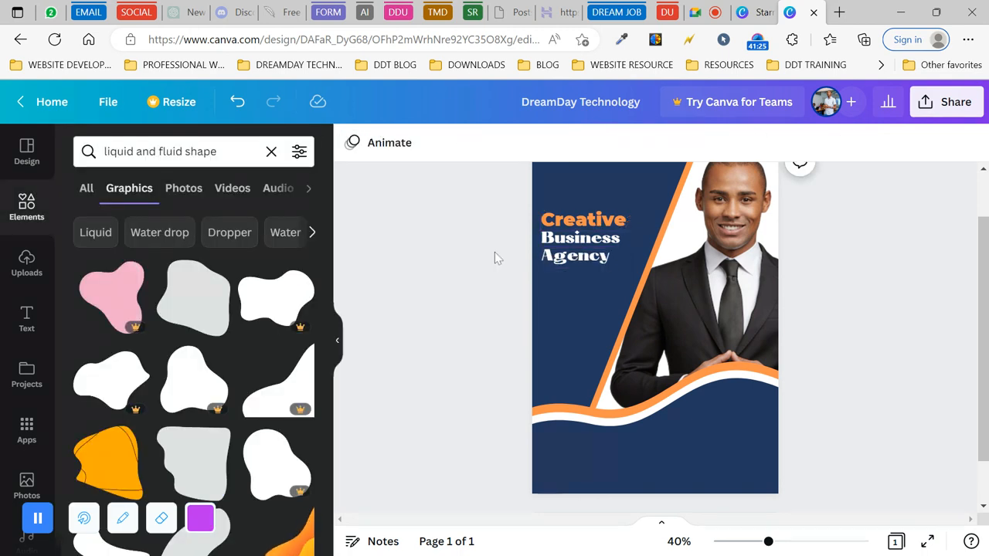
- Copy the orange style of 'Creative' onto 'Business'
{"action": "left_click", "coordinate": [592, 246]}
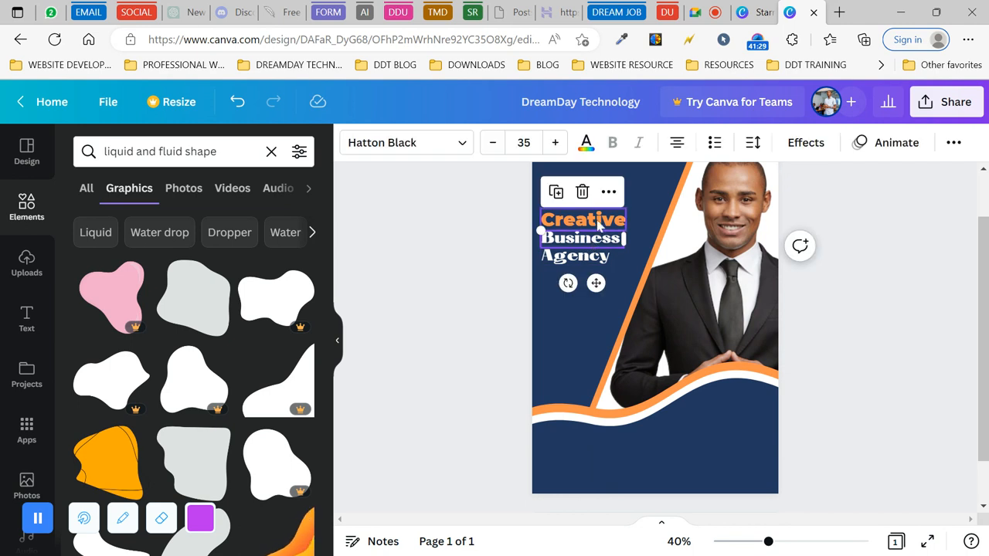
{"action": "left_click", "coordinate": [600, 225]}
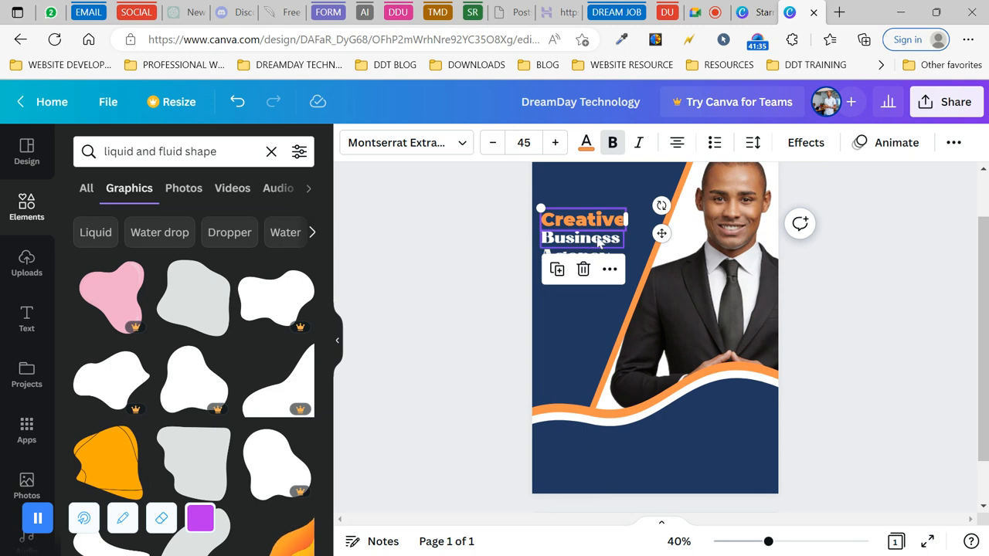
{"action": "left_click", "coordinate": [459, 265]}
{"action": "left_click", "coordinate": [584, 224]}
{"action": "left_click", "coordinate": [956, 144]}
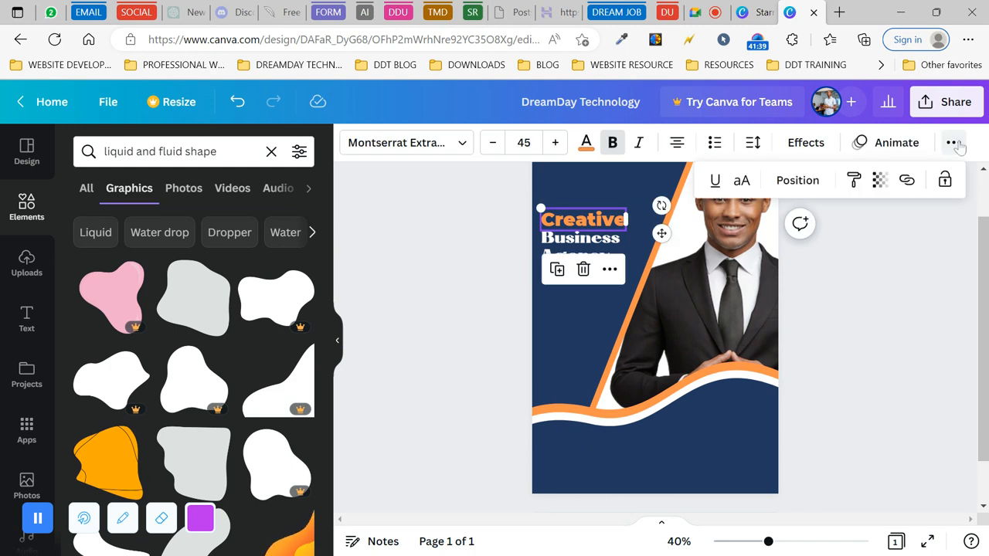
{"action": "left_click", "coordinate": [854, 179]}
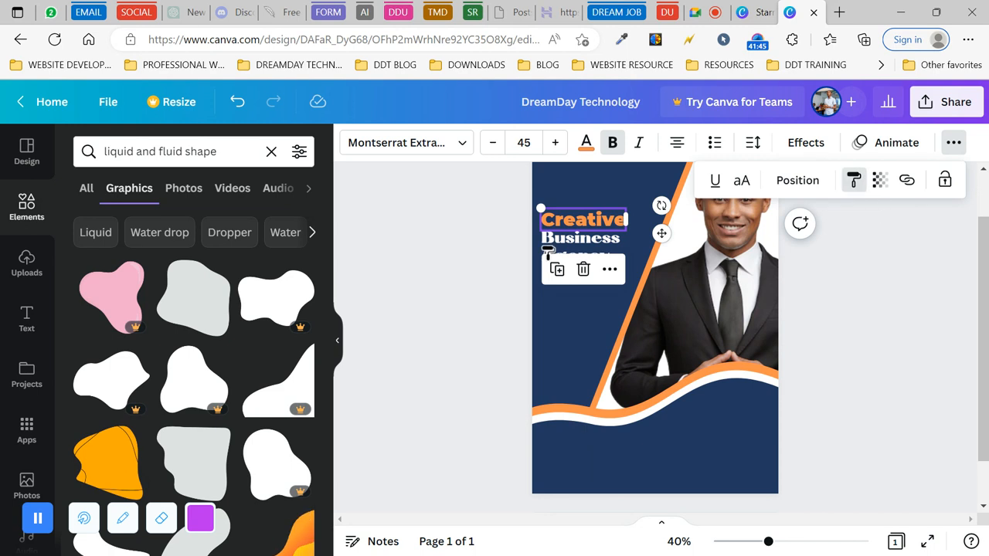
{"action": "left_click", "coordinate": [567, 241]}
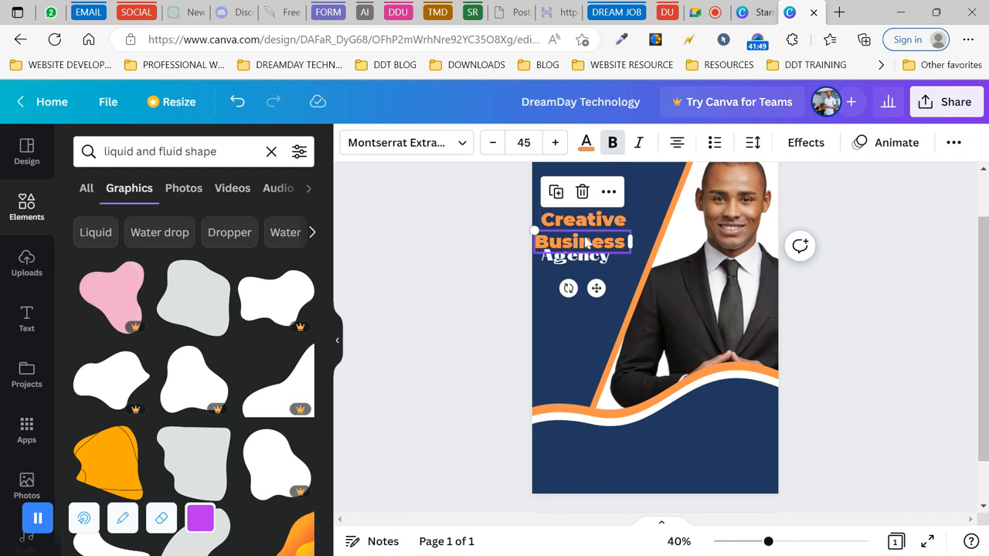
- Return 'Business' to white by copying Agency's style, and left-align it under 'Creative'
{"action": "left_click", "coordinate": [469, 250]}
{"action": "left_click", "coordinate": [587, 234]}
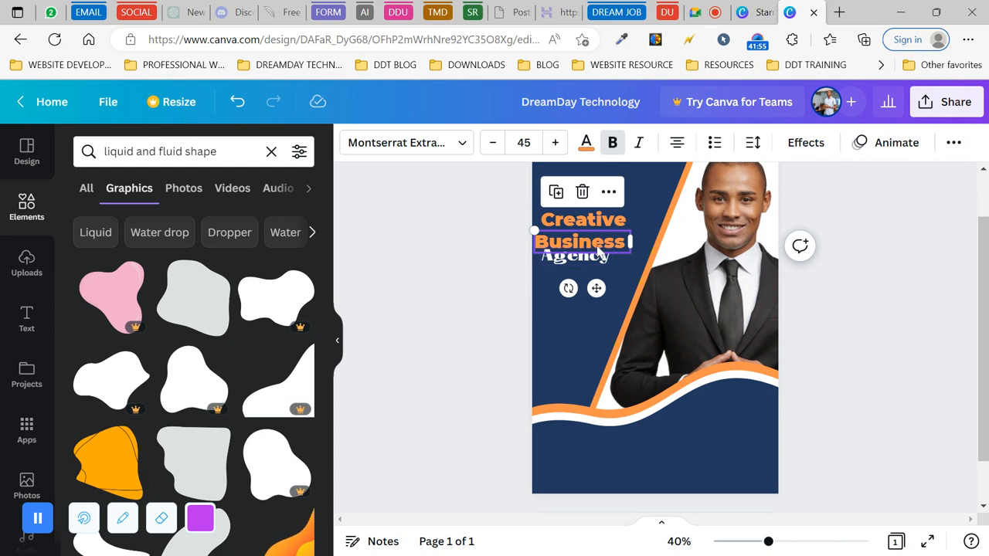
{"action": "left_click_drag", "start_coordinate": [600, 249], "coordinate": [604, 248]}
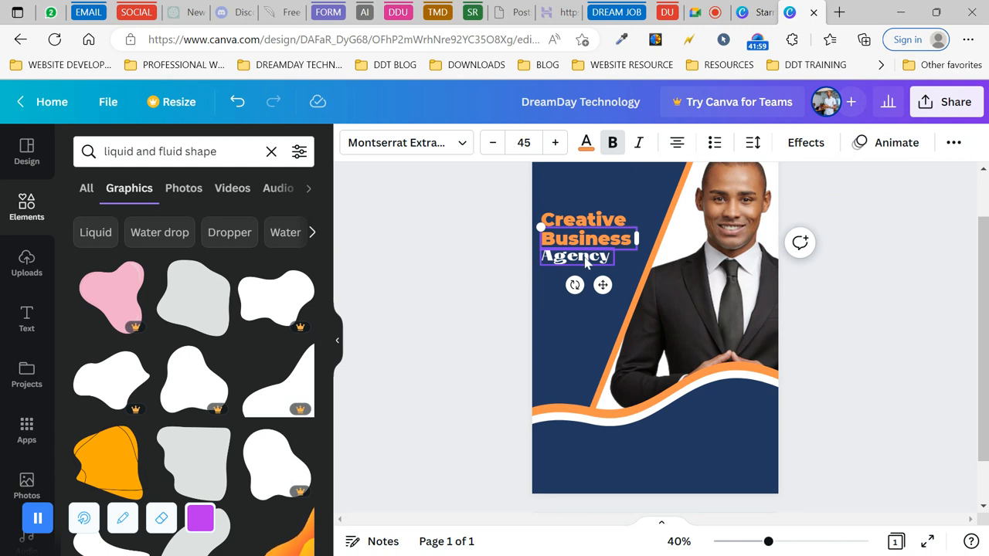
{"action": "left_click", "coordinate": [587, 262]}
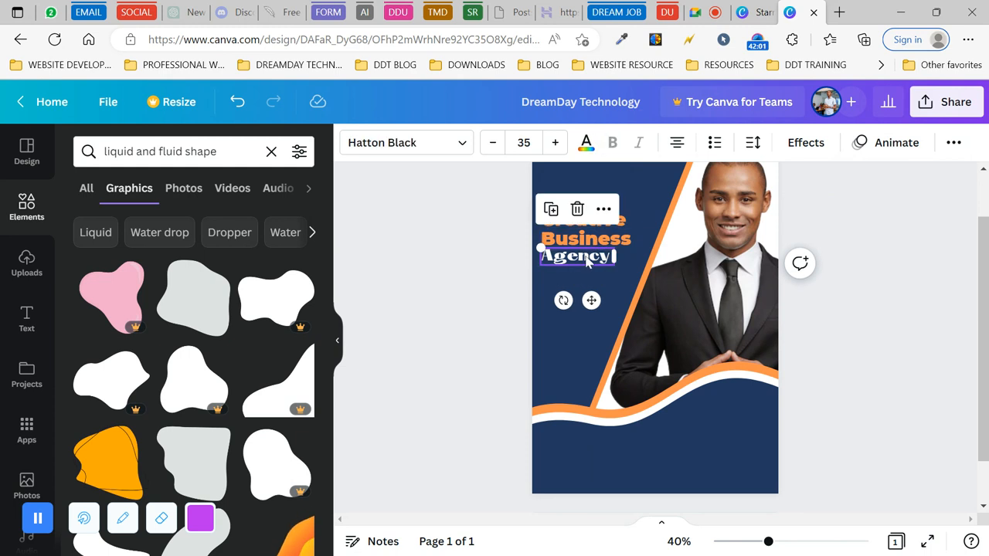
{"action": "left_click", "coordinate": [611, 240]}
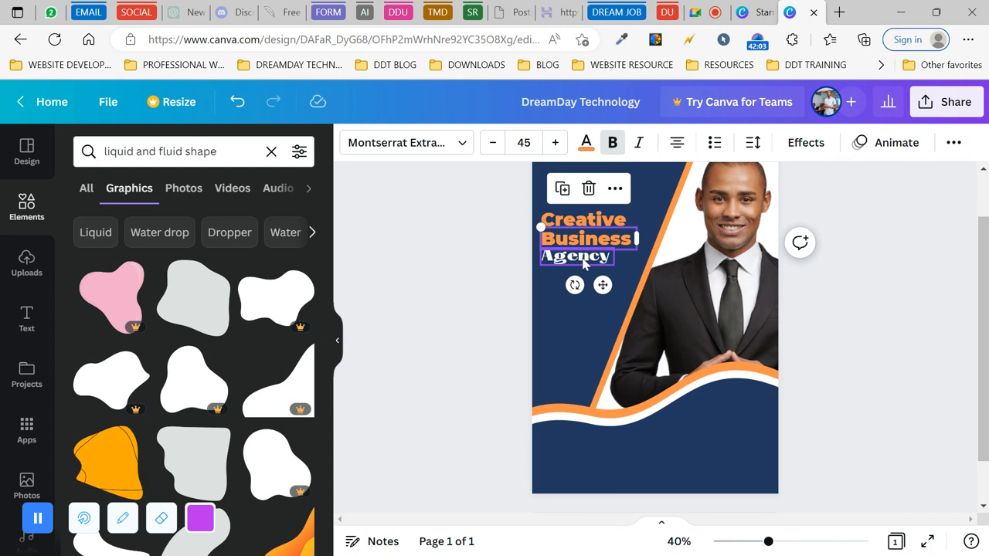
{"action": "left_click", "coordinate": [585, 263]}
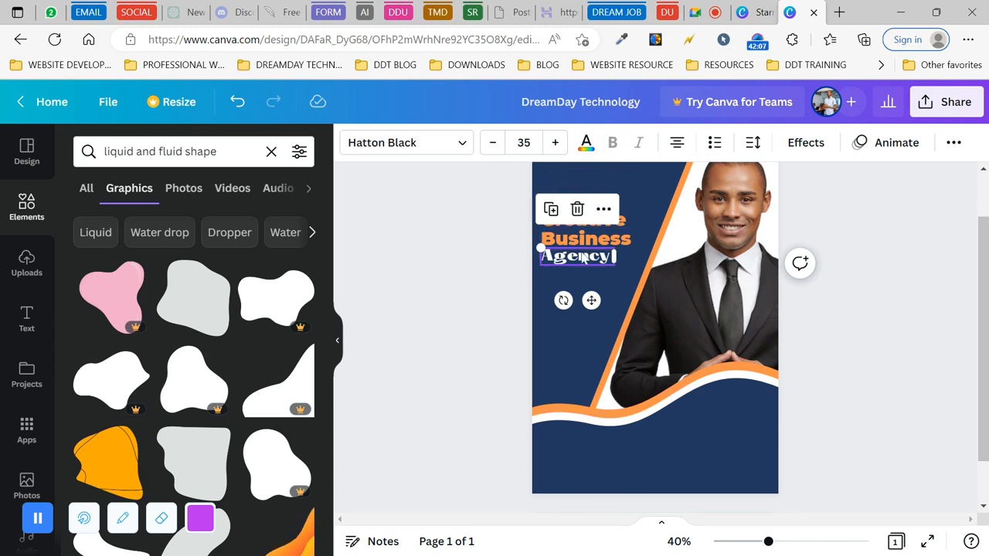
{"action": "left_click", "coordinate": [953, 144]}
{"action": "left_click", "coordinate": [852, 182]}
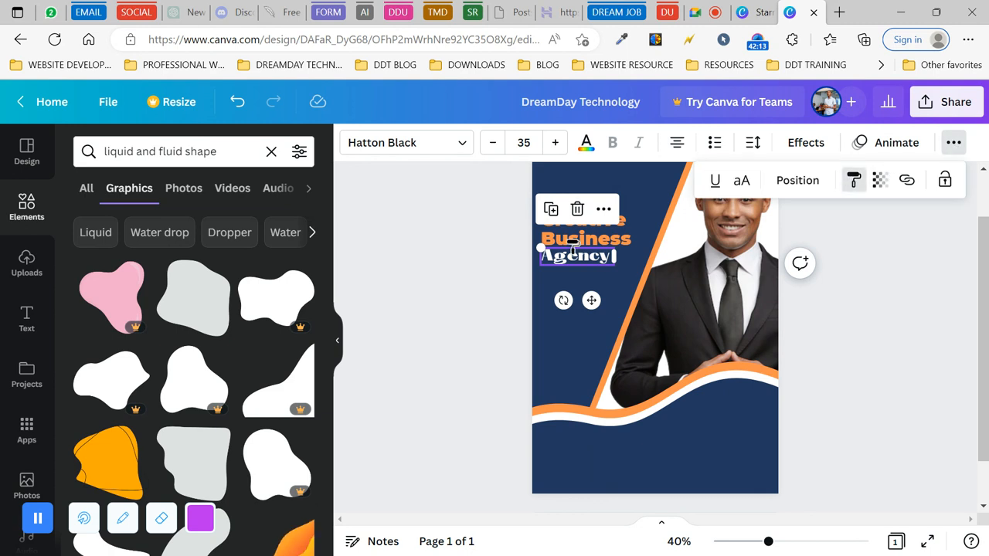
{"action": "left_click", "coordinate": [583, 241]}
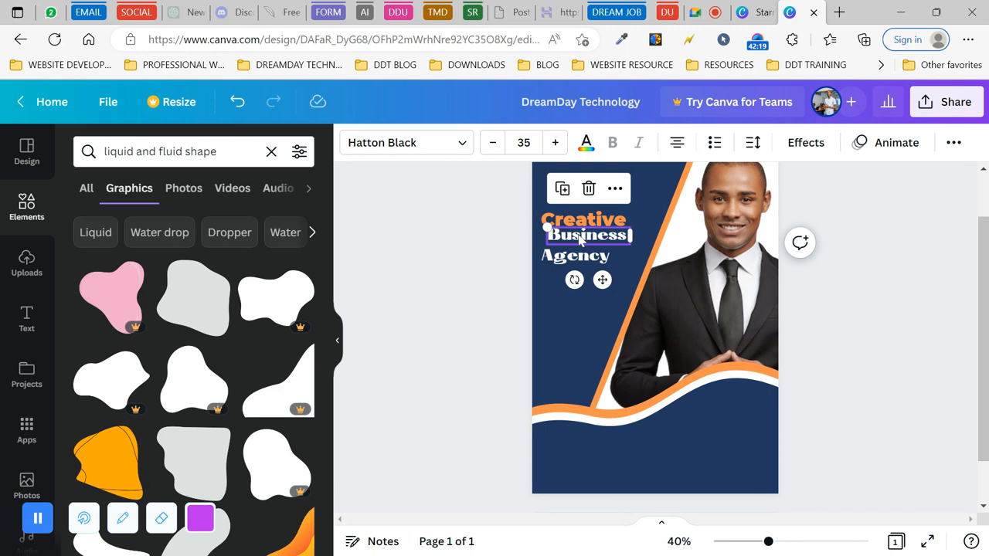
{"action": "left_click_drag", "start_coordinate": [579, 240], "coordinate": [570, 236]}
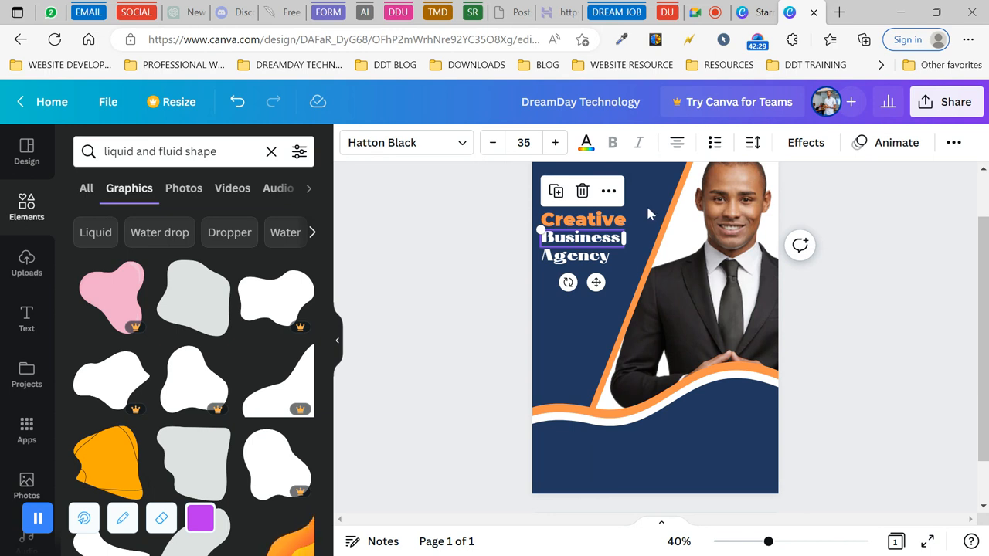
- Copy Creative's orange Montserrat Extra-Bold 45 style onto 'Agency'
{"action": "left_click", "coordinate": [584, 224]}
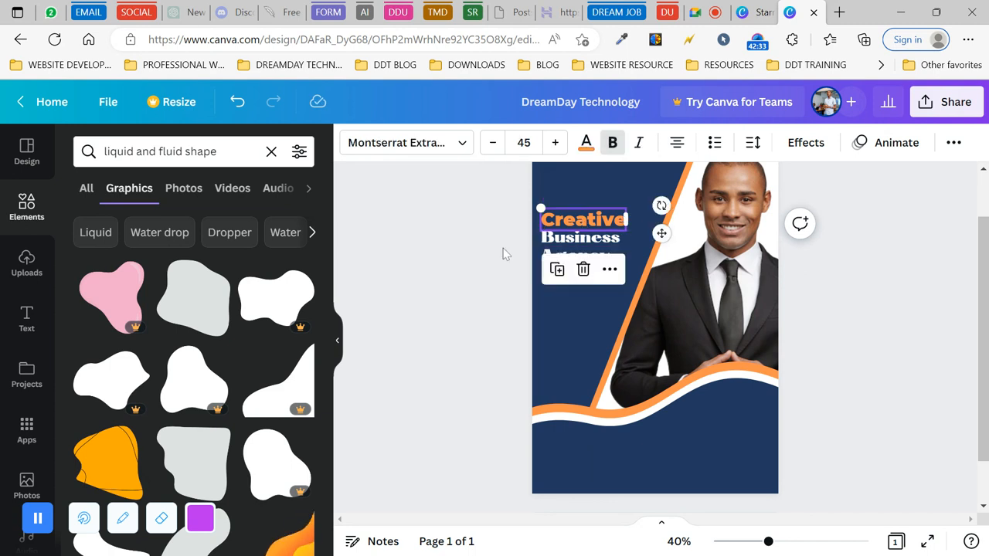
{"action": "left_click", "coordinate": [506, 252]}
{"action": "left_click", "coordinate": [582, 225]}
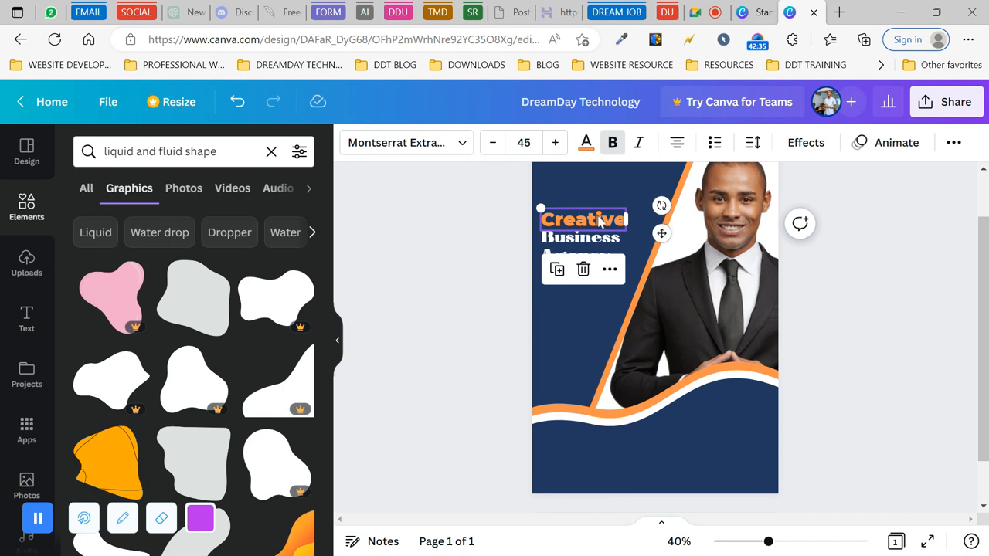
{"action": "left_click", "coordinate": [953, 143]}
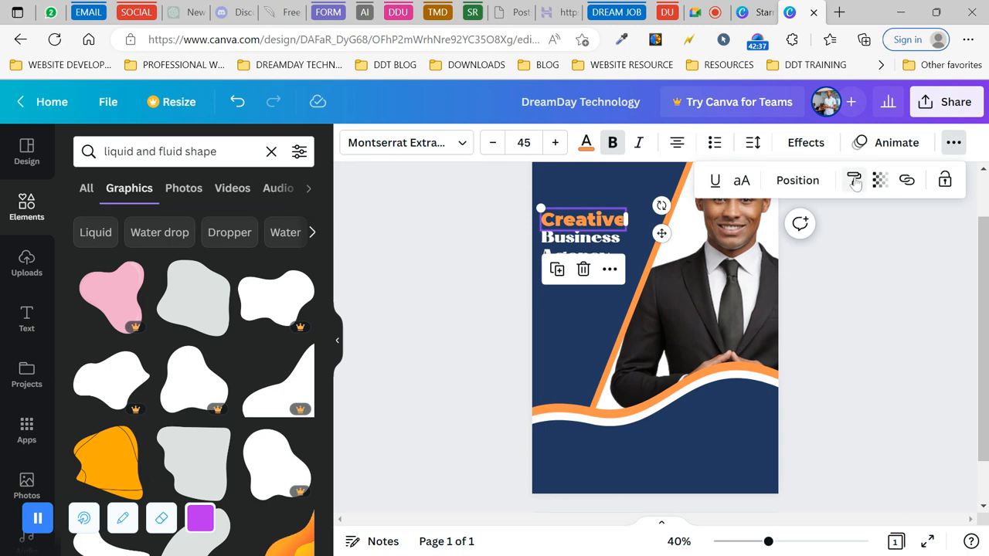
{"action": "left_click", "coordinate": [854, 180]}
{"action": "left_click", "coordinate": [594, 255]}
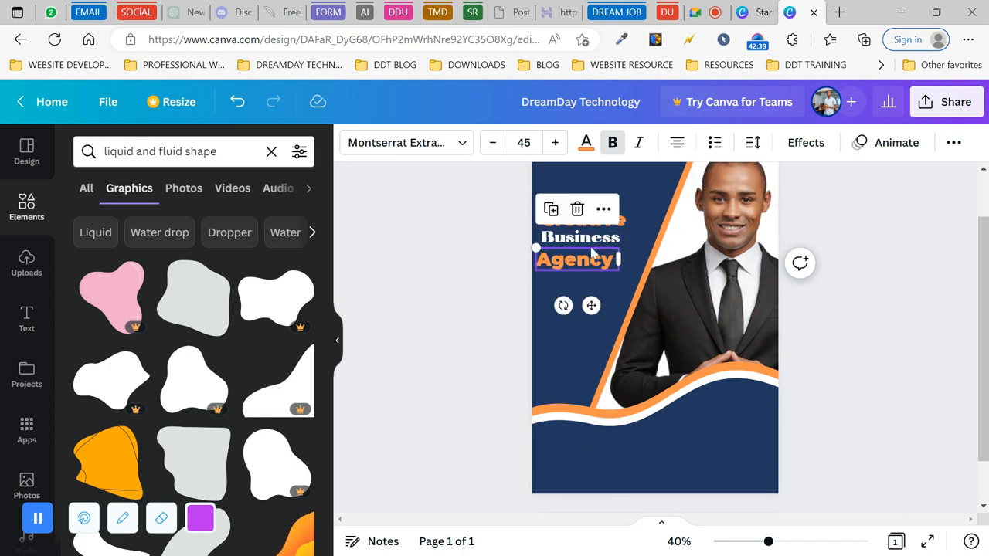
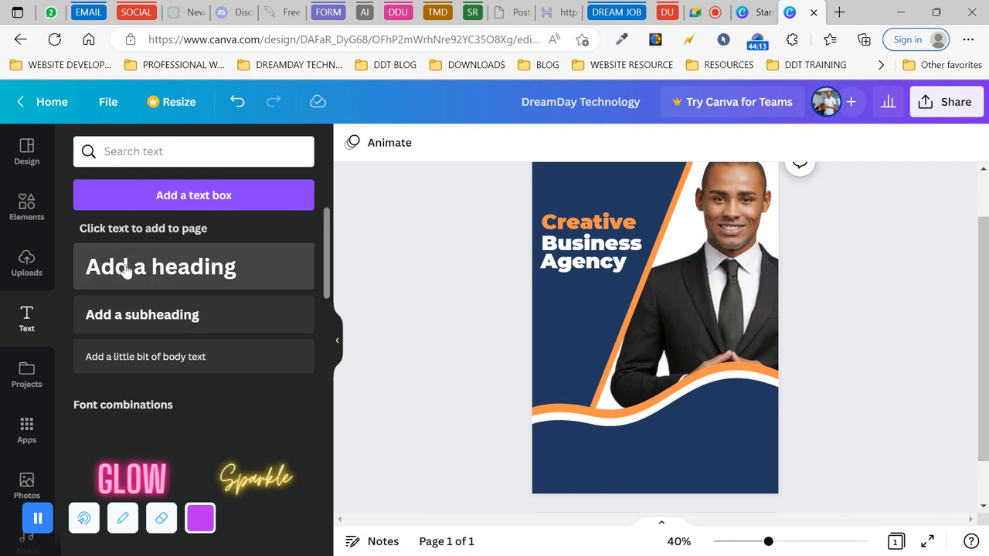
- Add a subheading on the lower wave reading 'Our Services'
{"action": "left_click", "coordinate": [160, 320]}
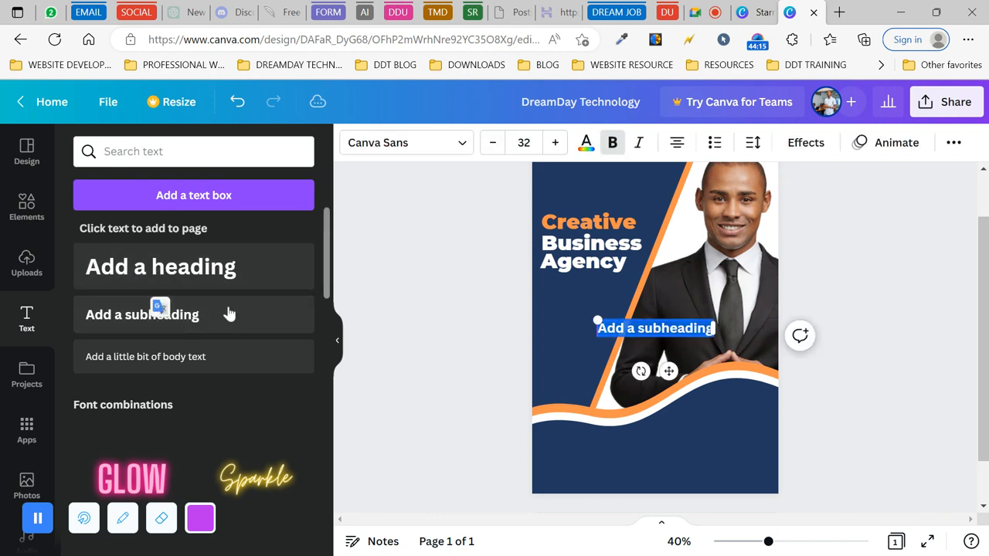
{"action": "left_click_drag", "start_coordinate": [670, 368], "coordinate": [733, 457]}
{"action": "key", "text": "BackSpace"}
{"action": "type", "text": "O"}
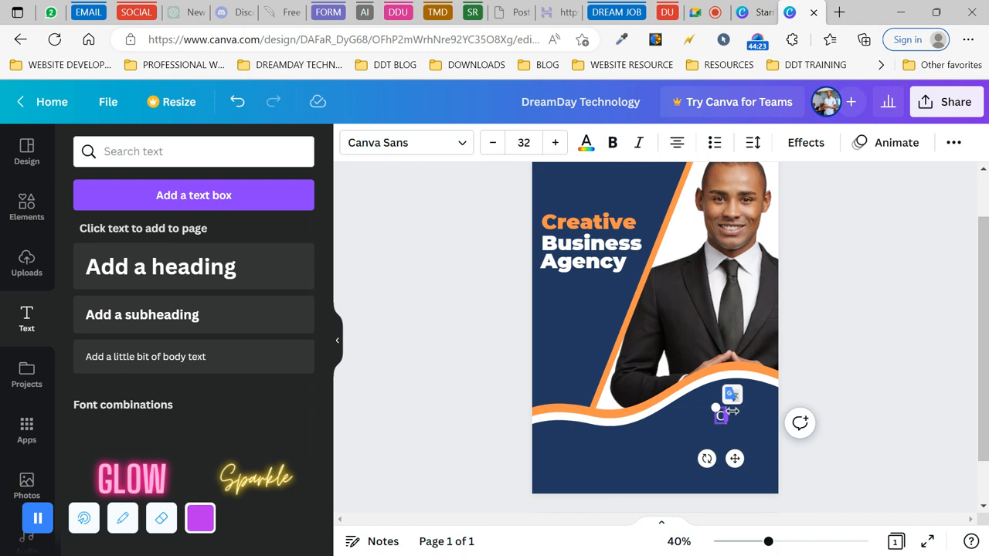
{"action": "type", "text": "ur Ser"}
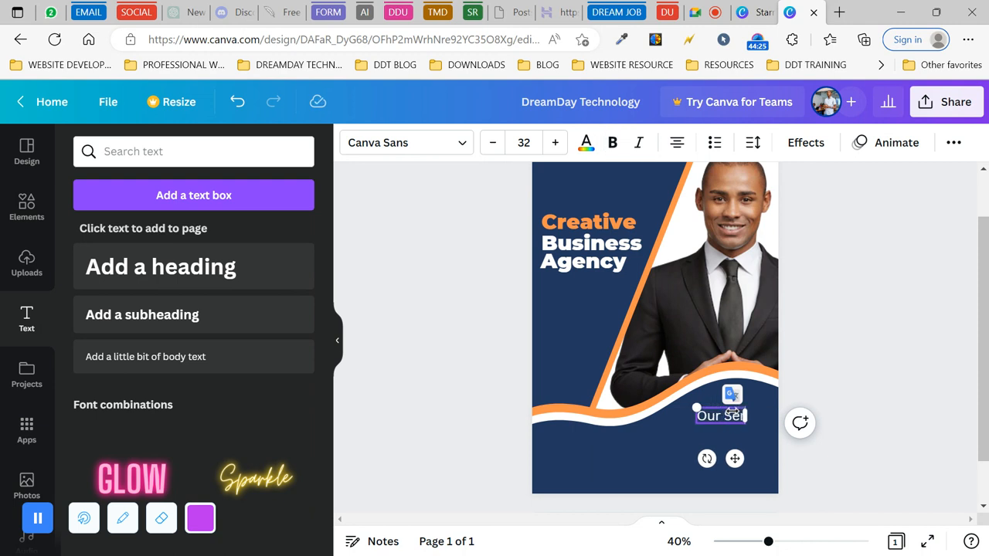
{"action": "type", "text": "vices"}
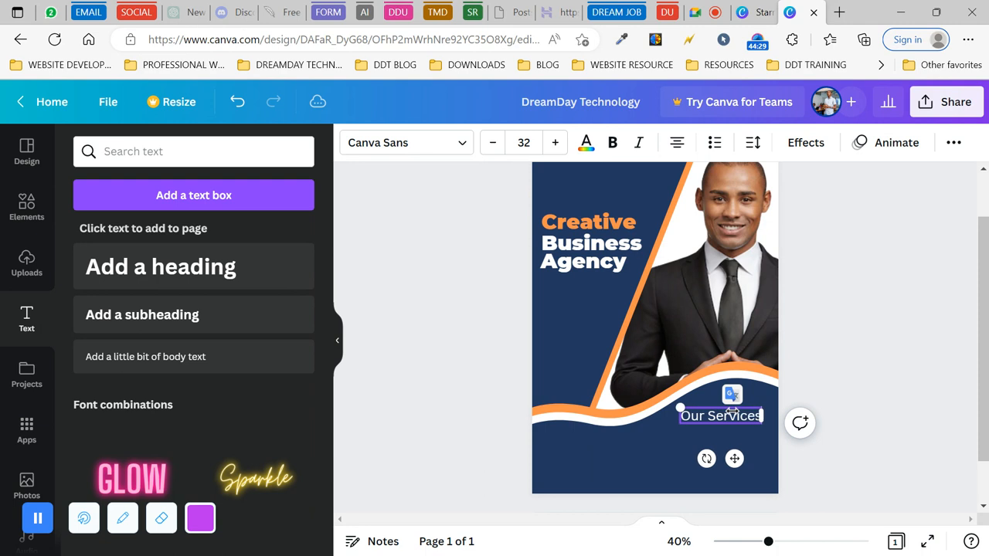
{"action": "left_click", "coordinate": [818, 358]}
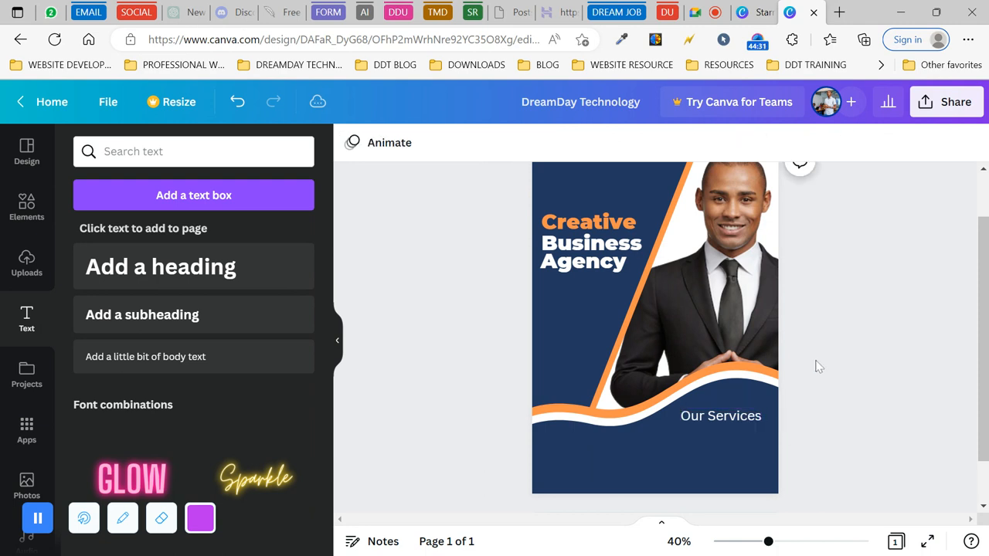
- Enlarge 'Our Services', make it bold and colour it orange
{"action": "left_click", "coordinate": [746, 419]}
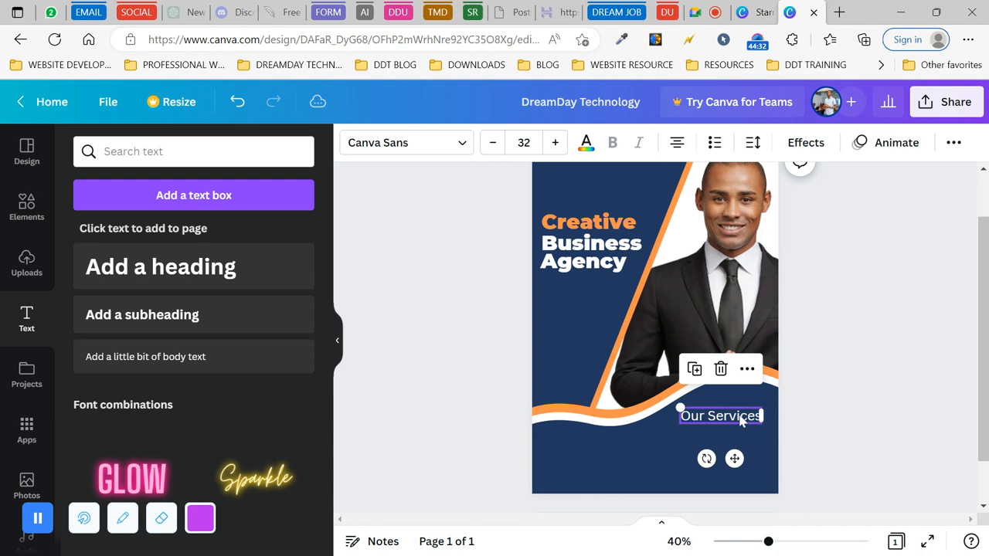
{"action": "left_click", "coordinate": [555, 144]}
{"action": "left_click", "coordinate": [554, 143]}
{"action": "left_click", "coordinate": [555, 144]}
{"action": "left_click", "coordinate": [612, 145]}
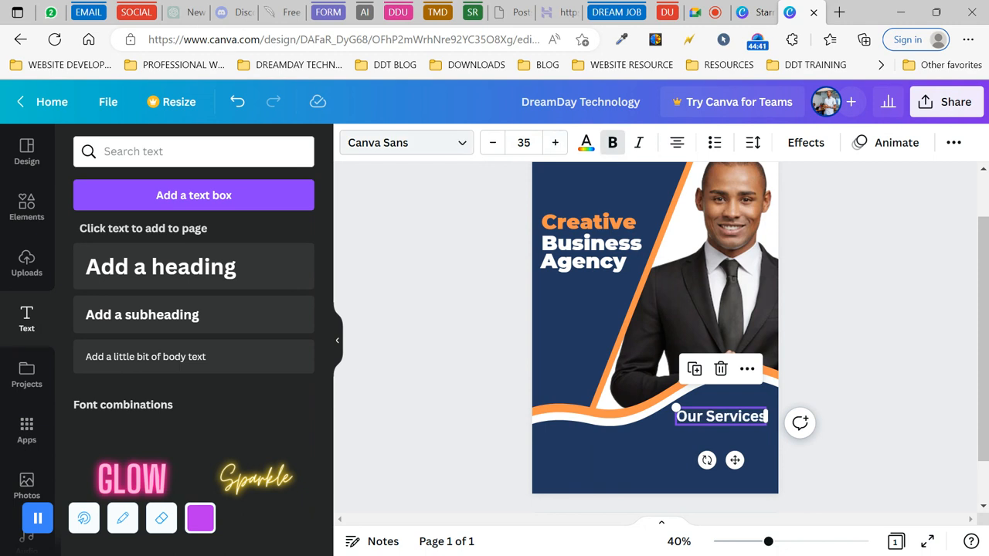
{"action": "left_click", "coordinate": [586, 142]}
{"action": "left_click", "coordinate": [173, 225]}
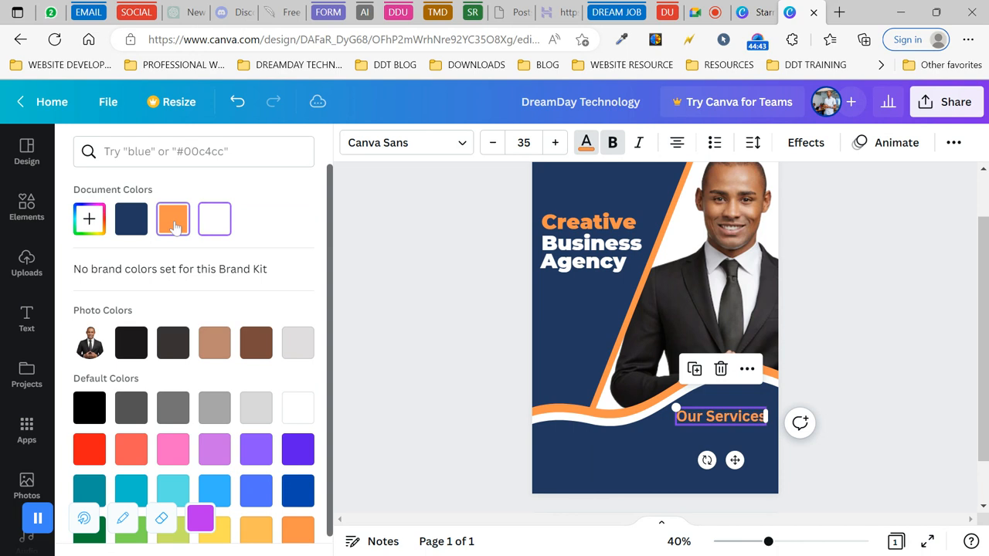
- Set 'Our Services' to Montserrat Extra-Bold at size 30
{"action": "left_click", "coordinate": [458, 142]}
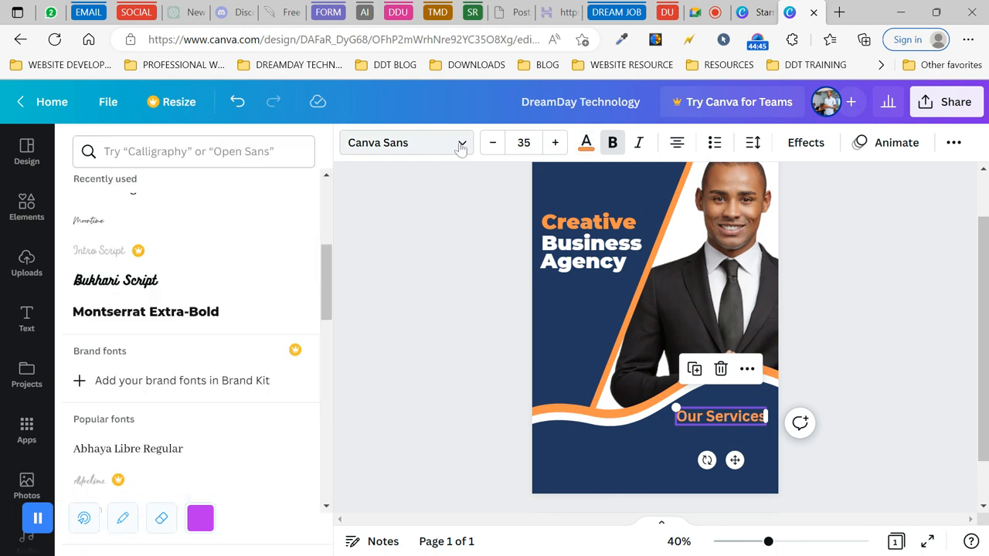
{"action": "scroll", "coordinate": [230, 286], "scroll_direction": "up", "scroll_amount": 3}
{"action": "scroll", "coordinate": [230, 286], "scroll_direction": "up", "scroll_amount": 2}
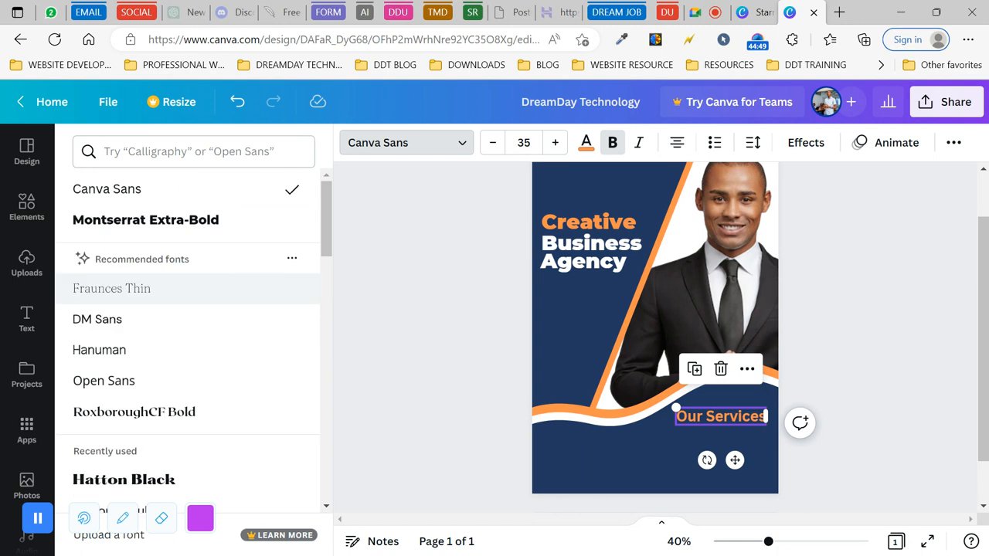
{"action": "left_click", "coordinate": [207, 224]}
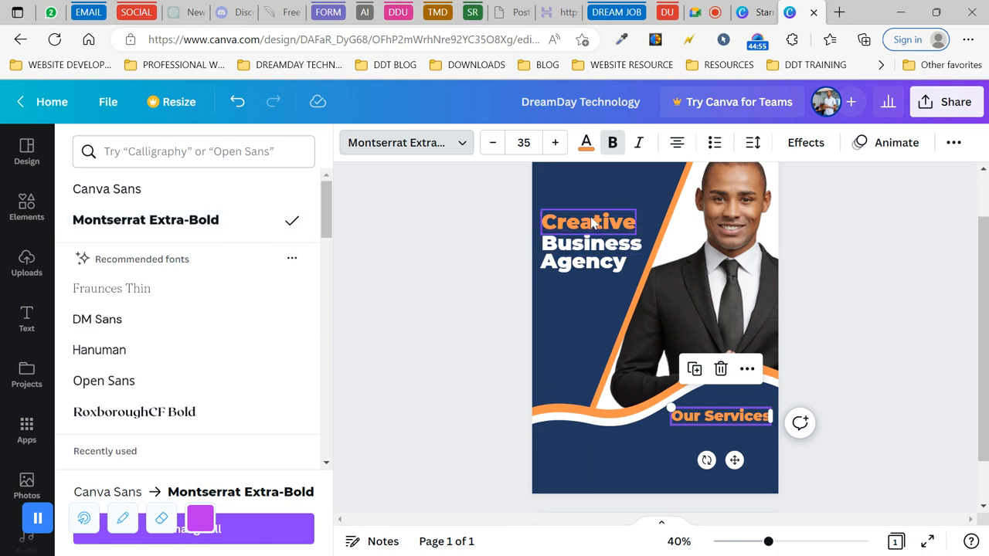
{"action": "left_click", "coordinate": [494, 144]}
{"action": "left_click", "coordinate": [494, 143]}
{"action": "left_click", "coordinate": [495, 144]}
{"action": "left_click", "coordinate": [495, 144]}
{"action": "left_click", "coordinate": [494, 143]}
{"action": "left_click", "coordinate": [705, 12]}
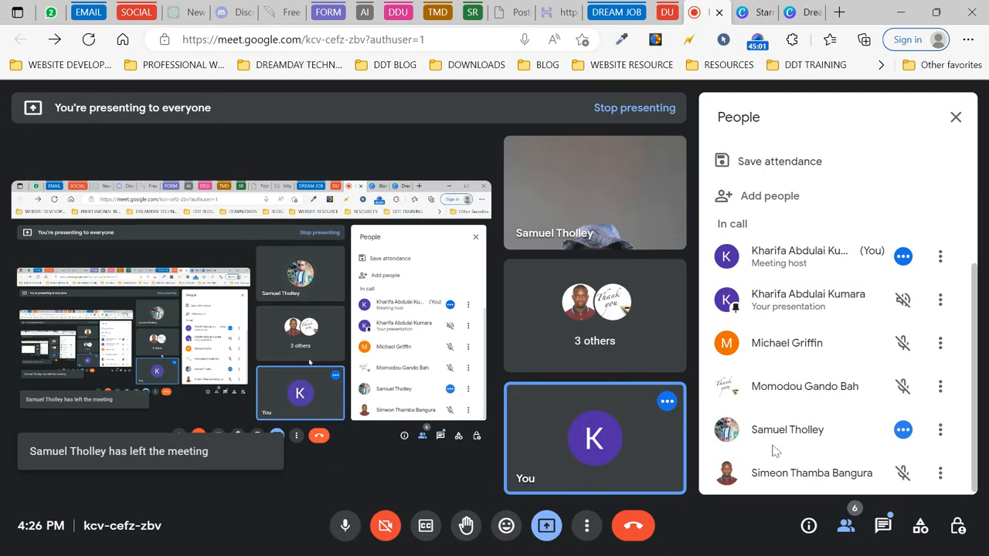
- Read the in-call chat messages in Google Meet, then return to the Canva flyer
{"action": "left_click", "coordinate": [882, 527]}
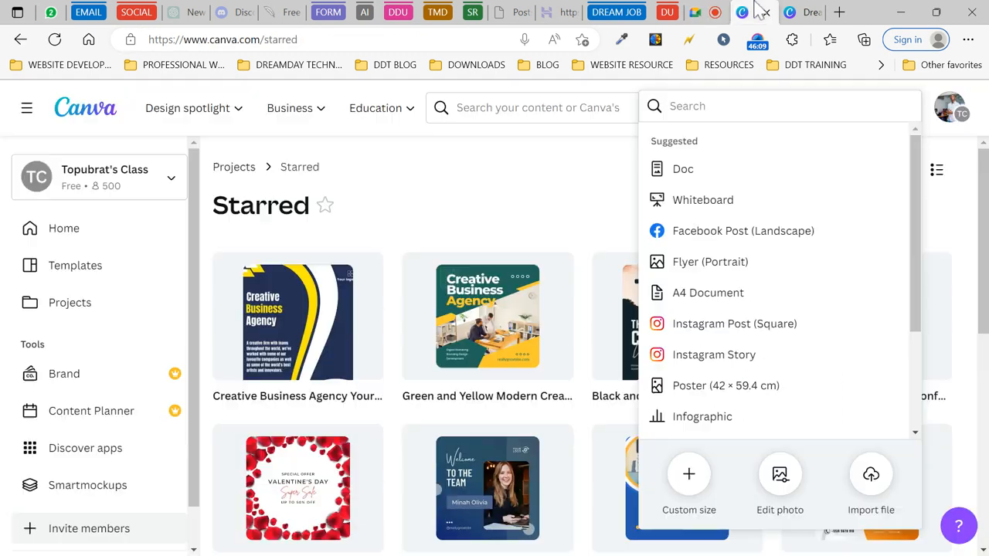
{"action": "left_click", "coordinate": [755, 11]}
{"action": "left_click", "coordinate": [564, 236]}
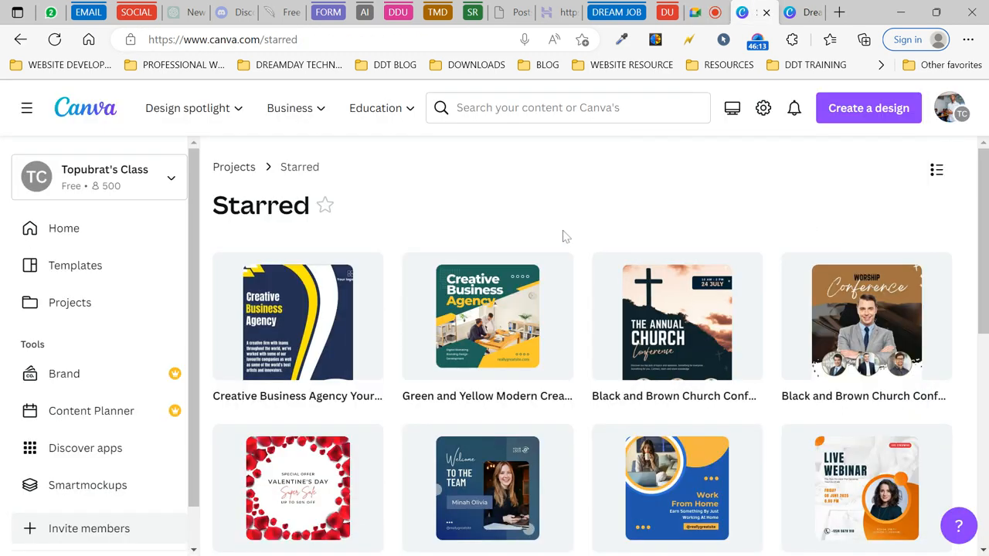
{"action": "left_click", "coordinate": [816, 11]}
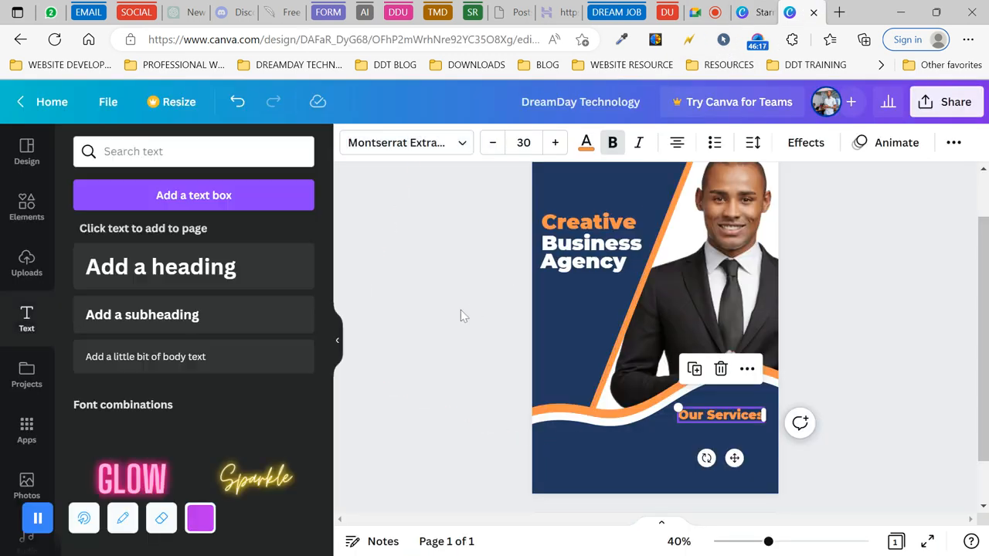
- Add a body text box just below the 'Our Services' heading and clear its placeholder
{"action": "left_click", "coordinate": [460, 310]}
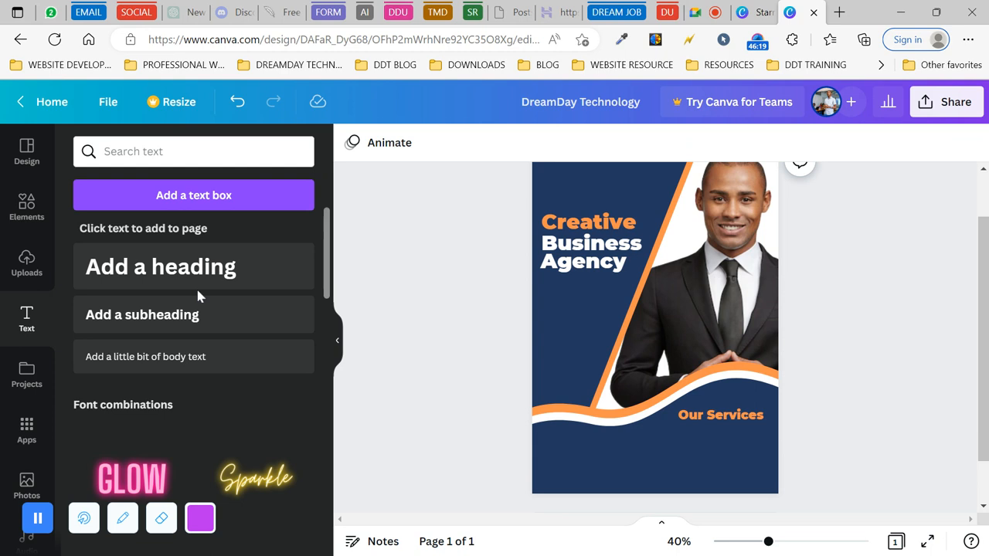
{"action": "left_click", "coordinate": [166, 360]}
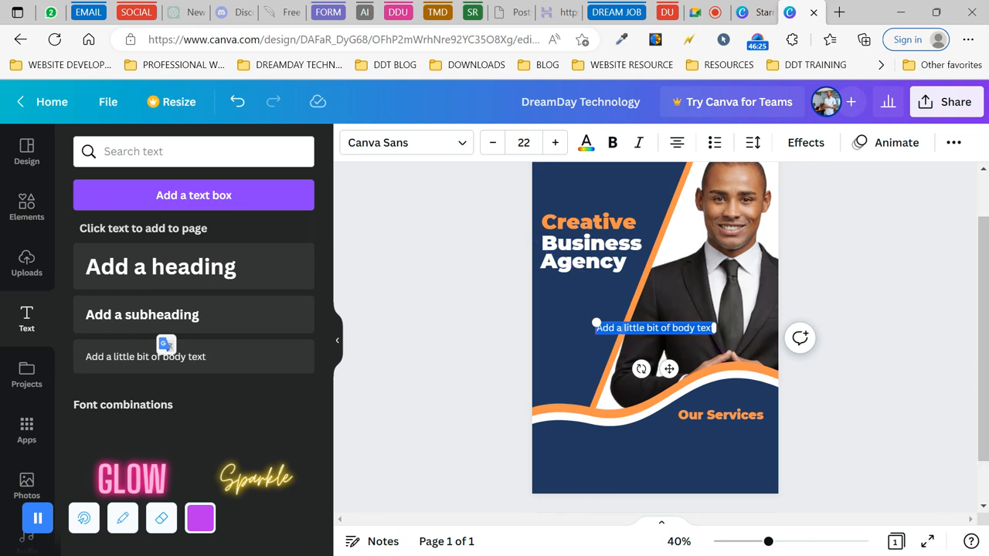
{"action": "left_click_drag", "start_coordinate": [669, 368], "coordinate": [728, 479]}
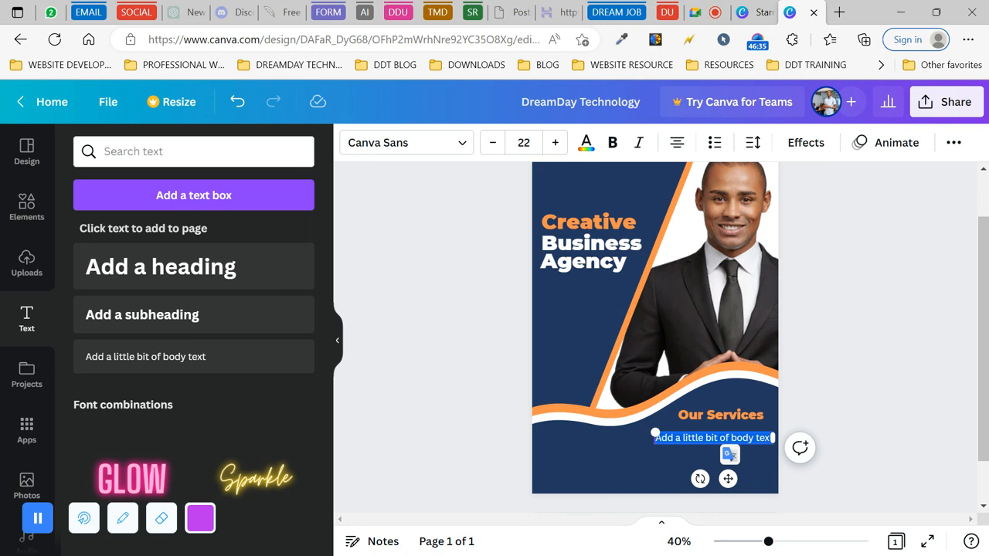
{"action": "key", "text": "BackSpace"}
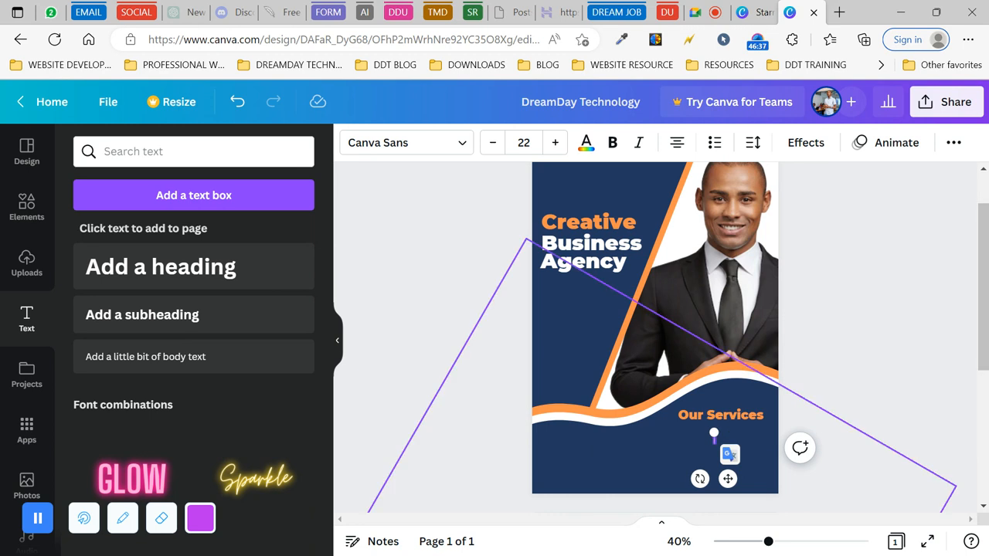
- Type the services on separate lines: Website Development, Graphic Design, Social Media Management, Training
{"action": "type", "text": "We"}
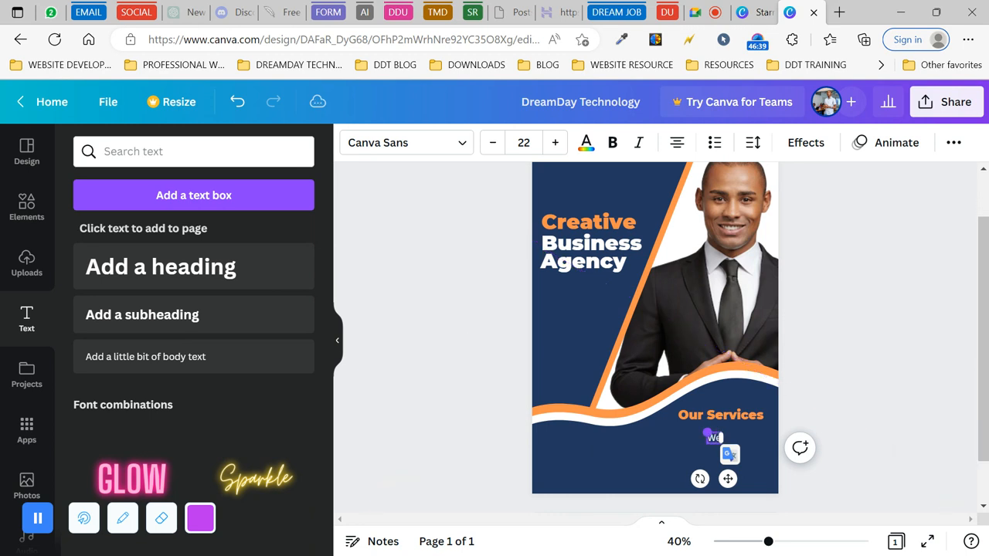
{"action": "type", "text": "bsite Developme"}
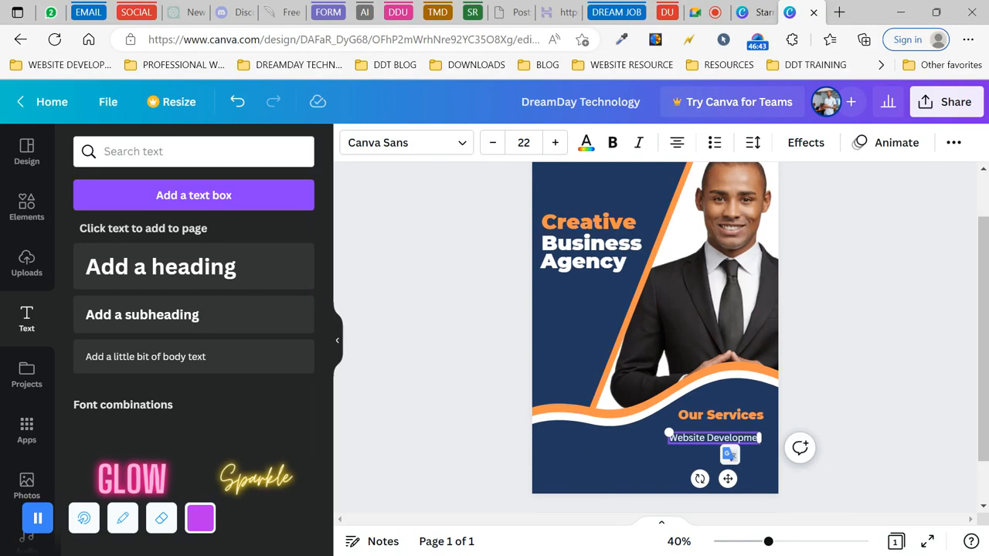
{"action": "key", "text": "BackSpace"}
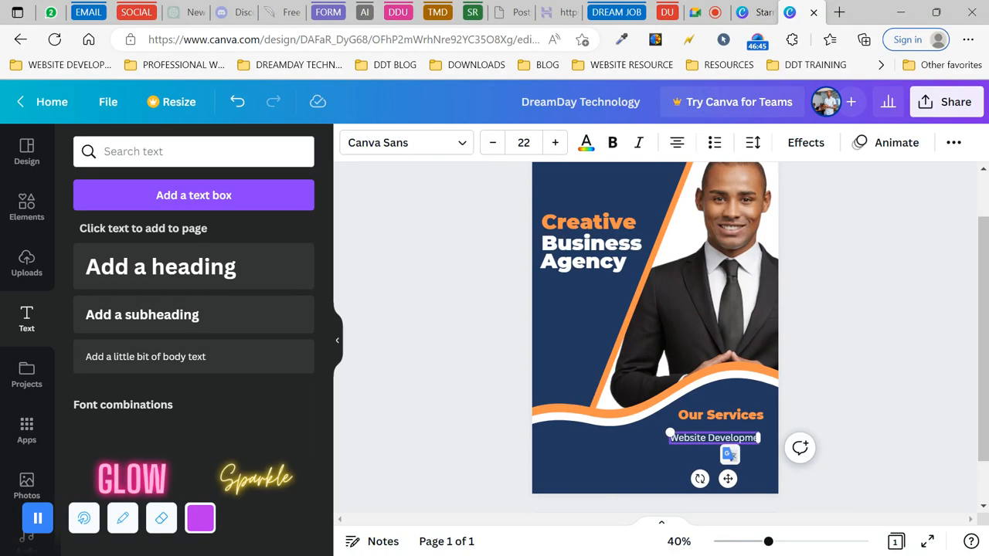
{"action": "key", "text": "Return"}
{"action": "type", "text": "Graphic Design"}
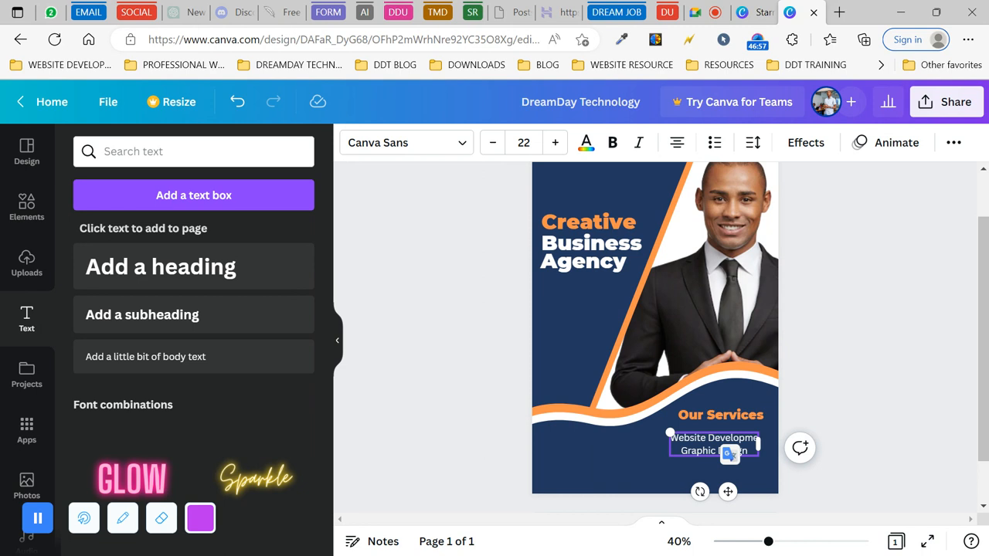
{"action": "key", "text": "Return"}
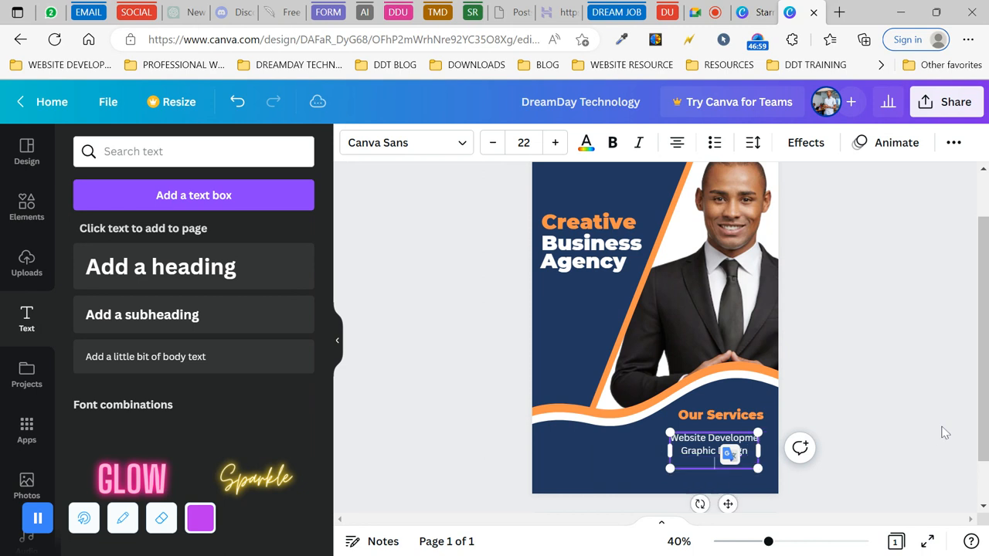
{"action": "type", "text": "Social Media Manage"}
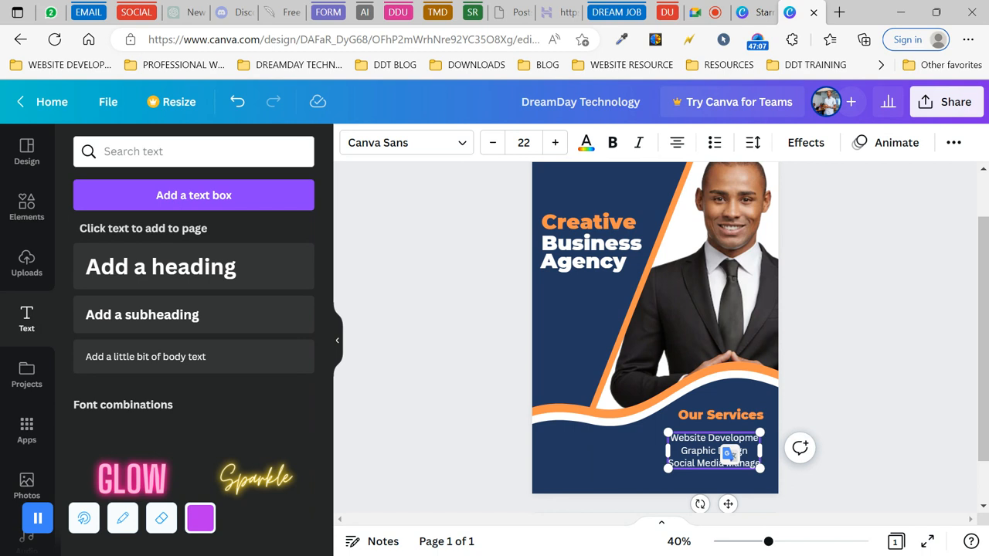
{"action": "type", "text": "ment"}
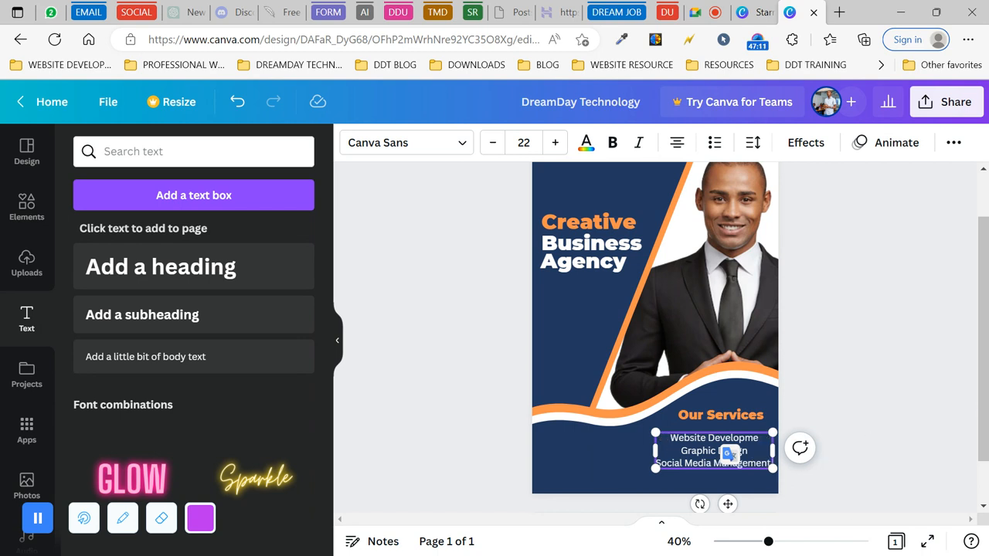
{"action": "key", "text": "Return"}
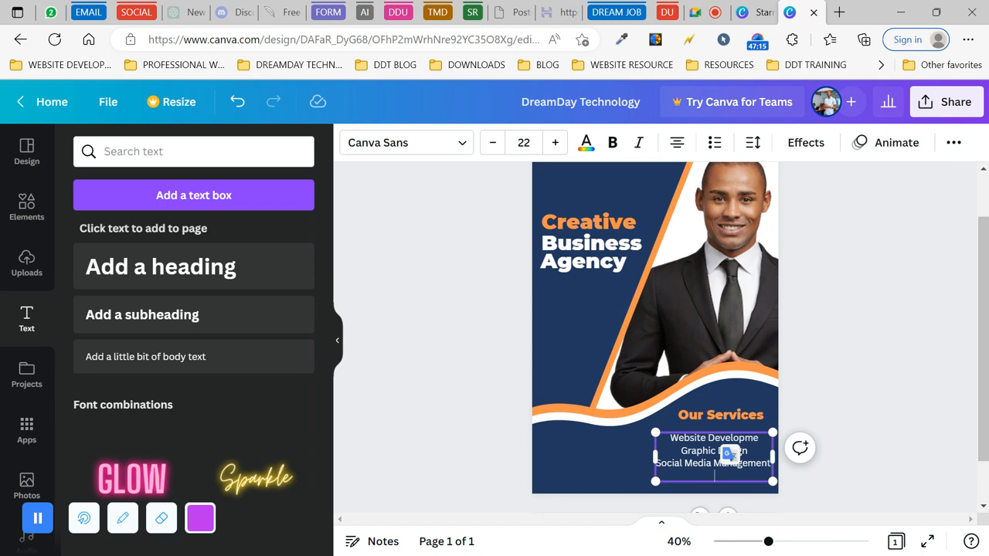
{"action": "type", "text": "Training"}
{"action": "key", "text": "BackSpace"}
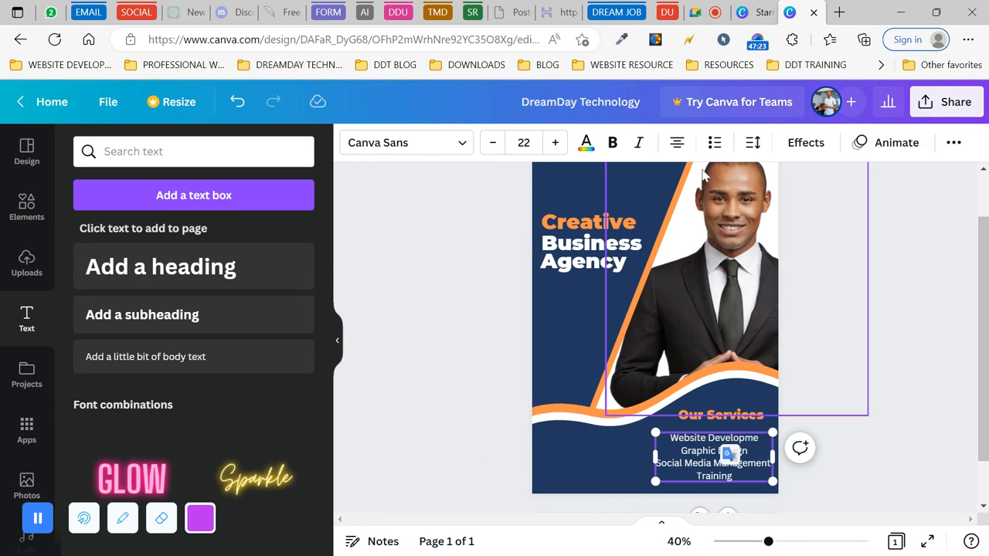
{"action": "left_click", "coordinate": [676, 151]}
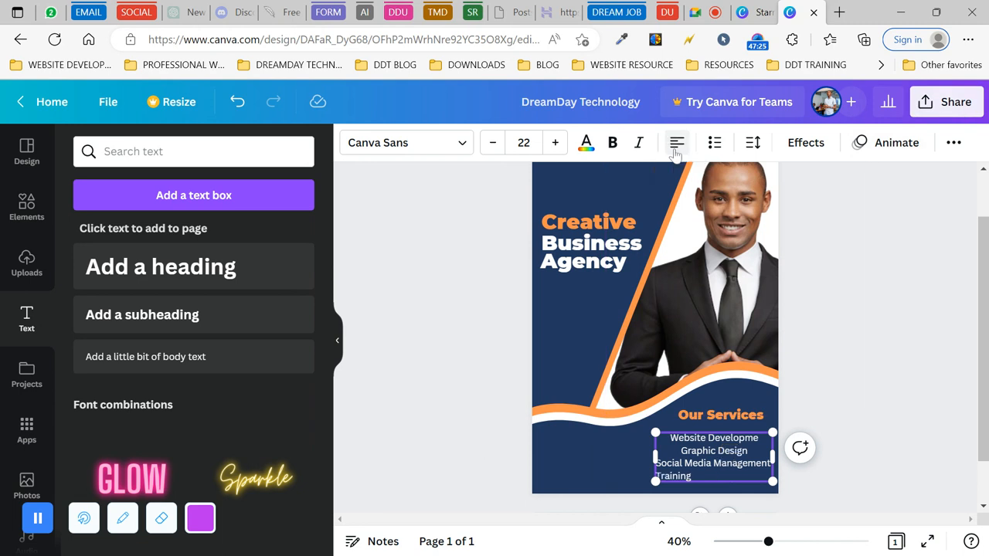
- Left-align the services text and turn it into a bulleted list
{"action": "left_click", "coordinate": [594, 470]}
{"action": "left_click", "coordinate": [680, 456]}
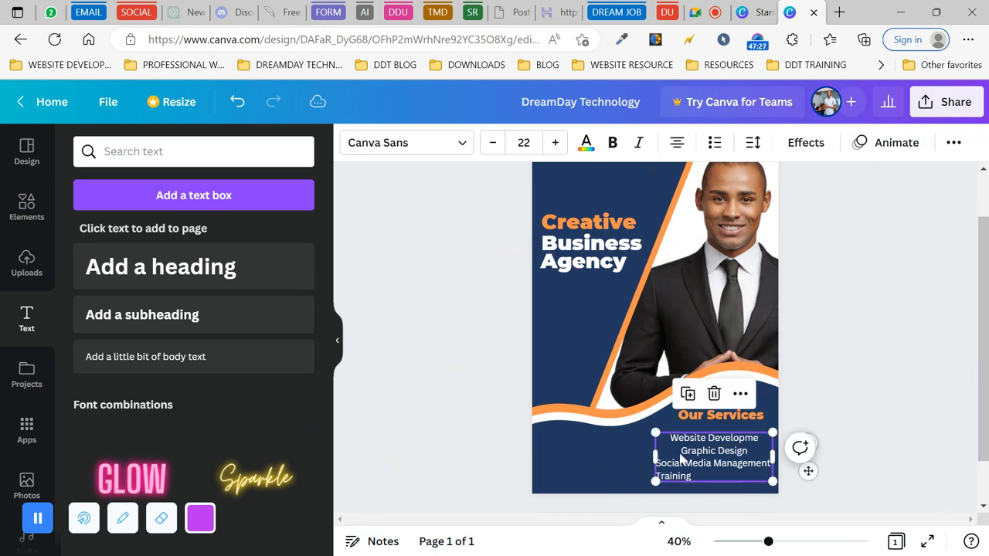
{"action": "left_click", "coordinate": [677, 146]}
{"action": "left_click", "coordinate": [677, 144]}
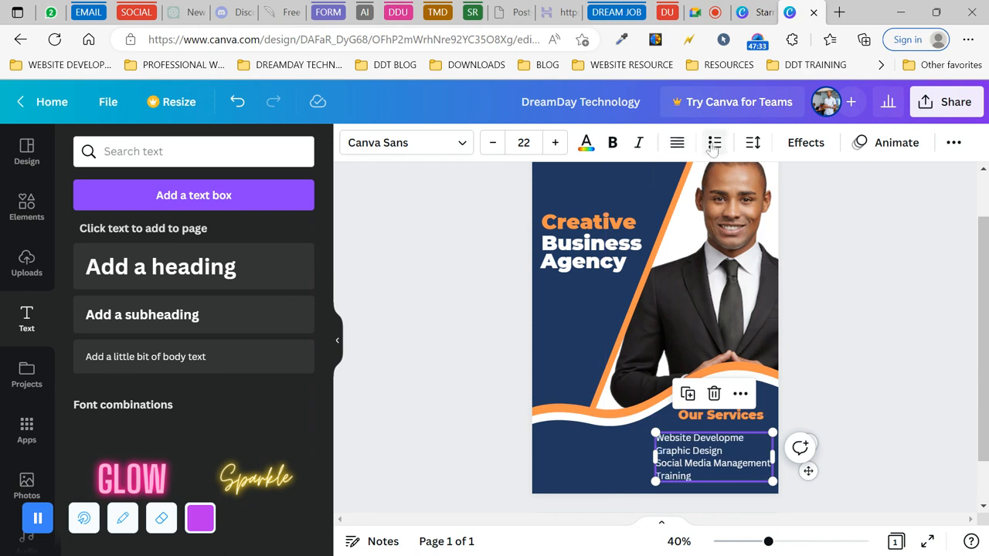
{"action": "left_click", "coordinate": [714, 146]}
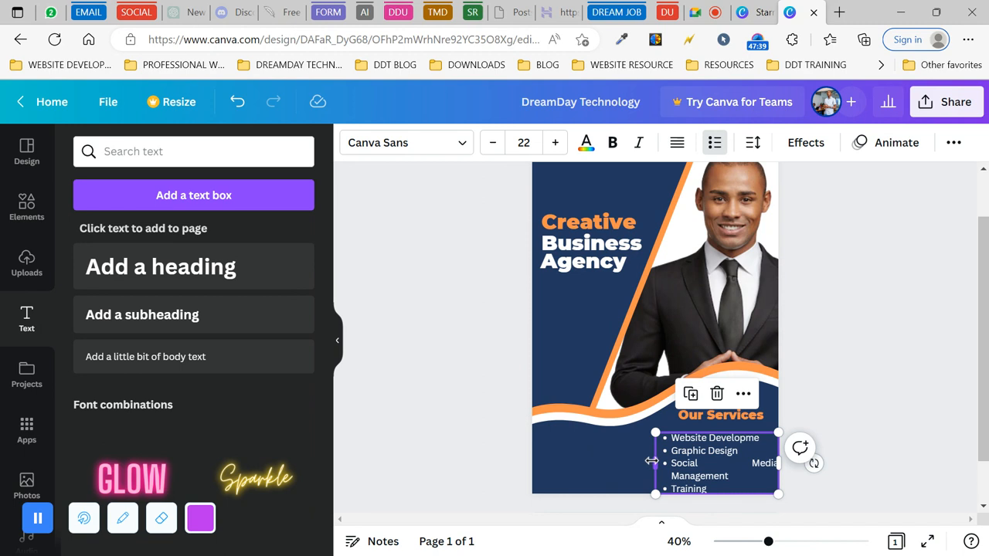
- Widen the services list, shrink it to size 17 and position it under 'Our Services'
{"action": "left_click_drag", "start_coordinate": [651, 462], "coordinate": [638, 461]}
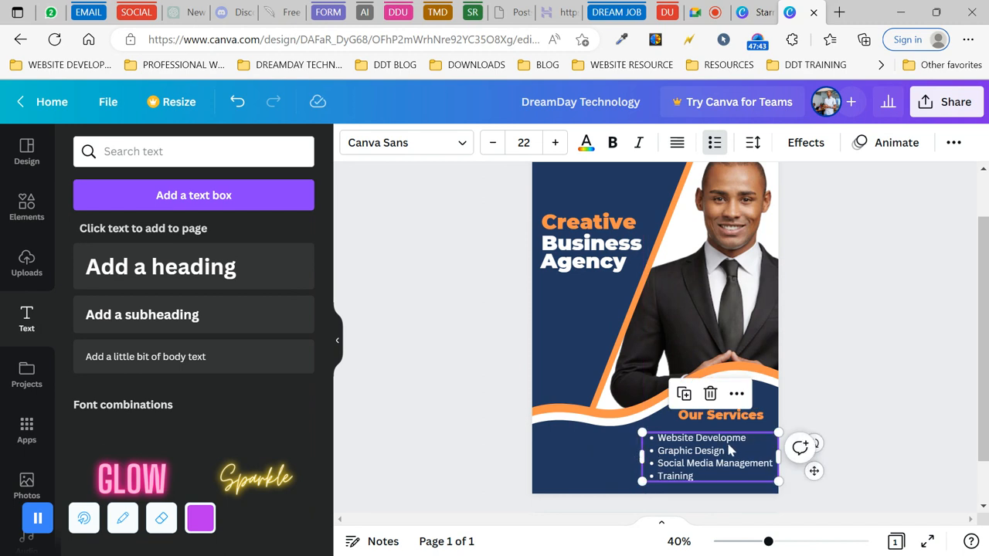
{"action": "left_click_drag", "start_coordinate": [731, 448], "coordinate": [729, 441]}
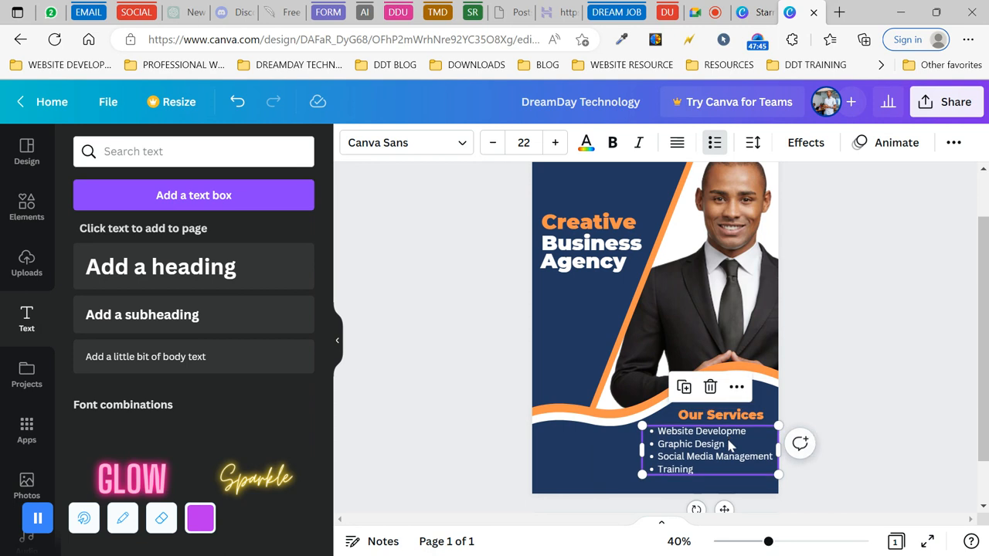
{"action": "left_click", "coordinate": [488, 149]}
{"action": "left_click", "coordinate": [488, 148]}
{"action": "left_click", "coordinate": [488, 149]}
{"action": "left_click", "coordinate": [488, 148]}
{"action": "left_click", "coordinate": [488, 149]}
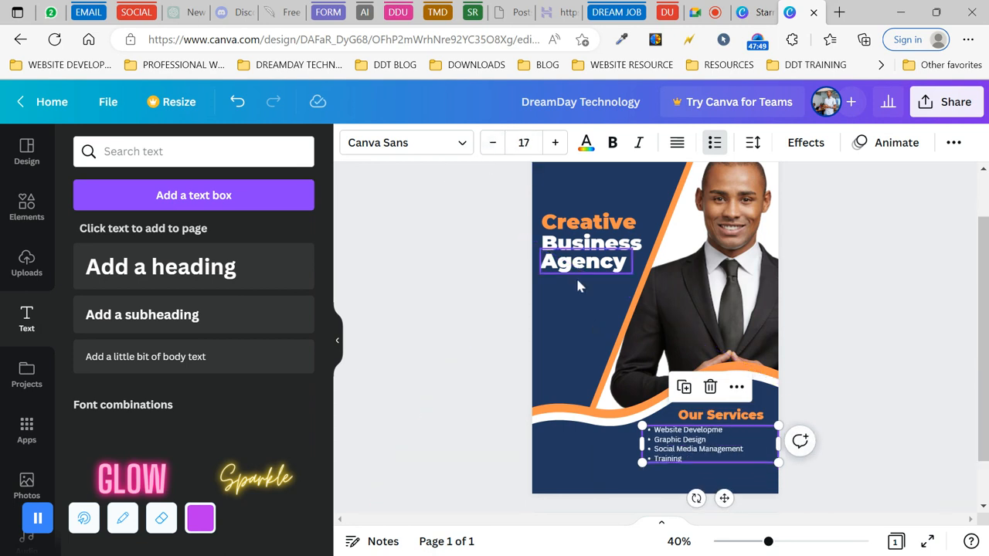
{"action": "left_click_drag", "start_coordinate": [677, 442], "coordinate": [702, 417]}
{"action": "left_click", "coordinate": [826, 369]}
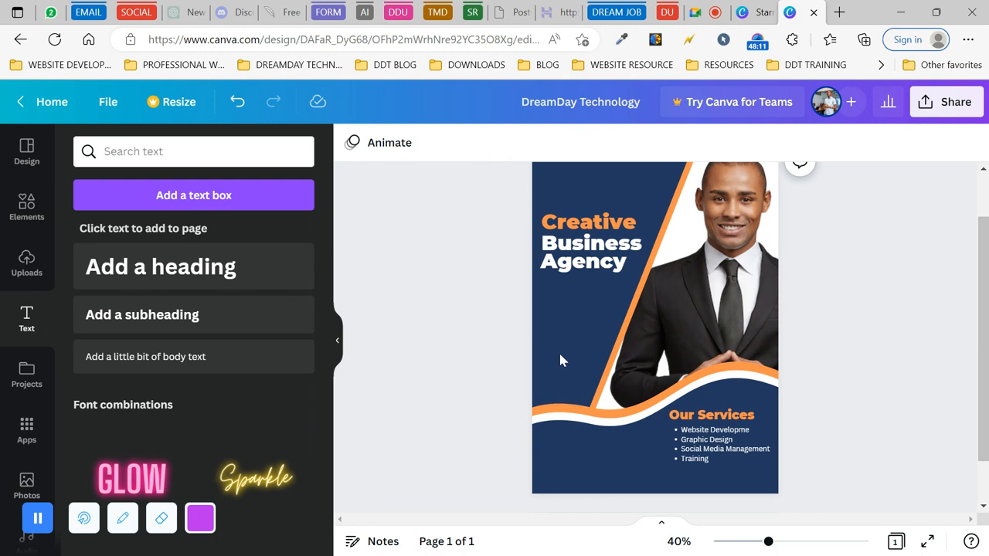
{"action": "left_click", "coordinate": [574, 231]}
{"action": "scroll", "coordinate": [480, 204], "scroll_direction": "up", "scroll_amount": 1}
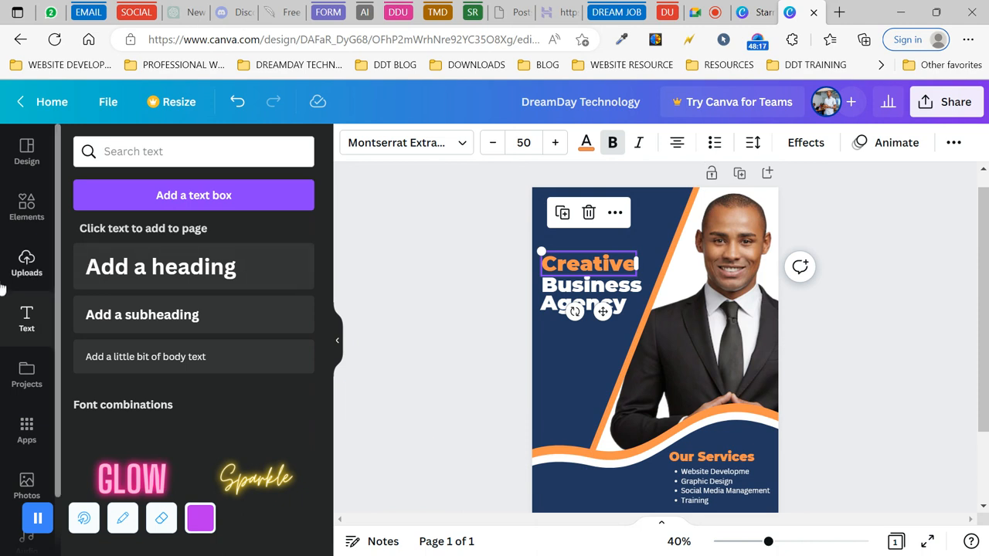
- Add the green logo from Uploads, shrink it and settle it in the top-left corner
{"action": "left_click", "coordinate": [27, 202]}
{"action": "left_click", "coordinate": [26, 257]}
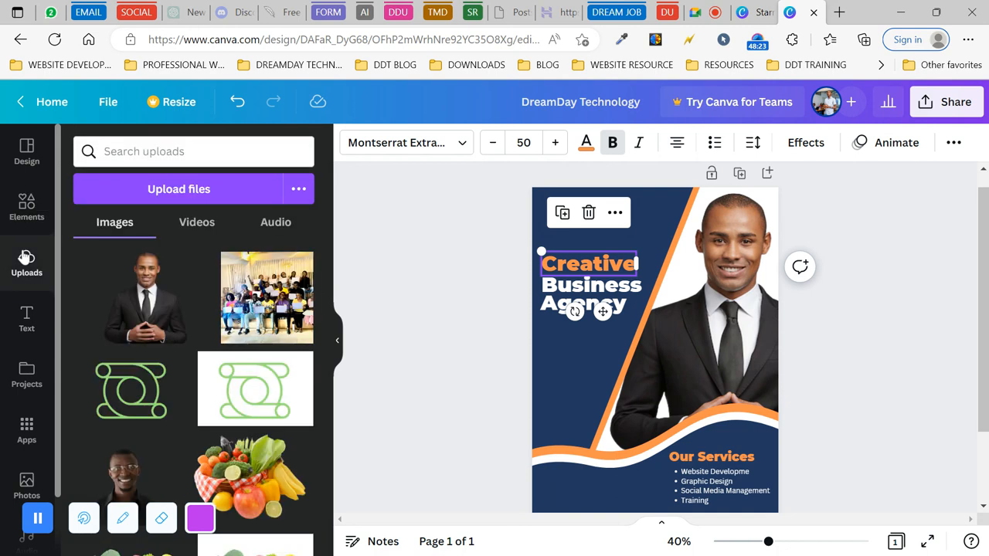
{"action": "left_click", "coordinate": [262, 390]}
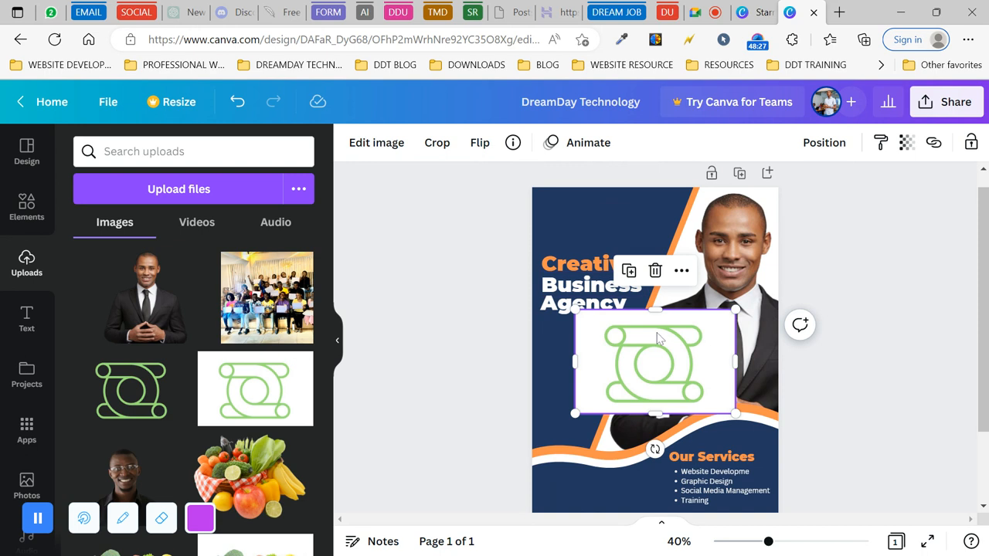
{"action": "left_click_drag", "start_coordinate": [734, 311], "coordinate": [551, 200]}
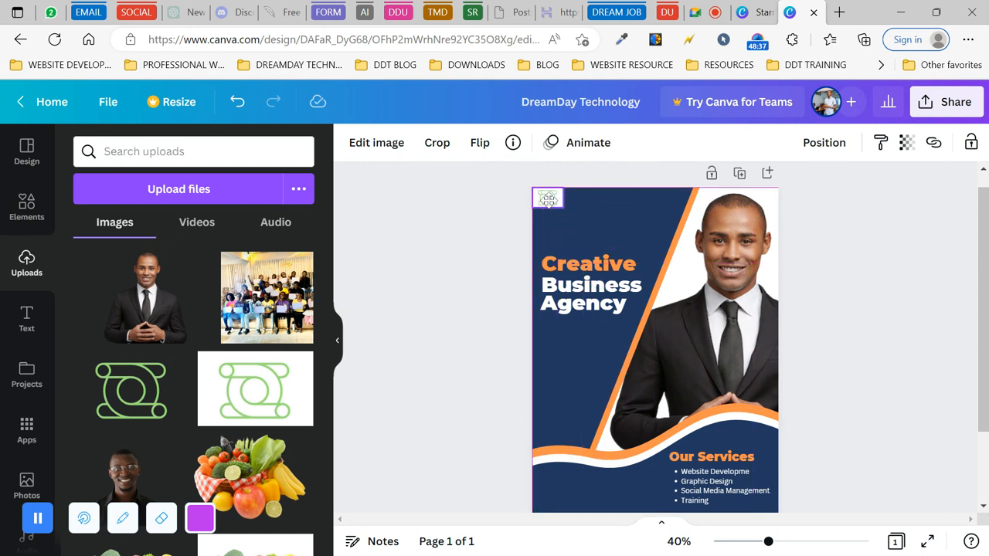
{"action": "left_click_drag", "start_coordinate": [548, 199], "coordinate": [547, 199]}
{"action": "left_click", "coordinate": [498, 226]}
{"action": "left_click", "coordinate": [547, 201]}
{"action": "left_click_drag", "start_coordinate": [554, 201], "coordinate": [554, 202]}
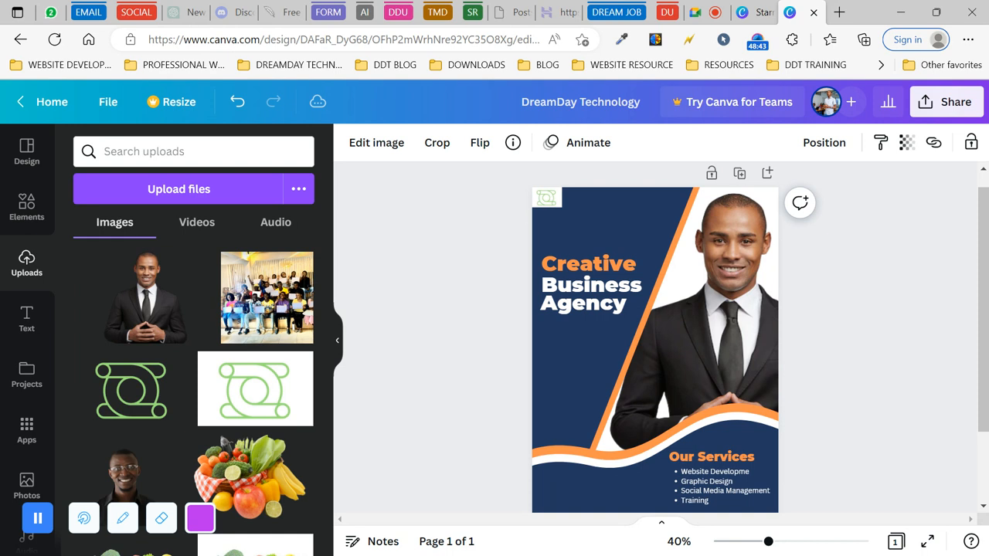
{"action": "left_click_drag", "start_coordinate": [554, 202], "coordinate": [547, 199]}
{"action": "left_click", "coordinate": [499, 239]}
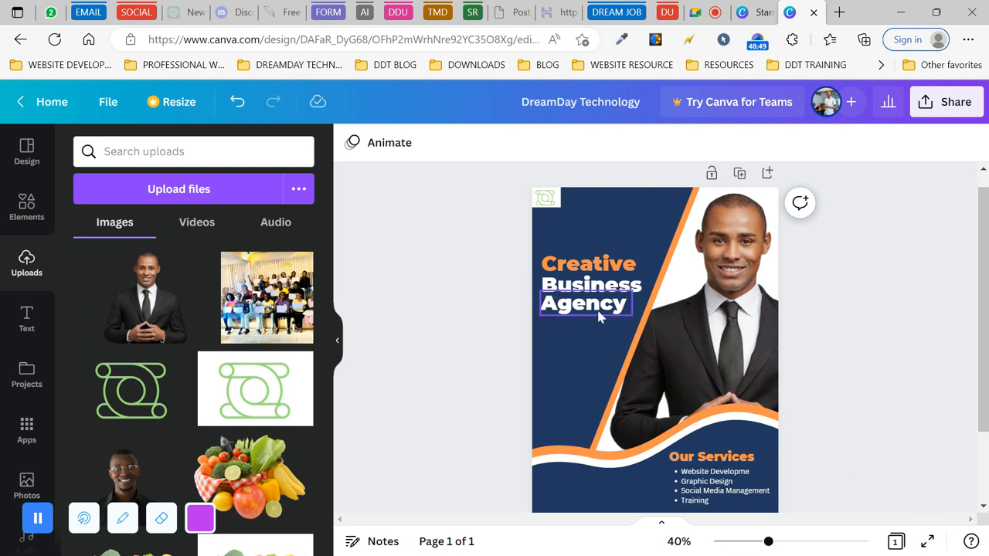
{"action": "left_click", "coordinate": [551, 203]}
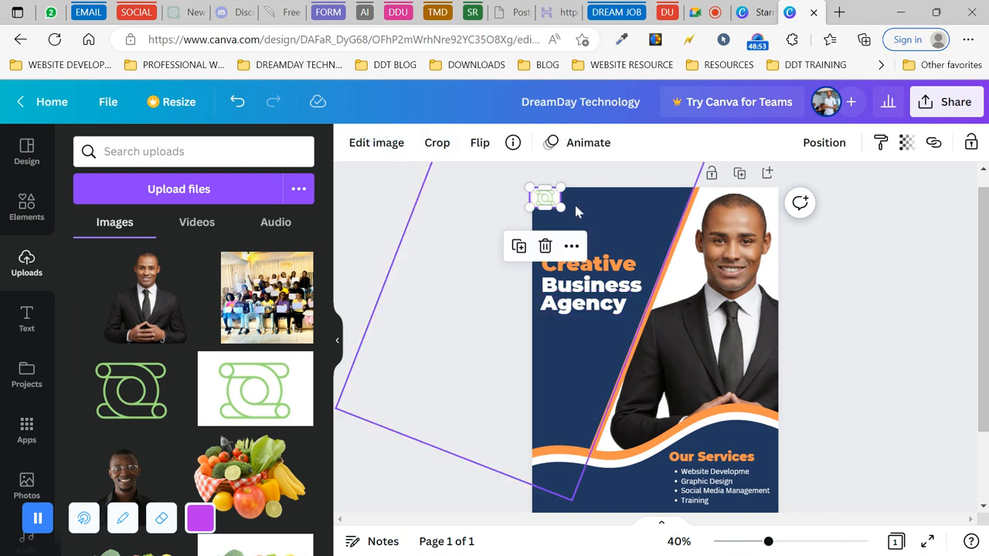
- Set the logo's saturation to -100 and contrast to -5, and lower its brightness
{"action": "left_click", "coordinate": [370, 146]}
{"action": "scroll", "coordinate": [236, 368], "scroll_direction": "down", "scroll_amount": 3}
{"action": "scroll", "coordinate": [225, 309], "scroll_direction": "down", "scroll_amount": 3}
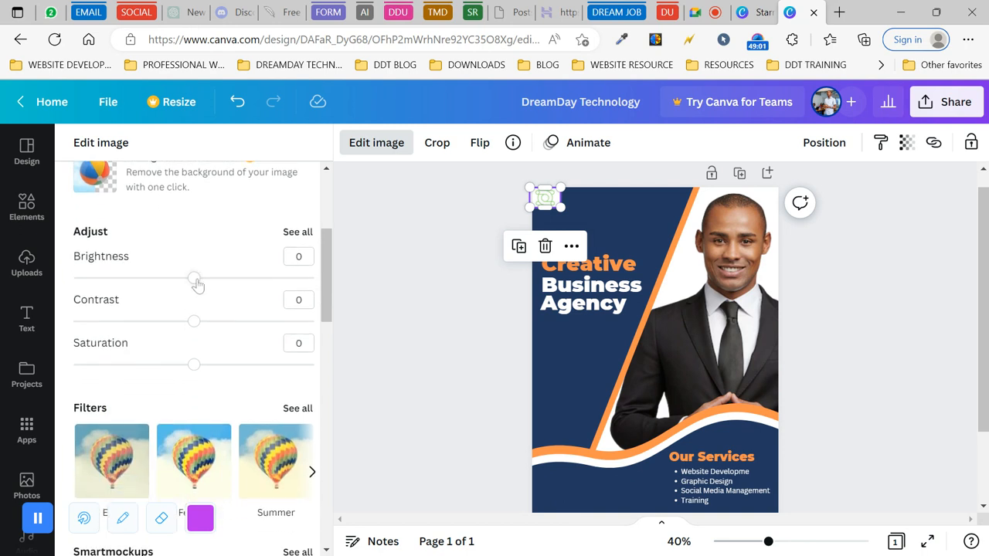
{"action": "scroll", "coordinate": [214, 354], "scroll_direction": "down", "scroll_amount": 4}
{"action": "scroll", "coordinate": [215, 357], "scroll_direction": "up", "scroll_amount": 3}
{"action": "left_click_drag", "start_coordinate": [195, 235], "coordinate": [159, 278]}
{"action": "left_click_drag", "start_coordinate": [192, 319], "coordinate": [60, 331]}
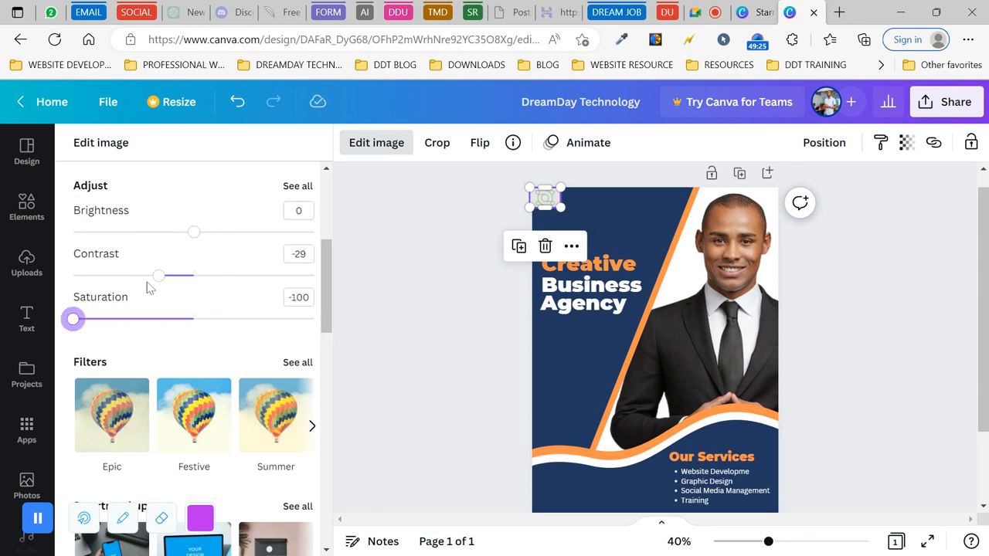
{"action": "left_click_drag", "start_coordinate": [158, 275], "coordinate": [190, 281]}
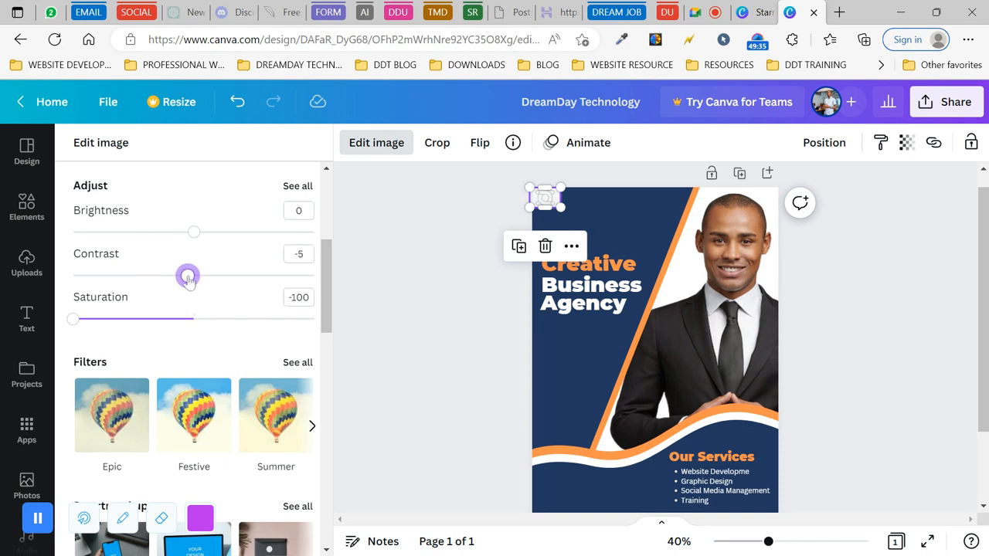
{"action": "left_click", "coordinate": [194, 232]}
{"action": "mouse_move", "coordinate": [194, 232]}
{"action": "left_mouse_down"}
{"action": "mouse_move", "coordinate": [239, 232]}
{"action": "mouse_move", "coordinate": [132, 237]}
{"action": "mouse_move", "coordinate": [183, 240]}
{"action": "left_mouse_up"}
{"action": "left_click", "coordinate": [399, 223]}
{"action": "left_click", "coordinate": [463, 221]}
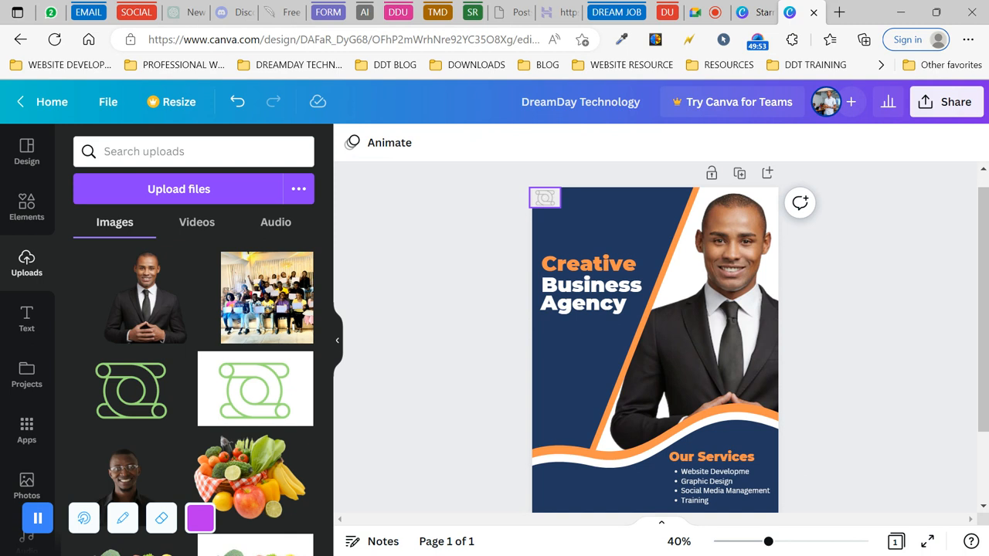
- Add a subheading text box containing the company's contact e-mail address
{"action": "scroll", "coordinate": [476, 350], "scroll_direction": "down", "scroll_amount": 2}
{"action": "scroll", "coordinate": [476, 350], "scroll_direction": "up", "scroll_amount": 1}
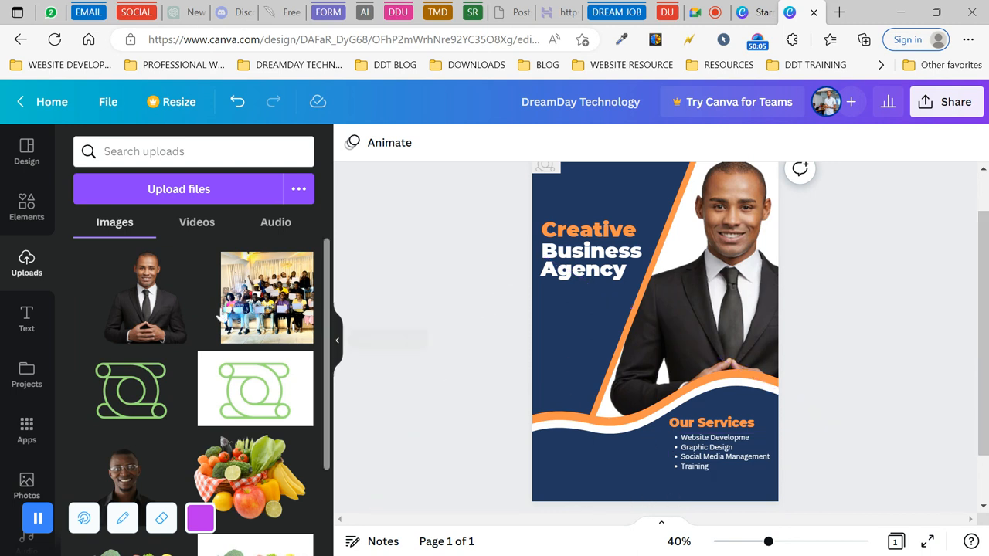
{"action": "left_click", "coordinate": [27, 321]}
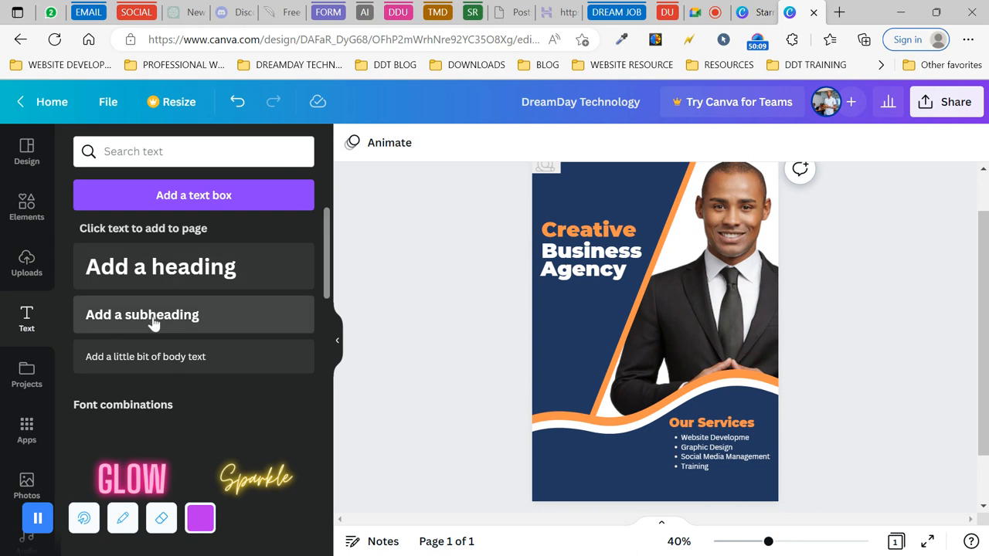
{"action": "left_click", "coordinate": [153, 323]}
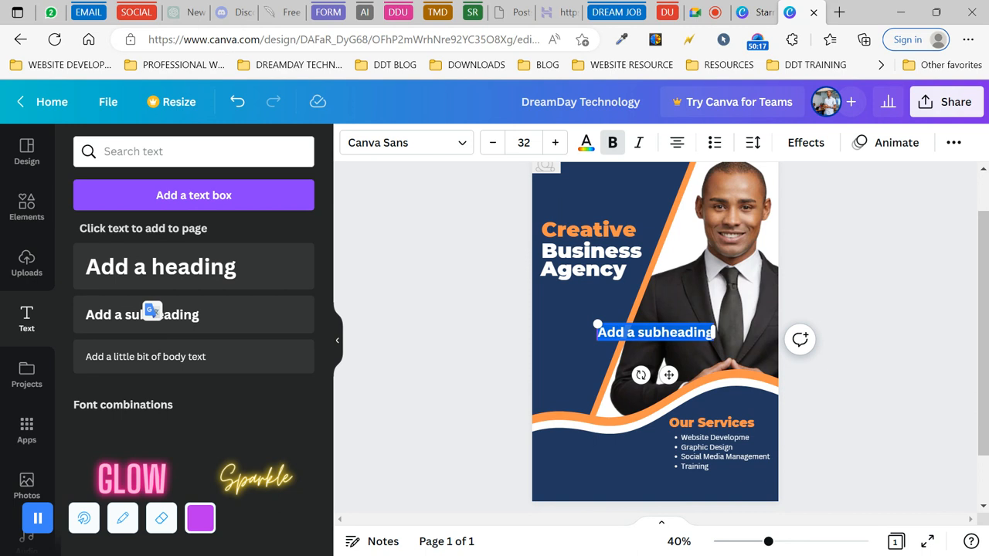
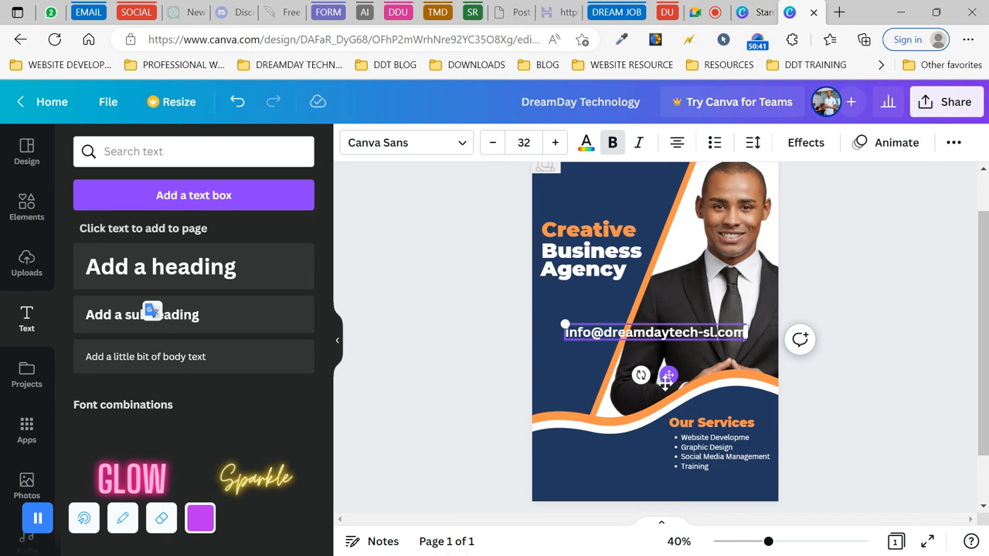
- Shrink the e-mail line to size 16 and move it to the flyer's bottom-left edge
{"action": "left_click_drag", "start_coordinate": [669, 375], "coordinate": [647, 538]}
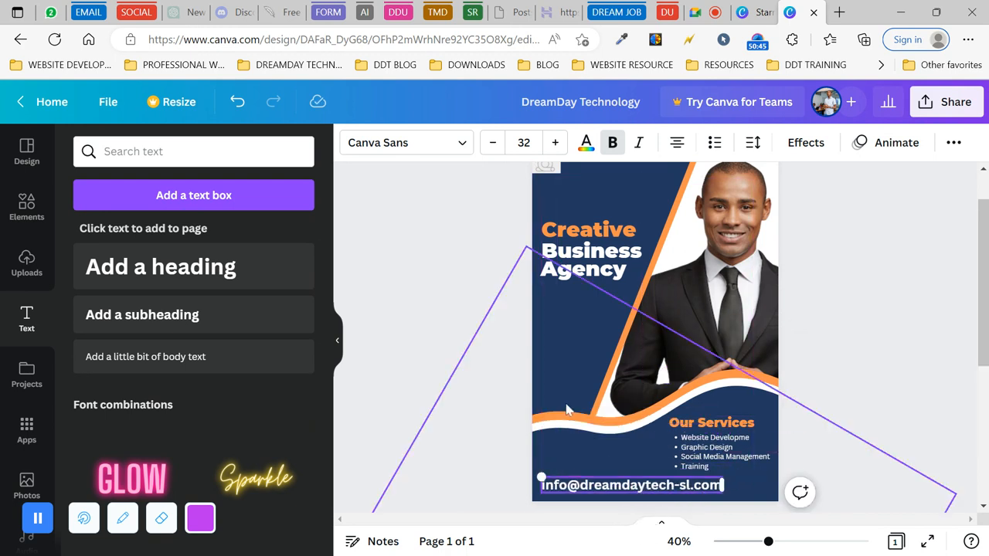
{"action": "left_click", "coordinate": [440, 143]}
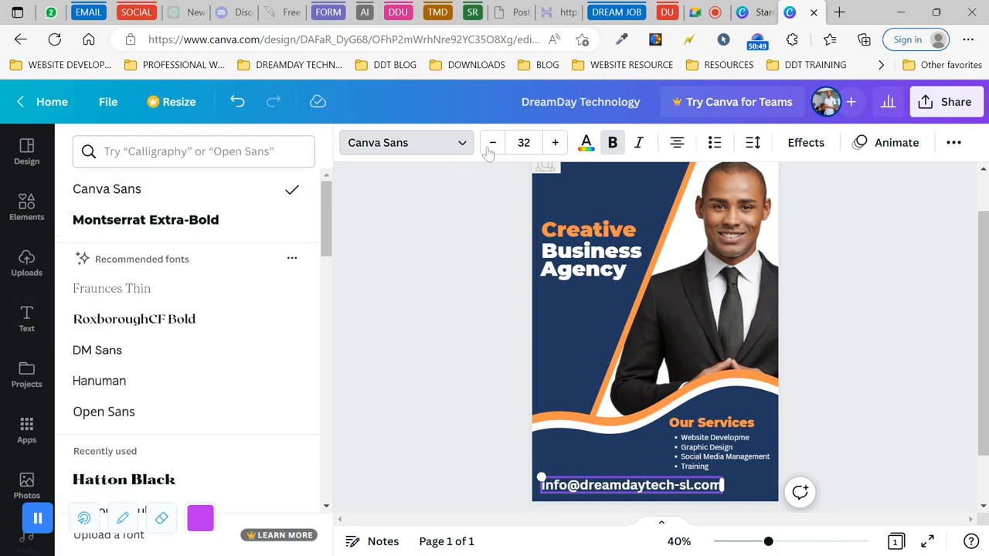
{"action": "left_click_drag", "start_coordinate": [492, 147], "coordinate": [492, 147]}
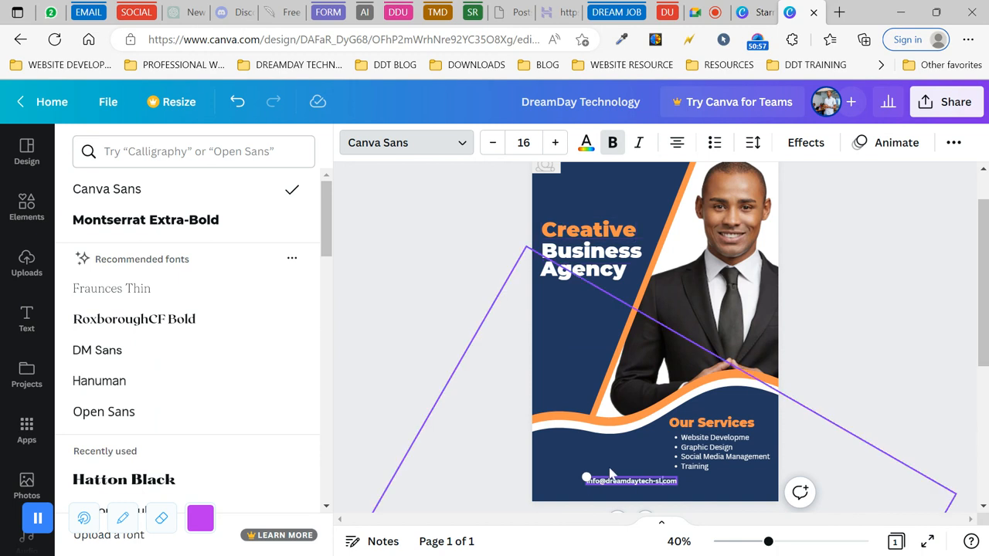
{"action": "left_click", "coordinate": [653, 489]}
{"action": "left_click_drag", "start_coordinate": [648, 489], "coordinate": [620, 494]}
{"action": "left_click", "coordinate": [237, 102]}
{"action": "left_click", "coordinate": [636, 480]}
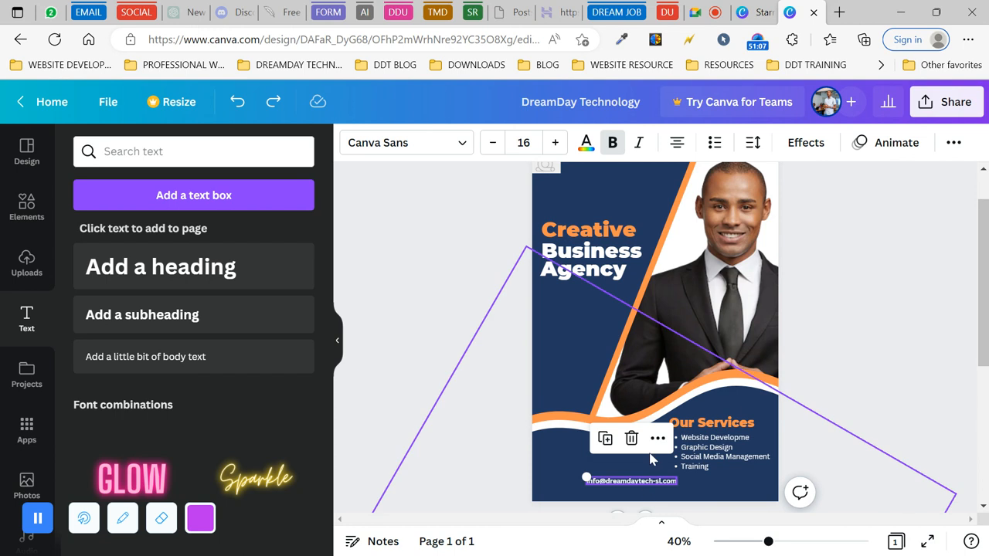
{"action": "scroll", "coordinate": [817, 370], "scroll_direction": "down", "scroll_amount": 1}
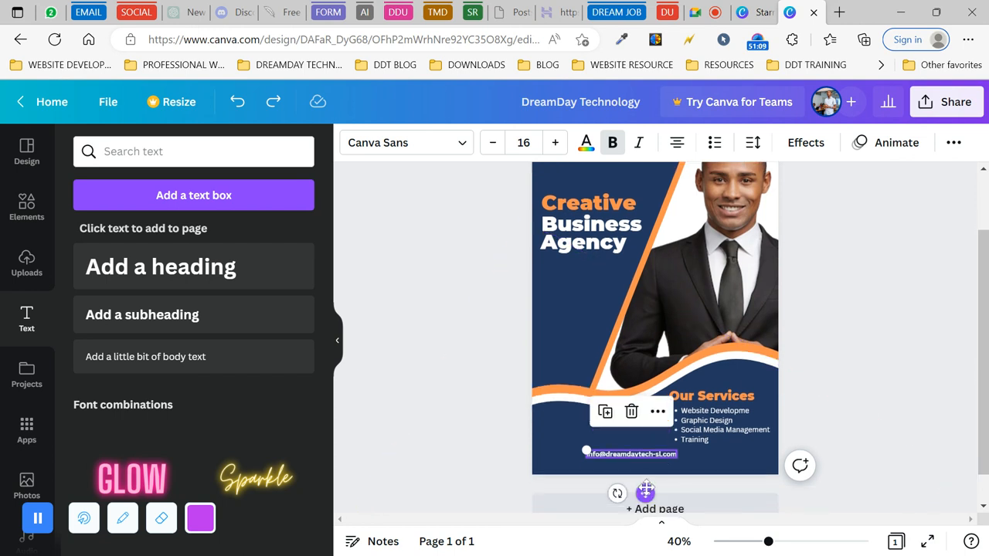
{"action": "left_click_drag", "start_coordinate": [645, 492], "coordinate": [593, 498]}
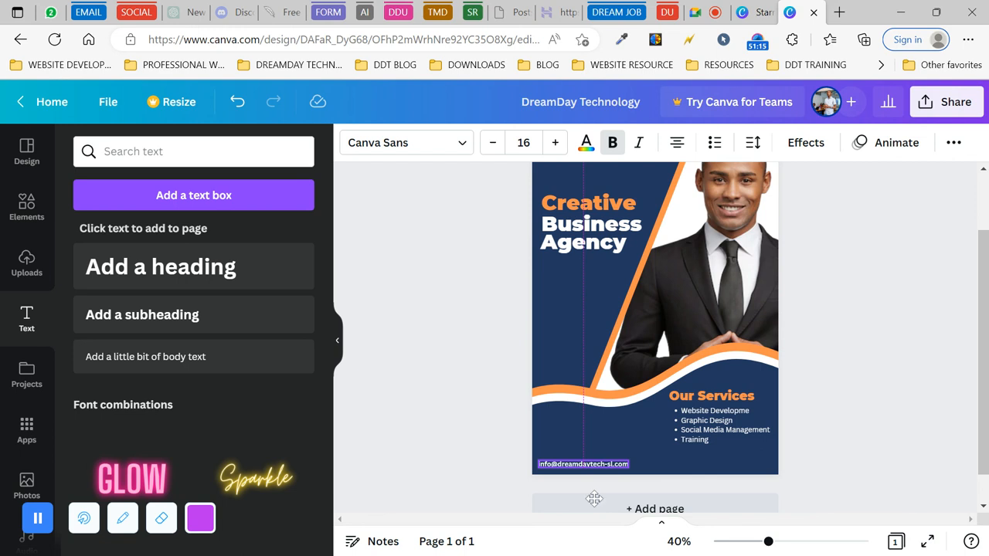
{"action": "left_click", "coordinate": [488, 425]}
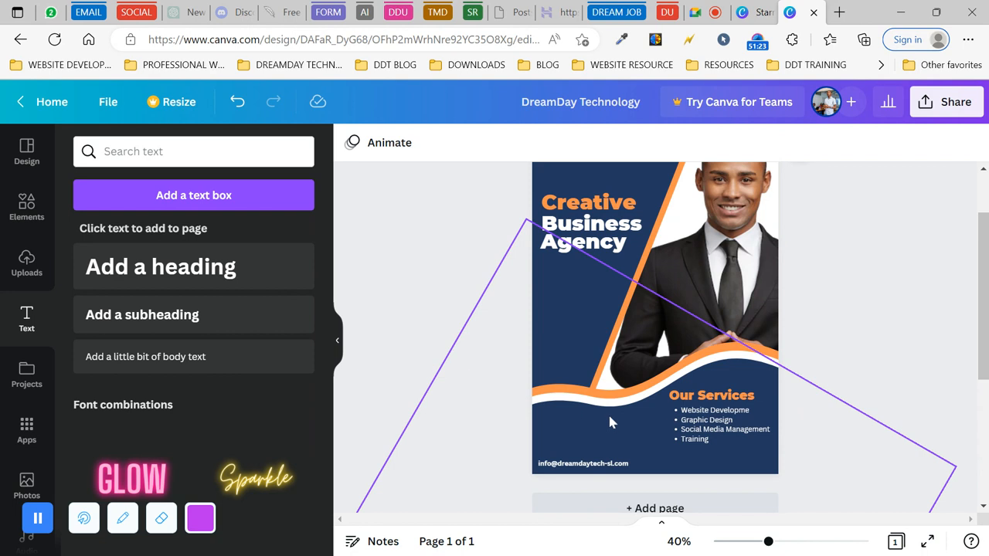
{"action": "left_click", "coordinate": [593, 466]}
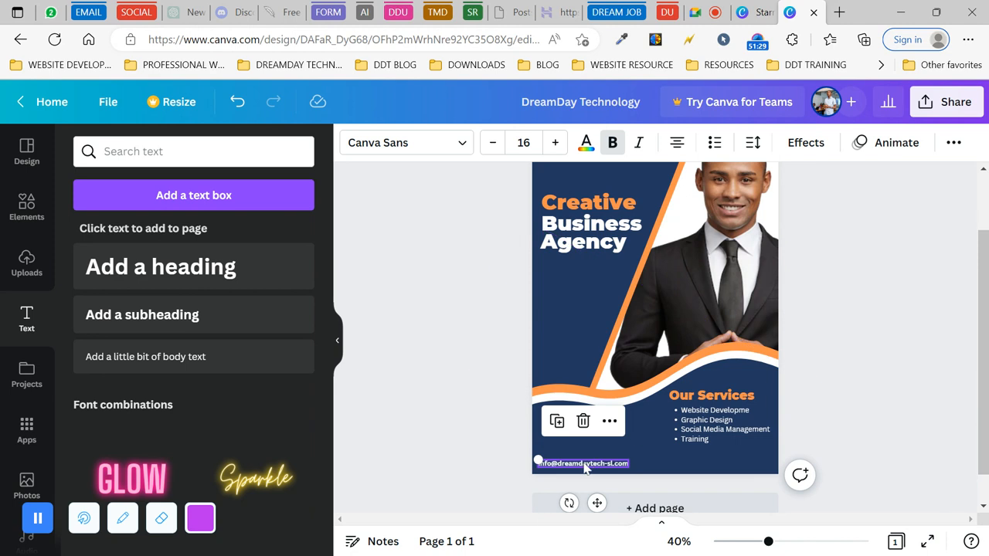
- Duplicate the e-mail line beside it and replace the copy's text with the phone number
{"action": "left_click", "coordinate": [556, 421]}
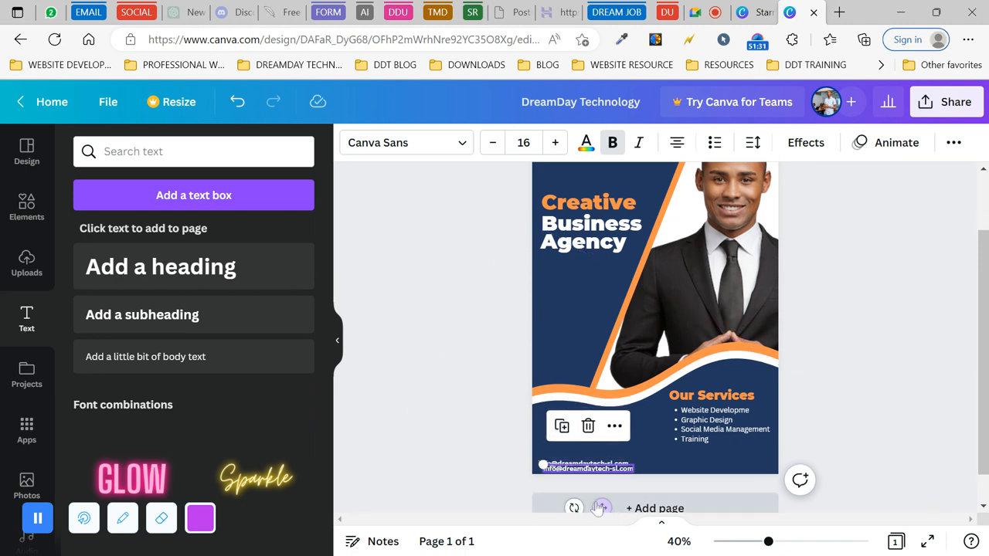
{"action": "left_click_drag", "start_coordinate": [603, 504], "coordinate": [698, 498]}
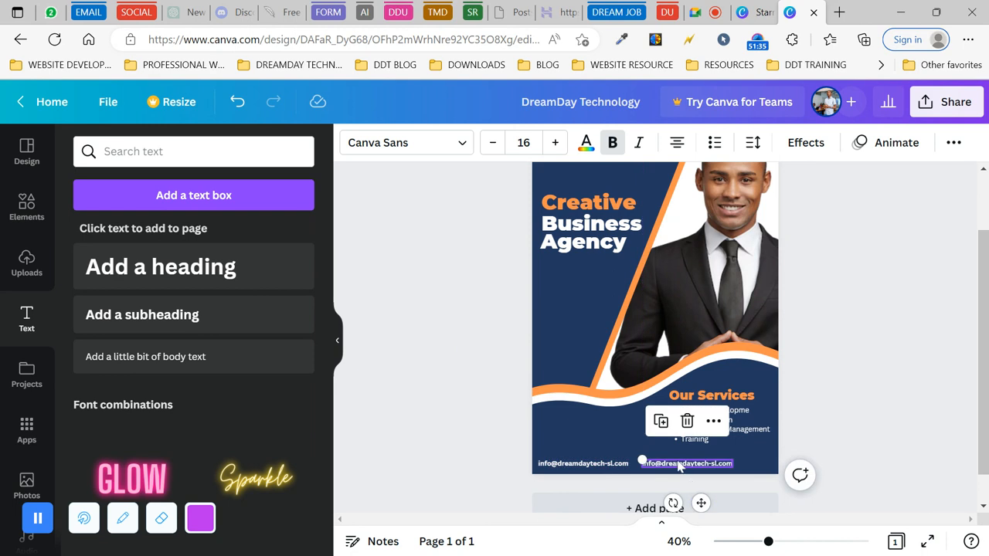
{"action": "double_click", "coordinate": [679, 464]}
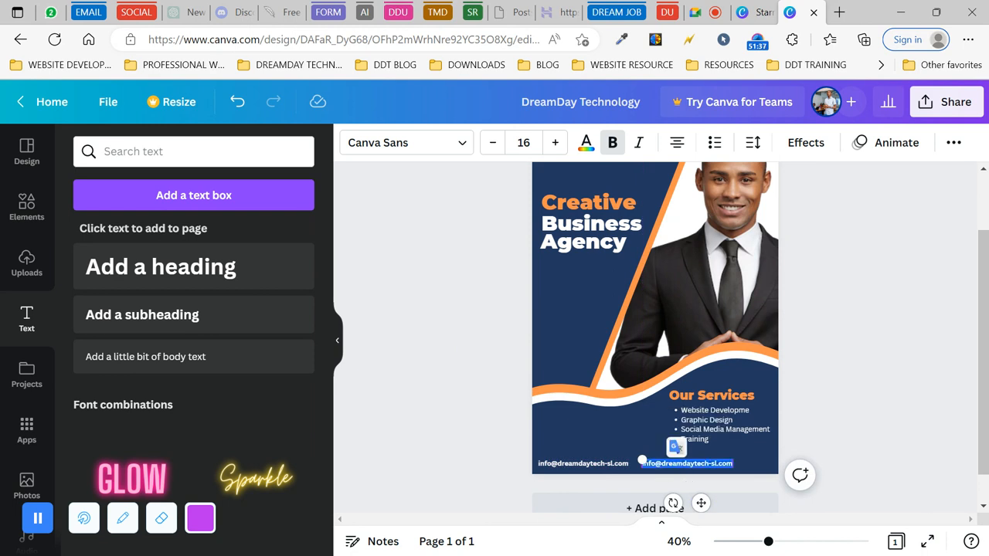
{"action": "key", "text": "BackSpace"}
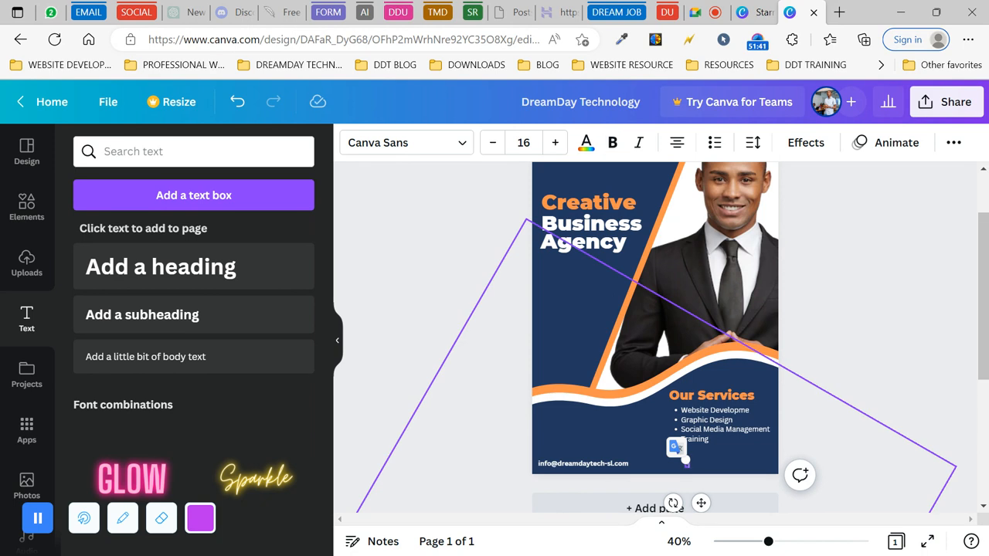
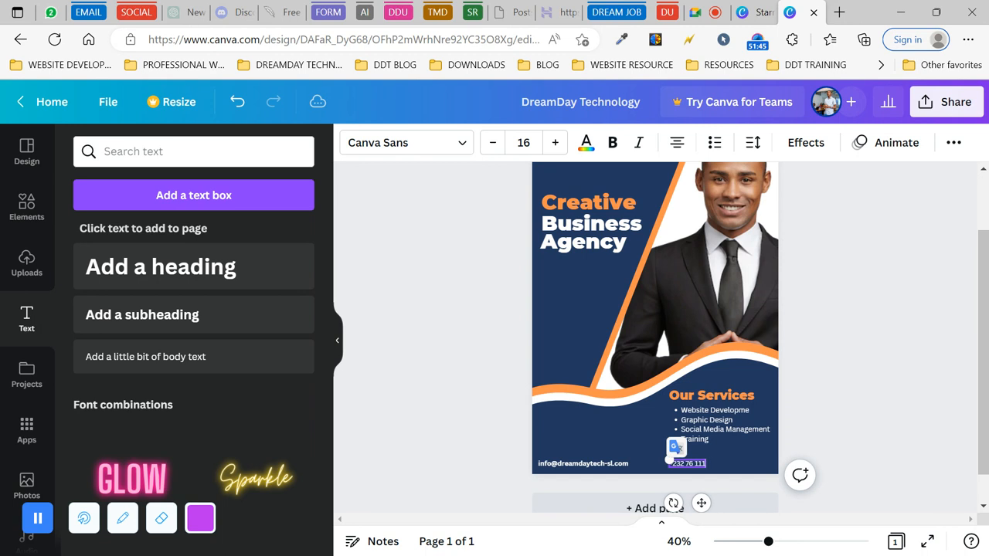
- Duplicate the phone-number box and place the copy further right along the footer
{"action": "left_click", "coordinate": [860, 446]}
{"action": "left_click", "coordinate": [703, 466]}
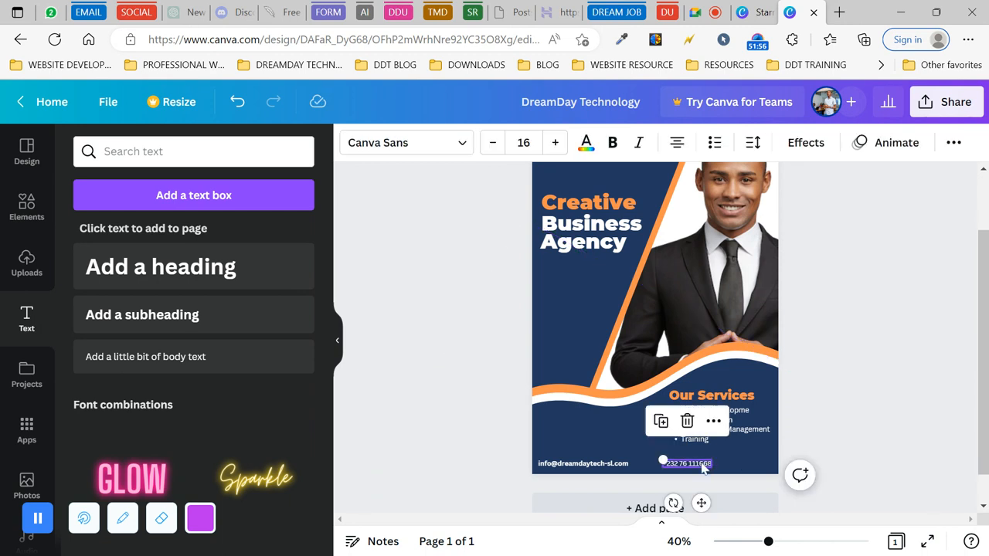
{"action": "left_click", "coordinate": [661, 421]}
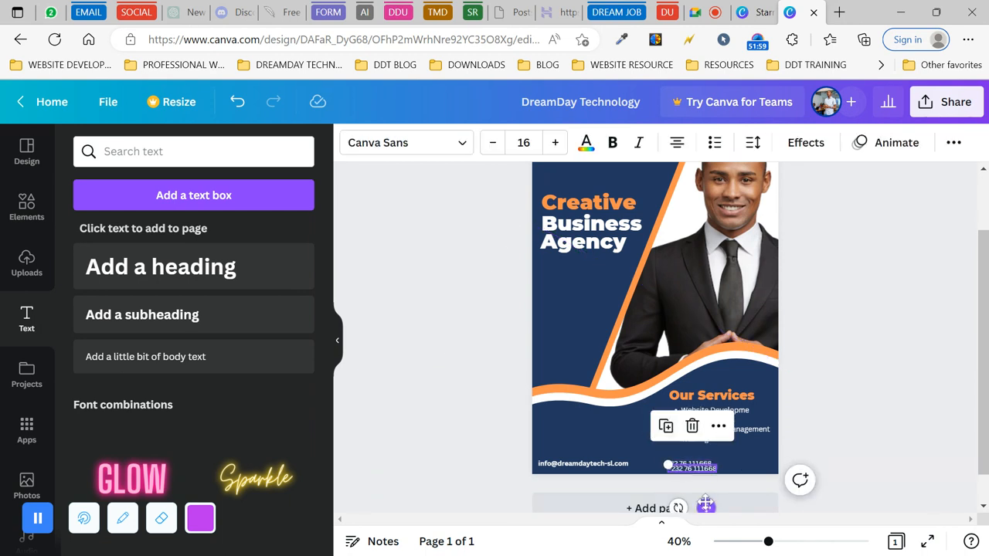
{"action": "left_click_drag", "start_coordinate": [706, 505], "coordinate": [677, 504]}
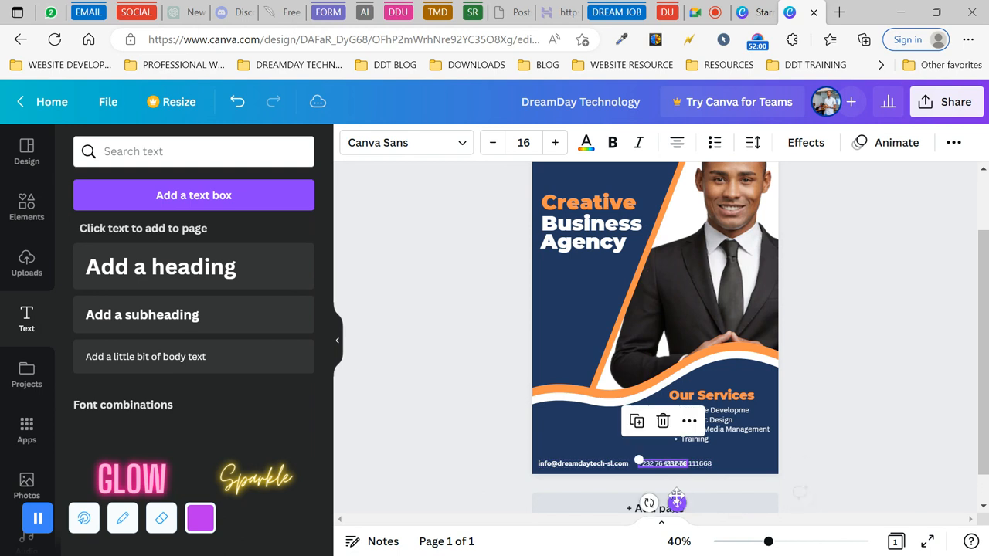
{"action": "left_click", "coordinate": [708, 463]}
{"action": "left_click_drag", "start_coordinate": [701, 505], "coordinate": [745, 507]}
{"action": "left_click", "coordinate": [723, 459]}
- Replace the right-hand copy's text with the website address, tidying the pasted URL
{"action": "left_click", "coordinate": [724, 462]}
{"action": "left_click", "coordinate": [727, 466]}
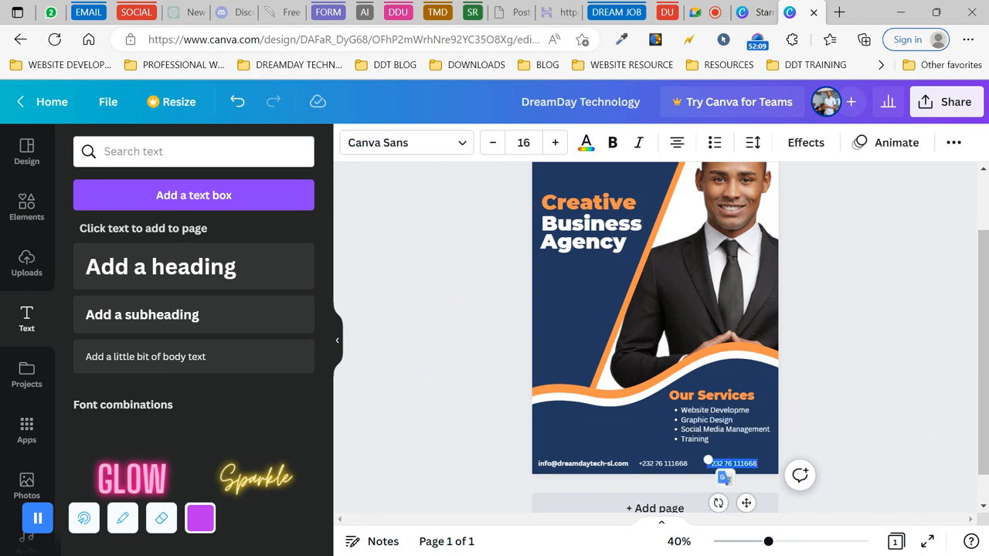
{"action": "type", "text": "wwwdr"}
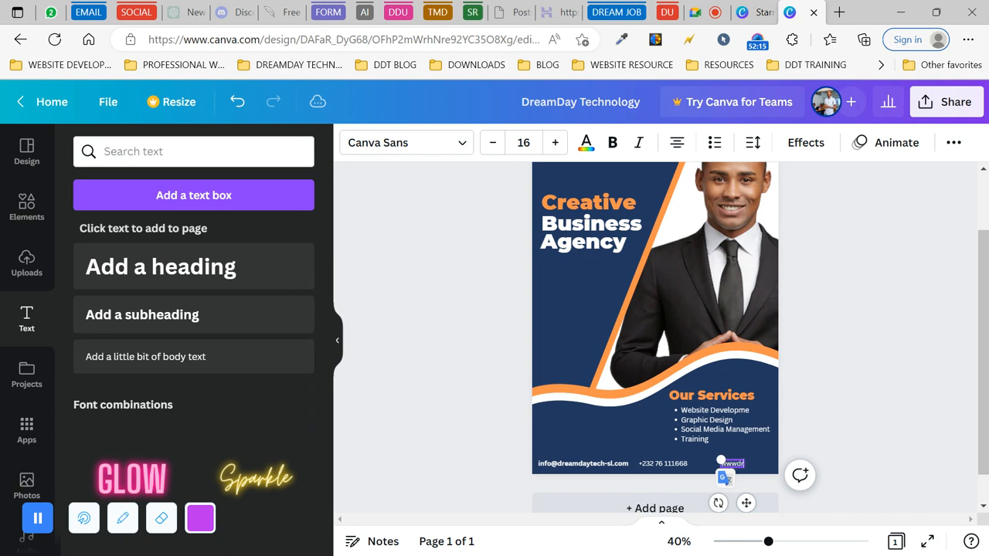
{"action": "type", "text": "eamdaytech"}
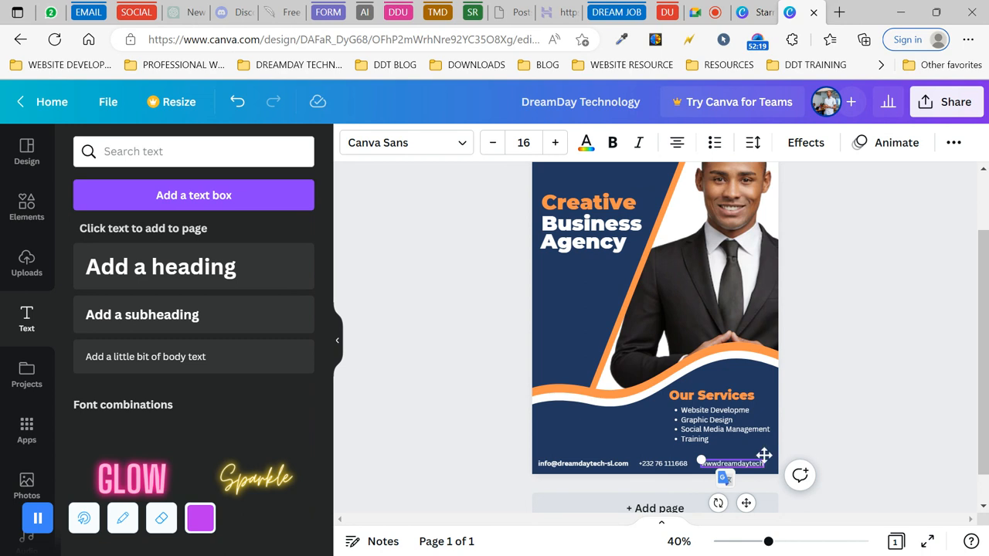
{"action": "type", "text": "www.dreamdaytech-sl.com www.dreamdaytech-sl.com"}
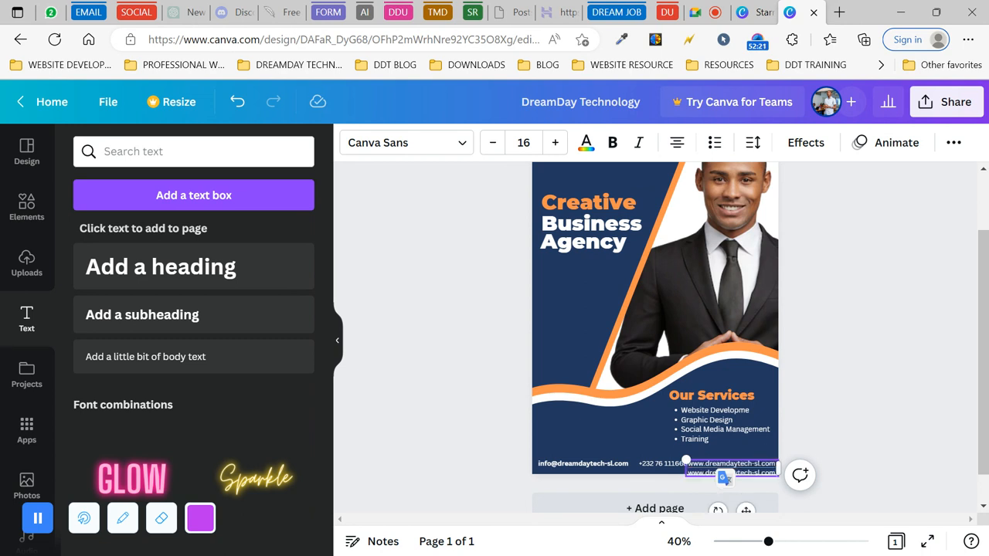
{"action": "key", "text": "ctrl+a"}
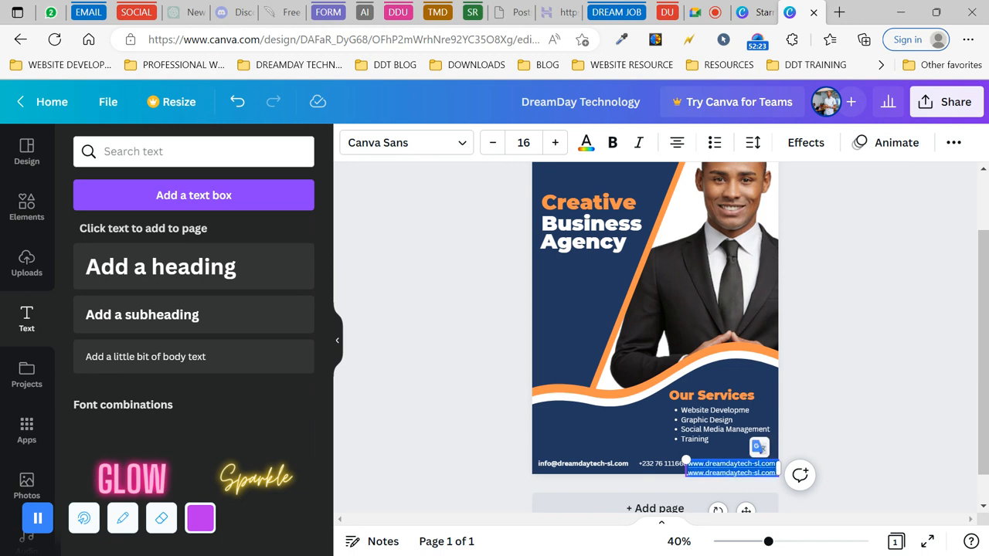
{"action": "left_click", "coordinate": [760, 464]}
{"action": "key", "text": "BackSpace"}
{"action": "key", "text": "BackSpace"}
{"action": "key", "text": "BackSpace"}
{"action": "key", "text": "BackSpace"}
{"action": "key", "text": "BackSpace"}
{"action": "key", "text": "BackSpace"}
{"action": "key", "text": "BackSpace"}
{"action": "key", "text": "BackSpace"}
{"action": "key", "text": "BackSpace"}
{"action": "key", "text": "BackSpace"}
{"action": "key", "text": "BackSpace"}
{"action": "key", "text": "BackSpace"}
{"action": "key", "text": "BackSpace"}
{"action": "key", "text": "BackSpace"}
{"action": "key", "text": "BackSpace"}
{"action": "key", "text": "BackSpace"}
{"action": "key", "text": "BackSpace"}
{"action": "key", "text": "BackSpace"}
{"action": "key", "text": "BackSpace"}
{"action": "key", "text": "Delete"}
{"action": "key", "text": "Delete"}
{"action": "key", "text": "Delete"}
{"action": "key", "text": "Delete"}
{"action": "key", "text": "Delete"}
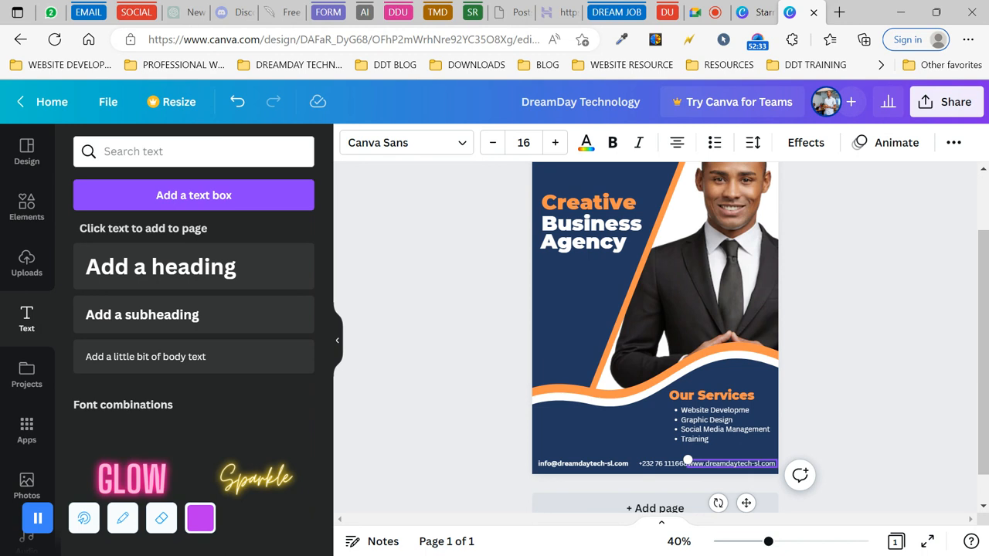
{"action": "key", "text": "BackSpace"}
{"action": "key", "text": "BackSpace"}
{"action": "key", "text": "BackSpace"}
{"action": "key", "text": "BackSpace"}
{"action": "key", "text": "BackSpace"}
{"action": "key", "text": "BackSpace"}
{"action": "key", "text": "BackSpace"}
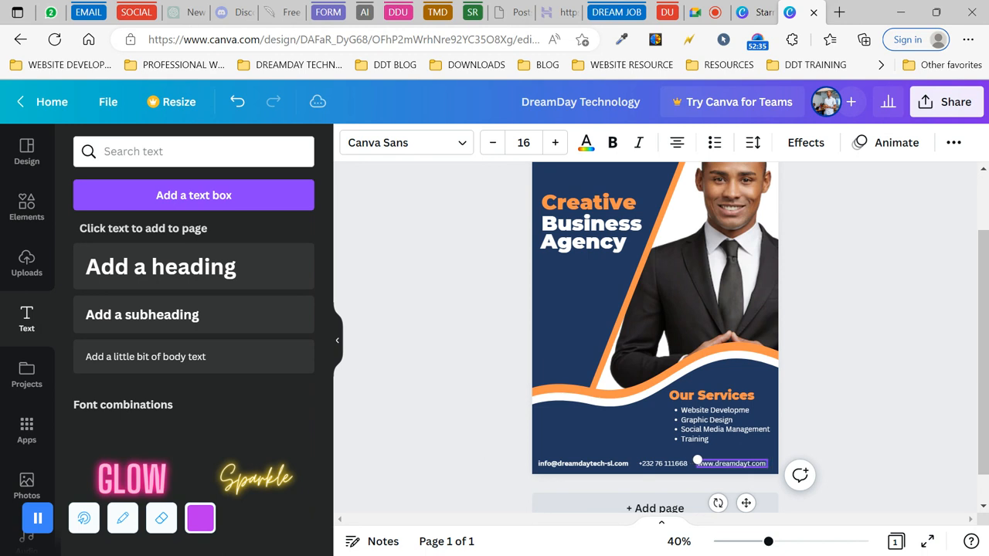
{"action": "type", "text": "university"}
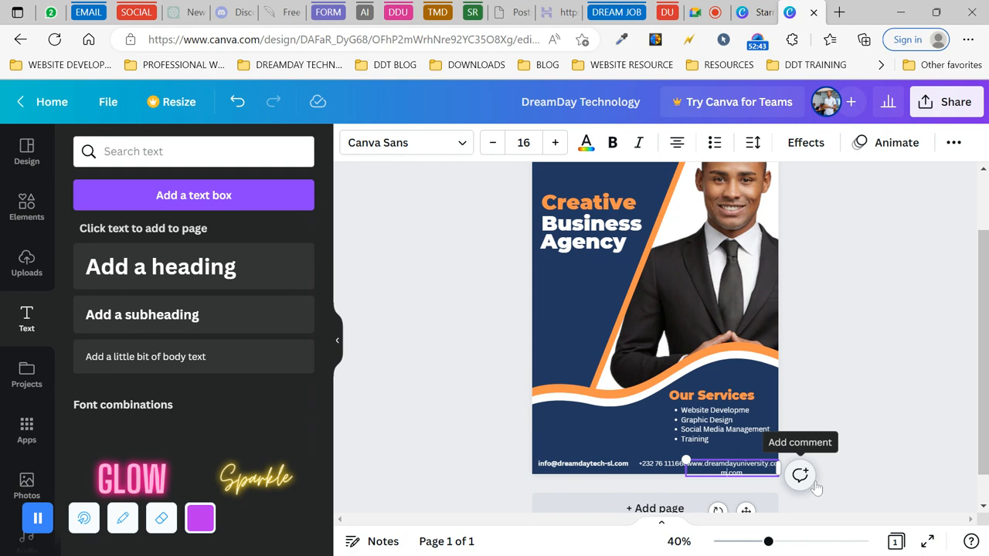
{"action": "key", "text": "BackSpace"}
{"action": "key", "text": "BackSpace"}
{"action": "key", "text": "BackSpace"}
- Set the e-mail, phone number and website footer lines all to size 14
{"action": "left_click", "coordinate": [863, 431]}
{"action": "left_click", "coordinate": [729, 474]}
{"action": "left_click_drag", "start_coordinate": [686, 466], "coordinate": [640, 465]}
{"action": "double_click", "coordinate": [599, 465]}
{"action": "double_click", "coordinate": [493, 143]}
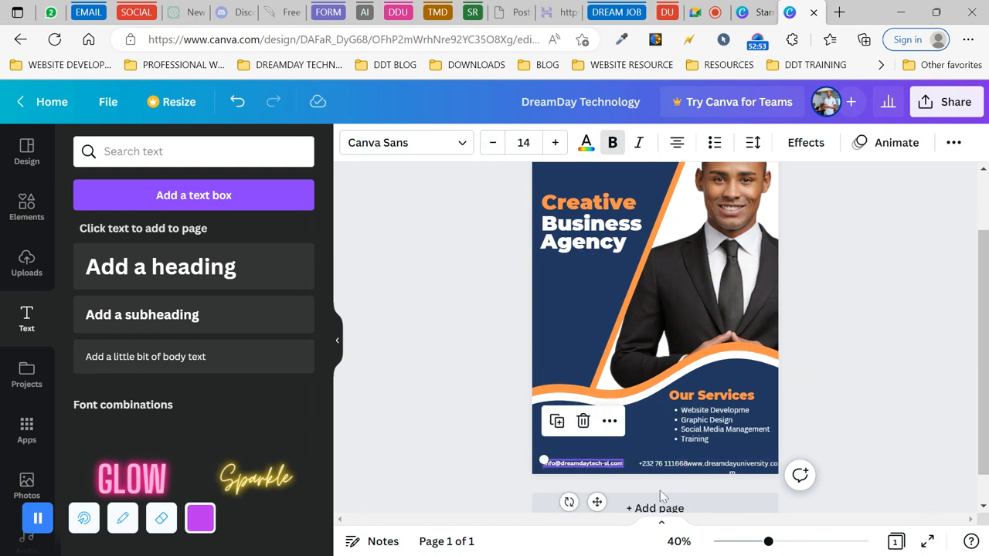
{"action": "left_click_drag", "start_coordinate": [640, 465], "coordinate": [687, 466]}
{"action": "double_click", "coordinate": [492, 143]}
{"action": "left_click", "coordinate": [492, 144]}
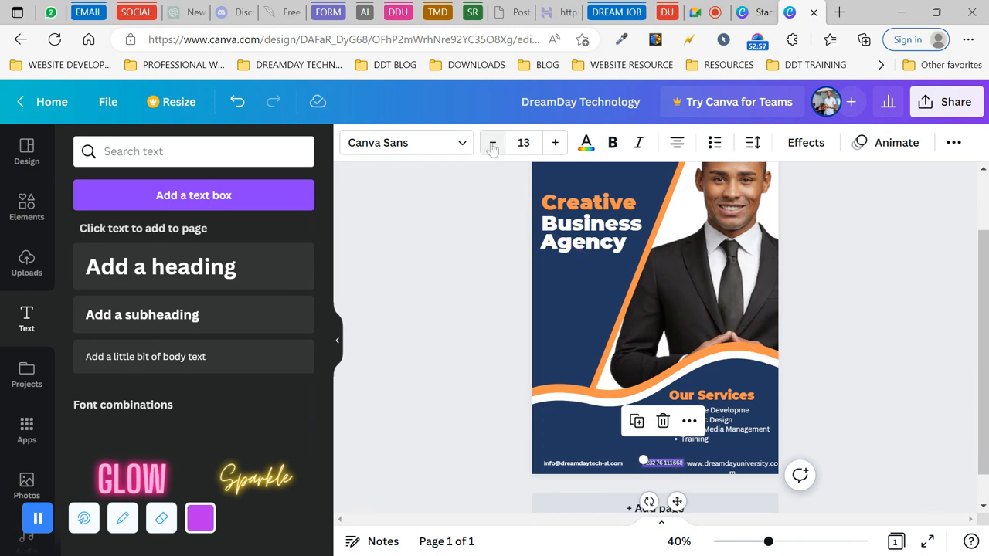
{"action": "left_click", "coordinate": [555, 143]}
{"action": "double_click", "coordinate": [728, 466]}
{"action": "left_click", "coordinate": [492, 142]}
{"action": "left_click", "coordinate": [492, 143]}
- Nudge the phone and website lines so the three footer items are evenly spaced
{"action": "left_click", "coordinate": [659, 466], "text": "shift"}
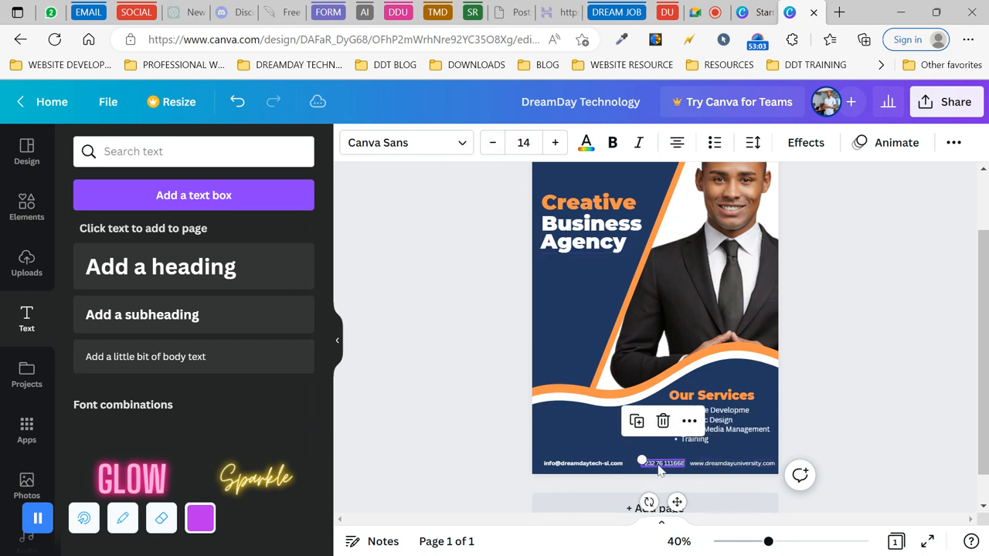
{"action": "mouse_move", "coordinate": [660, 469]}
{"action": "left_mouse_down"}
{"action": "mouse_move", "coordinate": [605, 469]}
{"action": "mouse_move", "coordinate": [643, 466]}
{"action": "left_mouse_up"}
{"action": "left_click", "coordinate": [651, 472]}
{"action": "left_click", "coordinate": [704, 467]}
{"action": "left_click_drag", "start_coordinate": [705, 467], "coordinate": [707, 462]}
{"action": "left_click", "coordinate": [476, 433]}
{"action": "left_click", "coordinate": [647, 465]}
{"action": "left_click_drag", "start_coordinate": [647, 464], "coordinate": [649, 460]}
{"action": "left_click", "coordinate": [487, 438]}
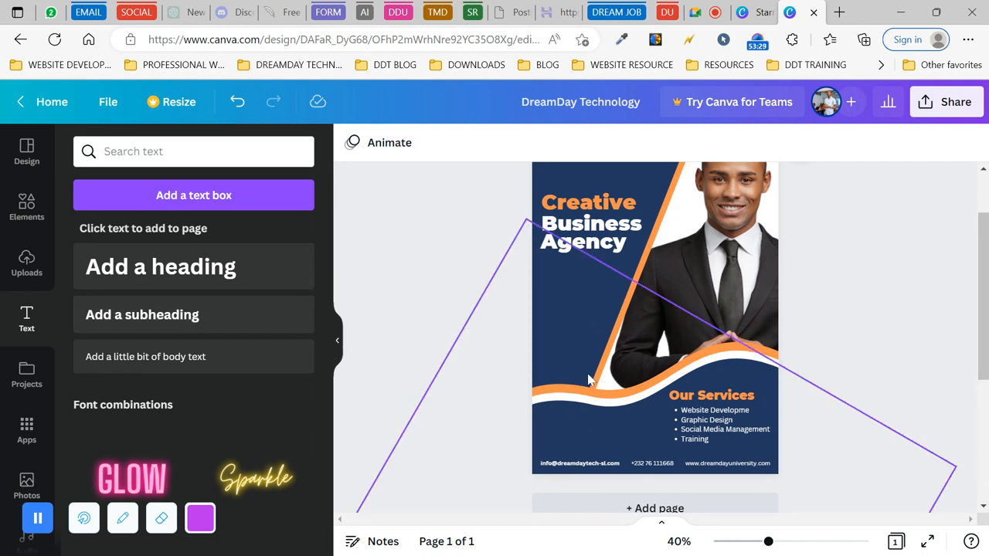
- Duplicate the Our Services heading, move the copy left, and retype it as 'About Us'
{"action": "left_click", "coordinate": [707, 396]}
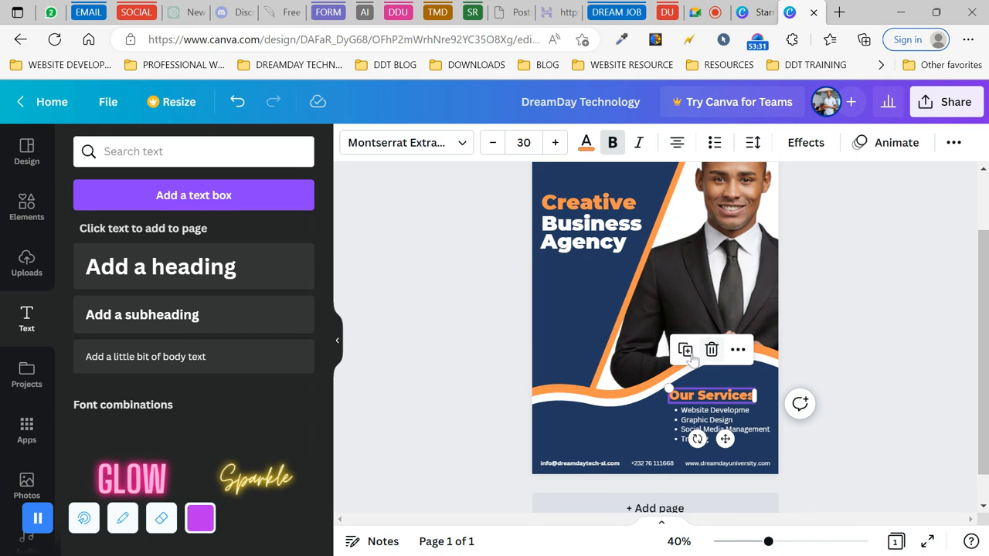
{"action": "left_click_drag", "start_coordinate": [718, 405], "coordinate": [591, 456]}
{"action": "double_click", "coordinate": [582, 414]}
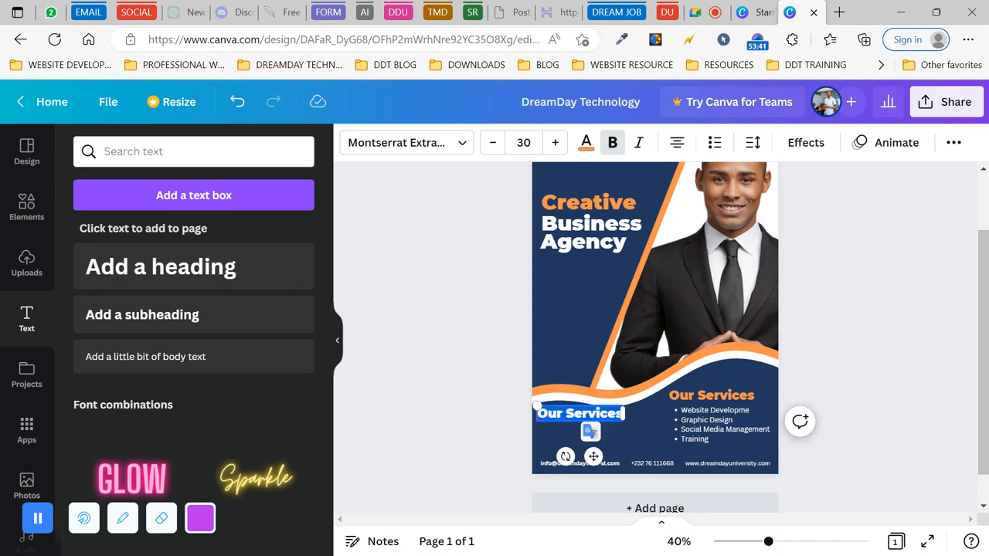
{"action": "type", "text": "About Us"}
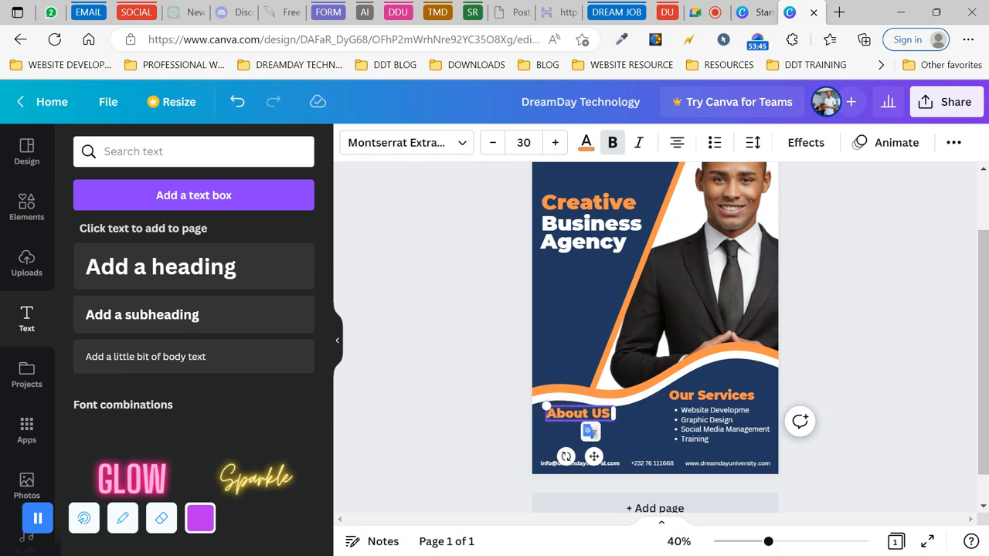
- Delete the trailing space from 'About US' and nudge the heading slightly lower and left
{"action": "key", "text": "BackSpace"}
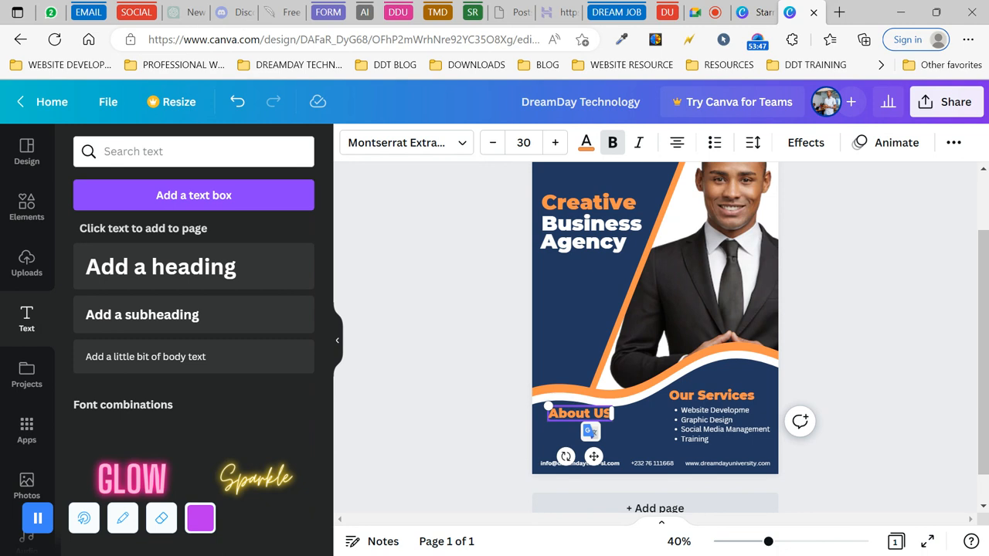
{"action": "left_click", "coordinate": [461, 403]}
{"action": "left_click", "coordinate": [592, 416]}
{"action": "mouse_move", "coordinate": [592, 417]}
{"action": "left_mouse_down"}
{"action": "mouse_move", "coordinate": [573, 413]}
{"action": "mouse_move", "coordinate": [582, 418]}
{"action": "left_mouse_up"}
{"action": "left_click", "coordinate": [695, 424]}
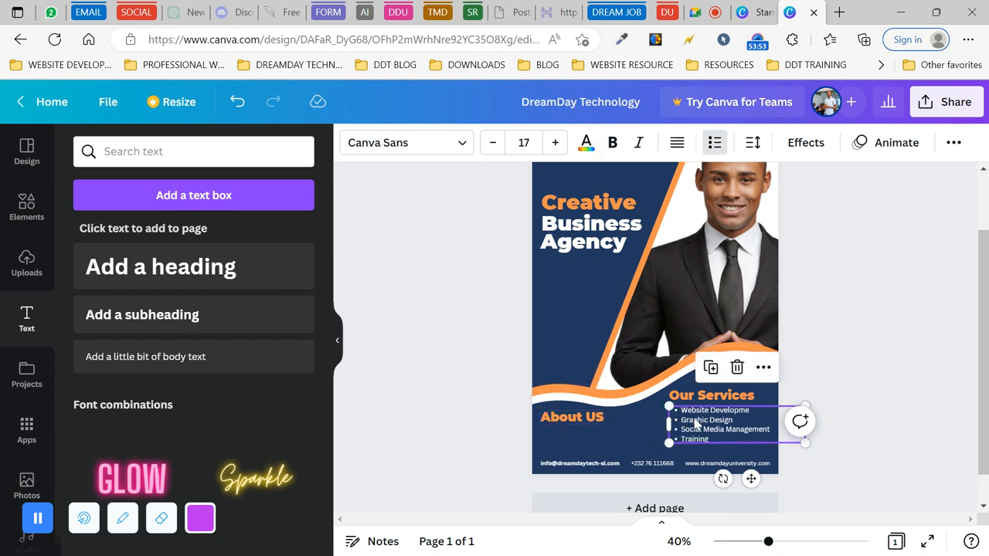
- Add a body text box and position it below the About US heading
{"action": "left_click", "coordinate": [177, 359]}
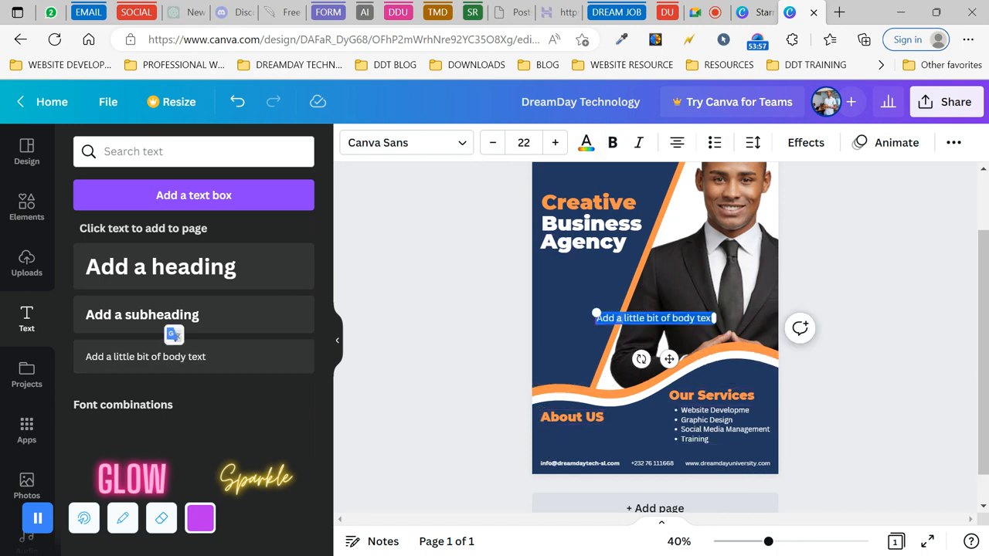
{"action": "left_click_drag", "start_coordinate": [669, 359], "coordinate": [614, 475]}
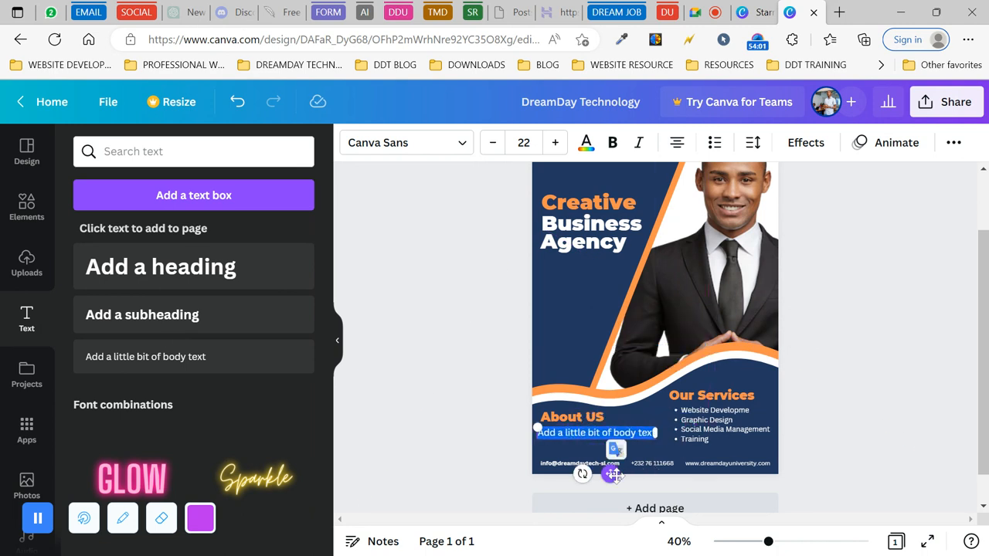
{"action": "left_click", "coordinate": [569, 422]}
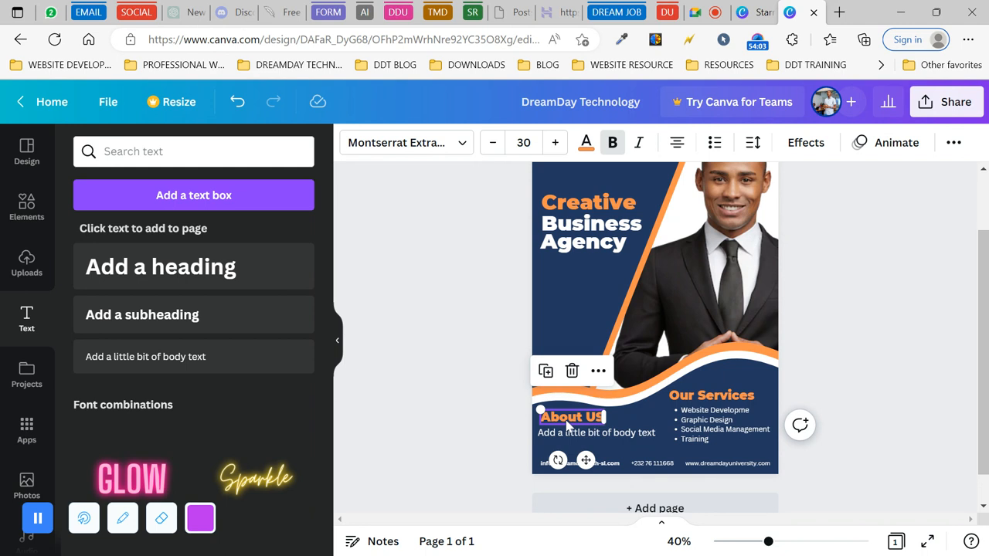
{"action": "key", "text": "Up"}
{"action": "key", "text": "Up"}
{"action": "key", "text": "Up"}
{"action": "key", "text": "Up"}
{"action": "key", "text": "Up"}
{"action": "key", "text": "Up"}
{"action": "key", "text": "Up"}
{"action": "key", "text": "Up"}
{"action": "key", "text": "Up"}
{"action": "key", "text": "Up"}
{"action": "key", "text": "Up"}
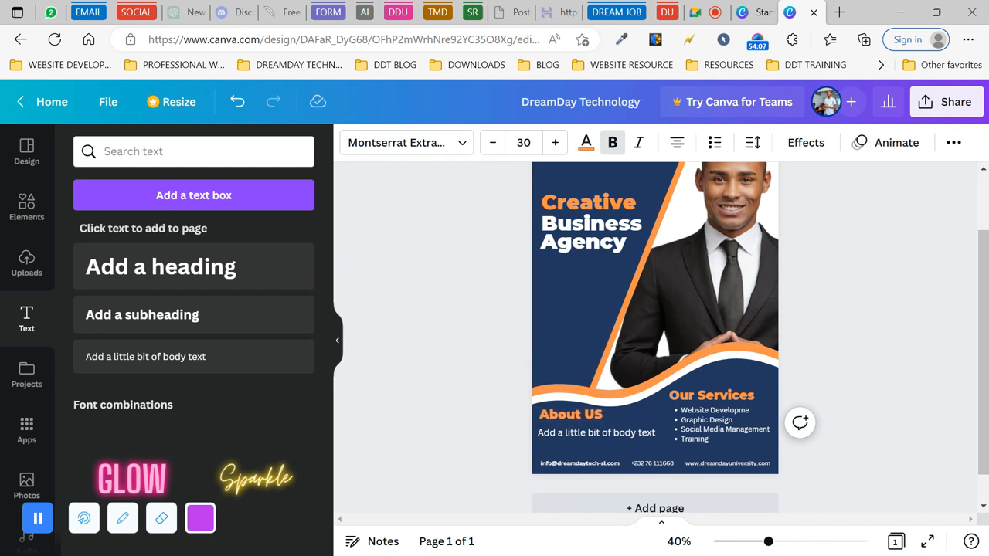
- Replace the placeholder with 'DreamDay Technology is a social enterprise that help to educate and empower young people in Africa using tech-based solu…'
{"action": "double_click", "coordinate": [586, 433]}
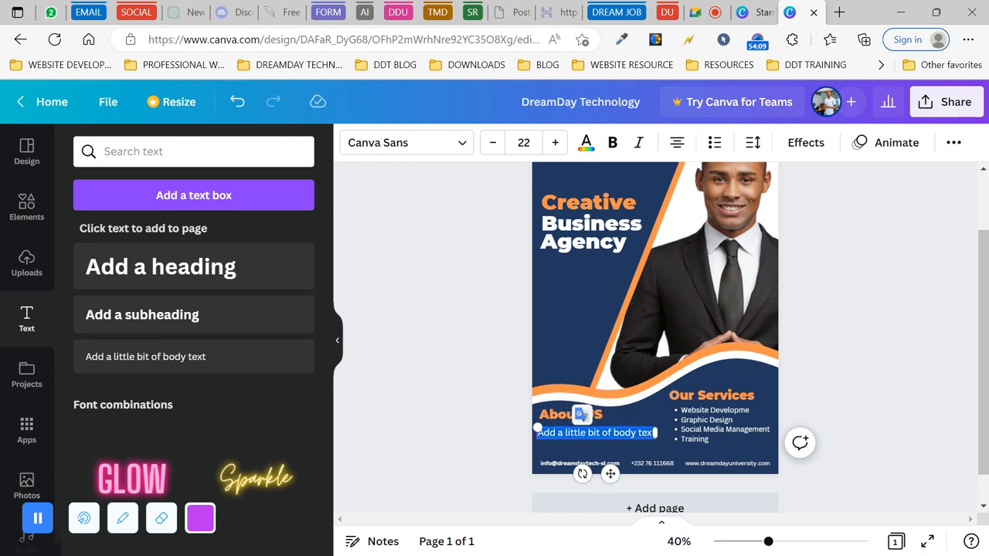
{"action": "key", "text": "BackSpace"}
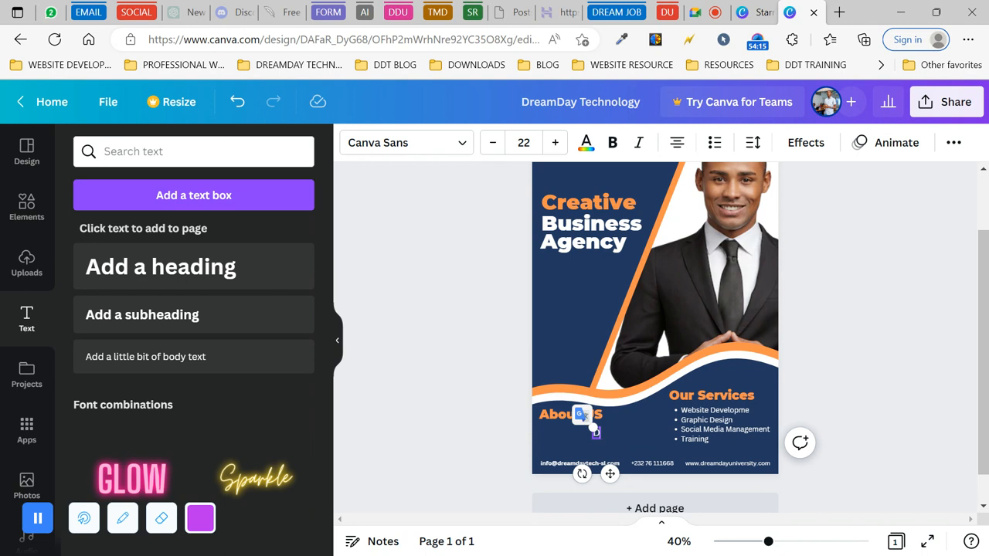
{"action": "type", "text": "Dreamday Techno"}
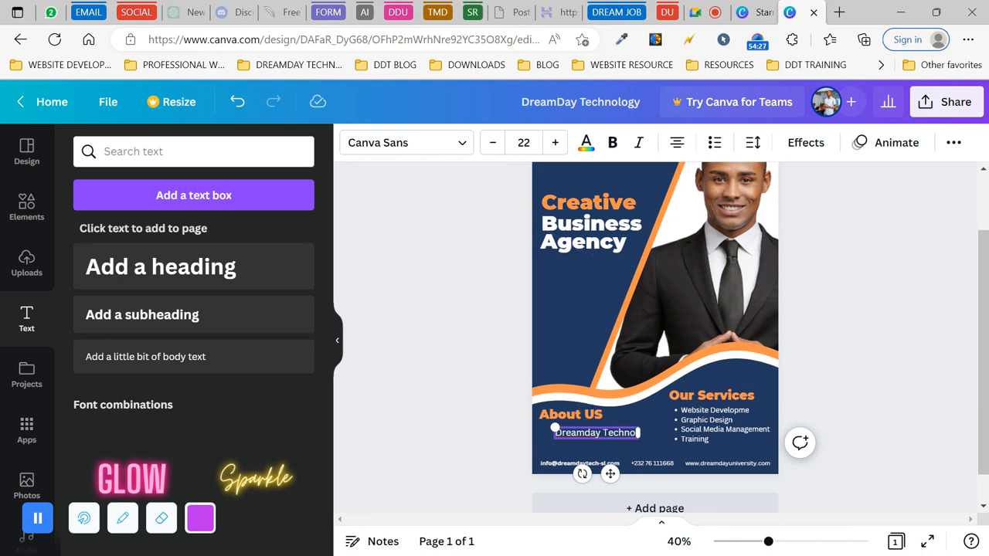
{"action": "key", "text": "BackSpace"}
{"action": "key", "text": "BackSpace"}
{"action": "key", "text": "BackSpace"}
{"action": "key", "text": "BackSpace"}
{"action": "key", "text": "BackSpace"}
{"action": "key", "text": "BackSpace"}
{"action": "key", "text": "BackSpace"}
{"action": "key", "text": "BackSpace"}
{"action": "key", "text": "BackSpace"}
{"action": "key", "text": "BackSpace"}
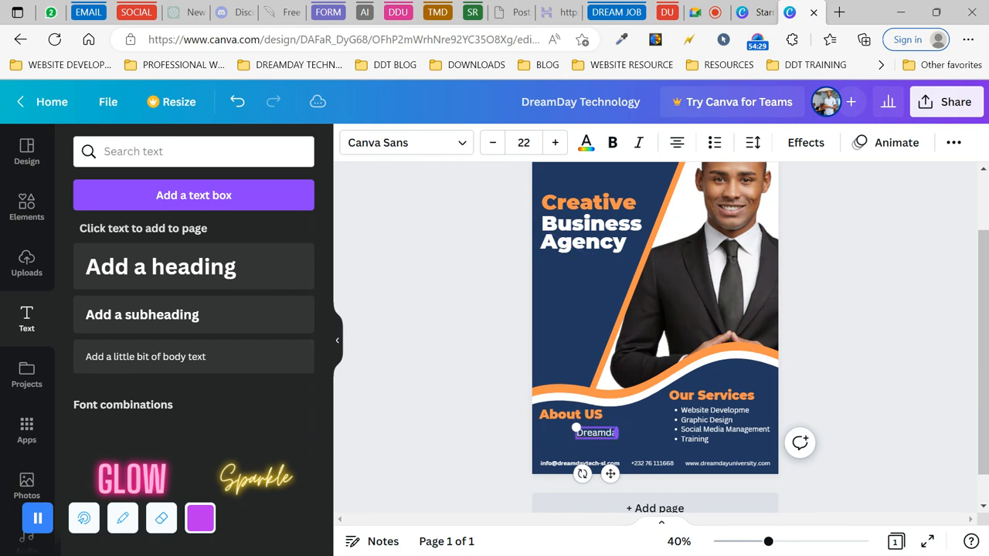
{"action": "type", "text": "Day Techno"}
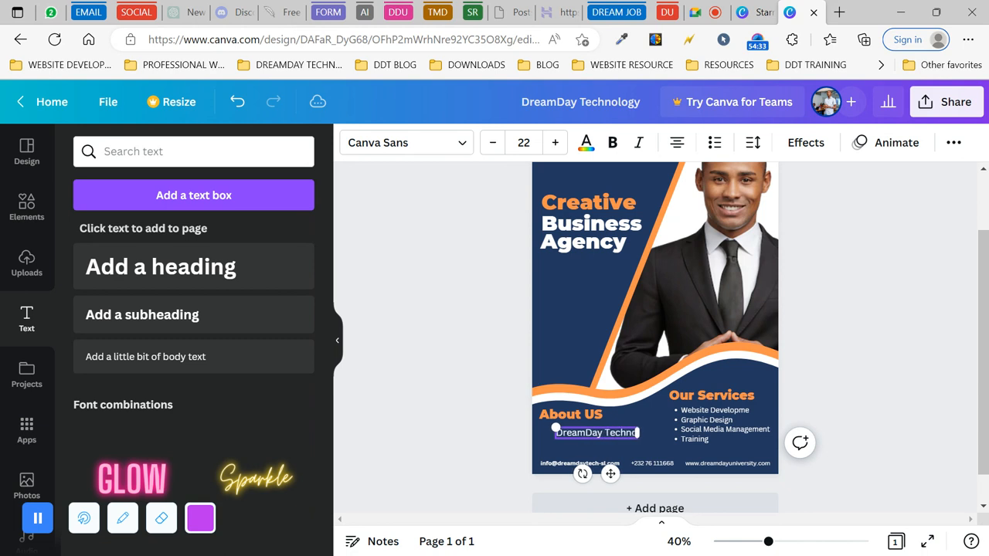
{"action": "type", "text": "logy is"}
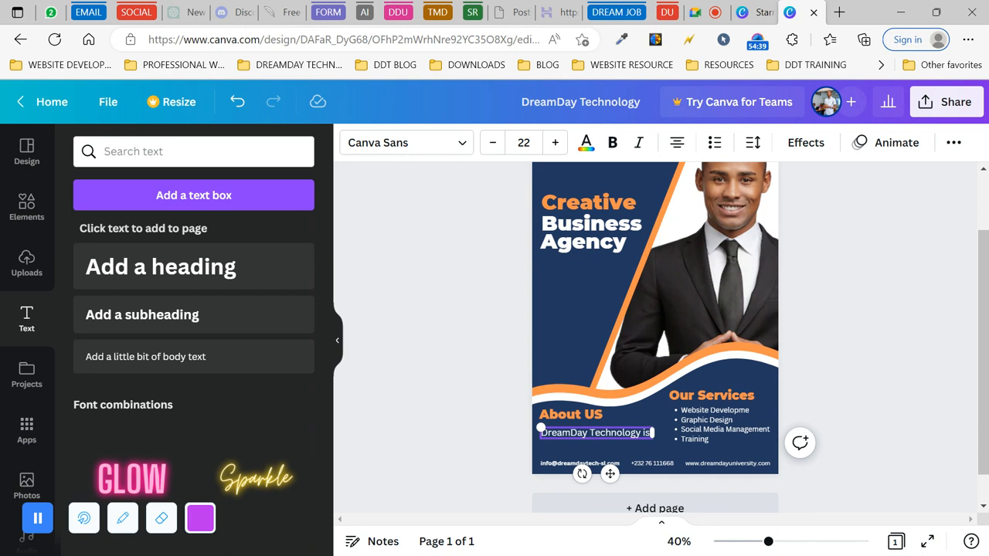
{"action": "type", "text": "a social"}
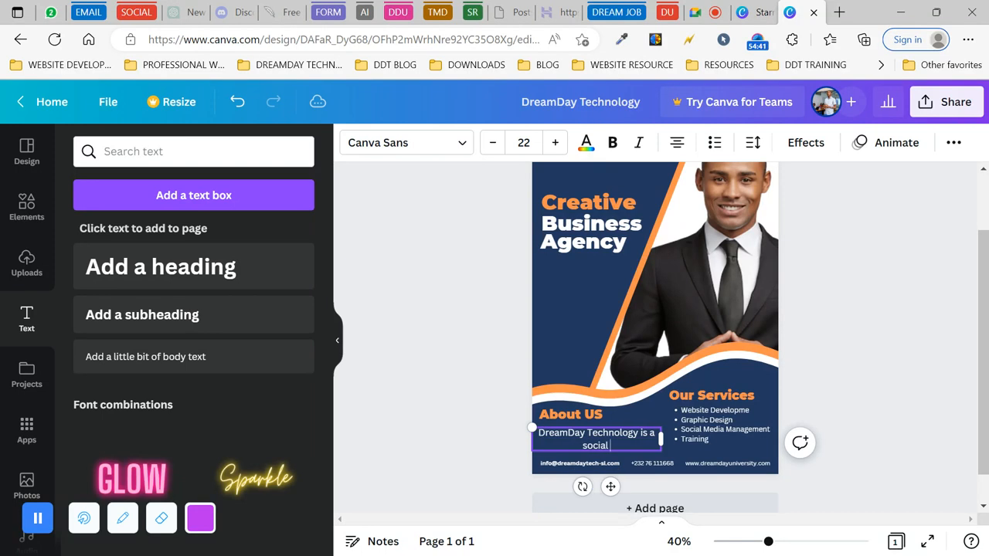
{"action": "type", "text": " enterprise that h"}
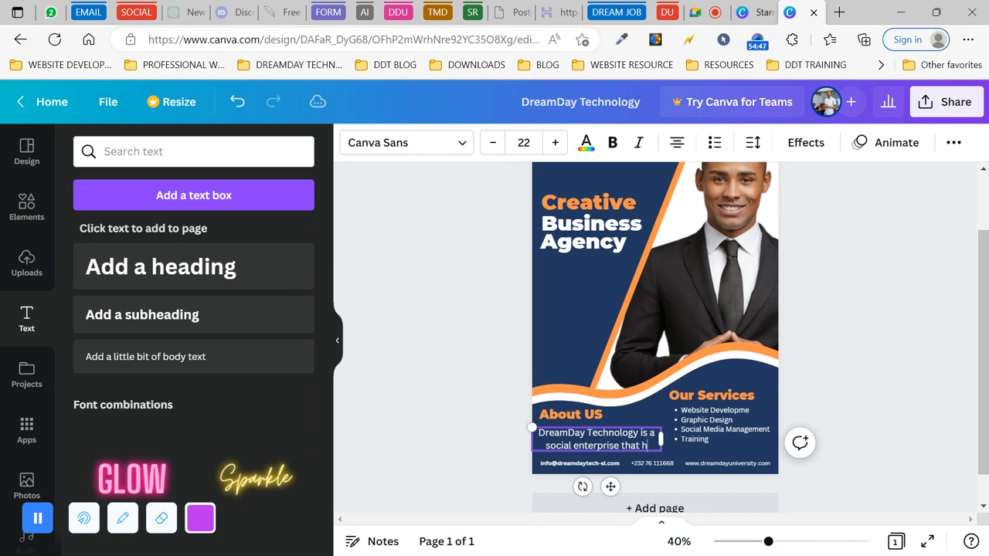
{"action": "type", "text": "elp to educatio"}
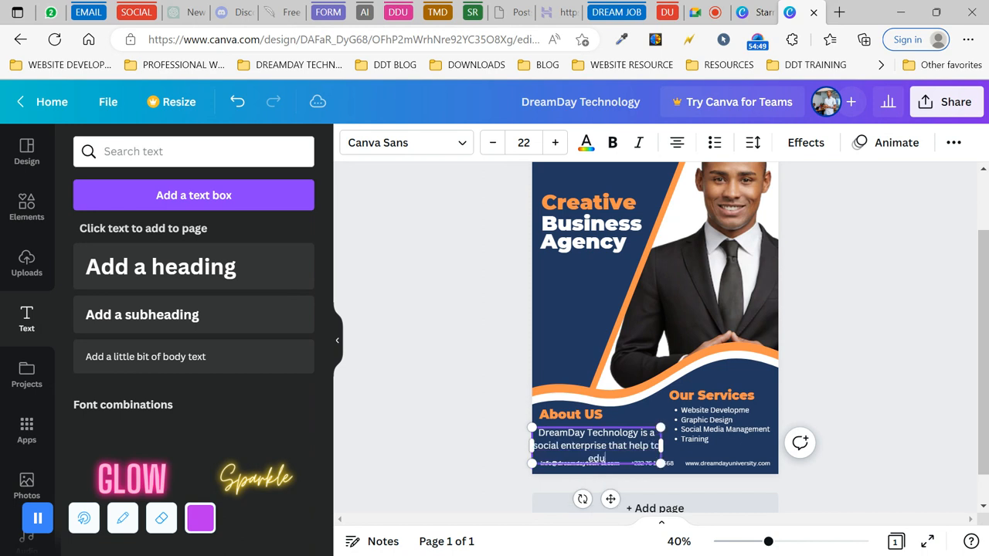
{"action": "key", "text": "BackSpace"}
{"action": "key", "text": "BackSpace"}
{"action": "type", "text": "e and empower"}
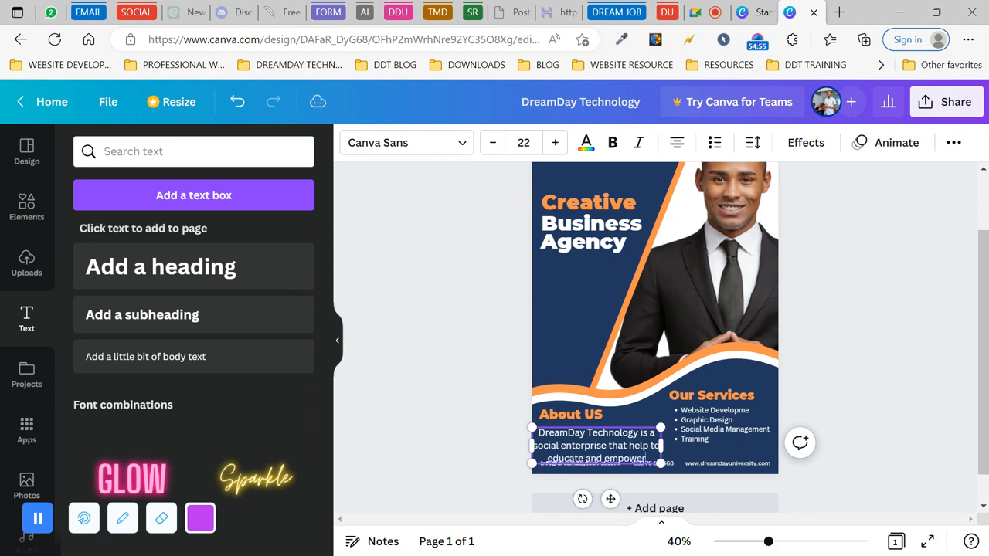
{"action": "type", "text": " you"}
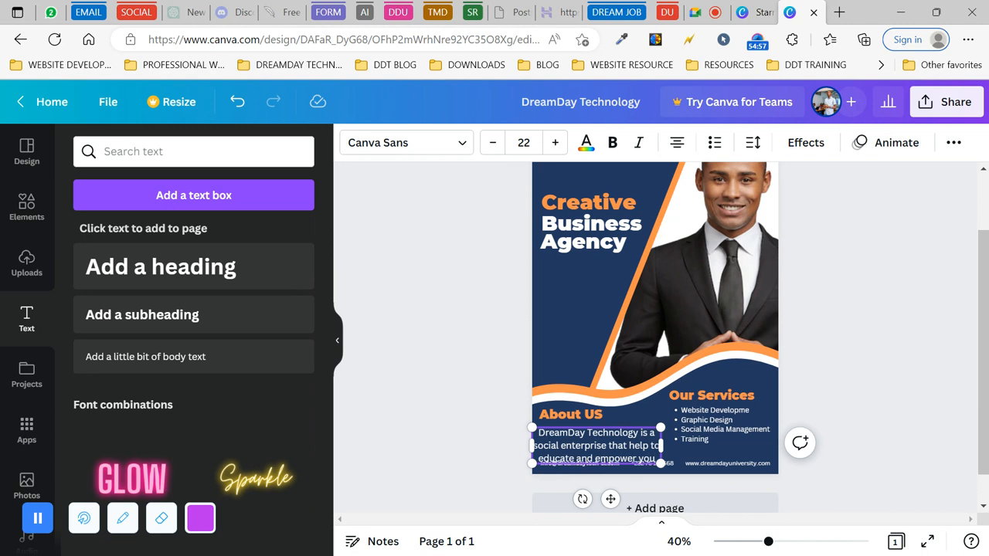
{"action": "type", "text": "ng peop"}
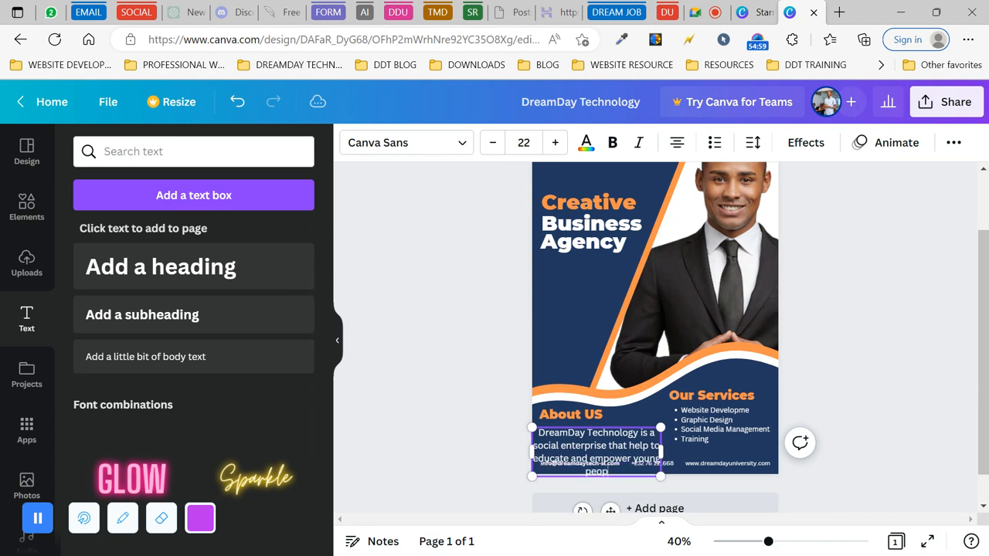
{"action": "type", "text": "le in Africa using"}
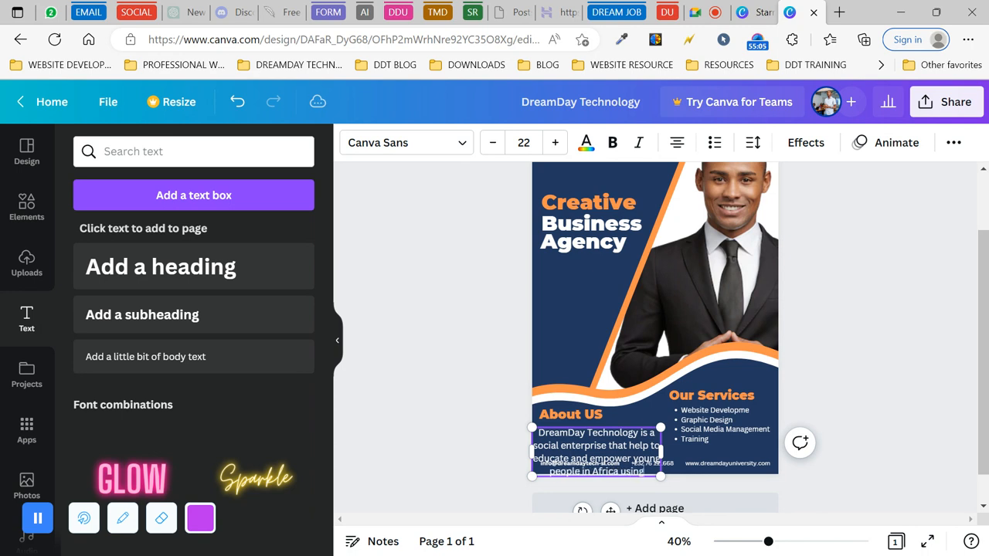
{"action": "type", "text": " tec"}
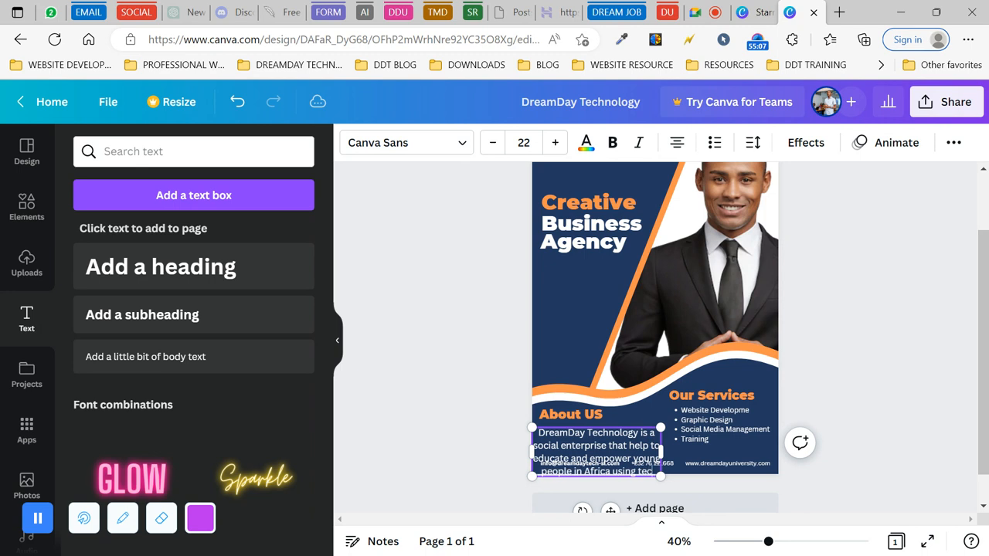
{"action": "type", "text": "h-based solutions"}
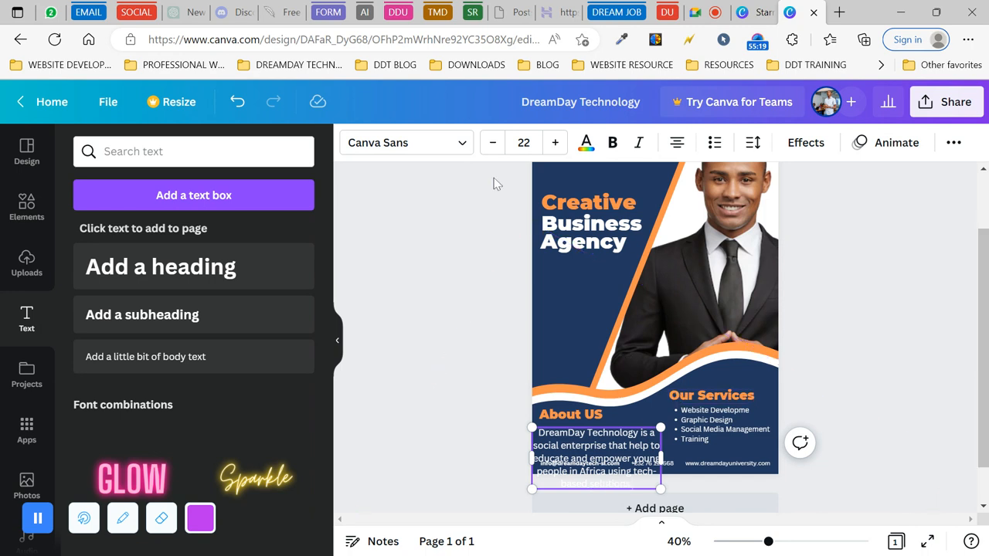
- Set the About US paragraph to size 14, left-align it, and narrow it to wrap onto three lines
{"action": "left_click", "coordinate": [492, 143]}
{"action": "left_click", "coordinate": [493, 143]}
{"action": "left_click", "coordinate": [492, 143]}
{"action": "left_click", "coordinate": [492, 143]}
{"action": "left_click", "coordinate": [492, 143]}
{"action": "left_click", "coordinate": [493, 143]}
{"action": "left_click", "coordinate": [493, 143]}
{"action": "left_click", "coordinate": [492, 143]}
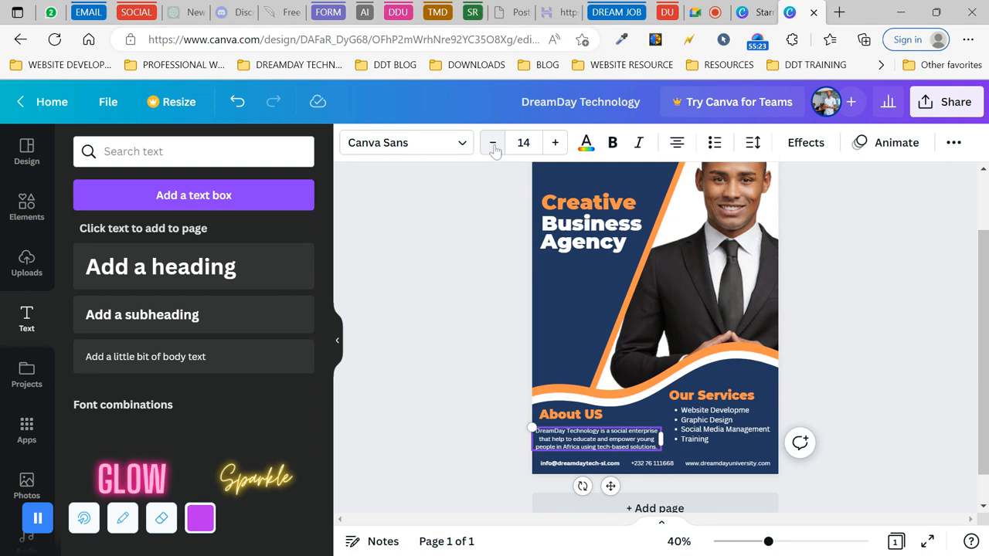
{"action": "left_click", "coordinate": [677, 143]}
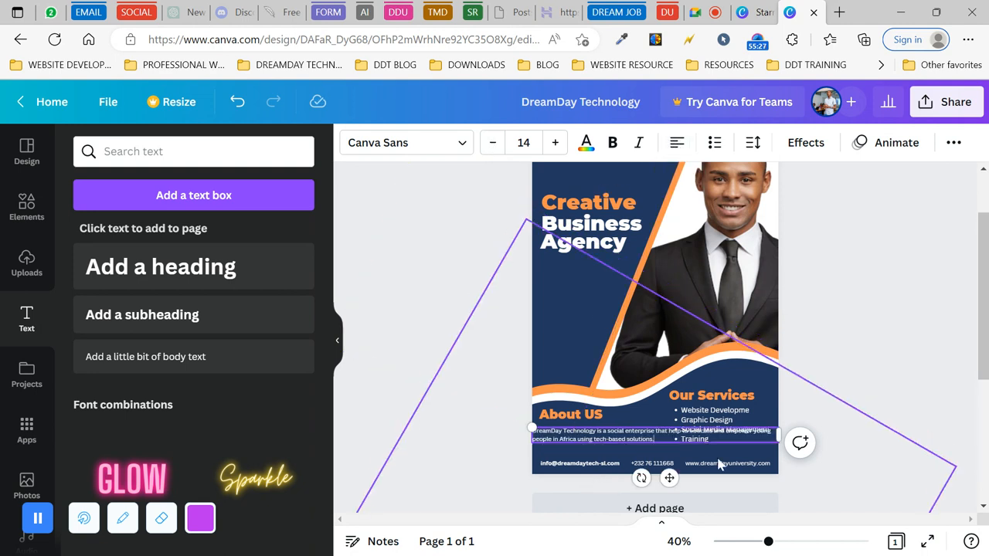
{"action": "left_click_drag", "start_coordinate": [779, 436], "coordinate": [668, 440]}
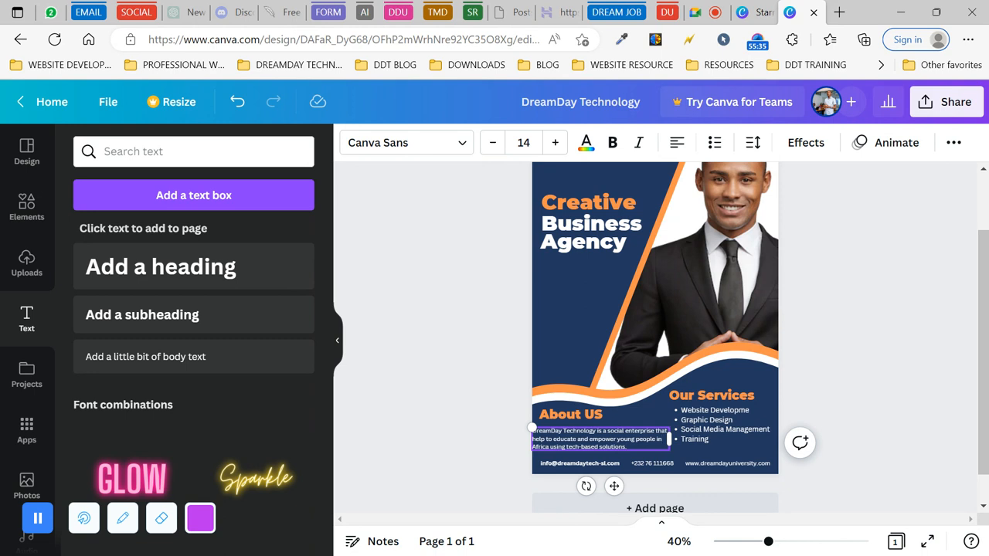
{"action": "left_click_drag", "start_coordinate": [669, 439], "coordinate": [644, 423]}
- Deselect everything and view the finished flyer in full-screen presentation mode
{"action": "left_click", "coordinate": [482, 434]}
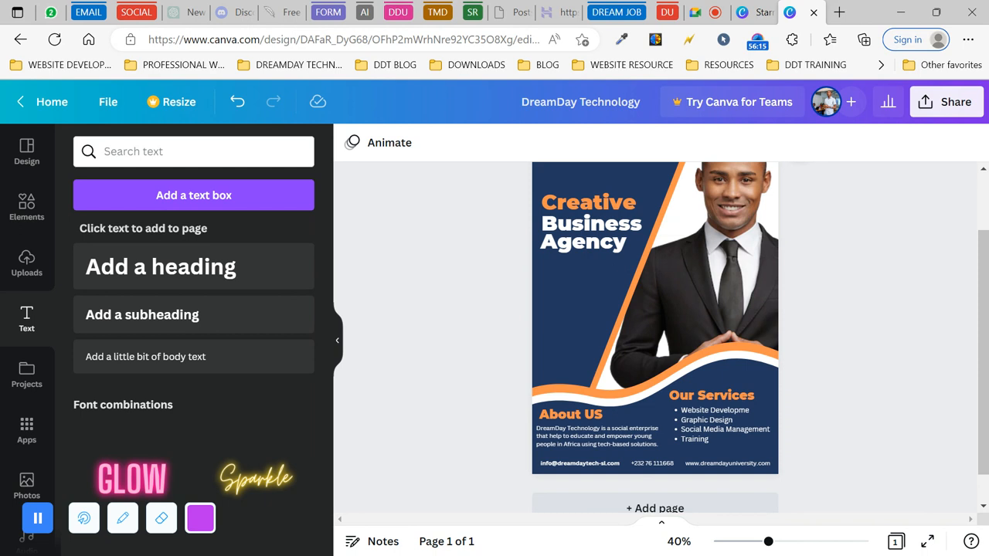
{"action": "left_click", "coordinate": [925, 543]}
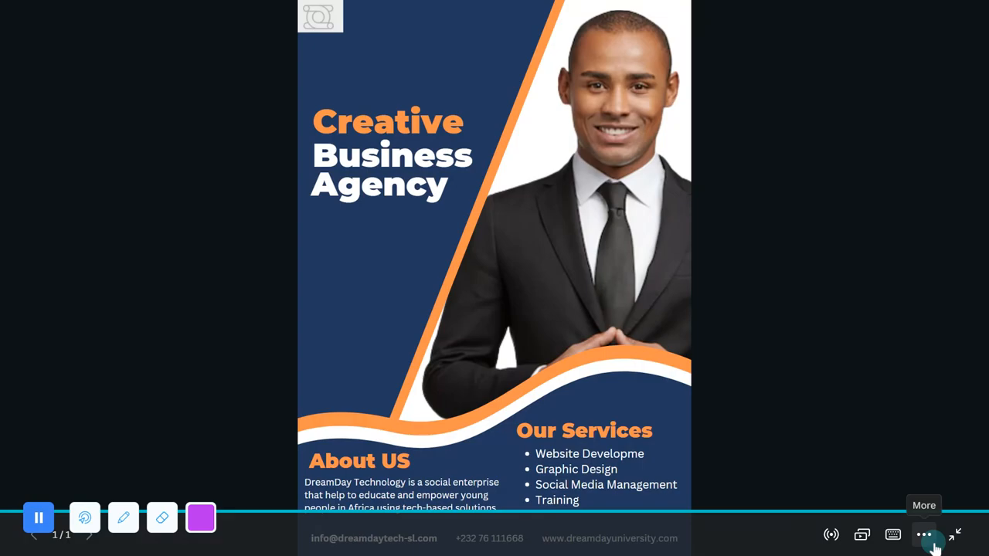
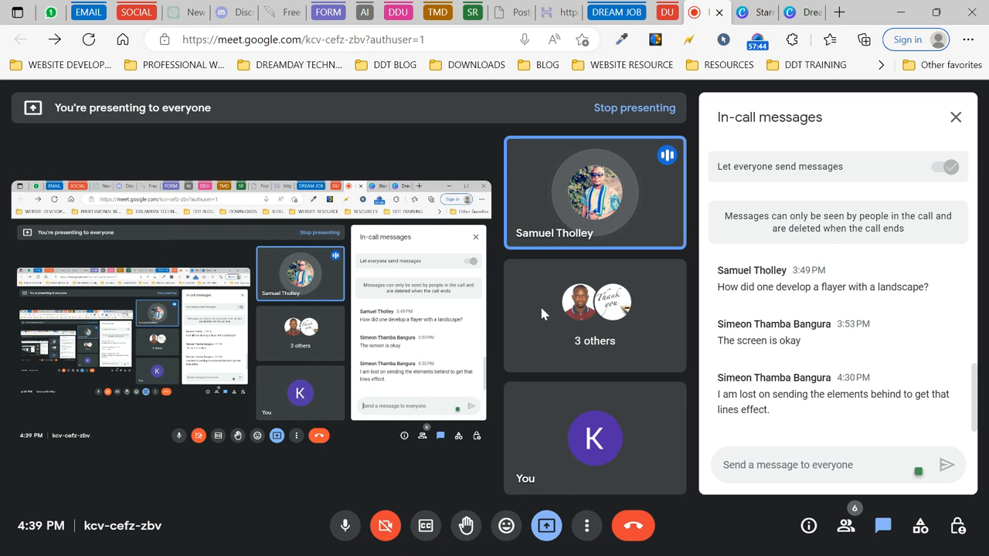
- Close Meet's People and chat panels so all tiles show, then go to Canva's Starred designs
{"action": "left_click", "coordinate": [850, 528]}
{"action": "scroll", "coordinate": [801, 407], "scroll_direction": "down", "scroll_amount": 1}
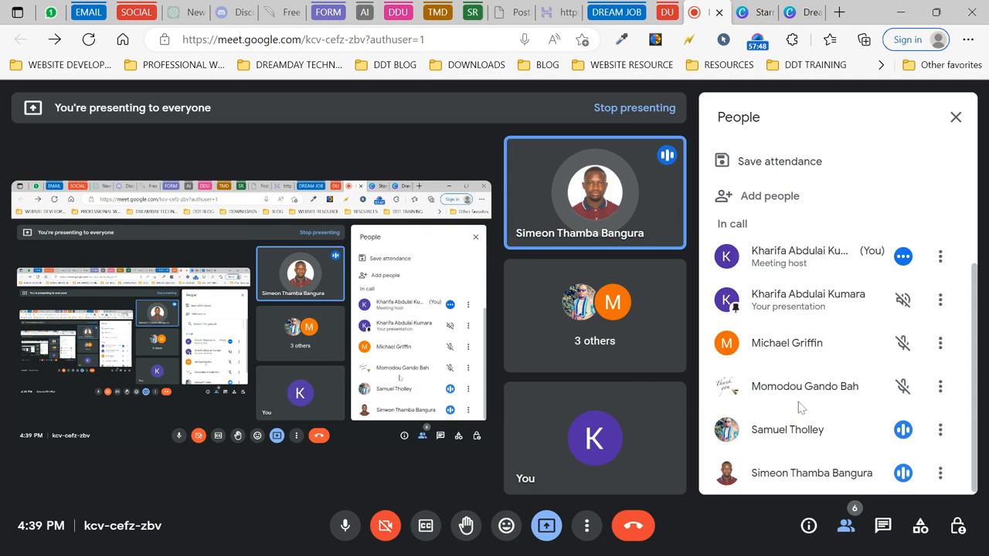
{"action": "scroll", "coordinate": [801, 407], "scroll_direction": "up", "scroll_amount": 1}
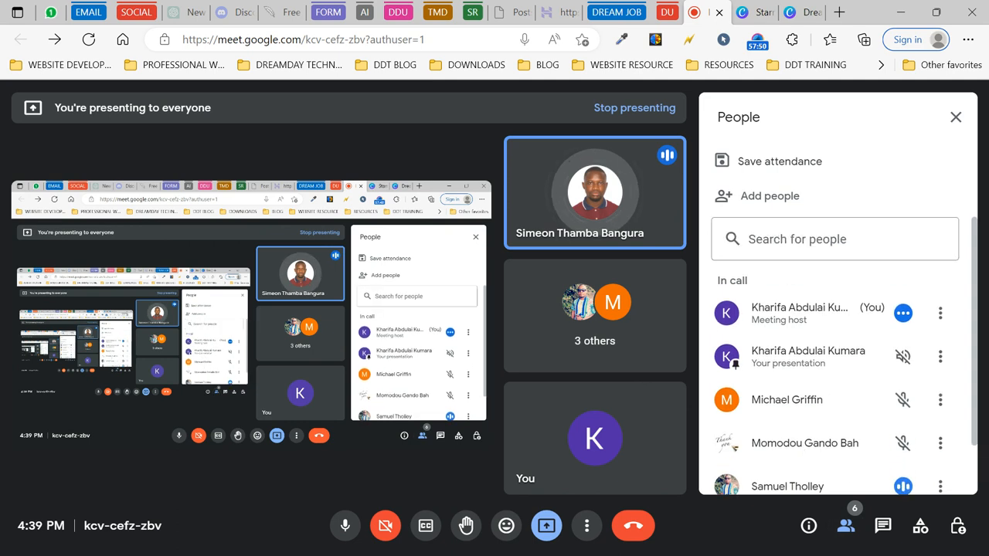
{"action": "left_click", "coordinate": [848, 528]}
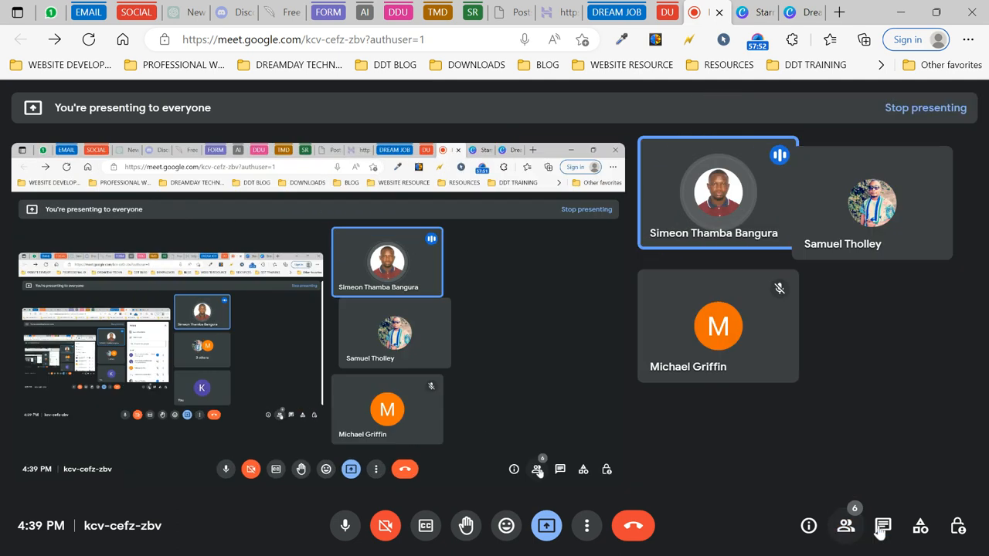
{"action": "left_click", "coordinate": [883, 528]}
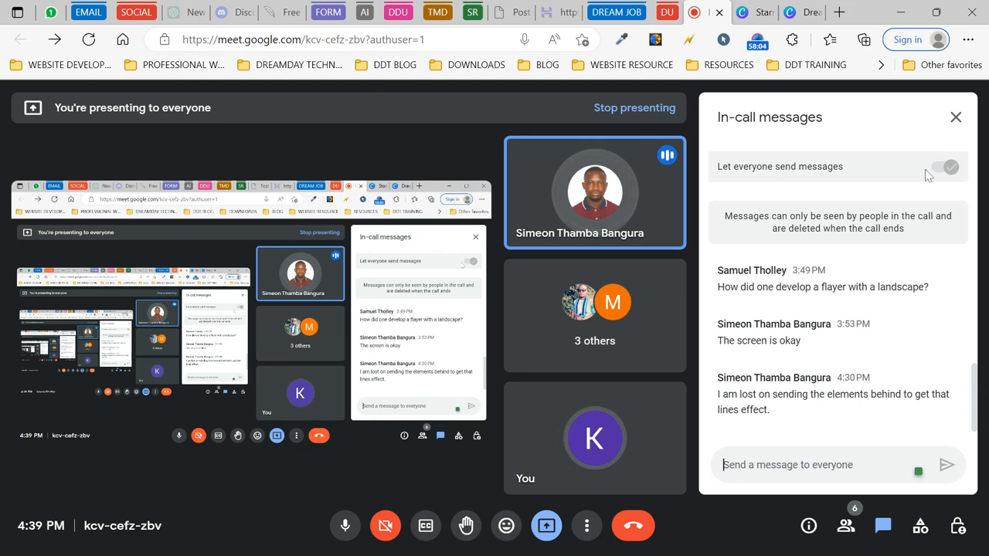
{"action": "left_click", "coordinate": [955, 117]}
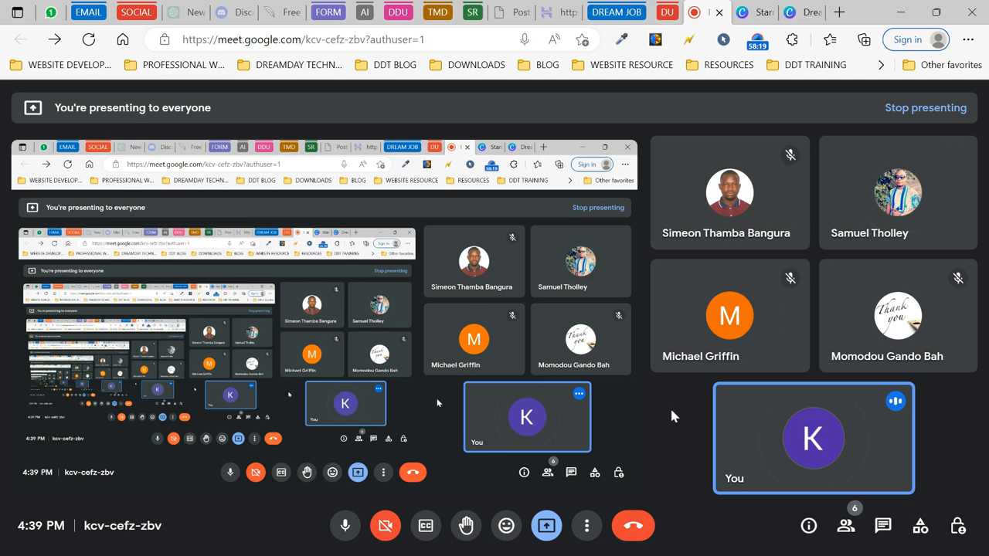
{"action": "left_click", "coordinate": [768, 11]}
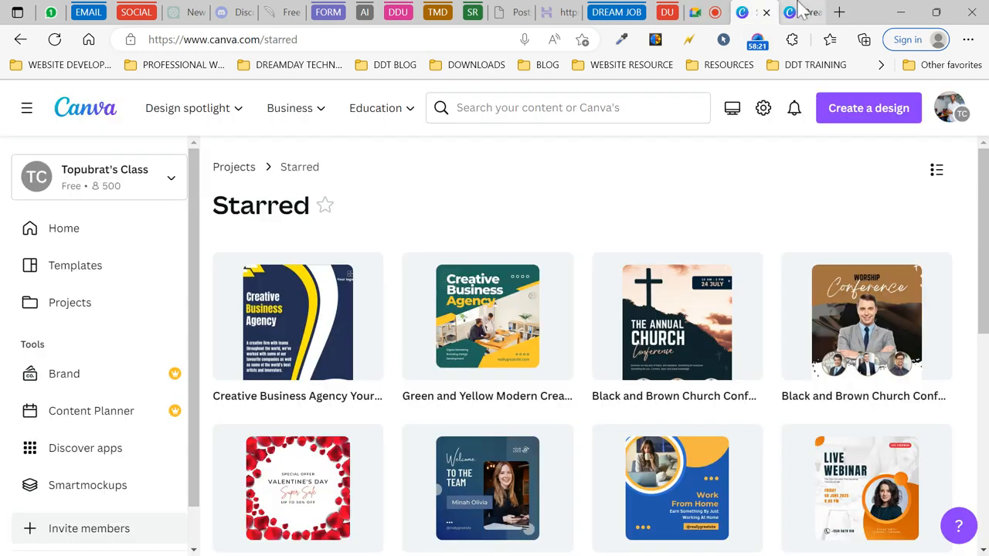
- Open the 'Creative Business Agency' flyer in Canva's editor and dismiss the presenting-experience rating popup
{"action": "left_click", "coordinate": [803, 12]}
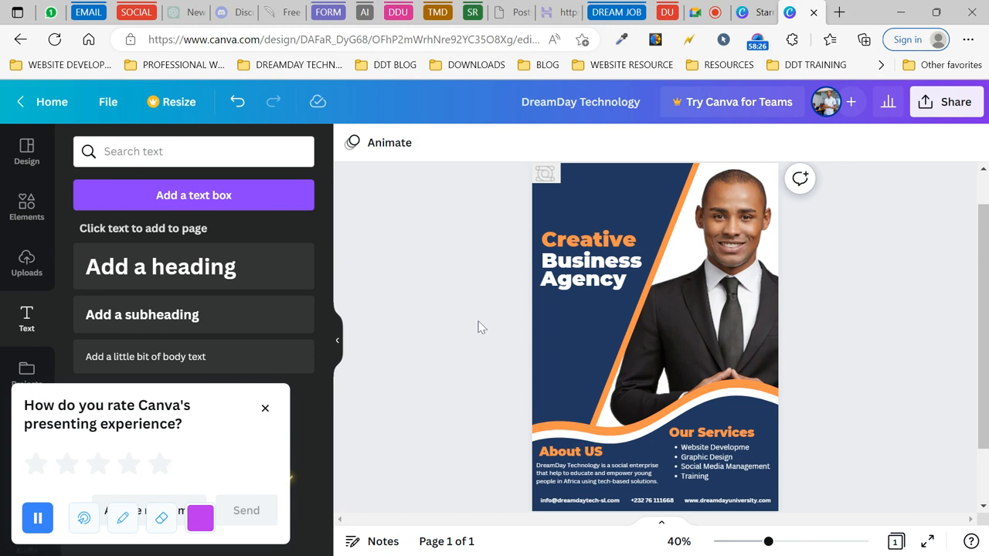
{"action": "left_click", "coordinate": [264, 408]}
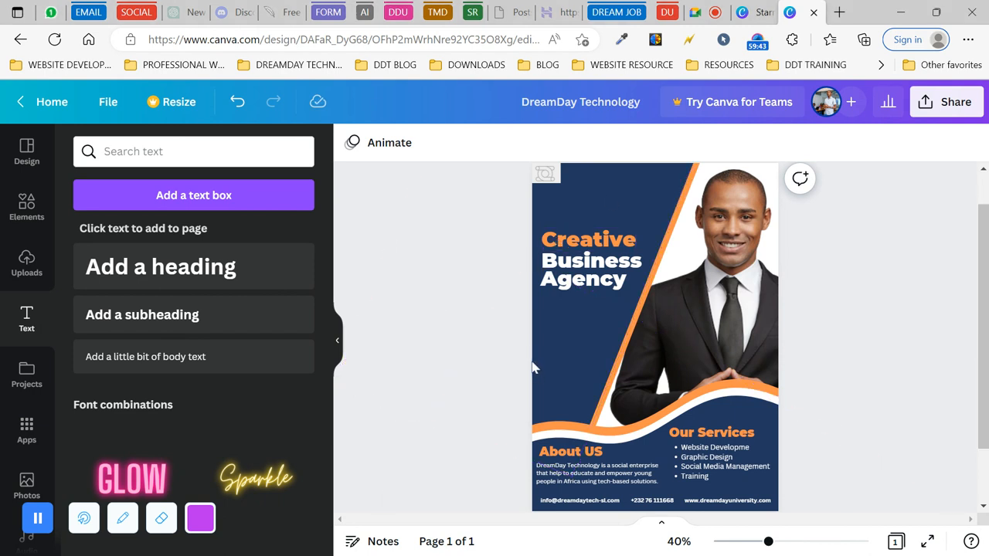
{"action": "scroll", "coordinate": [495, 349], "scroll_direction": "down", "scroll_amount": 2}
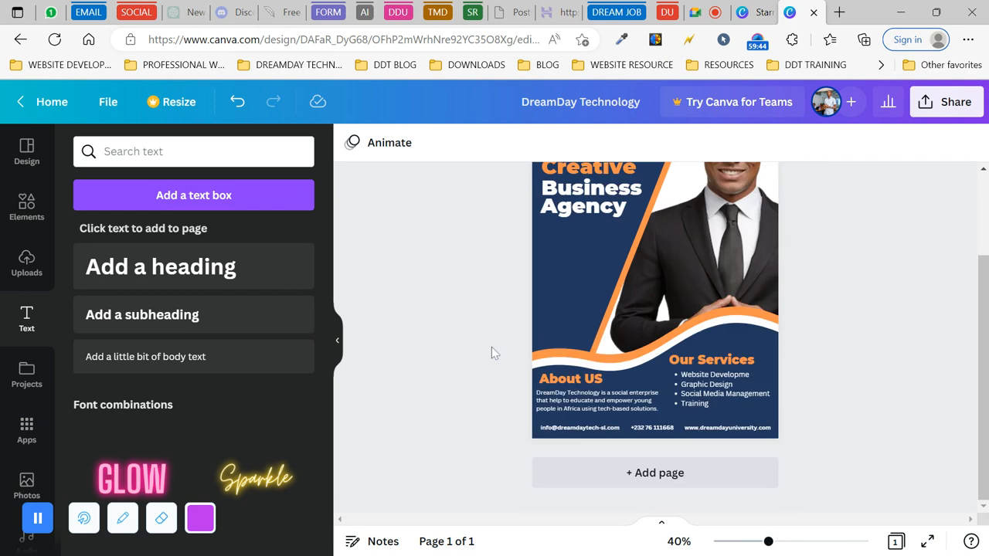
- Add a blank second page below the flyer and open the Elements library
{"action": "left_click", "coordinate": [654, 467]}
{"action": "scroll", "coordinate": [435, 319], "scroll_direction": "up", "scroll_amount": 1}
{"action": "scroll", "coordinate": [436, 319], "scroll_direction": "down", "scroll_amount": 2}
{"action": "scroll", "coordinate": [435, 319], "scroll_direction": "up", "scroll_amount": 3}
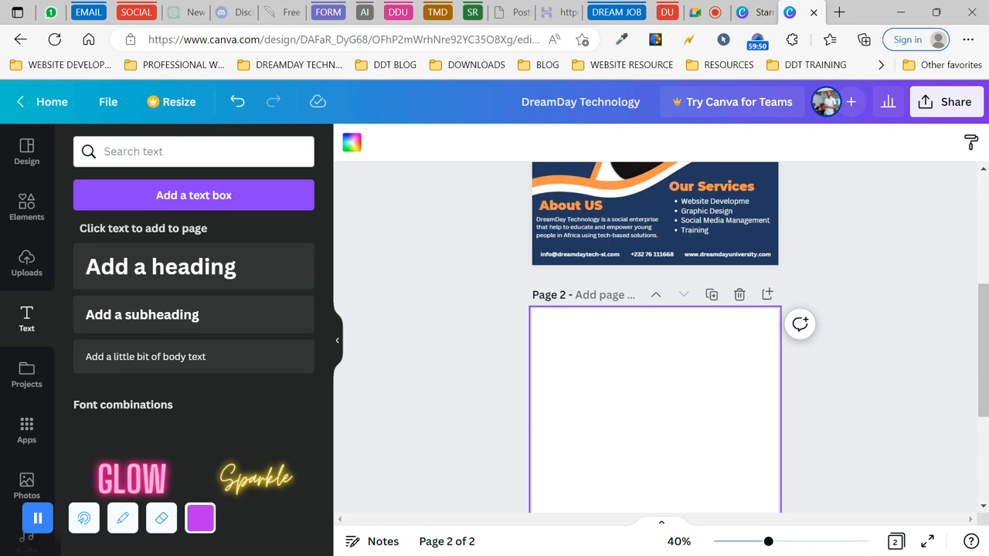
{"action": "scroll", "coordinate": [560, 177], "scroll_direction": "up", "scroll_amount": 5}
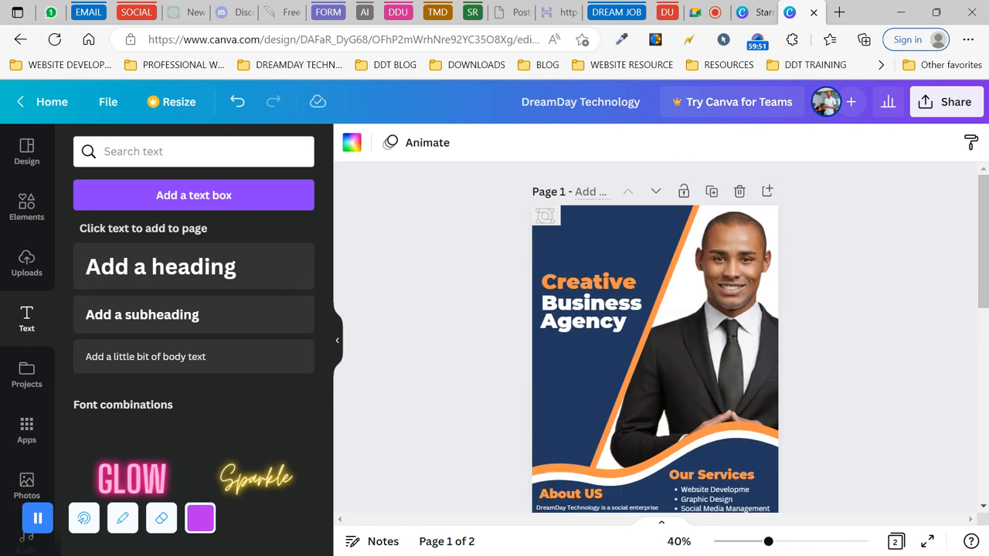
{"action": "scroll", "coordinate": [479, 258], "scroll_direction": "down", "scroll_amount": 6}
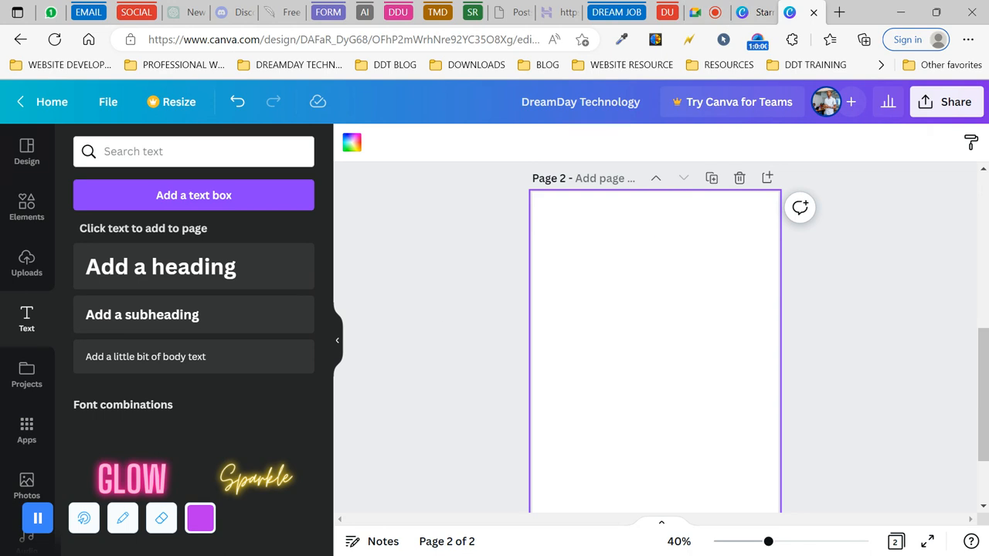
{"action": "left_click", "coordinate": [455, 323]}
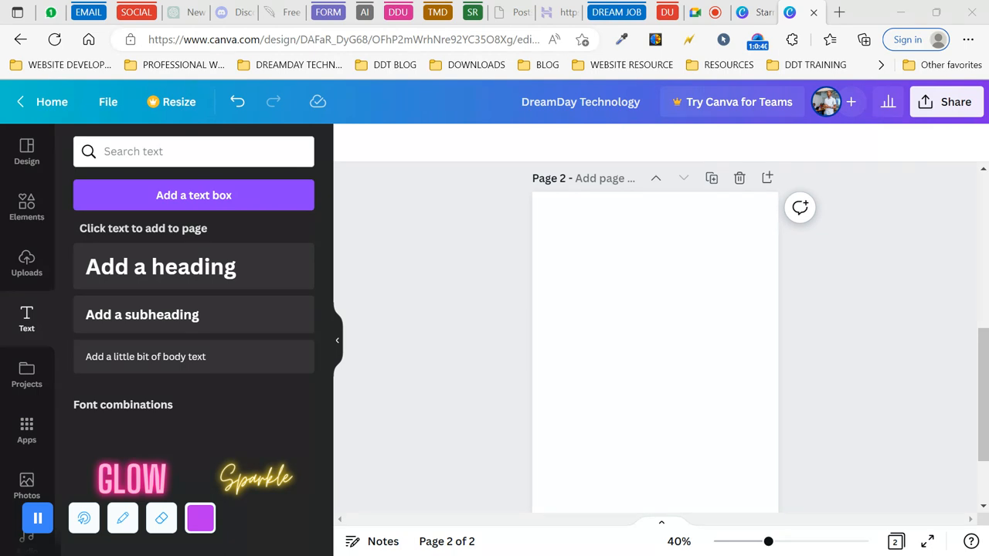
{"action": "left_click", "coordinate": [901, 13]}
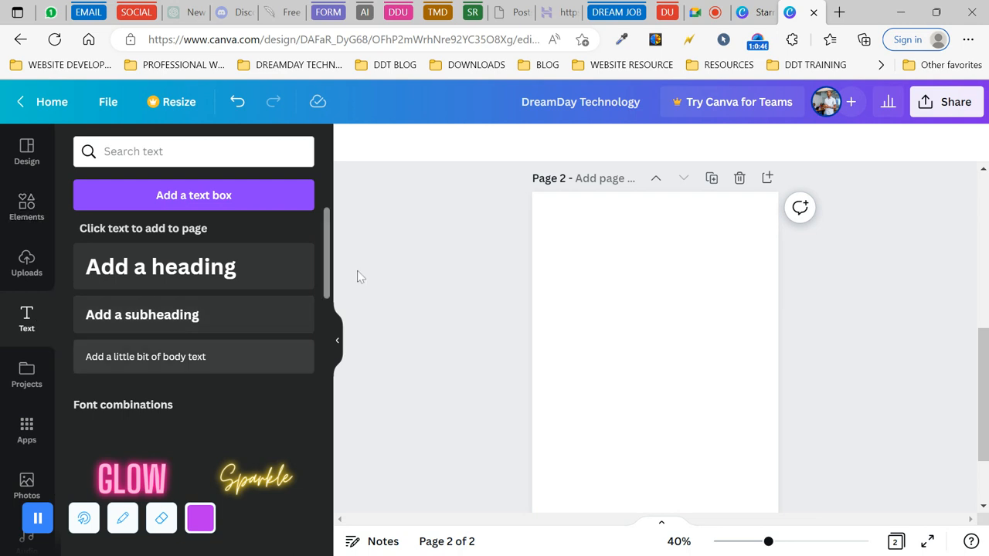
{"action": "left_click", "coordinate": [26, 204]}
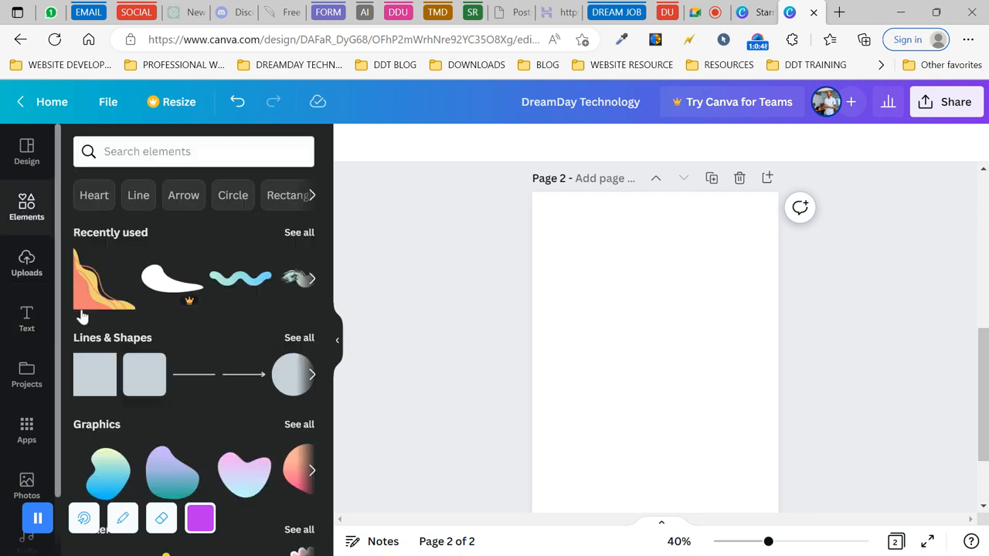
- Add a navy circle to Page 2 and enlarge it to cover the page's upper area
{"action": "left_click", "coordinate": [287, 377]}
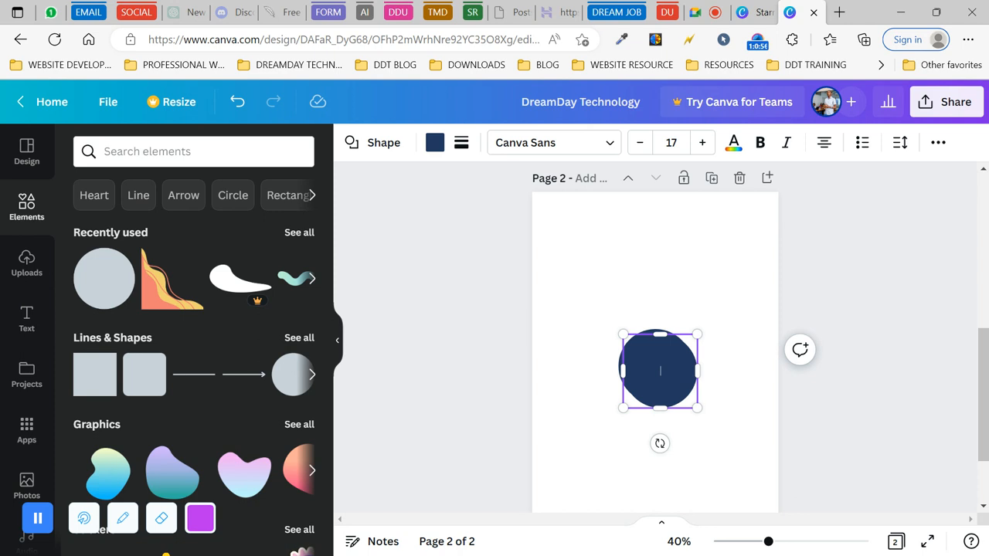
{"action": "left_click", "coordinate": [566, 425]}
{"action": "left_click", "coordinate": [648, 371]}
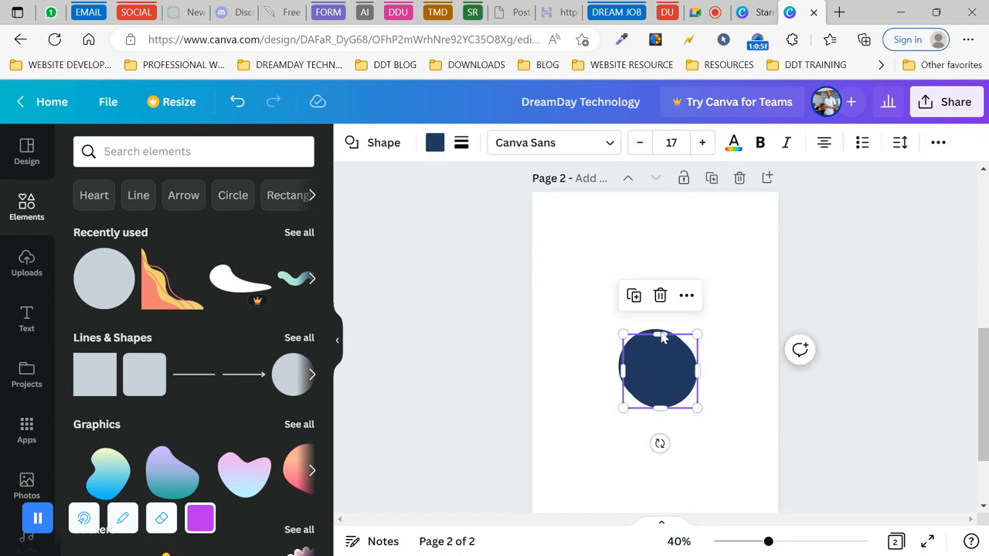
{"action": "left_click", "coordinate": [661, 295]}
{"action": "left_click_drag", "start_coordinate": [662, 357], "coordinate": [625, 258]}
{"action": "left_click_drag", "start_coordinate": [656, 224], "coordinate": [912, 166]}
{"action": "left_click_drag", "start_coordinate": [709, 243], "coordinate": [603, 367]}
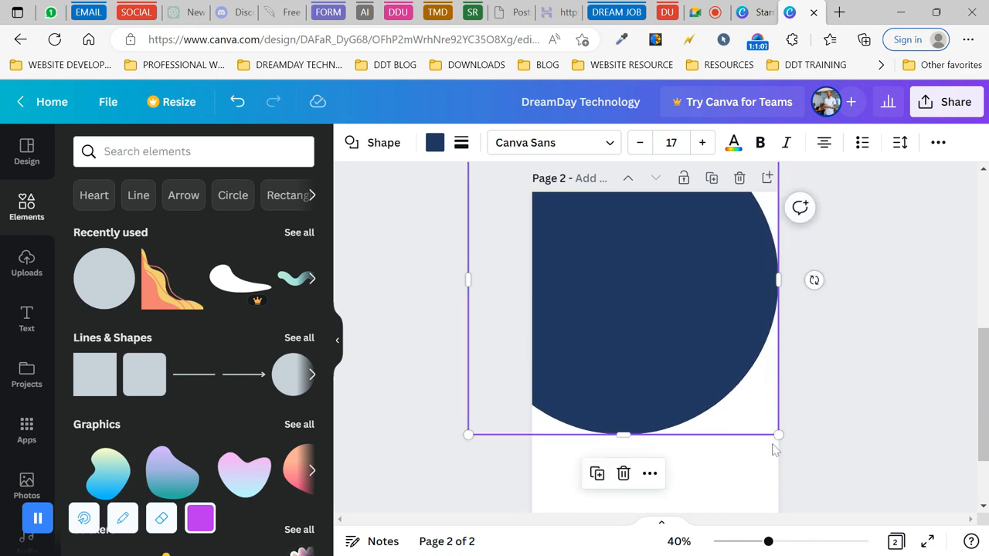
{"action": "left_click_drag", "start_coordinate": [780, 436], "coordinate": [872, 435]}
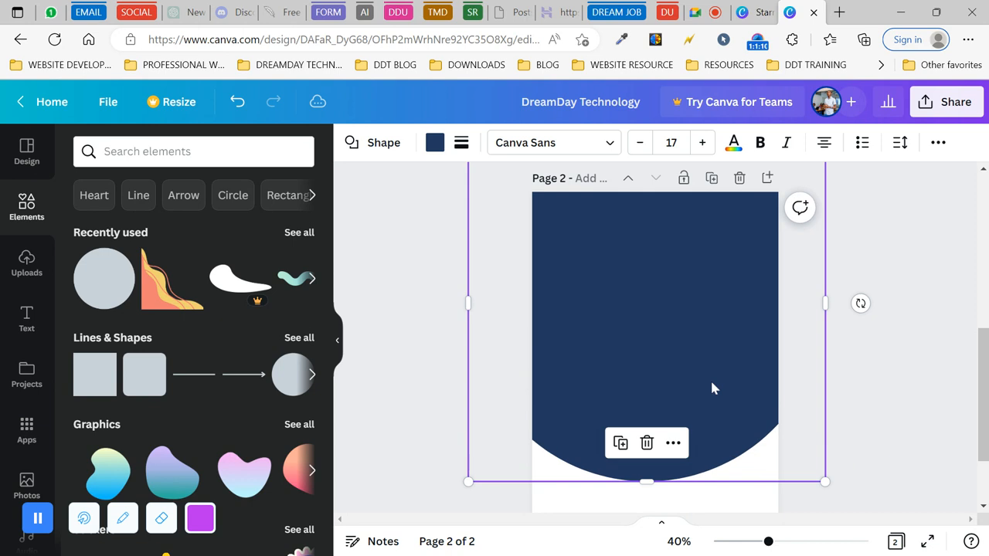
{"action": "left_click_drag", "start_coordinate": [702, 372], "coordinate": [716, 292]}
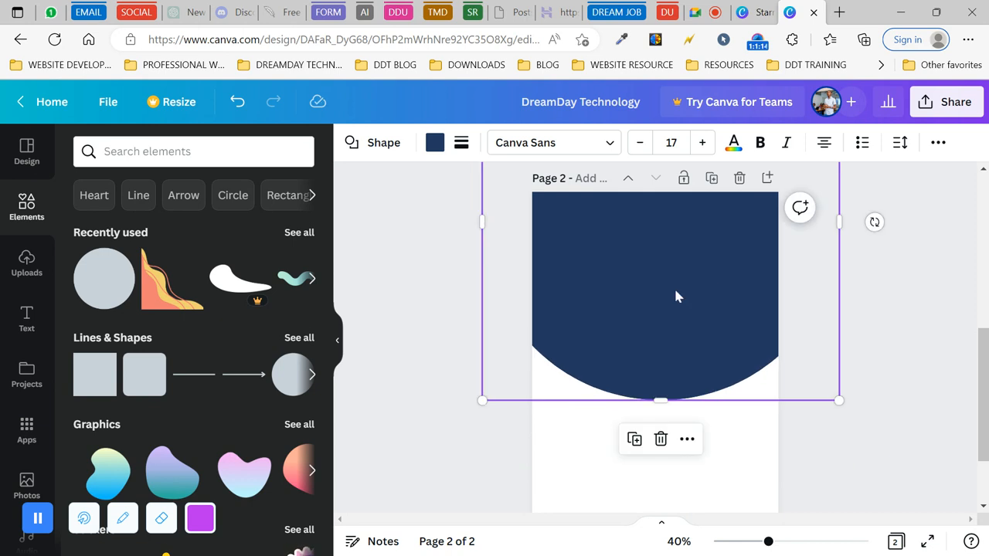
- Duplicate the navy circle, centre the copy, and bring up its fill colours
{"action": "left_click", "coordinate": [635, 439]}
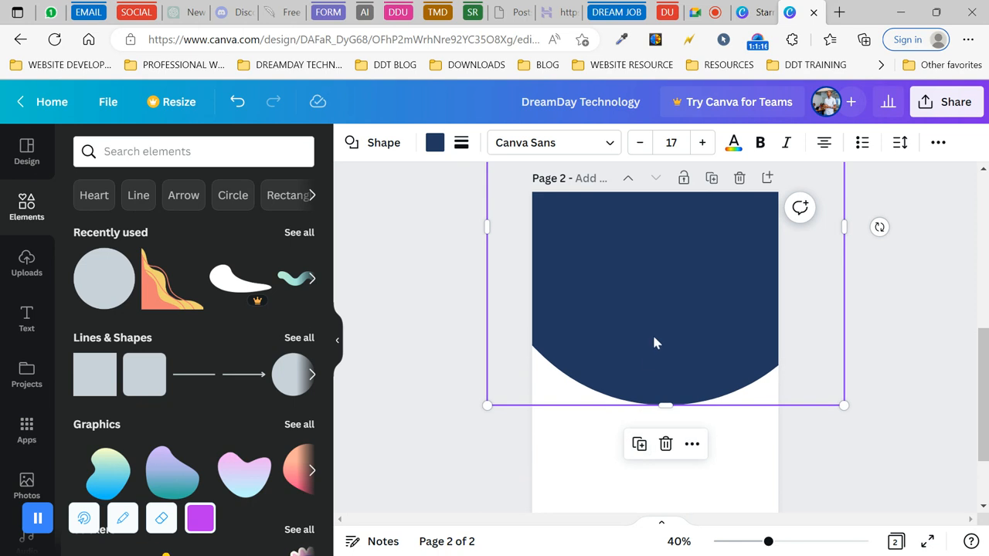
{"action": "left_click_drag", "start_coordinate": [653, 342], "coordinate": [649, 355]}
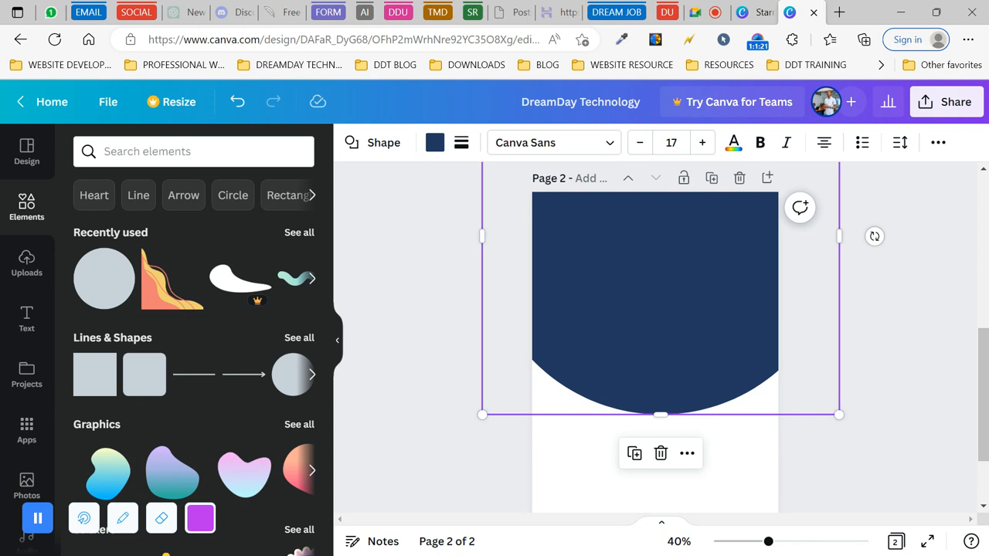
{"action": "key", "text": "alt+Tab"}
{"action": "key", "text": "alt+Tab"}
{"action": "left_click", "coordinate": [435, 143]}
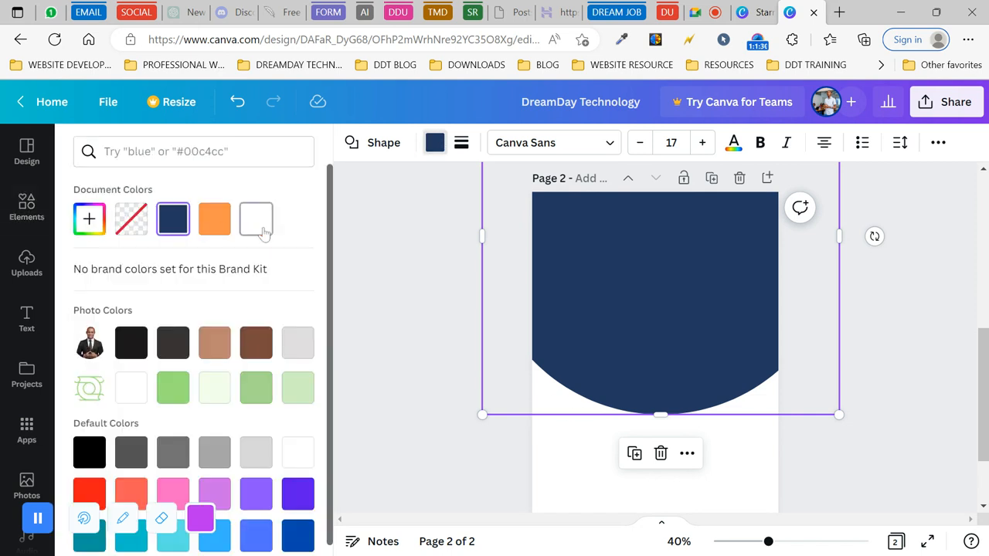
- Try a white fill on the copied circle, then undo it and raise the navy circle higher
{"action": "left_click", "coordinate": [261, 231]}
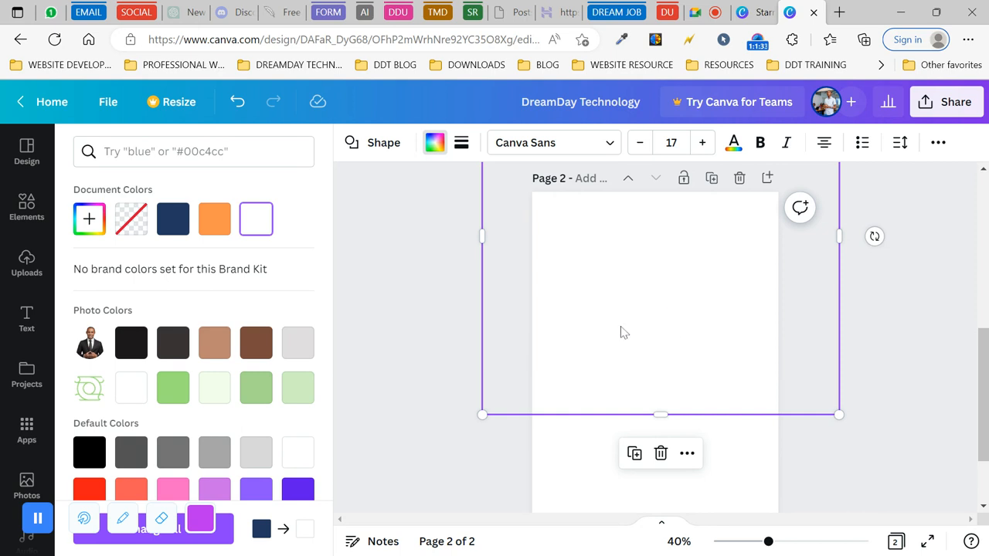
{"action": "left_click_drag", "start_coordinate": [621, 332], "coordinate": [620, 283]}
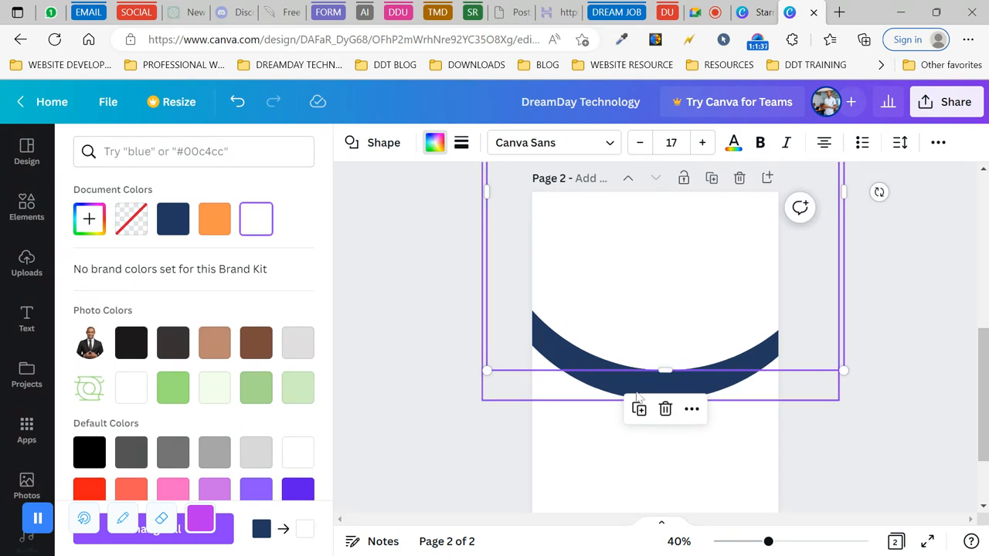
{"action": "left_click", "coordinate": [638, 396]}
{"action": "left_click", "coordinate": [662, 310]}
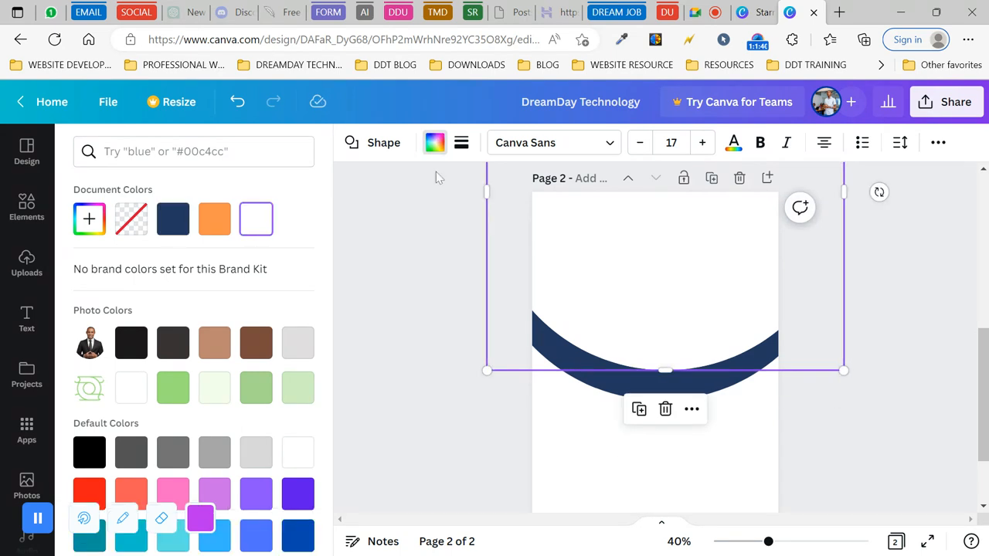
{"action": "left_click", "coordinate": [436, 142]}
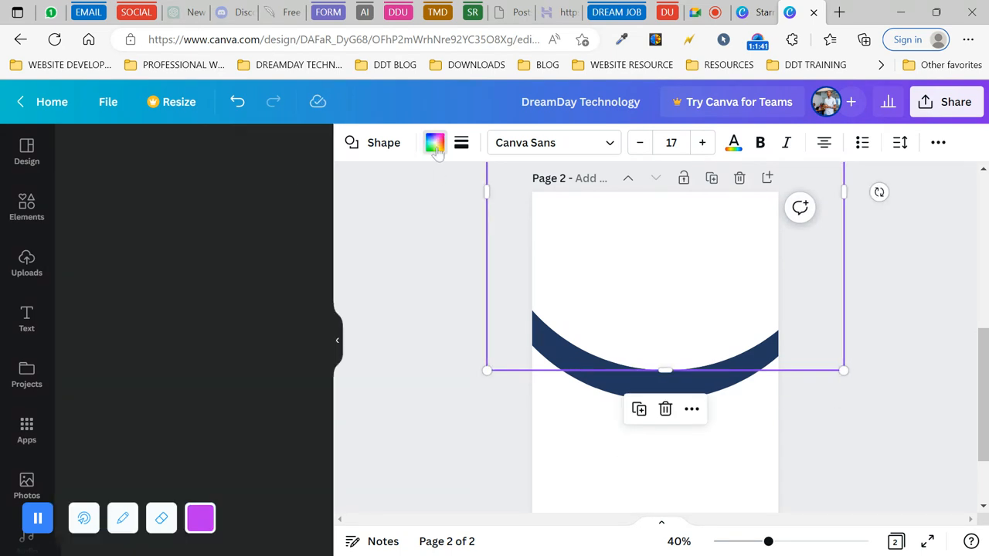
{"action": "left_click", "coordinate": [237, 102]}
{"action": "left_click", "coordinate": [238, 103]}
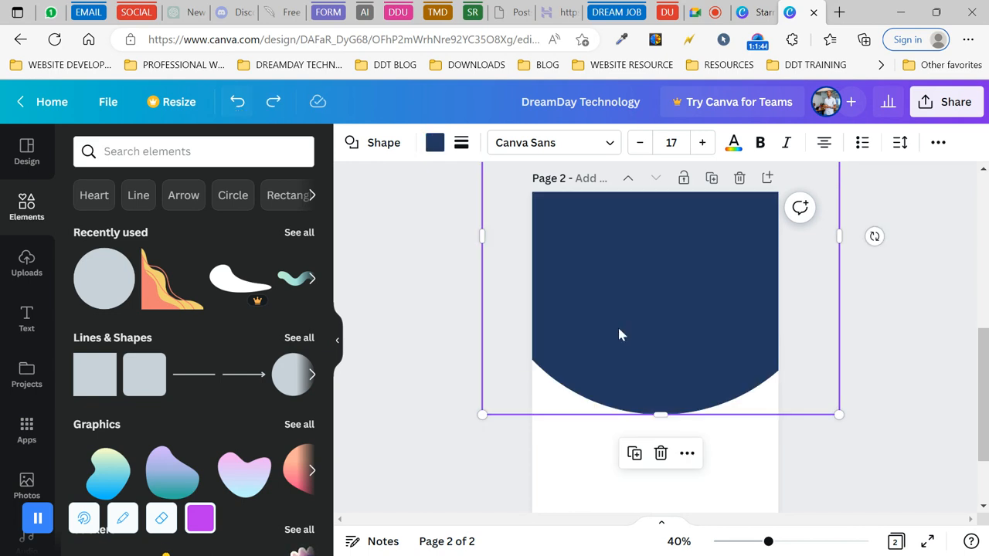
{"action": "left_click_drag", "start_coordinate": [645, 311], "coordinate": [636, 258]}
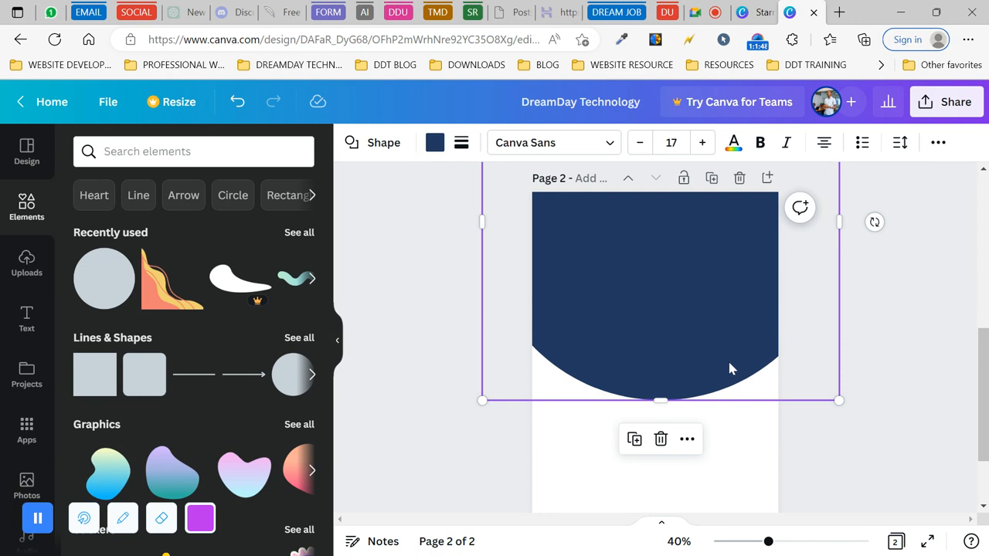
- Recolour the copied circle orange and shift it so an orange arc peeks below the navy curve
{"action": "left_click", "coordinate": [433, 147]}
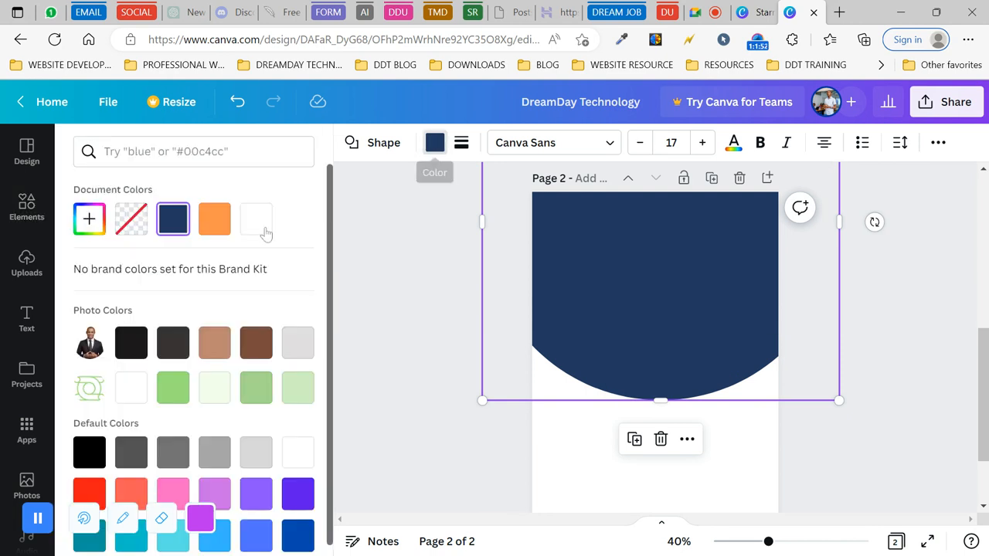
{"action": "left_click", "coordinate": [256, 220]}
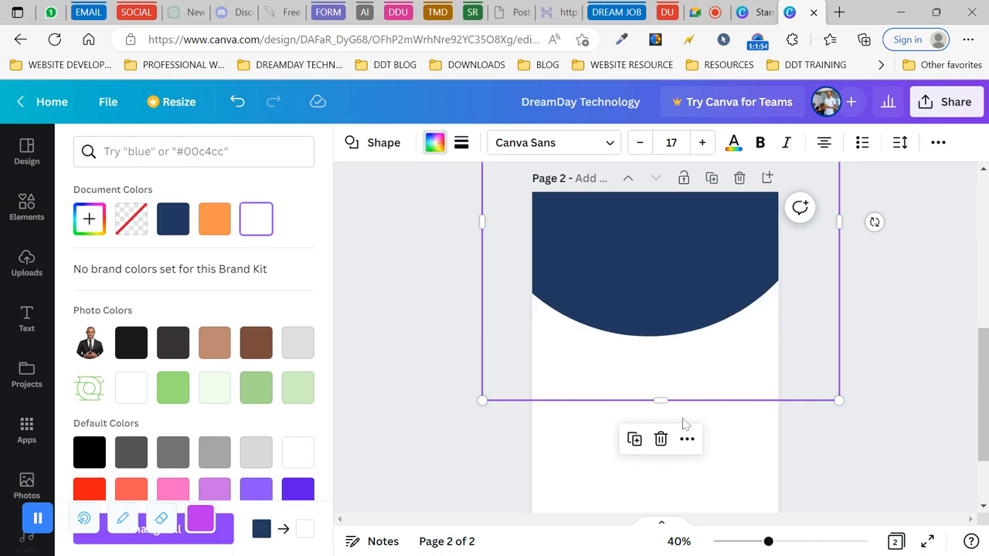
{"action": "left_click_drag", "start_coordinate": [662, 307], "coordinate": [647, 272]}
{"action": "left_click_drag", "start_coordinate": [710, 256], "coordinate": [698, 317]}
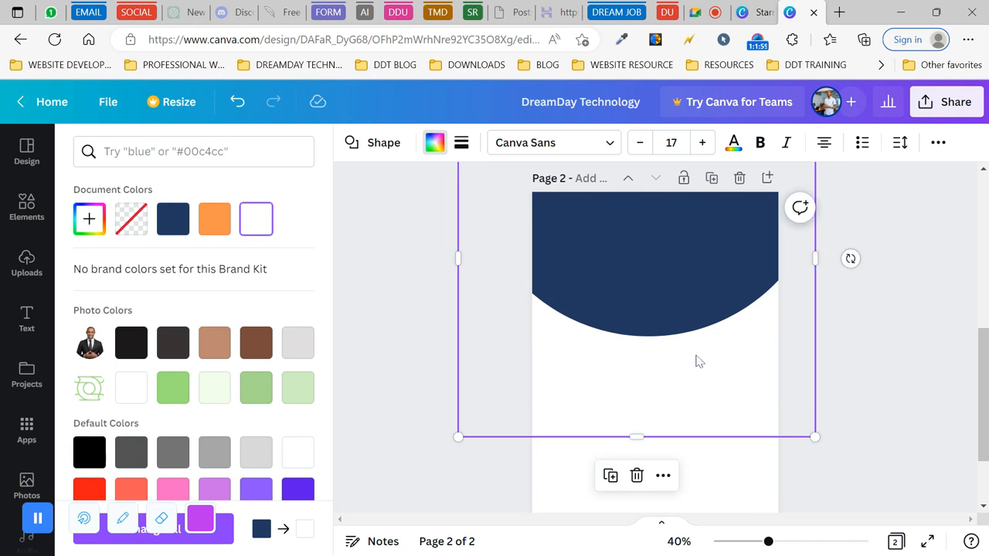
{"action": "left_click", "coordinate": [177, 225]}
{"action": "left_click", "coordinate": [214, 219]}
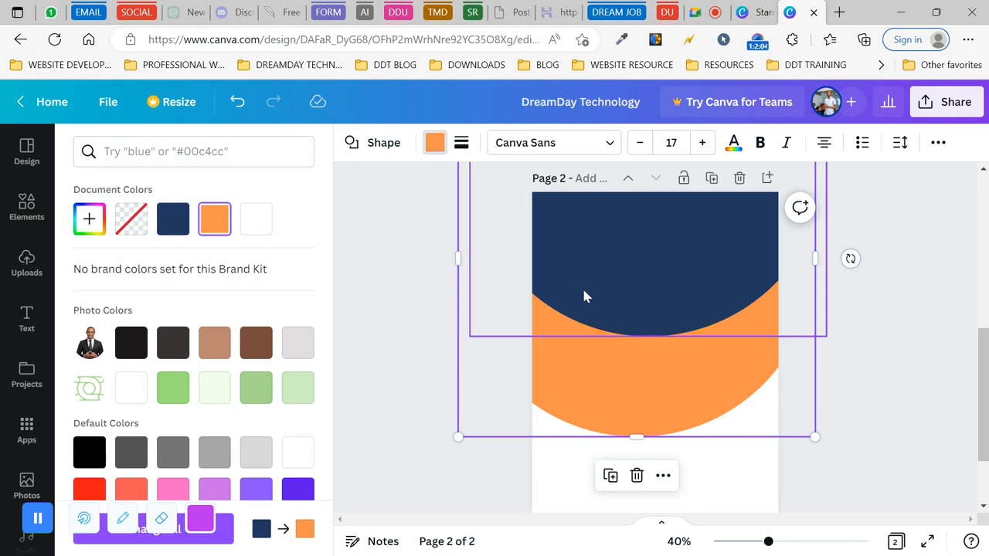
{"action": "left_click_drag", "start_coordinate": [646, 284], "coordinate": [661, 324]}
{"action": "left_click", "coordinate": [658, 261]}
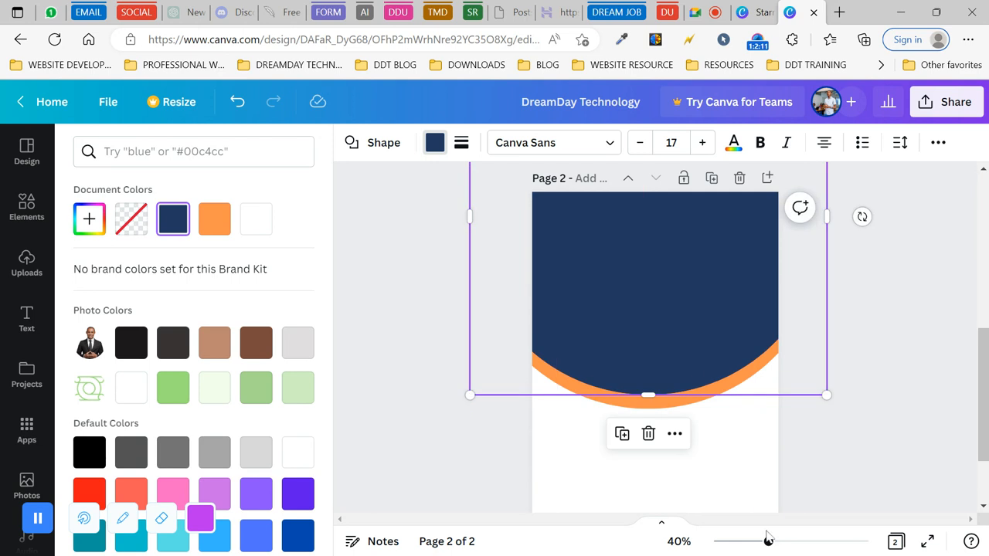
- Zoom the page view out to 35% and show the Elements library
{"action": "left_click_drag", "start_coordinate": [769, 544], "coordinate": [764, 543]}
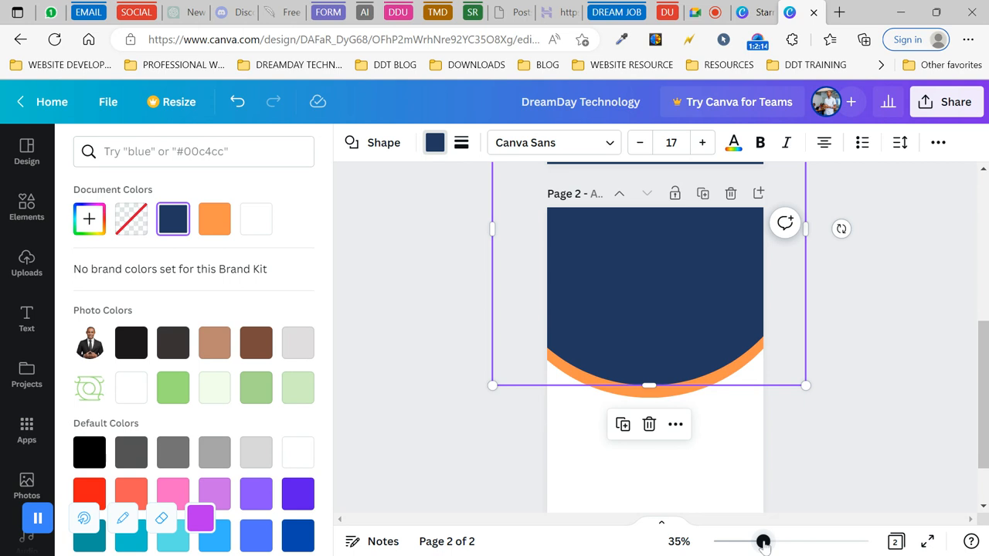
{"action": "scroll", "coordinate": [404, 429], "scroll_direction": "down", "scroll_amount": 1}
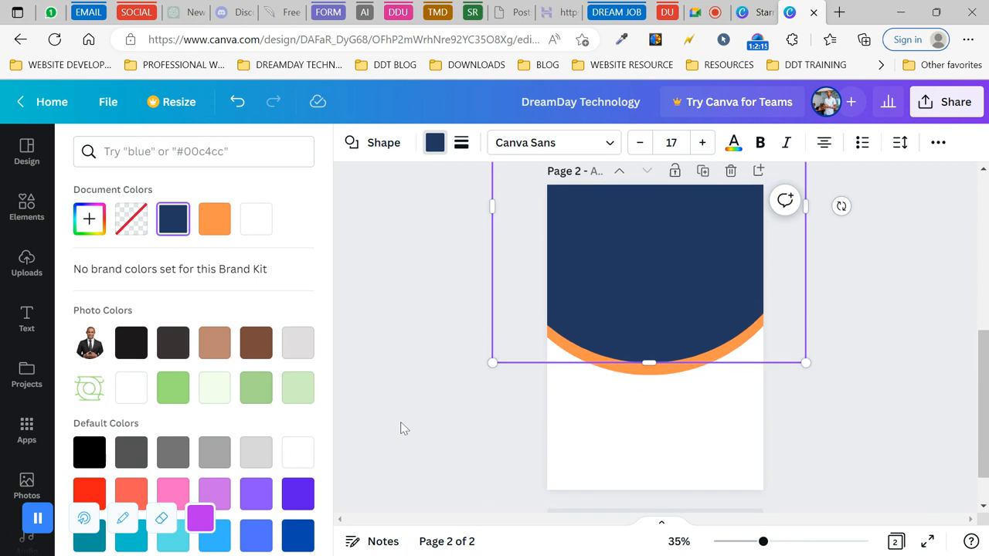
{"action": "left_click", "coordinate": [402, 424]}
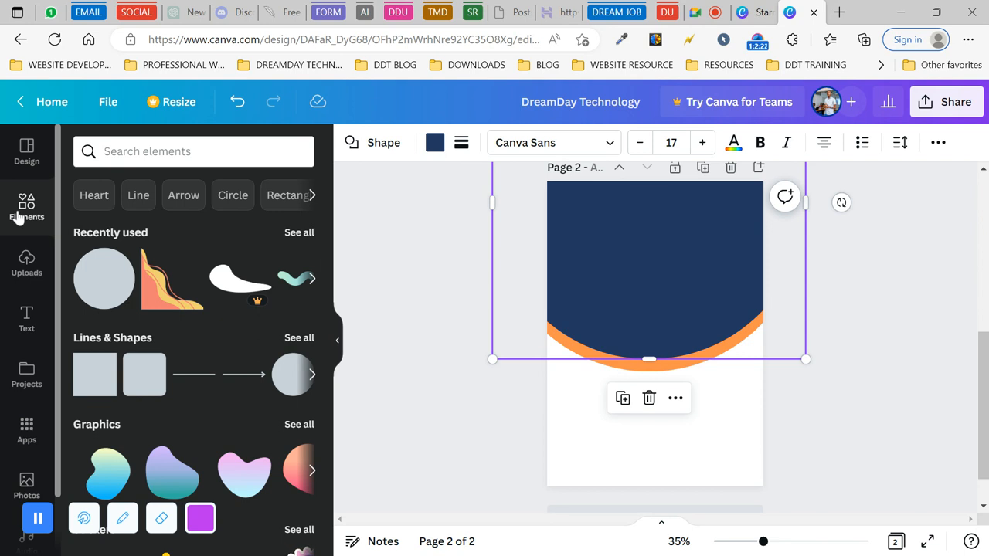
- Add a circular photo frame and move it to the page's top-right
{"action": "scroll", "coordinate": [218, 365], "scroll_direction": "down", "scroll_amount": 4}
{"action": "scroll", "coordinate": [220, 373], "scroll_direction": "down", "scroll_amount": 6}
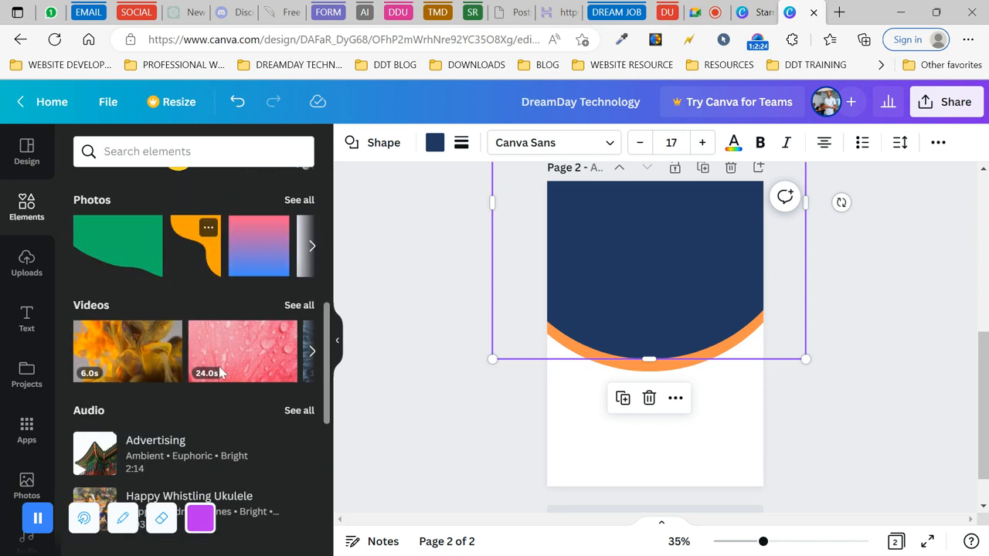
{"action": "scroll", "coordinate": [220, 372], "scroll_direction": "down", "scroll_amount": 2}
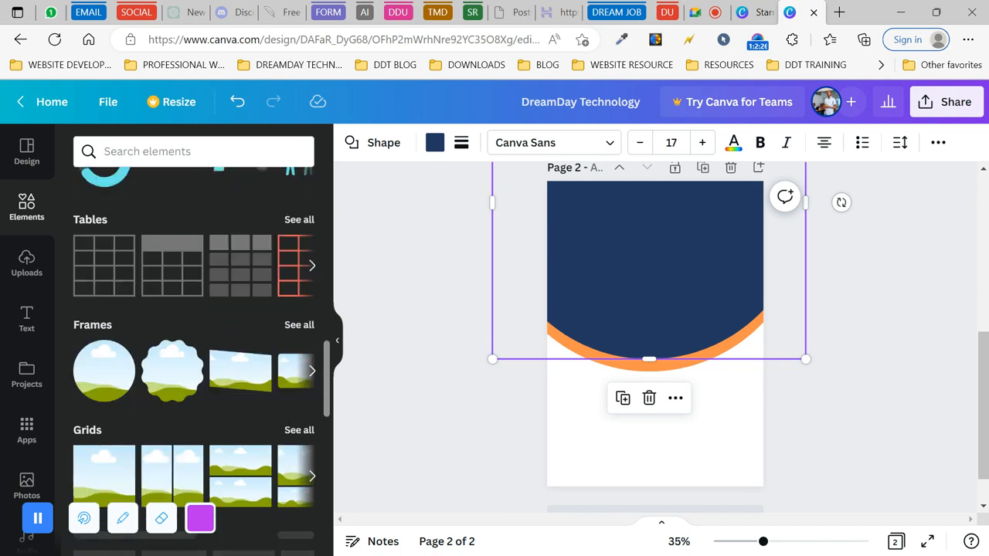
{"action": "left_click", "coordinate": [99, 372]}
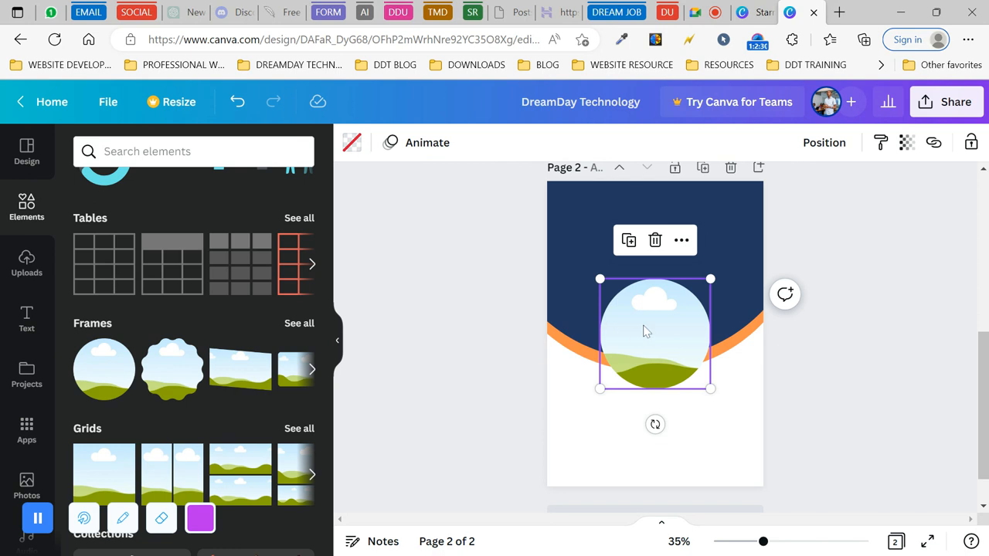
{"action": "left_click_drag", "start_coordinate": [650, 330], "coordinate": [709, 264]}
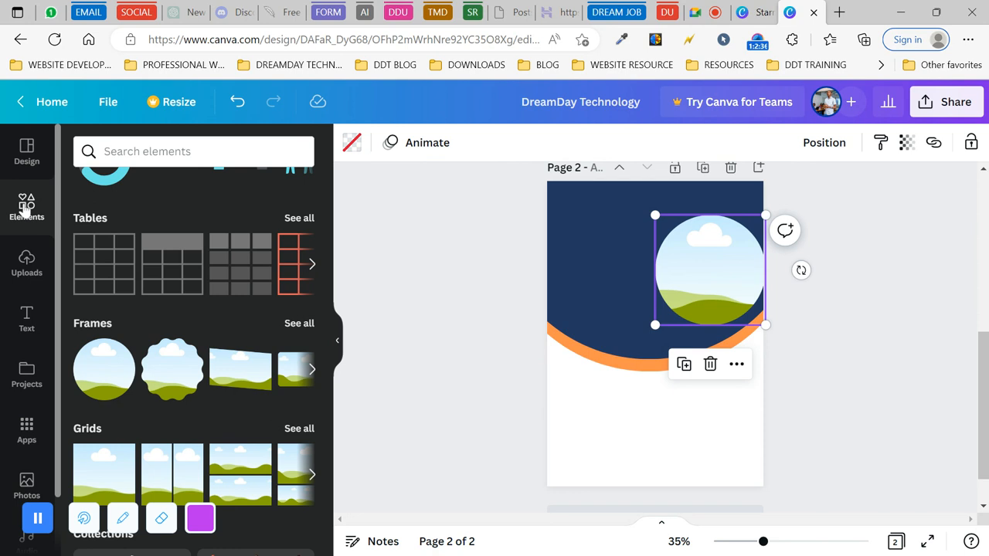
- Add an orange circle, resize it, and place it over the top-right photo frame
{"action": "scroll", "coordinate": [227, 305], "scroll_direction": "up", "scroll_amount": 15}
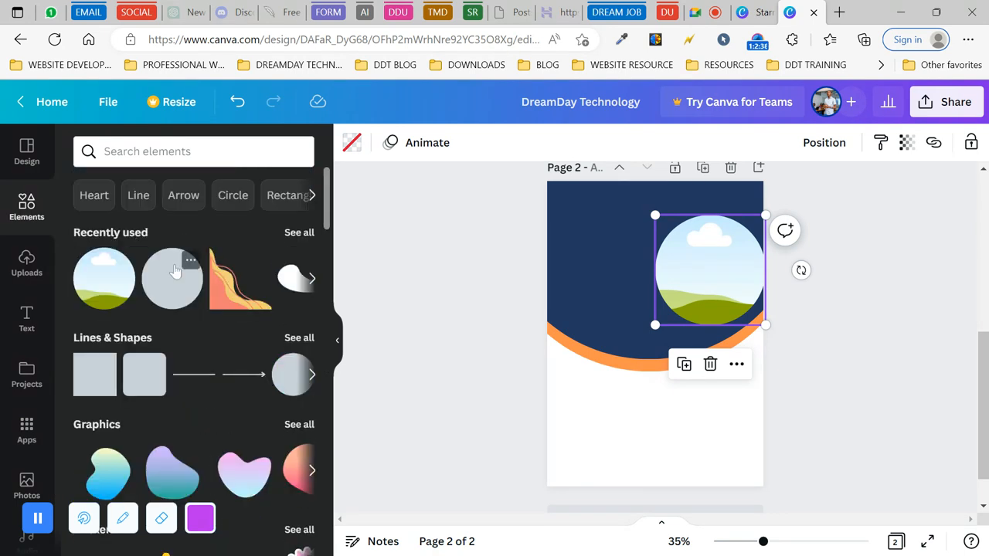
{"action": "left_click", "coordinate": [175, 289]}
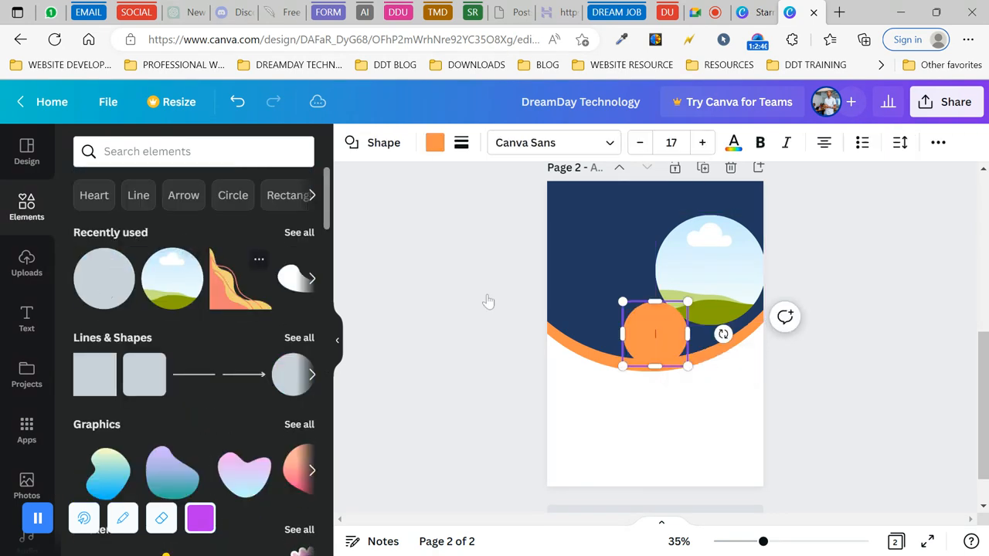
{"action": "left_click", "coordinate": [599, 296]}
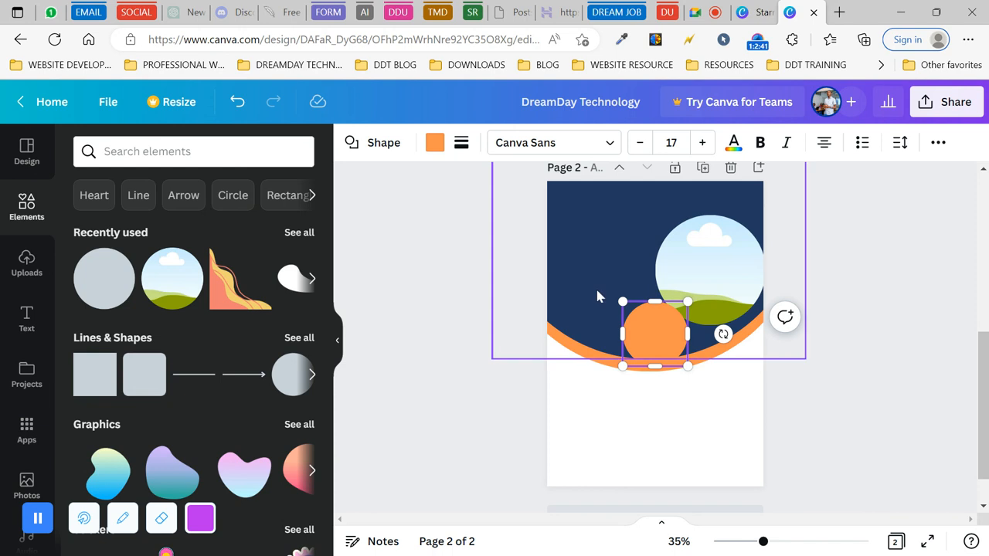
{"action": "left_click", "coordinate": [653, 322]}
{"action": "left_click_drag", "start_coordinate": [620, 299], "coordinate": [575, 255]}
{"action": "left_click_drag", "start_coordinate": [618, 312], "coordinate": [698, 266]}
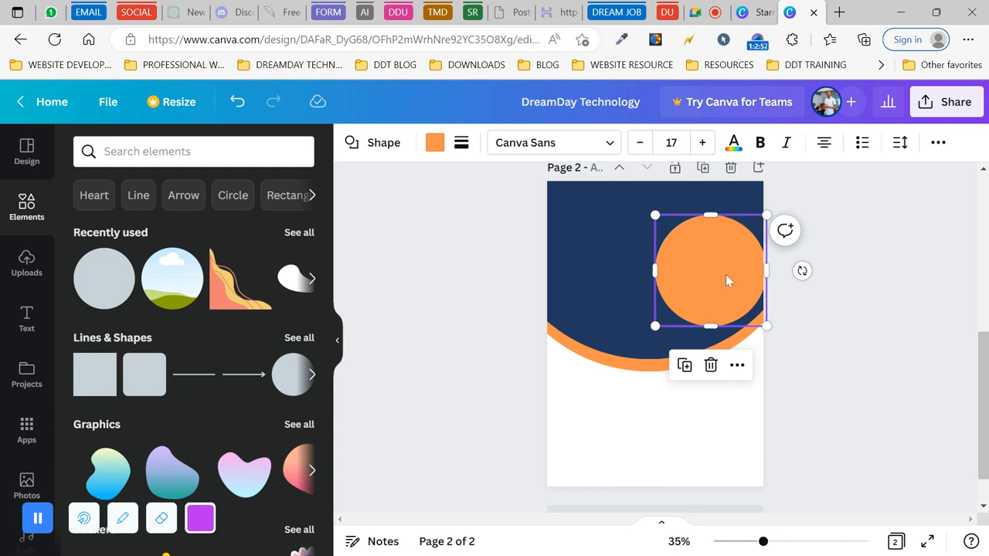
{"action": "left_click_drag", "start_coordinate": [707, 248], "coordinate": [702, 244]}
- Nudge the photo frame left and slightly enlarge the orange circle to match it
{"action": "left_click", "coordinate": [730, 326]}
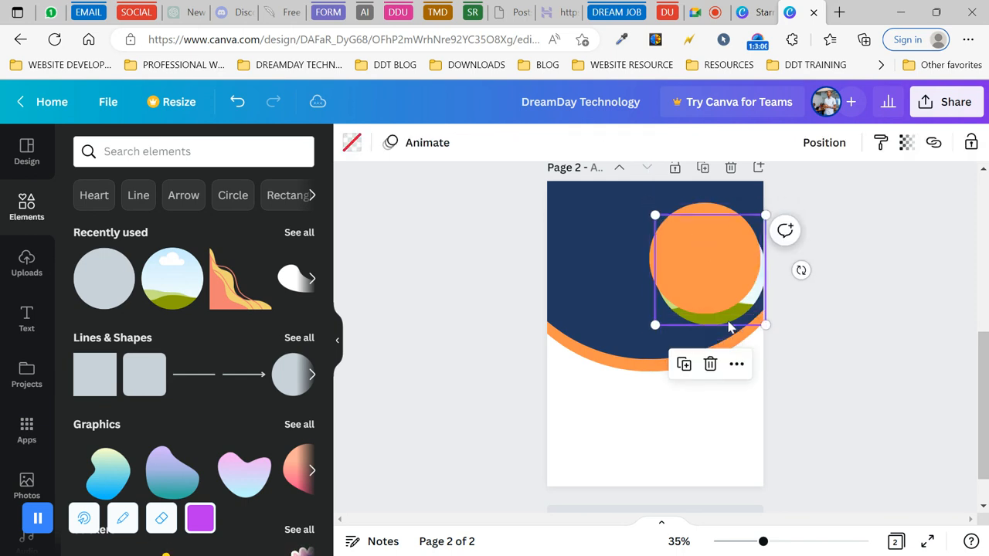
{"action": "left_click_drag", "start_coordinate": [730, 326], "coordinate": [719, 318]}
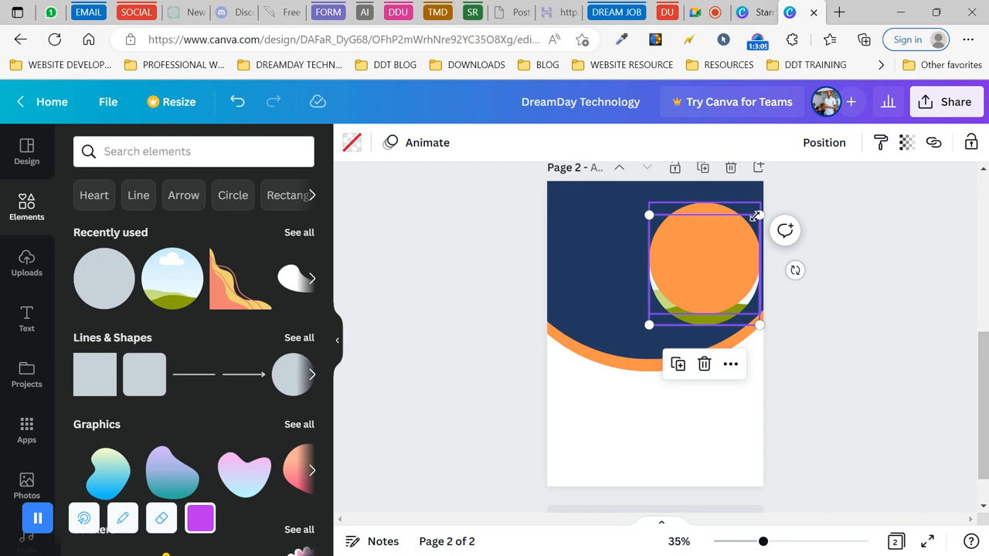
{"action": "left_click", "coordinate": [711, 265]}
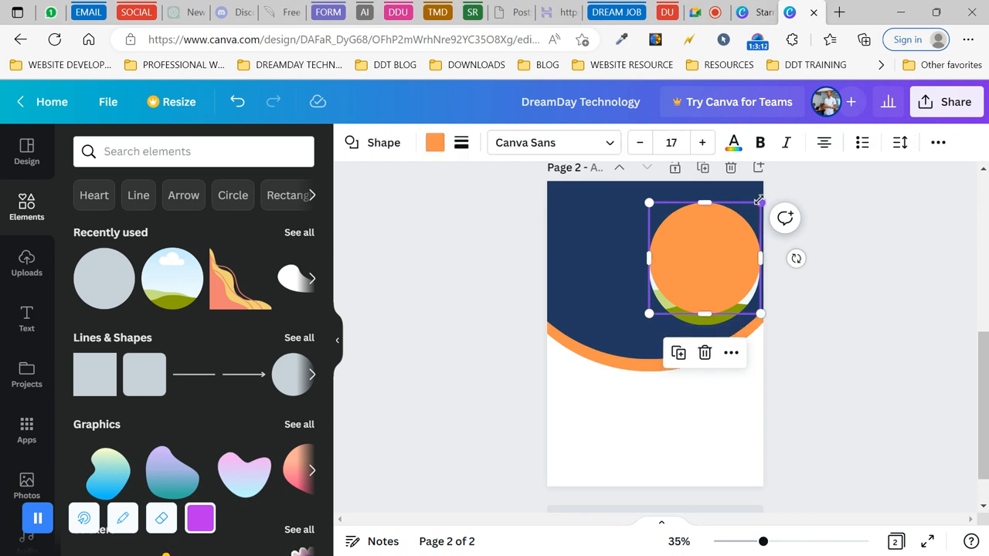
{"action": "mouse_move", "coordinate": [761, 197]}
{"action": "left_mouse_down"}
{"action": "mouse_move", "coordinate": [771, 187]}
{"action": "mouse_move", "coordinate": [767, 196]}
{"action": "left_mouse_up"}
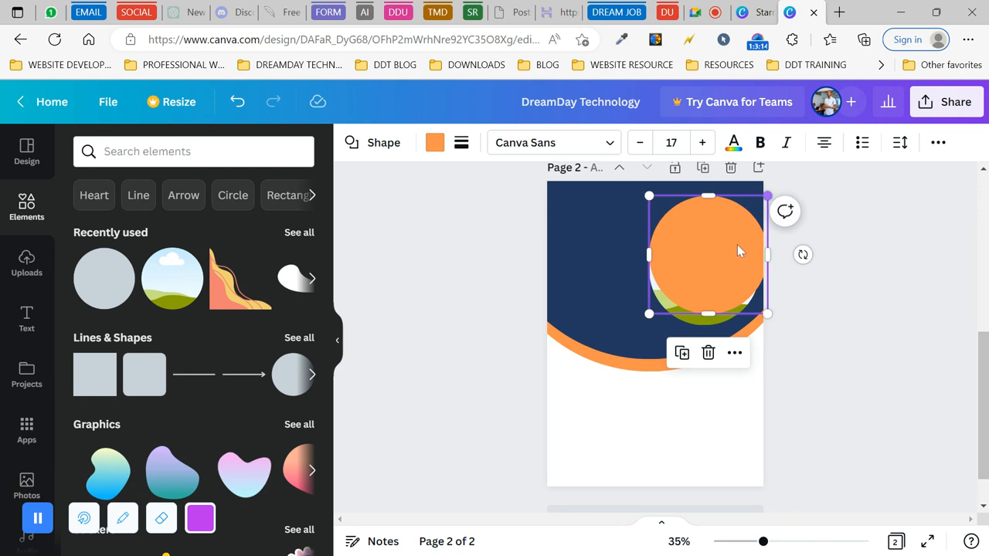
{"action": "left_click", "coordinate": [707, 326]}
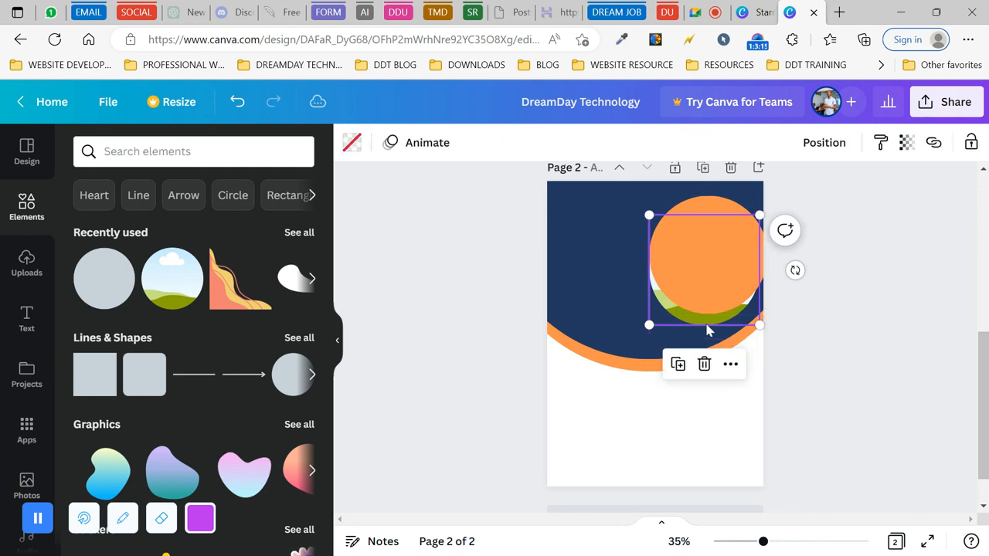
{"action": "left_click", "coordinate": [722, 249]}
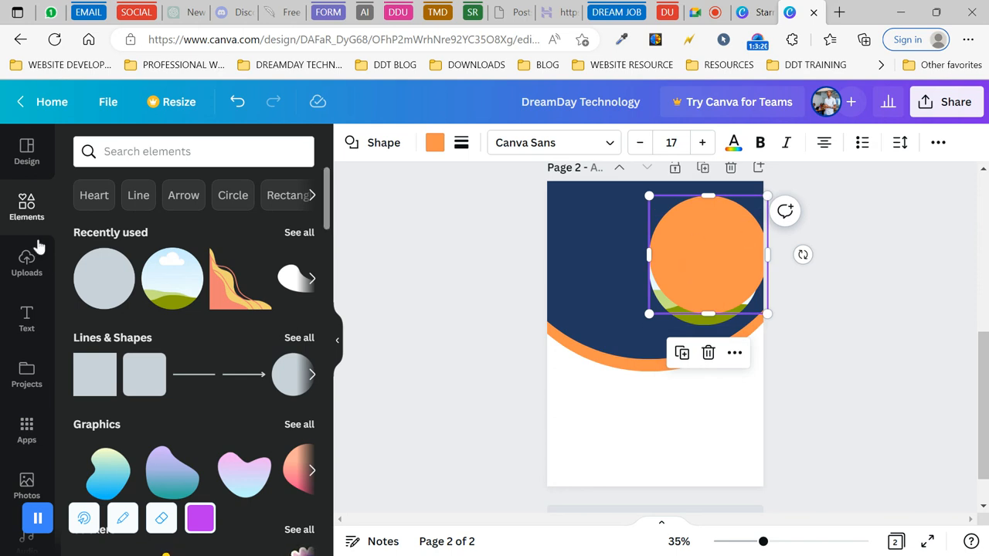
- Try the Backward and To back layer orders on the orange circle, undoing both
{"action": "left_click", "coordinate": [939, 142]}
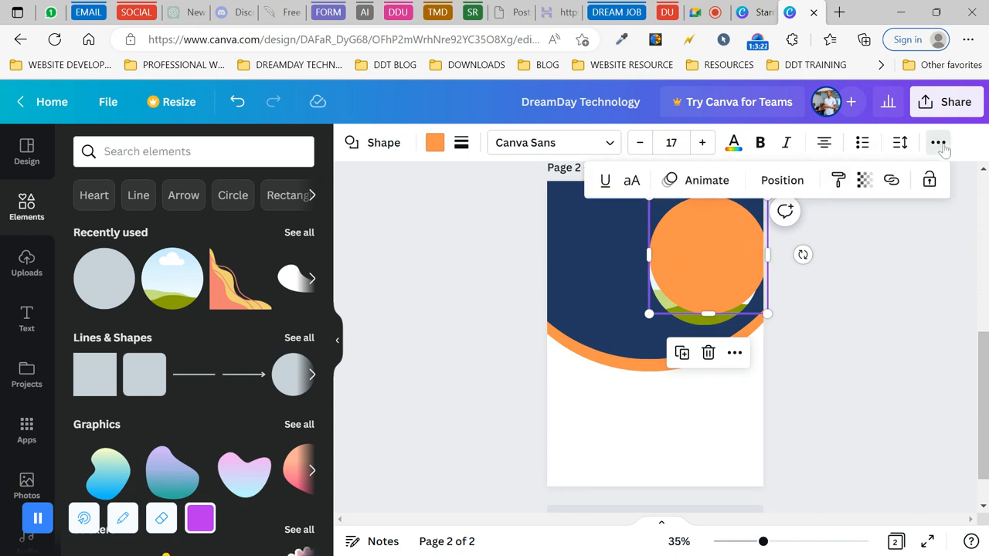
{"action": "left_click", "coordinate": [780, 181]}
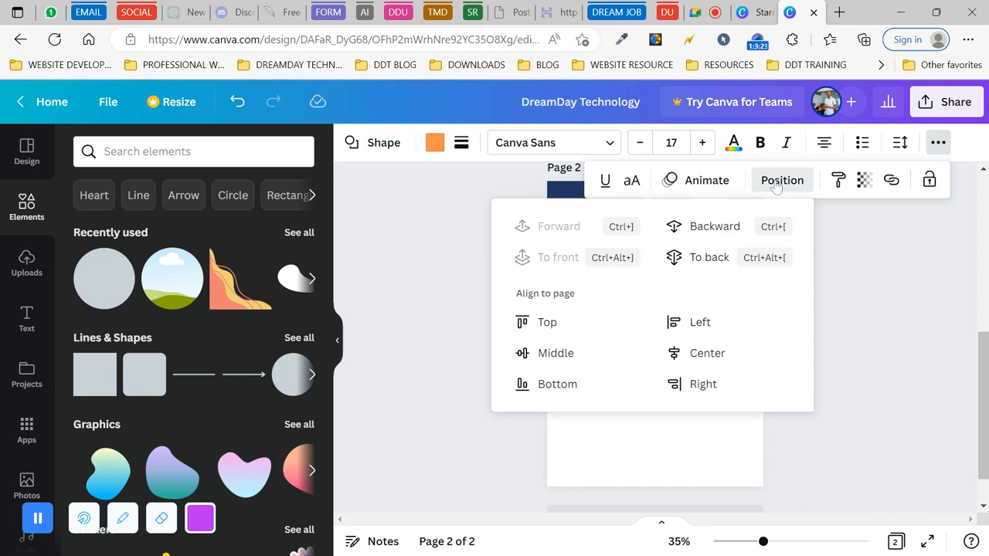
{"action": "left_click", "coordinate": [714, 227]}
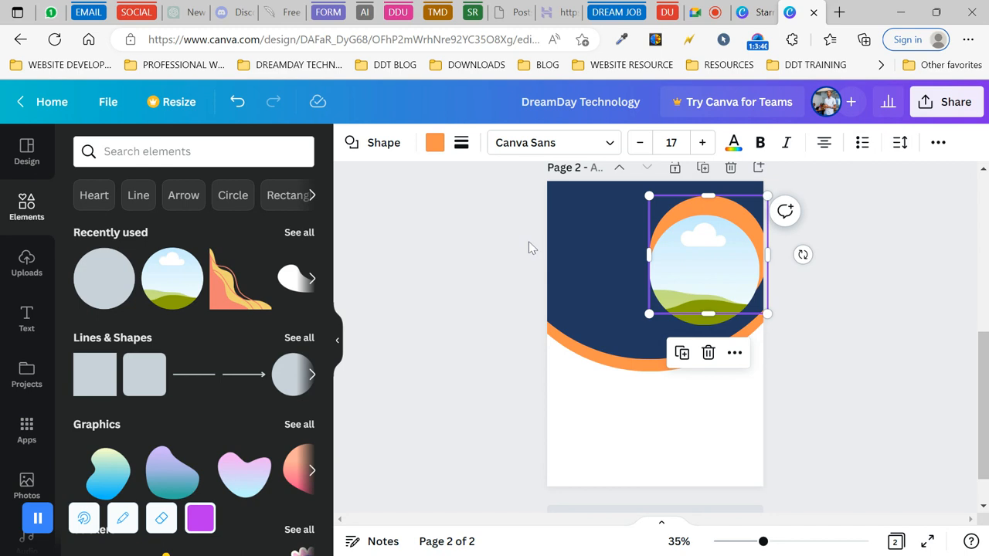
{"action": "left_click", "coordinate": [237, 101]}
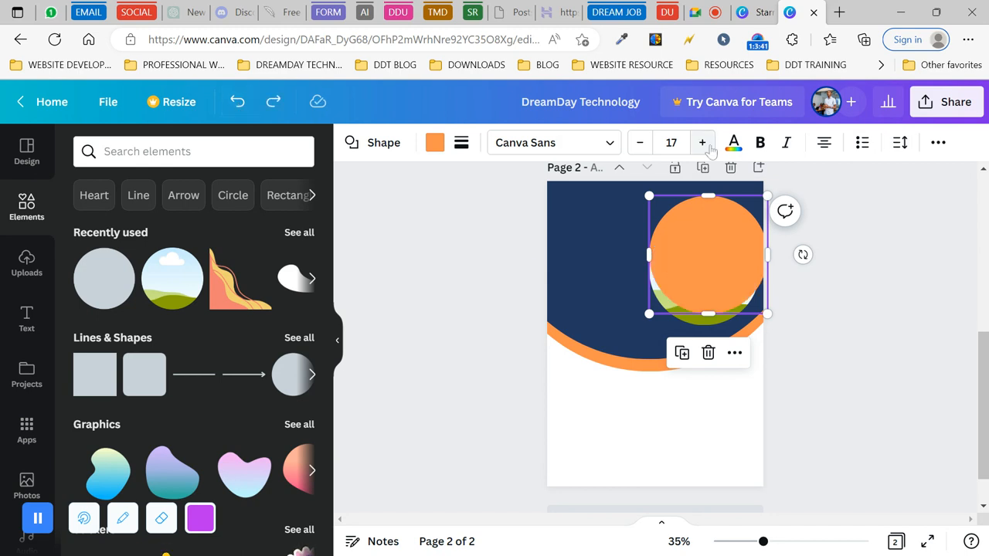
{"action": "left_click", "coordinate": [938, 142]}
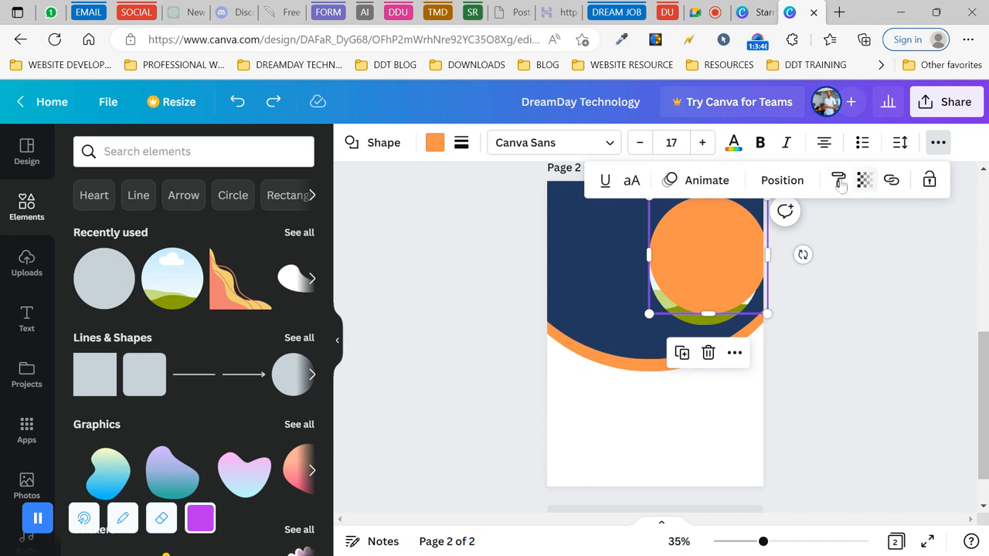
{"action": "left_click", "coordinate": [782, 180]}
{"action": "left_click", "coordinate": [700, 257]}
{"action": "key", "text": "Escape"}
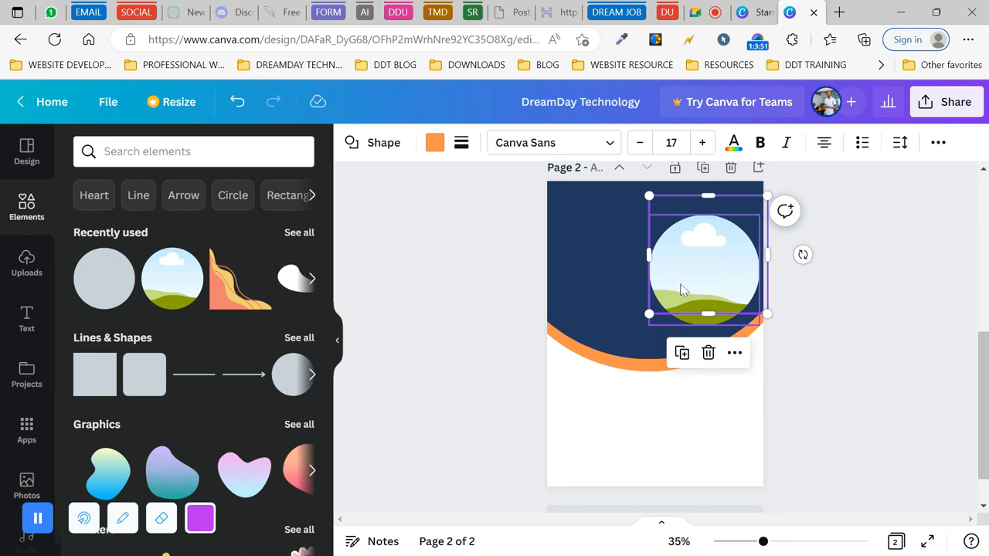
{"action": "left_click", "coordinate": [238, 108]}
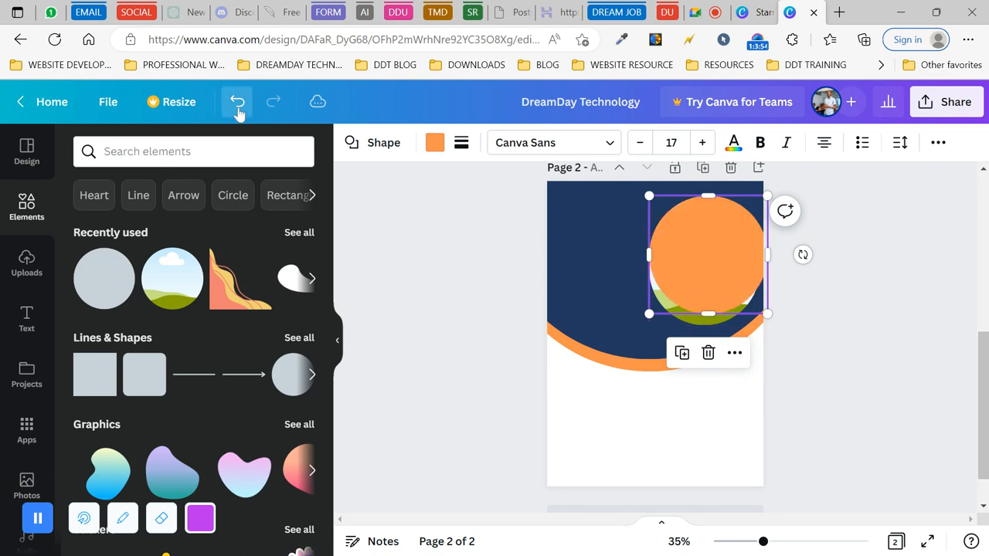
- Send the orange circle one layer backward so it sits behind the photo frame
{"action": "left_click", "coordinate": [938, 143]}
{"action": "left_click", "coordinate": [782, 180]}
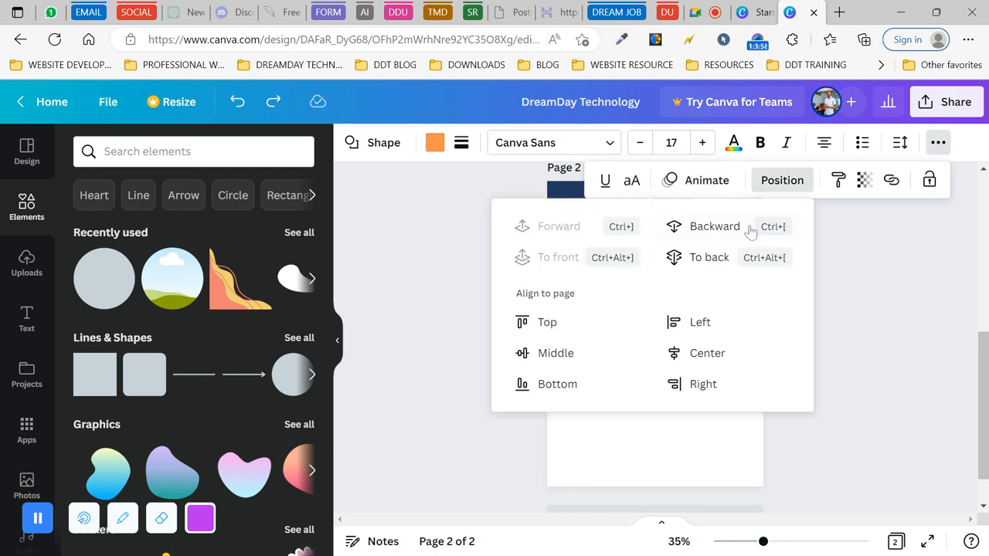
{"action": "left_click", "coordinate": [711, 230]}
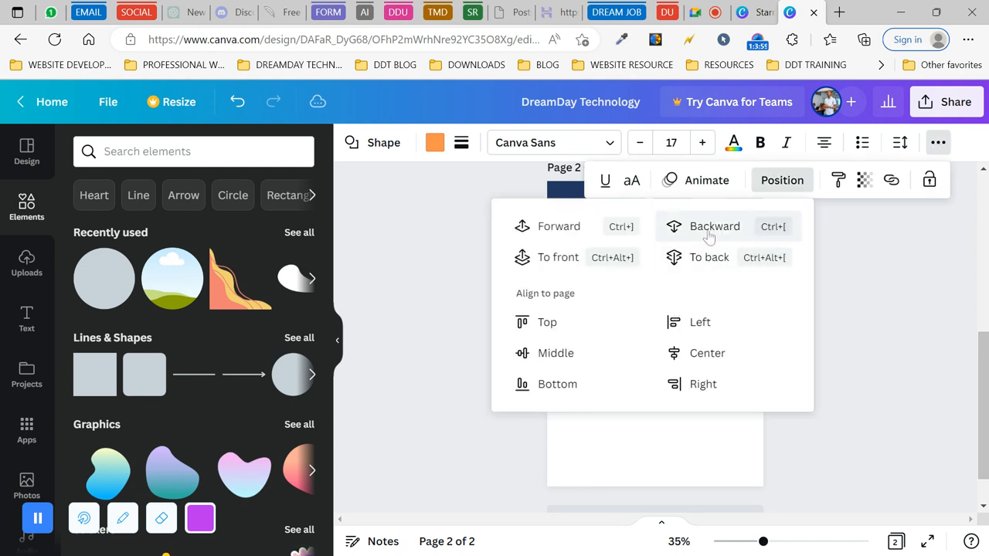
{"action": "left_click", "coordinate": [426, 332]}
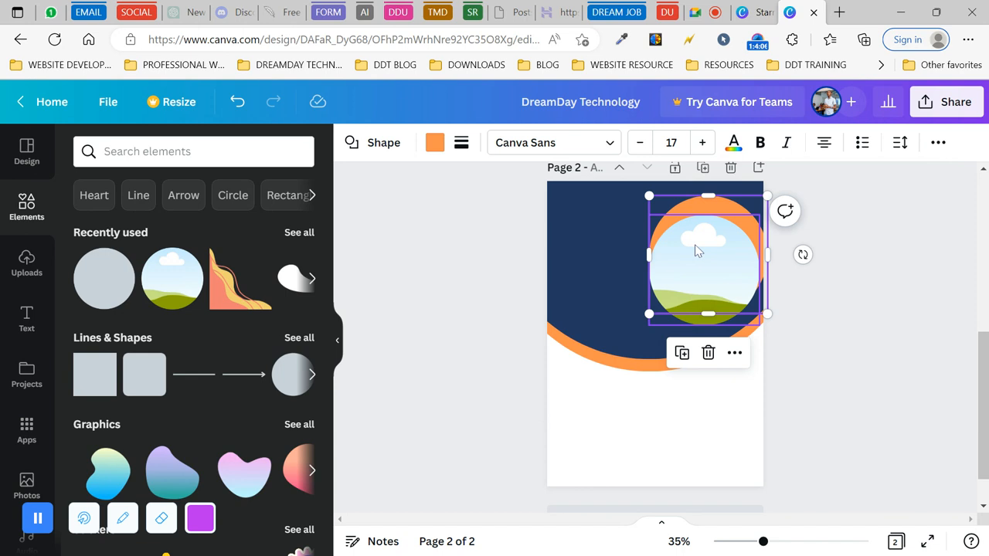
- Nudge the photo frame and orange circle against each other until an even orange rim shows
{"action": "left_click_drag", "start_coordinate": [706, 264], "coordinate": [685, 261]}
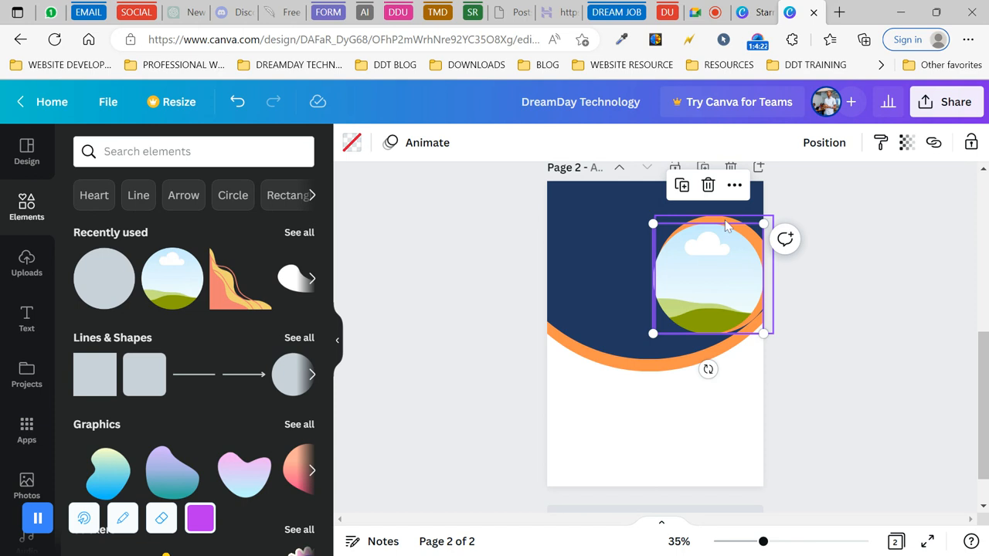
{"action": "left_click", "coordinate": [727, 224]}
{"action": "left_click_drag", "start_coordinate": [726, 224], "coordinate": [709, 251]}
{"action": "left_click", "coordinate": [704, 291]}
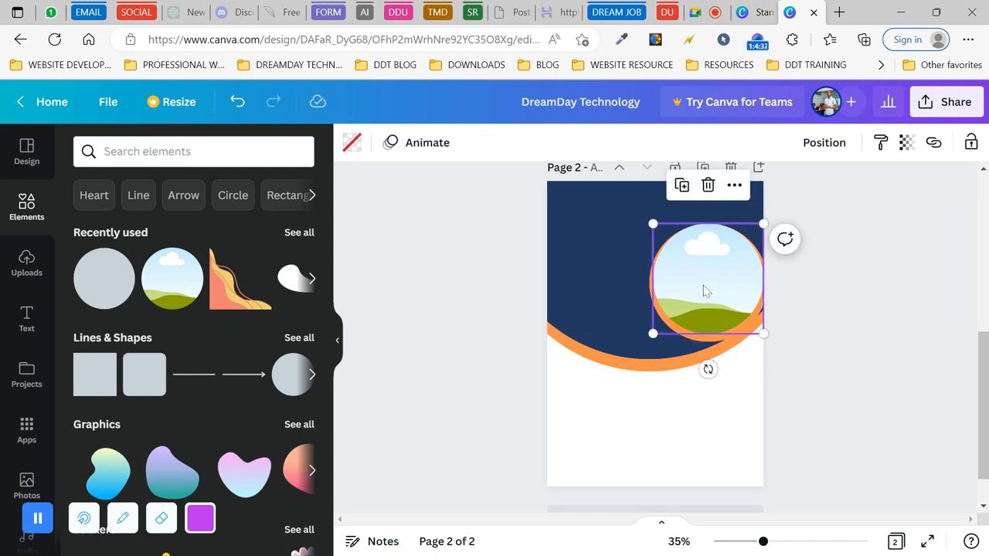
{"action": "left_click_drag", "start_coordinate": [704, 290], "coordinate": [691, 296]}
{"action": "left_click", "coordinate": [760, 280]}
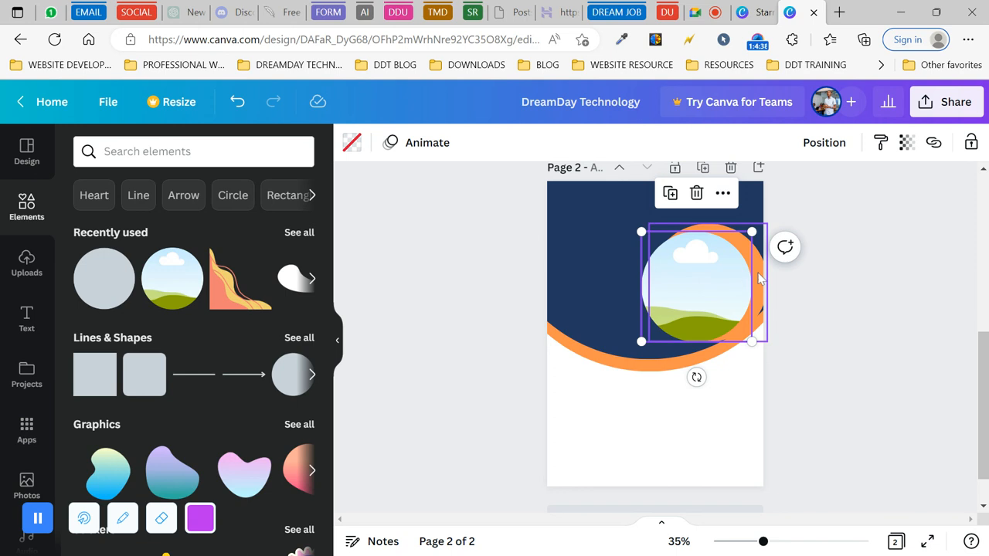
{"action": "left_click_drag", "start_coordinate": [762, 280], "coordinate": [710, 270]}
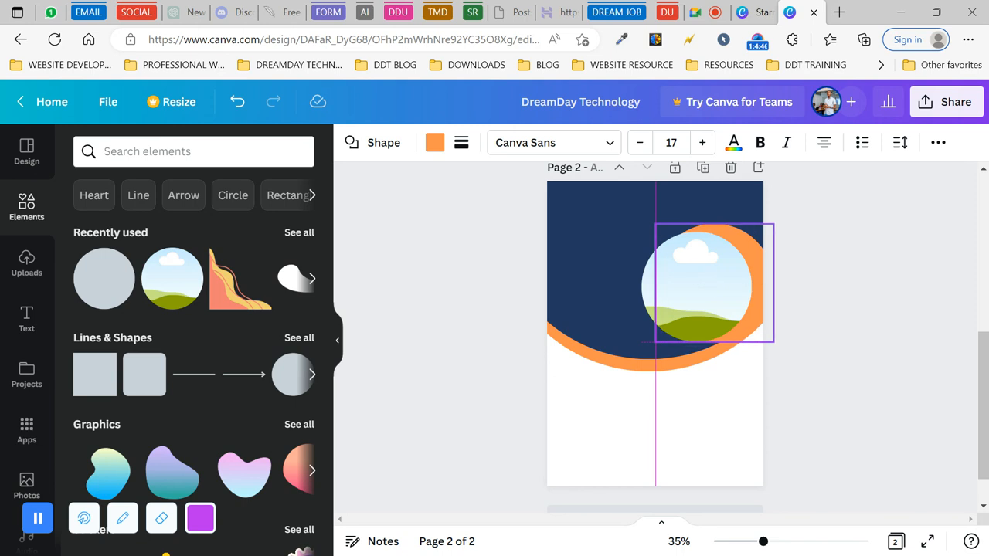
{"action": "mouse_move", "coordinate": [710, 270]}
{"action": "left_mouse_down"}
{"action": "mouse_move", "coordinate": [704, 261]}
{"action": "mouse_move", "coordinate": [710, 271]}
{"action": "left_mouse_up"}
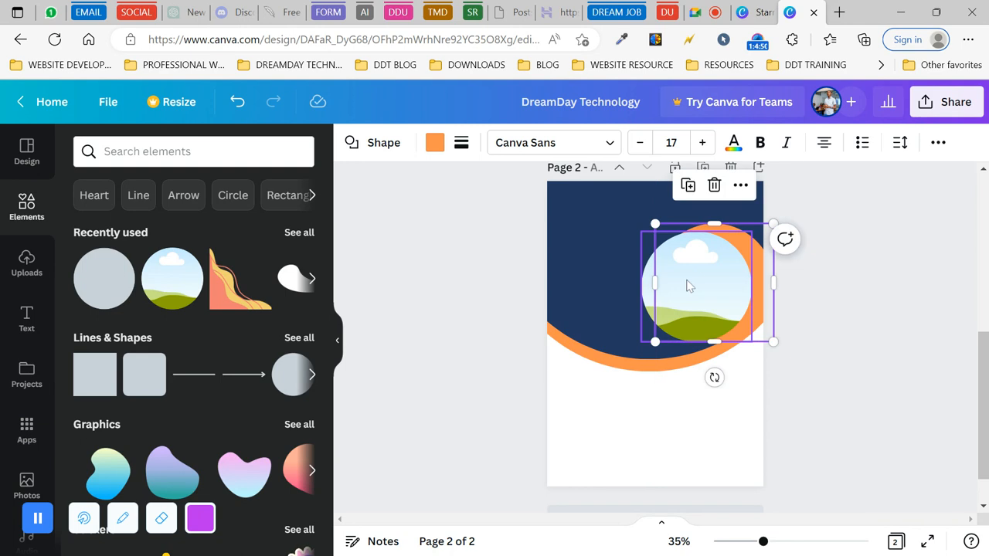
{"action": "left_click", "coordinate": [638, 296]}
{"action": "left_click_drag", "start_coordinate": [675, 289], "coordinate": [691, 283]}
{"action": "left_click", "coordinate": [684, 291]}
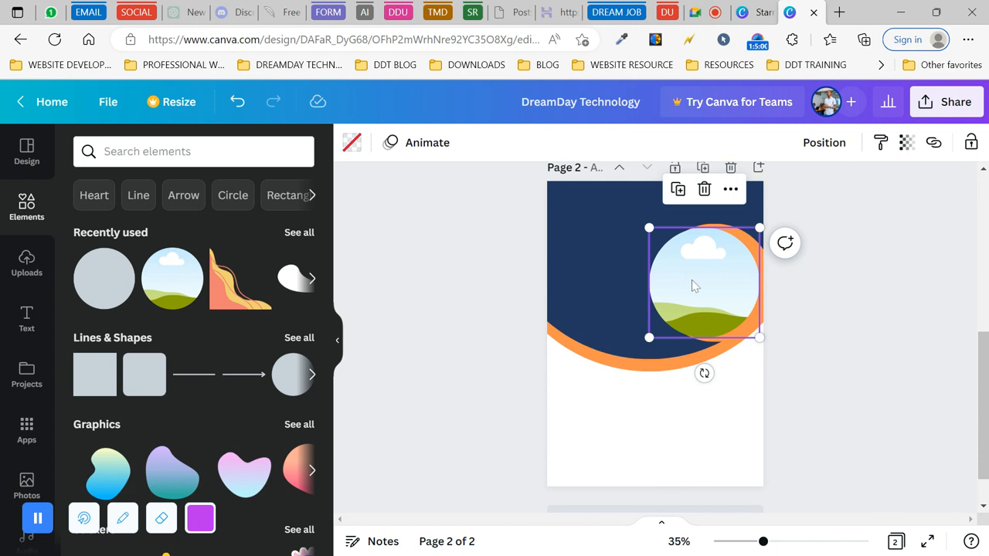
- Place the smiling man's uploaded photo into the circular frame
{"action": "left_click", "coordinate": [26, 262]}
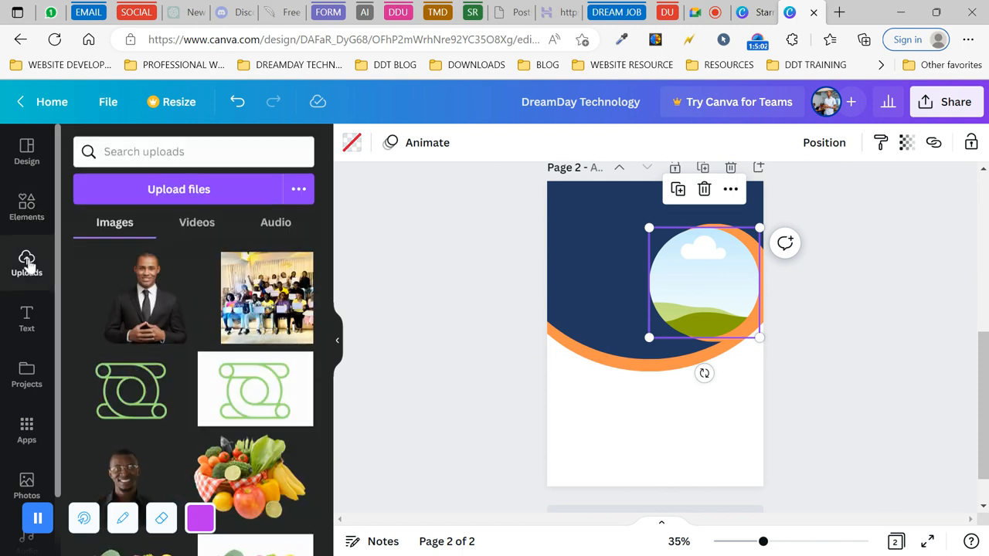
{"action": "scroll", "coordinate": [132, 433], "scroll_direction": "down", "scroll_amount": 2}
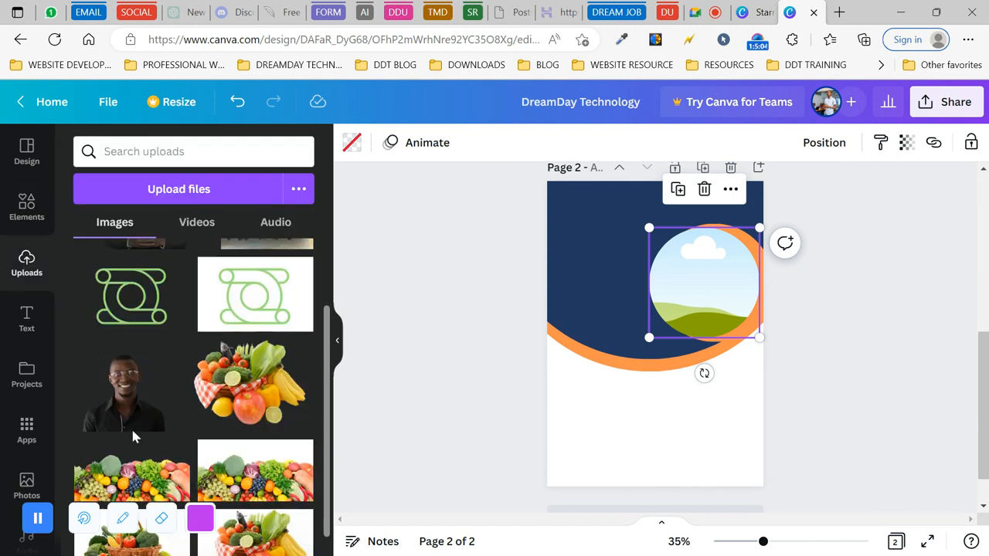
{"action": "left_click", "coordinate": [112, 391]}
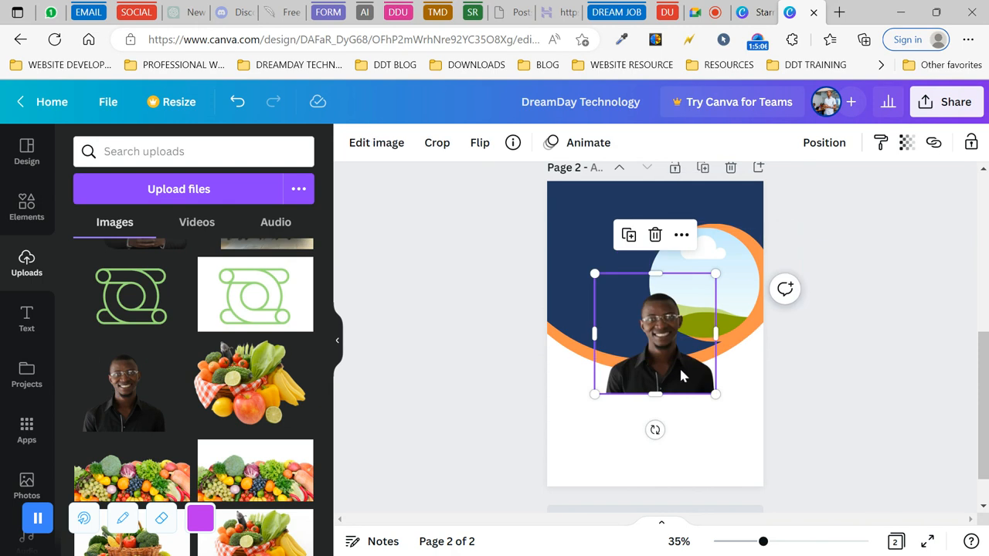
{"action": "left_click_drag", "start_coordinate": [681, 372], "coordinate": [703, 306]}
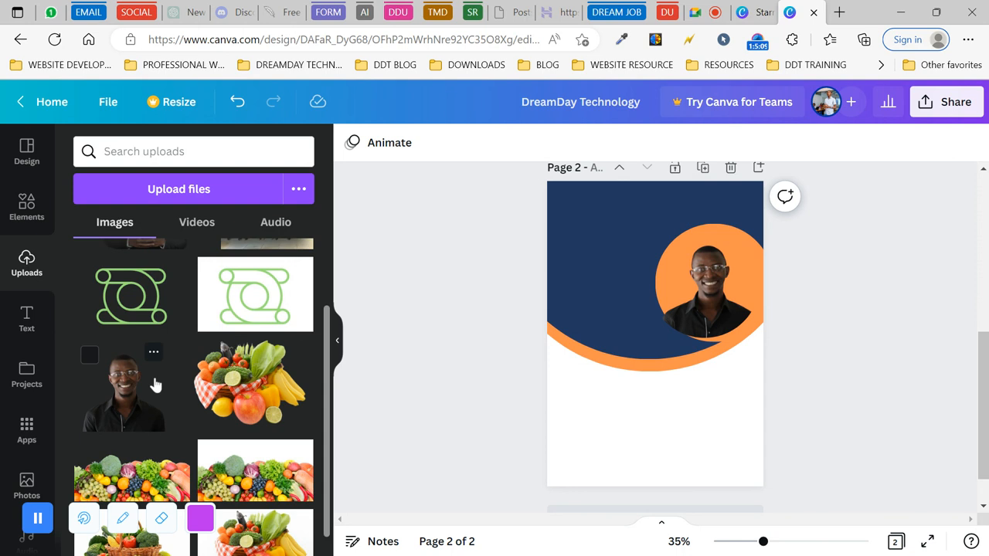
- Start uploading a new businessman image file to Uploads
{"action": "scroll", "coordinate": [155, 384], "scroll_direction": "up", "scroll_amount": 2}
{"action": "scroll", "coordinate": [155, 384], "scroll_direction": "down", "scroll_amount": 3}
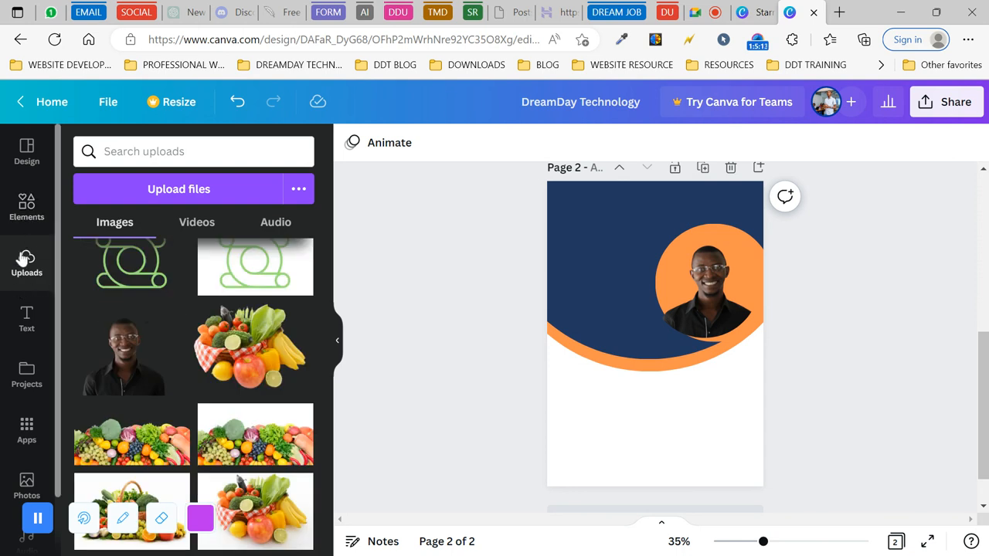
{"action": "left_click", "coordinate": [179, 190]}
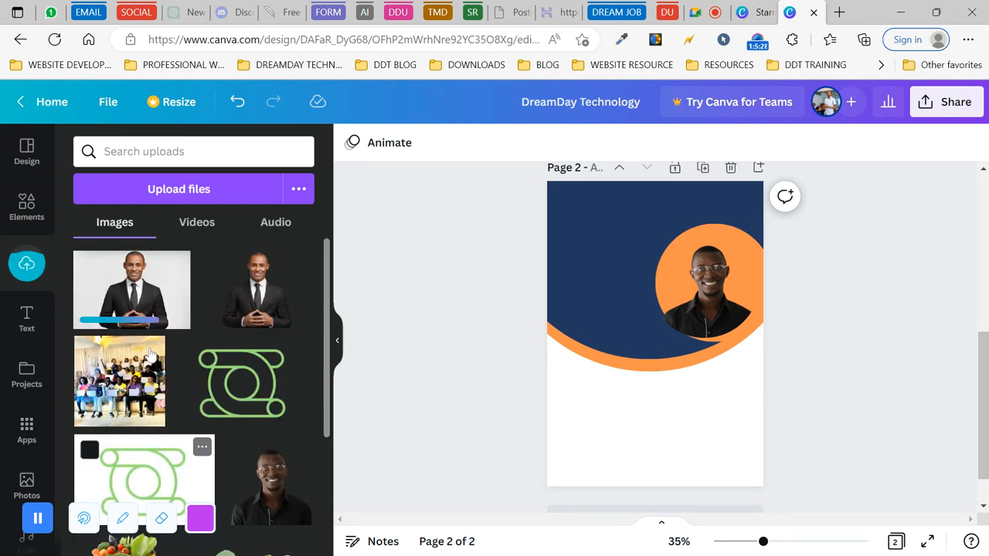
- Drop the uploaded businessman photo into the circular frame
{"action": "left_click", "coordinate": [143, 293]}
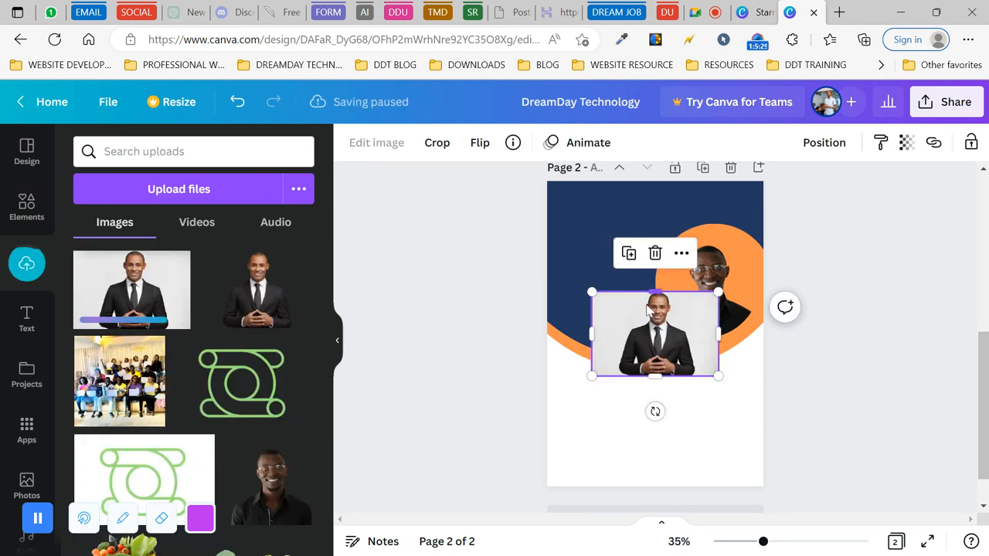
{"action": "left_click_drag", "start_coordinate": [651, 309], "coordinate": [698, 272]}
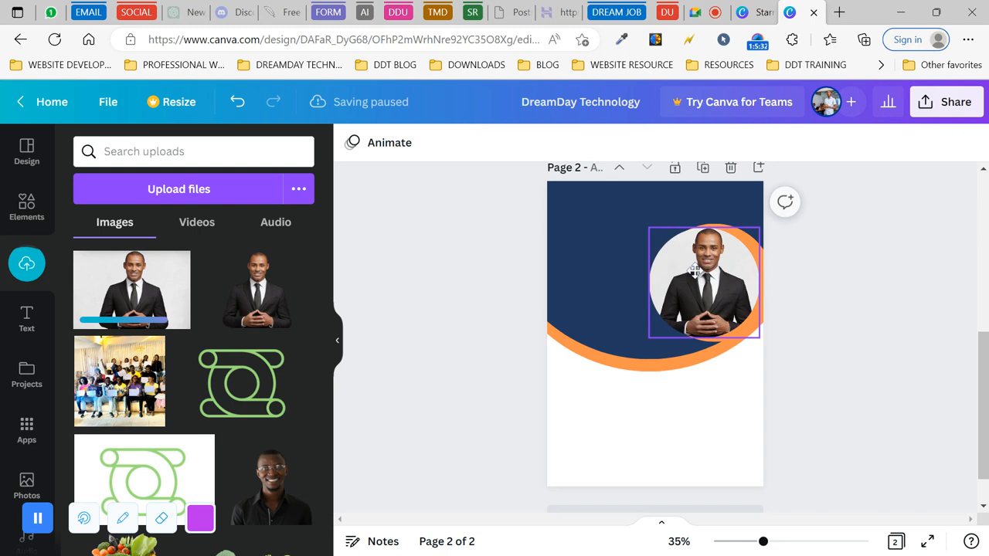
{"action": "left_click", "coordinate": [401, 319]}
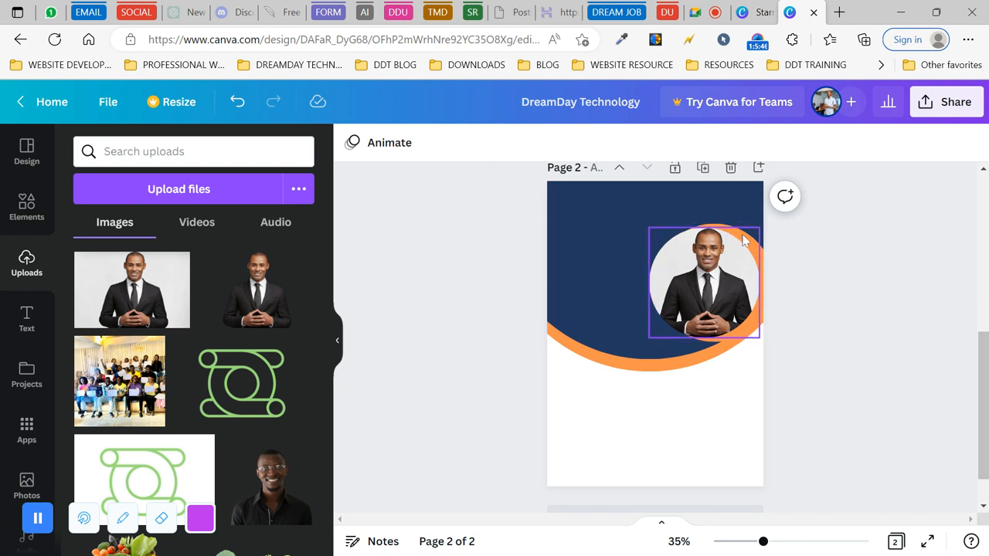
- Enlarge the frame to about 126×126 and nudge the portrait up to centre it in the ring
{"action": "left_click", "coordinate": [763, 270]}
{"action": "left_click_drag", "start_coordinate": [656, 340], "coordinate": [635, 332]}
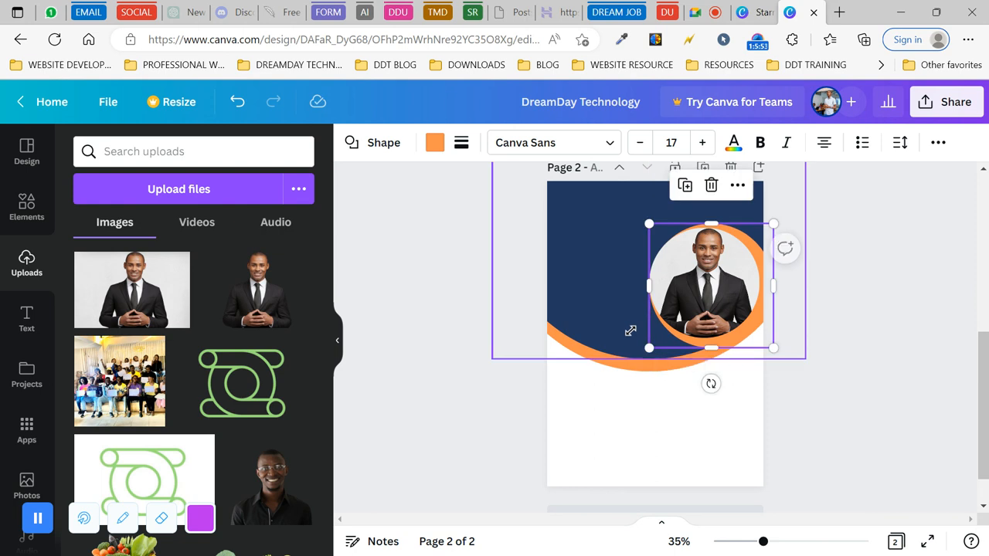
{"action": "mouse_move", "coordinate": [708, 293]}
{"action": "left_mouse_down"}
{"action": "mouse_move", "coordinate": [694, 281]}
{"action": "mouse_move", "coordinate": [704, 285]}
{"action": "left_mouse_up"}
{"action": "left_click", "coordinate": [704, 284]}
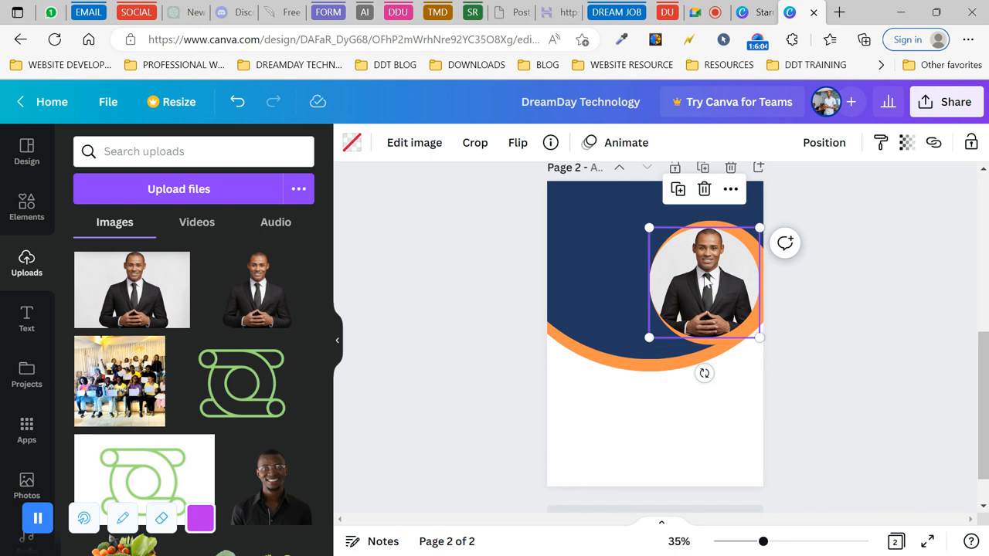
{"action": "left_click", "coordinate": [889, 302]}
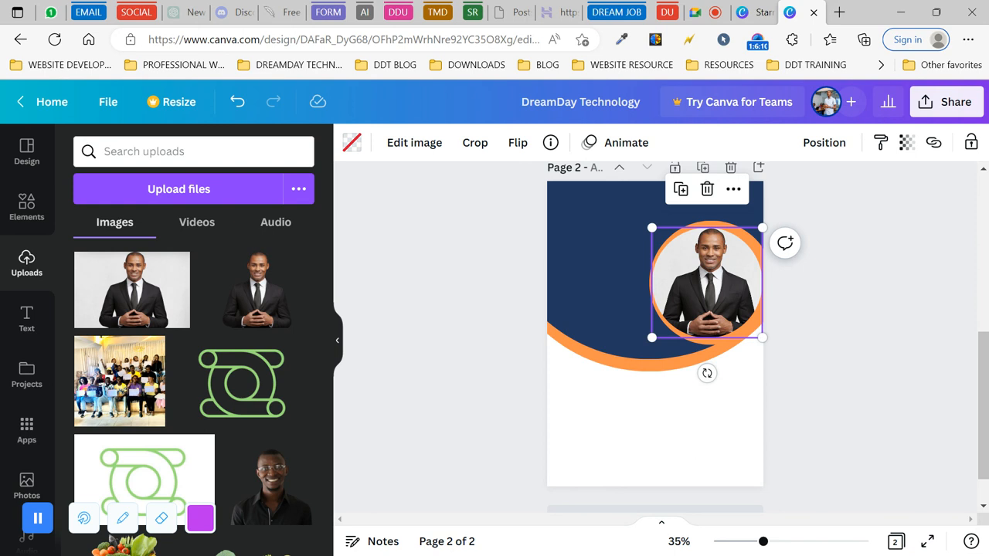
{"action": "key", "text": "Up"}
{"action": "key", "text": "Up"}
{"action": "key", "text": "Up"}
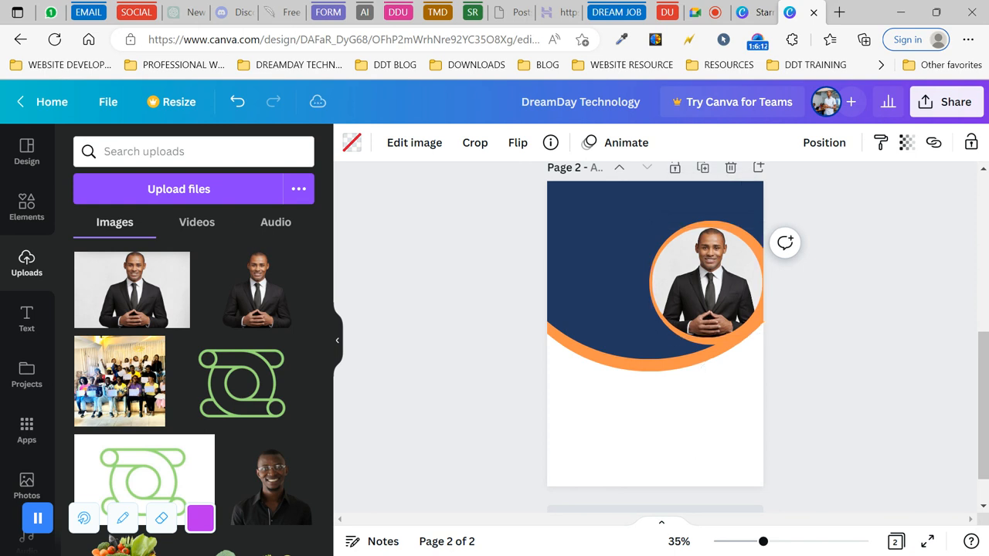
{"action": "left_click", "coordinate": [808, 293]}
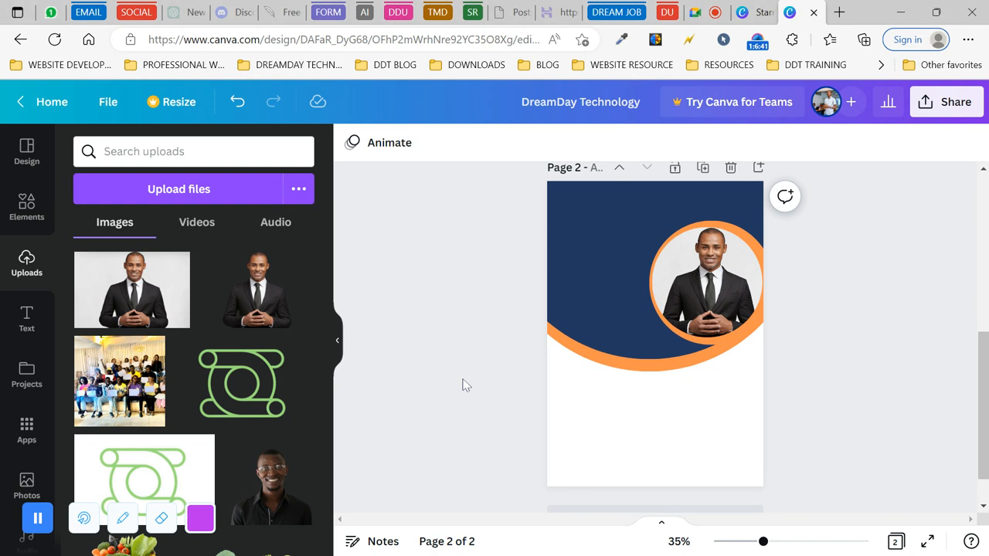
- Try orange, navy and grey for the page background, then settle on purple
{"action": "left_click", "coordinate": [610, 421]}
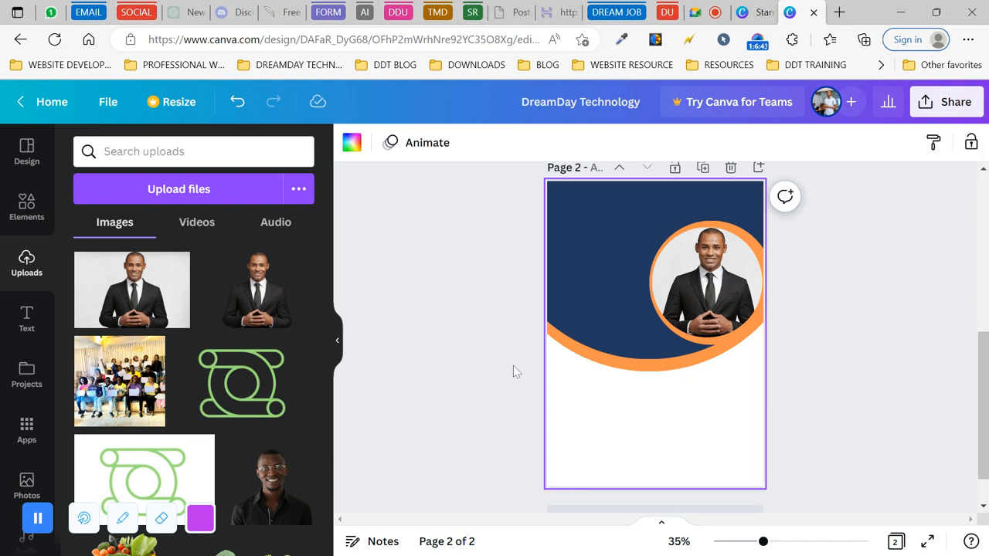
{"action": "left_click", "coordinate": [352, 142]}
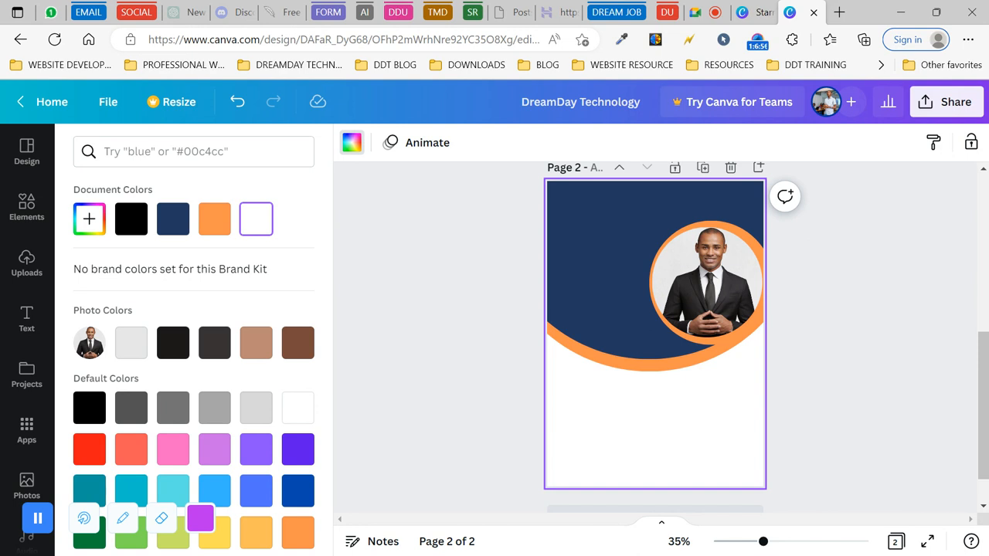
{"action": "left_click", "coordinate": [216, 221]}
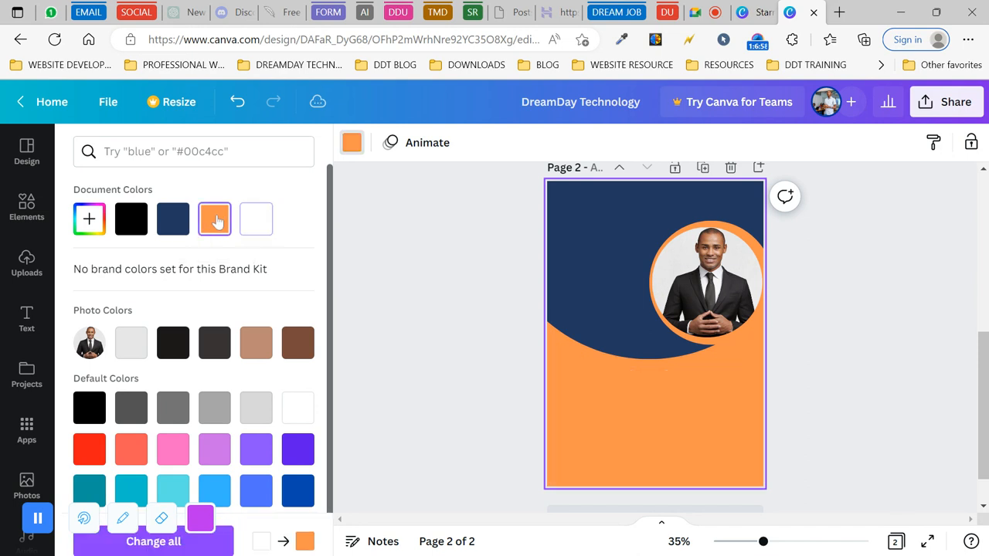
{"action": "left_click", "coordinate": [172, 223]}
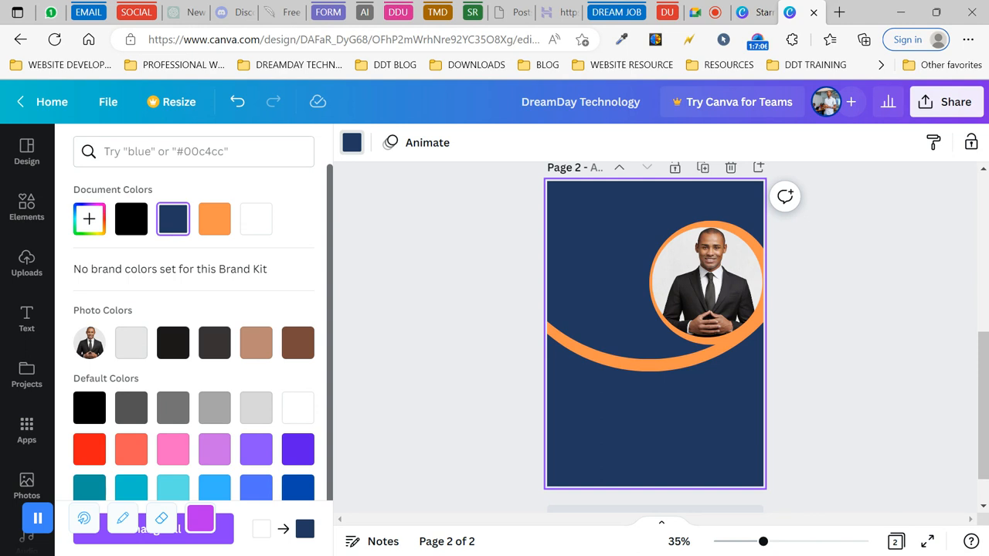
{"action": "left_click", "coordinate": [257, 410]}
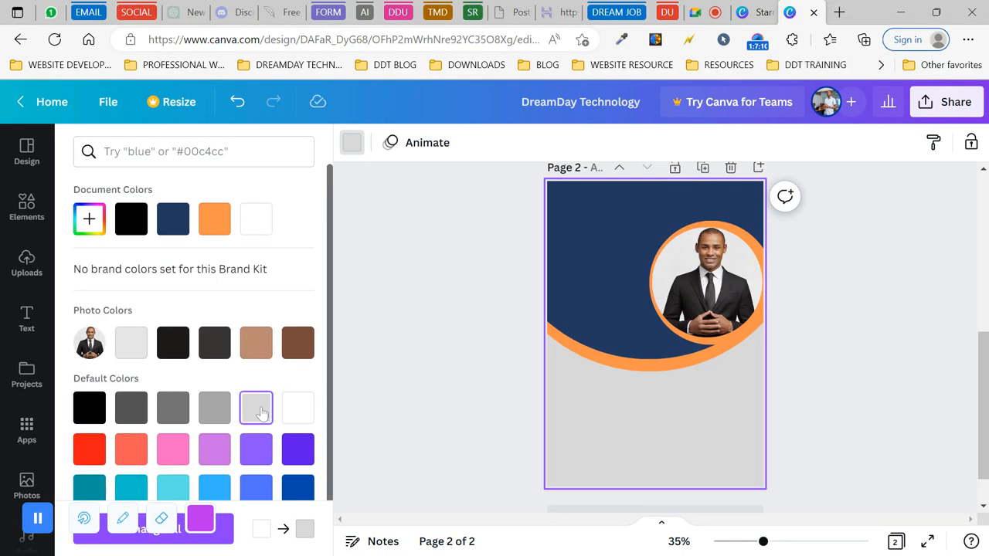
{"action": "left_click", "coordinate": [301, 455]}
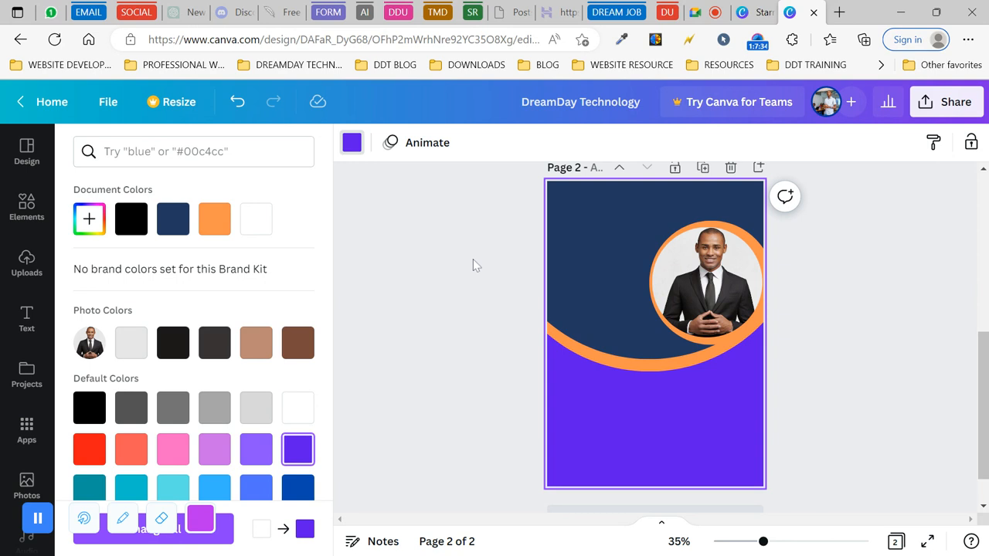
- Reposition the portrait group with its orange ring using the centre guide
{"action": "left_click_drag", "start_coordinate": [473, 260], "coordinate": [836, 357]}
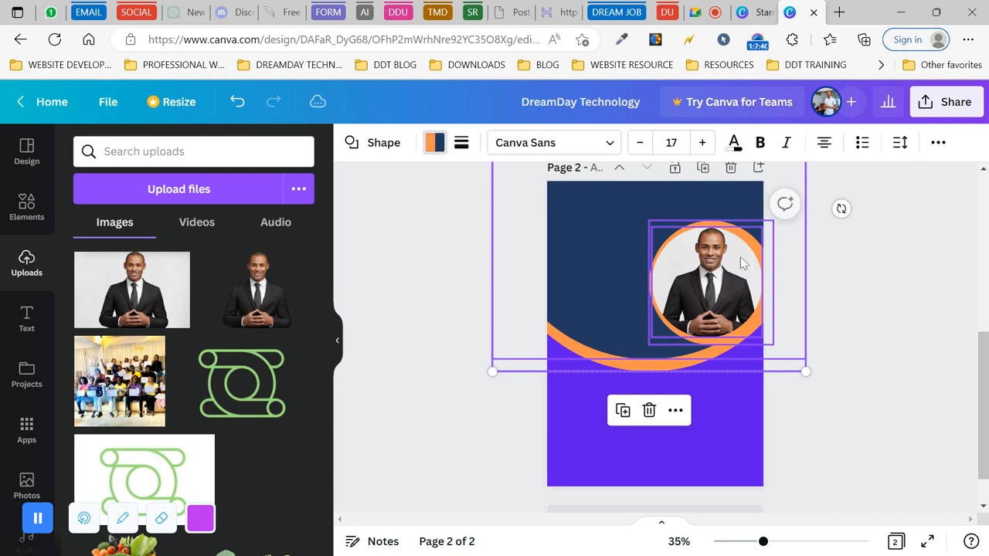
{"action": "left_click_drag", "start_coordinate": [715, 263], "coordinate": [721, 275]}
{"action": "left_click_drag", "start_coordinate": [723, 286], "coordinate": [729, 305]}
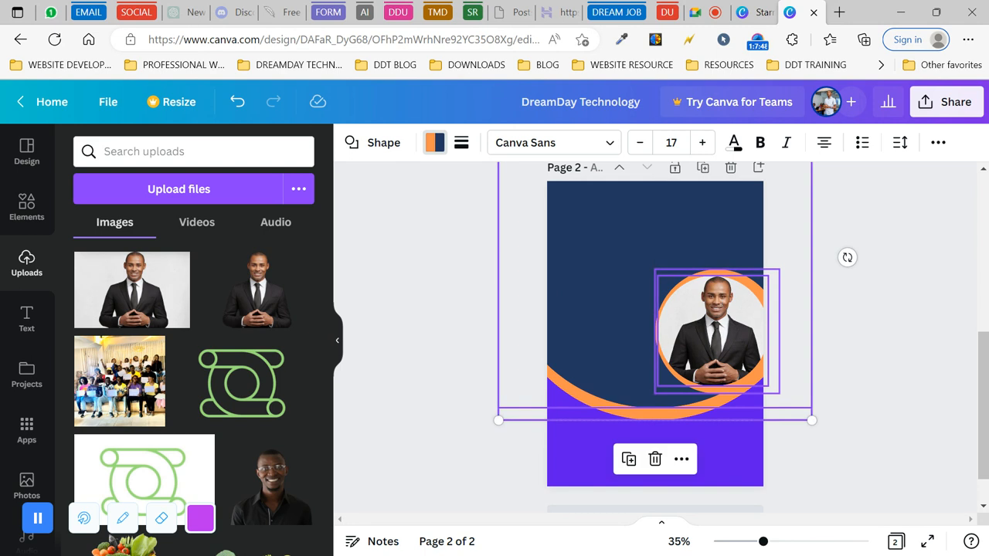
{"action": "left_click_drag", "start_coordinate": [707, 317], "coordinate": [705, 273]}
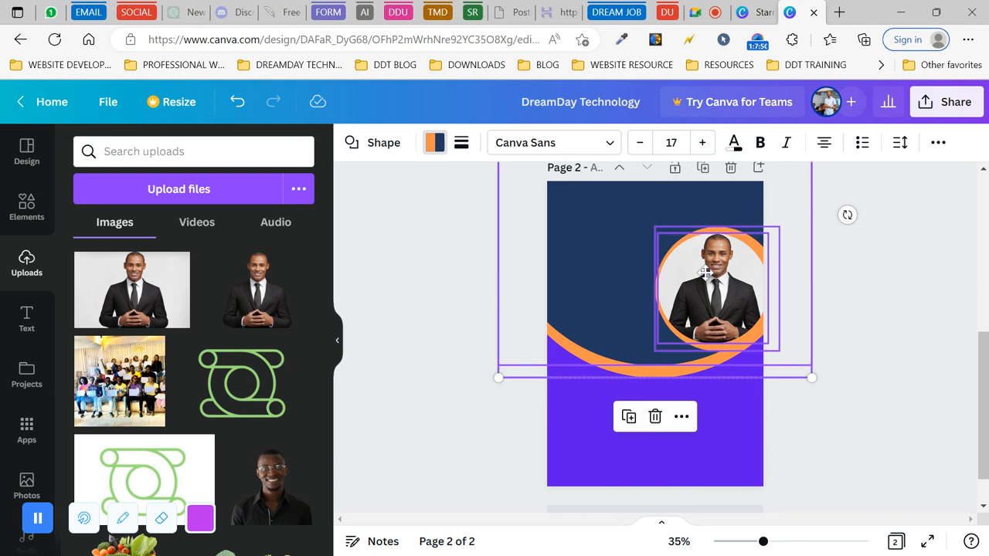
{"action": "left_click", "coordinate": [448, 322]}
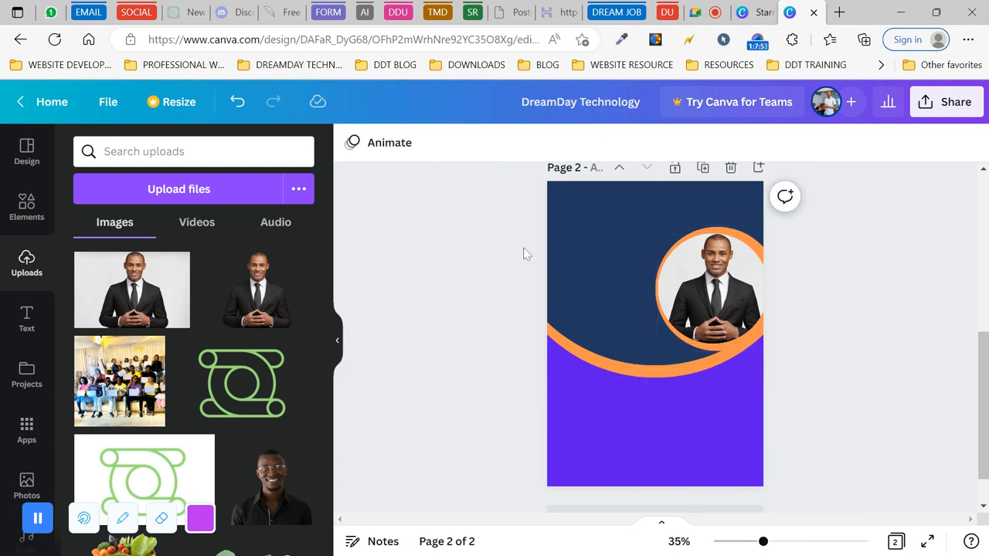
- Switch to the Starred projects browser tab
{"action": "scroll", "coordinate": [520, 350], "scroll_direction": "up", "scroll_amount": 1}
{"action": "scroll", "coordinate": [521, 350], "scroll_direction": "down", "scroll_amount": 1}
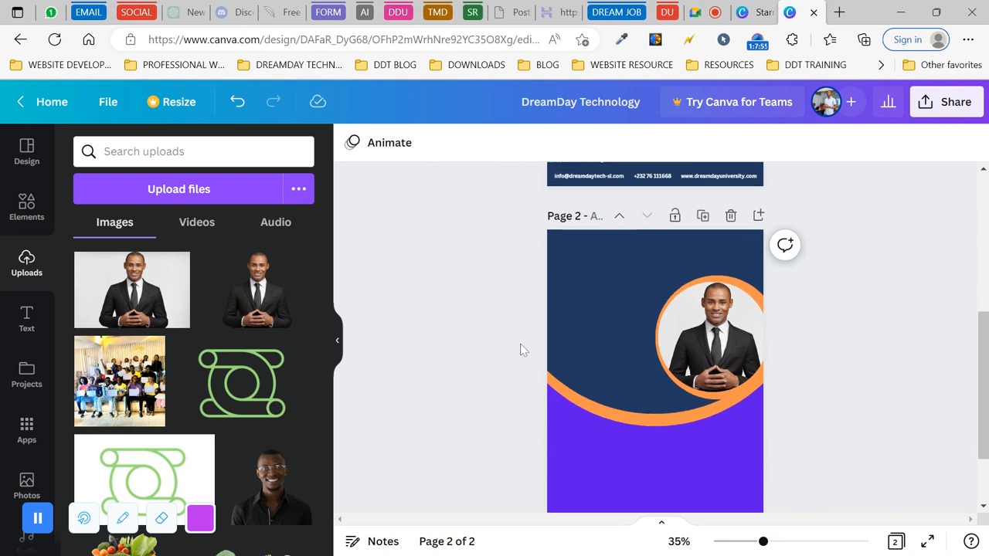
{"action": "scroll", "coordinate": [524, 350], "scroll_direction": "down", "scroll_amount": 1}
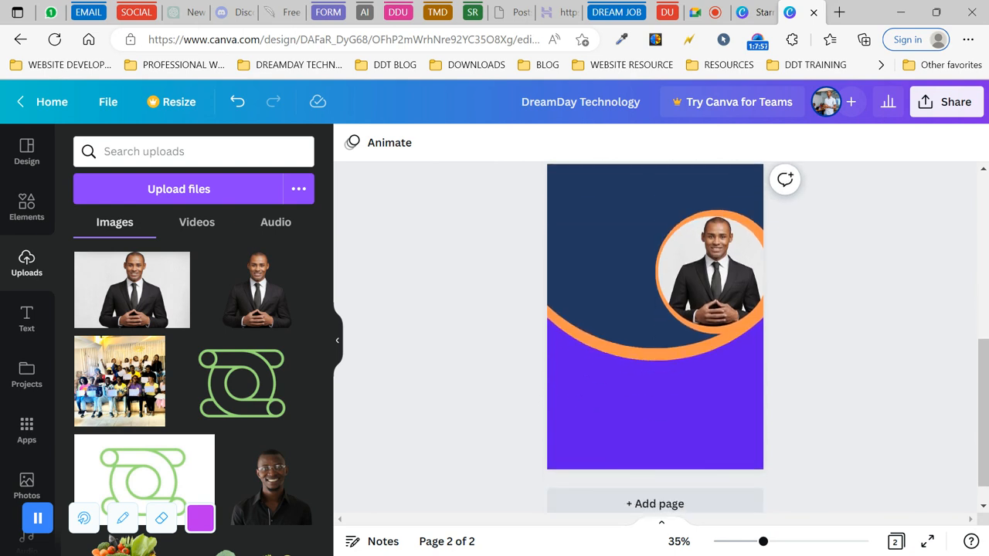
{"action": "scroll", "coordinate": [524, 350], "scroll_direction": "up", "scroll_amount": 1}
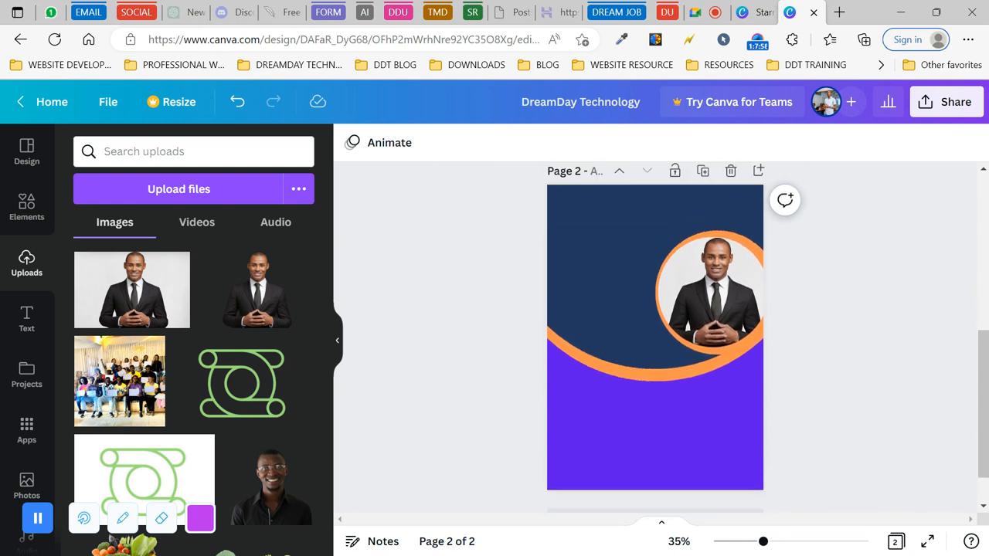
{"action": "left_click", "coordinate": [757, 13]}
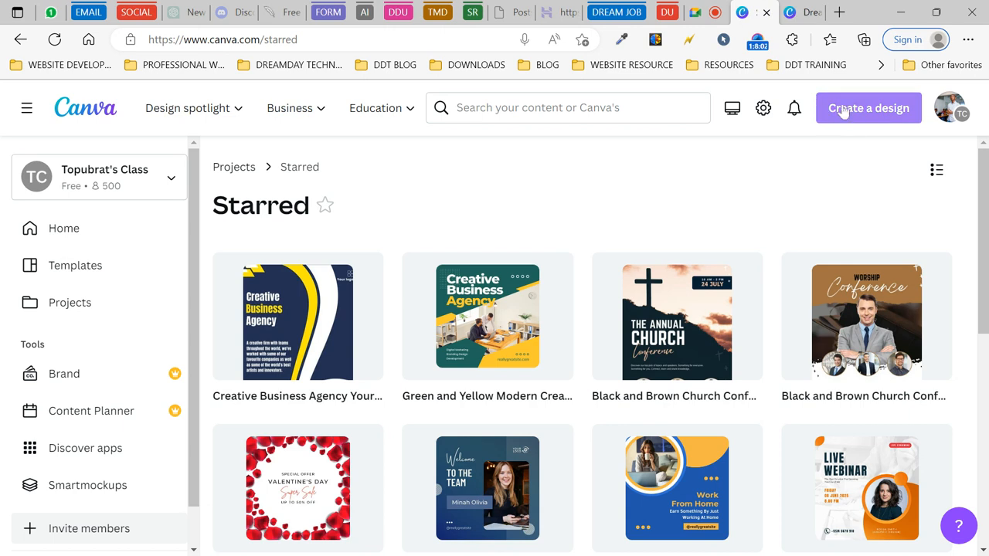
- Start a new 1080 × 1080 Instagram Post (Square) design, then return to DreamDay's page 2
{"action": "left_click", "coordinate": [813, 12]}
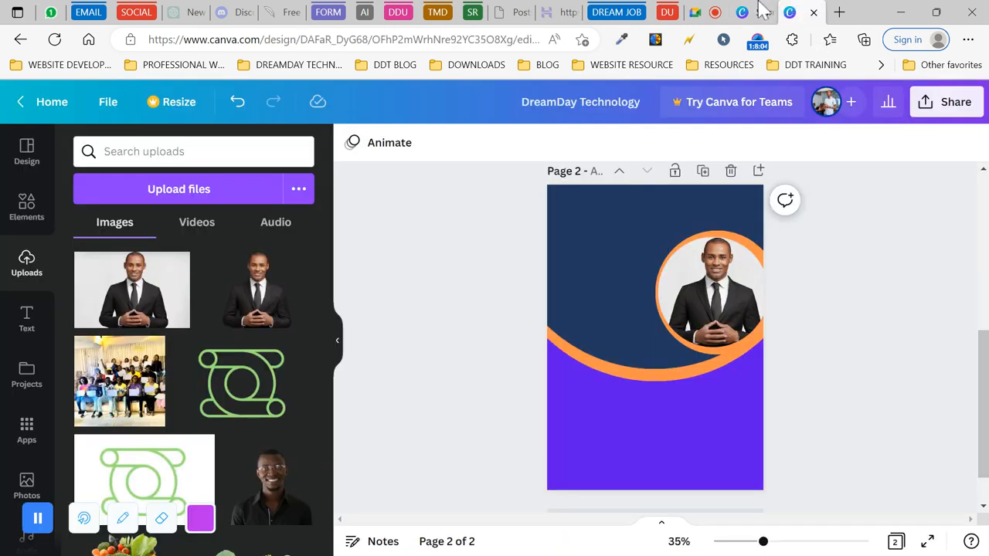
{"action": "left_click", "coordinate": [758, 11]}
{"action": "left_click", "coordinate": [790, 12]}
{"action": "left_click", "coordinate": [754, 11]}
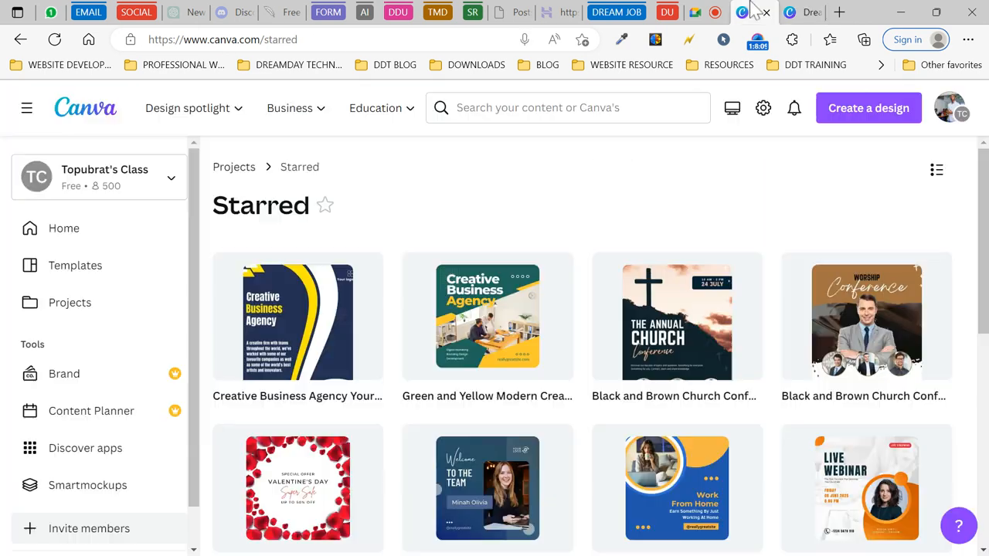
{"action": "left_click", "coordinate": [863, 110]}
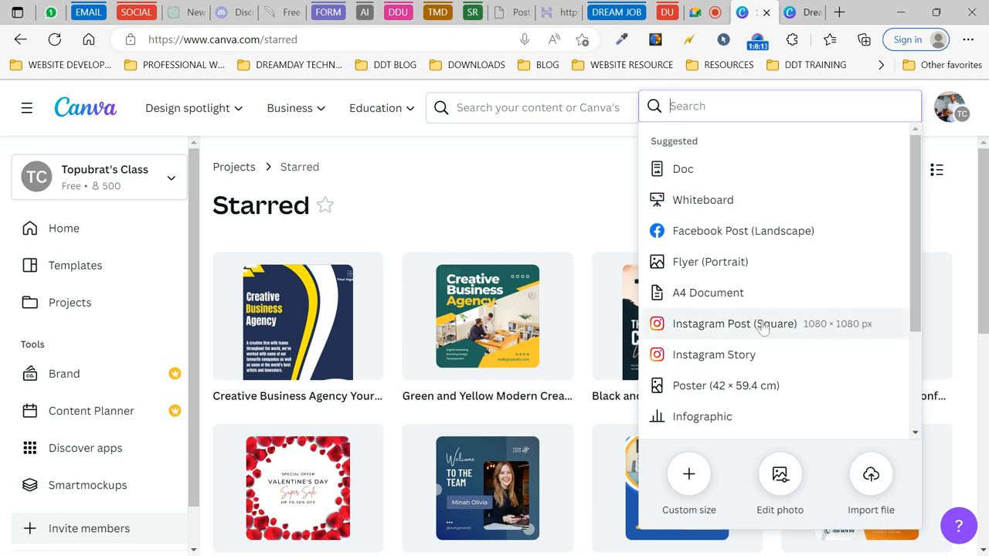
{"action": "left_click", "coordinate": [802, 331]}
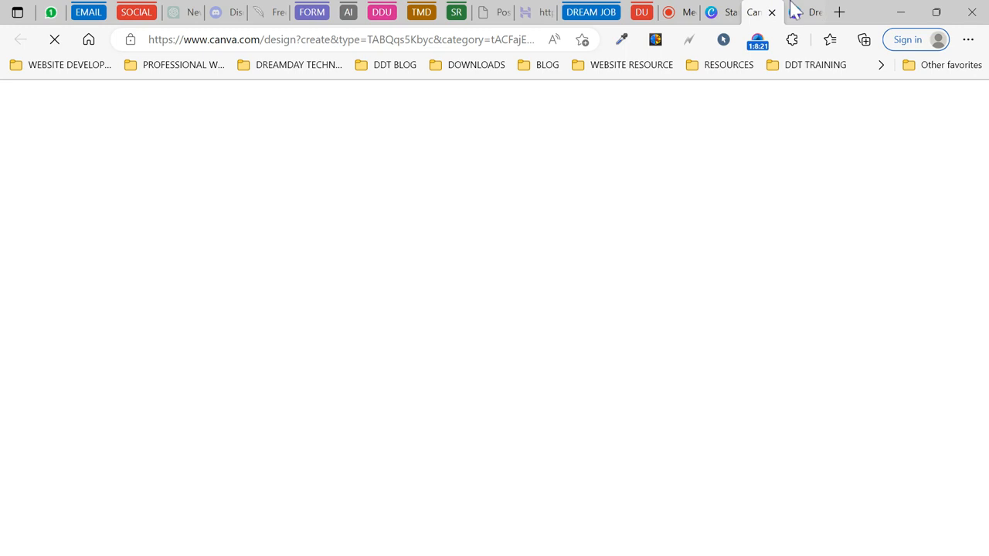
{"action": "left_click", "coordinate": [803, 11]}
{"action": "left_click_drag", "start_coordinate": [505, 212], "coordinate": [801, 483]}
- Paste page 2's navy circle, orange arc and round portrait into the new Instagram Post
{"action": "left_click", "coordinate": [473, 332]}
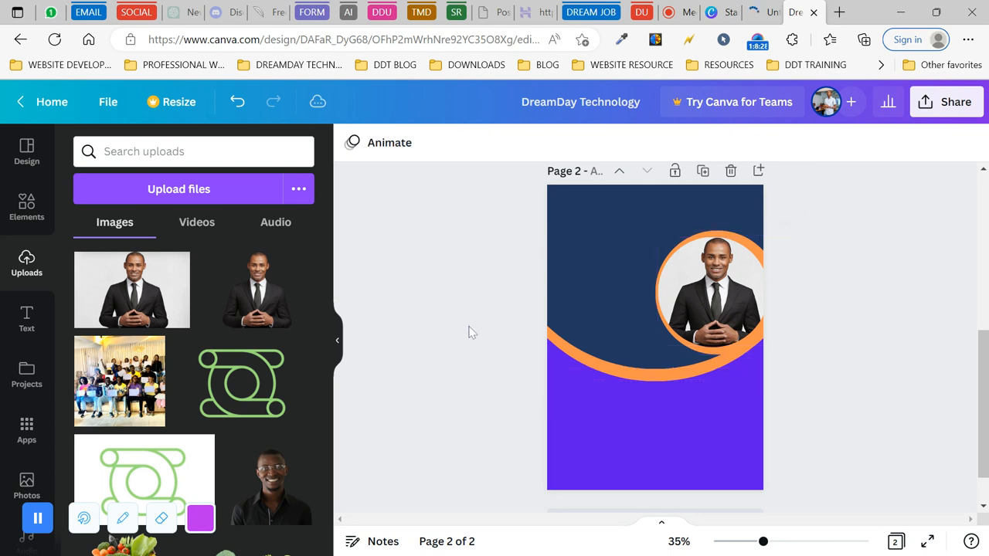
{"action": "left_click_drag", "start_coordinate": [490, 224], "coordinate": [814, 474]}
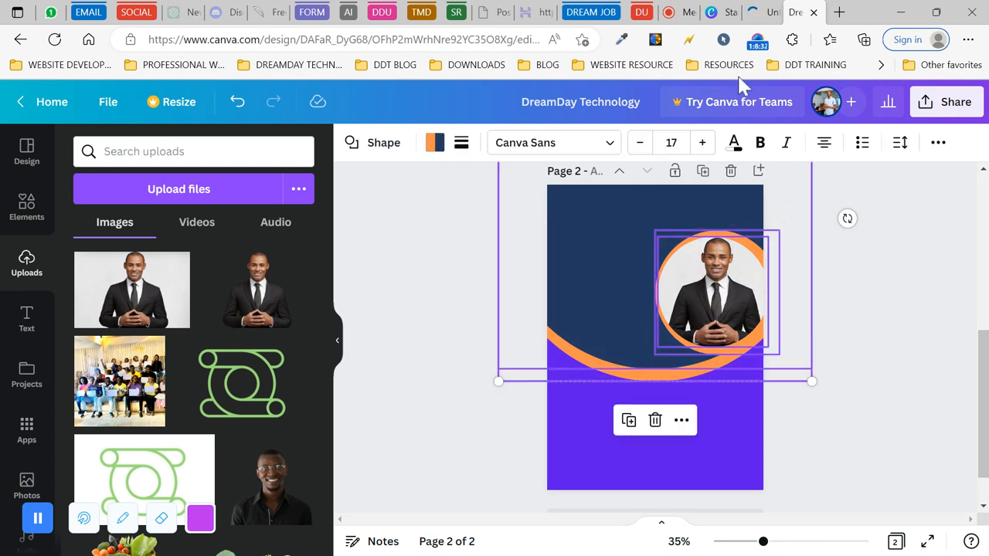
{"action": "left_click", "coordinate": [756, 16]}
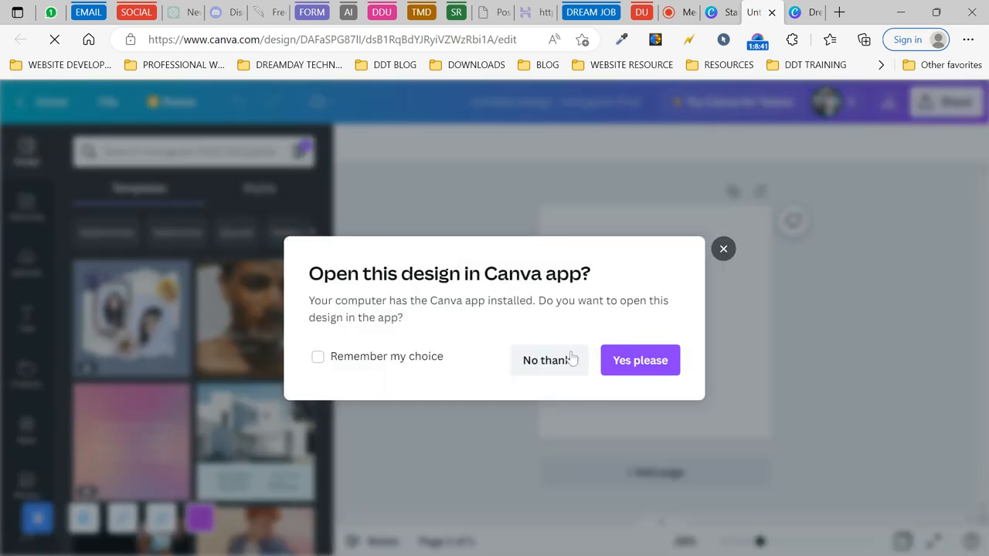
{"action": "left_click", "coordinate": [545, 368]}
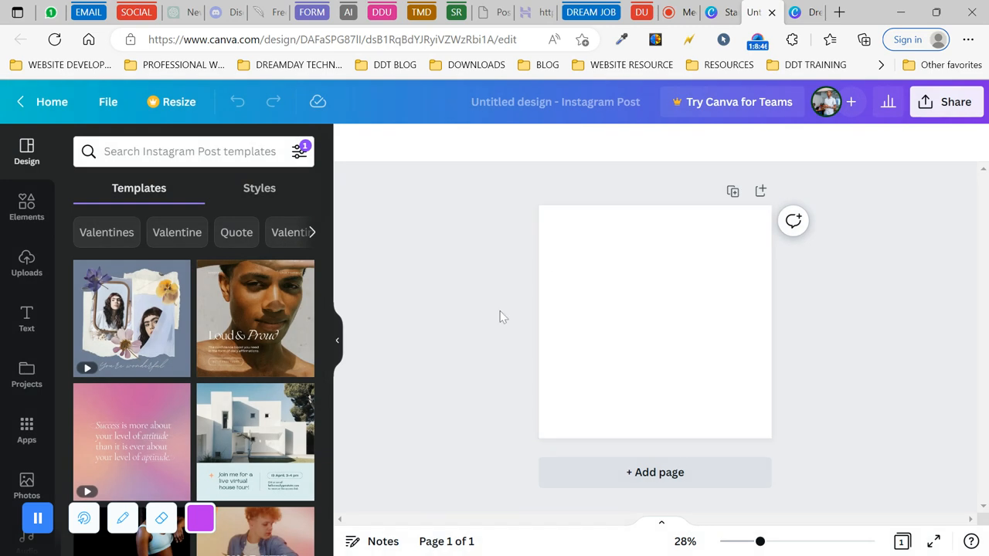
{"action": "left_click", "coordinate": [622, 302]}
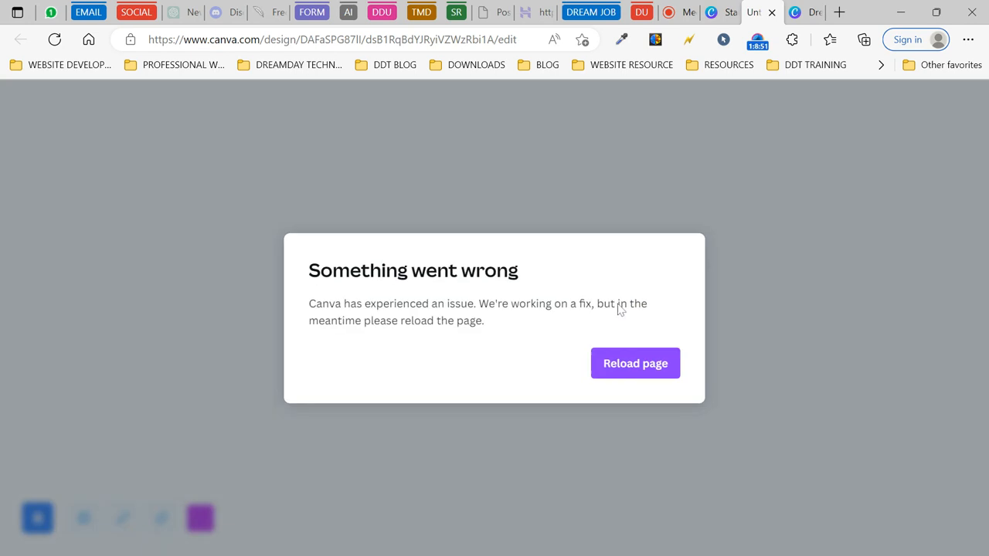
{"action": "left_click", "coordinate": [625, 368]}
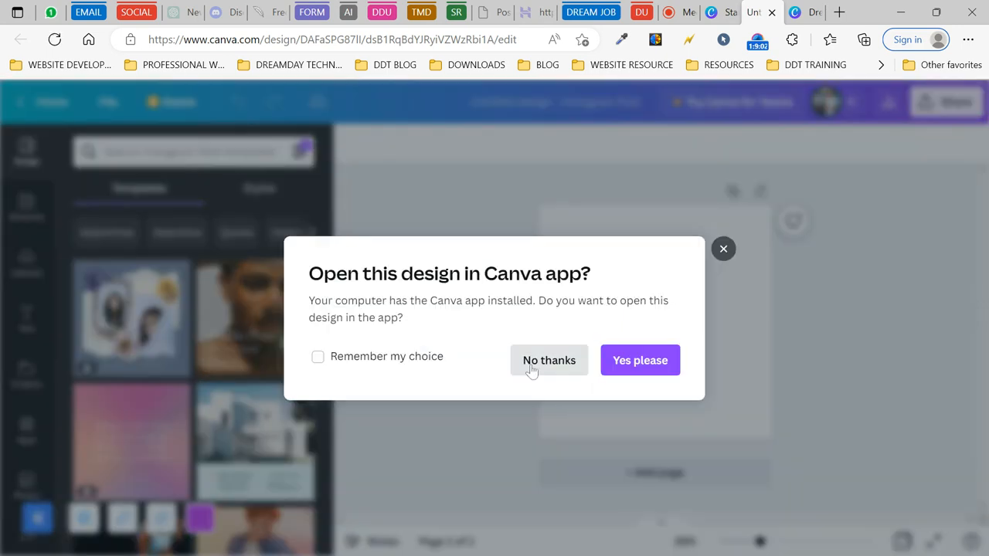
{"action": "left_click", "coordinate": [532, 369]}
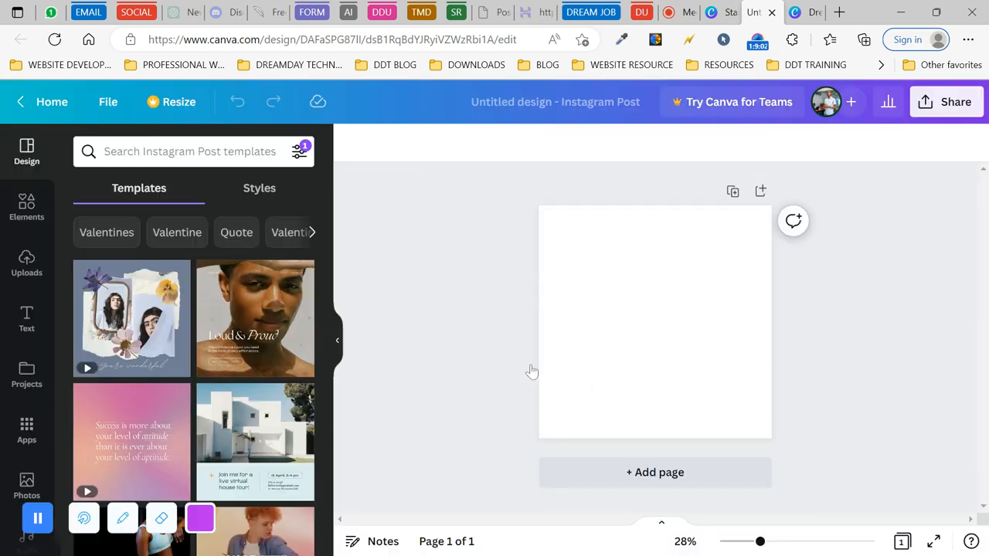
{"action": "left_click", "coordinate": [637, 324]}
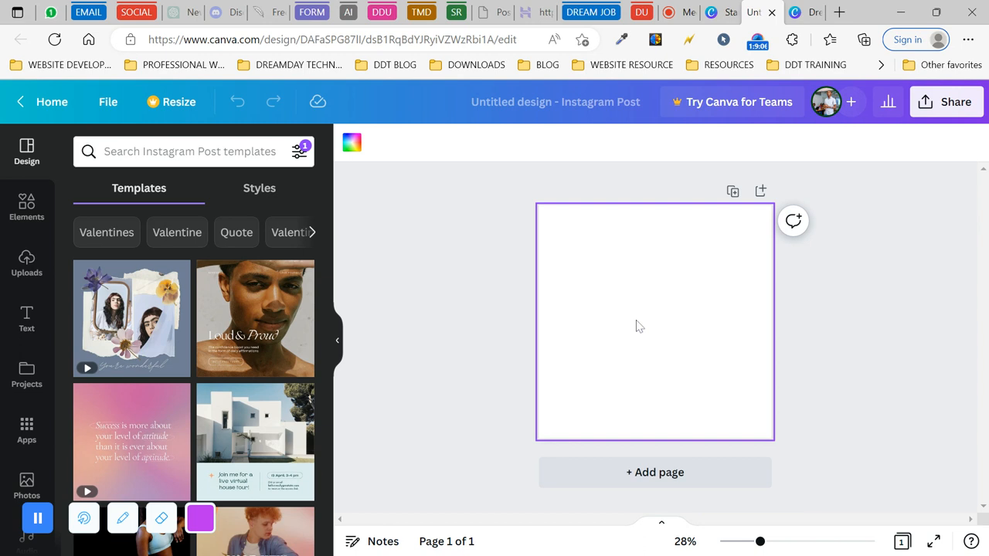
{"action": "key", "text": "ctrl+v"}
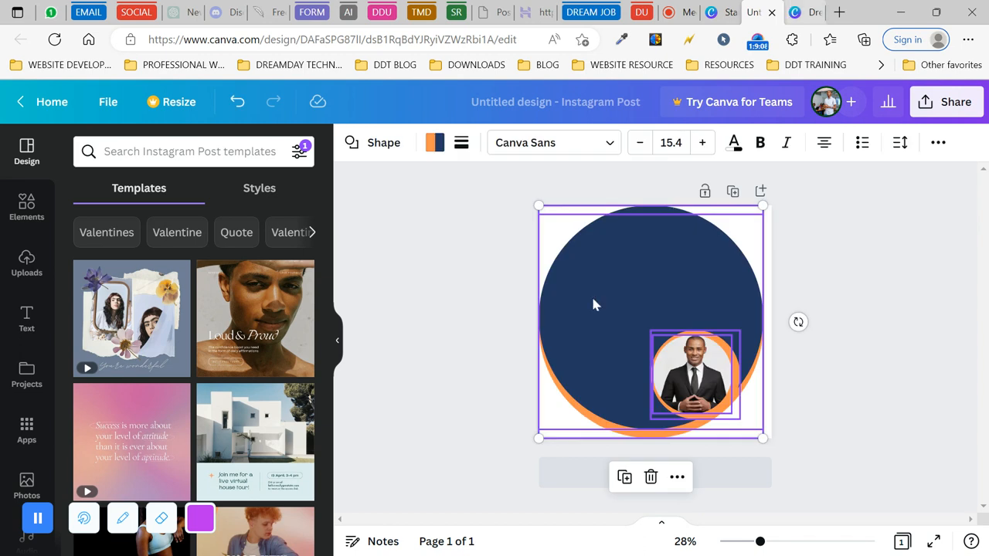
- Delete page 2 from the DreamDay Technology design
{"action": "left_click", "coordinate": [468, 306]}
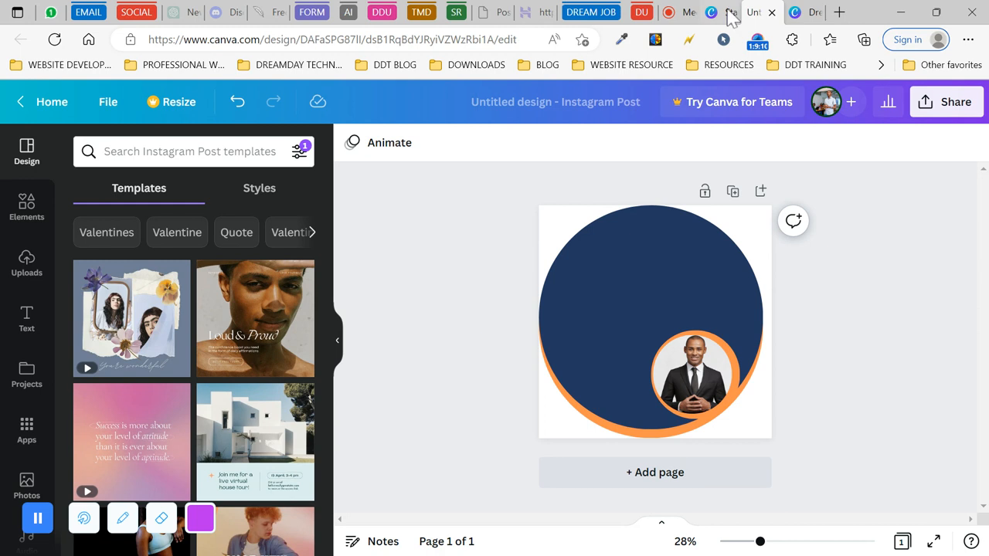
{"action": "left_click", "coordinate": [808, 12]}
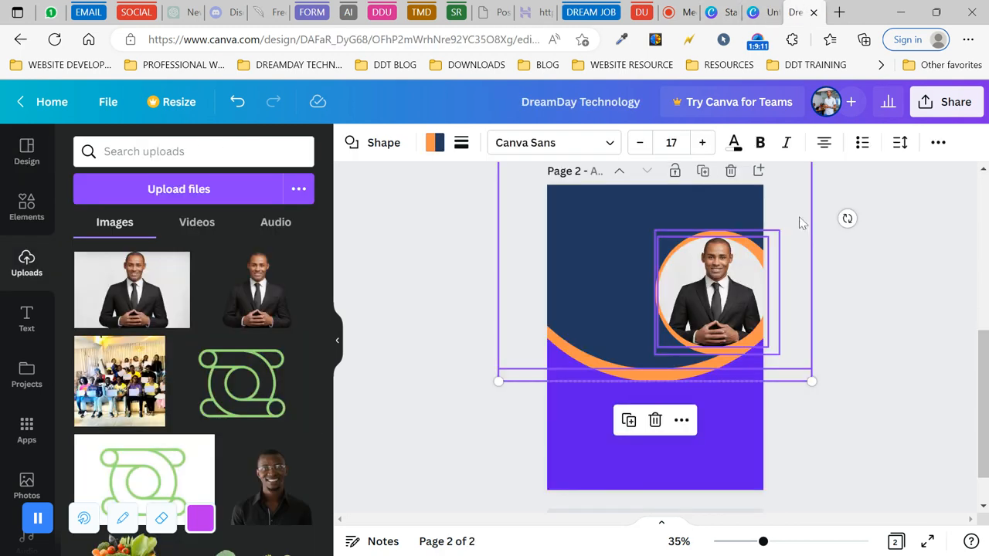
{"action": "scroll", "coordinate": [812, 240], "scroll_direction": "up", "scroll_amount": 3}
{"action": "left_click", "coordinate": [731, 276]}
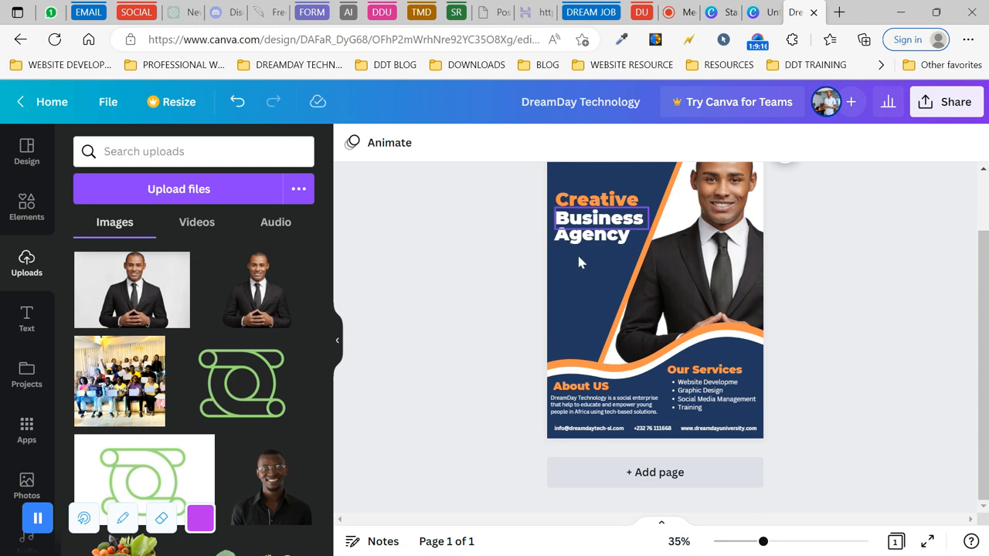
- Clear the 'DreamDay Technology' text from the design title
{"action": "scroll", "coordinate": [541, 292], "scroll_direction": "up", "scroll_amount": 2}
{"action": "left_click", "coordinate": [585, 102]}
{"action": "key", "text": "ctrl+a"}
{"action": "key", "text": "BackSpace"}
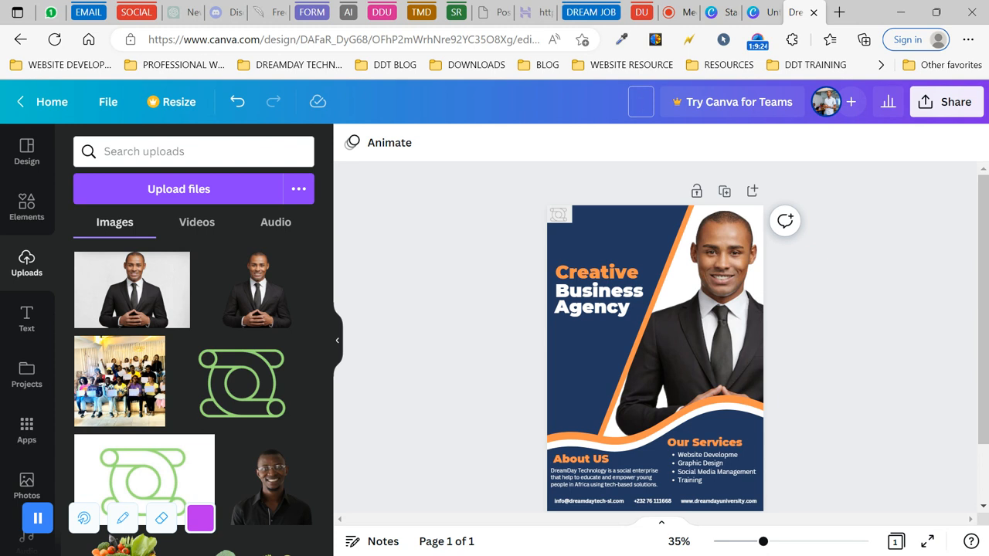
- Enter 'K' as the design title, then marquee-select and deselect the flyer's elements
{"action": "type", "text": "K"}
{"action": "left_click_drag", "start_coordinate": [478, 238], "coordinate": [753, 267]}
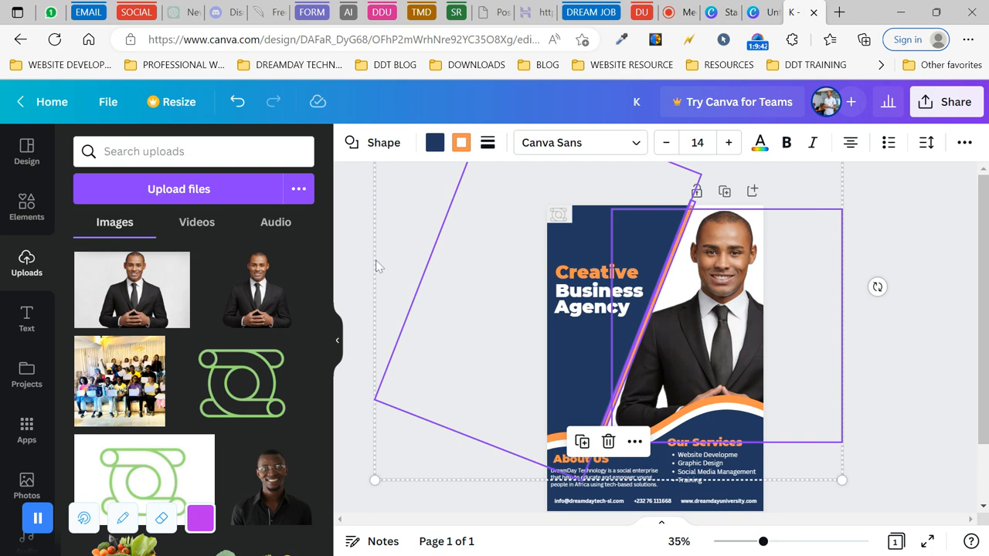
{"action": "left_click", "coordinate": [352, 274]}
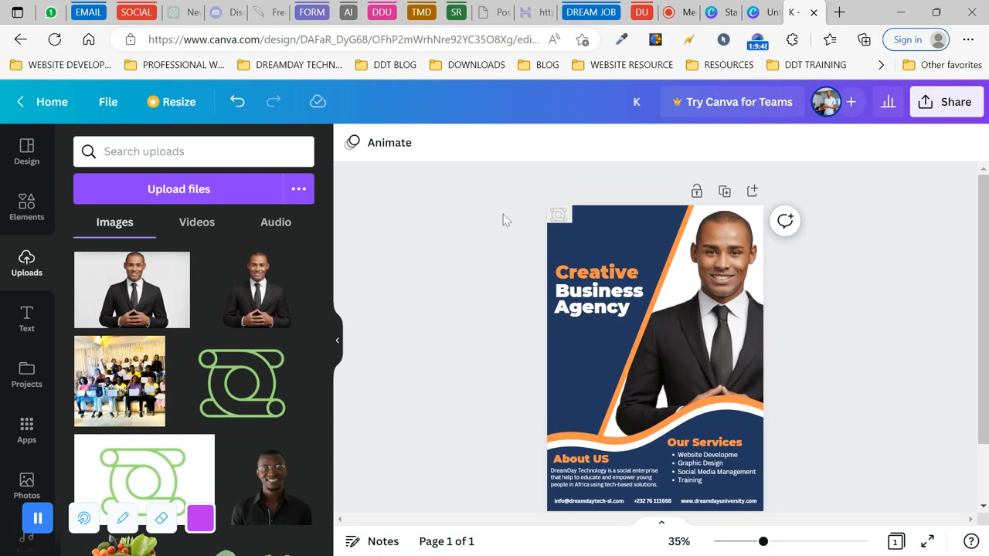
{"action": "left_click_drag", "start_coordinate": [502, 214], "coordinate": [857, 392]}
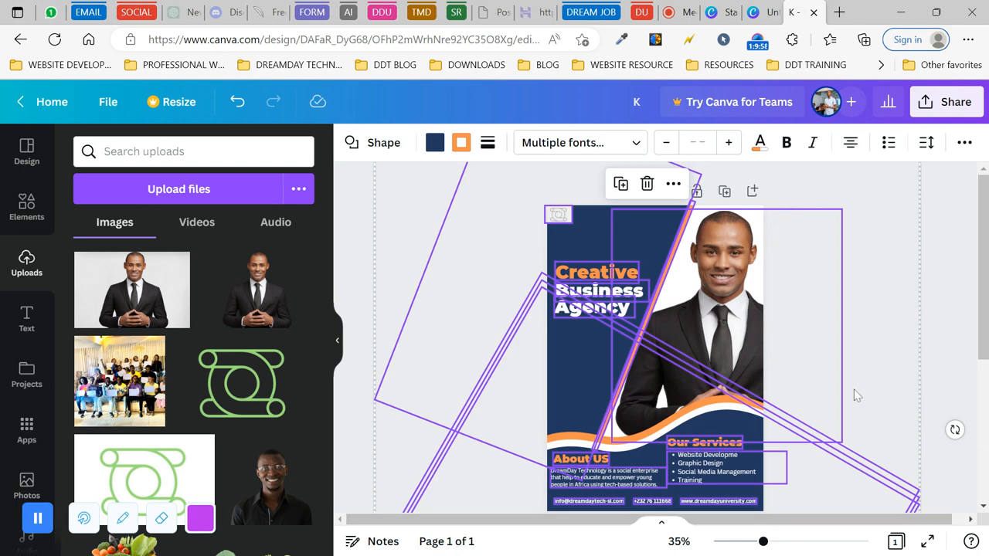
{"action": "scroll", "coordinate": [857, 390], "scroll_direction": "down", "scroll_amount": 2}
{"action": "scroll", "coordinate": [858, 386], "scroll_direction": "up", "scroll_amount": 1}
{"action": "scroll", "coordinate": [857, 386], "scroll_direction": "up", "scroll_amount": 1}
{"action": "scroll", "coordinate": [858, 387], "scroll_direction": "down", "scroll_amount": 1}
{"action": "left_click", "coordinate": [356, 239]}
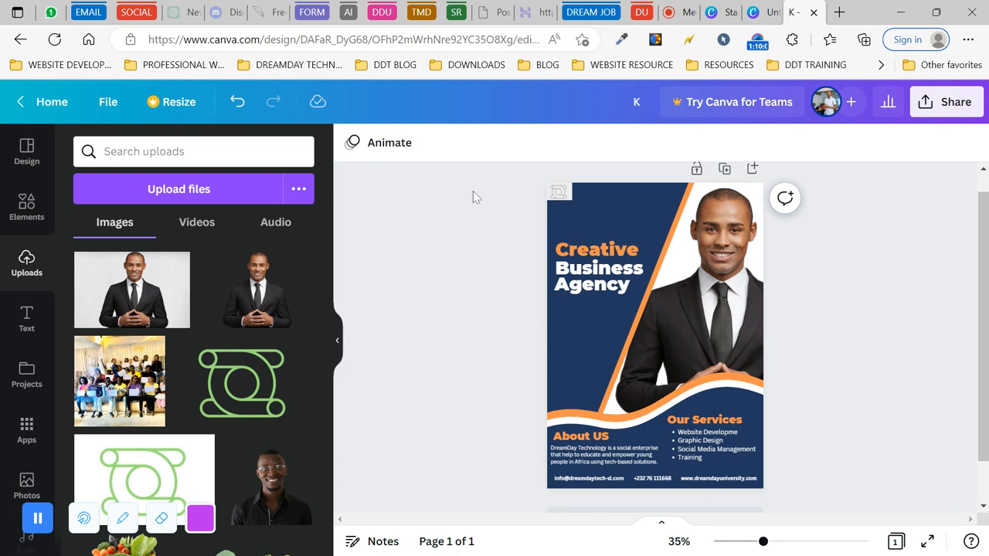
{"action": "left_click_drag", "start_coordinate": [485, 193], "coordinate": [810, 521]}
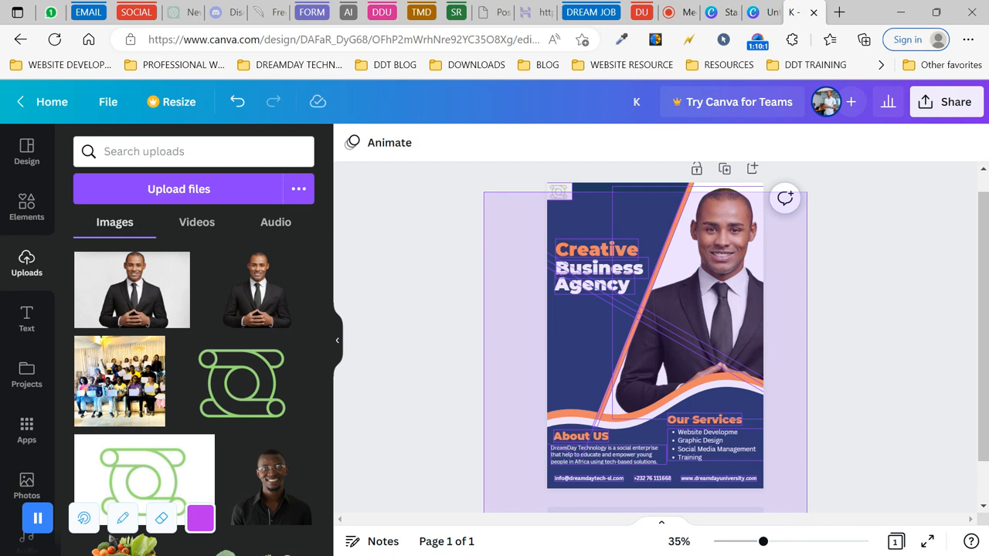
{"action": "left_click_drag", "start_coordinate": [807, 513], "coordinate": [810, 505]}
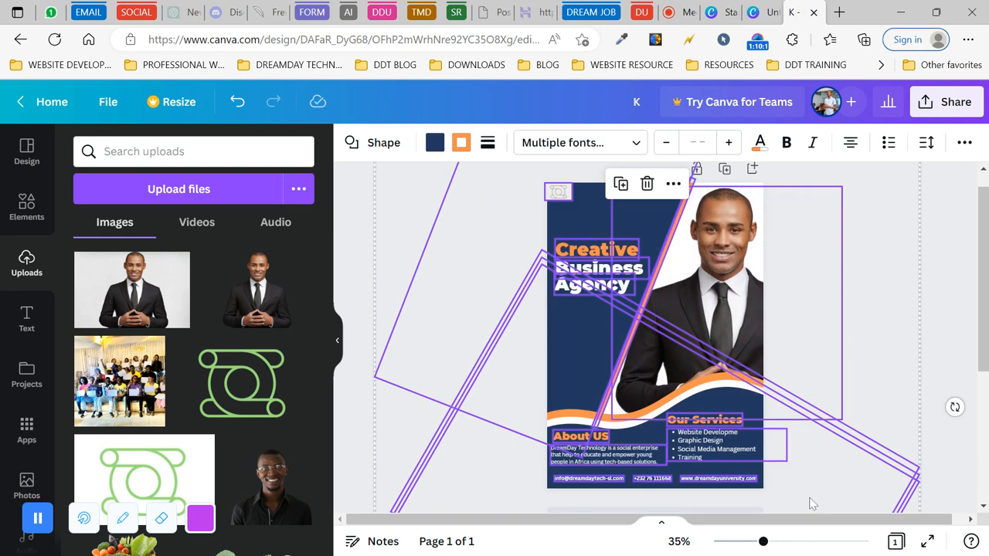
{"action": "left_click", "coordinate": [356, 278]}
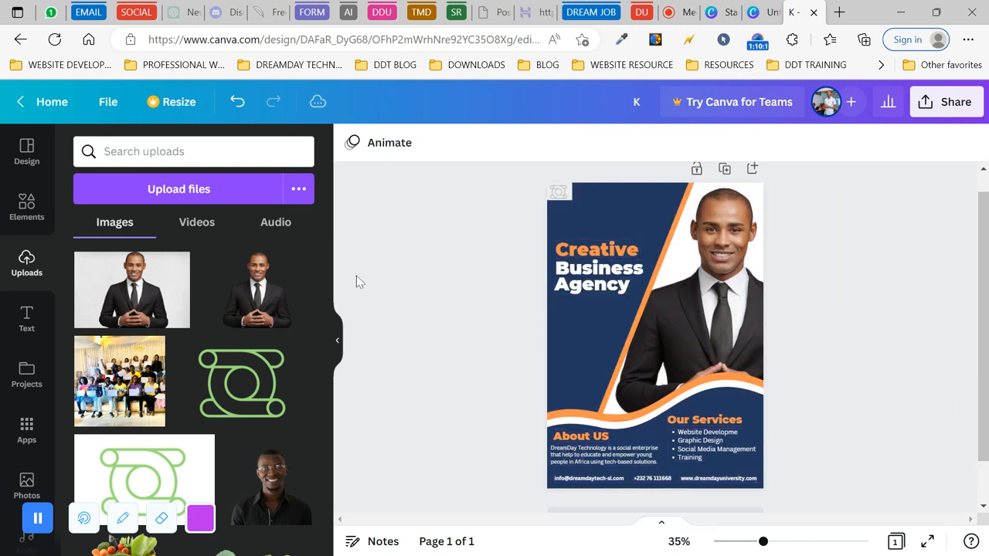
- Replace 'K' with the student's full name plus ' - Assignment 4', correcting the surname typo
{"action": "left_click", "coordinate": [637, 101]}
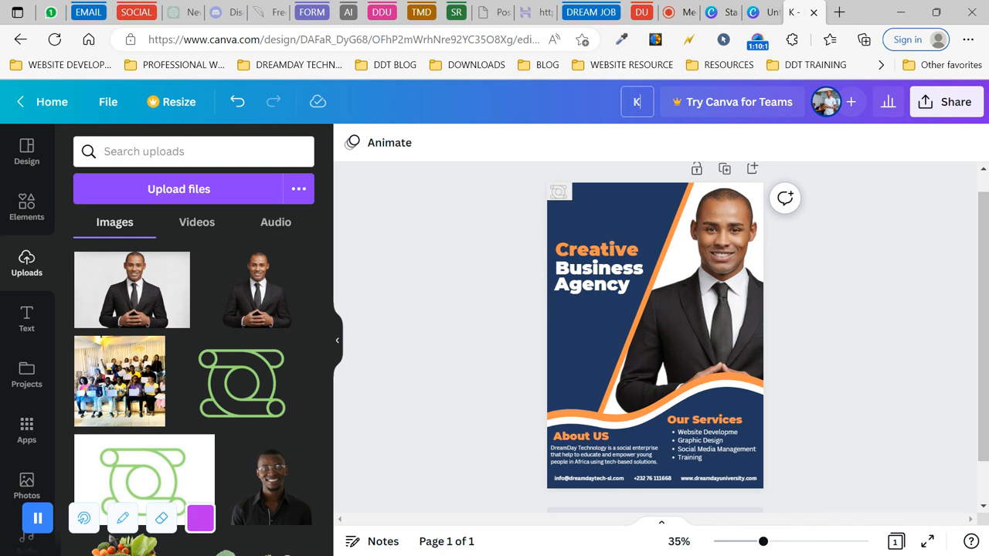
{"action": "key", "text": "BackSpace"}
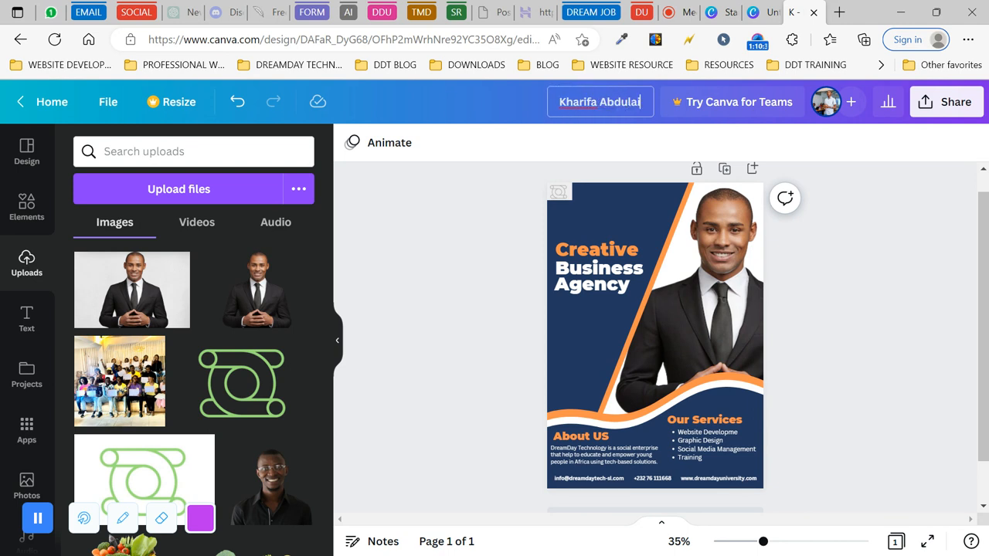
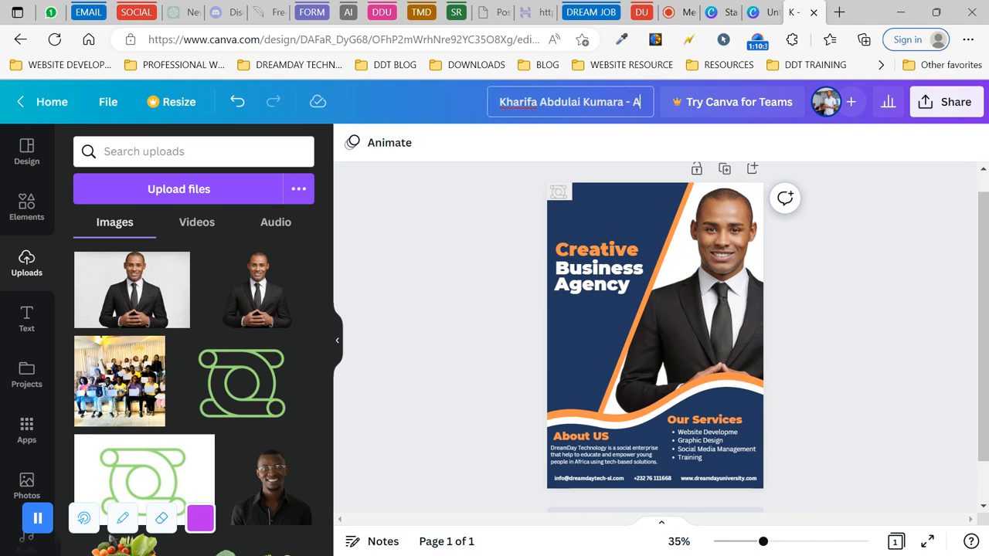
{"action": "type", "text": "ssignment 4"}
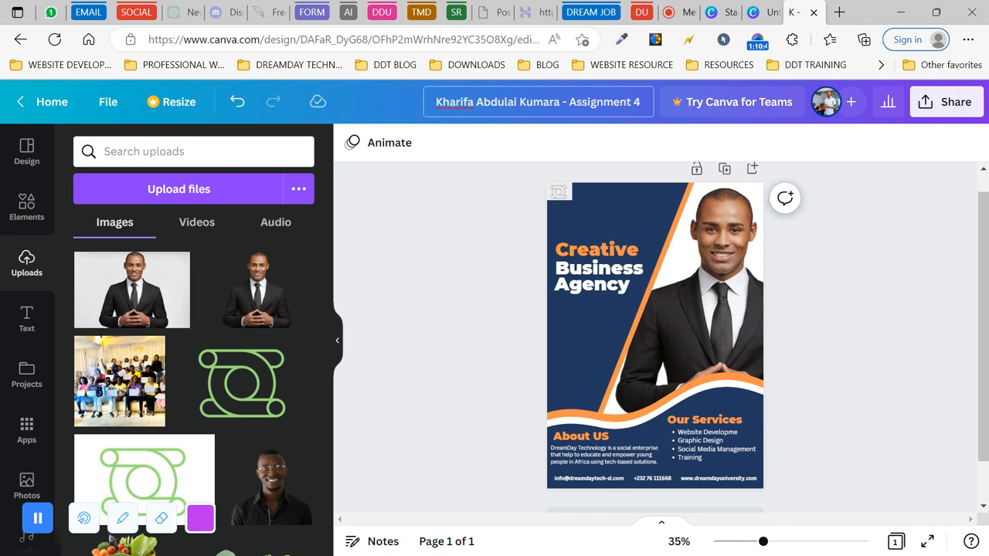
{"action": "left_click_drag", "start_coordinate": [428, 245], "coordinate": [531, 124]}
{"action": "left_click", "coordinate": [531, 101]}
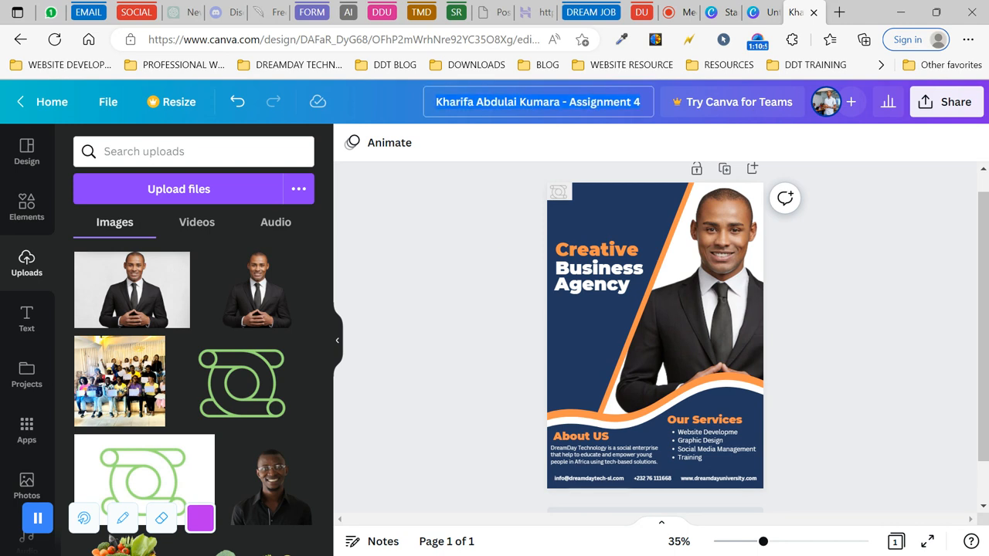
{"action": "left_click", "coordinate": [595, 101]}
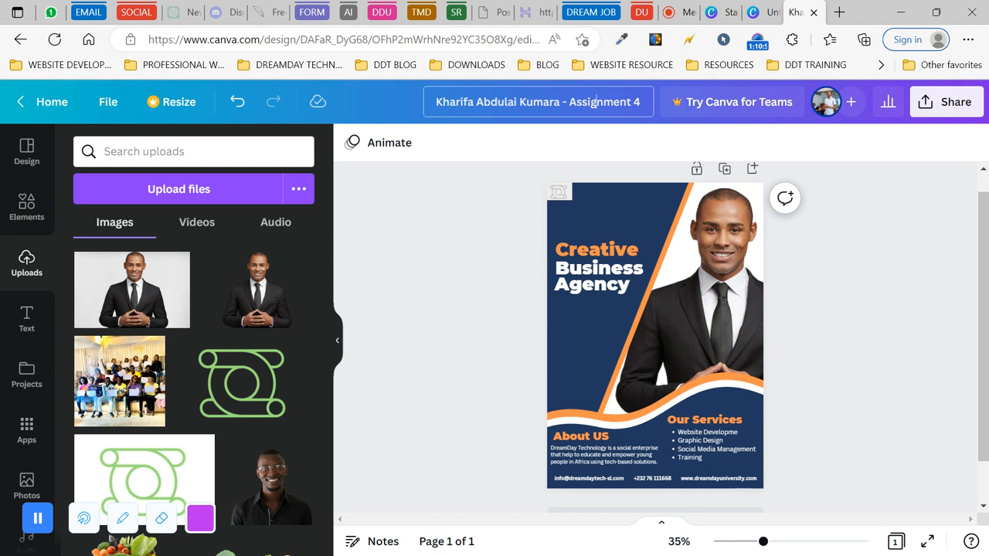
{"action": "left_click", "coordinate": [641, 102]}
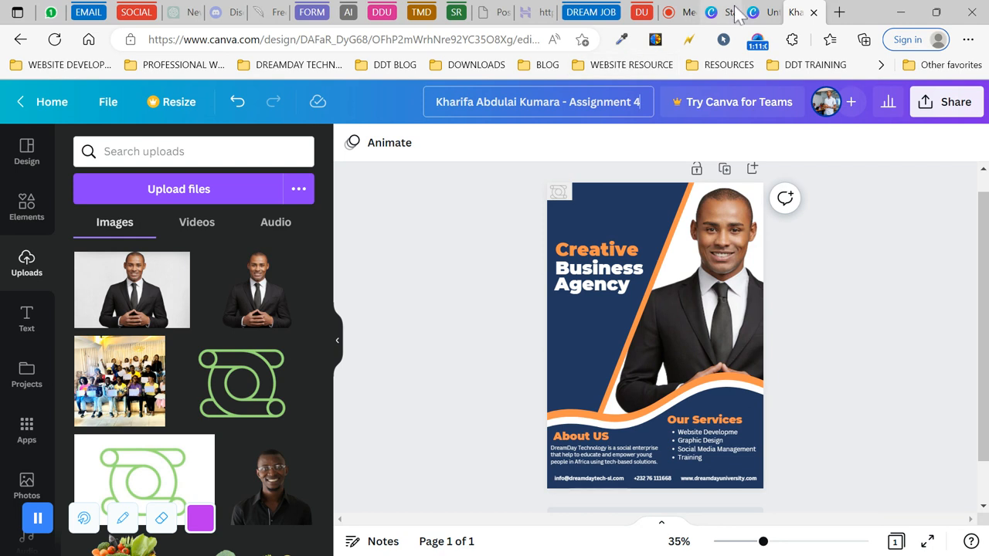
{"action": "left_click", "coordinate": [775, 11]}
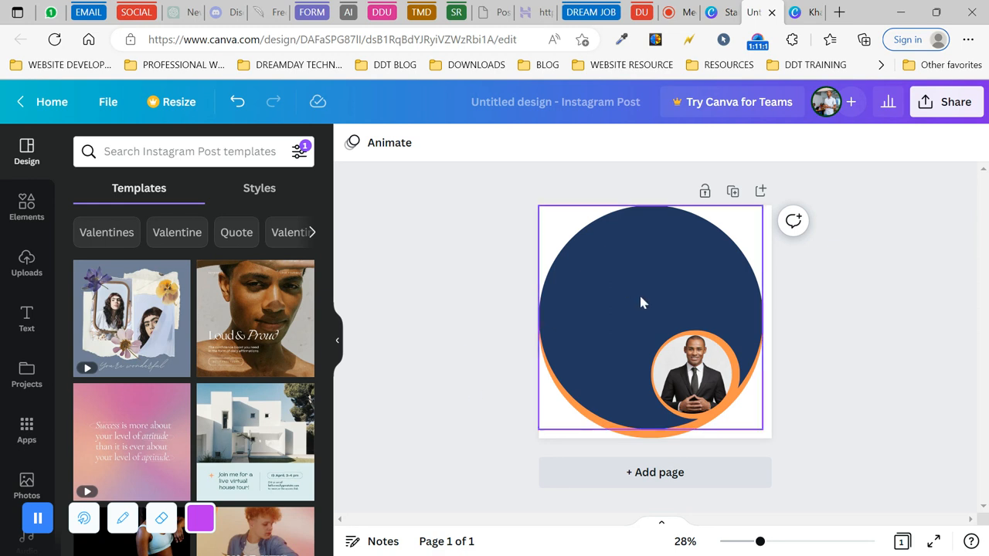
{"action": "left_click_drag", "start_coordinate": [431, 262], "coordinate": [810, 419]}
{"action": "left_click_drag", "start_coordinate": [764, 206], "coordinate": [883, 98]}
{"action": "left_click_drag", "start_coordinate": [624, 305], "coordinate": [548, 267]}
{"action": "left_click", "coordinate": [417, 283]}
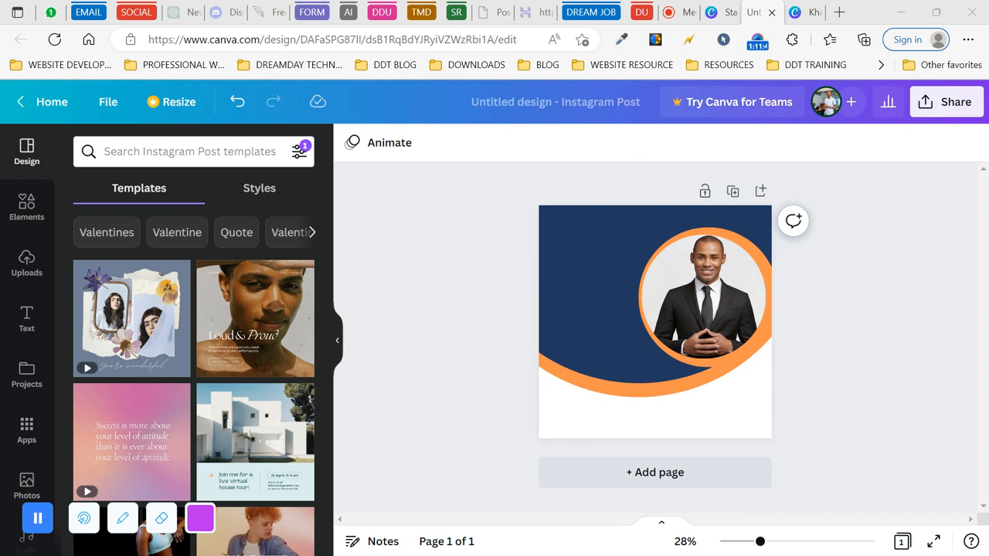
{"action": "left_click", "coordinate": [901, 13]}
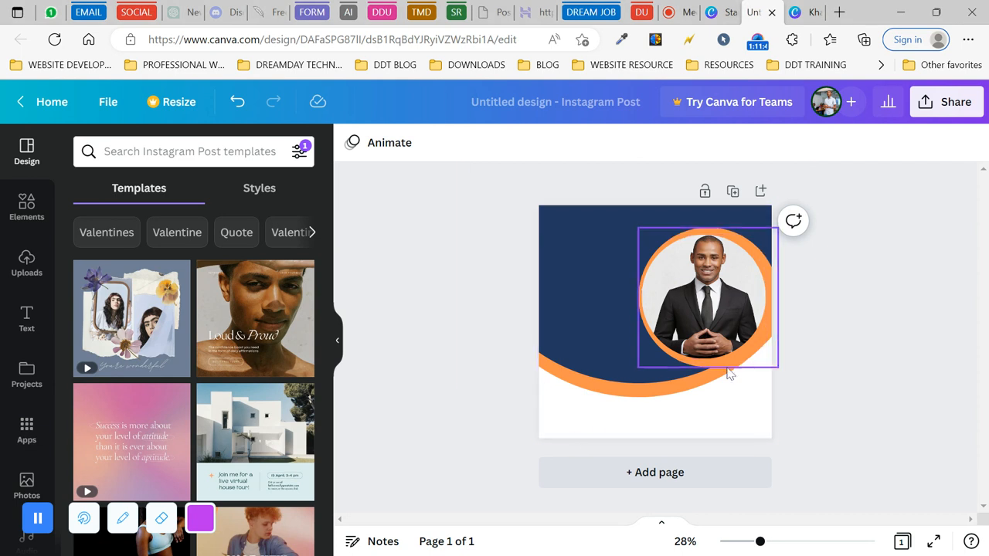
- Recolour the orange swoosh and the portrait's orange ring white
{"action": "left_click", "coordinate": [671, 395]}
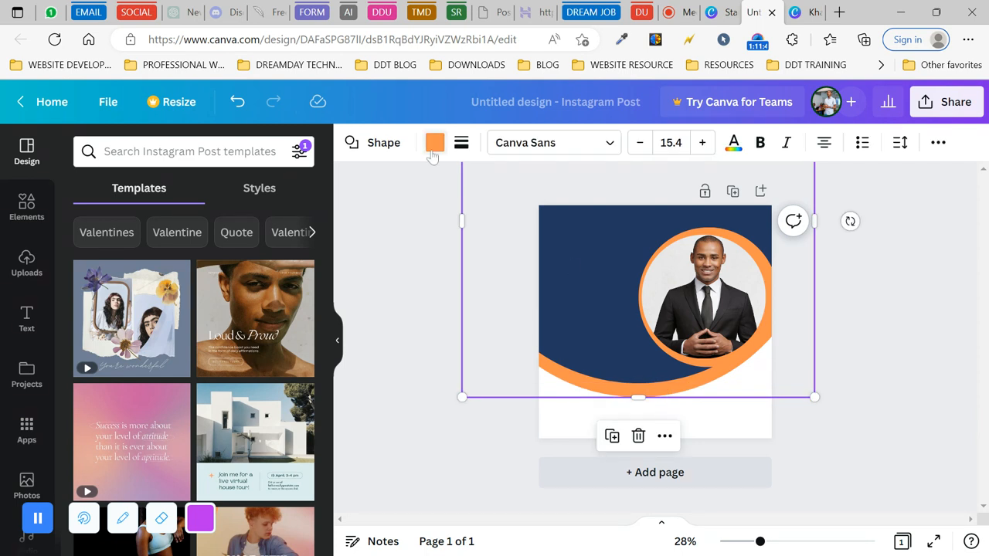
{"action": "left_click", "coordinate": [435, 142]}
{"action": "left_click", "coordinate": [298, 220]}
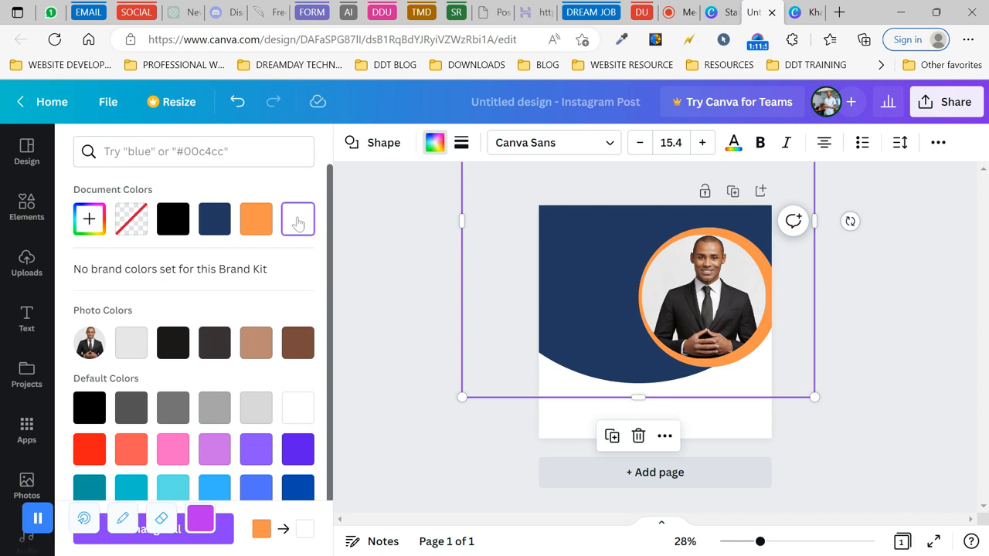
{"action": "left_click", "coordinate": [733, 242]}
{"action": "left_click", "coordinate": [437, 146]}
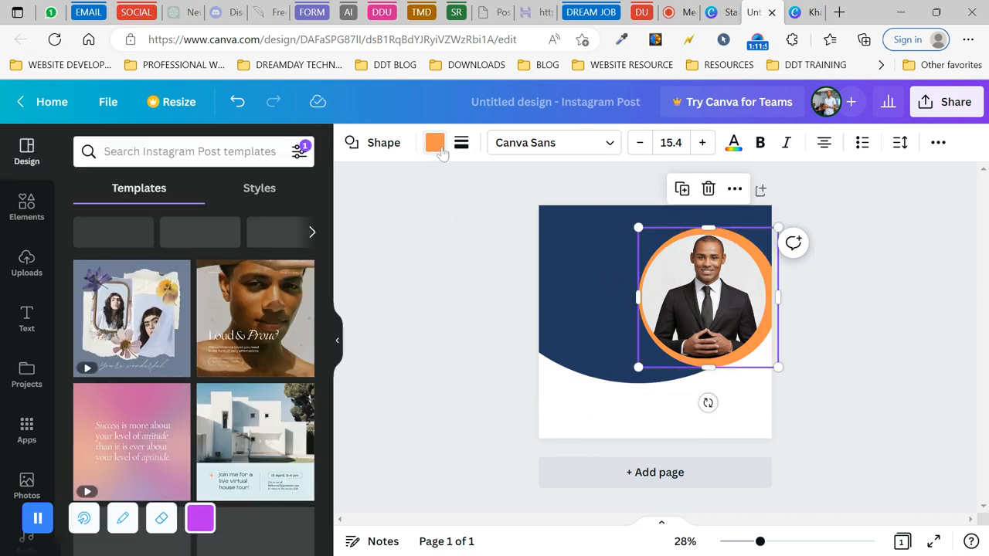
{"action": "left_click", "coordinate": [436, 142]}
{"action": "left_click", "coordinate": [299, 221]}
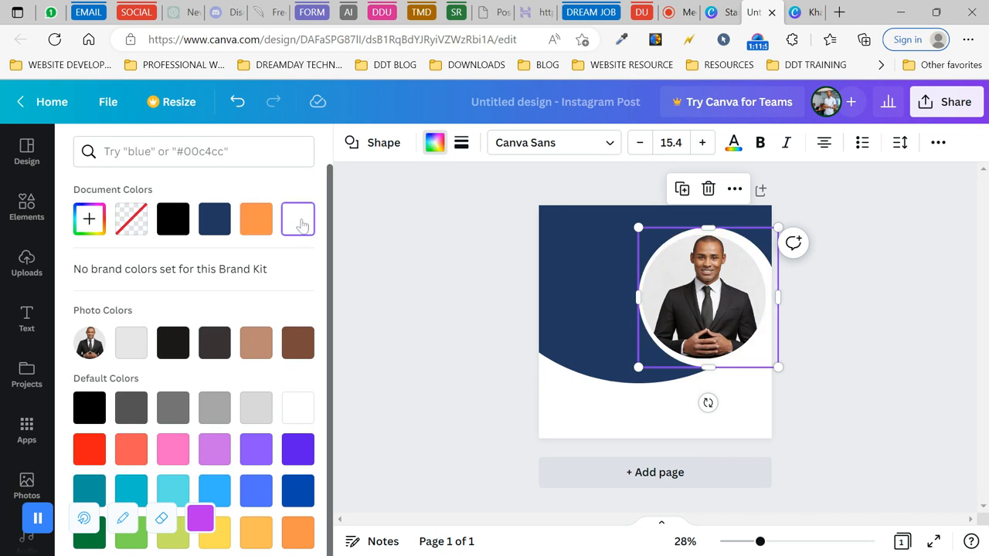
- Set the page background colour to orange
{"action": "left_click", "coordinate": [596, 421]}
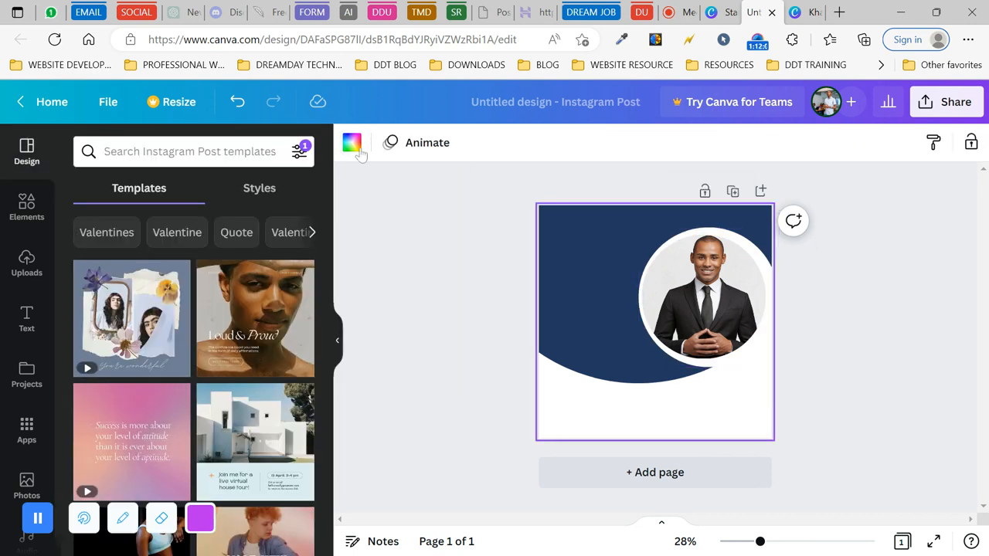
{"action": "left_click", "coordinate": [353, 144]}
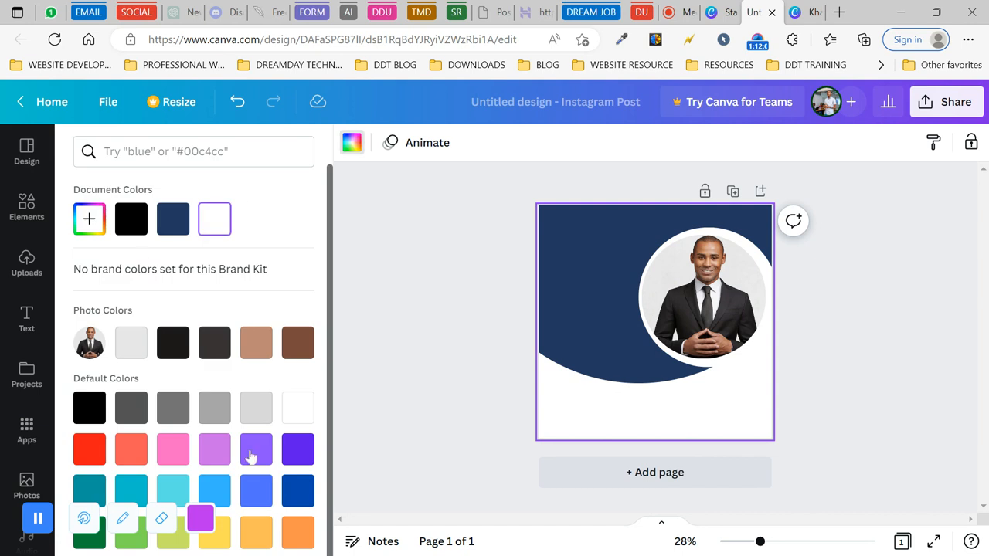
{"action": "left_click", "coordinate": [298, 532]}
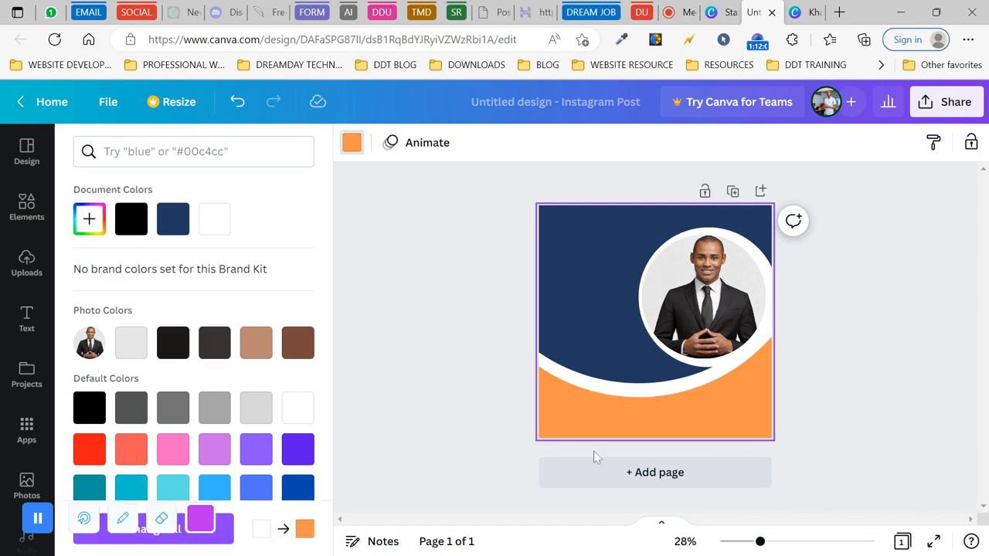
{"action": "left_click", "coordinate": [490, 379]}
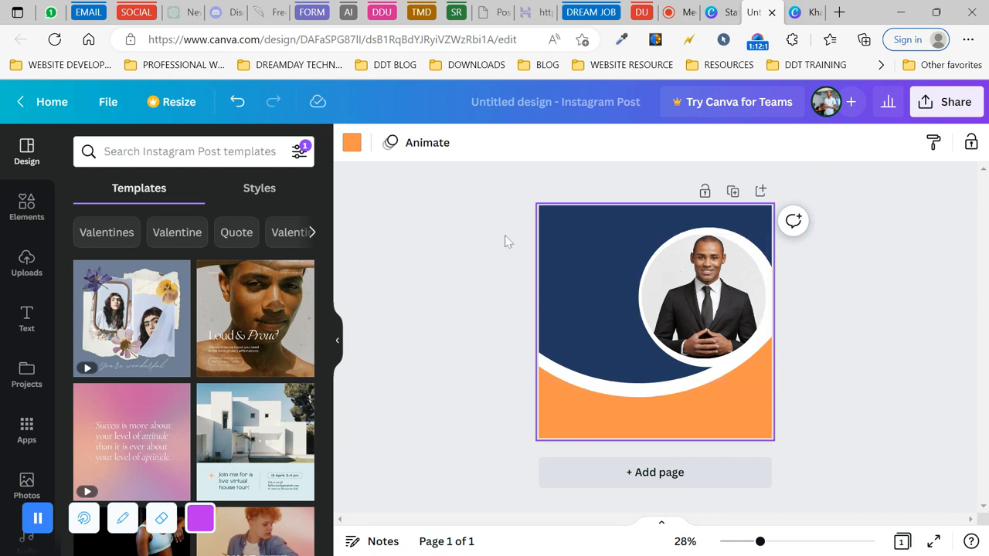
{"action": "left_click", "coordinate": [417, 259]}
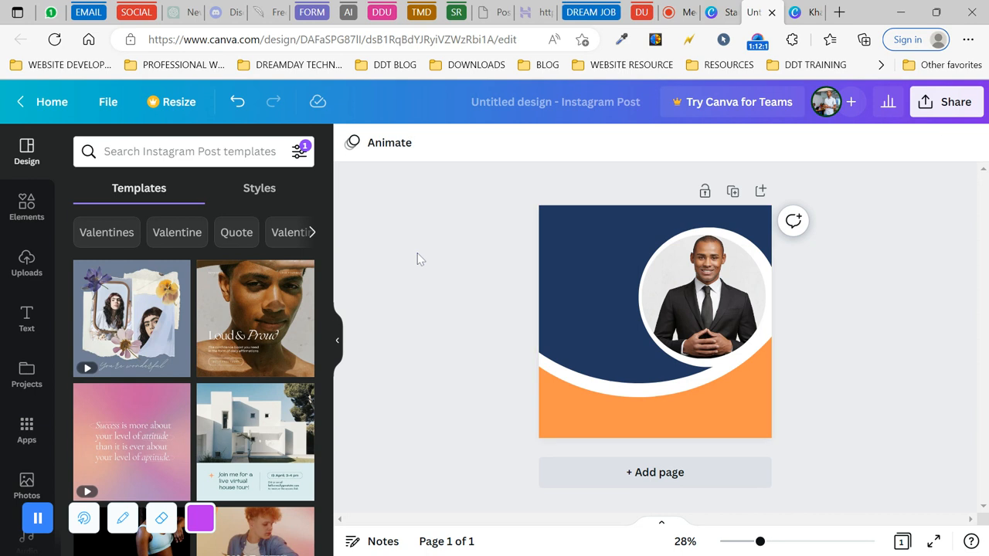
- Nudge the circular portrait slightly with the arrow keys
{"action": "left_click", "coordinate": [695, 303]}
{"action": "key", "text": "Right"}
{"action": "key", "text": "Right"}
{"action": "key", "text": "Right"}
{"action": "key", "text": "Right"}
{"action": "key", "text": "Right"}
{"action": "key", "text": "Right"}
{"action": "key", "text": "Right"}
{"action": "key", "text": "Right"}
{"action": "key", "text": "Right"}
{"action": "key", "text": "Right"}
{"action": "key", "text": "Right"}
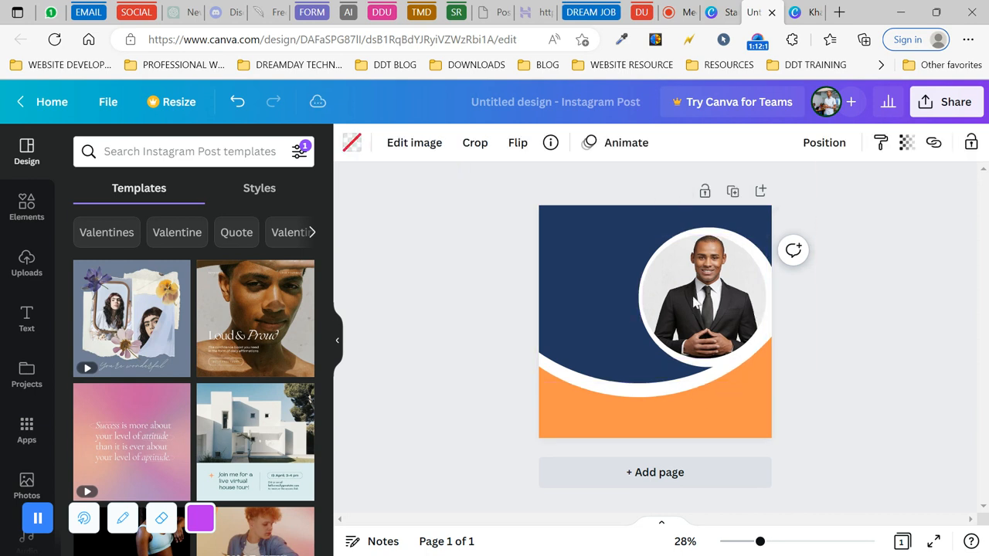
{"action": "key", "text": "Up"}
{"action": "key", "text": "Up"}
{"action": "key", "text": "Up"}
{"action": "key", "text": "Down"}
{"action": "key", "text": "Down"}
{"action": "key", "text": "Down"}
{"action": "key", "text": "Down"}
{"action": "key", "text": "Down"}
{"action": "key", "text": "Down"}
{"action": "key", "text": "Down"}
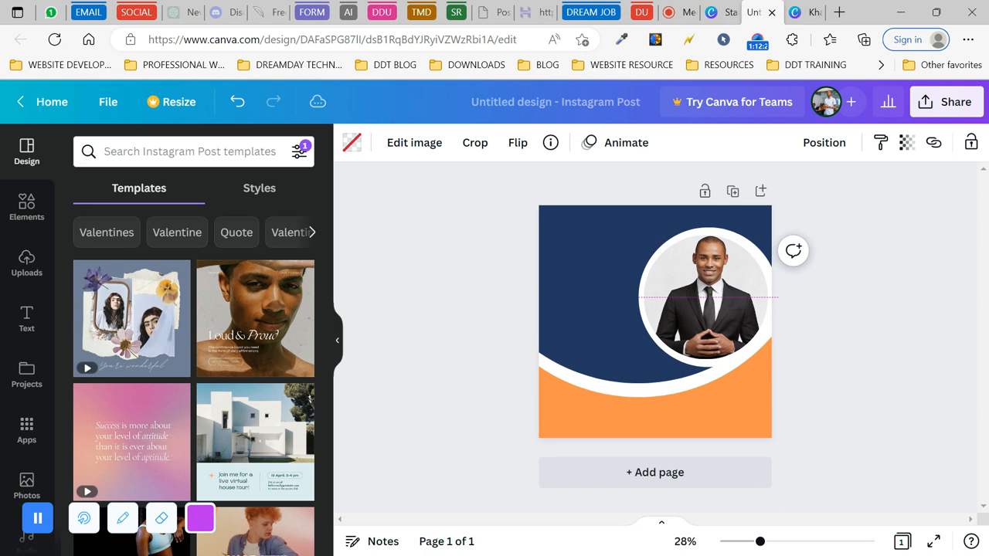
{"action": "key", "text": "Left"}
{"action": "key", "text": "Left"}
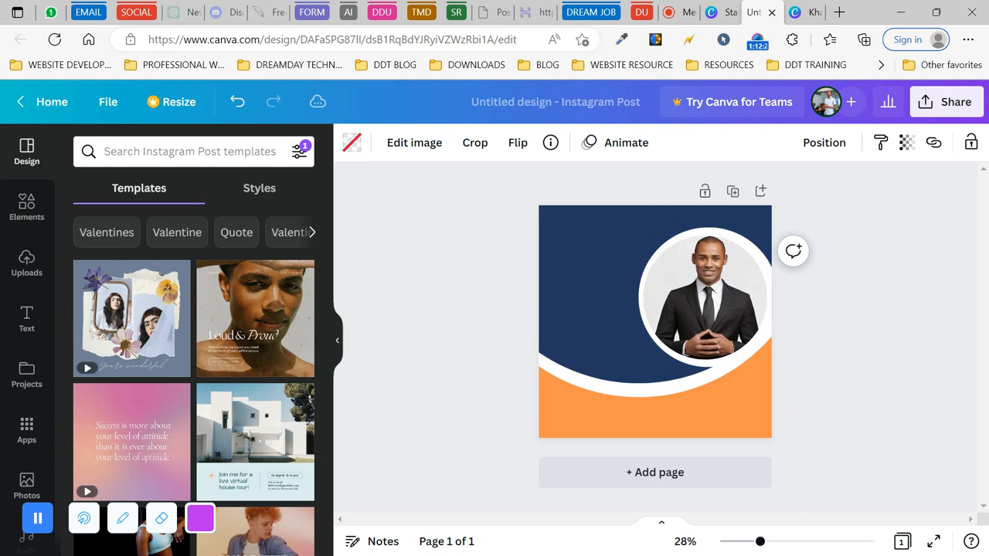
{"action": "left_click", "coordinate": [878, 376]}
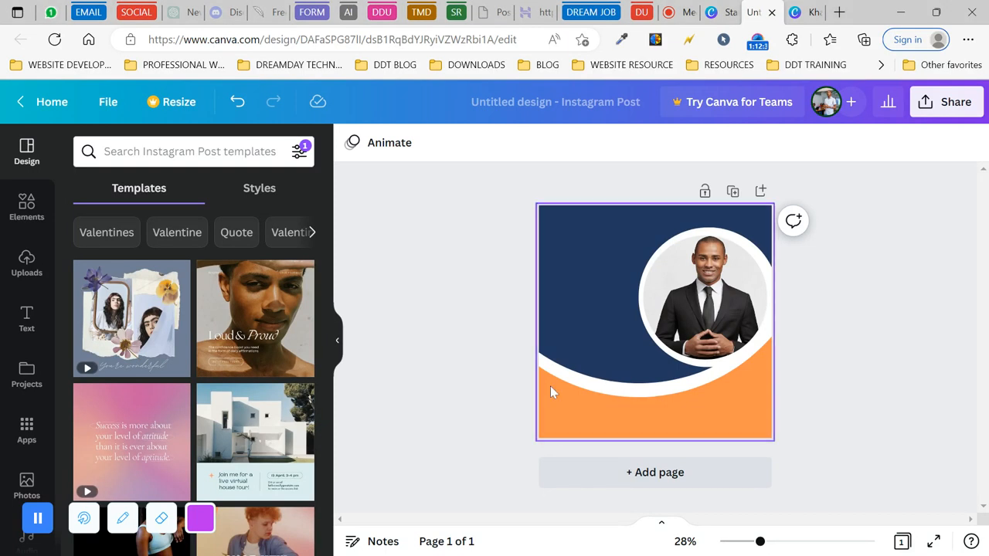
- Lower, enlarge and reposition the white curve beneath the navy shape
{"action": "left_click", "coordinate": [585, 346]}
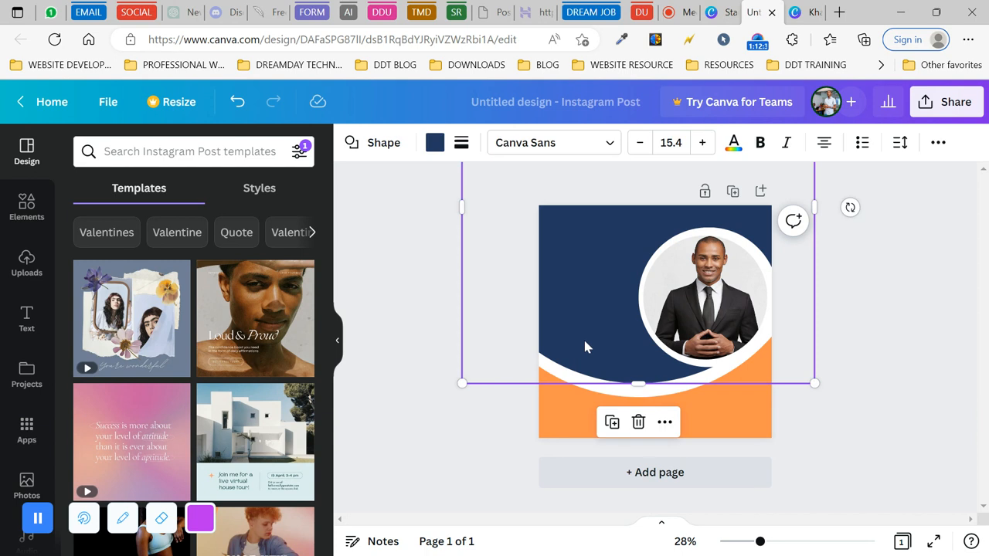
{"action": "left_click", "coordinate": [616, 395]}
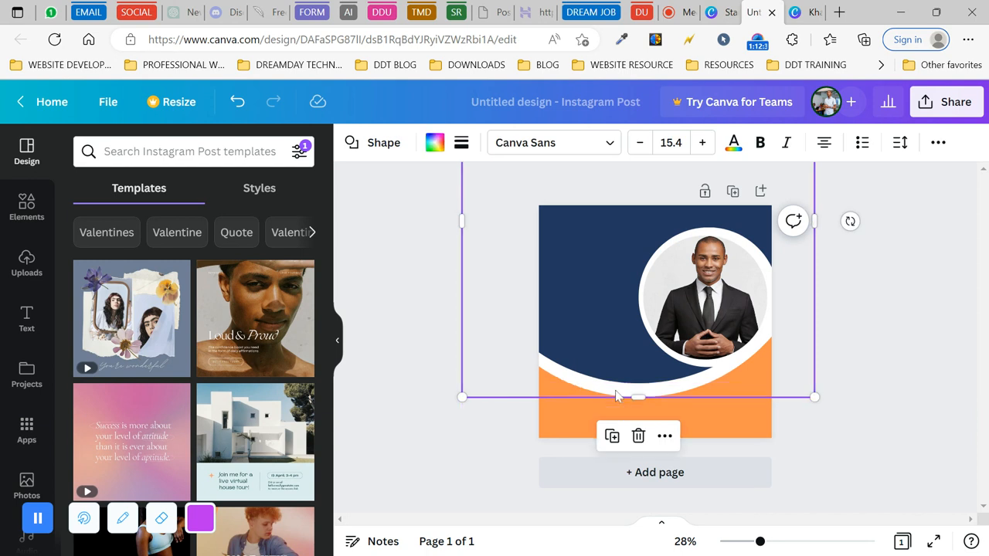
{"action": "key", "text": "Down"}
{"action": "key", "text": "Down"}
{"action": "key", "text": "Down"}
{"action": "key", "text": "Down"}
{"action": "key", "text": "Down"}
{"action": "key", "text": "Down"}
{"action": "key", "text": "Down"}
{"action": "key", "text": "Down"}
{"action": "key", "text": "Down"}
{"action": "key", "text": "Down"}
{"action": "key", "text": "Down"}
{"action": "key", "text": "Down"}
{"action": "key", "text": "Down"}
{"action": "key", "text": "Down"}
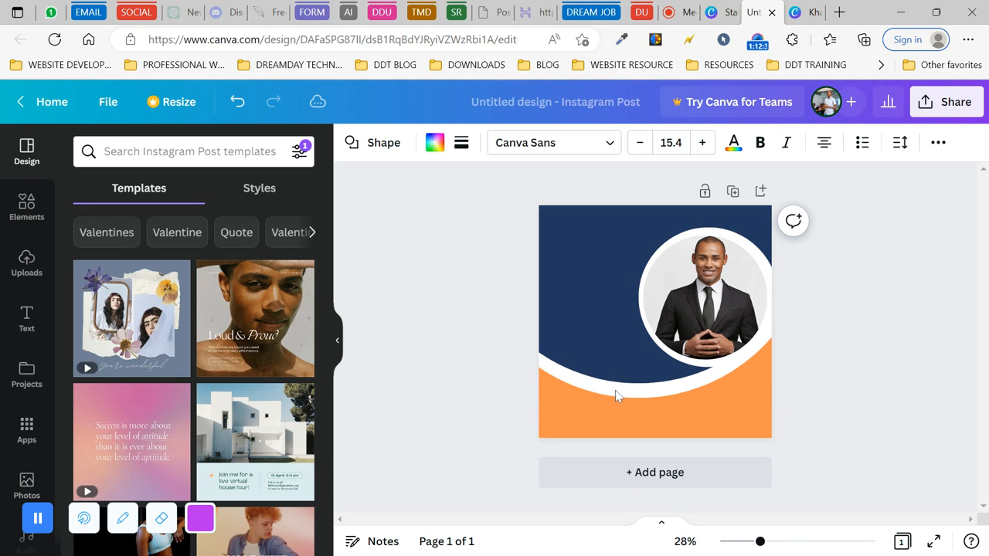
{"action": "key", "text": "Down"}
{"action": "key", "text": "Down"}
{"action": "key", "text": "Down"}
{"action": "key", "text": "Down"}
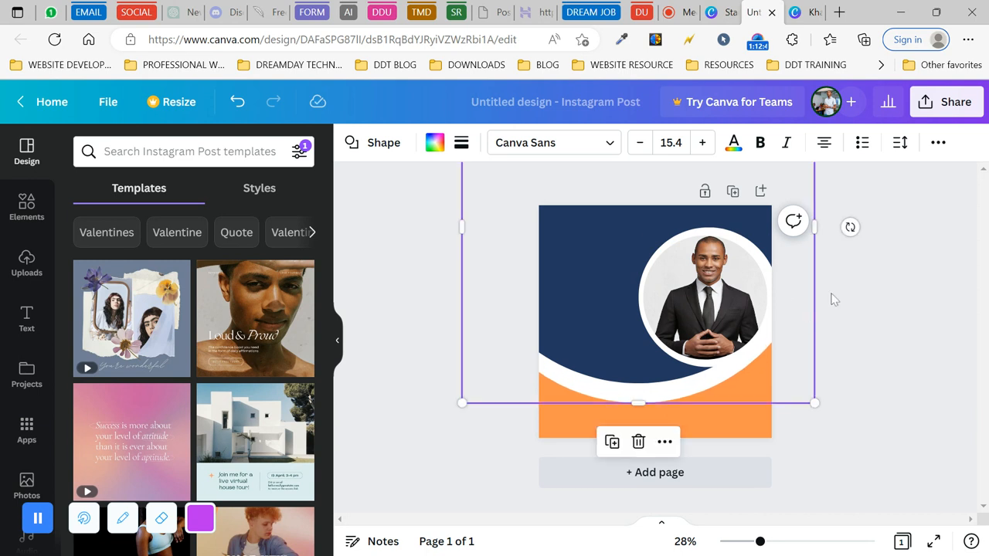
{"action": "left_click_drag", "start_coordinate": [816, 403], "coordinate": [870, 423]}
{"action": "left_click_drag", "start_coordinate": [725, 380], "coordinate": [718, 348]}
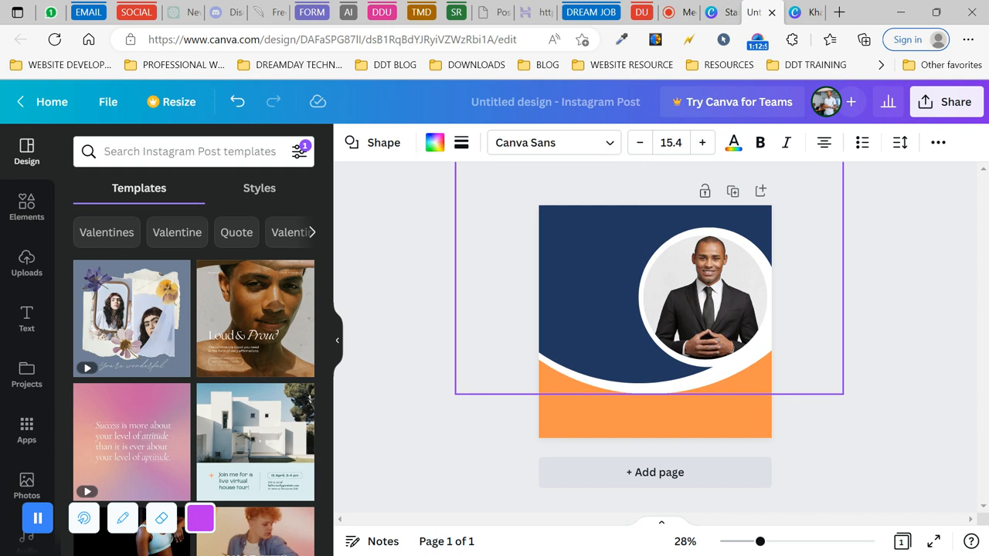
{"action": "left_click_drag", "start_coordinate": [718, 348], "coordinate": [718, 348]}
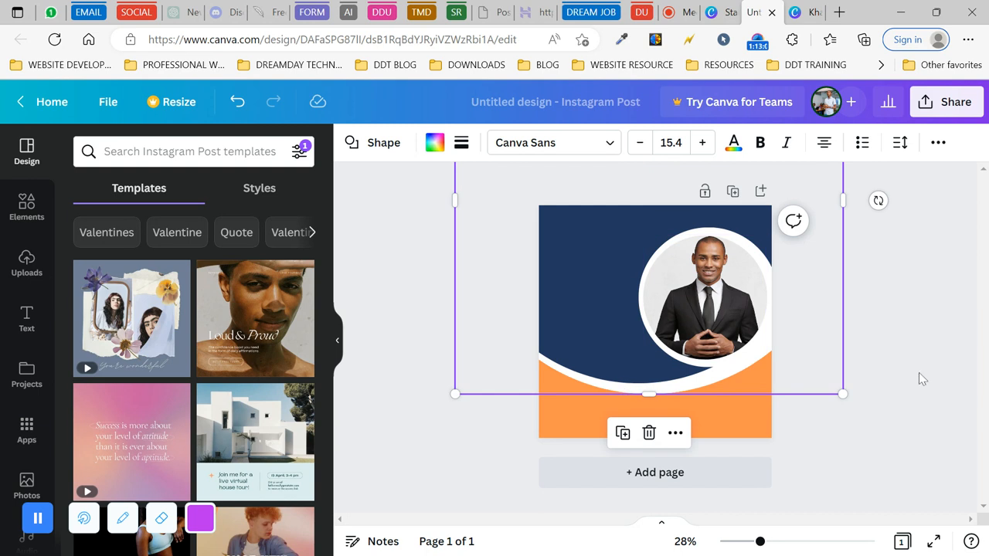
{"action": "left_click", "coordinate": [835, 422]}
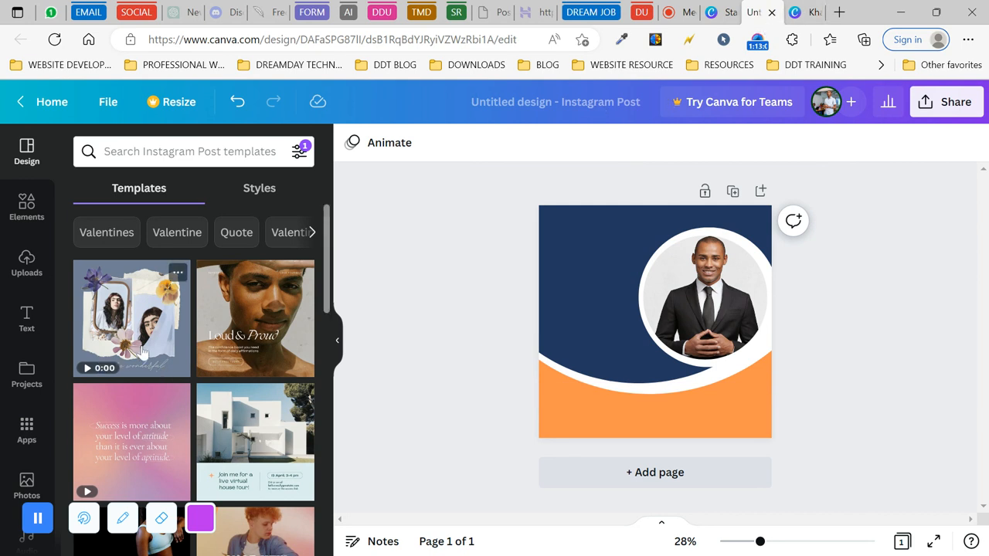
{"action": "left_click", "coordinate": [19, 210]}
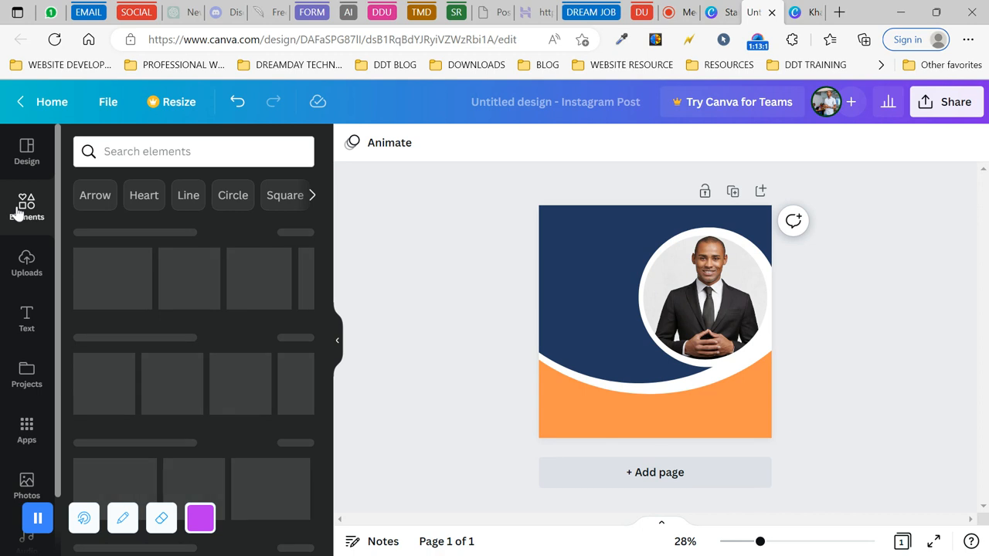
- Add a heading reading 'Creative' and move it to the post's top-left
{"action": "left_click", "coordinate": [23, 318]}
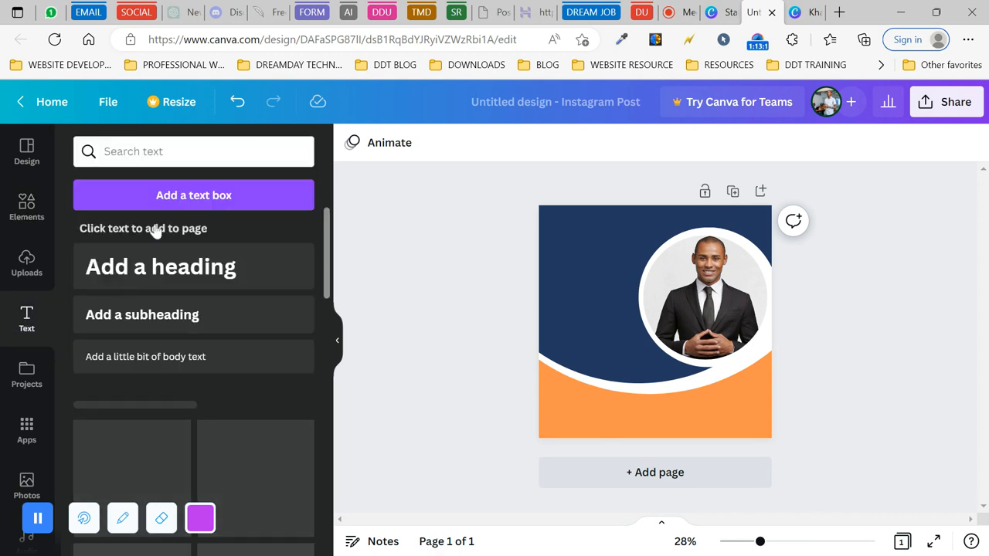
{"action": "left_click", "coordinate": [172, 276]}
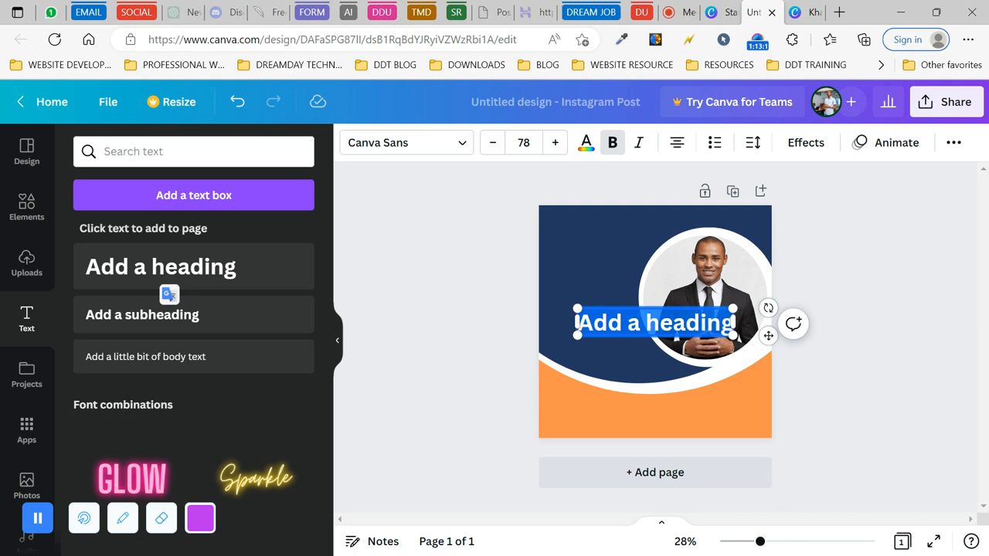
{"action": "key", "text": "BackSpace"}
{"action": "type", "text": "Cre"}
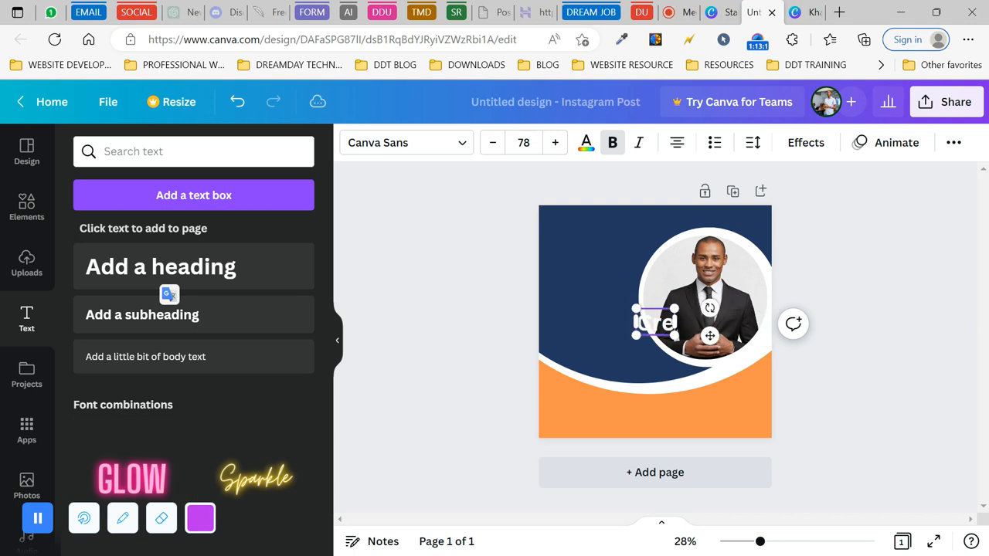
{"action": "type", "text": "ativ"}
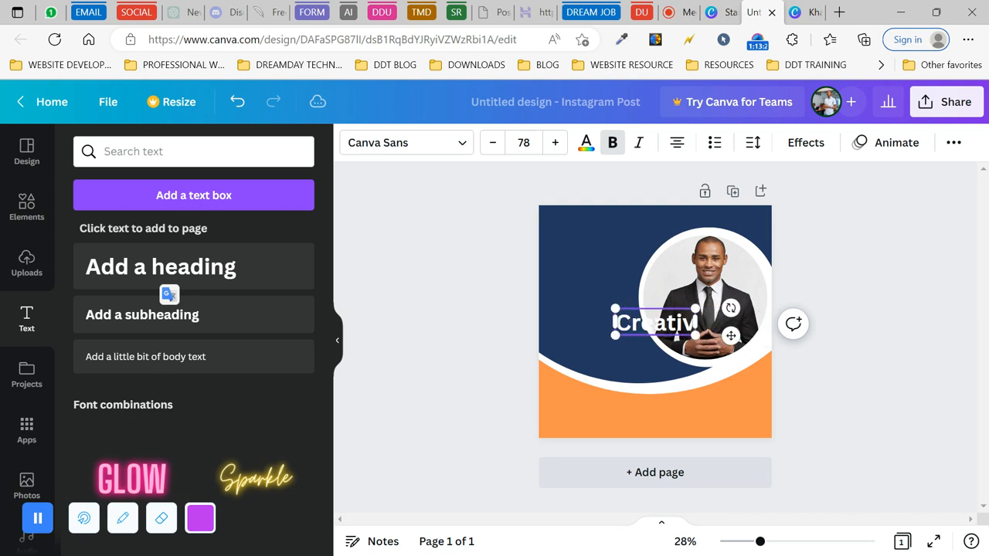
{"action": "type", "text": "e"}
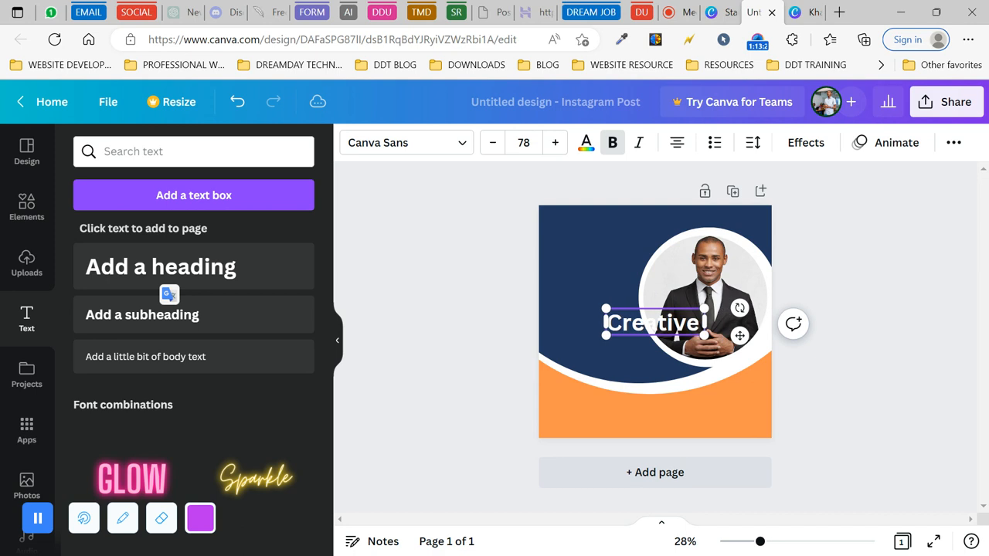
{"action": "key", "text": "BackSpace"}
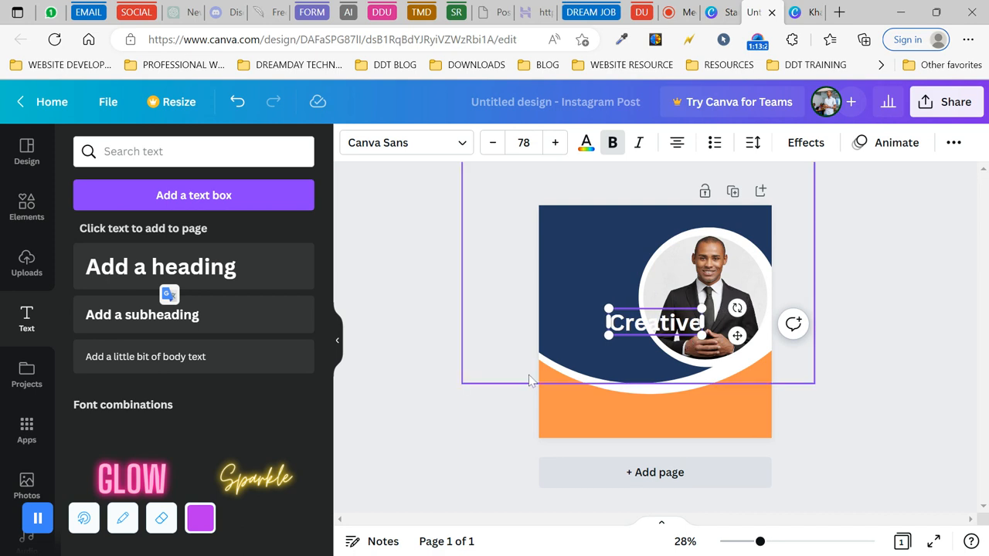
{"action": "left_click", "coordinate": [435, 358]}
{"action": "left_click", "coordinate": [632, 327]}
{"action": "left_click_drag", "start_coordinate": [632, 327], "coordinate": [565, 240]}
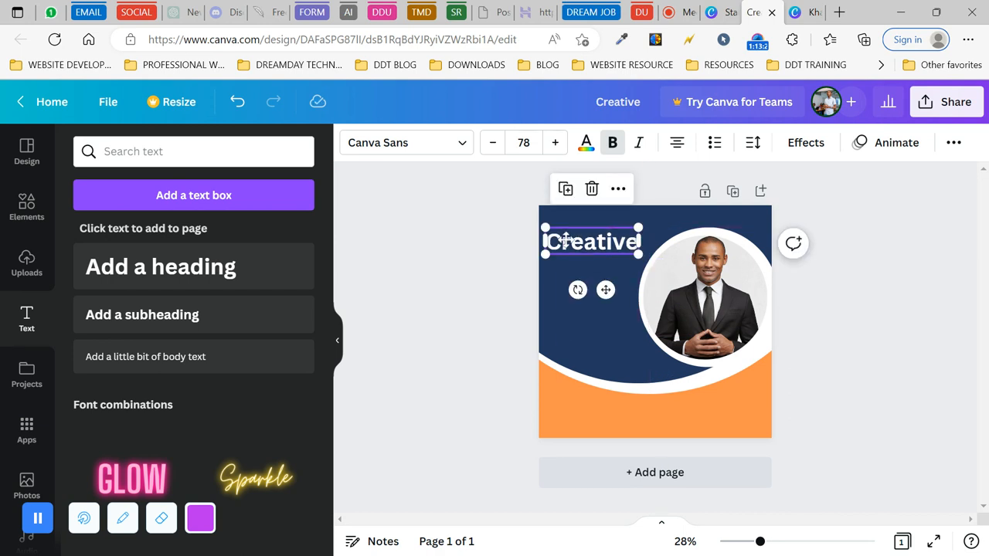
- Duplicate the heading as 'Business' and place it below Creative
{"action": "left_click", "coordinate": [566, 189]}
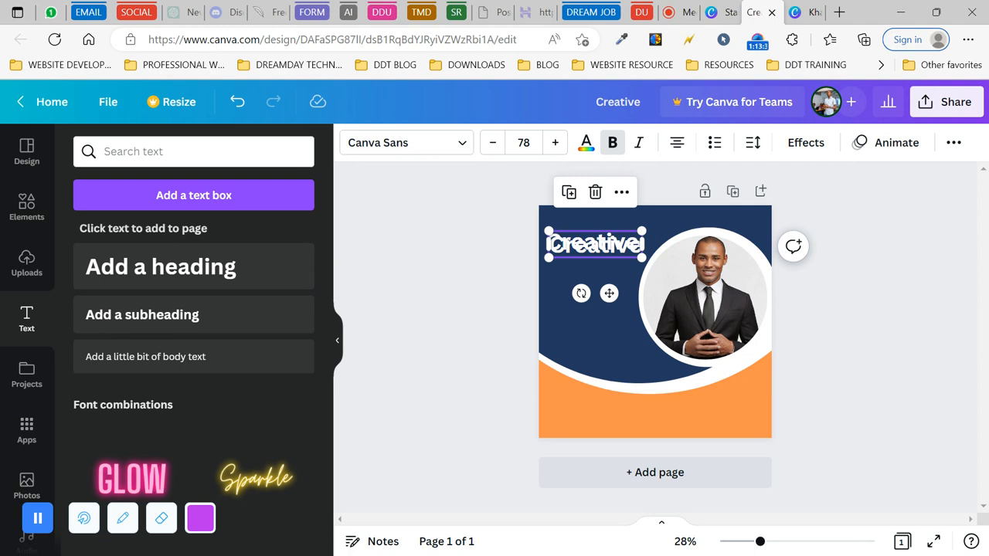
{"action": "double_click", "coordinate": [595, 245]}
{"action": "type", "text": "Business"}
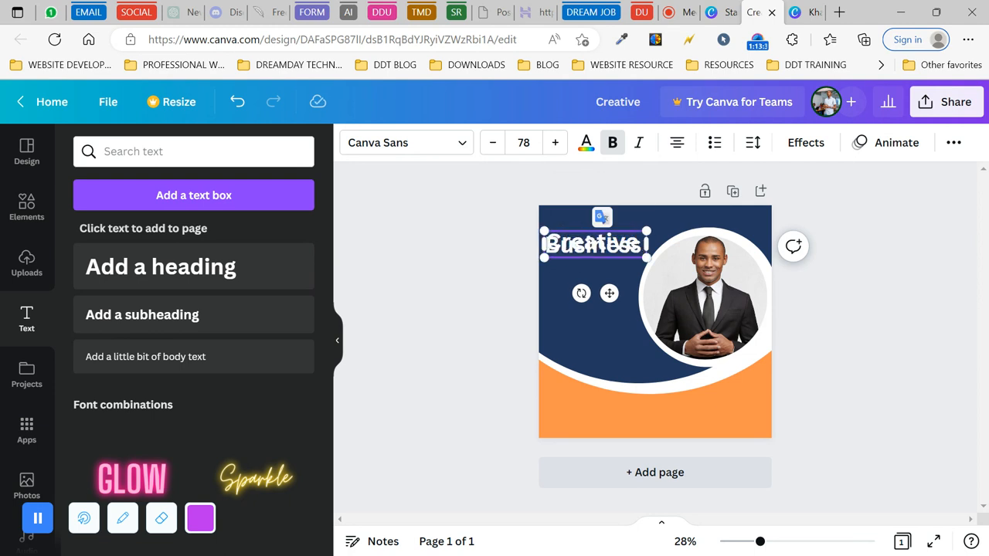
{"action": "left_click_drag", "start_coordinate": [566, 319], "coordinate": [589, 247]}
{"action": "left_click", "coordinate": [589, 247]}
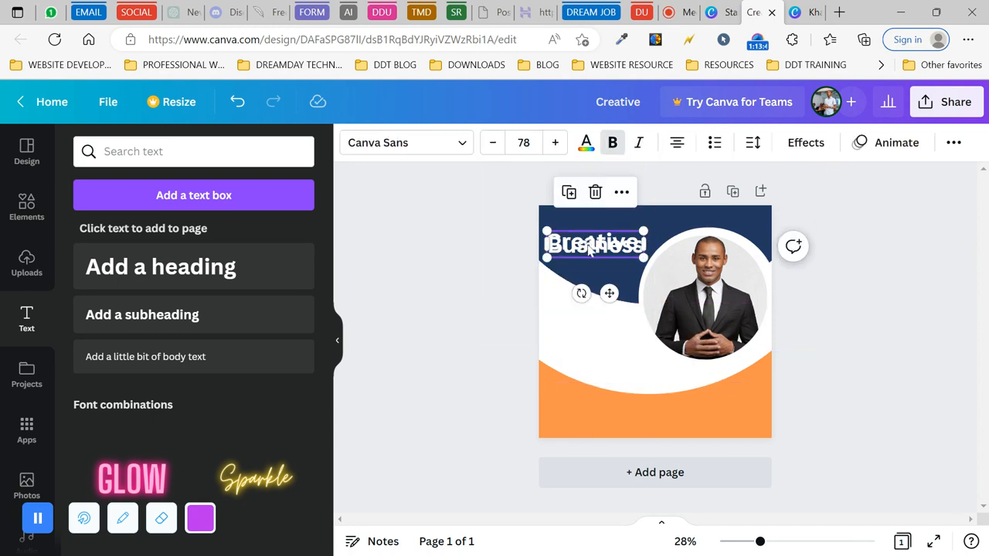
{"action": "left_click", "coordinate": [237, 102]}
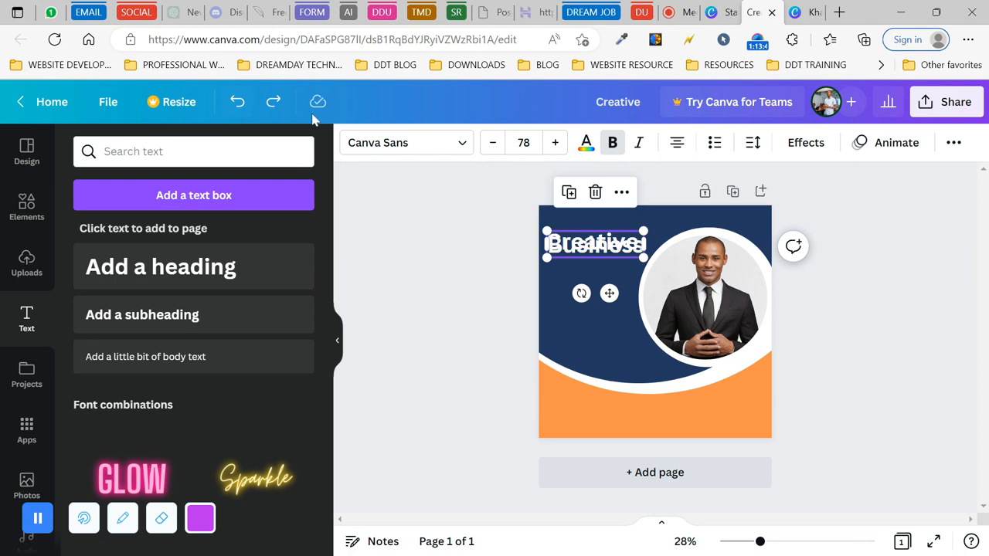
{"action": "left_click_drag", "start_coordinate": [609, 293], "coordinate": [609, 313]}
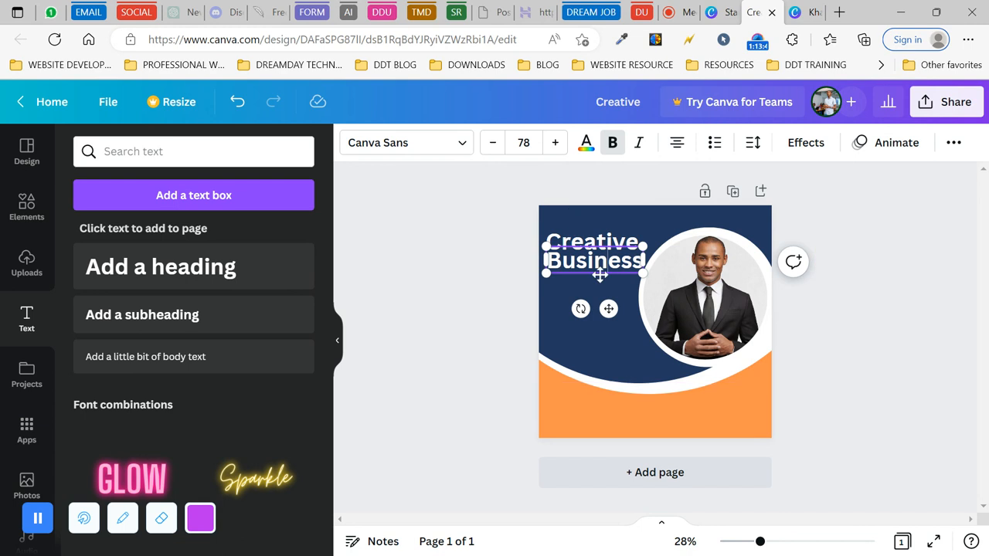
- Add an 'Agency' line and move it below Business
{"action": "left_click", "coordinate": [595, 287]}
{"action": "left_click", "coordinate": [575, 267]}
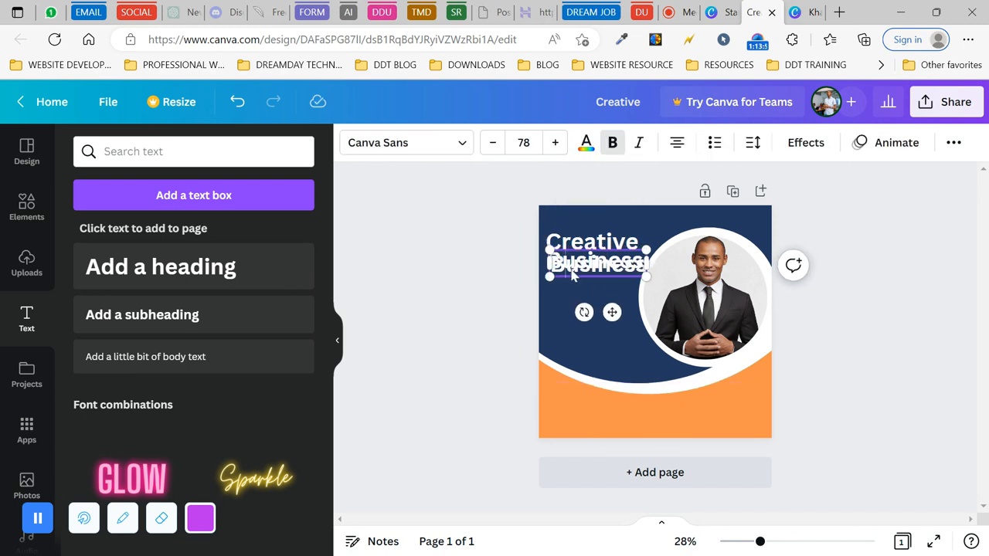
{"action": "double_click", "coordinate": [573, 274]}
{"action": "type", "text": "Agency"}
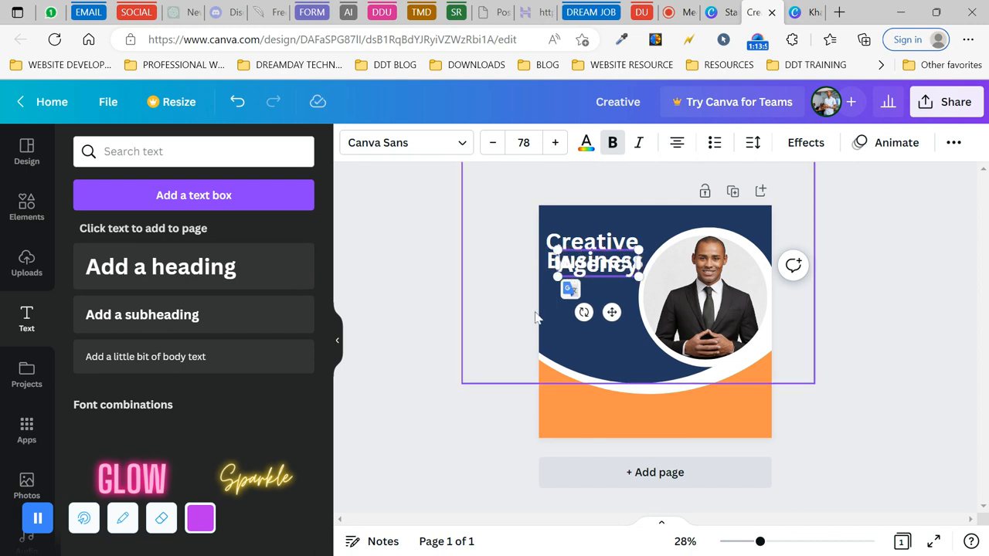
{"action": "left_click", "coordinate": [494, 317]}
{"action": "left_click_drag", "start_coordinate": [586, 268], "coordinate": [585, 286]}
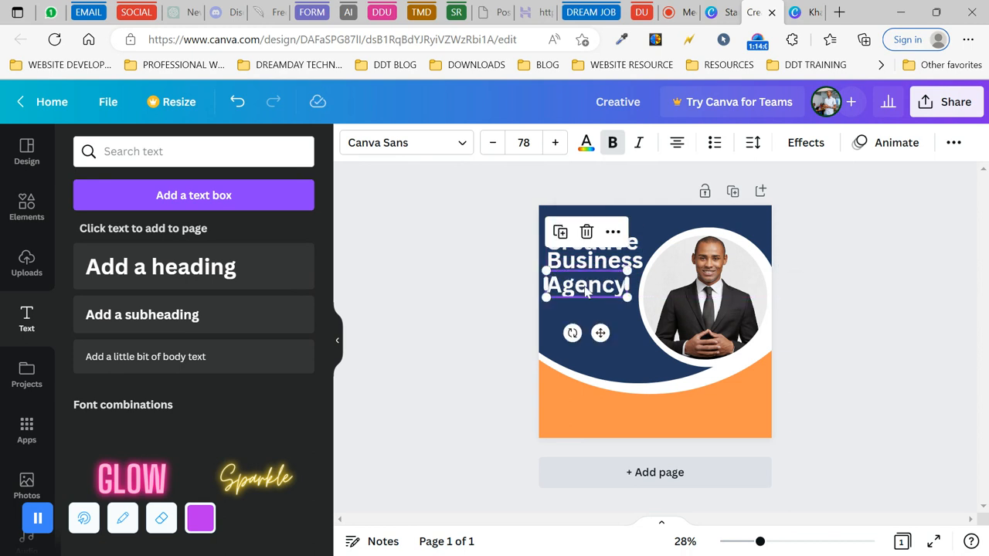
{"action": "left_click", "coordinate": [444, 224]}
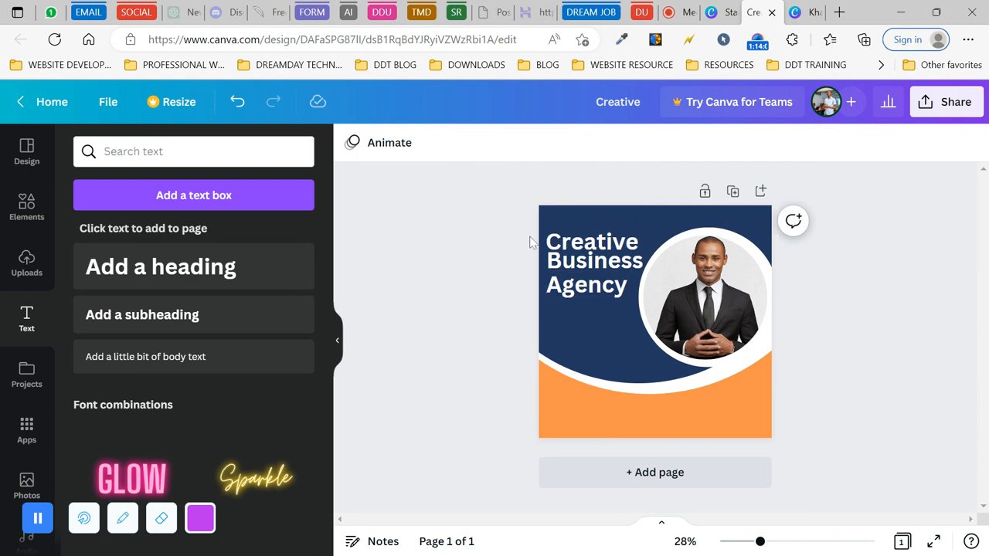
- Set the Creative line to Montserrat Extra-Bold and reduce it to size 65
{"action": "left_click", "coordinate": [591, 247]}
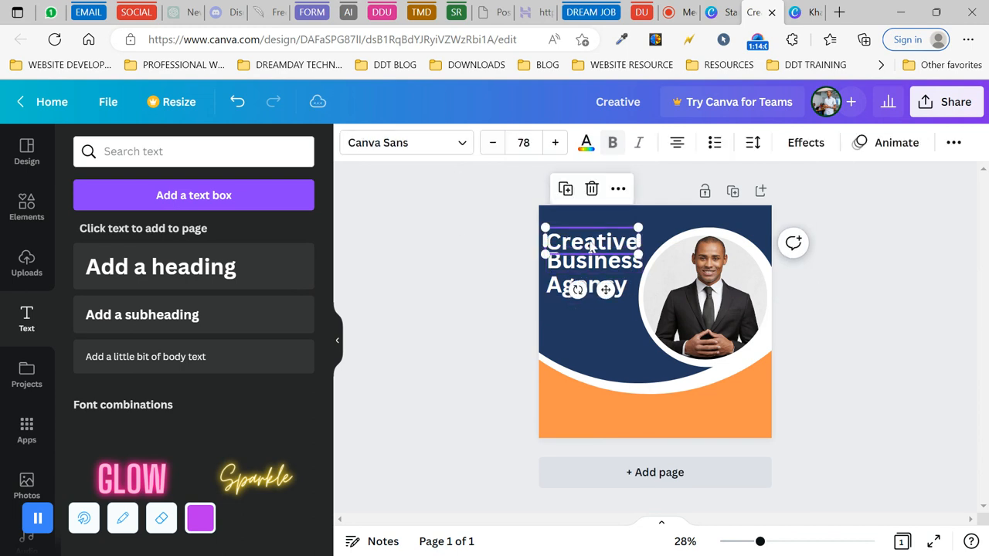
{"action": "left_click", "coordinate": [459, 142]}
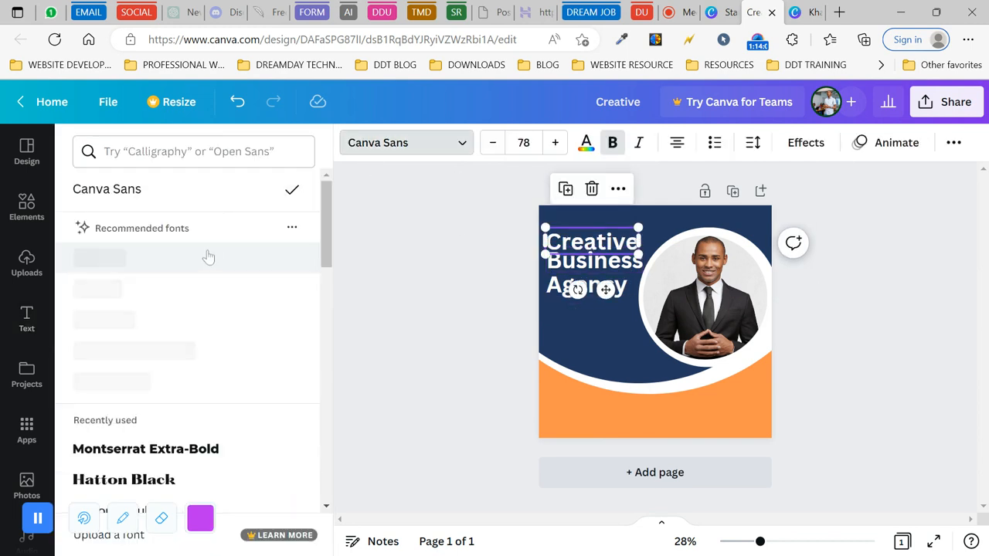
{"action": "left_click", "coordinate": [189, 448]}
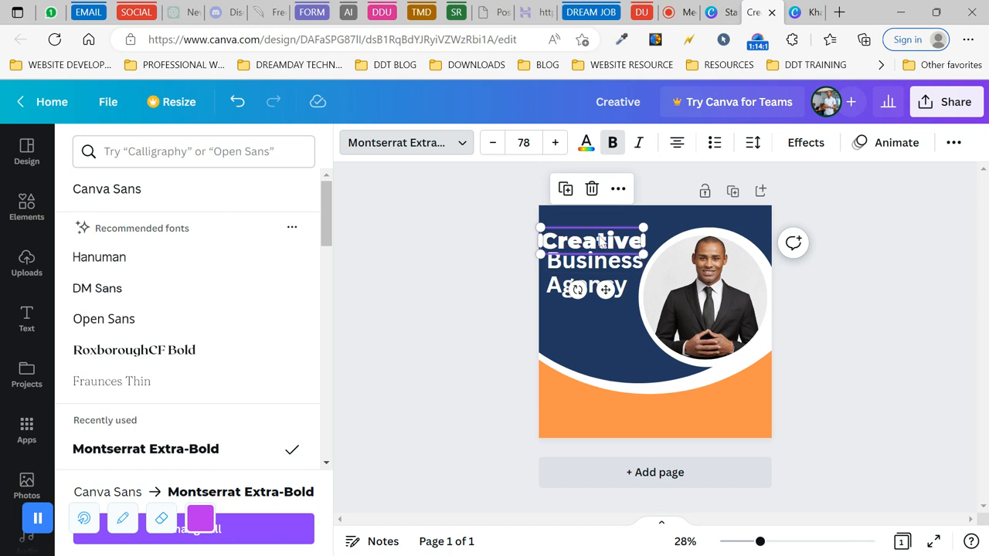
{"action": "left_click", "coordinate": [494, 147]}
{"action": "left_click", "coordinate": [494, 147]}
{"action": "left_click", "coordinate": [494, 147]}
{"action": "left_click", "coordinate": [493, 147]}
{"action": "left_click", "coordinate": [494, 147]}
{"action": "left_click", "coordinate": [494, 147]}
{"action": "left_click", "coordinate": [494, 147]}
{"action": "left_click", "coordinate": [494, 147]}
{"action": "left_click", "coordinate": [494, 146]}
{"action": "left_click", "coordinate": [494, 147]}
{"action": "left_click", "coordinate": [494, 147]}
{"action": "left_click", "coordinate": [494, 147]}
{"action": "left_click", "coordinate": [494, 147]}
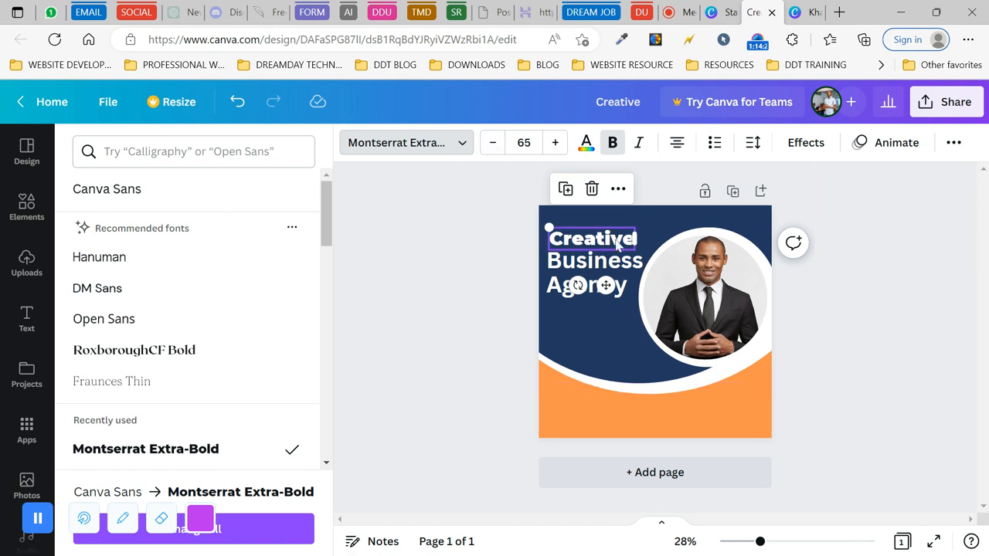
{"action": "left_click", "coordinate": [558, 240]}
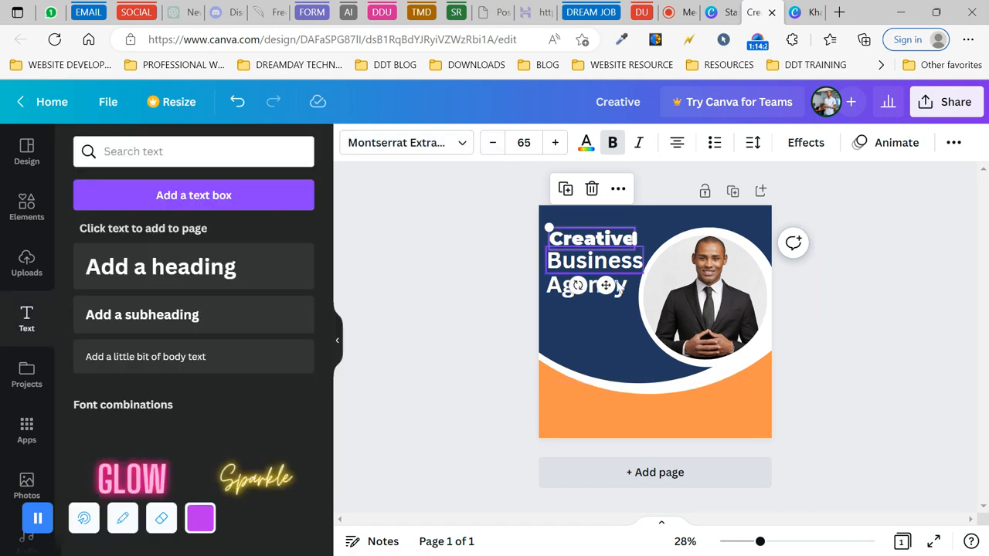
- Copy Creative's style onto Business and Agency, and move Agency up under Business
{"action": "left_click", "coordinate": [953, 144]}
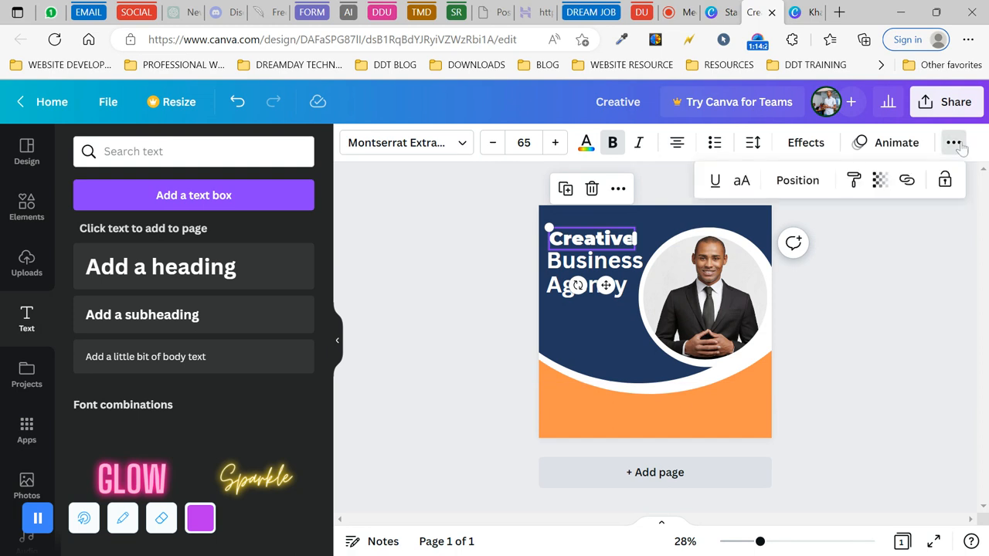
{"action": "left_click", "coordinate": [854, 180]}
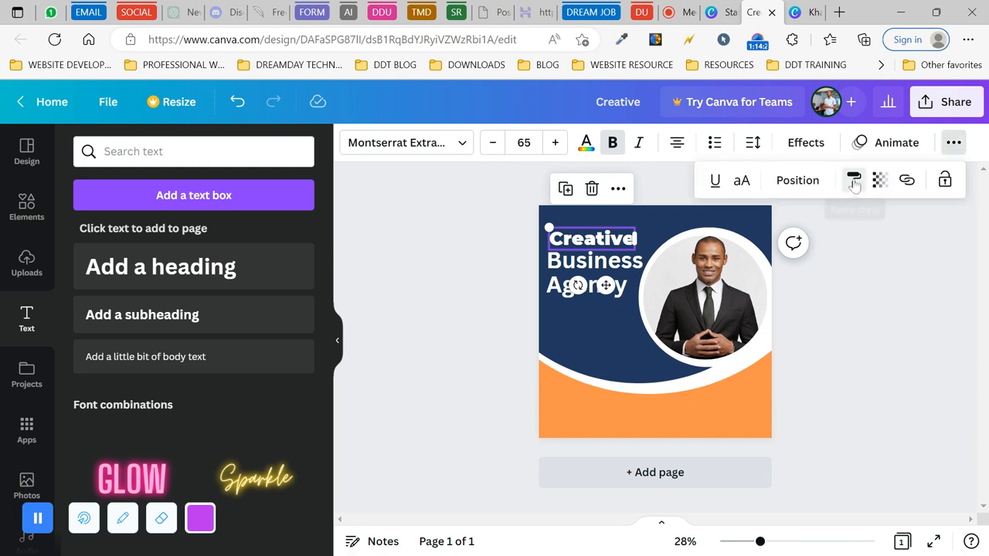
{"action": "left_click", "coordinate": [580, 263]}
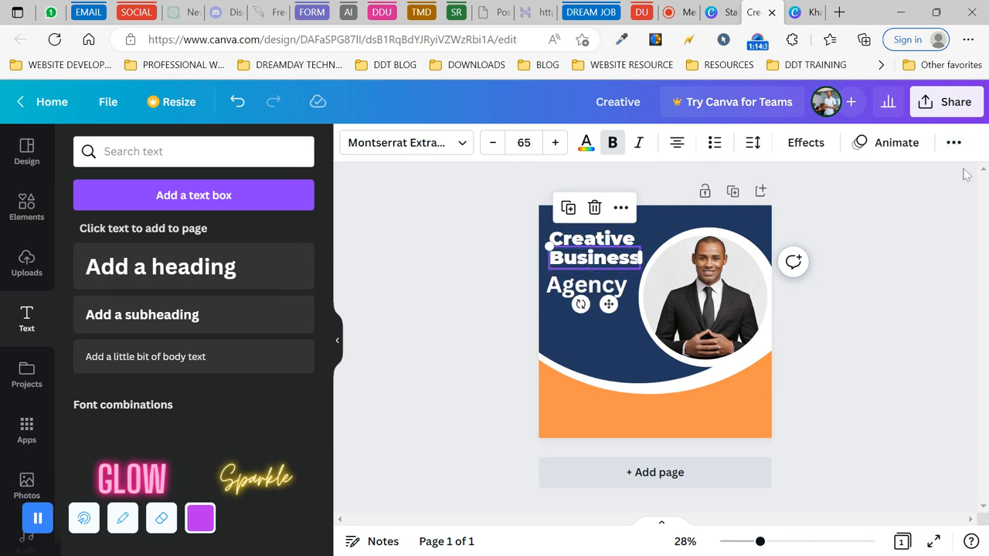
{"action": "left_click", "coordinate": [953, 142]}
{"action": "left_click", "coordinate": [854, 181]}
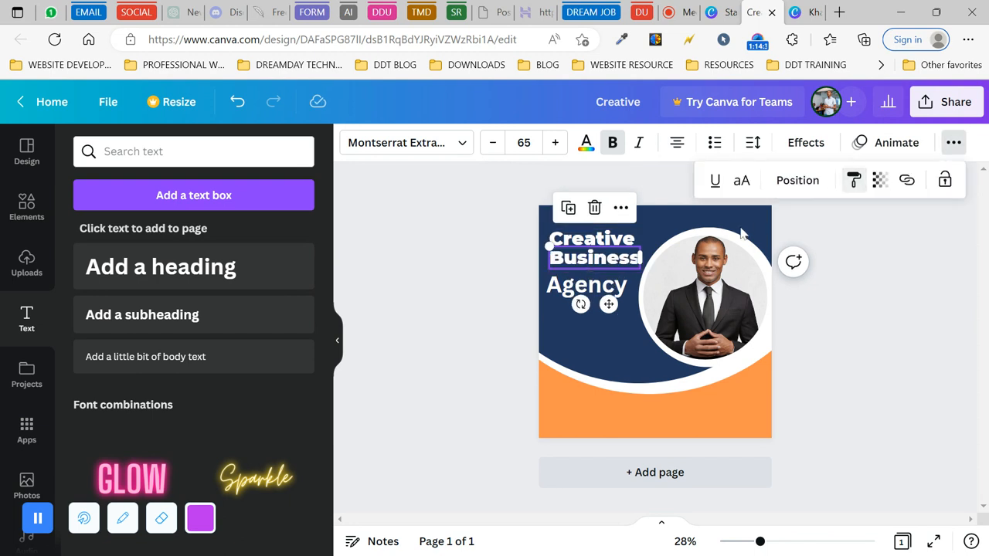
{"action": "left_click", "coordinate": [574, 286]}
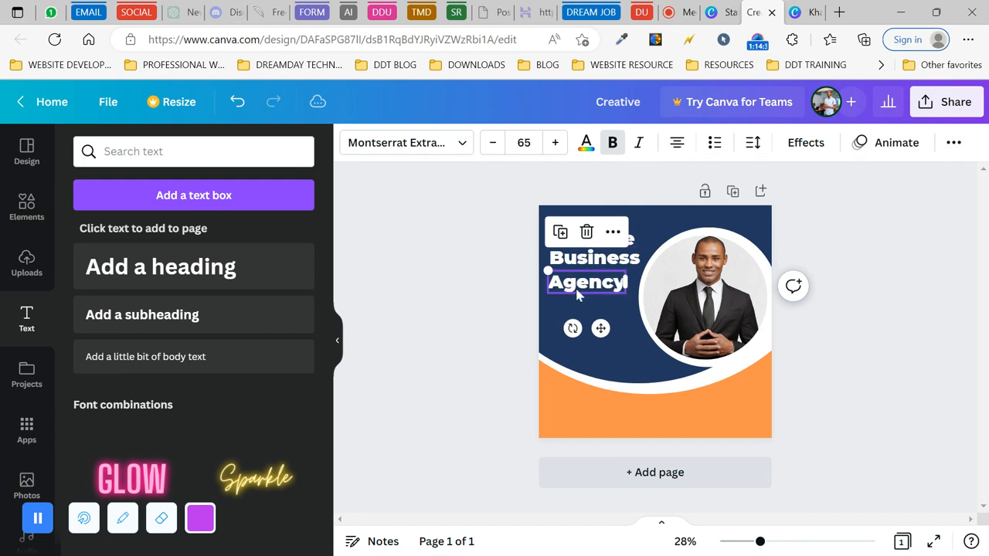
{"action": "left_click_drag", "start_coordinate": [581, 284], "coordinate": [581, 272]}
{"action": "left_click", "coordinate": [475, 268]}
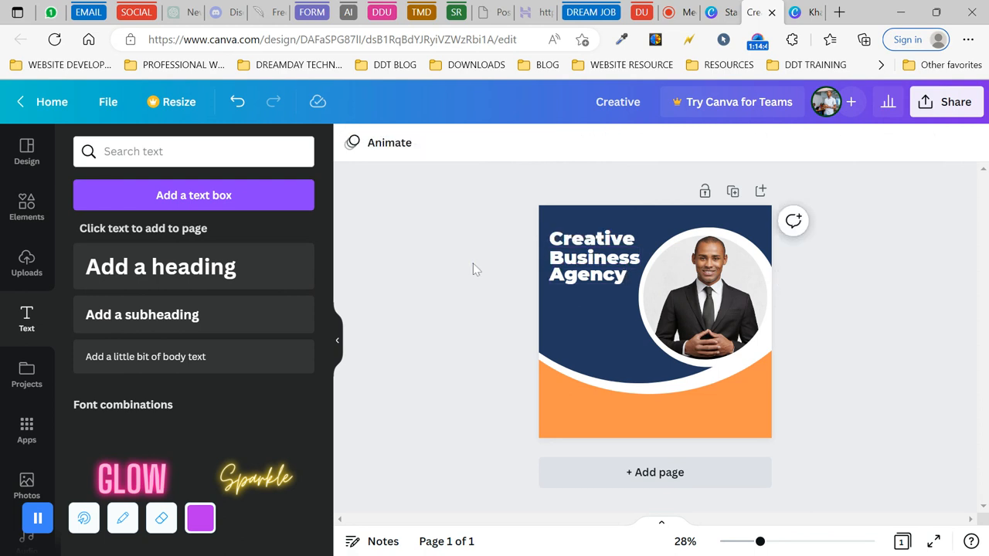
{"action": "left_click", "coordinate": [801, 10]}
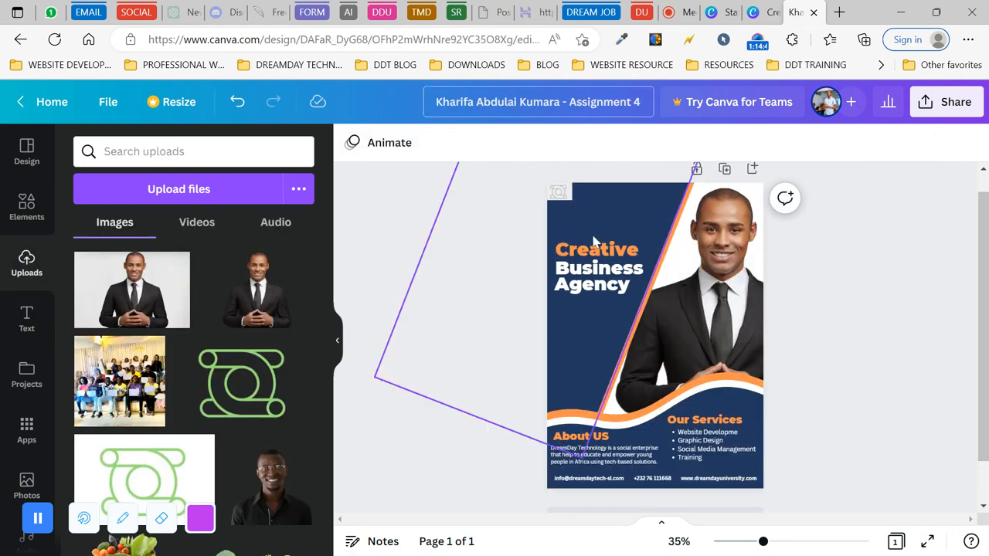
- Copy the reference poster's small logo into the Instagram post's top-left
{"action": "left_click", "coordinate": [559, 193]}
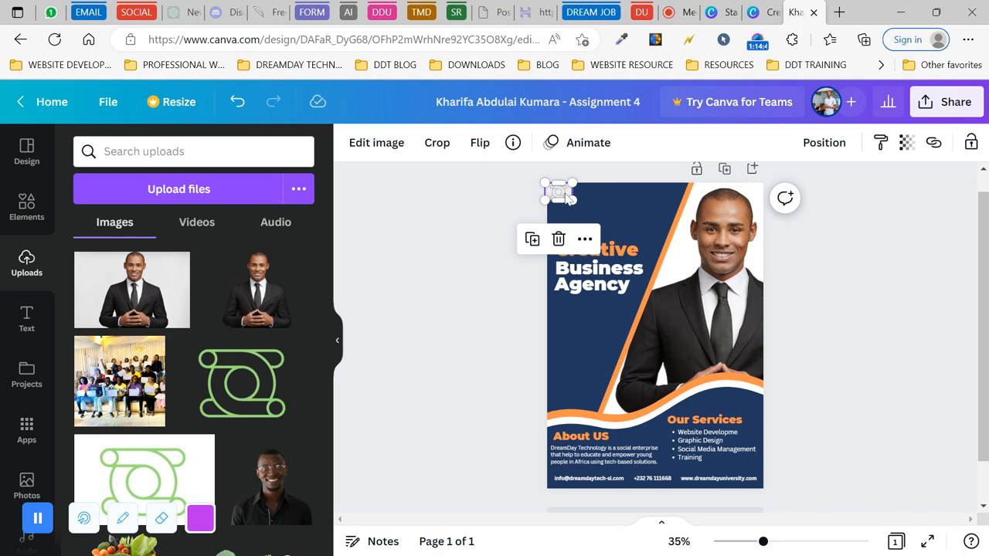
{"action": "left_click", "coordinate": [585, 239]}
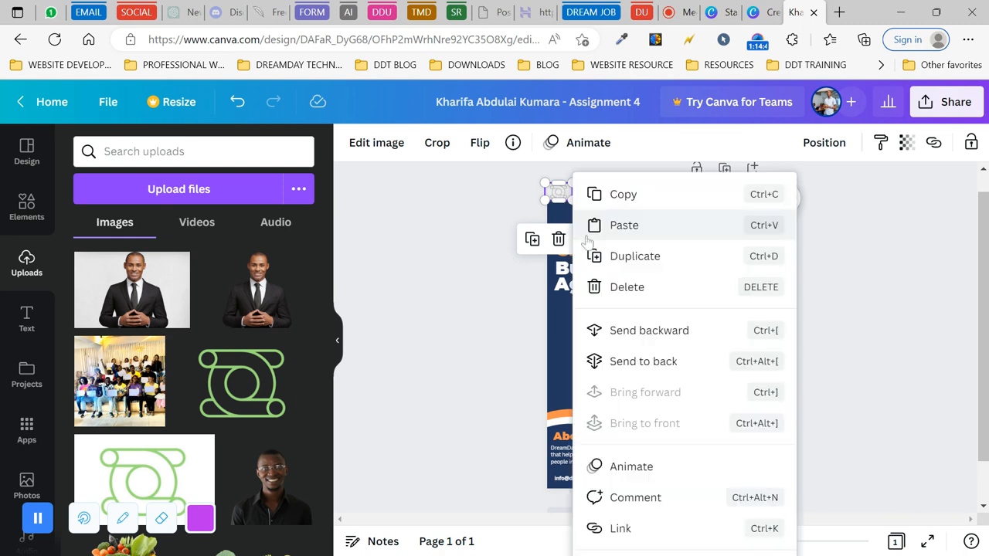
{"action": "left_click", "coordinate": [624, 195]}
{"action": "left_click", "coordinate": [753, 12]}
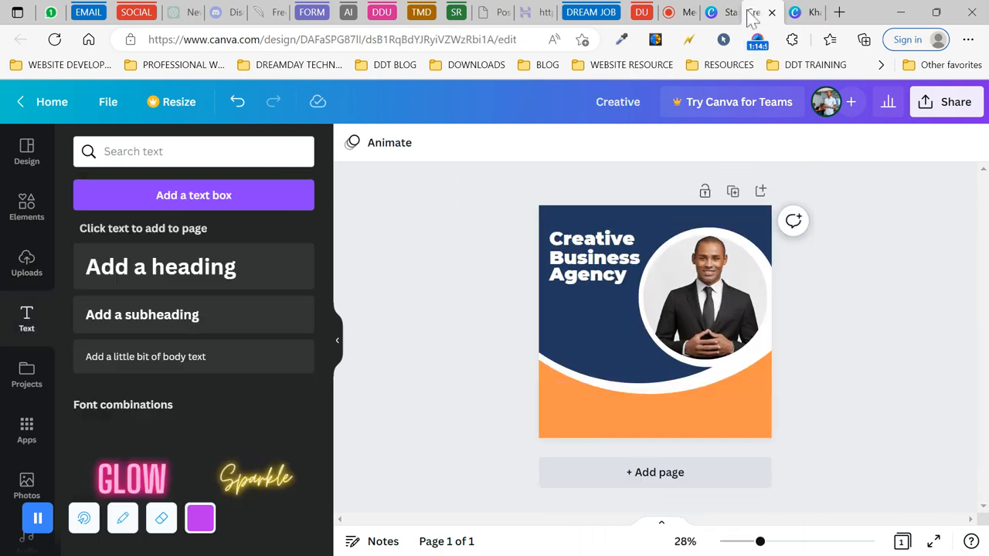
{"action": "left_click", "coordinate": [554, 223]}
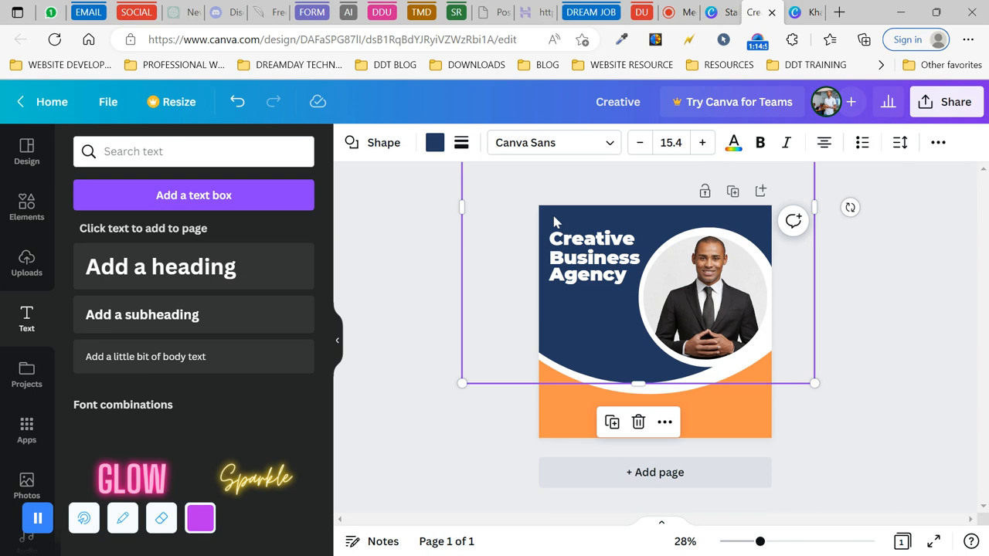
{"action": "key", "text": "ctrl+v"}
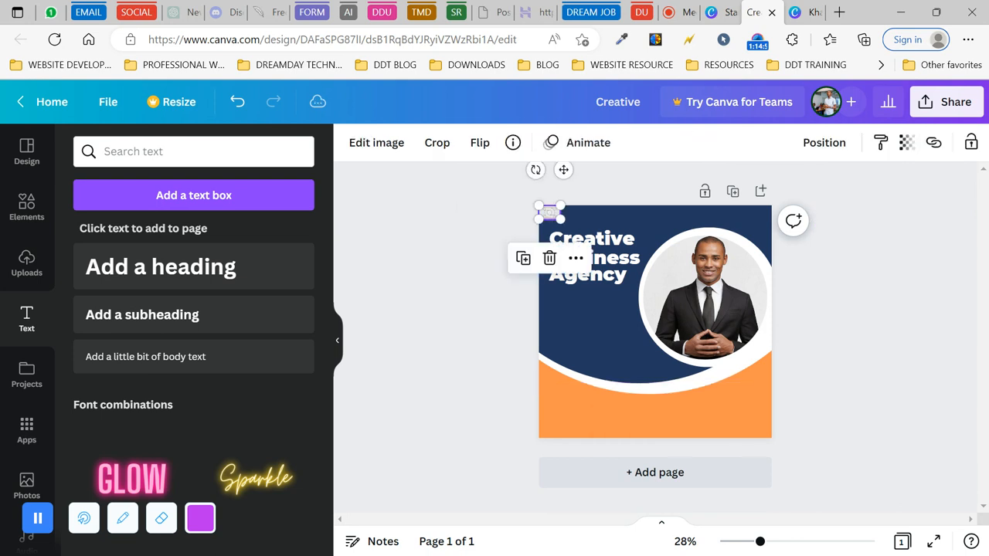
{"action": "left_click", "coordinate": [473, 260]}
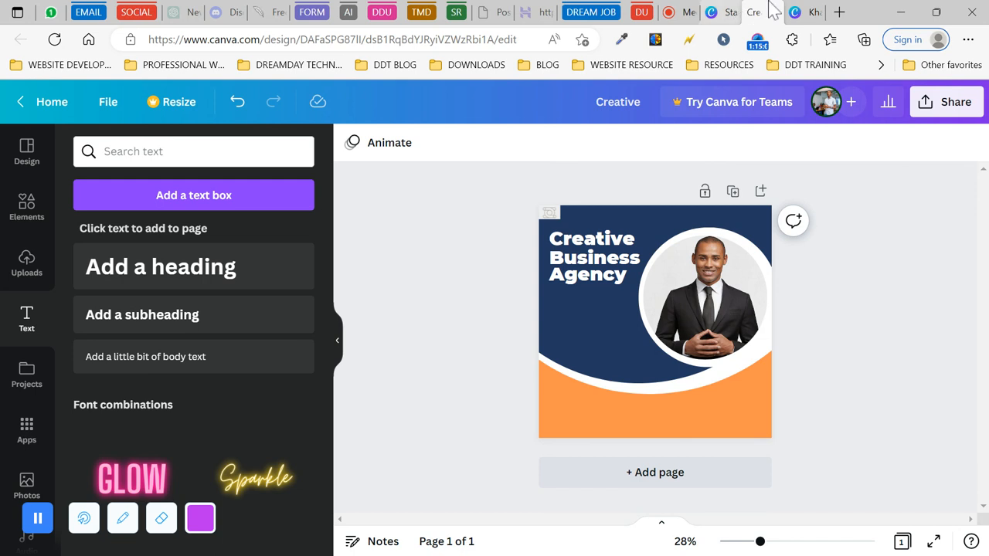
- Copy the About US heading from the reference poster
{"action": "left_click", "coordinate": [807, 12]}
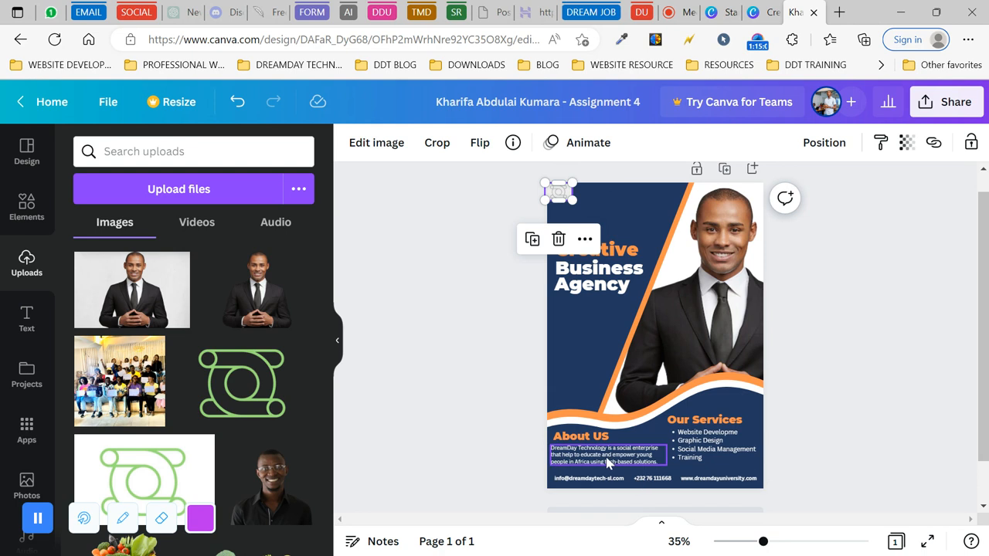
{"action": "left_click", "coordinate": [583, 439]}
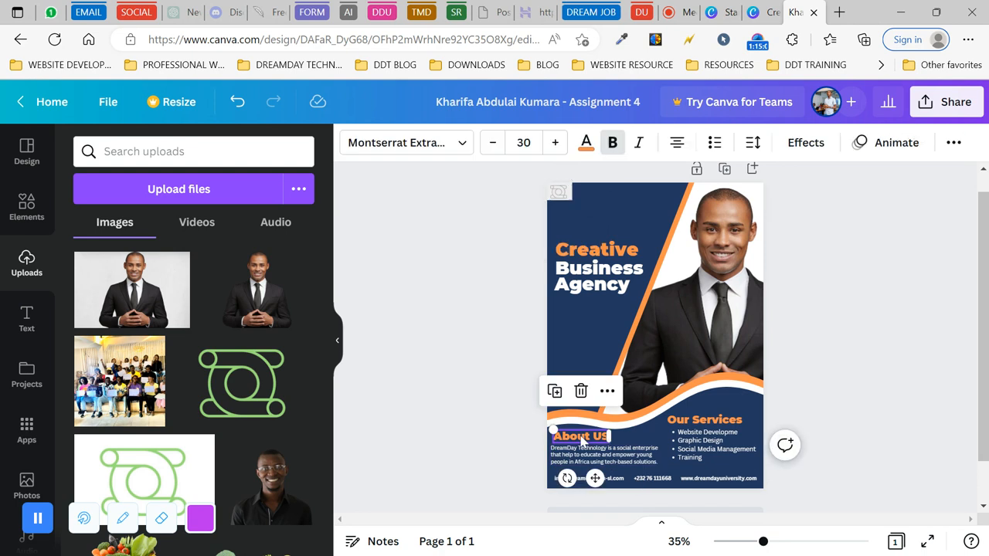
{"action": "left_click", "coordinate": [621, 458]}
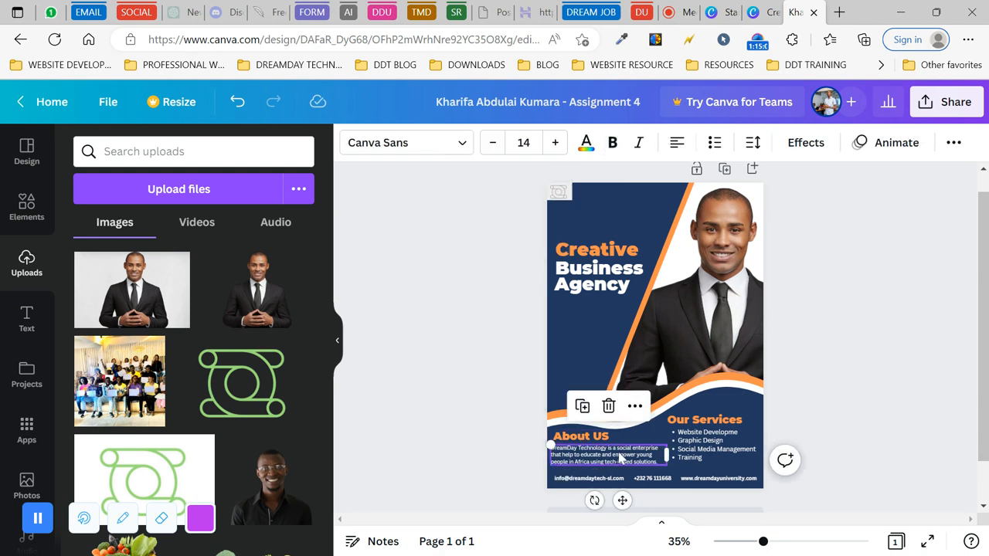
{"action": "double_click", "coordinate": [602, 442]}
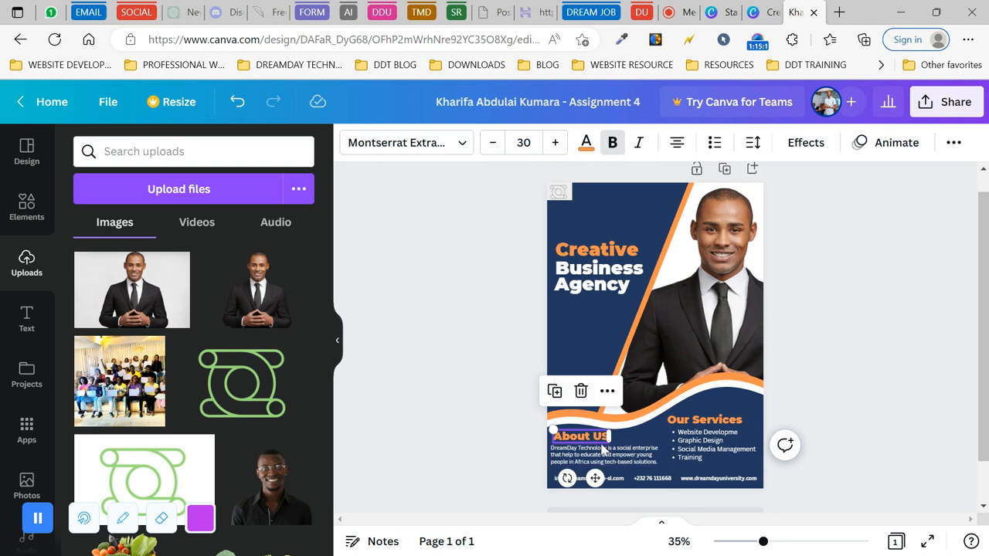
{"action": "left_click", "coordinate": [607, 391]}
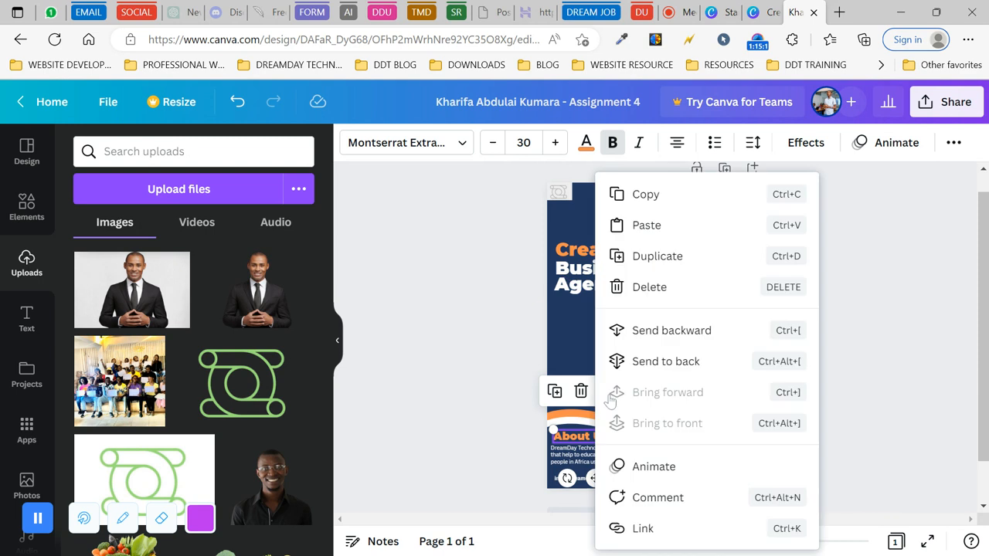
{"action": "left_click", "coordinate": [646, 195]}
{"action": "left_click", "coordinate": [755, 12]}
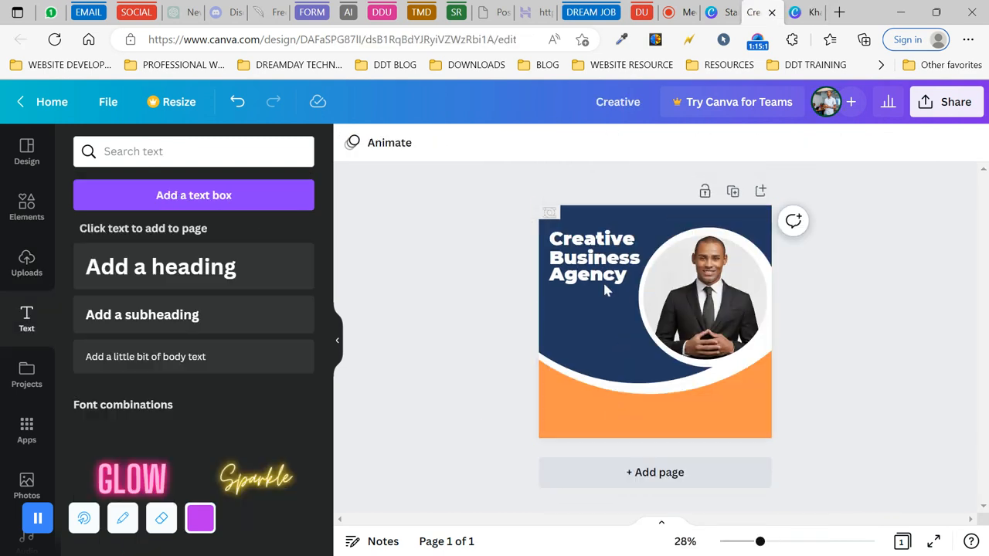
- Paste the About US heading into the post just under the Agency line
{"action": "left_click", "coordinate": [590, 318]}
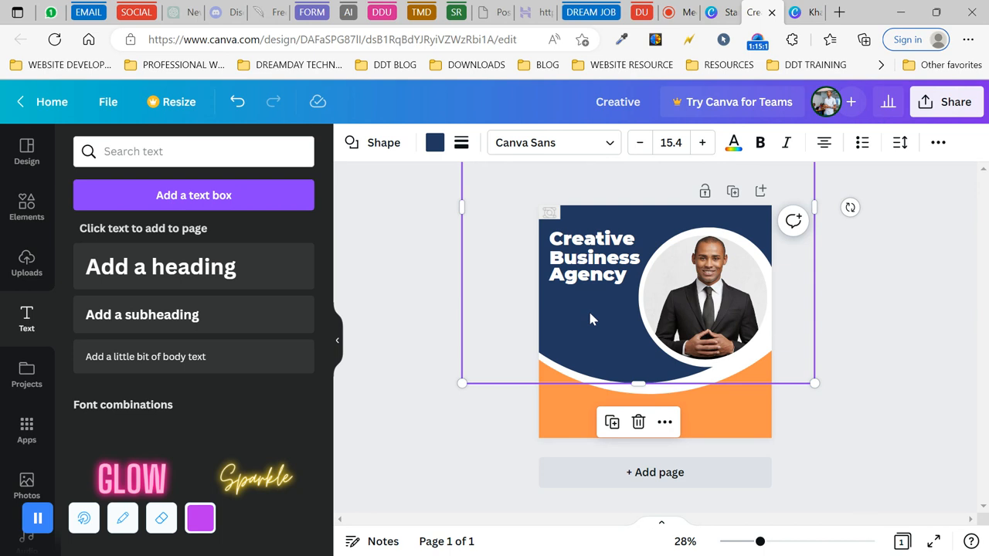
{"action": "key", "text": "ctrl+v"}
{"action": "left_click_drag", "start_coordinate": [579, 447], "coordinate": [584, 344]}
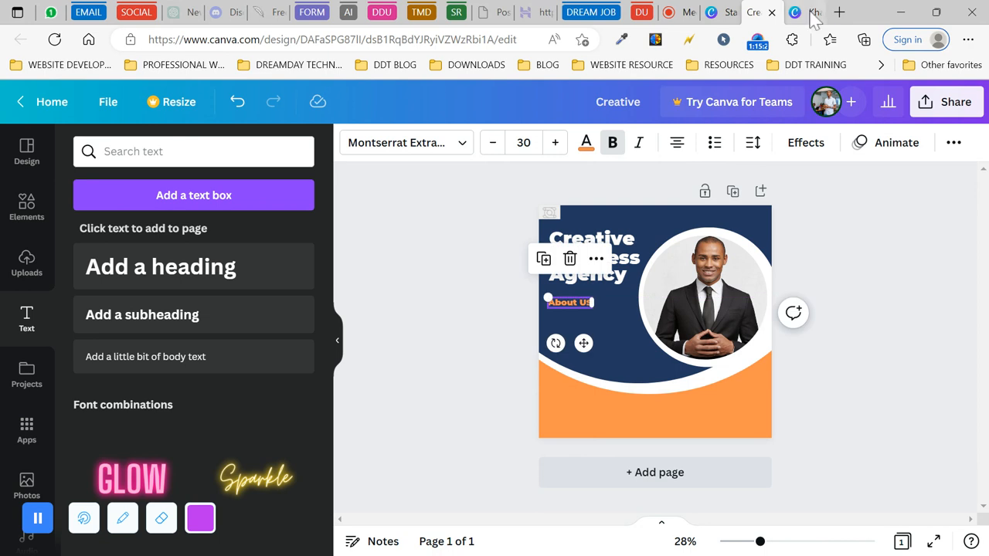
- Copy the poster's About Us paragraph and place it below the About US heading
{"action": "left_click", "coordinate": [804, 12]}
{"action": "left_click", "coordinate": [591, 460]}
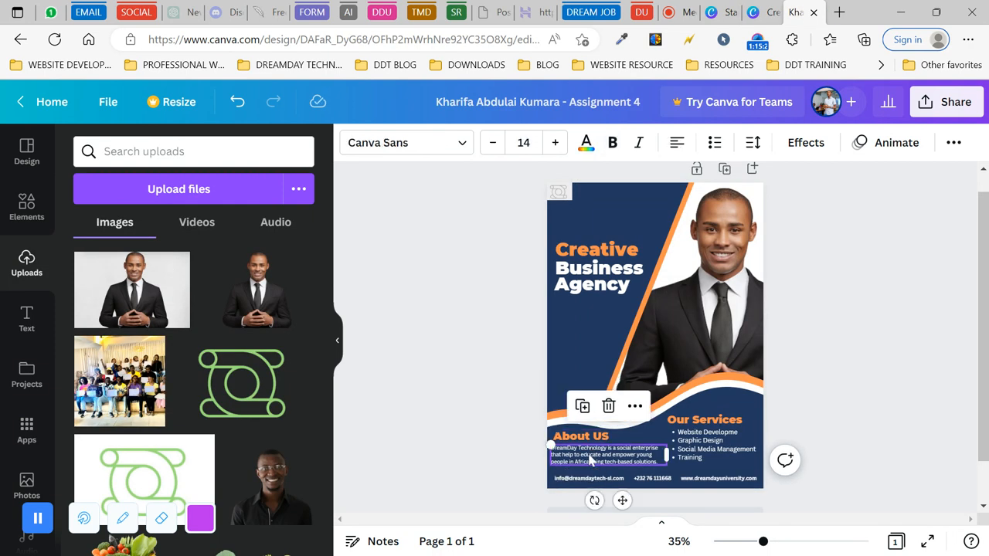
{"action": "right_click", "coordinate": [626, 433]}
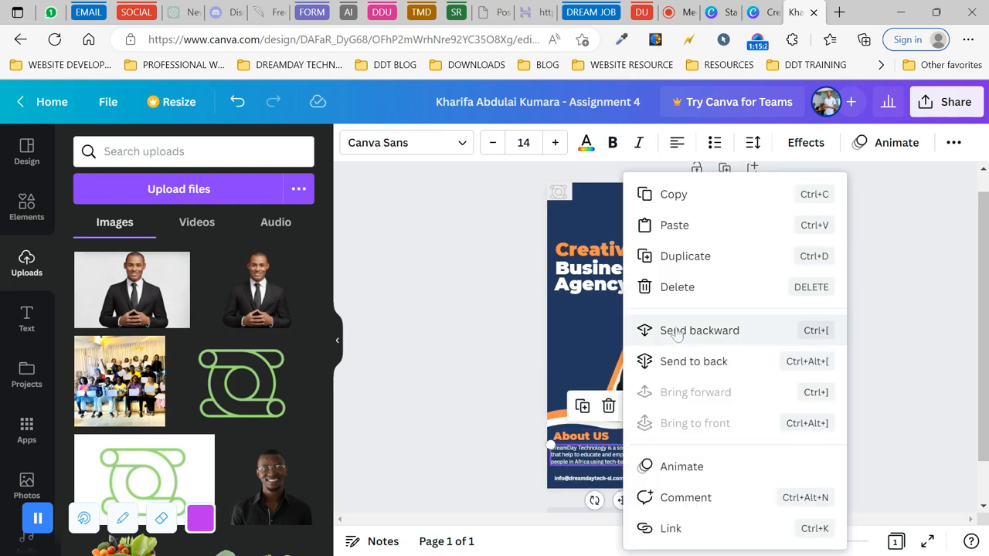
{"action": "left_click", "coordinate": [663, 201]}
{"action": "left_click", "coordinate": [755, 12]}
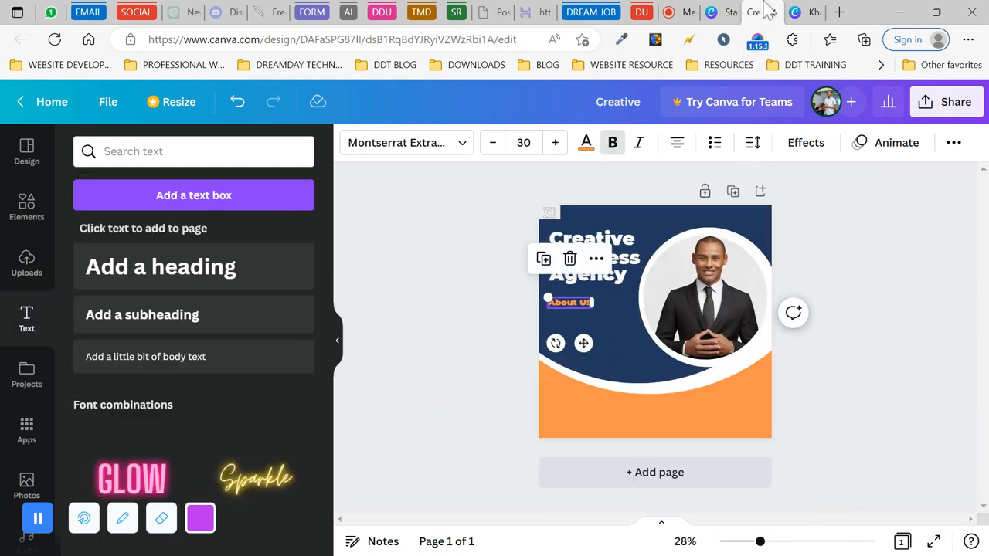
{"action": "left_click", "coordinate": [608, 332]}
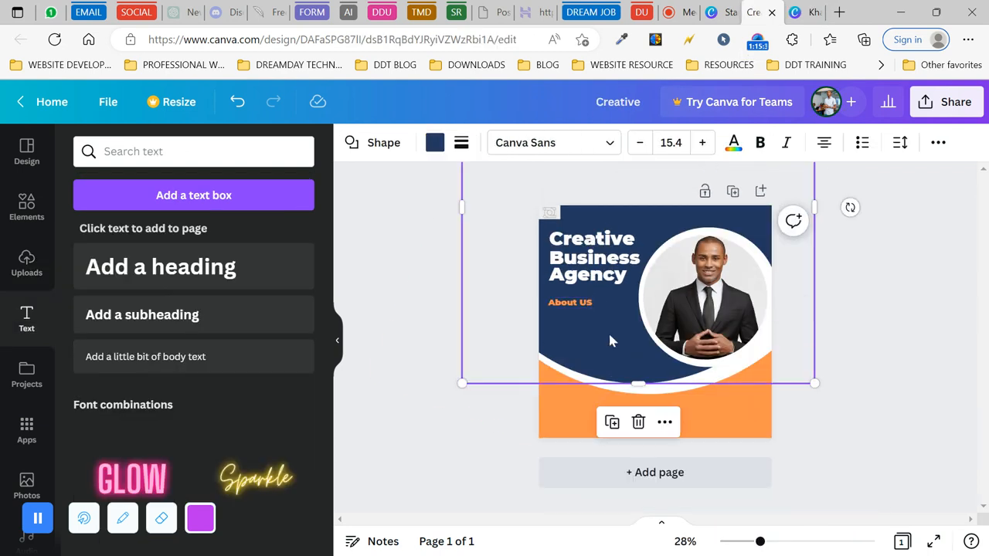
{"action": "key", "text": "ctrl+v"}
{"action": "left_click_drag", "start_coordinate": [601, 465], "coordinate": [609, 366]}
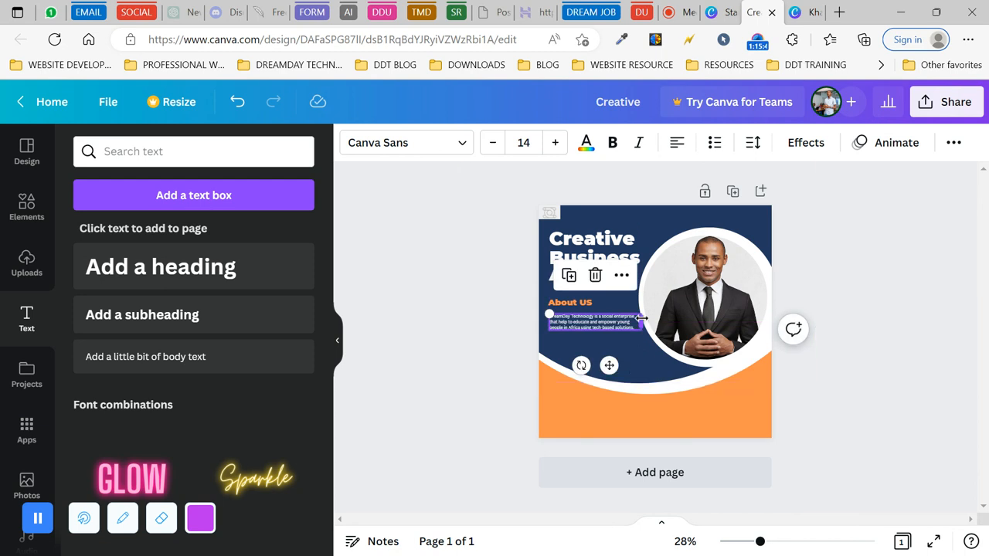
- Narrow the About Us paragraph box and raise its font size to 16
{"action": "left_click_drag", "start_coordinate": [641, 318], "coordinate": [633, 320]}
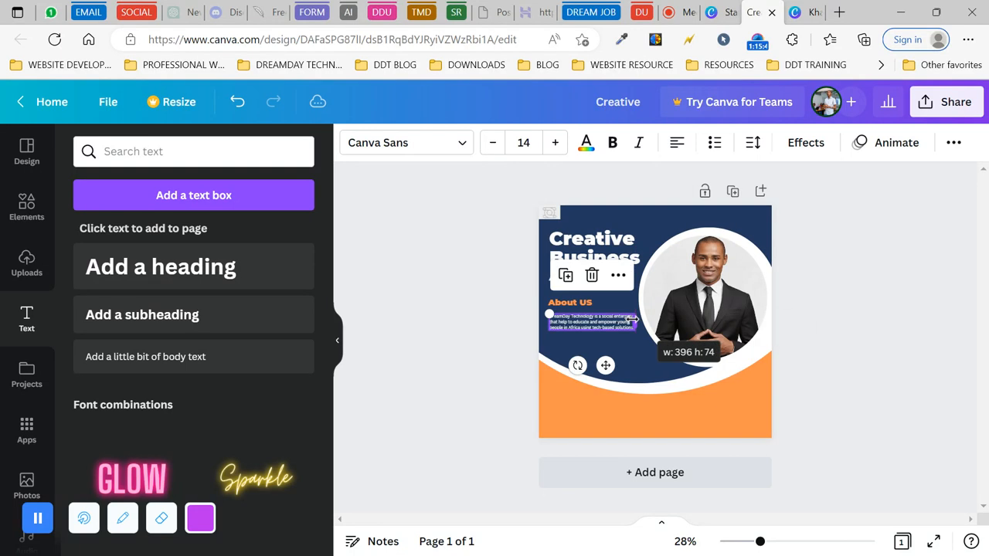
{"action": "left_click", "coordinate": [555, 143]}
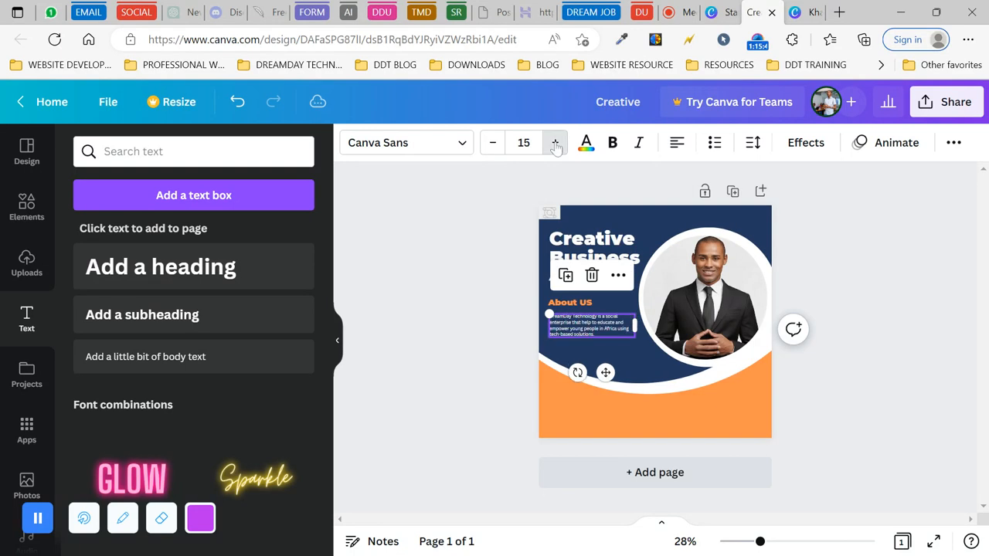
{"action": "left_click", "coordinate": [555, 143]}
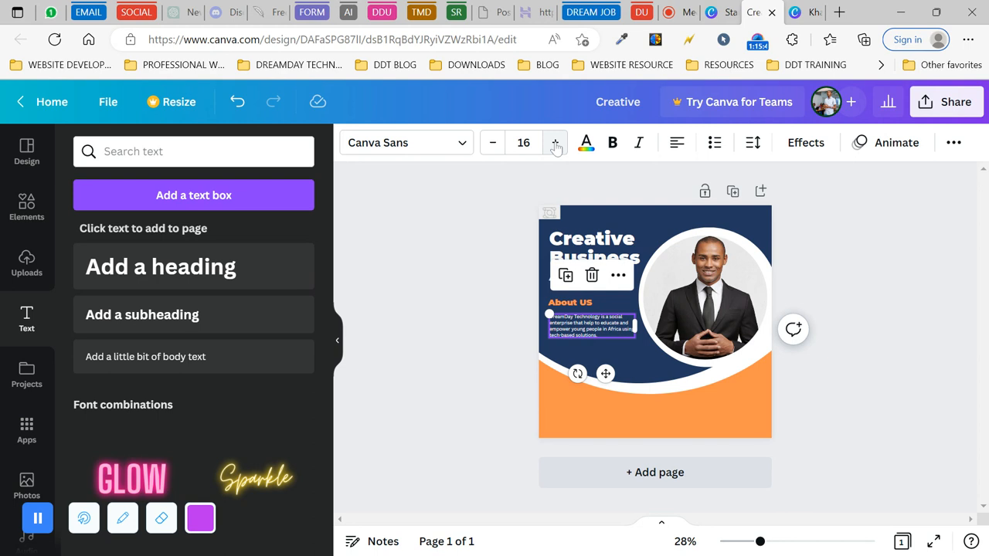
{"action": "left_click", "coordinate": [433, 349]}
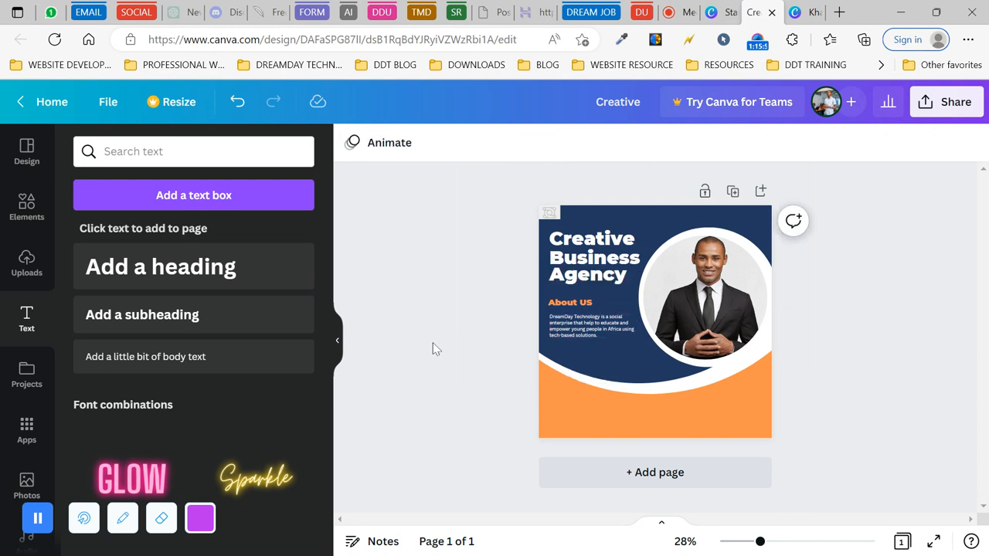
- Nudge the About US heading down two steps, then bring up the Elements library
{"action": "left_click", "coordinate": [559, 304]}
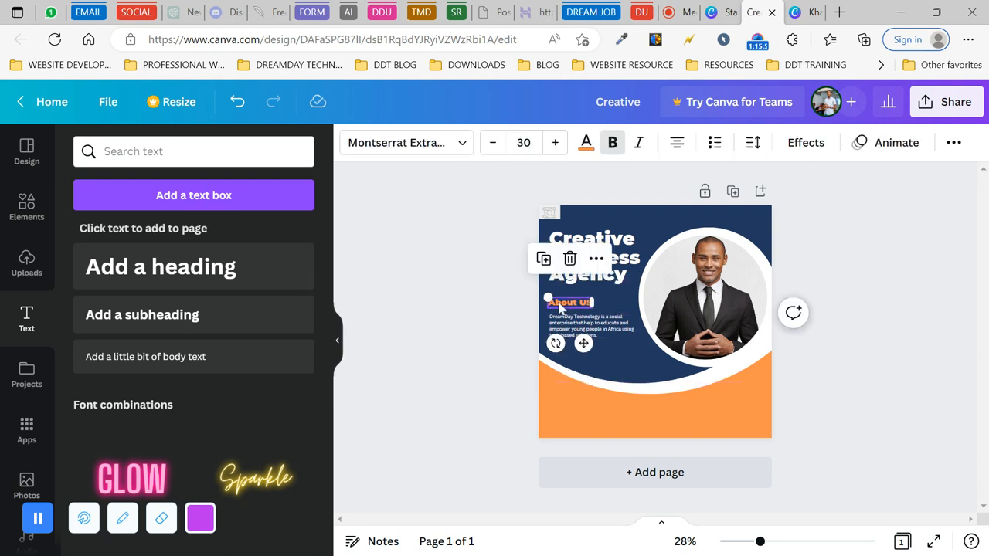
{"action": "key", "text": "Down"}
{"action": "key", "text": "Down"}
{"action": "key", "text": "Down"}
{"action": "key", "text": "Down"}
{"action": "key", "text": "Down"}
{"action": "key", "text": "Down"}
{"action": "key", "text": "Down"}
{"action": "key", "text": "Down"}
{"action": "key", "text": "Down"}
{"action": "key", "text": "Down"}
{"action": "key", "text": "Down"}
{"action": "key", "text": "Down"}
{"action": "key", "text": "Down"}
{"action": "key", "text": "Down"}
{"action": "key", "text": "Down"}
{"action": "key", "text": "Down"}
{"action": "key", "text": "Down"}
{"action": "key", "text": "Down"}
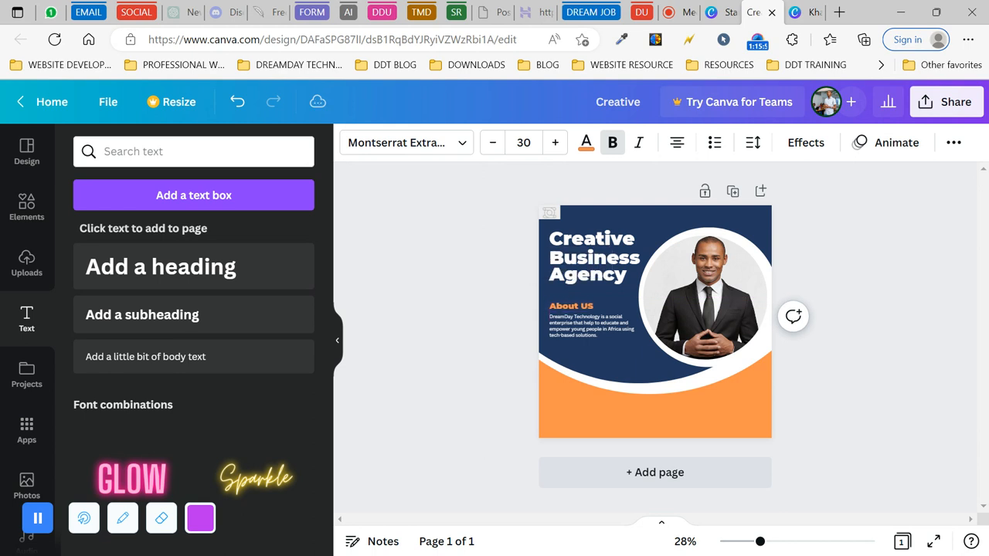
{"action": "key", "text": "Down"}
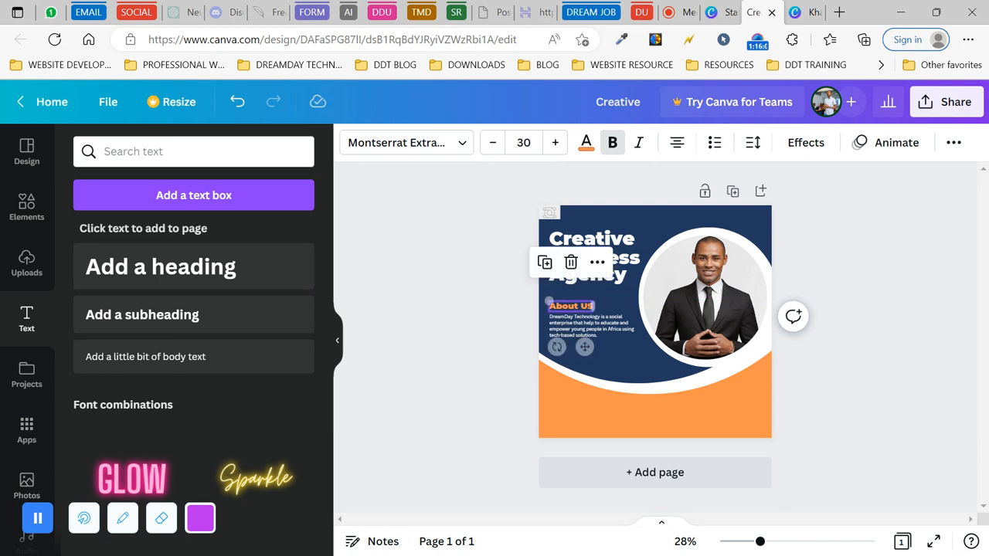
{"action": "left_click", "coordinate": [465, 314]}
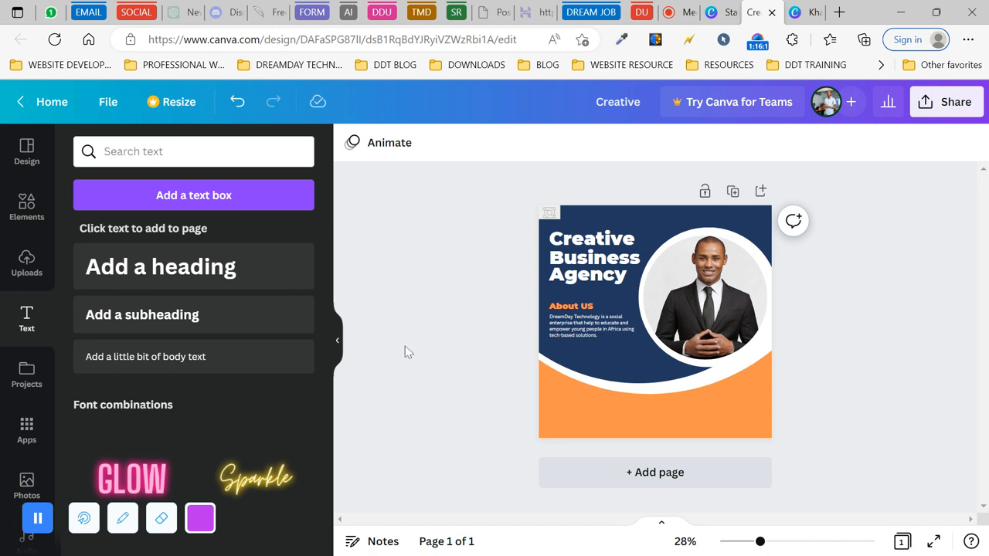
{"action": "left_click", "coordinate": [28, 202]}
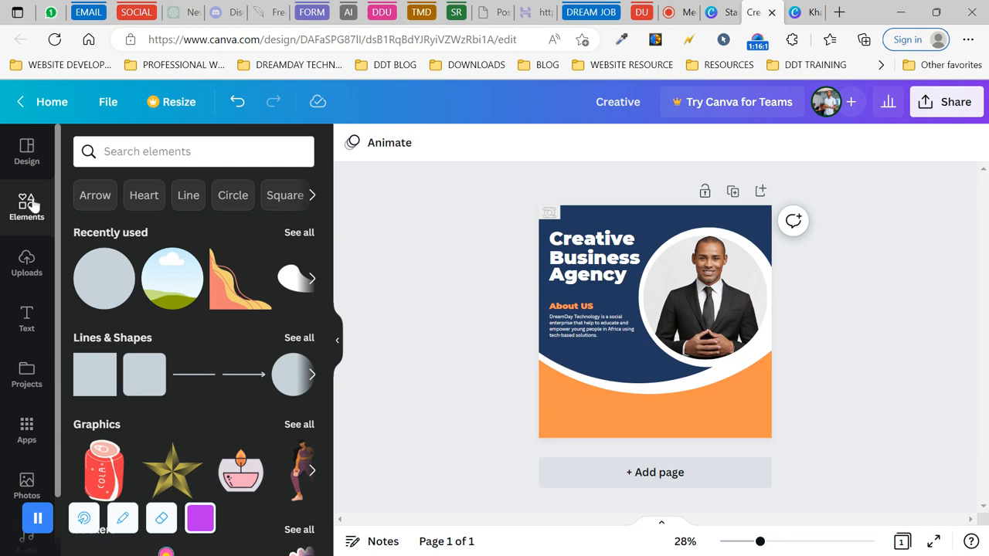
{"action": "left_click", "coordinate": [147, 151]}
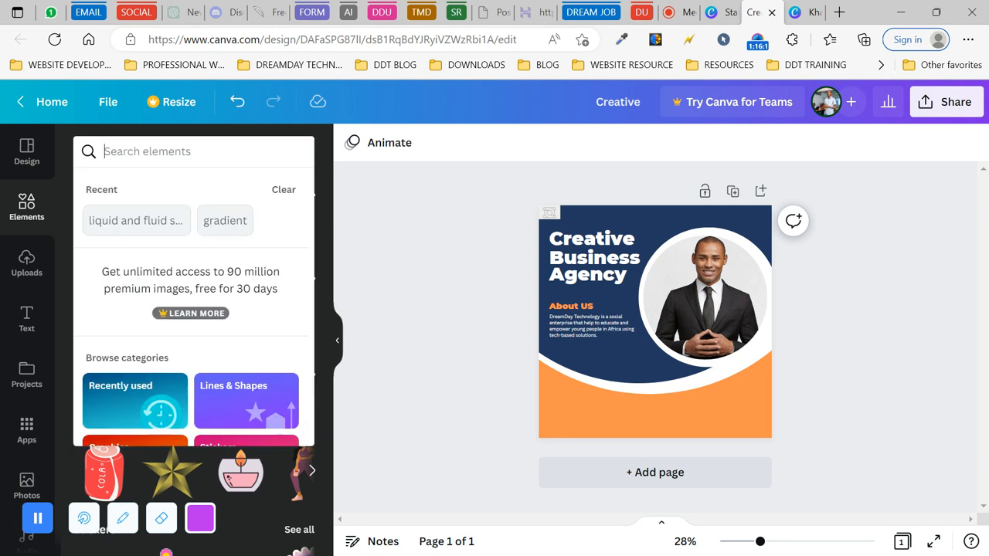
{"action": "type", "text": "Social"}
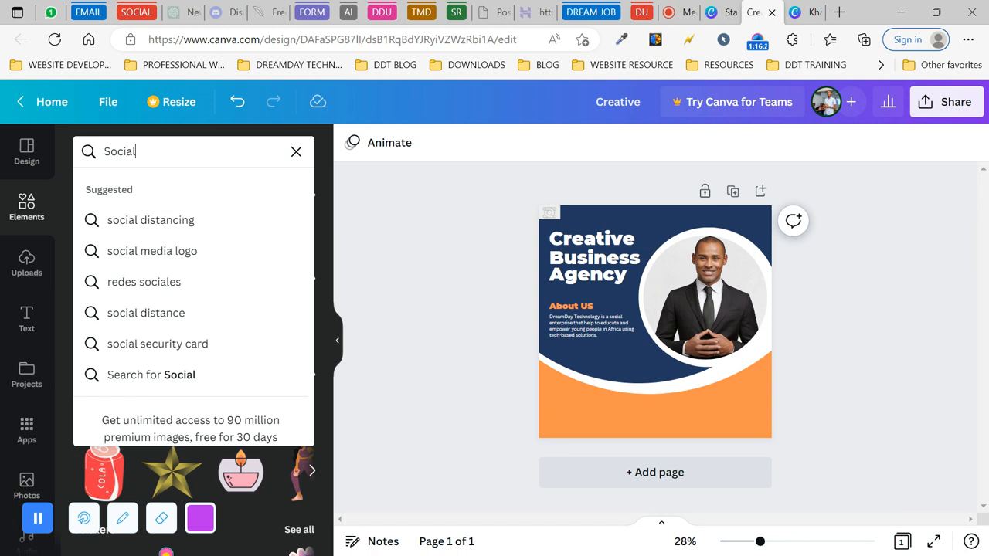
{"action": "type", "text": " media"}
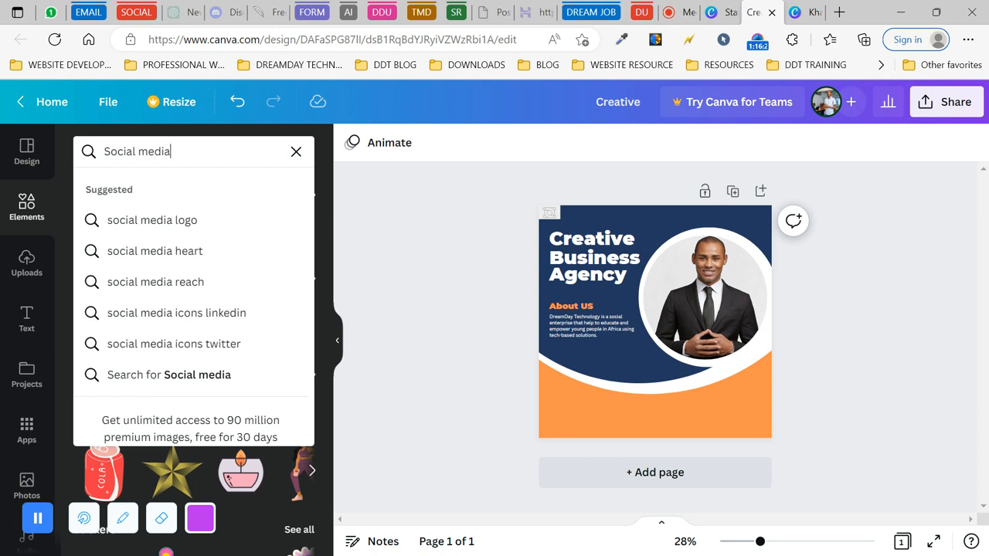
{"action": "left_click", "coordinate": [144, 220]}
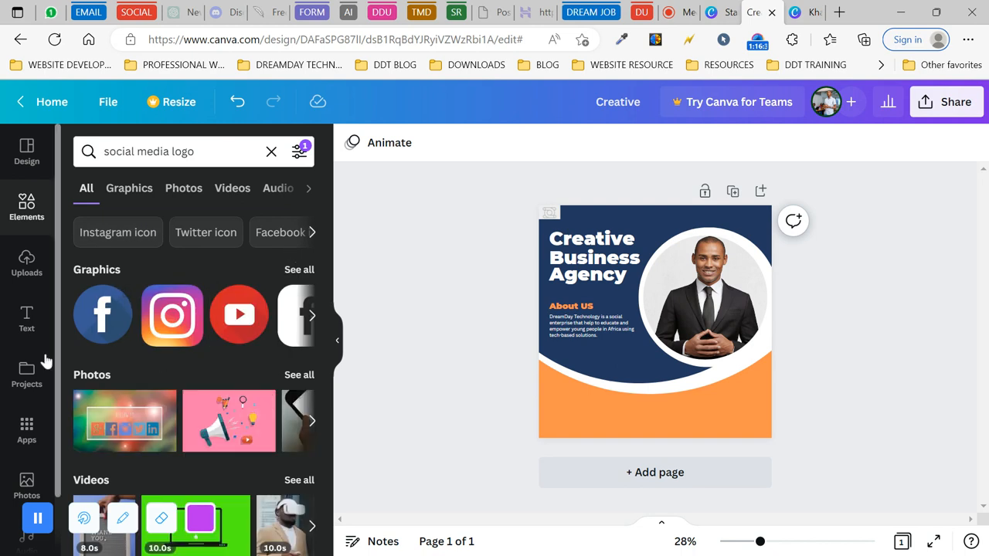
{"action": "scroll", "coordinate": [223, 359], "scroll_direction": "down", "scroll_amount": 1}
{"action": "scroll", "coordinate": [220, 363], "scroll_direction": "up", "scroll_amount": 1}
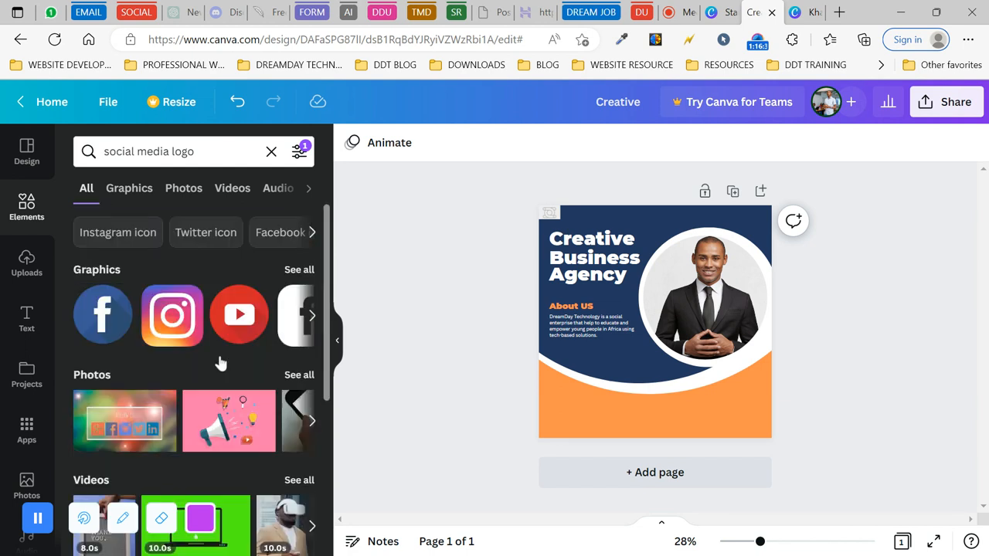
{"action": "scroll", "coordinate": [219, 361], "scroll_direction": "down", "scroll_amount": 3}
{"action": "scroll", "coordinate": [219, 361], "scroll_direction": "up", "scroll_amount": 3}
{"action": "left_click", "coordinate": [300, 271]}
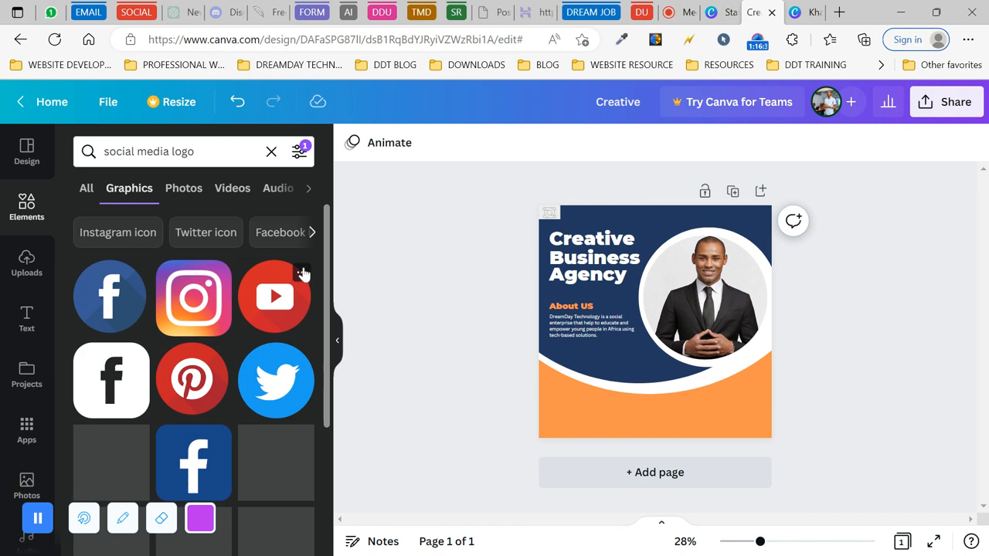
{"action": "left_click", "coordinate": [107, 310]}
{"action": "scroll", "coordinate": [222, 418], "scroll_direction": "down", "scroll_amount": 2}
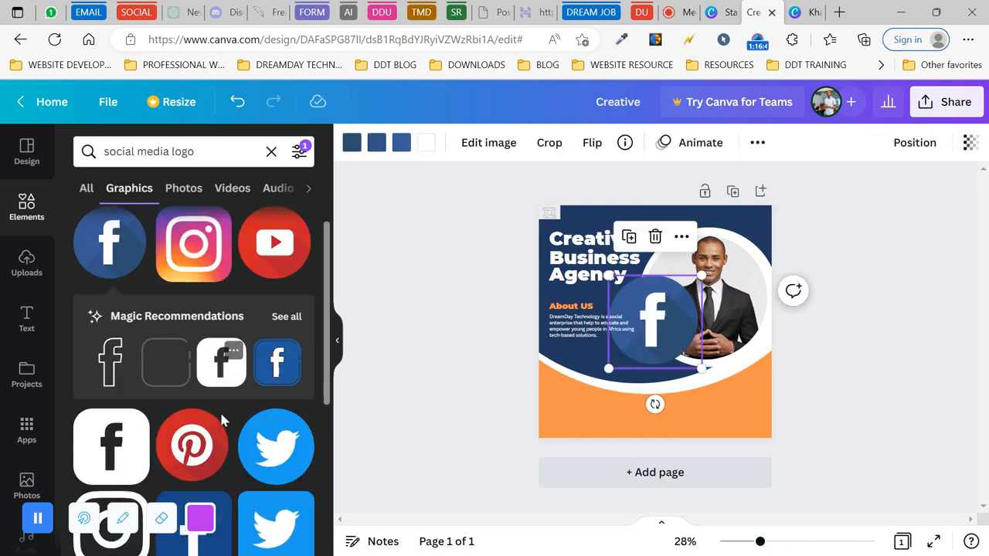
{"action": "scroll", "coordinate": [222, 418], "scroll_direction": "down", "scroll_amount": 5}
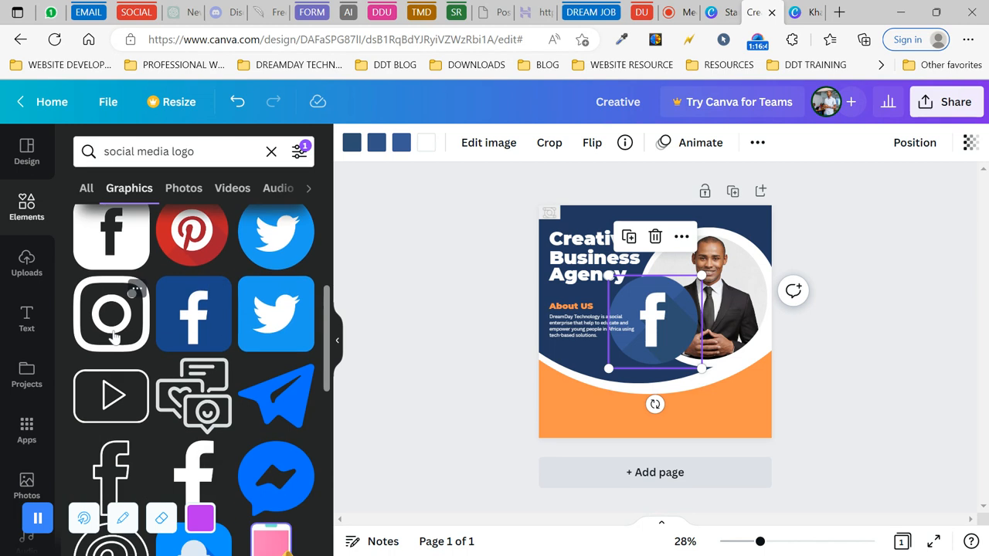
{"action": "left_click", "coordinate": [113, 334]}
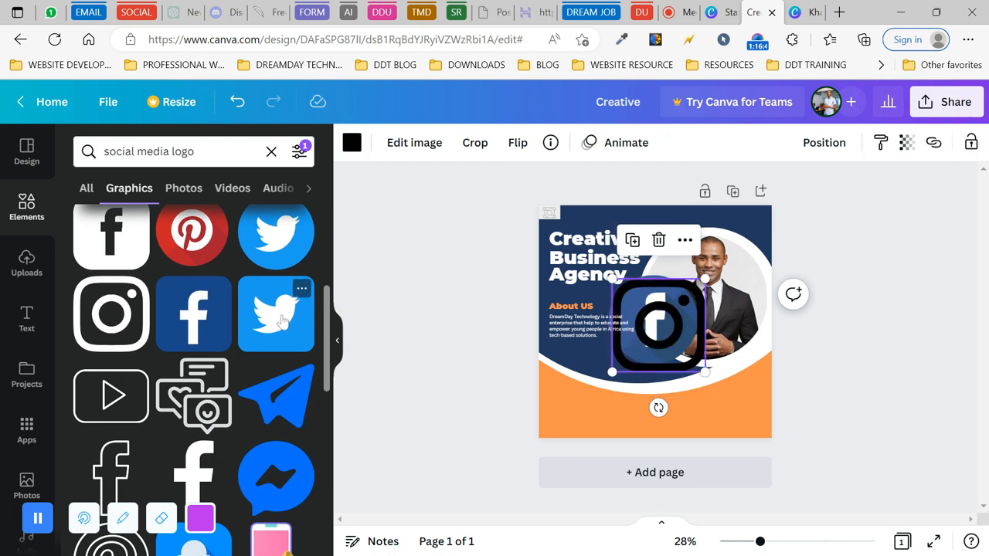
{"action": "scroll", "coordinate": [282, 321], "scroll_direction": "down", "scroll_amount": 3}
{"action": "scroll", "coordinate": [282, 321], "scroll_direction": "down", "scroll_amount": 5}
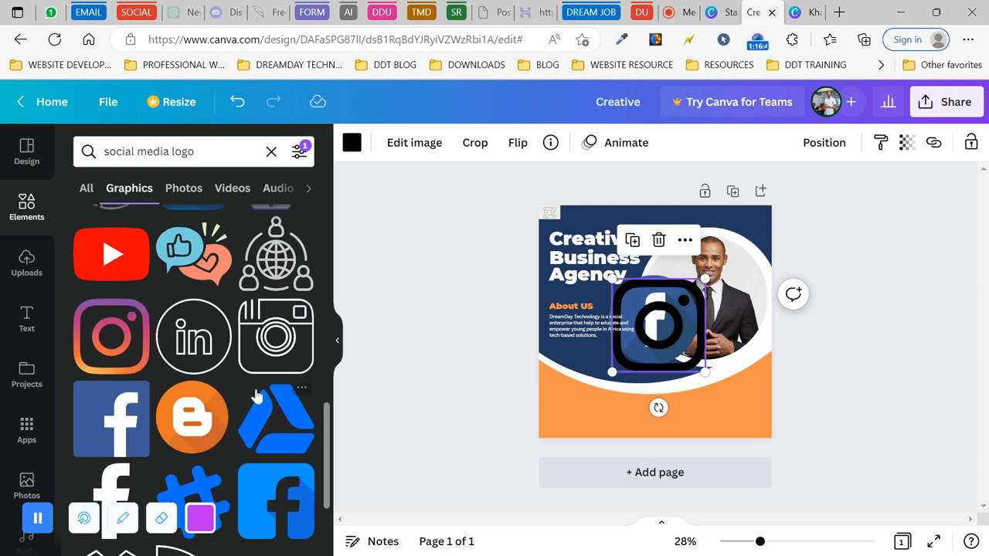
{"action": "scroll", "coordinate": [255, 402], "scroll_direction": "down", "scroll_amount": 4}
{"action": "scroll", "coordinate": [257, 396], "scroll_direction": "down", "scroll_amount": 5}
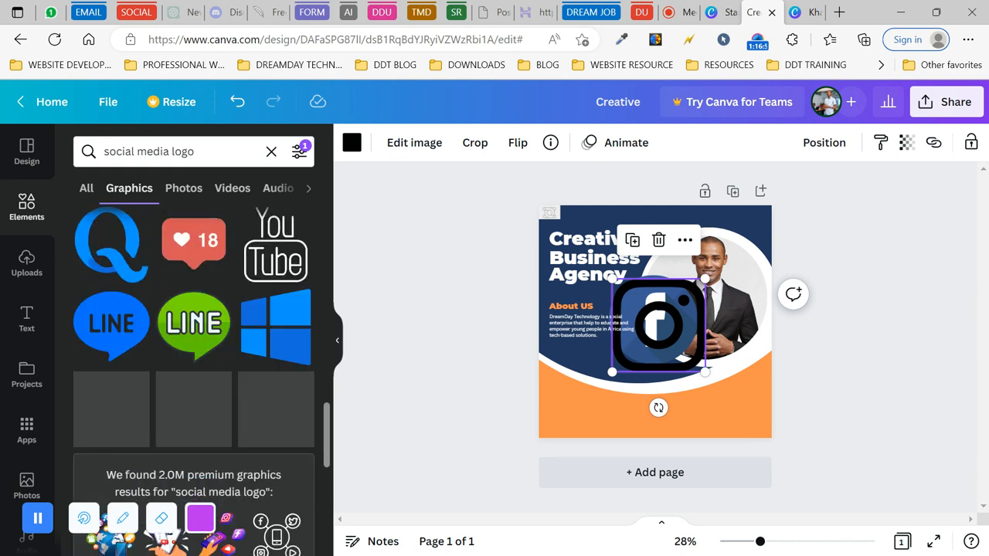
{"action": "scroll", "coordinate": [267, 398], "scroll_direction": "down", "scroll_amount": 2}
{"action": "scroll", "coordinate": [267, 398], "scroll_direction": "up", "scroll_amount": 3}
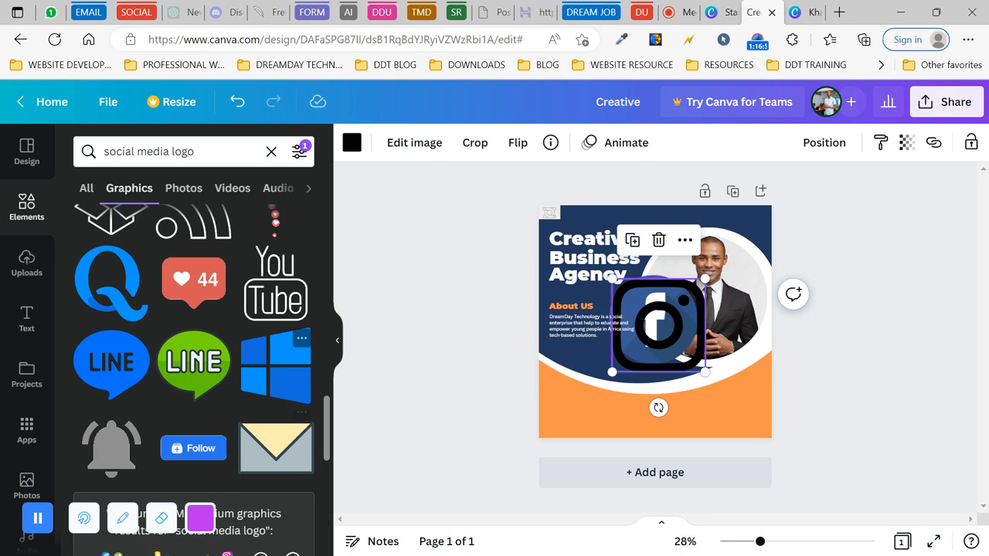
{"action": "scroll", "coordinate": [194, 347], "scroll_direction": "up", "scroll_amount": 10}
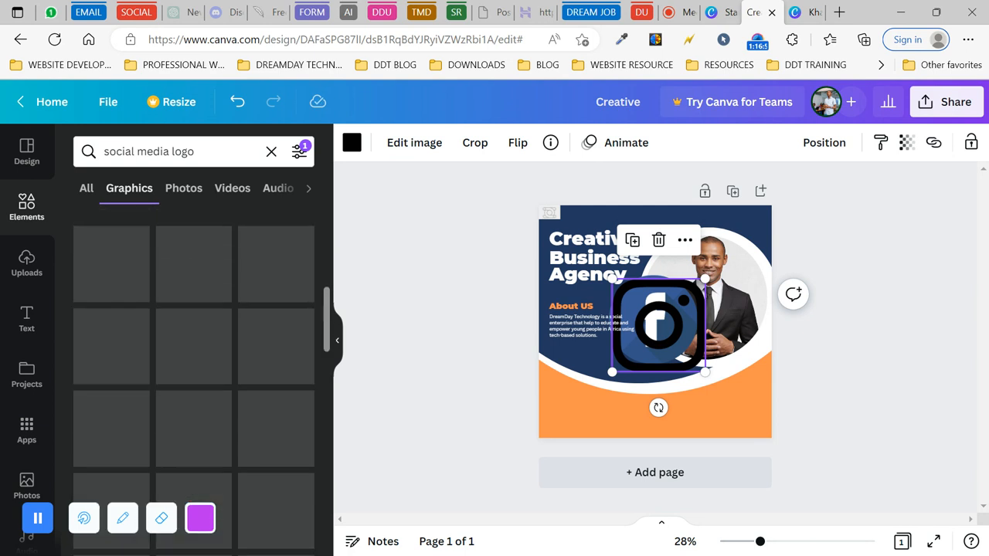
{"action": "left_click", "coordinate": [658, 240]}
{"action": "left_click", "coordinate": [654, 323]}
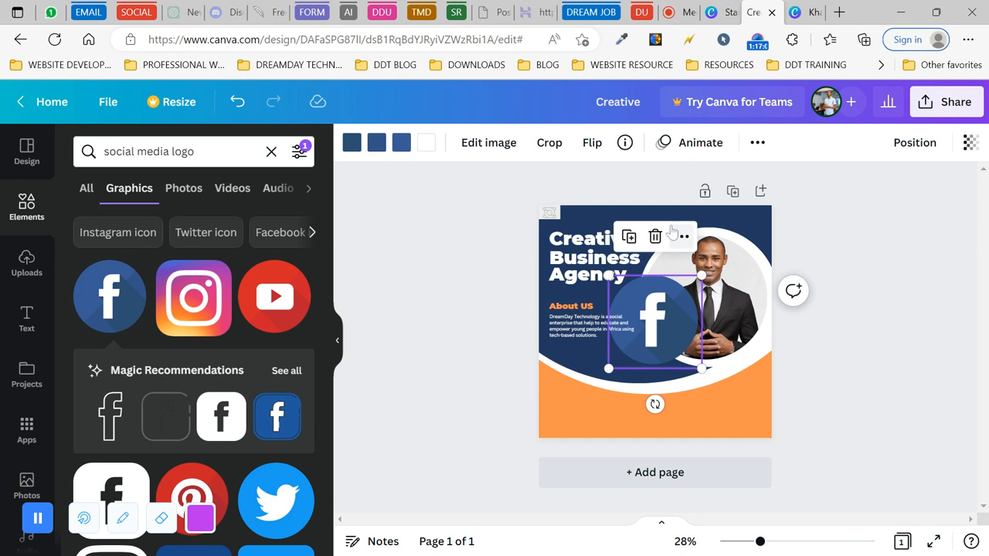
{"action": "left_click", "coordinate": [656, 238]}
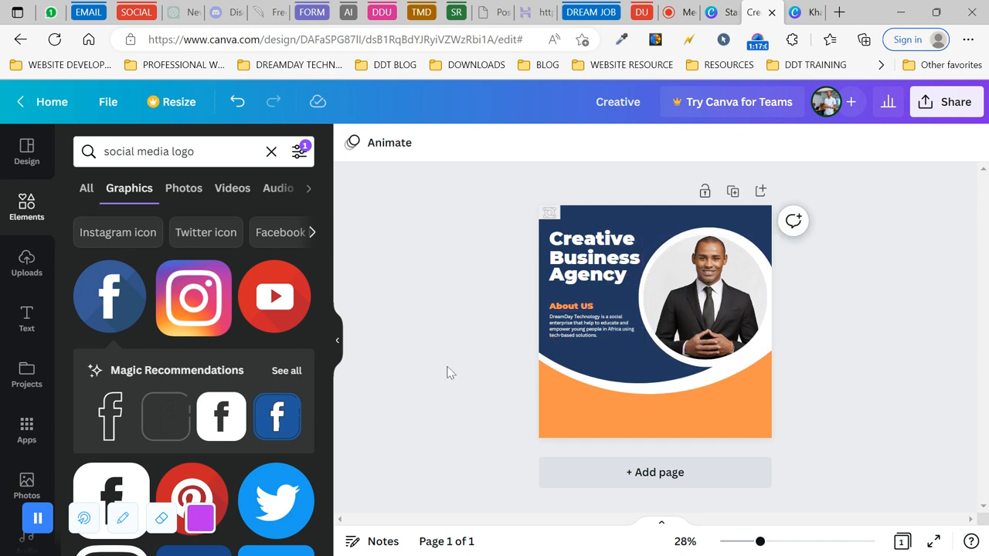
{"action": "left_click", "coordinate": [272, 152]}
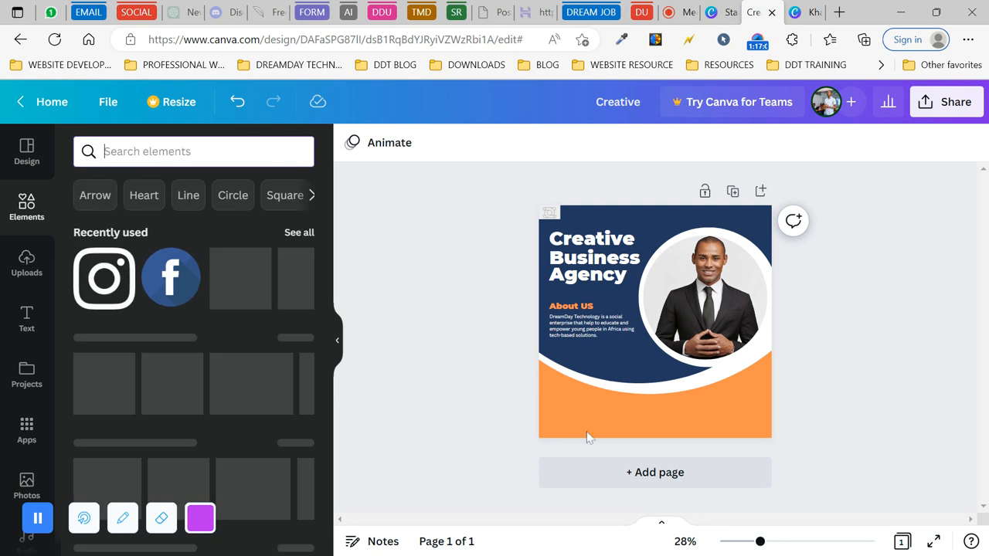
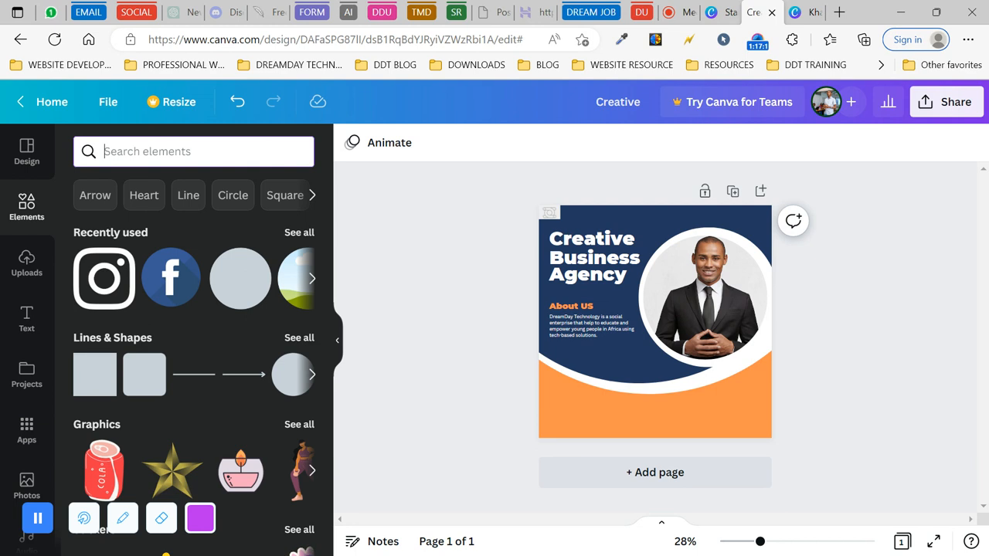
- Search the Elements graphics for 'email icon' and add an outlined envelope to the post
{"action": "type", "text": "ema"}
{"action": "key", "text": "BackSpace"}
{"action": "key", "text": "BackSpace"}
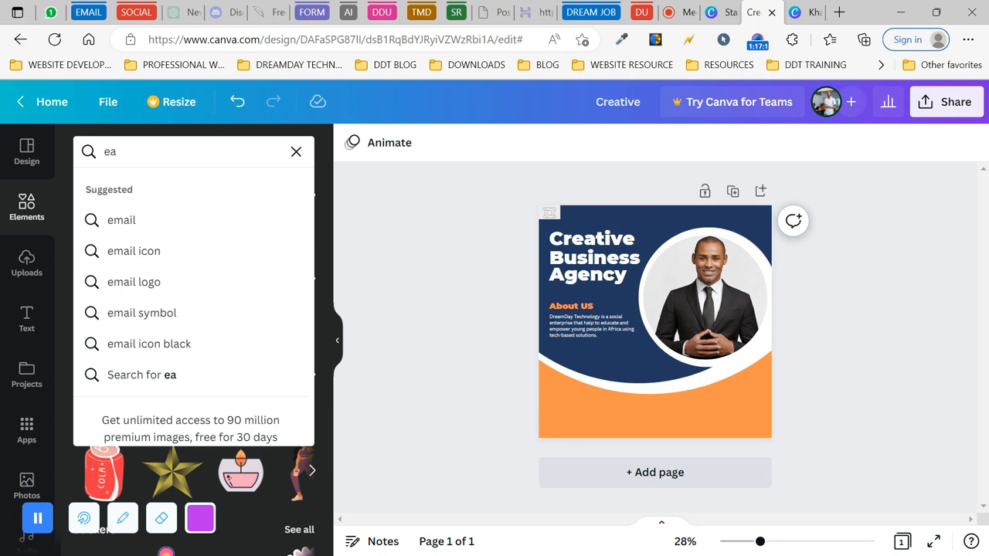
{"action": "type", "text": "mail"}
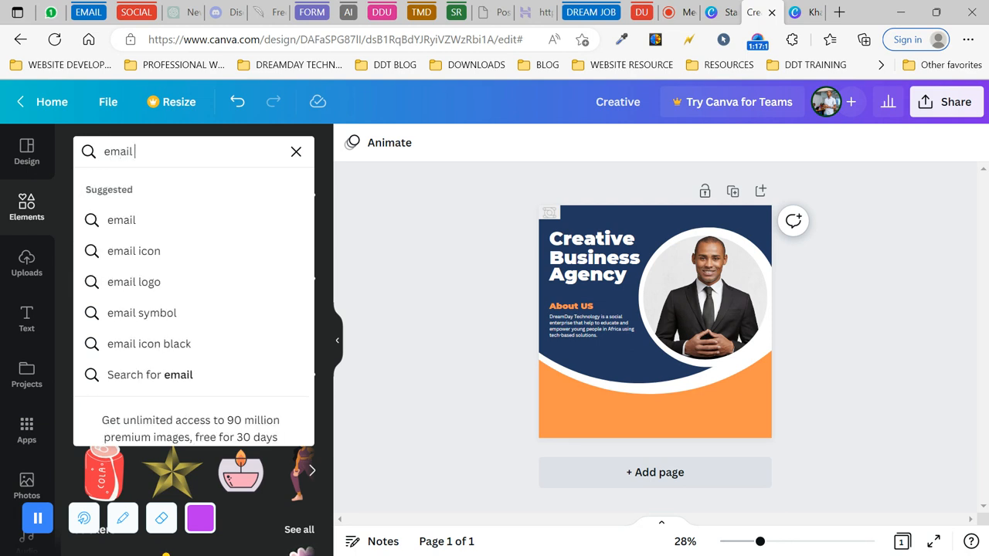
{"action": "left_click", "coordinate": [154, 254]}
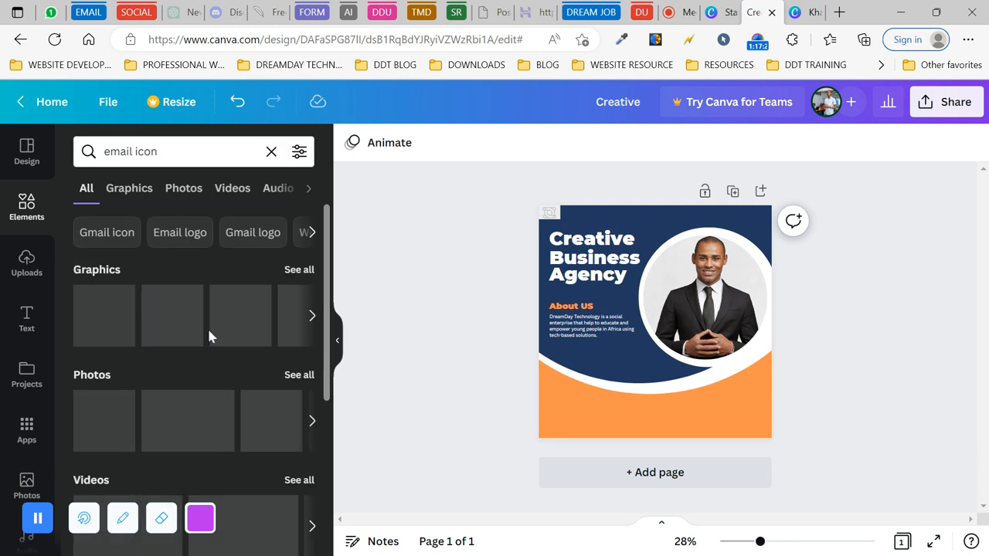
{"action": "left_click", "coordinate": [299, 270]}
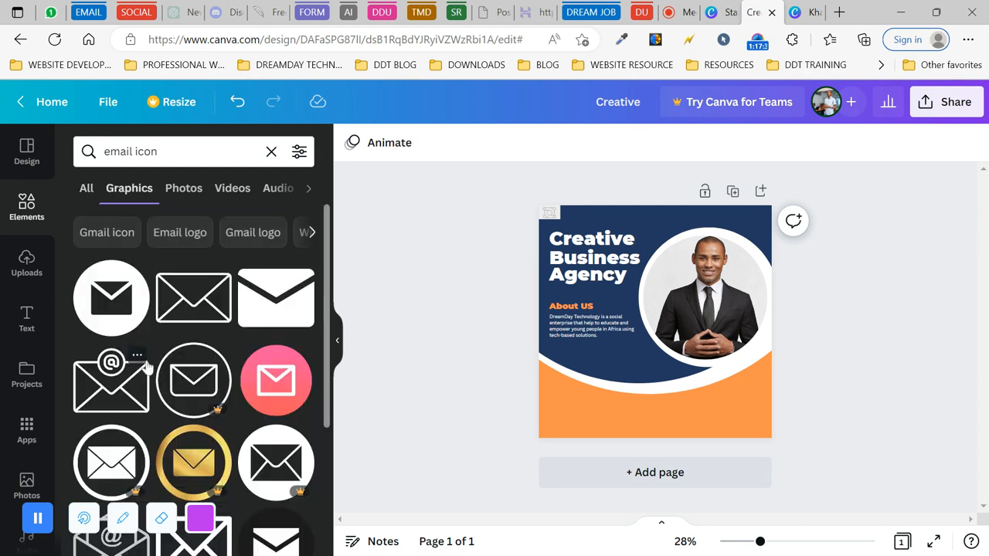
{"action": "scroll", "coordinate": [195, 363], "scroll_direction": "down", "scroll_amount": 3}
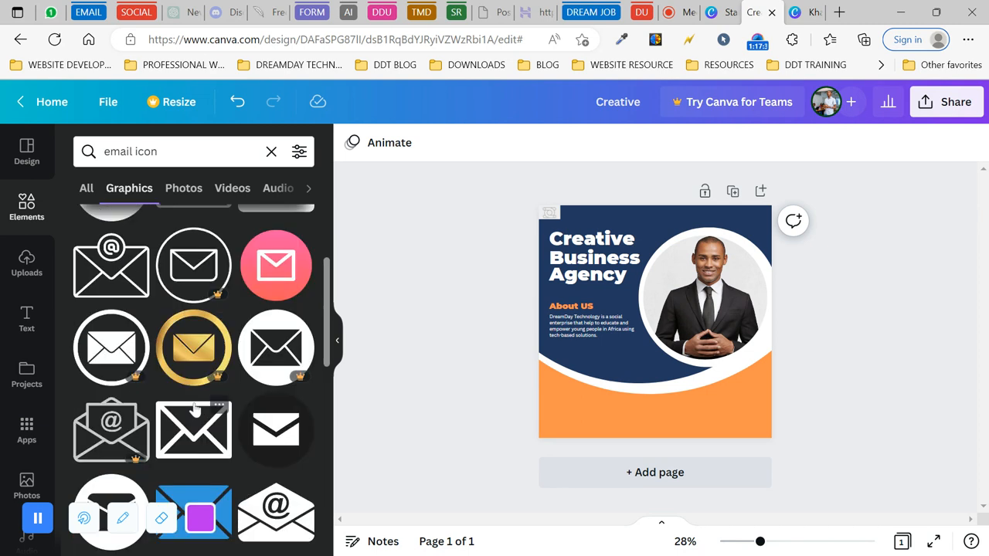
{"action": "scroll", "coordinate": [178, 408], "scroll_direction": "up", "scroll_amount": 3}
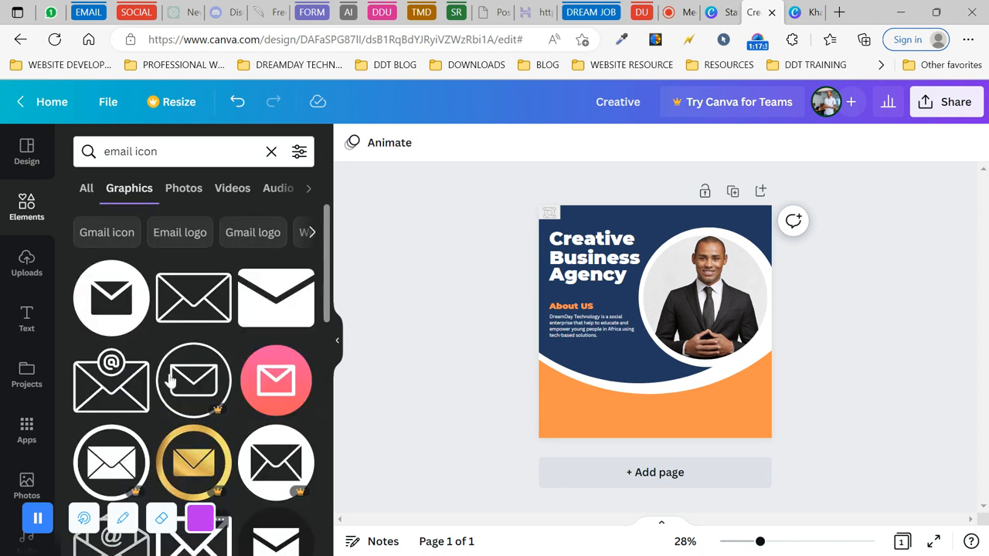
{"action": "left_click", "coordinate": [190, 306]}
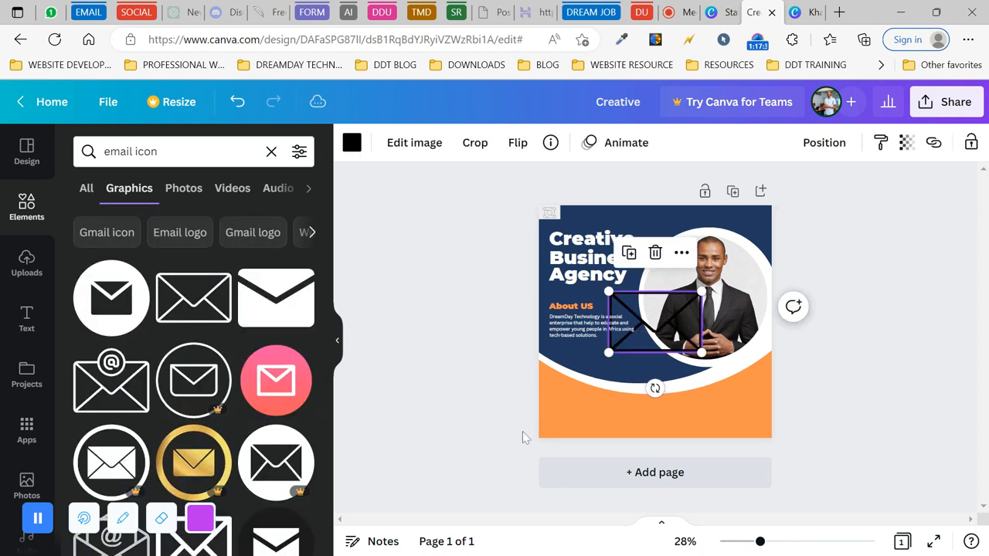
- Shrink the envelope and place it at the bottom-left edge, keeping it black
{"action": "left_click_drag", "start_coordinate": [701, 290], "coordinate": [619, 341]}
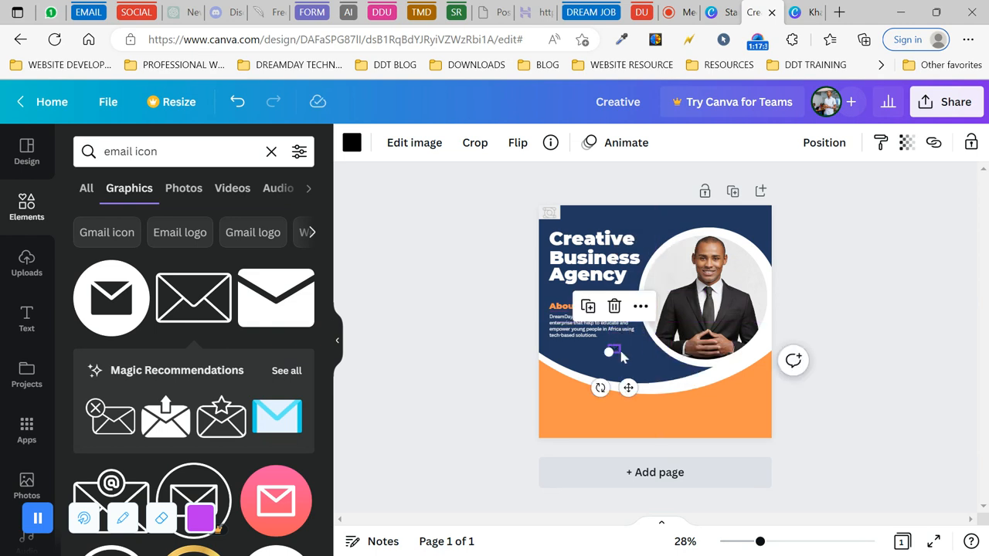
{"action": "left_click_drag", "start_coordinate": [626, 389], "coordinate": [567, 447]}
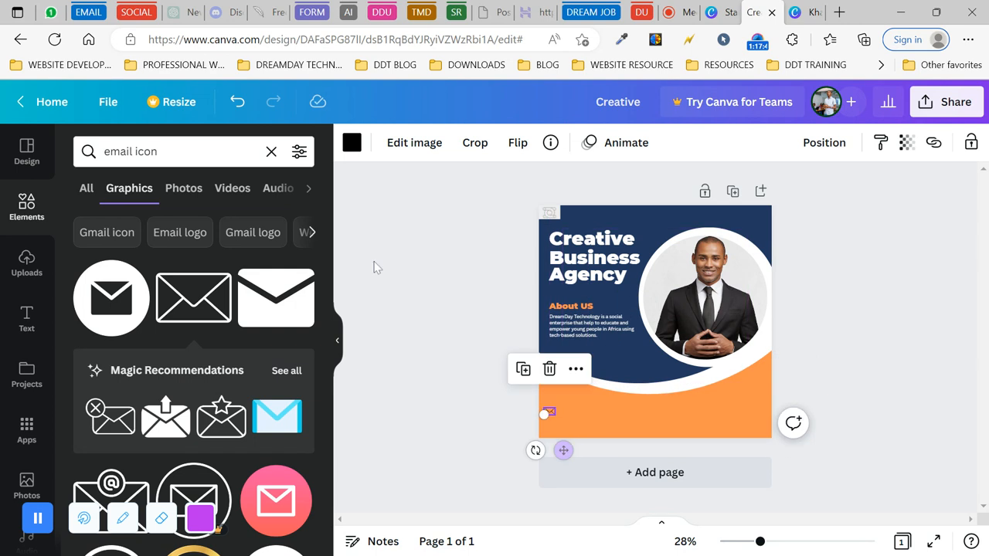
{"action": "left_click", "coordinate": [351, 143]}
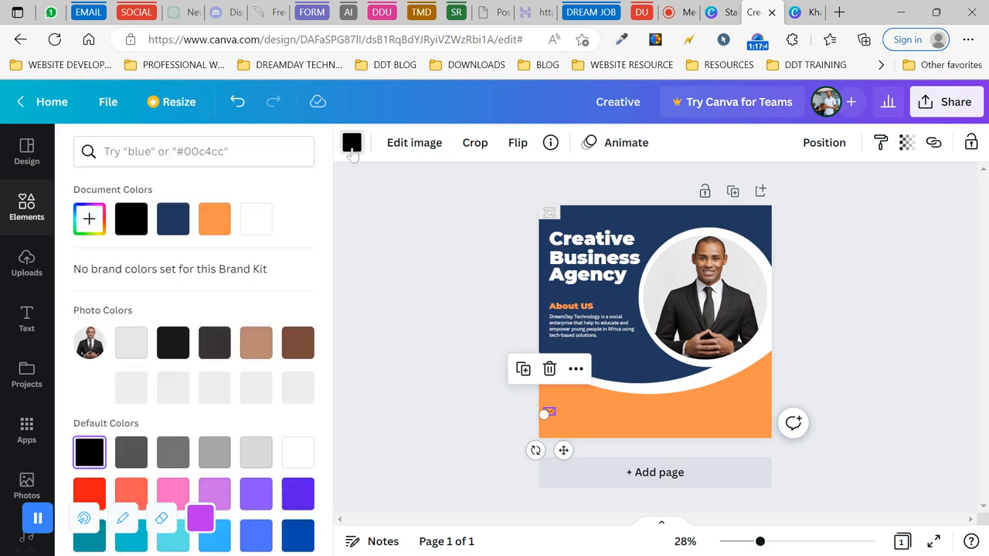
{"action": "left_click", "coordinate": [257, 224]}
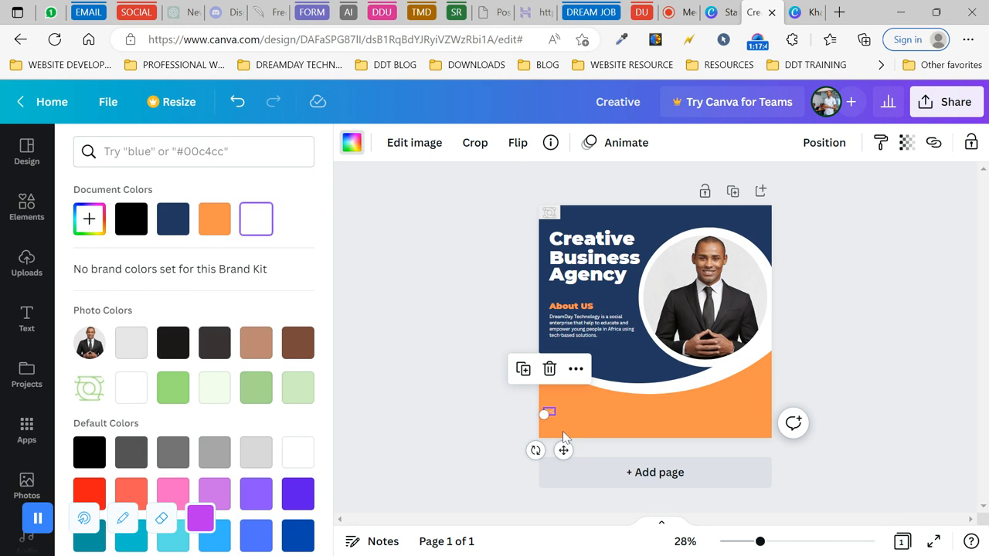
{"action": "left_click", "coordinate": [131, 220]}
{"action": "left_click", "coordinate": [501, 422]}
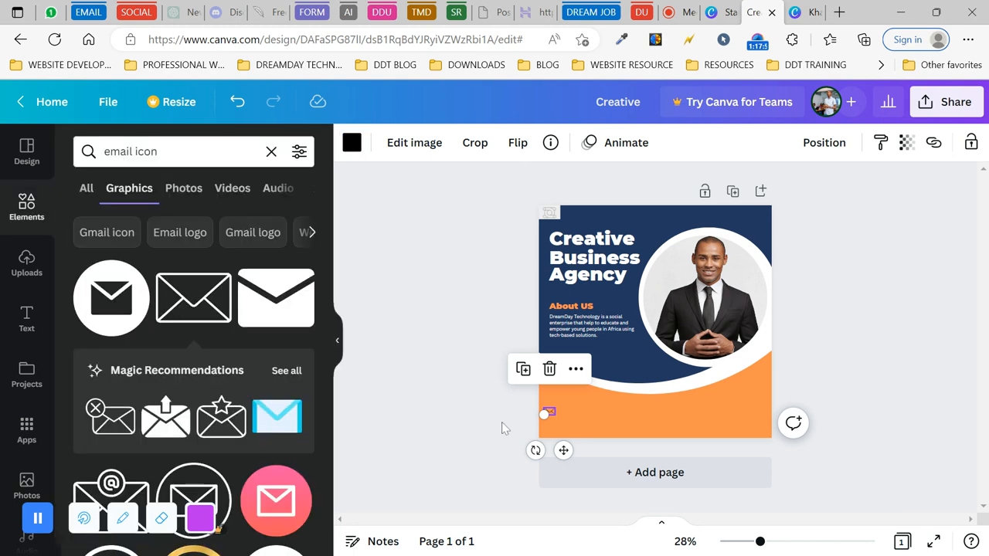
{"action": "left_click", "coordinate": [499, 420]}
{"action": "left_click_drag", "start_coordinate": [552, 417], "coordinate": [549, 431]}
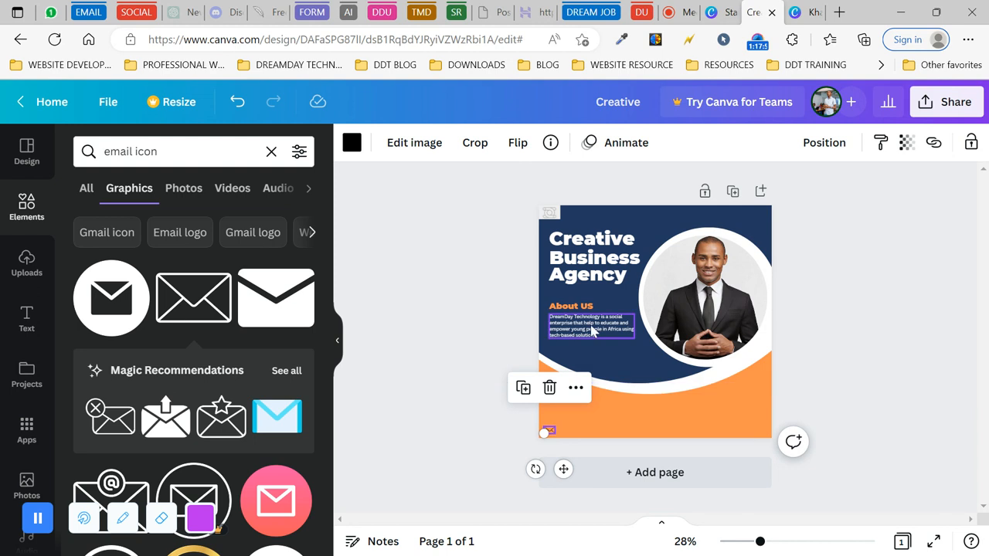
- Add a subheading box, then copy the email address text from the earlier assignment design
{"action": "left_click", "coordinate": [27, 323]}
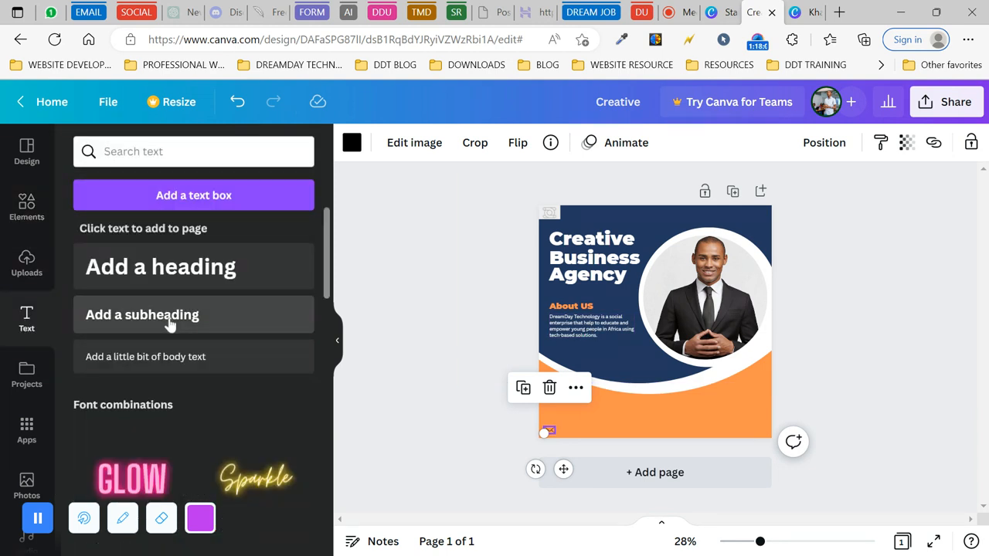
{"action": "left_click", "coordinate": [170, 325]}
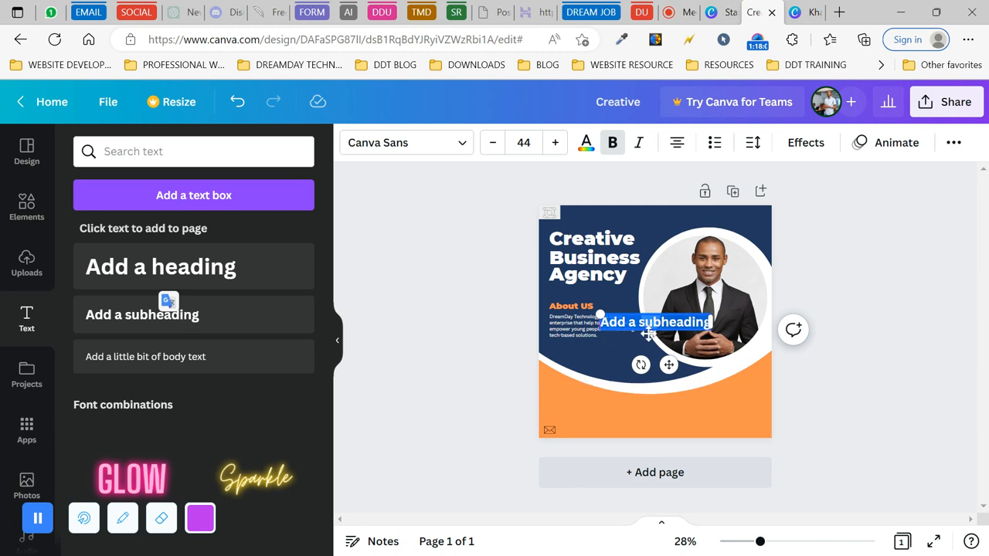
{"action": "left_click", "coordinate": [803, 11]}
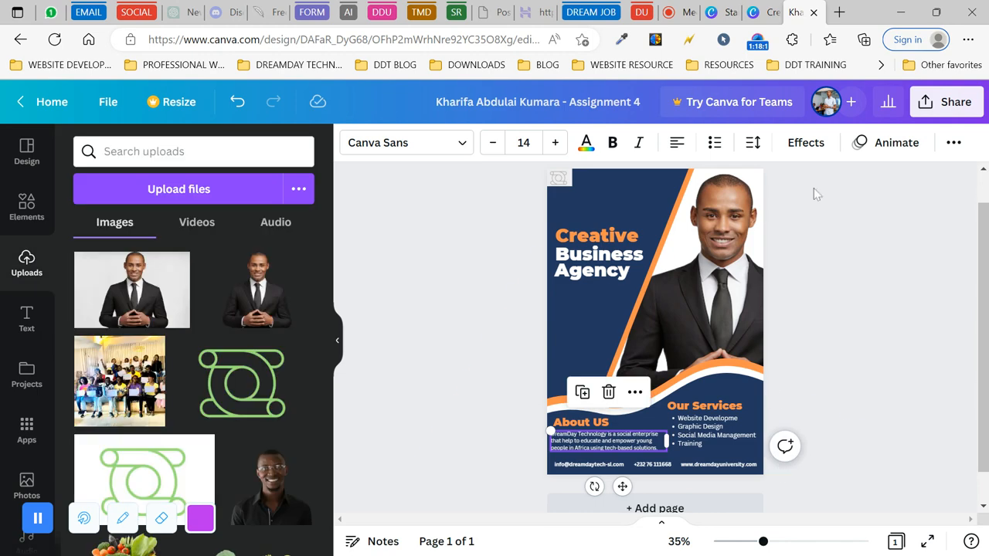
{"action": "left_click", "coordinate": [599, 466]}
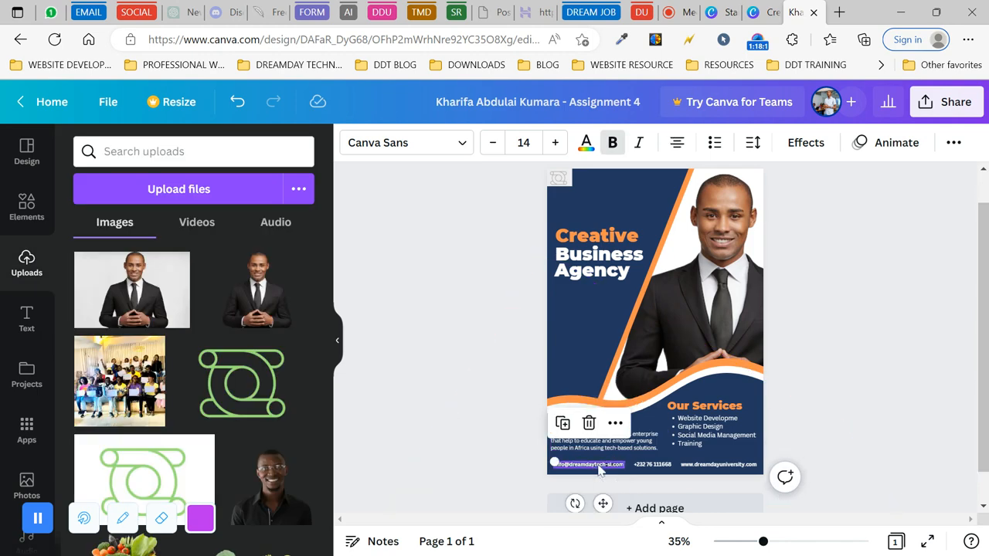
{"action": "left_click", "coordinate": [616, 423]}
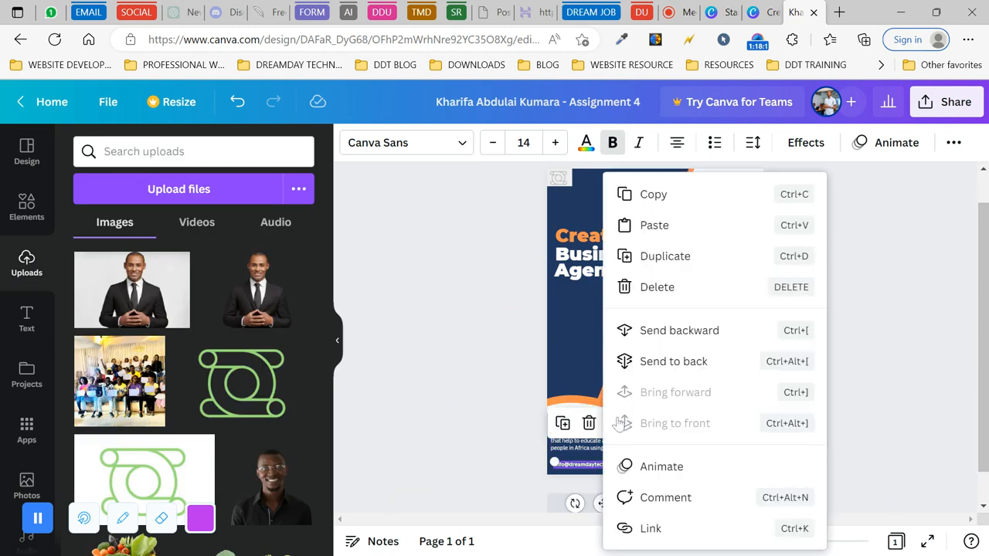
{"action": "left_click", "coordinate": [643, 195]}
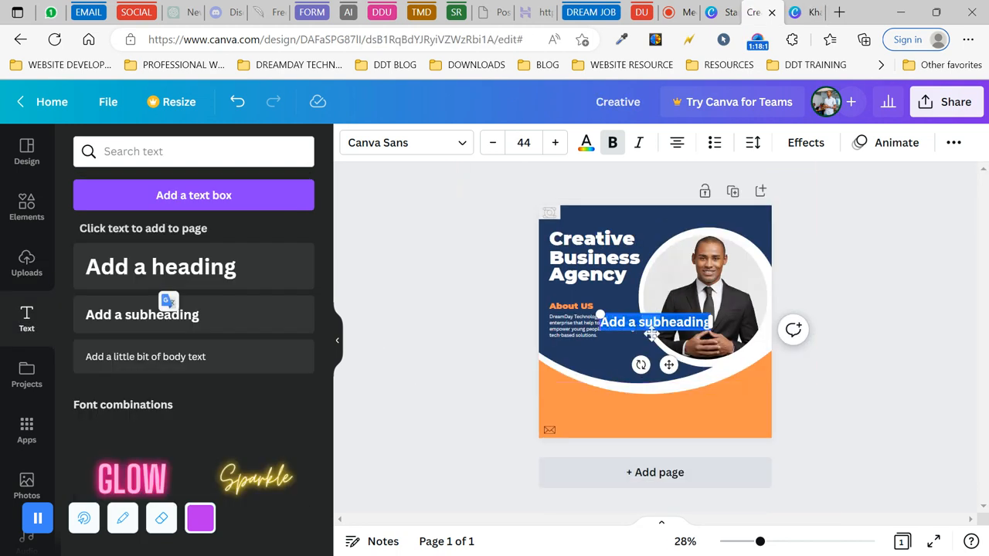
- Replace the placeholder subheading with the pasted email text, set at bottom-left beside the envelope, size 16
{"action": "left_click", "coordinate": [669, 348]}
{"action": "left_click", "coordinate": [670, 341]}
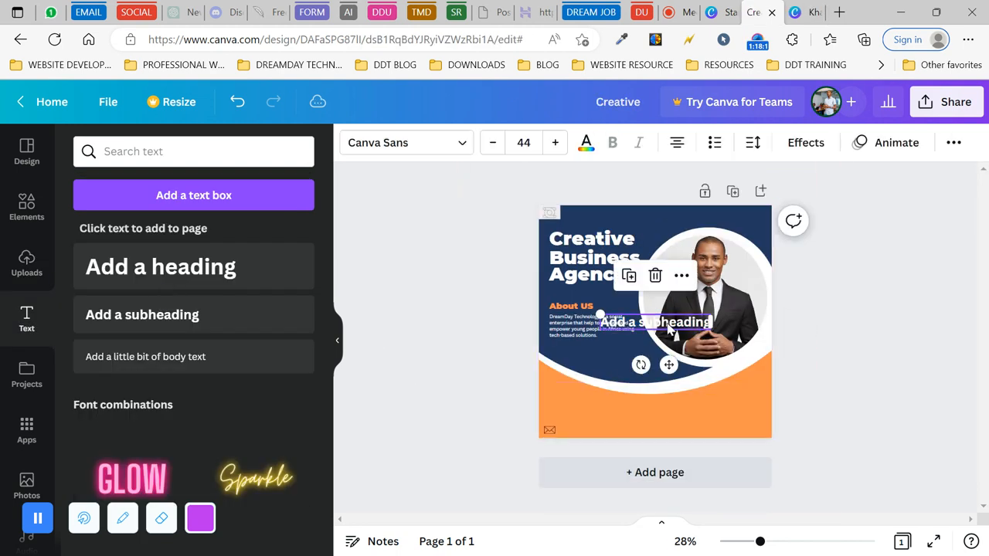
{"action": "key", "text": "Delete"}
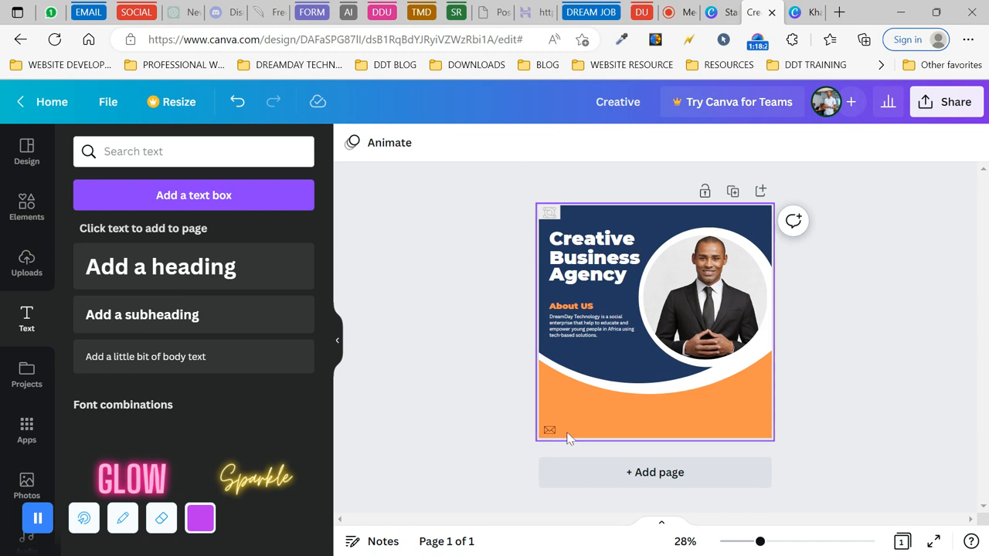
{"action": "left_click", "coordinate": [568, 431]}
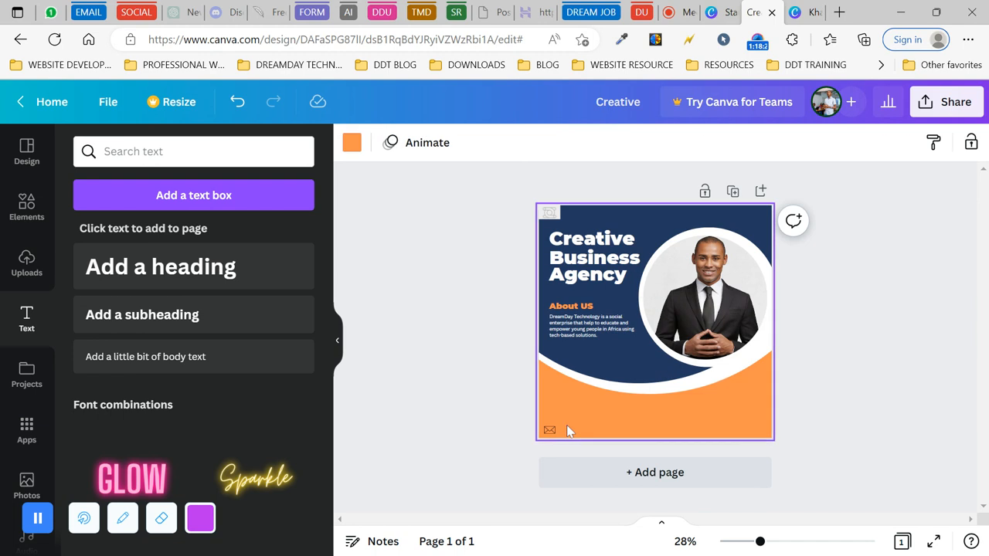
{"action": "key", "text": "ctrl+v"}
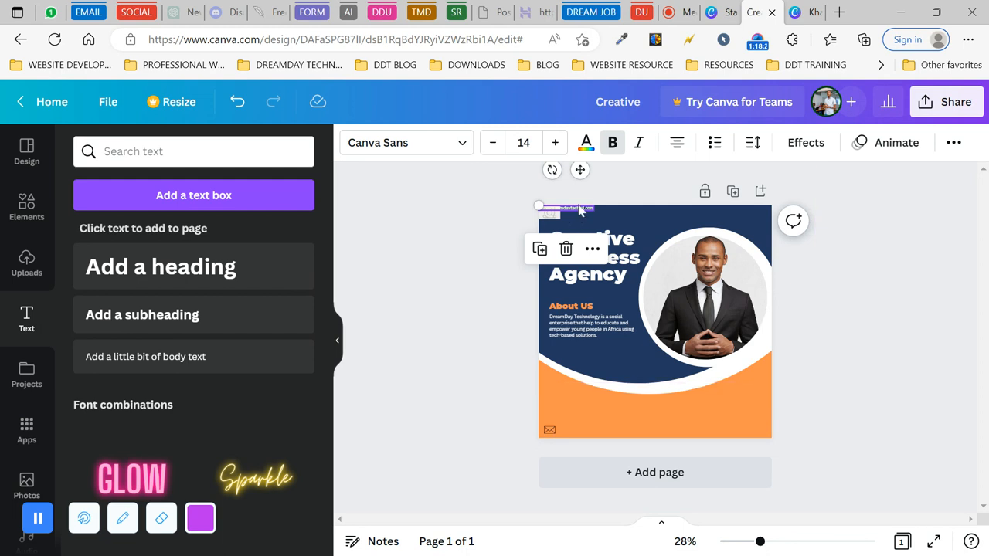
{"action": "left_click_drag", "start_coordinate": [581, 212], "coordinate": [598, 429]}
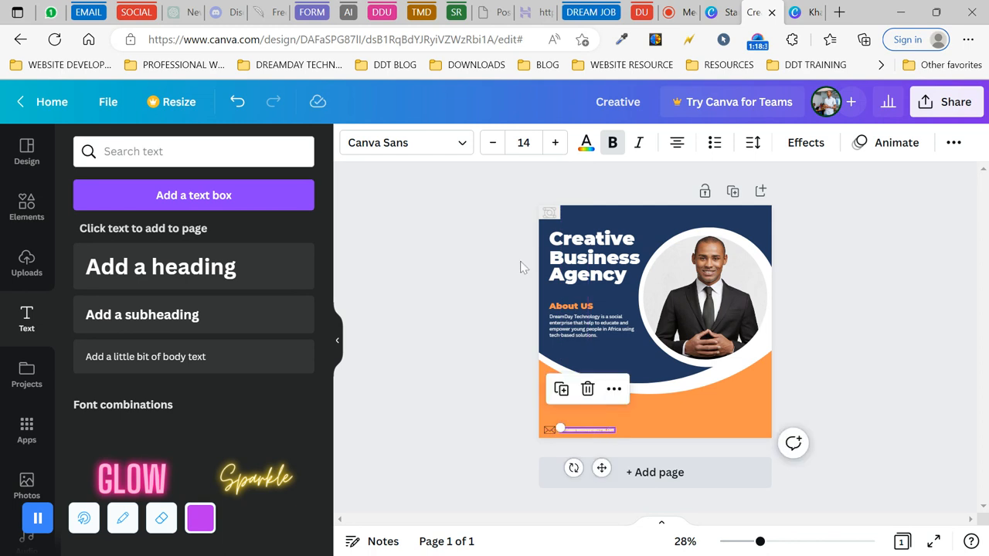
{"action": "left_click", "coordinate": [553, 144]}
{"action": "left_click", "coordinate": [553, 144]}
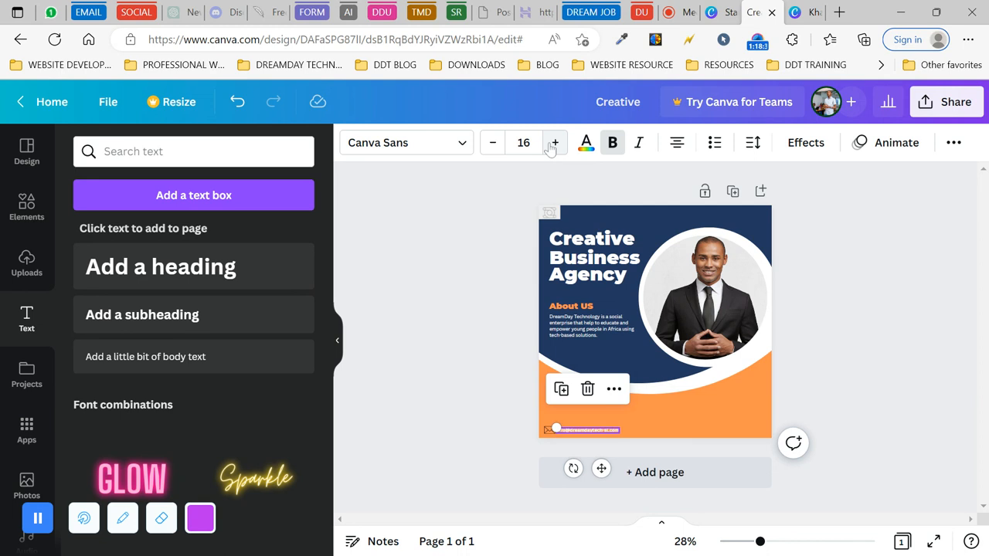
{"action": "left_click", "coordinate": [421, 320]}
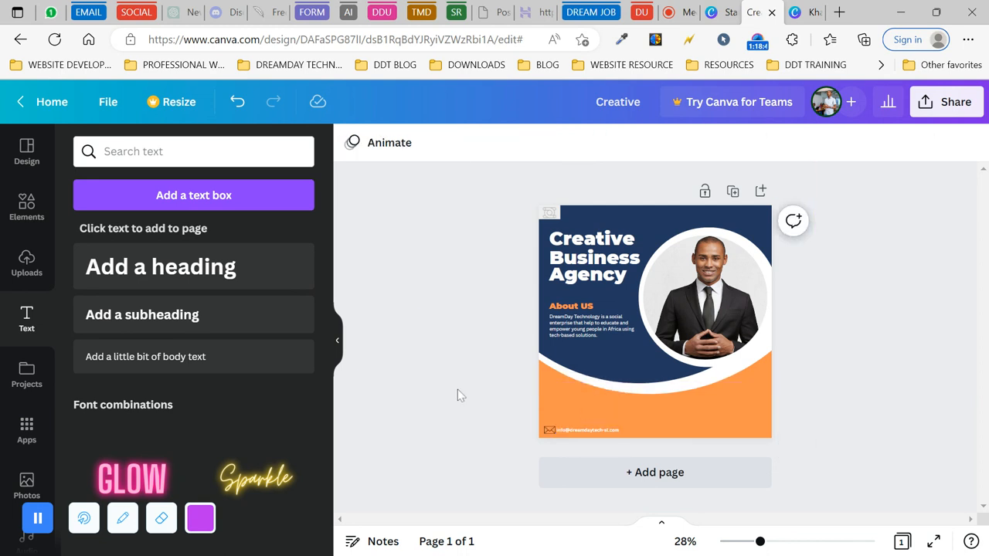
- Shrink the envelope icon slightly in the bottom contact row
{"action": "left_click", "coordinate": [550, 432]}
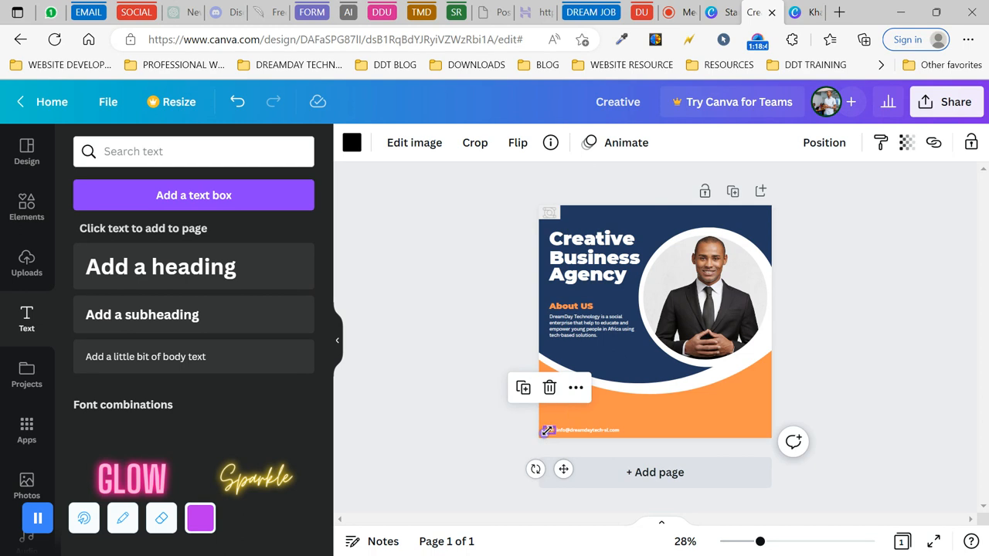
{"action": "left_click_drag", "start_coordinate": [553, 426], "coordinate": [552, 428]}
{"action": "left_click", "coordinate": [507, 433]}
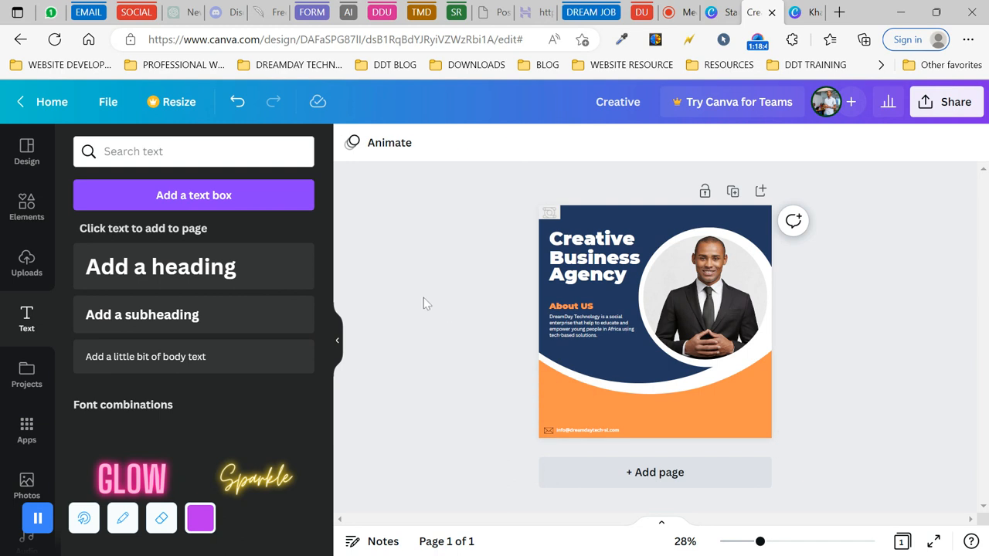
{"action": "left_click", "coordinate": [26, 210]}
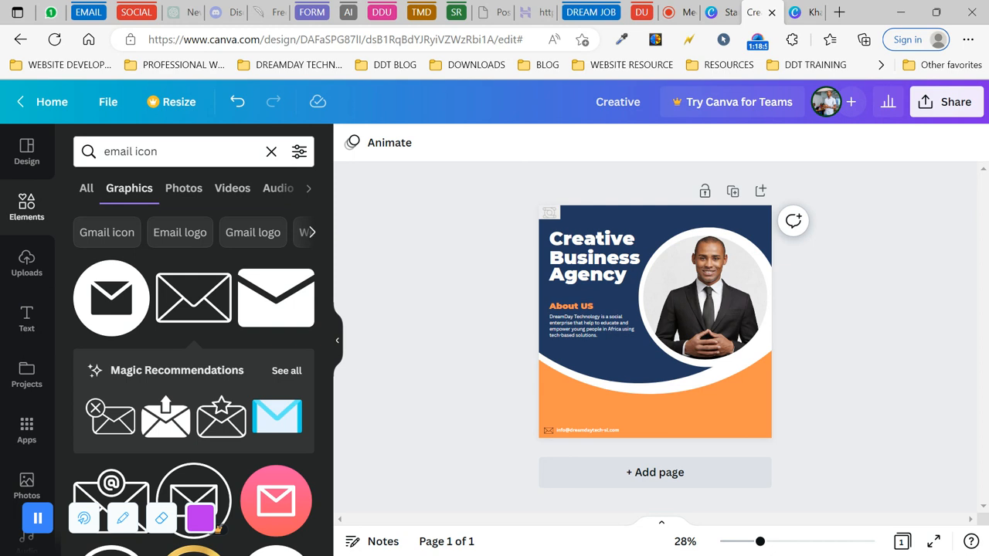
- Search graphics for 'address' and add the outlined location pin to the design
{"action": "left_click", "coordinate": [132, 152]}
{"action": "key", "text": "BackSpace"}
{"action": "key", "text": "BackSpace"}
{"action": "key", "text": "BackSpace"}
{"action": "key", "text": "BackSpace"}
{"action": "key", "text": "BackSpace"}
{"action": "type", "text": "addre"}
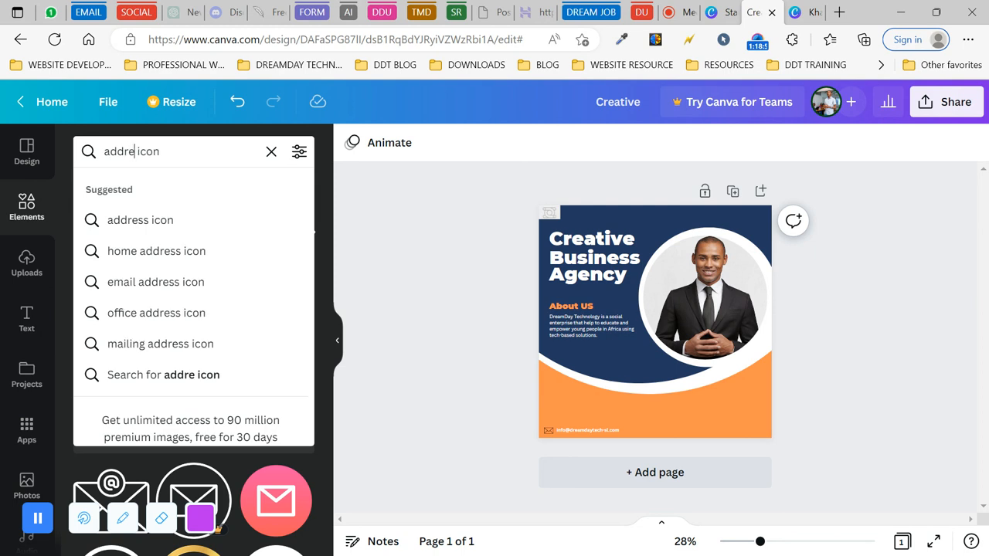
{"action": "left_click", "coordinate": [171, 224]}
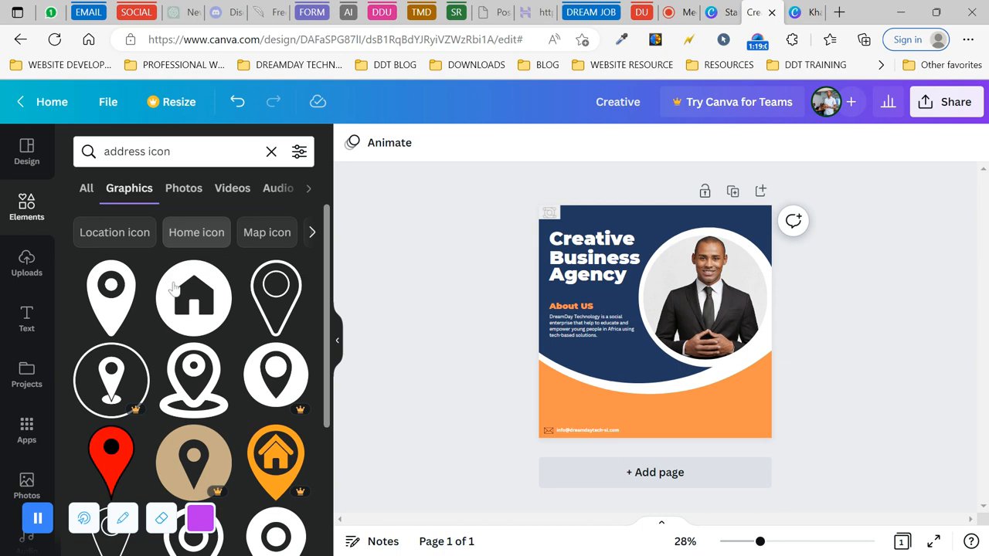
{"action": "scroll", "coordinate": [195, 361], "scroll_direction": "down", "scroll_amount": 1}
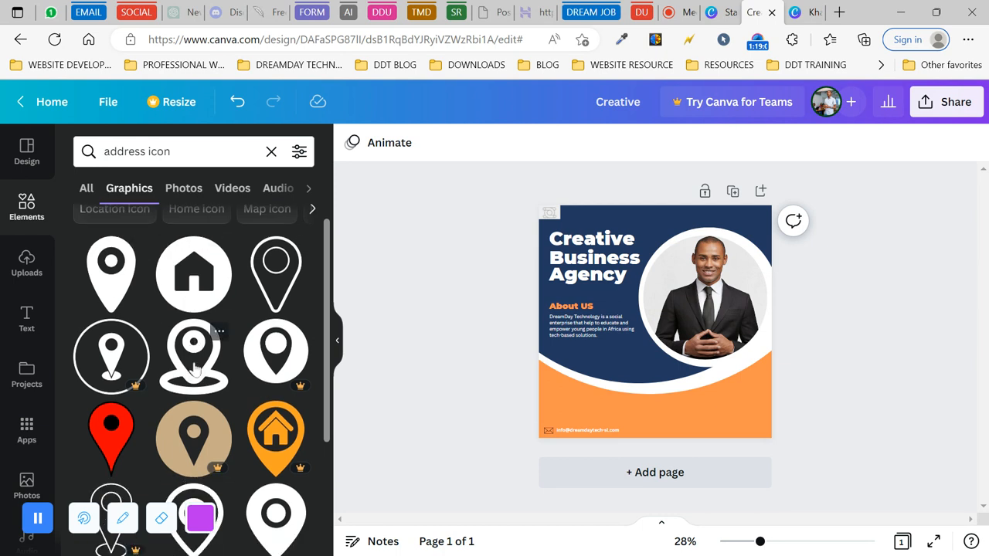
{"action": "scroll", "coordinate": [198, 367], "scroll_direction": "up", "scroll_amount": 1}
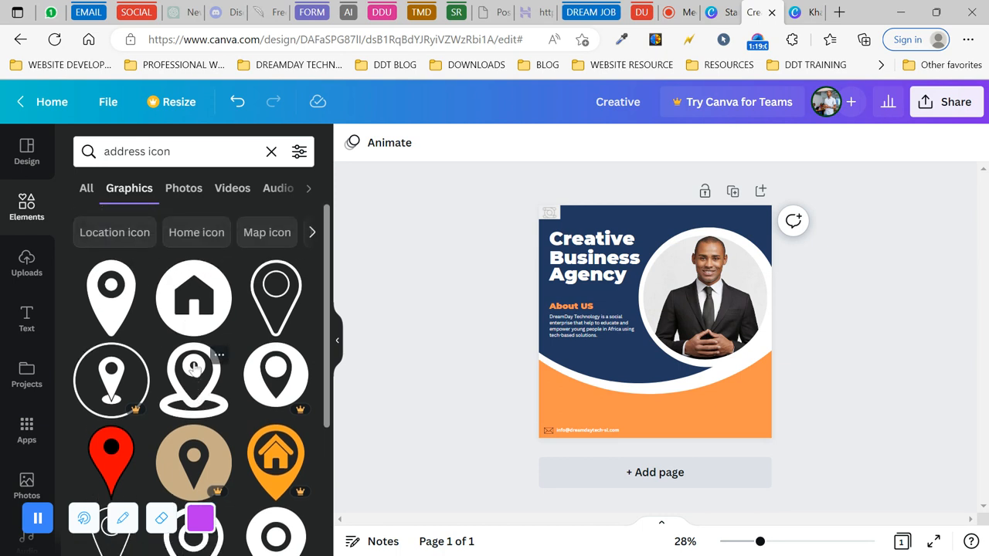
{"action": "left_click", "coordinate": [279, 292]}
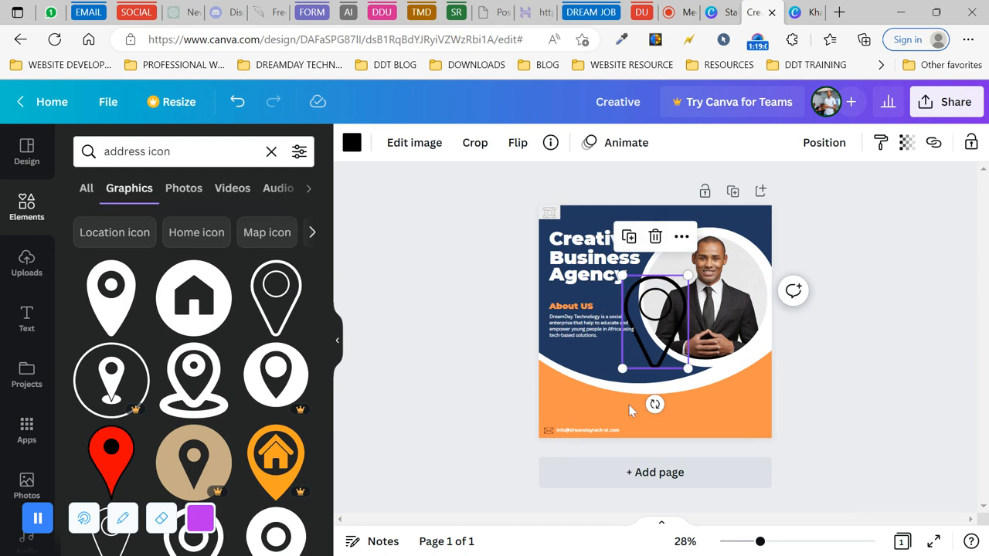
- Shrink the pin, set it after the email line, and duplicate the email text beside it
{"action": "left_click_drag", "start_coordinate": [688, 274], "coordinate": [628, 363]}
{"action": "left_click_drag", "start_coordinate": [639, 404], "coordinate": [638, 470]}
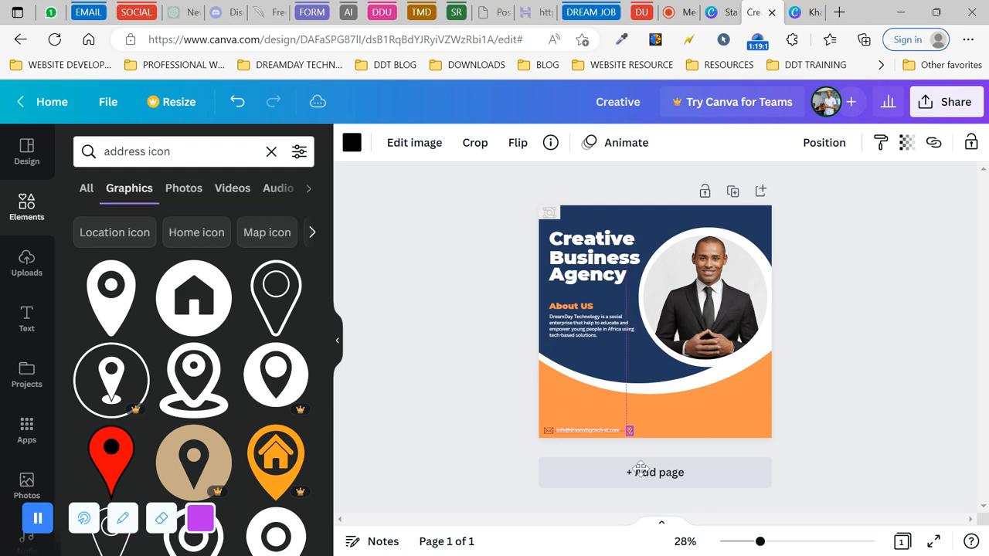
{"action": "left_click", "coordinate": [591, 431]}
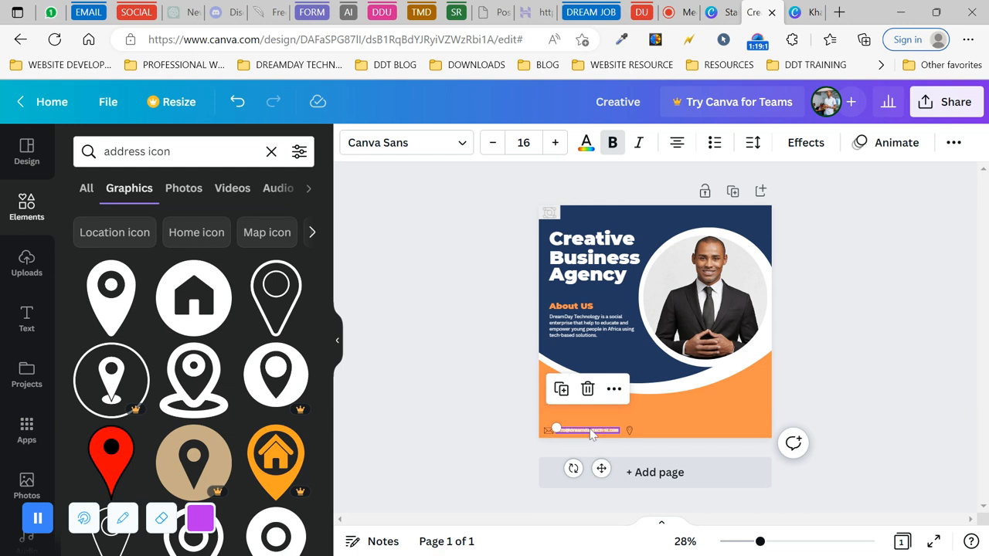
{"action": "left_click_drag", "start_coordinate": [601, 469], "coordinate": [683, 467]}
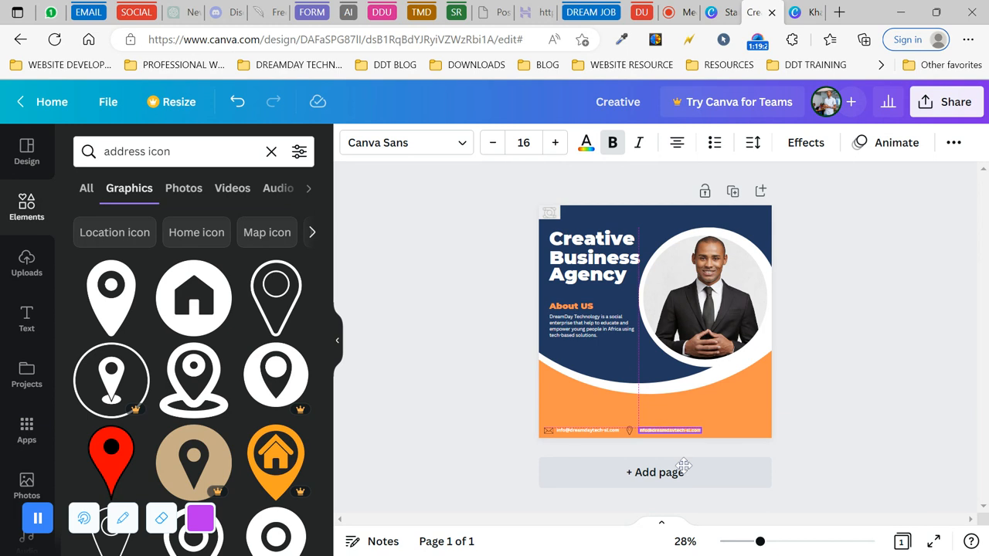
- Replace the duplicated email text with the company's address
{"action": "mouse_move", "coordinate": [761, 542]}
{"action": "left_mouse_down"}
{"action": "mouse_move", "coordinate": [794, 544]}
{"action": "mouse_move", "coordinate": [775, 544]}
{"action": "left_mouse_up"}
{"action": "scroll", "coordinate": [765, 432], "scroll_direction": "down", "scroll_amount": 1}
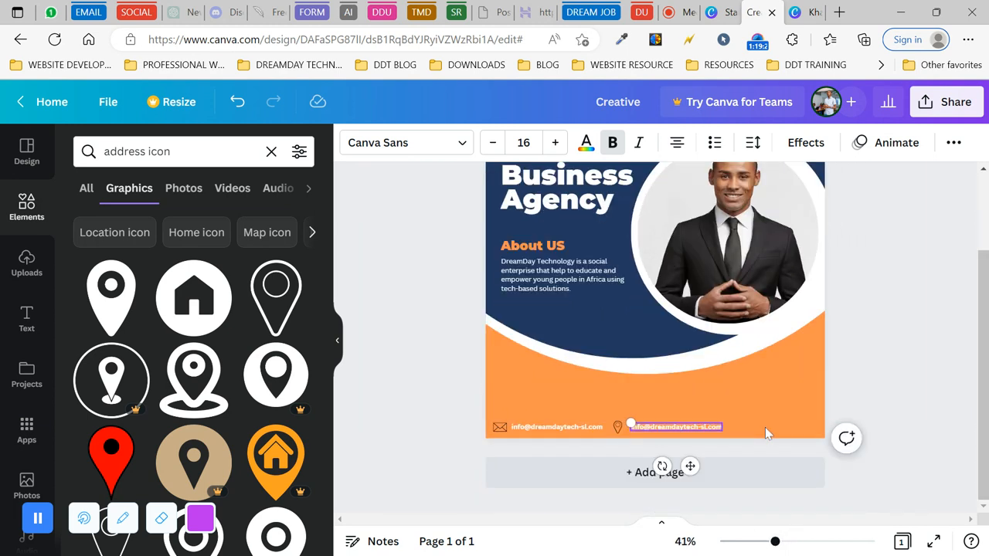
{"action": "double_click", "coordinate": [707, 426]}
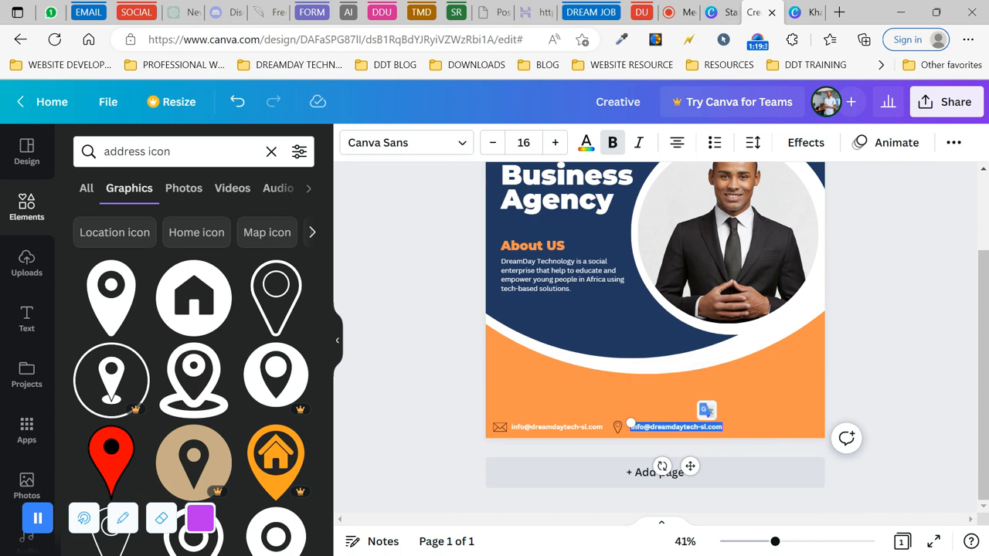
{"action": "key", "text": "Delete"}
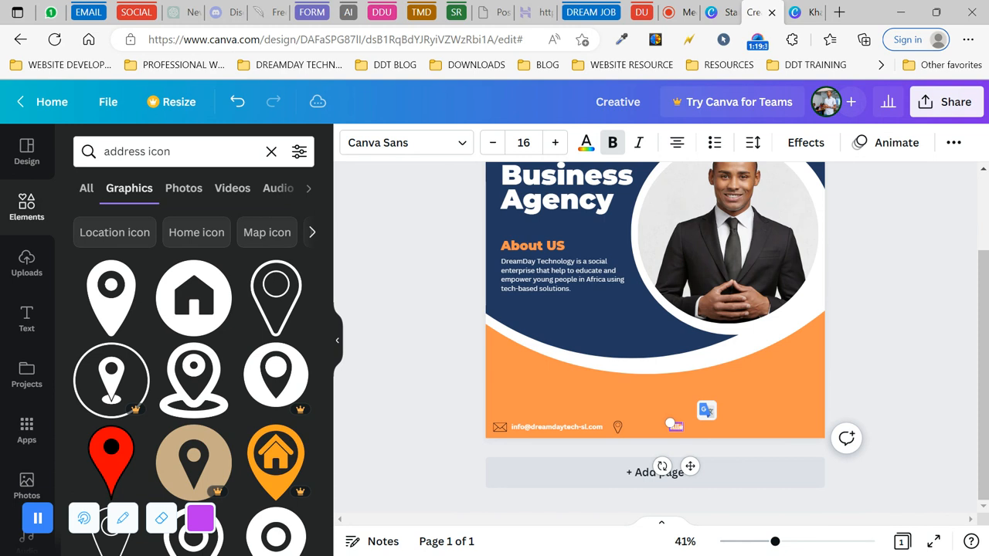
{"action": "type", "text": "Allen Town Free"}
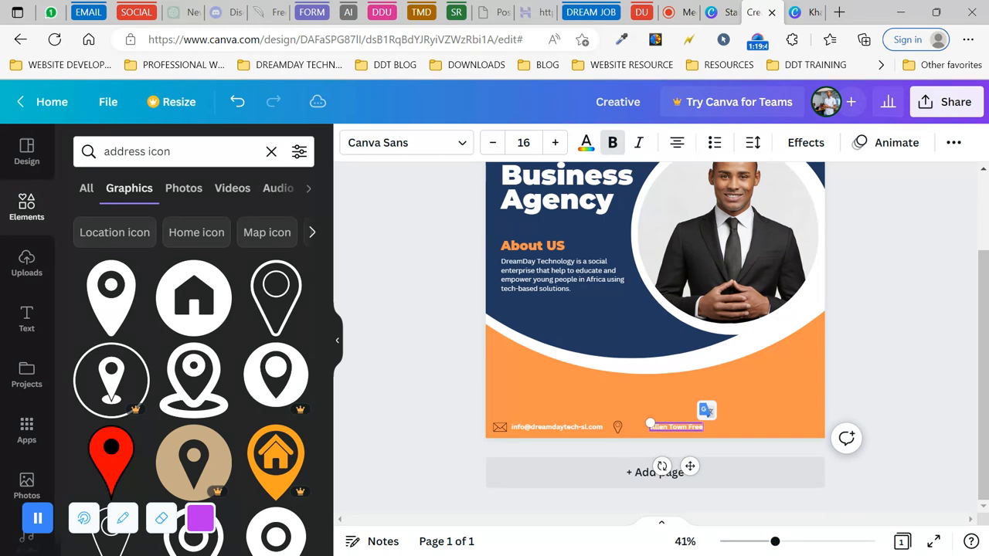
{"action": "type", "text": "town"}
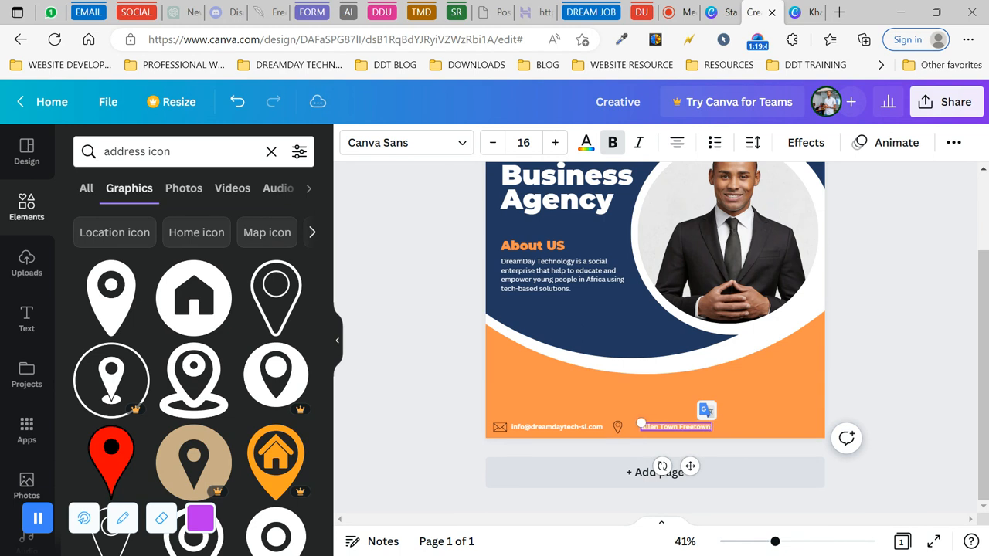
{"action": "type", "text": " Sierra Leone"}
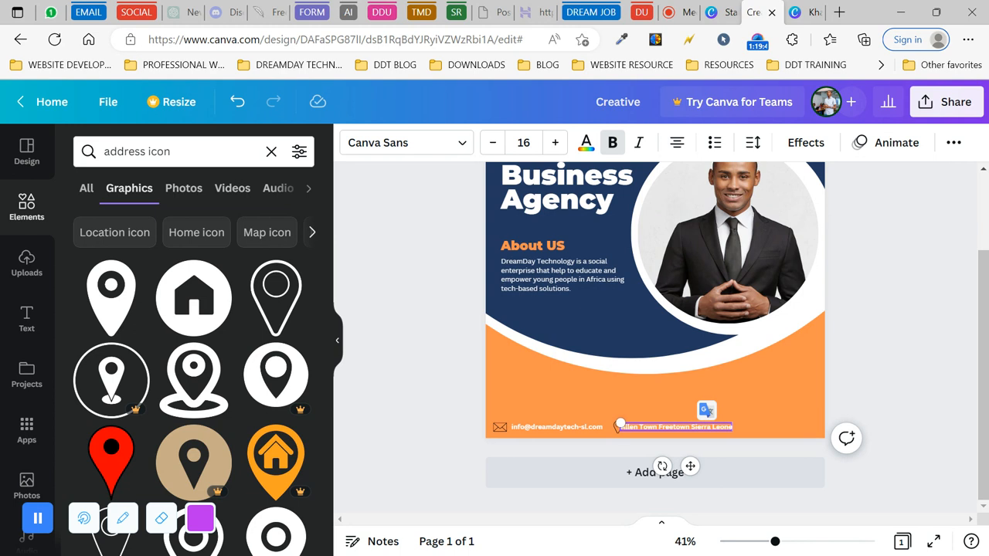
{"action": "left_click", "coordinate": [637, 401]}
- Nudge the address text slightly down and left to line up with the pin
{"action": "left_click", "coordinate": [616, 429]}
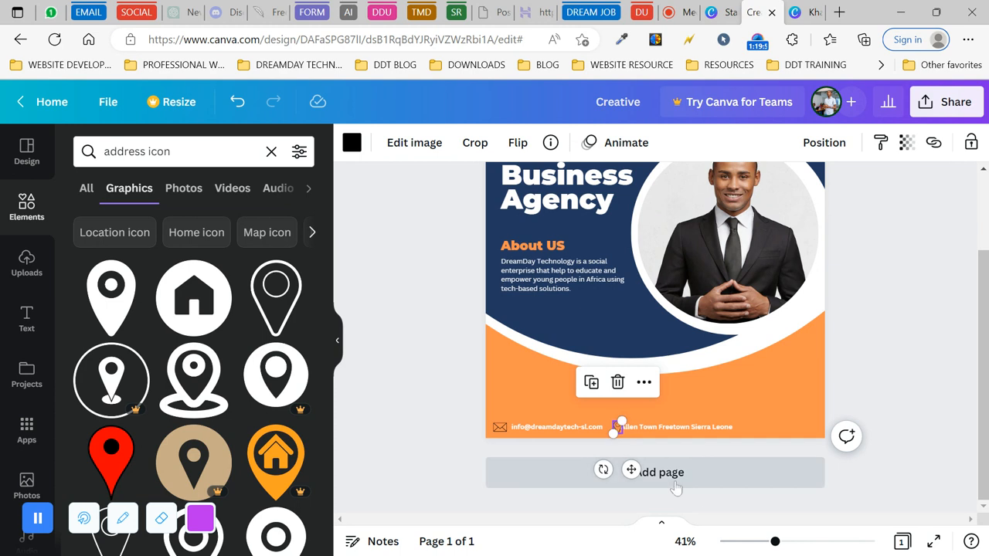
{"action": "left_click", "coordinate": [697, 498]}
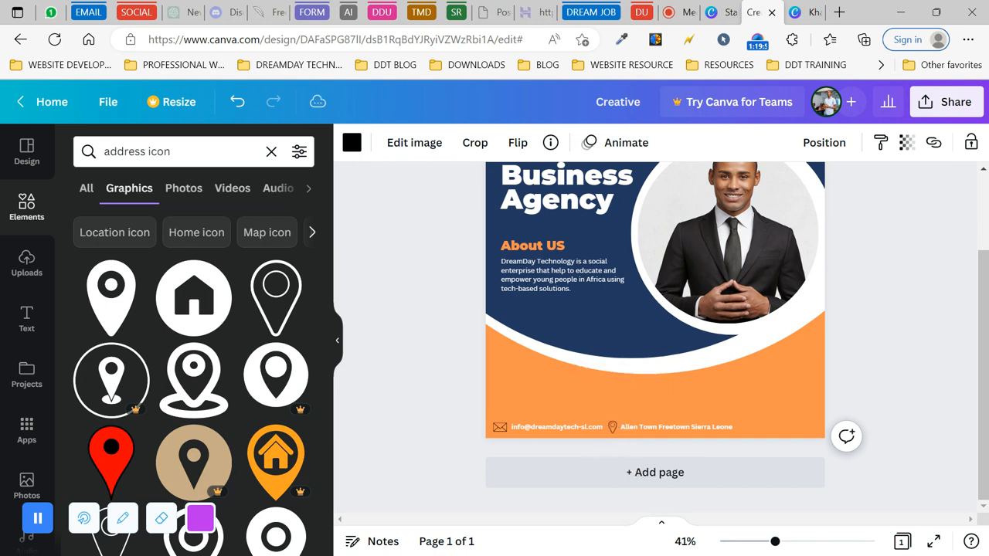
{"action": "left_click", "coordinate": [612, 427]}
{"action": "double_click", "coordinate": [689, 427]}
{"action": "key", "text": "Down"}
{"action": "key", "text": "Down"}
{"action": "key", "text": "Down"}
{"action": "key", "text": "Down"}
{"action": "key", "text": "Left"}
{"action": "key", "text": "Left"}
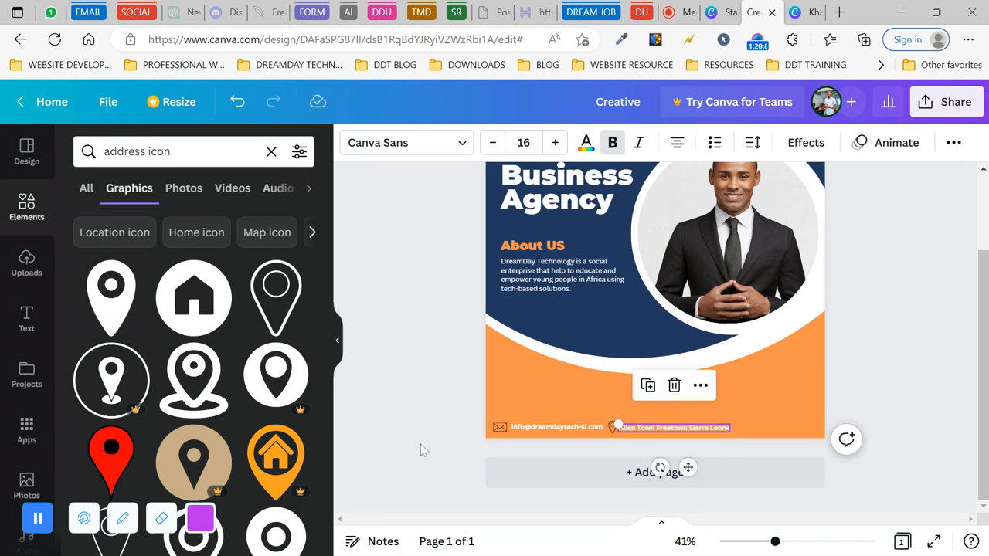
{"action": "left_click", "coordinate": [345, 436]}
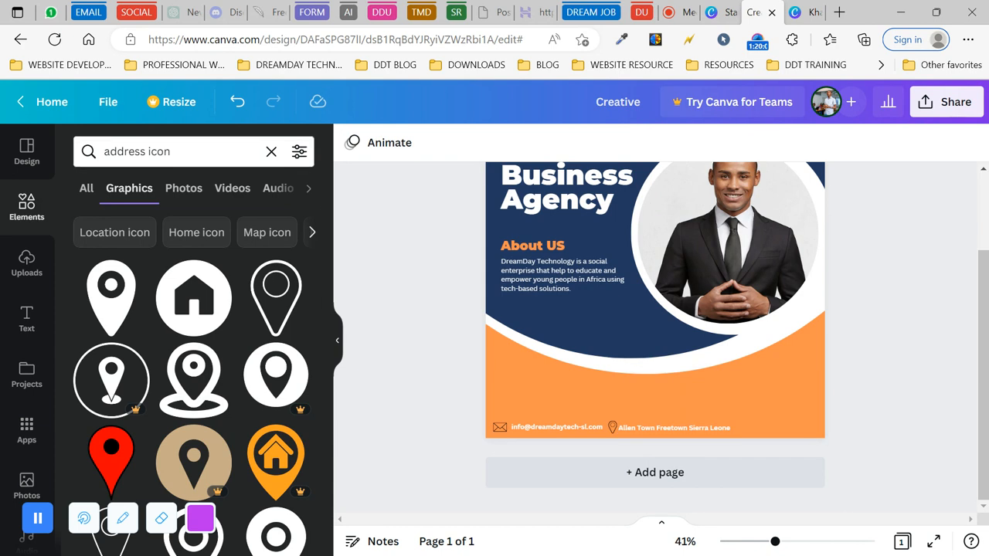
{"action": "triple_click", "coordinate": [160, 152]}
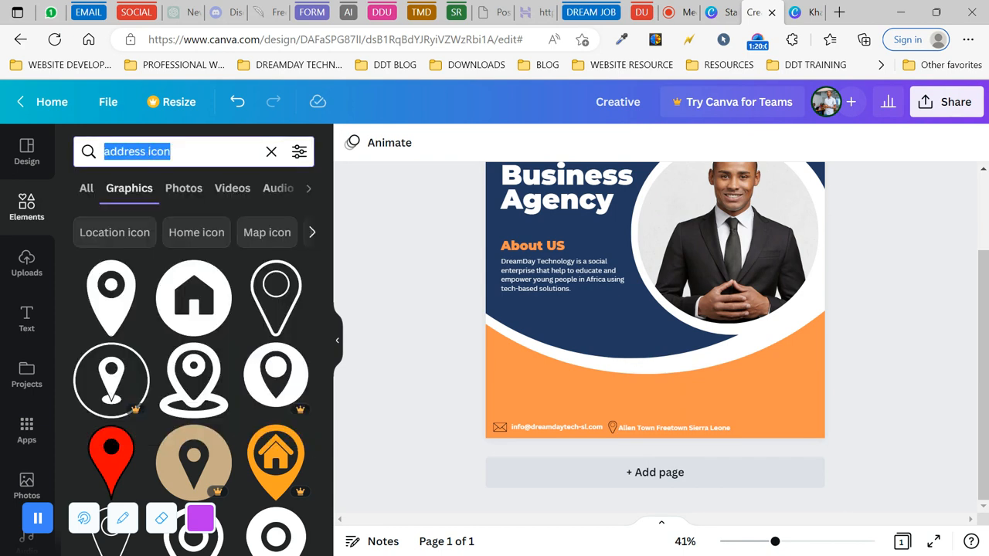
- Search graphics for 'telephone' and add the plain handset icon
{"action": "key", "text": "BackSpace"}
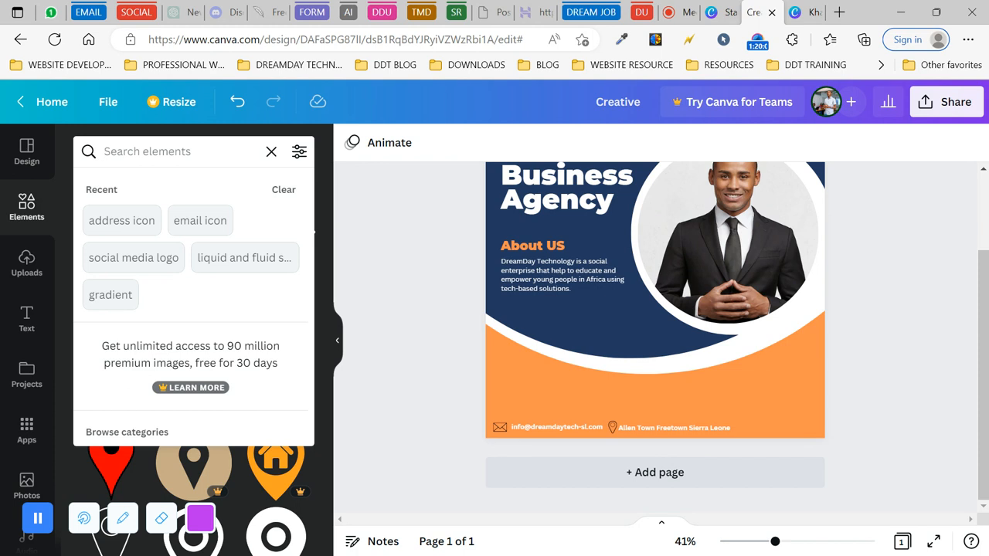
{"action": "type", "text": "p"}
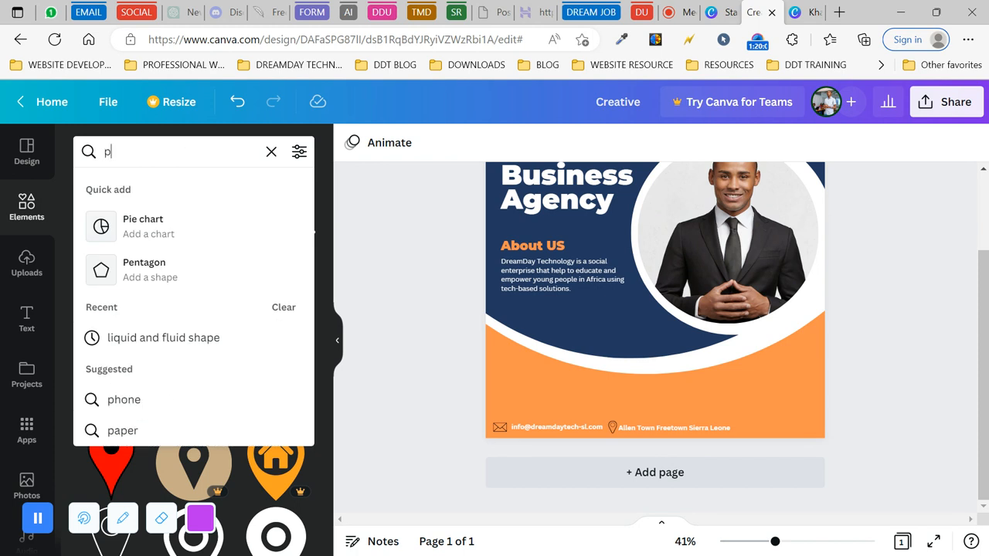
{"action": "key", "text": "BackSpace"}
{"action": "type", "text": "telephone"}
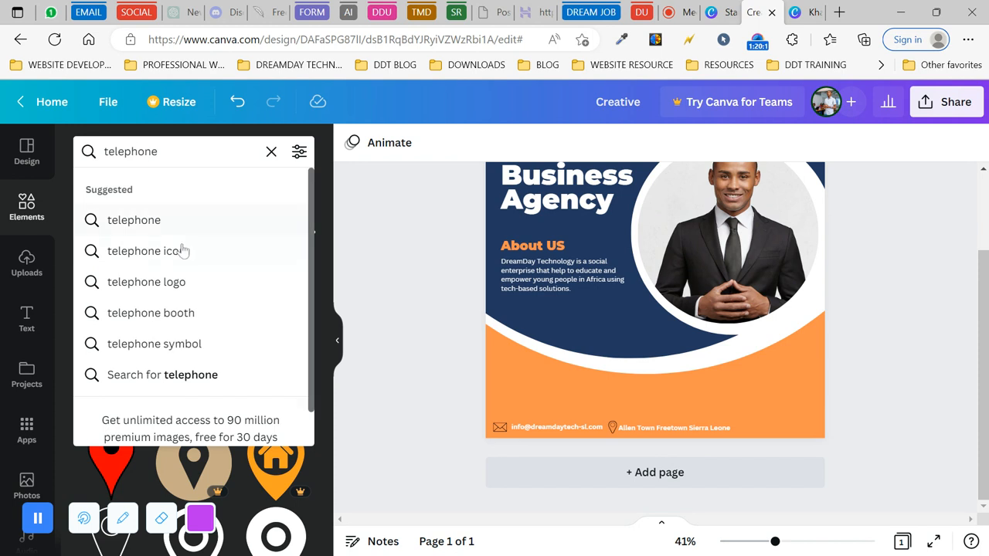
{"action": "left_click", "coordinate": [177, 253]}
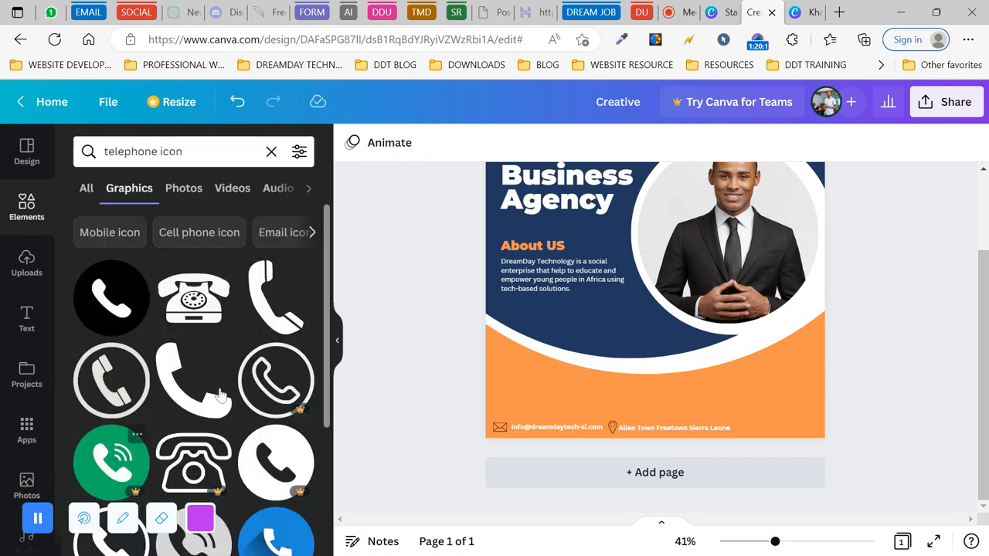
{"action": "scroll", "coordinate": [255, 364], "scroll_direction": "down", "scroll_amount": 2}
{"action": "scroll", "coordinate": [255, 363], "scroll_direction": "down", "scroll_amount": 3}
{"action": "scroll", "coordinate": [263, 325], "scroll_direction": "up", "scroll_amount": 5}
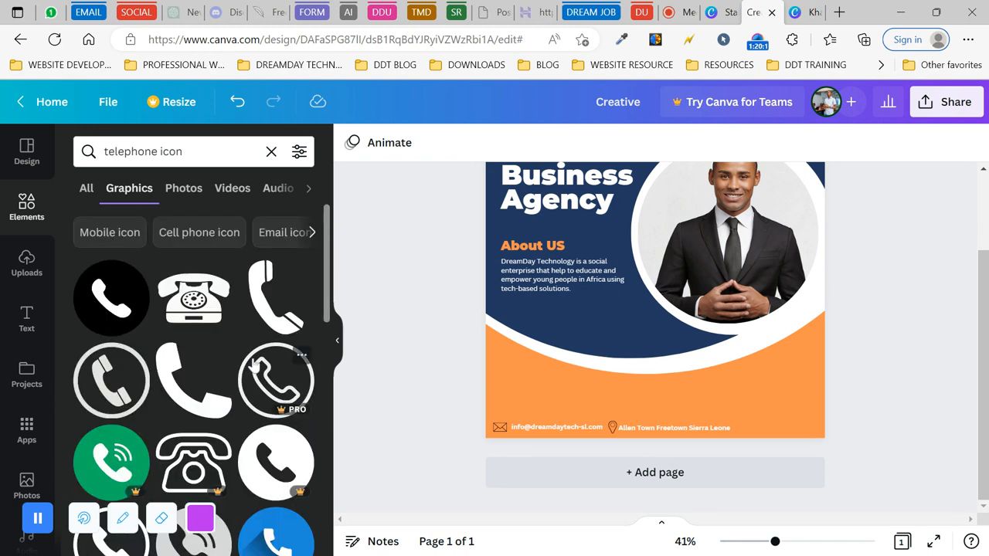
{"action": "left_click", "coordinate": [265, 307]}
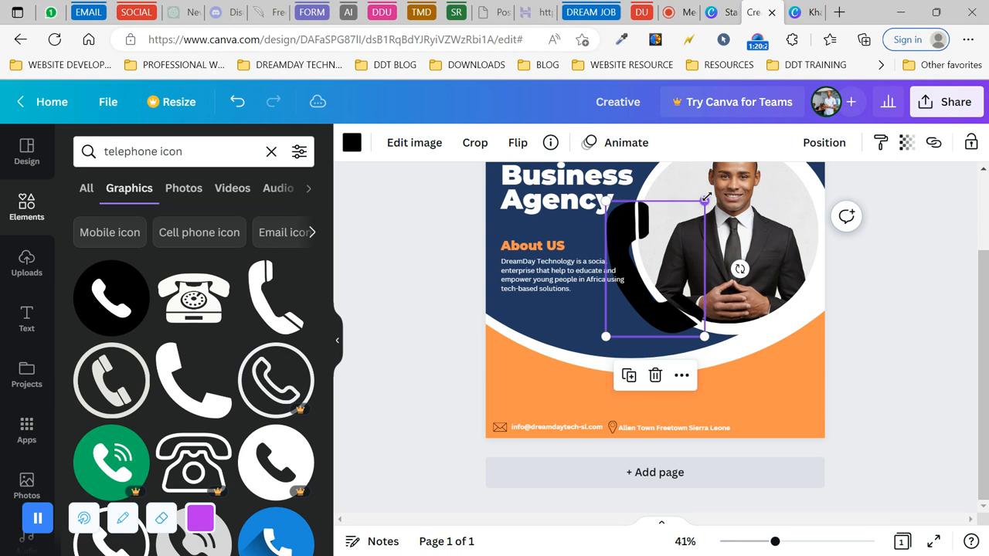
- Shrink the handset icon and space it evenly after the address in the bottom row
{"action": "left_click_drag", "start_coordinate": [693, 212], "coordinate": [610, 329]}
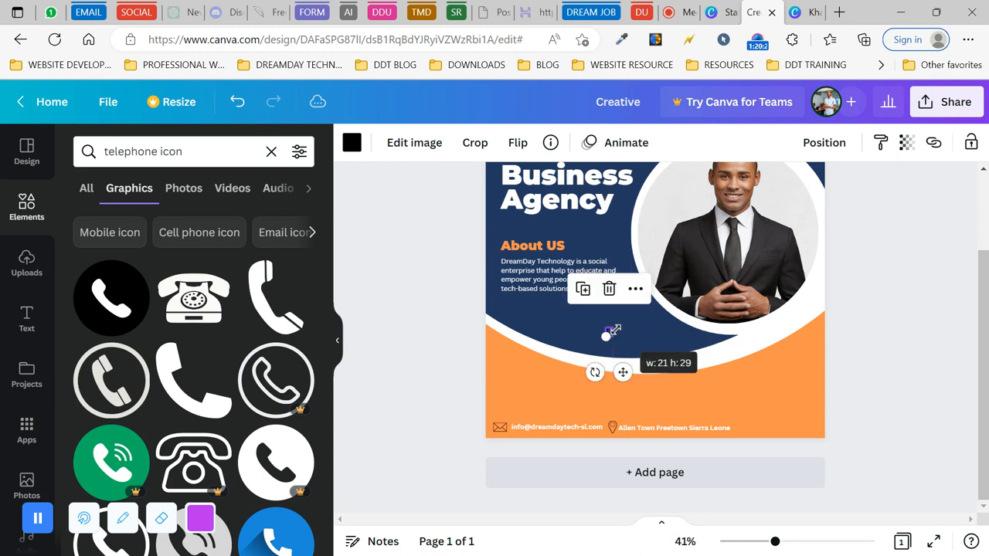
{"action": "left_click_drag", "start_coordinate": [623, 371], "coordinate": [754, 473]}
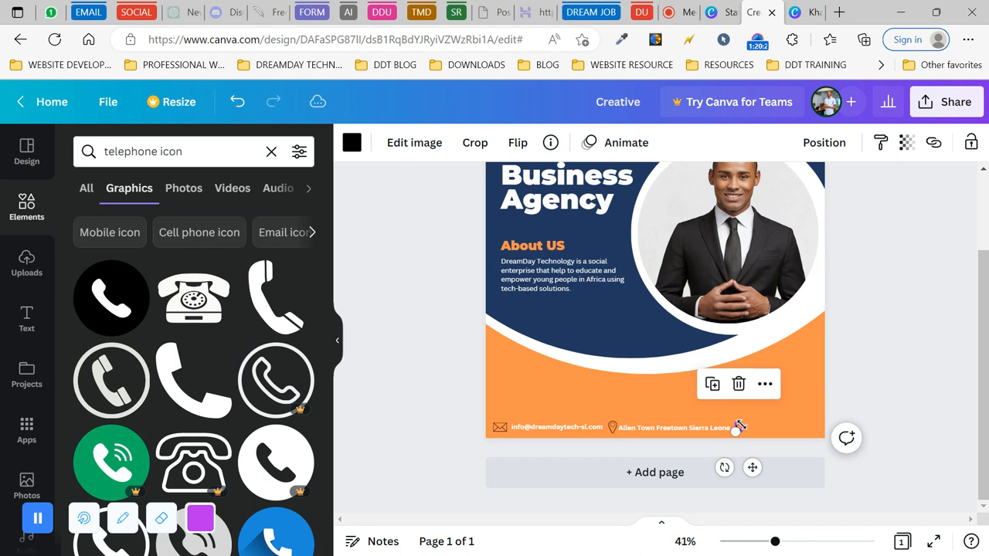
{"action": "mouse_move", "coordinate": [741, 418]}
{"action": "left_mouse_down"}
{"action": "mouse_move", "coordinate": [747, 412]}
{"action": "mouse_move", "coordinate": [745, 420]}
{"action": "left_mouse_up"}
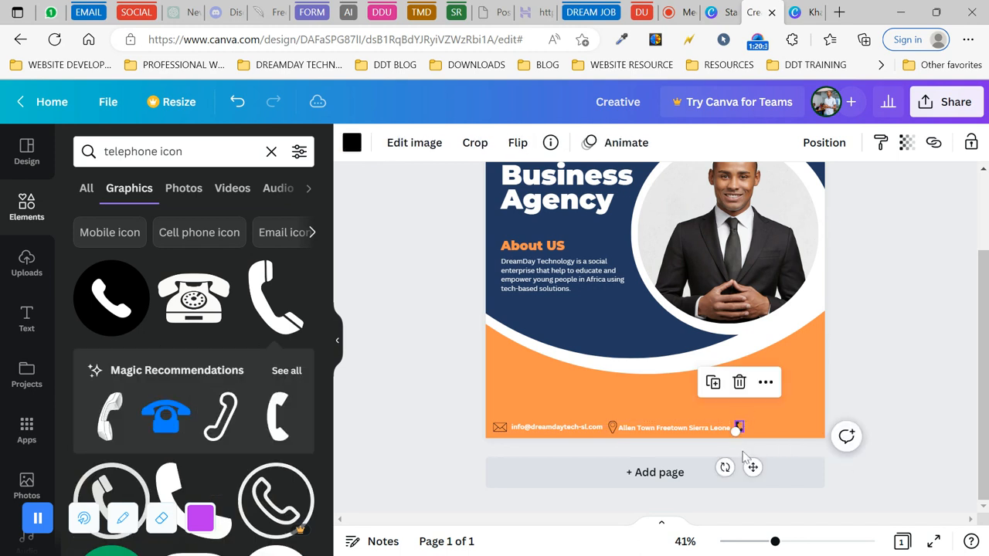
{"action": "left_click_drag", "start_coordinate": [753, 469], "coordinate": [756, 473]}
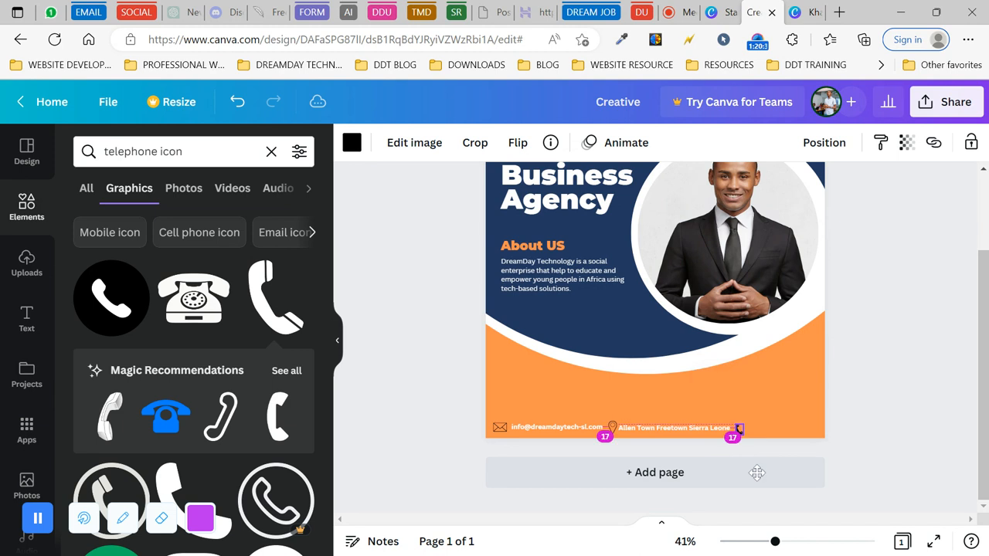
{"action": "left_click_drag", "start_coordinate": [753, 471], "coordinate": [754, 471]}
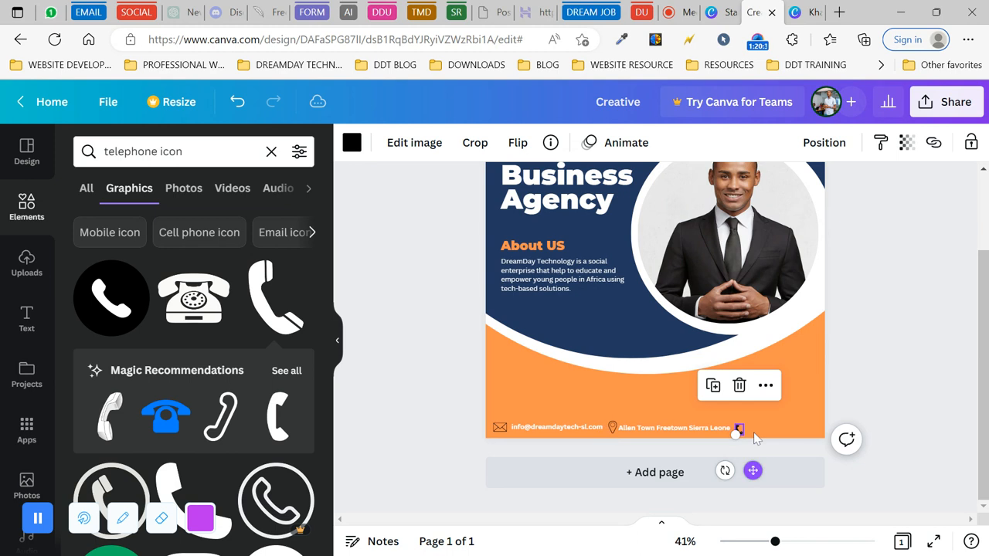
- Duplicate the email text beside the handset and replace it with the business phone number
{"action": "left_click", "coordinate": [572, 431]}
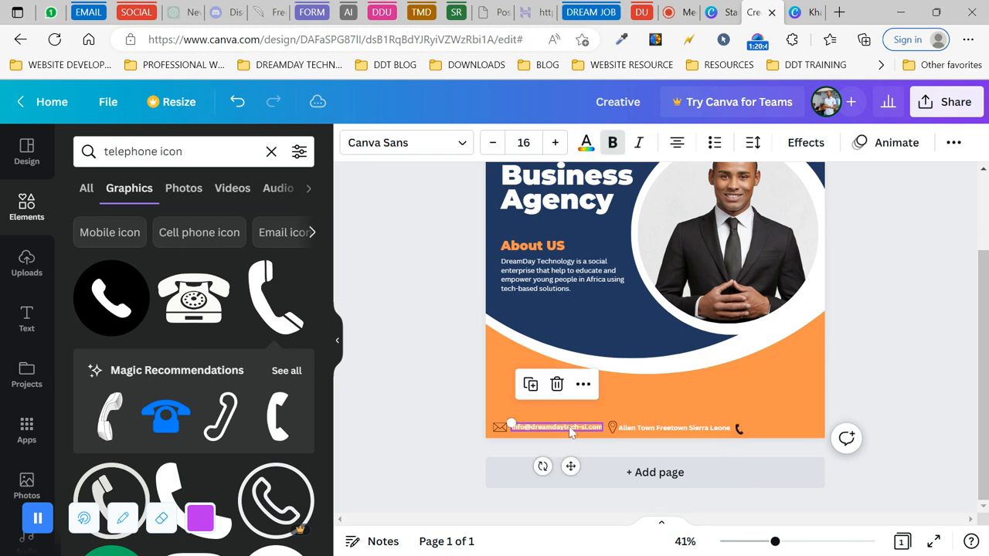
{"action": "left_click", "coordinate": [533, 391]}
{"action": "left_click_drag", "start_coordinate": [581, 471], "coordinate": [808, 470]}
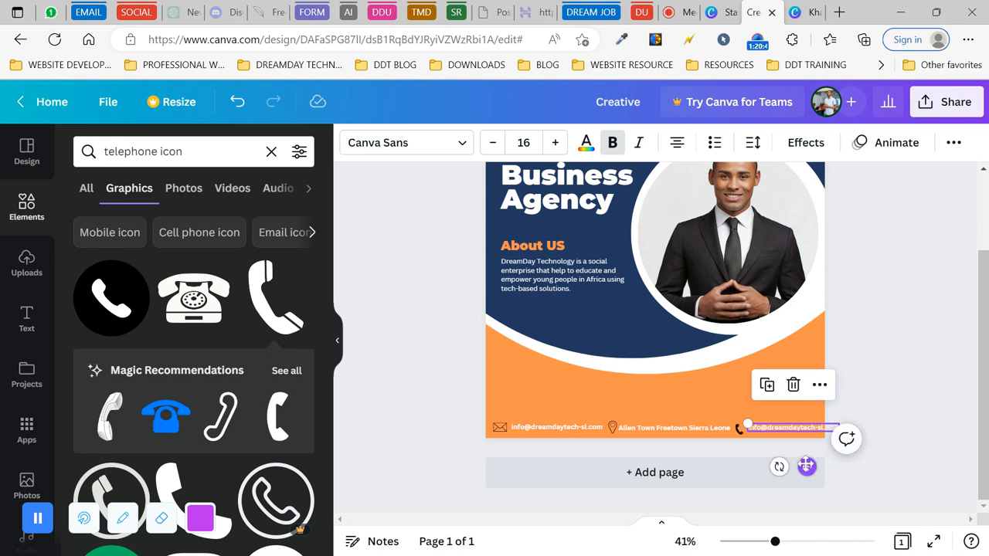
{"action": "double_click", "coordinate": [785, 430]}
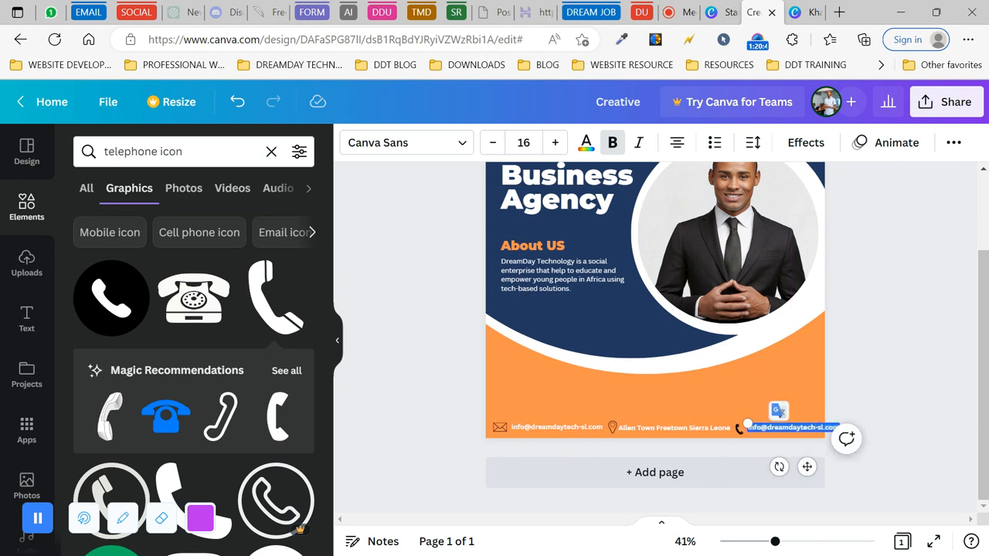
{"action": "key", "text": "BackSpace"}
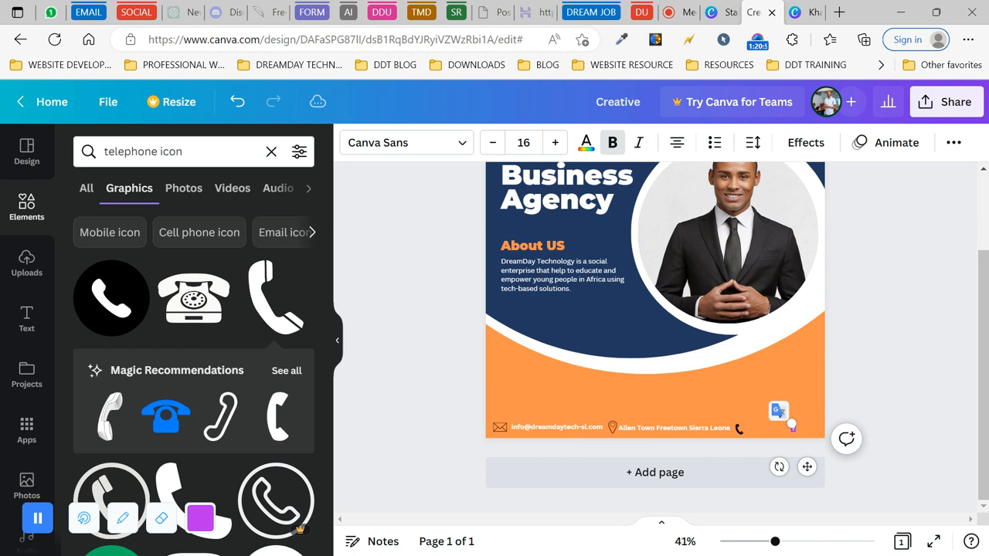
{"action": "left_click_drag", "start_coordinate": [807, 467], "coordinate": [786, 464]}
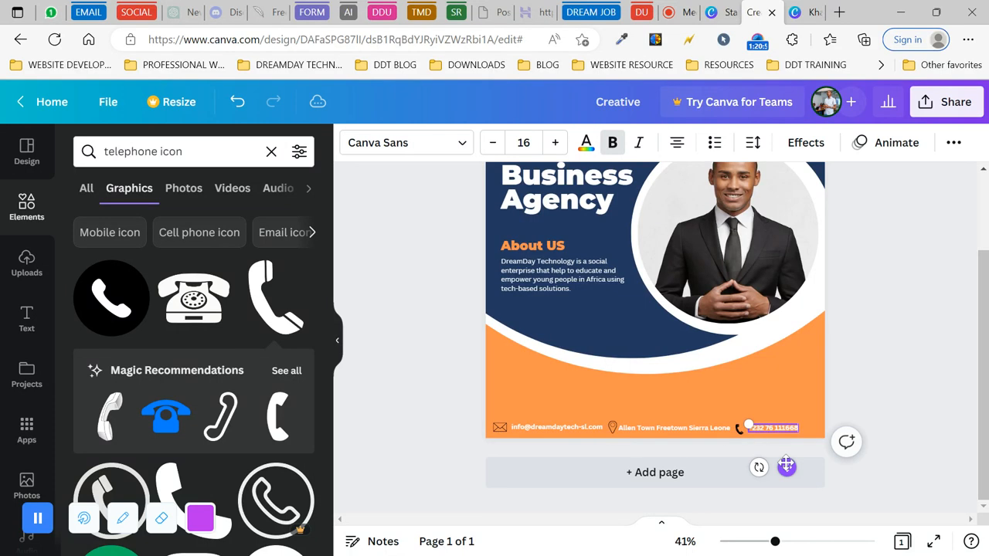
- Delete the old handset icon, trying and discarding a white phone graphic
{"action": "left_click", "coordinate": [851, 376]}
{"action": "left_click", "coordinate": [739, 428]}
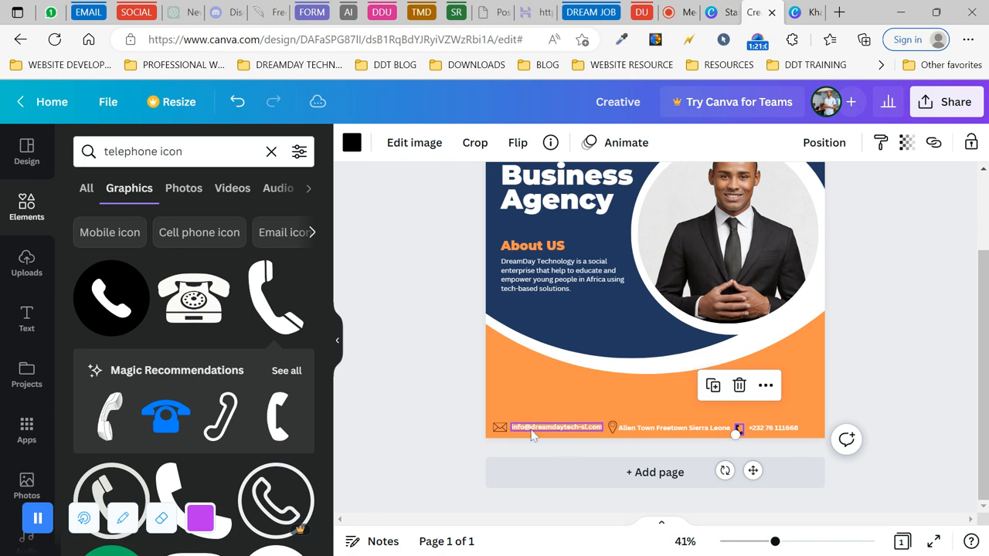
{"action": "left_click", "coordinate": [740, 385]}
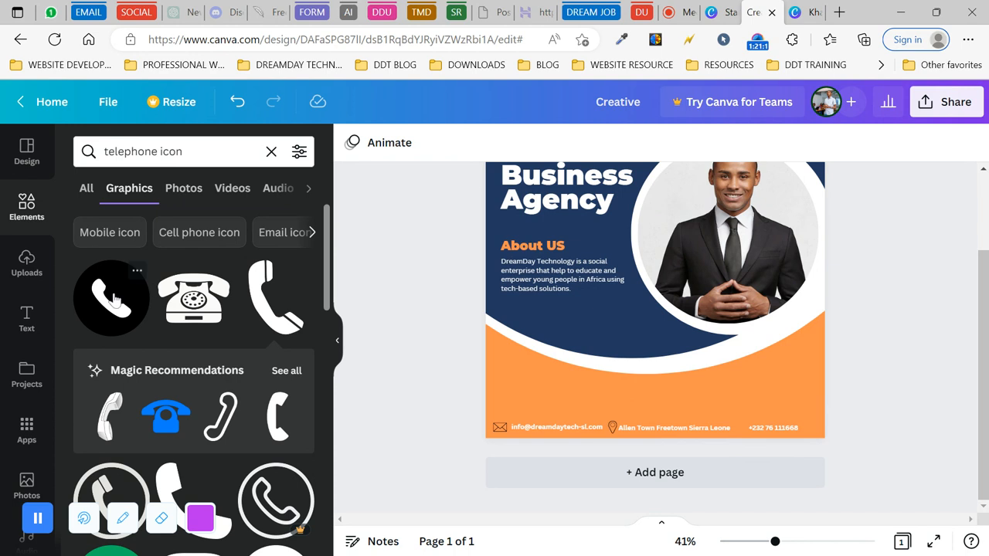
{"action": "scroll", "coordinate": [137, 278], "scroll_direction": "down", "scroll_amount": 1}
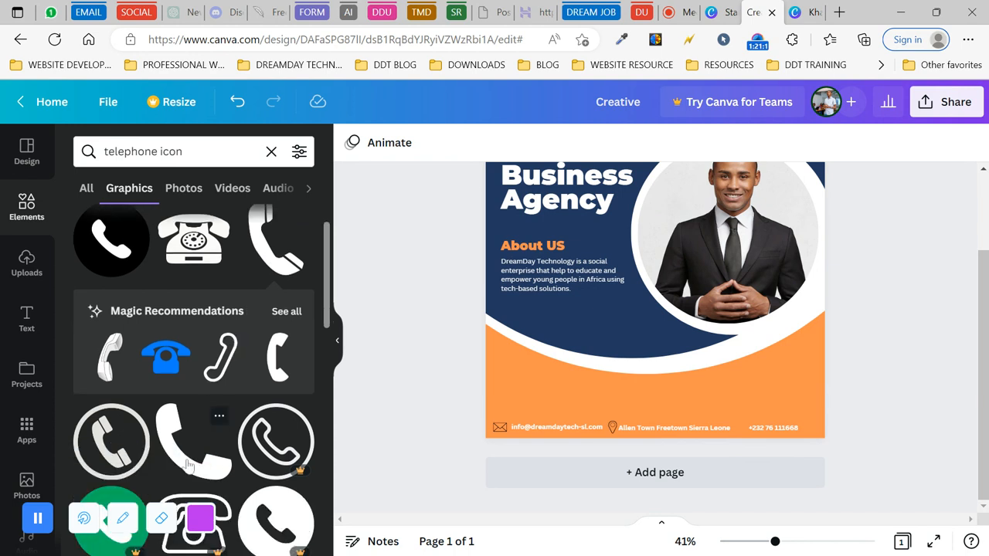
{"action": "left_click", "coordinate": [188, 465]}
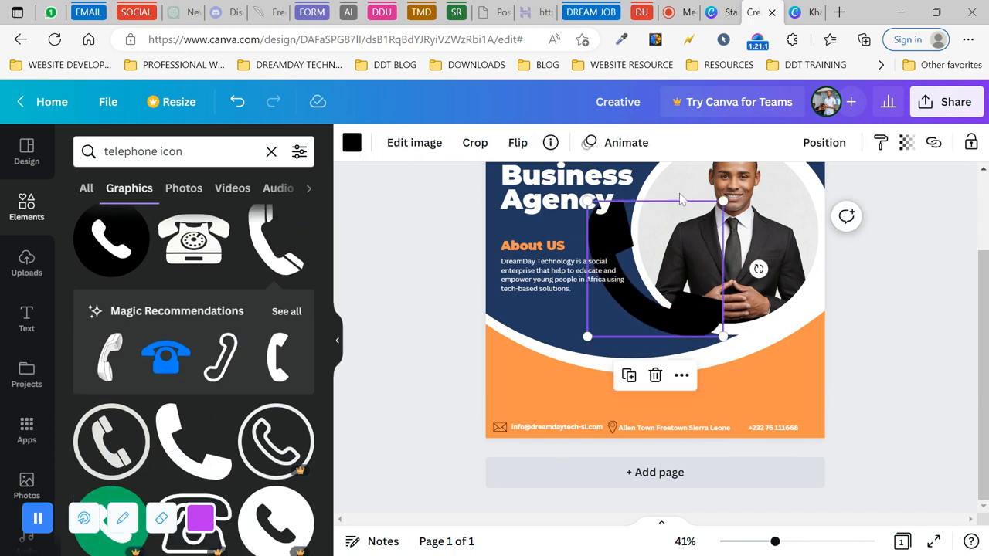
{"action": "left_click_drag", "start_coordinate": [724, 200], "coordinate": [600, 320]}
{"action": "key", "text": "Delete"}
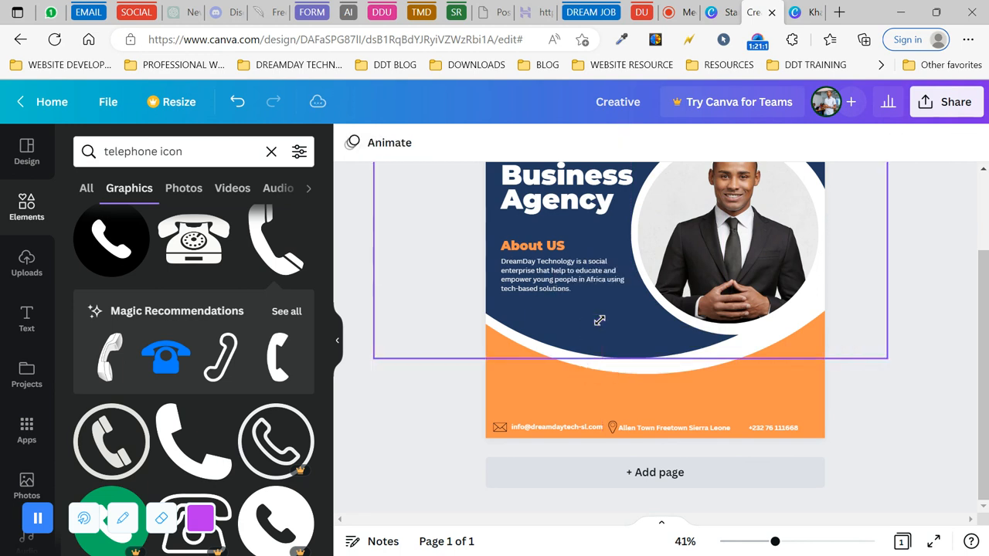
- Add the outlined hook phone from the recommendations, flipped horizontally, shrunk, and placed before the number
{"action": "left_click", "coordinate": [291, 314]}
{"action": "scroll", "coordinate": [205, 398], "scroll_direction": "down", "scroll_amount": 1}
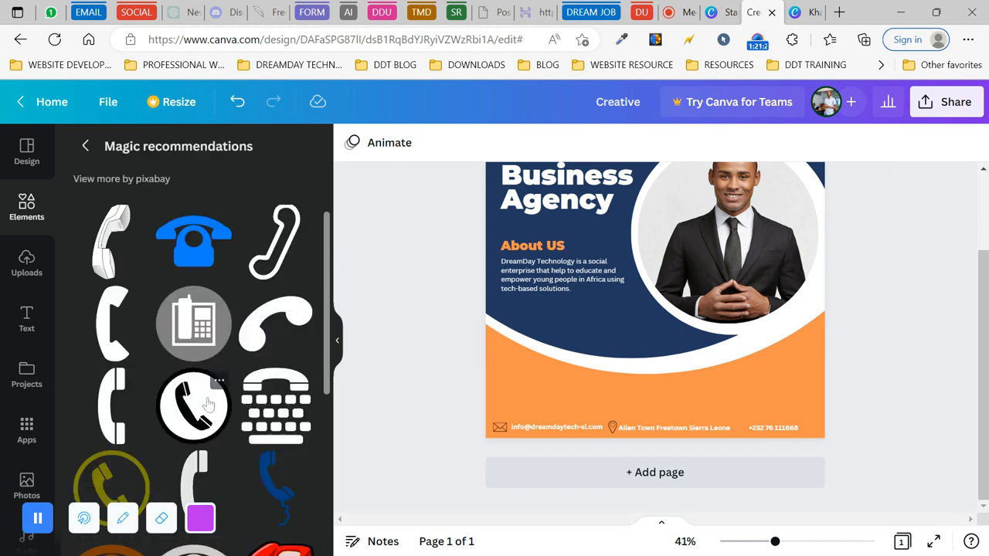
{"action": "scroll", "coordinate": [207, 400], "scroll_direction": "down", "scroll_amount": 2}
{"action": "scroll", "coordinate": [208, 401], "scroll_direction": "up", "scroll_amount": 3}
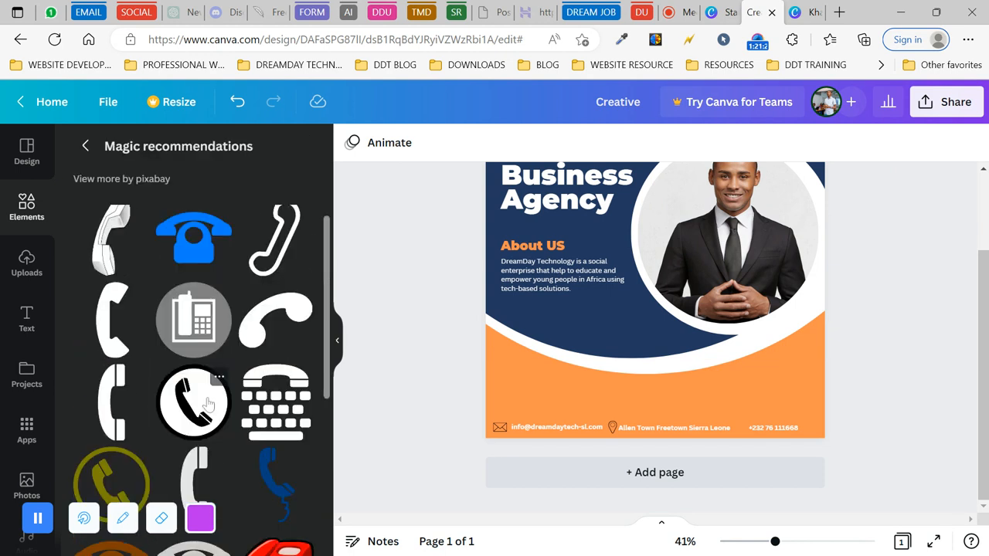
{"action": "left_click", "coordinate": [280, 260]}
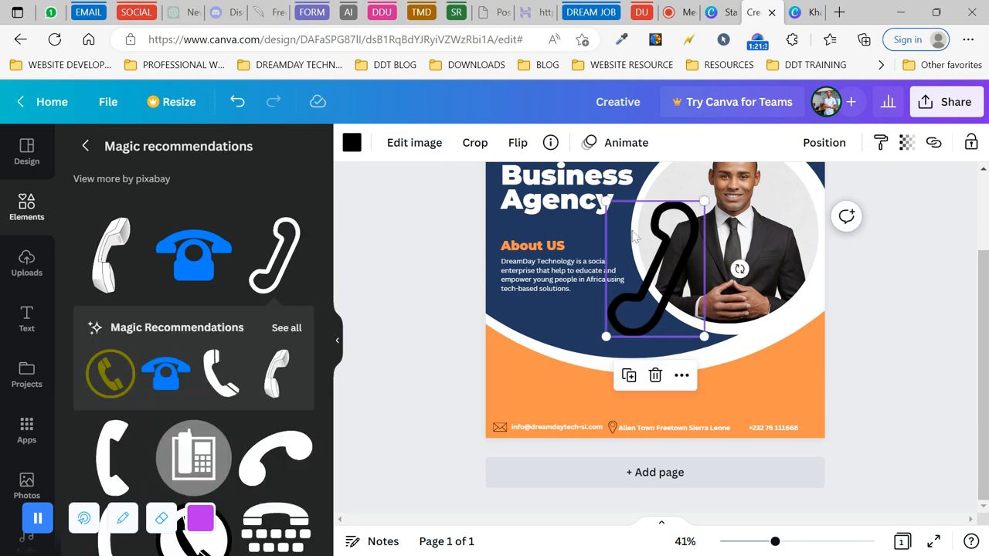
{"action": "left_click_drag", "start_coordinate": [703, 202], "coordinate": [639, 288]}
{"action": "left_click", "coordinate": [518, 142]}
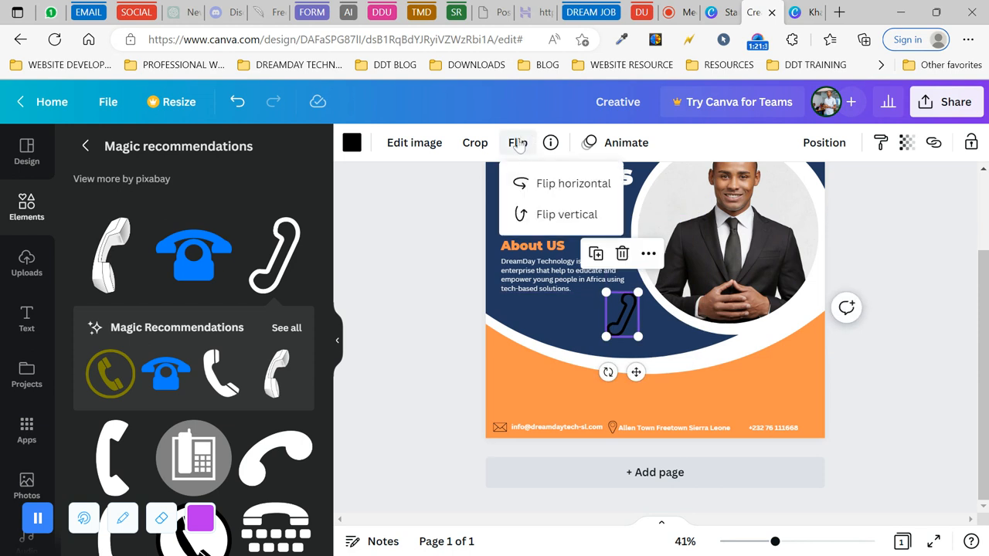
{"action": "left_click", "coordinate": [559, 192]}
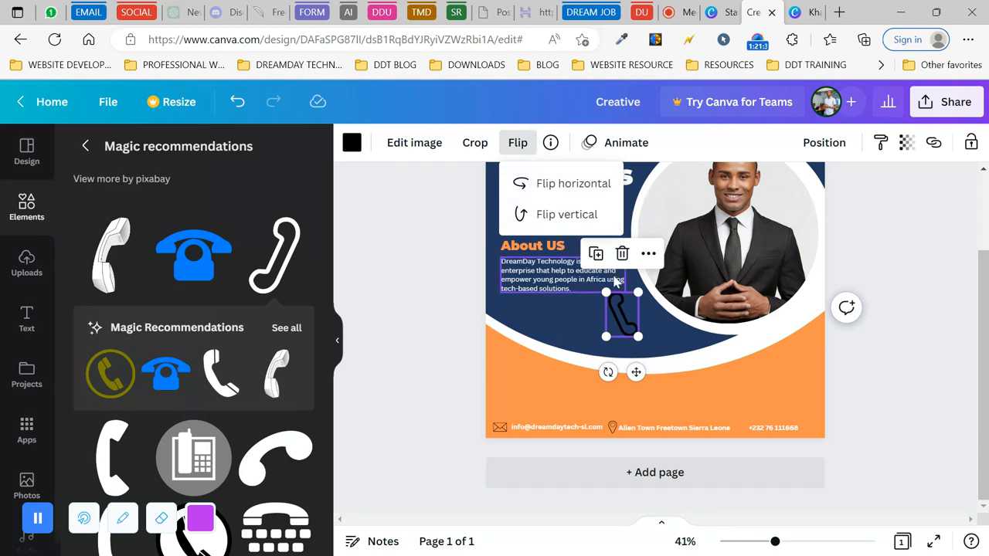
{"action": "left_click_drag", "start_coordinate": [631, 293], "coordinate": [629, 317]}
{"action": "left_click_drag", "start_coordinate": [647, 372], "coordinate": [761, 469]}
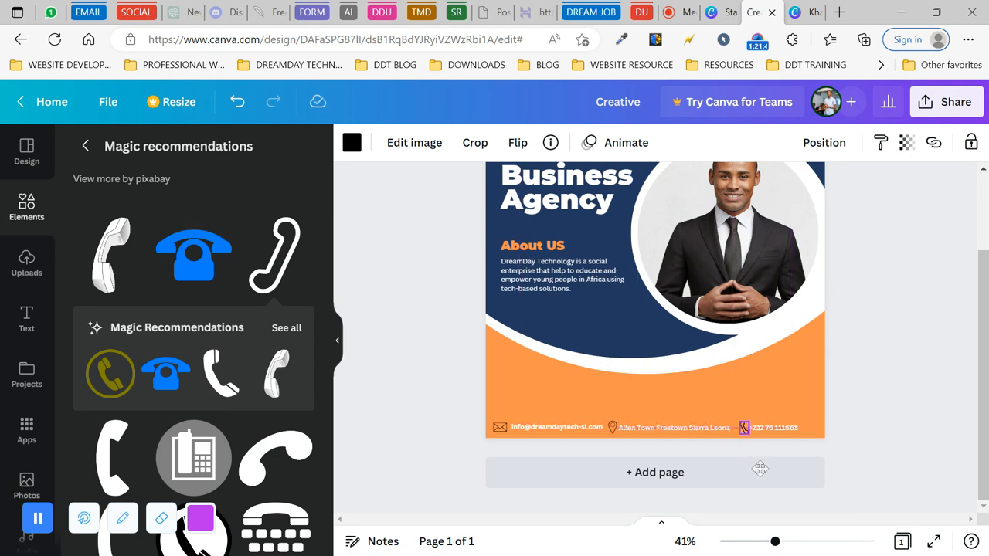
{"action": "left_click", "coordinate": [409, 353]}
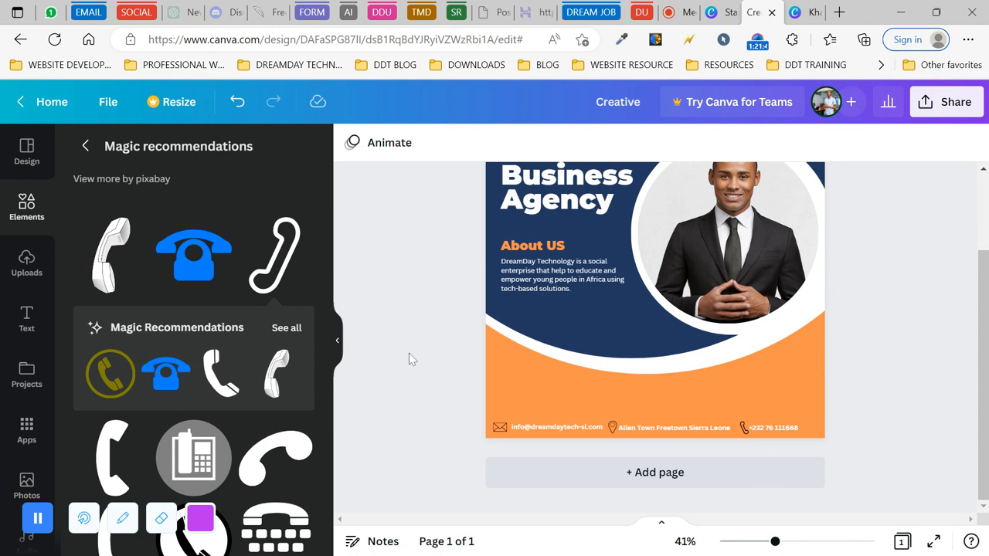
- Look over the whole finished post, then present it full screen
{"action": "scroll", "coordinate": [431, 366], "scroll_direction": "up", "scroll_amount": 1}
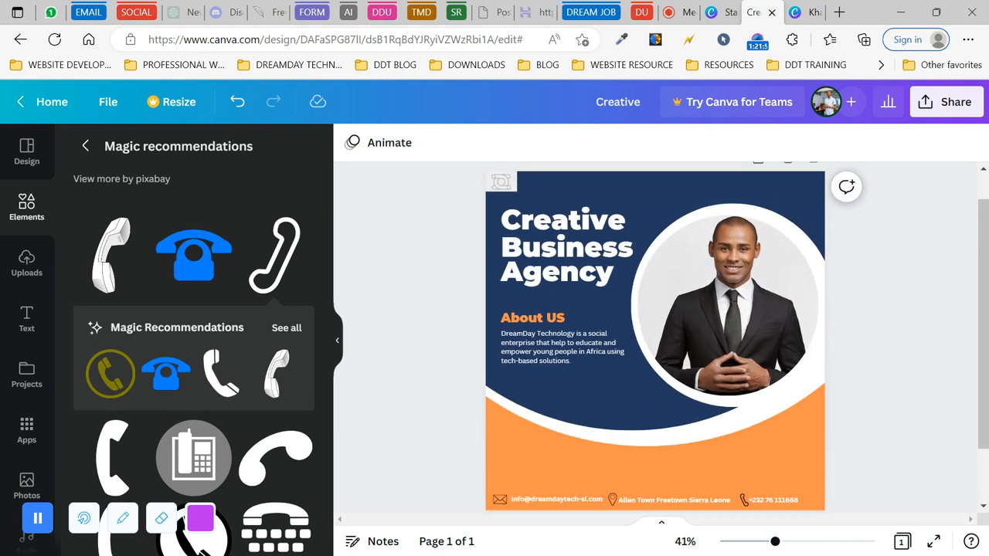
{"action": "scroll", "coordinate": [655, 333], "scroll_direction": "down", "scroll_amount": 1}
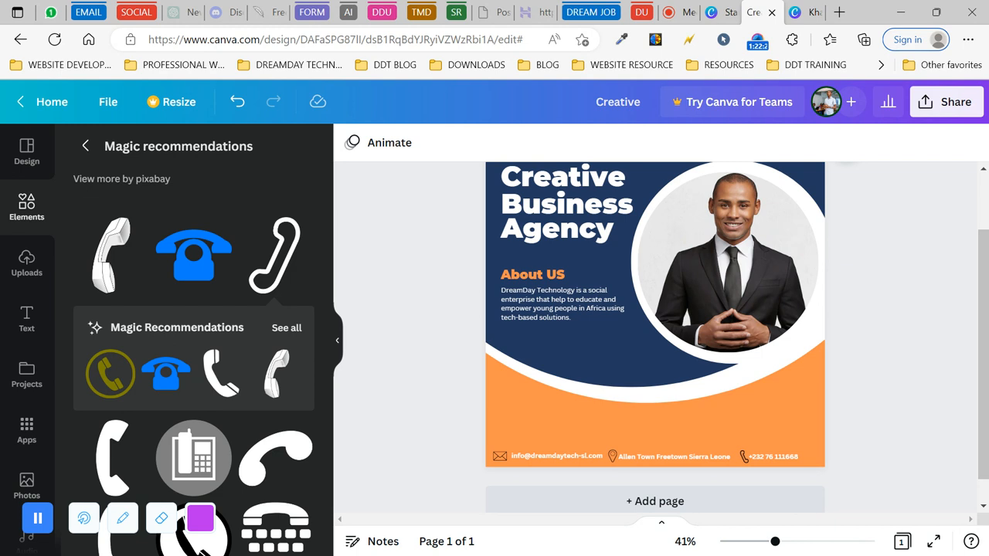
{"action": "left_click", "coordinate": [934, 543]}
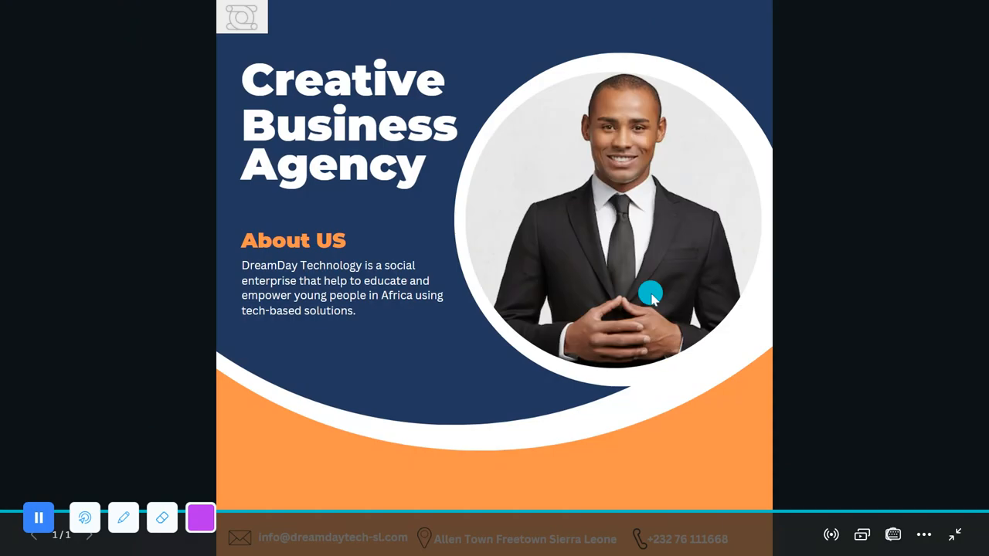